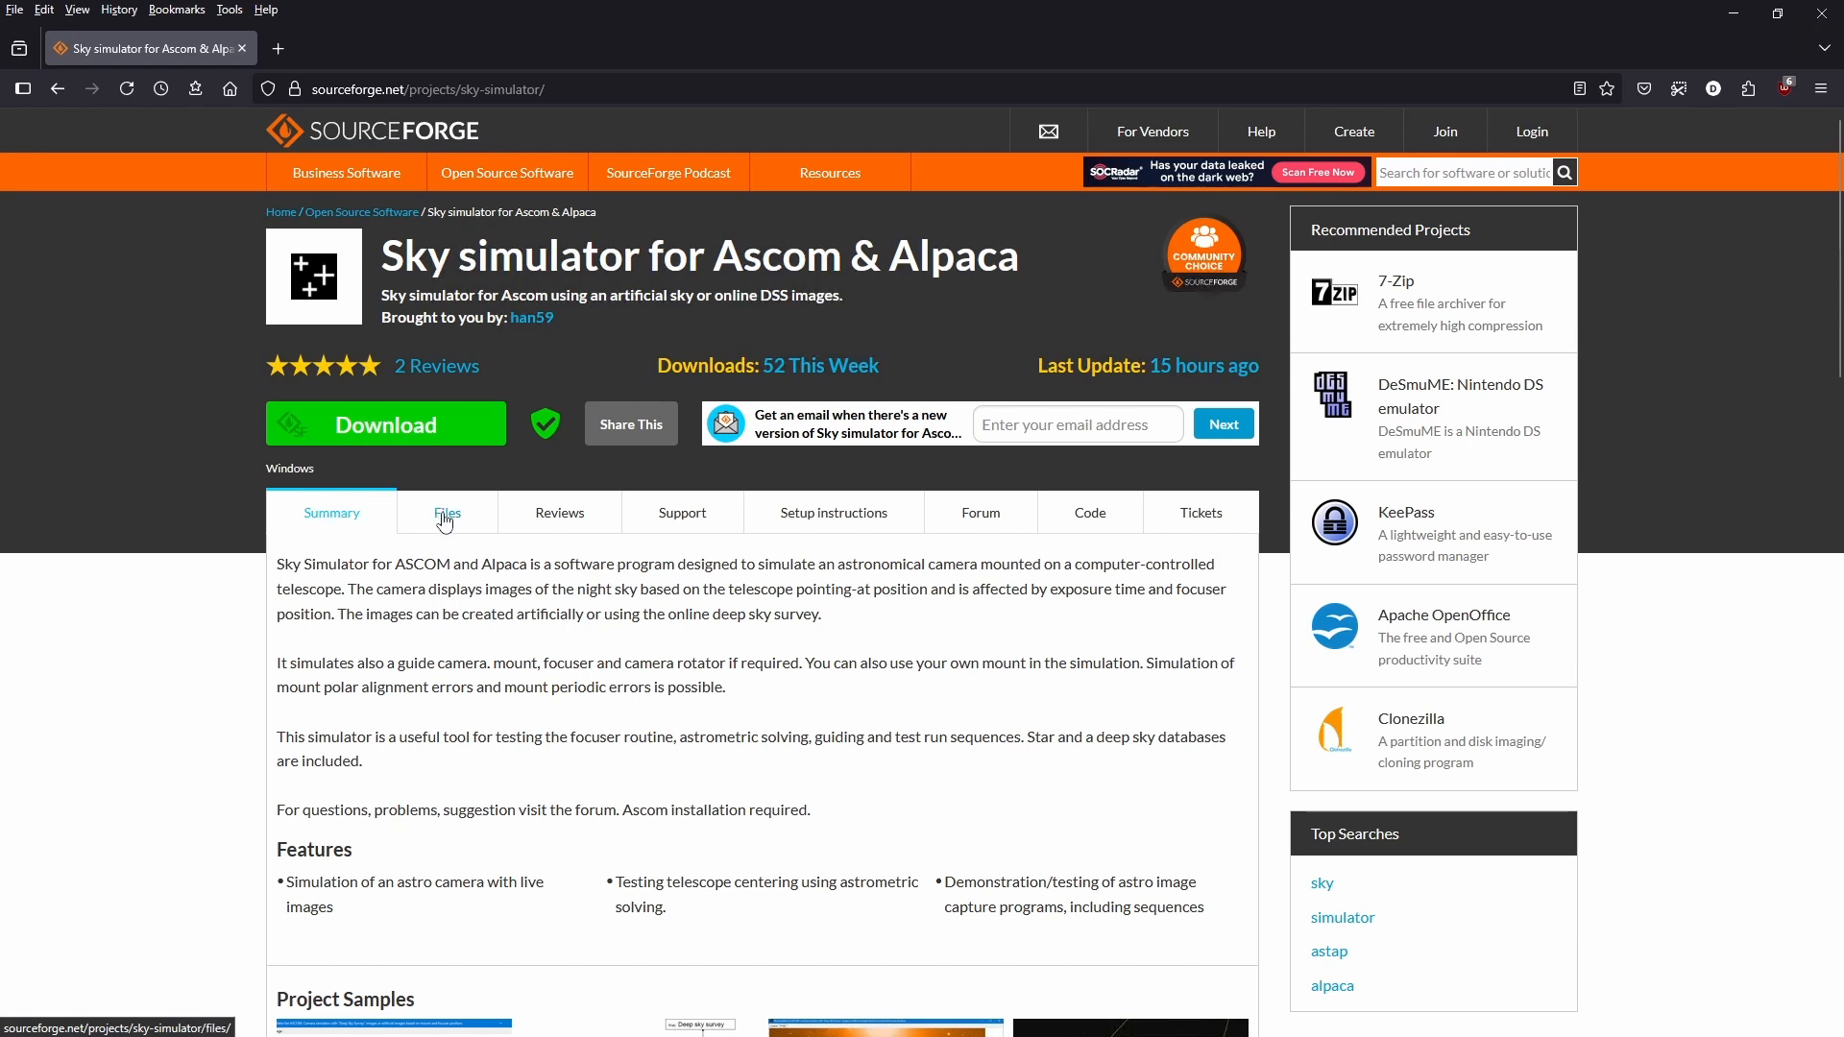
- Browse the Sky Simulator project's files to the star_databases folder inside program, and close the browser
click(434, 519)
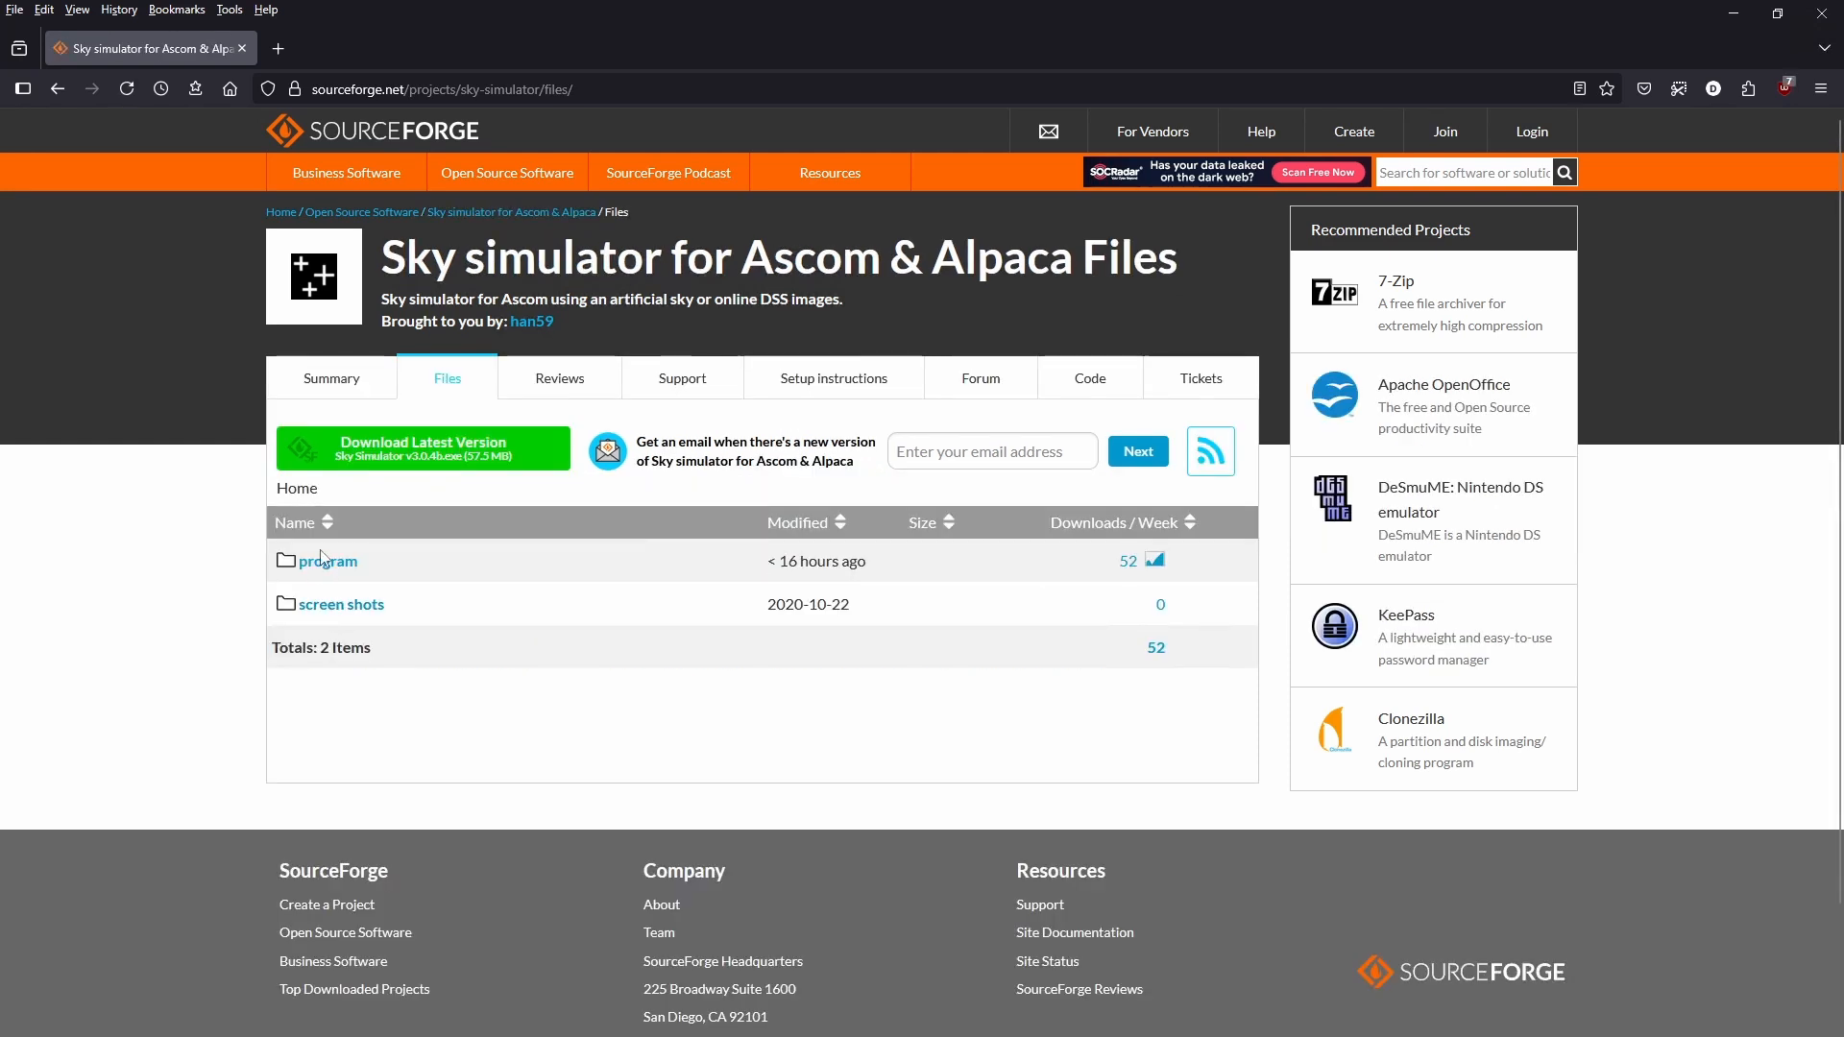
click(322, 561)
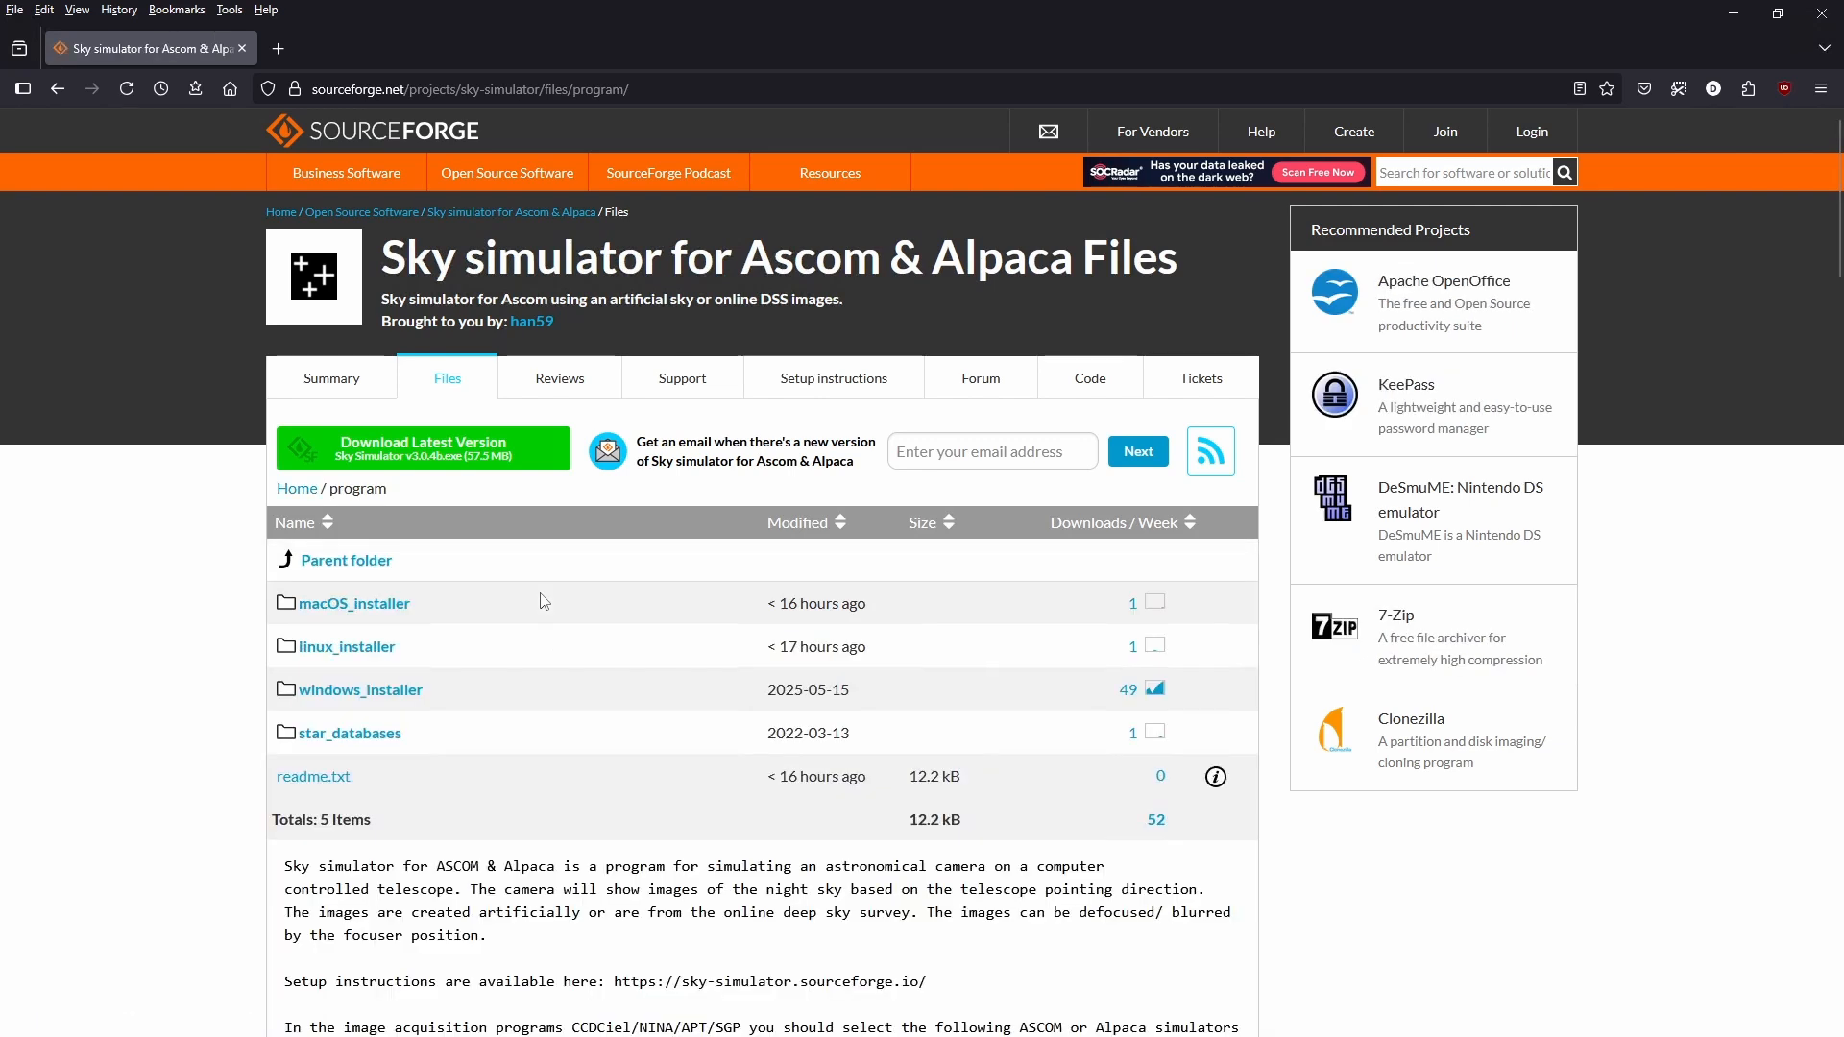
click(332, 737)
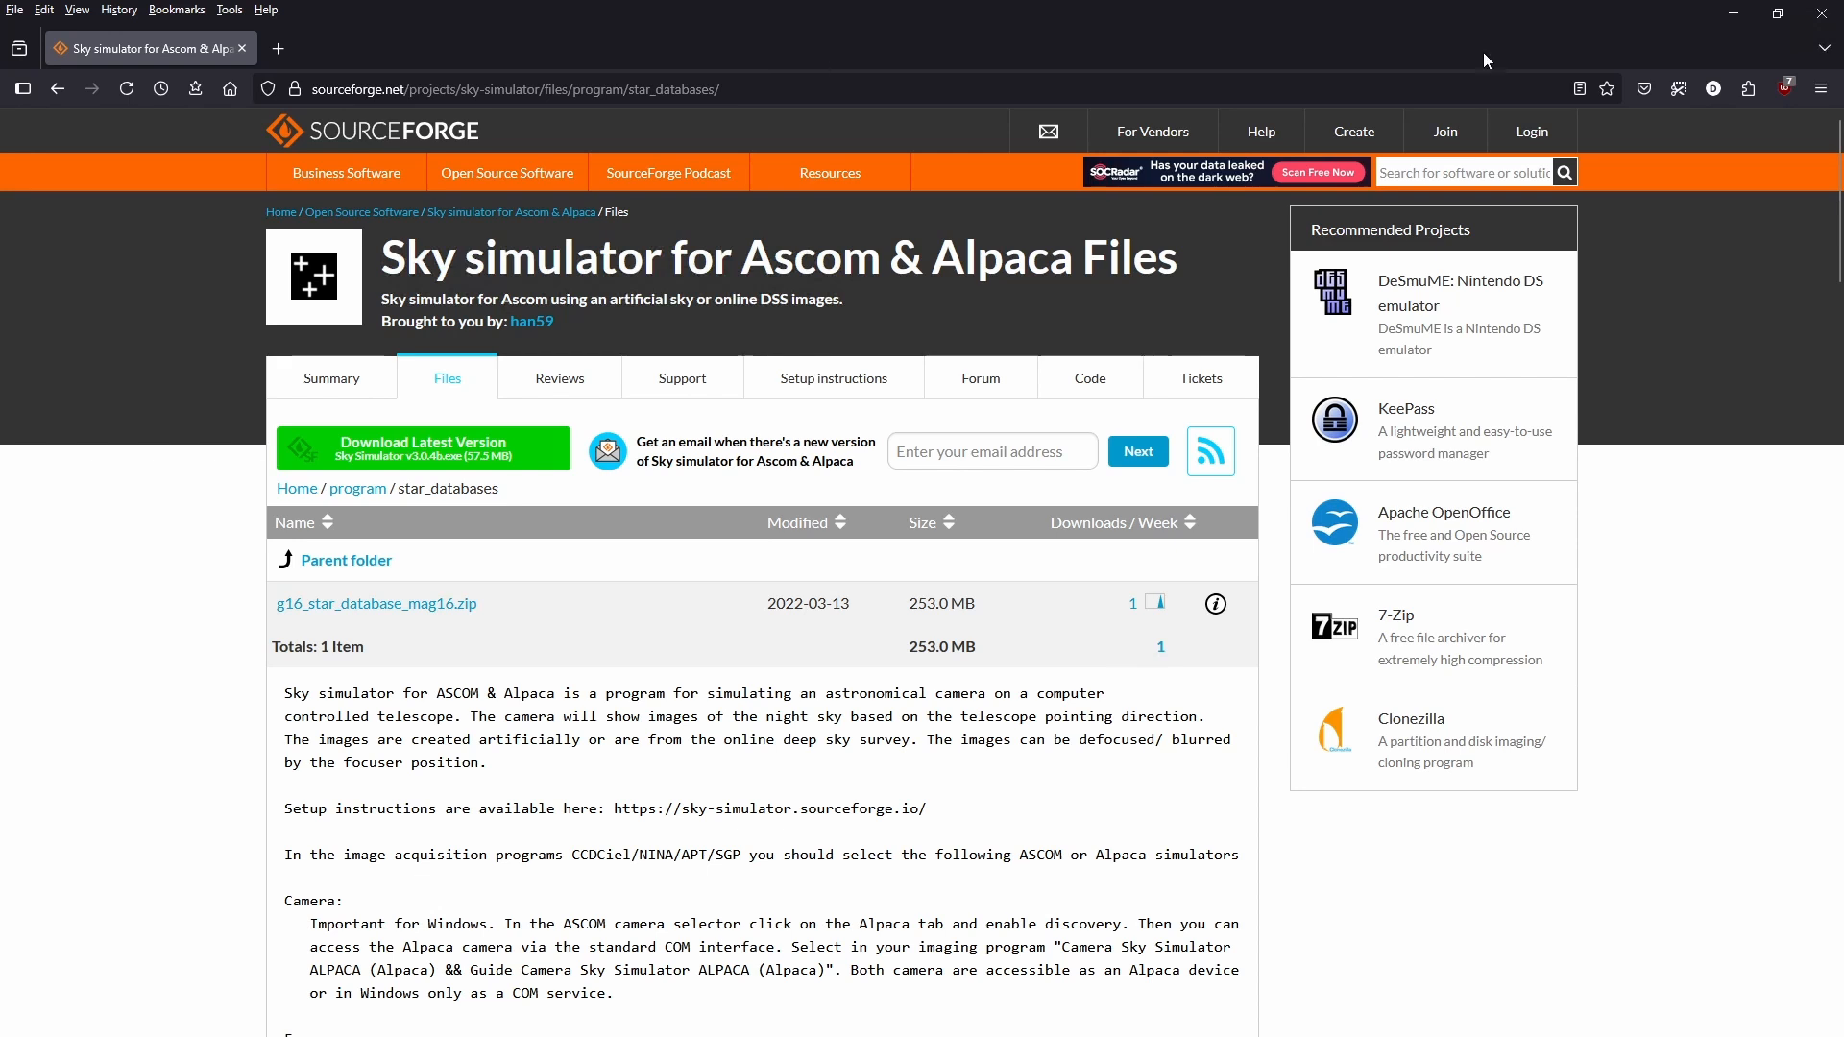
click(1832, 26)
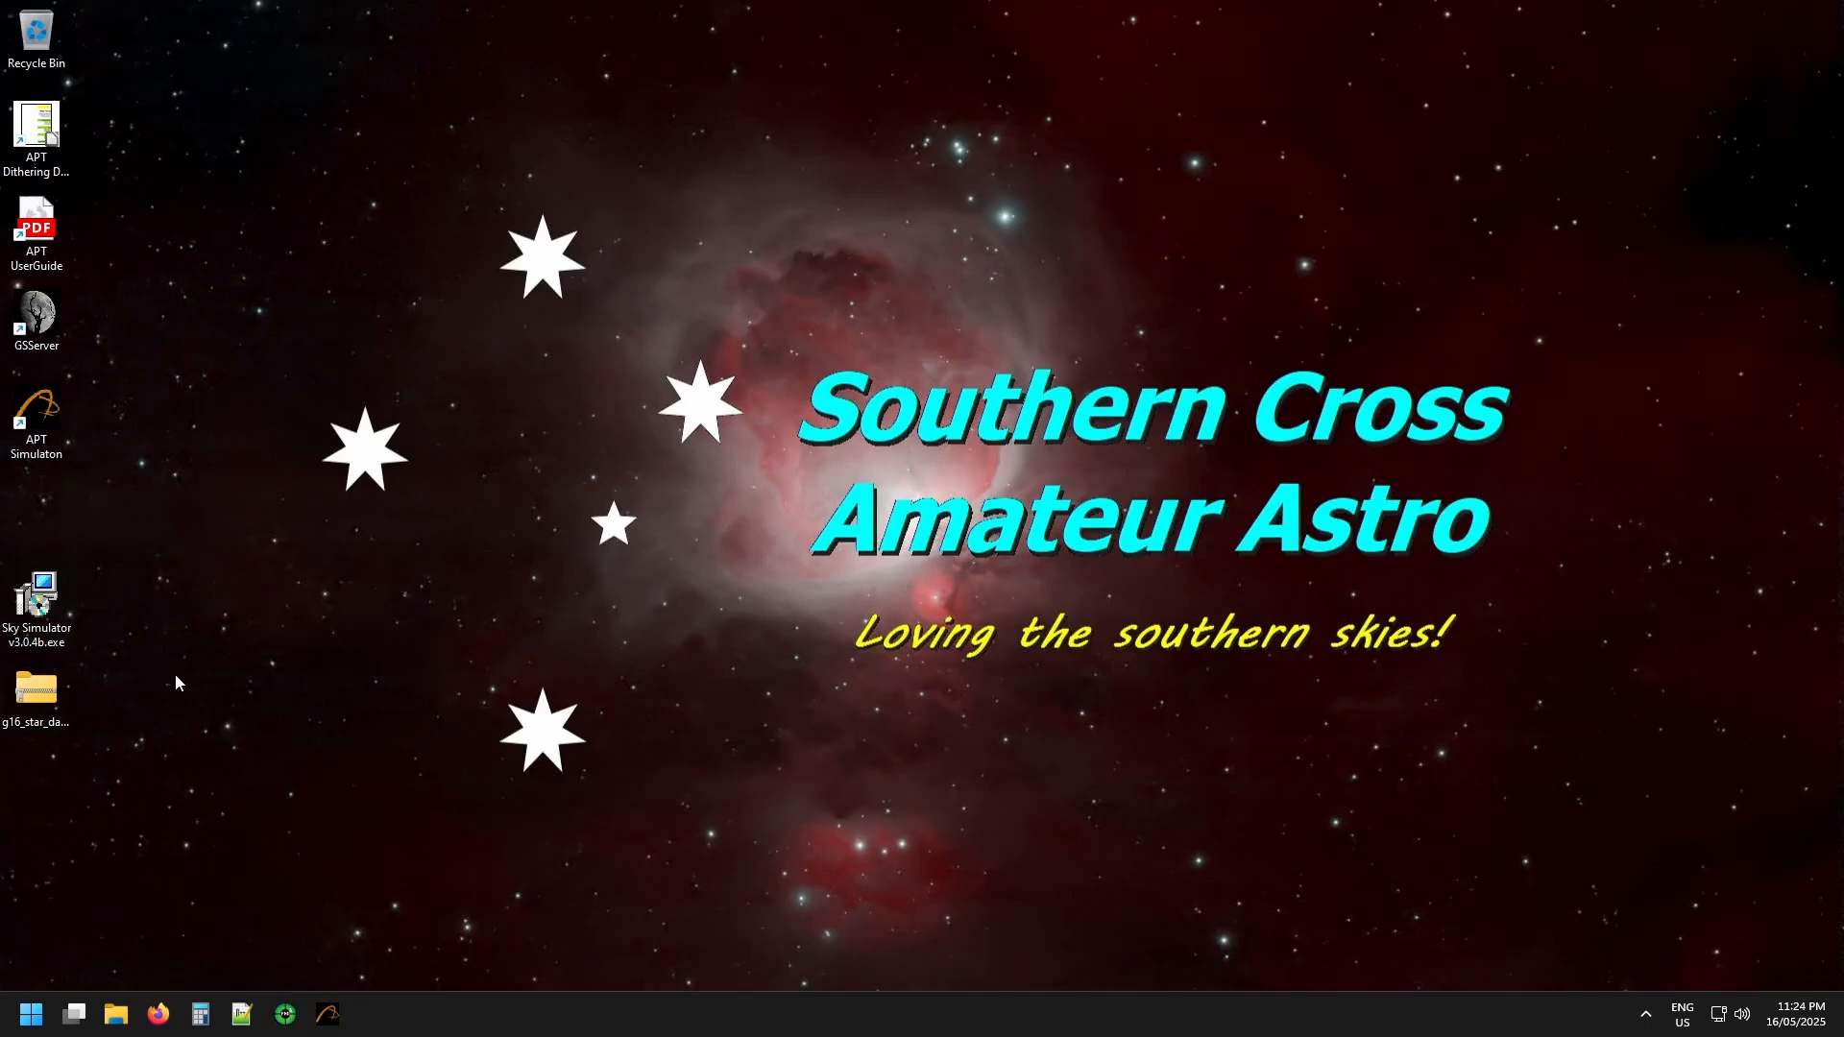
- Run the Sky Simulator v3.0.4b.exe installer and install into C:\Program Files\Sky Simulator with a desktop icon
double_click(37, 600)
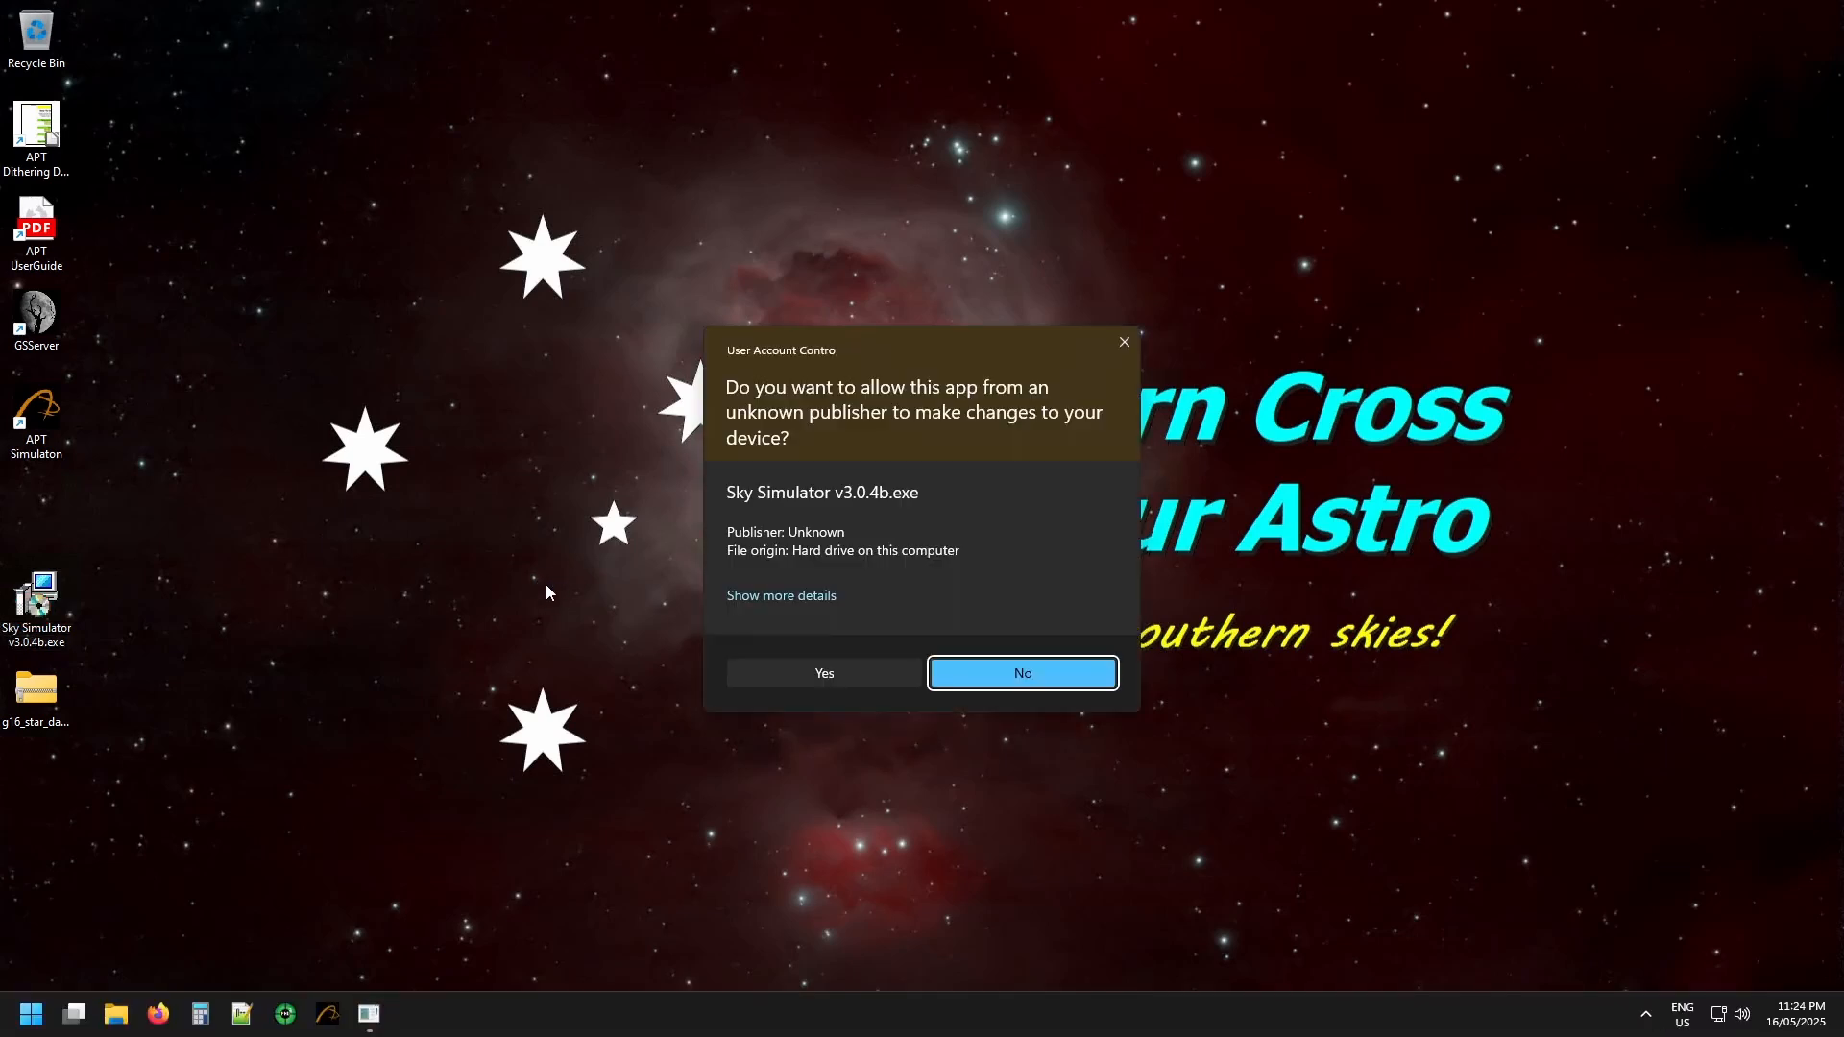
click(781, 674)
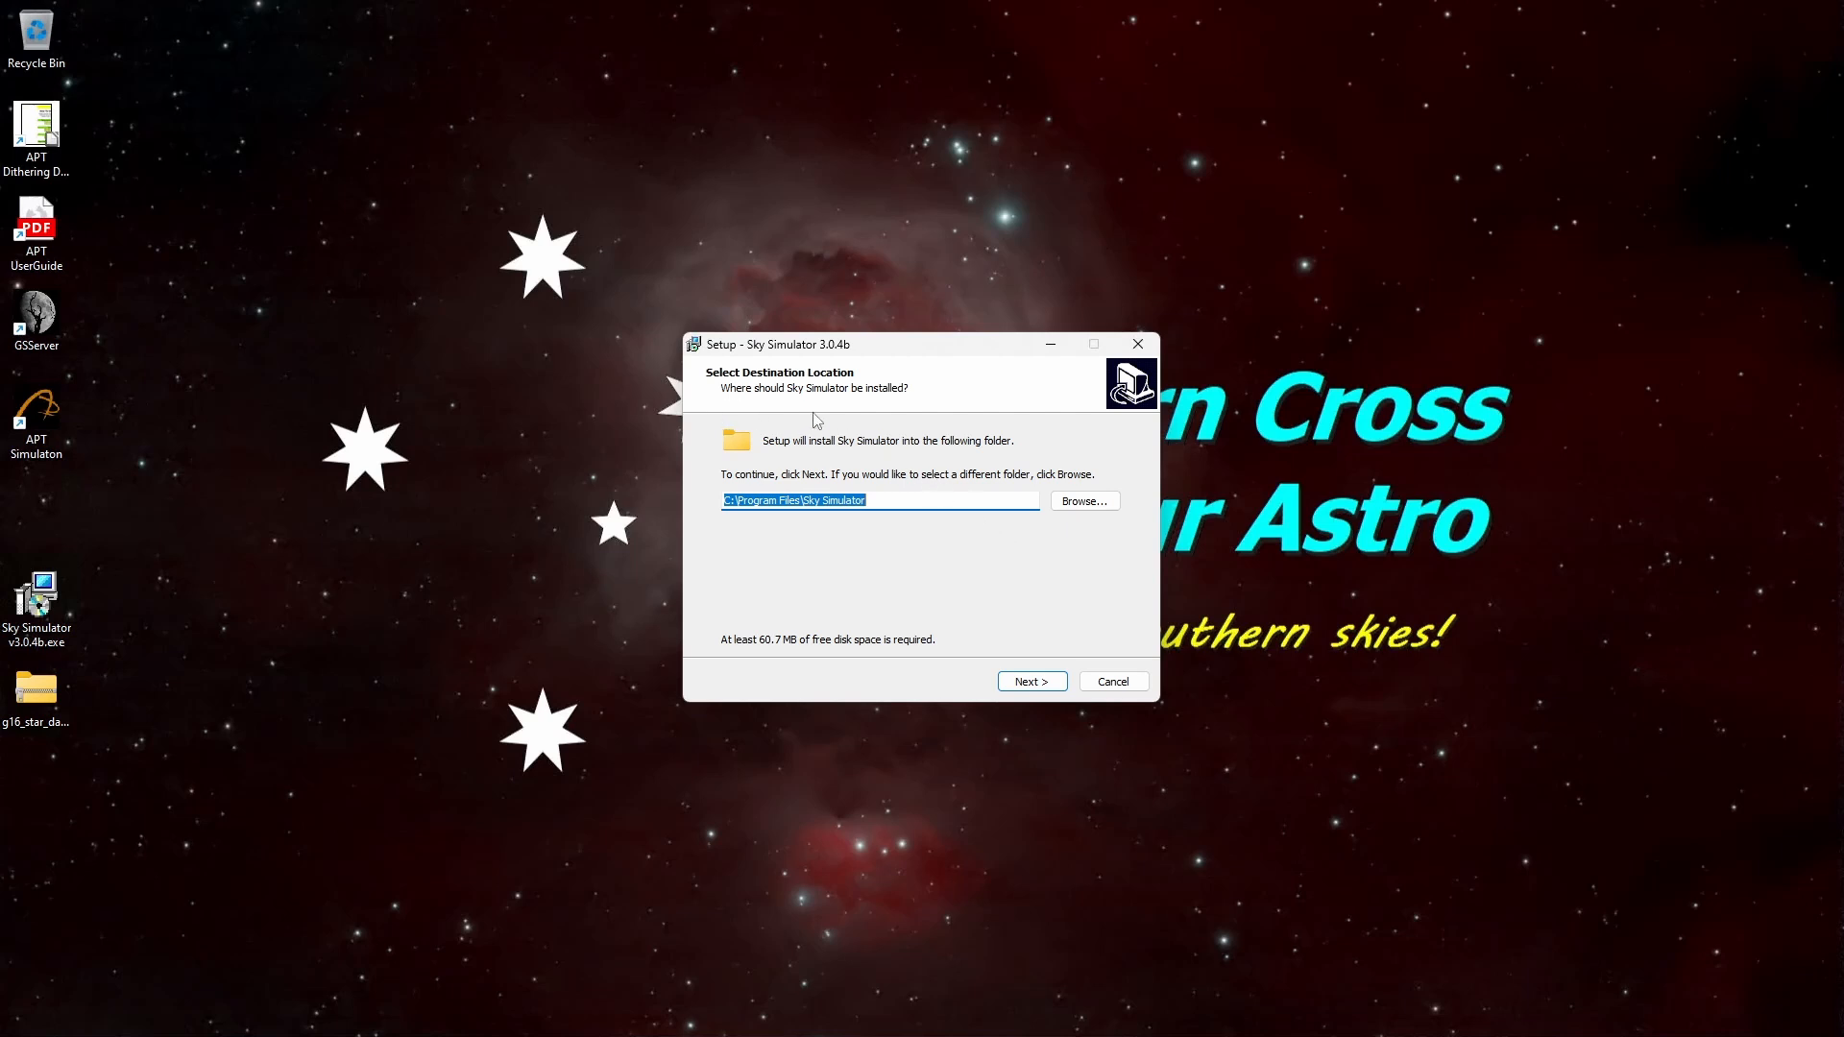
click(1030, 683)
click(1029, 683)
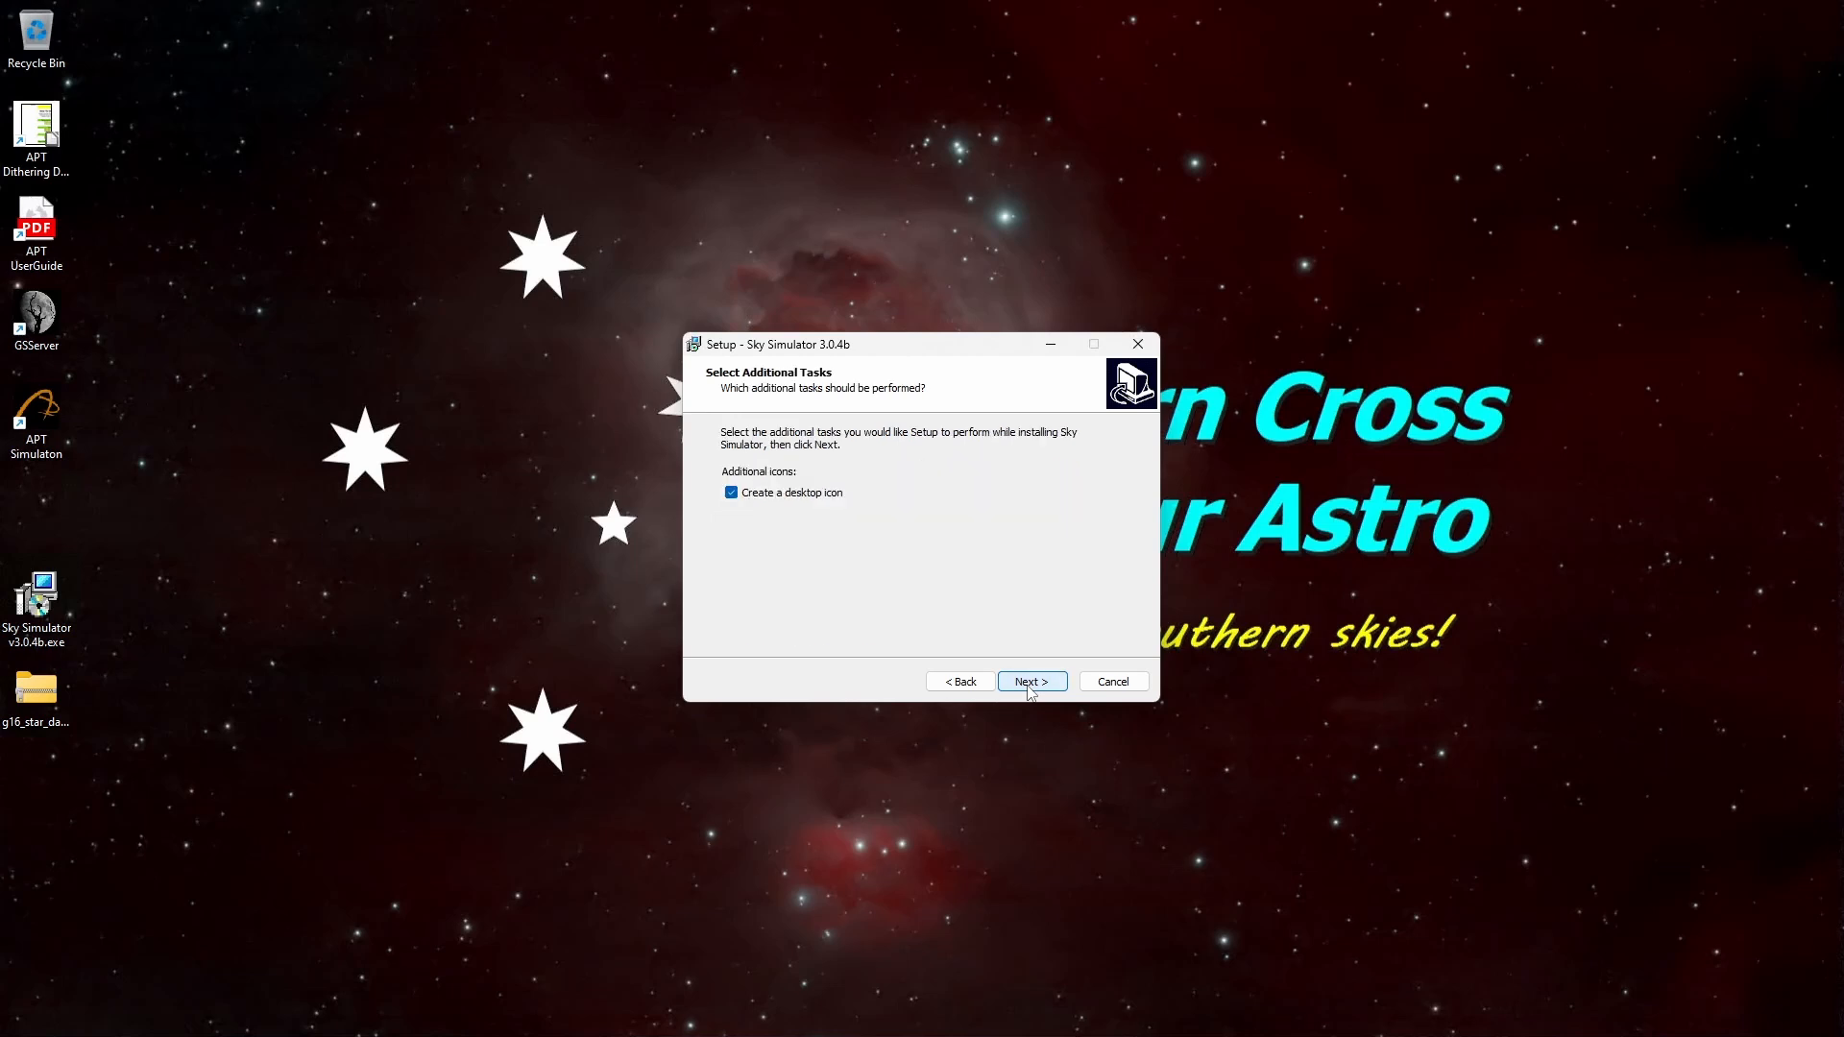
click(1030, 683)
click(1029, 689)
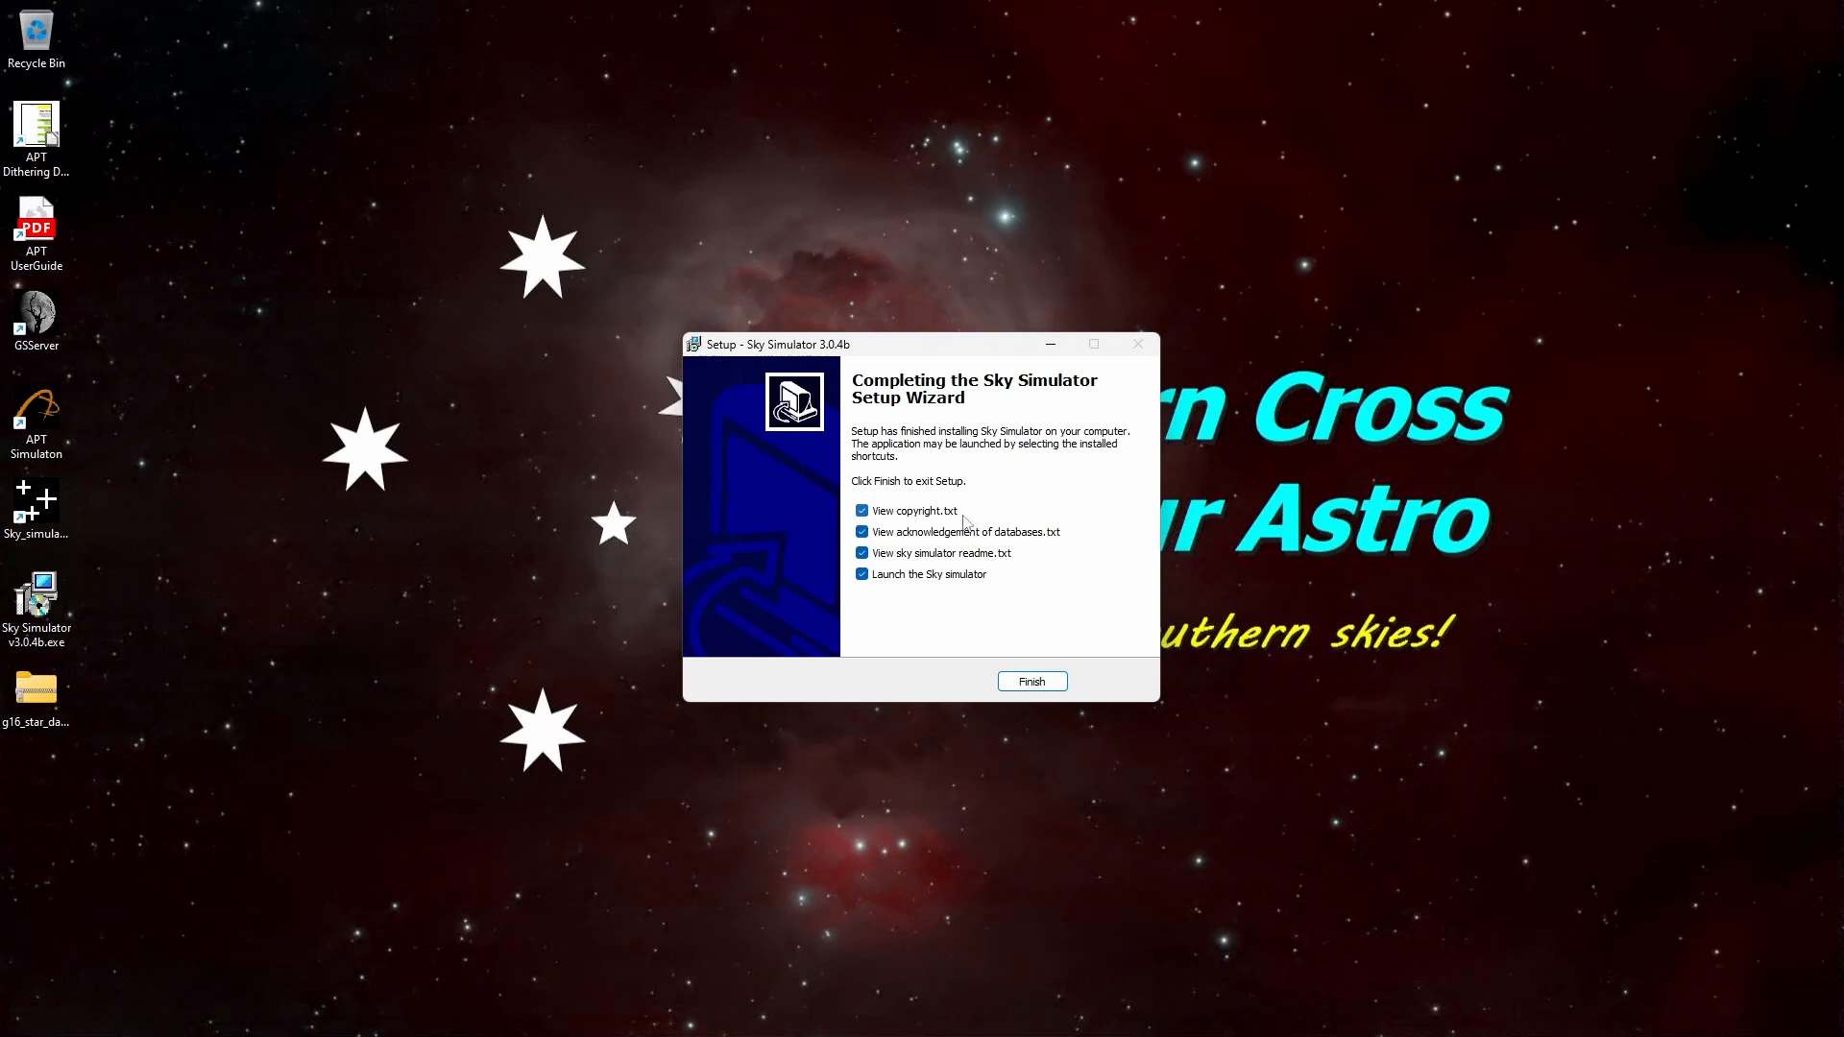
- Finish the setup wizard without viewing the copyright, database acknowledgement and readme files or launching the simulator
click(862, 512)
click(863, 533)
click(862, 554)
click(862, 575)
click(1033, 682)
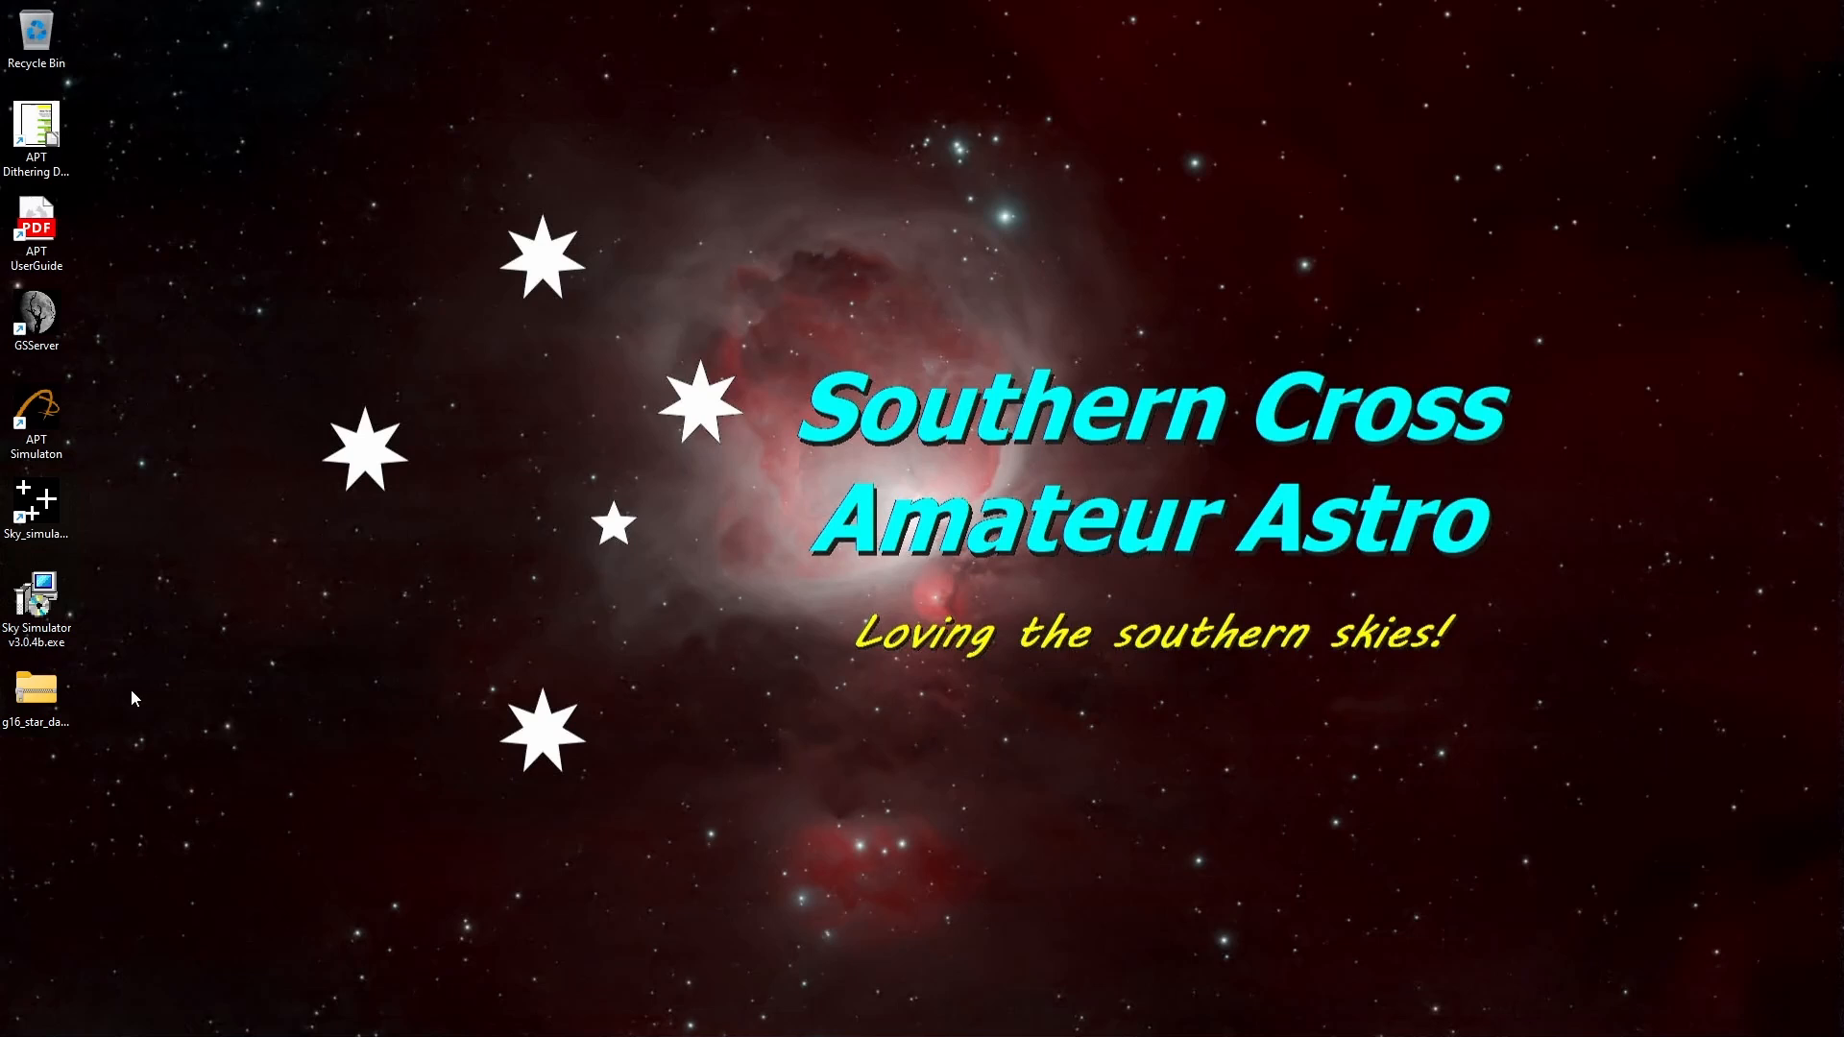
- Copy all star database files from the g16_star_database_mag16 zip into C:\Program Files\Sky Simulator, granting administrator permission for all items
double_click(38, 694)
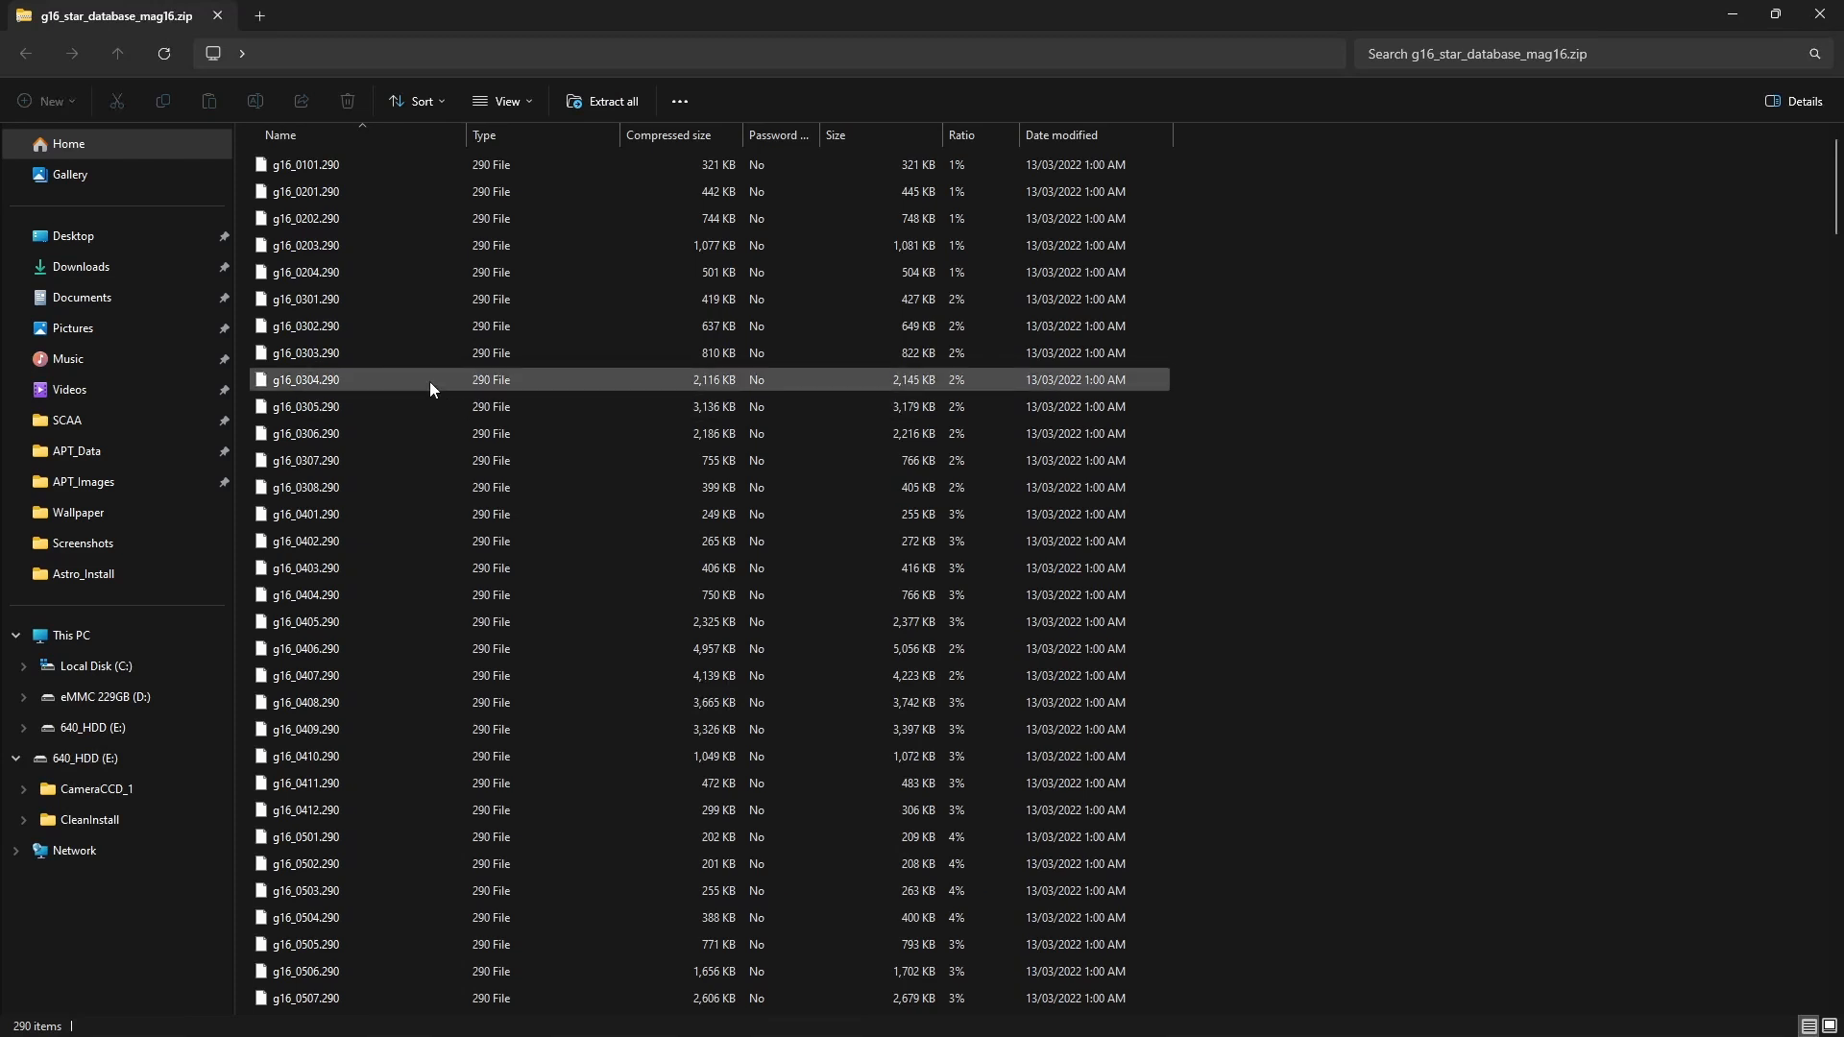
click(23, 666)
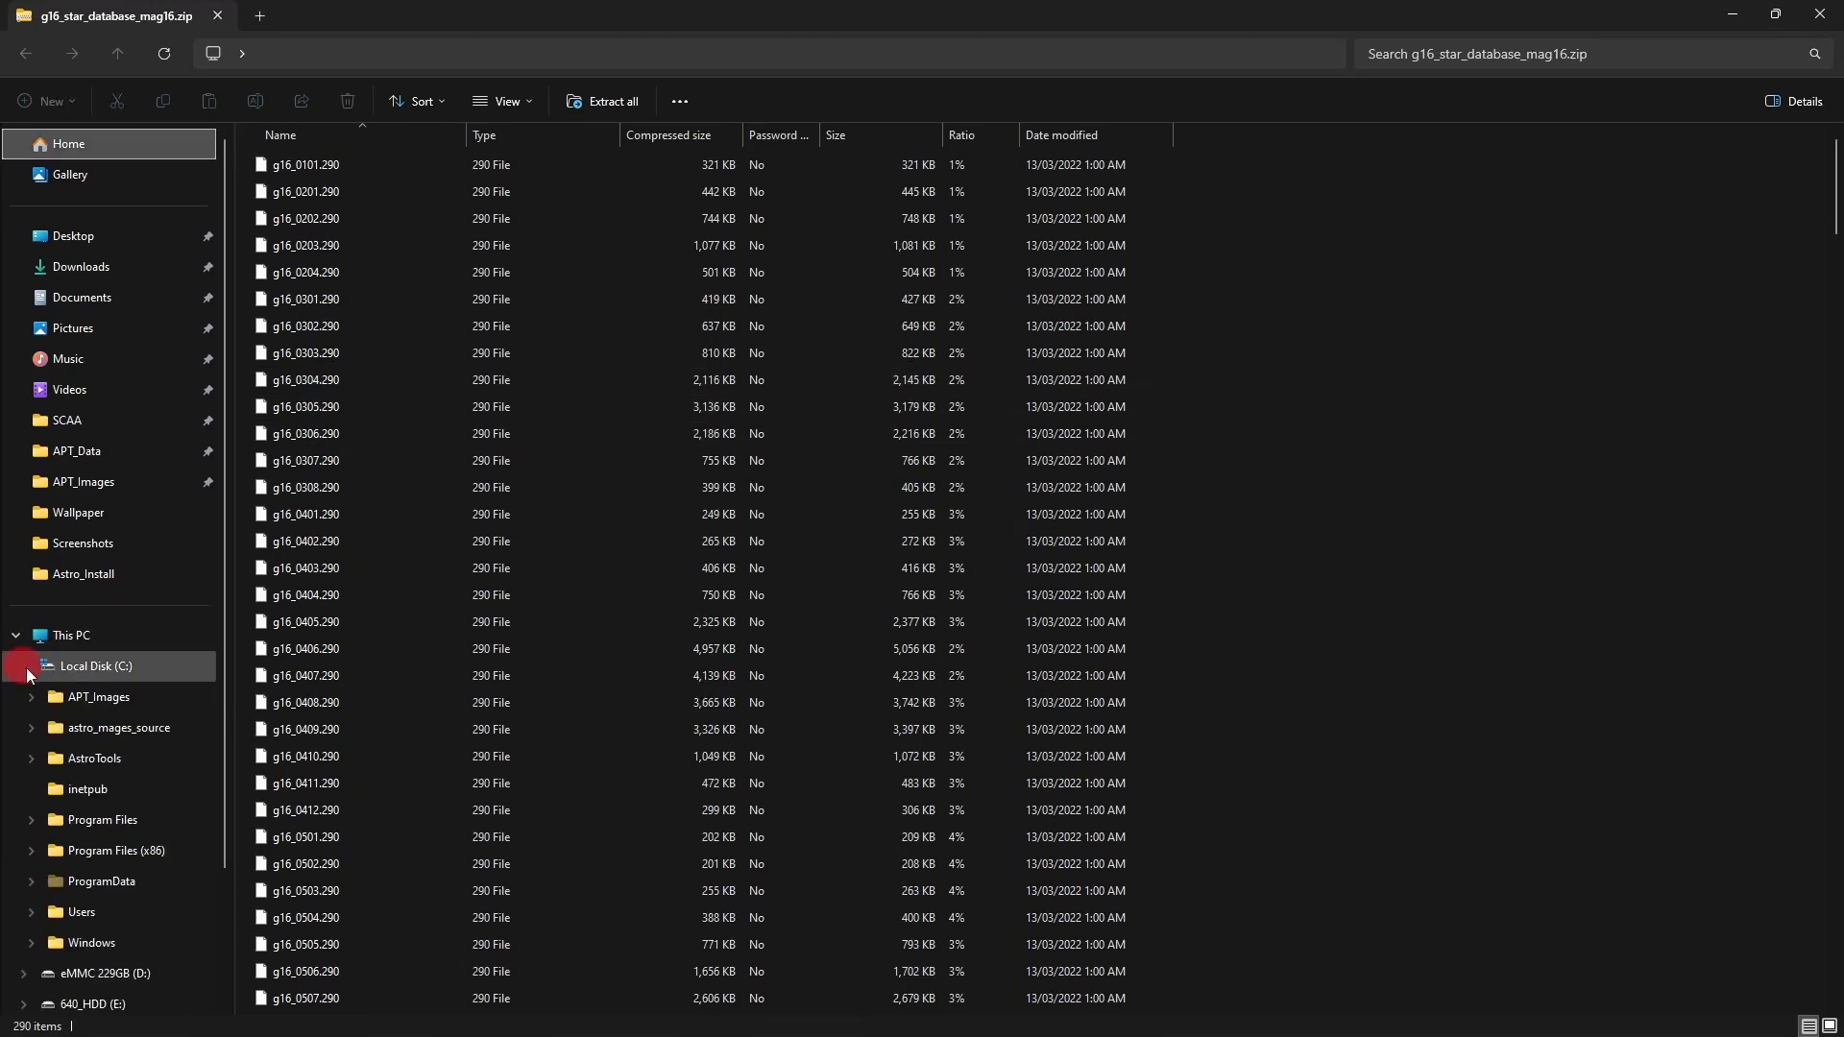
click(32, 821)
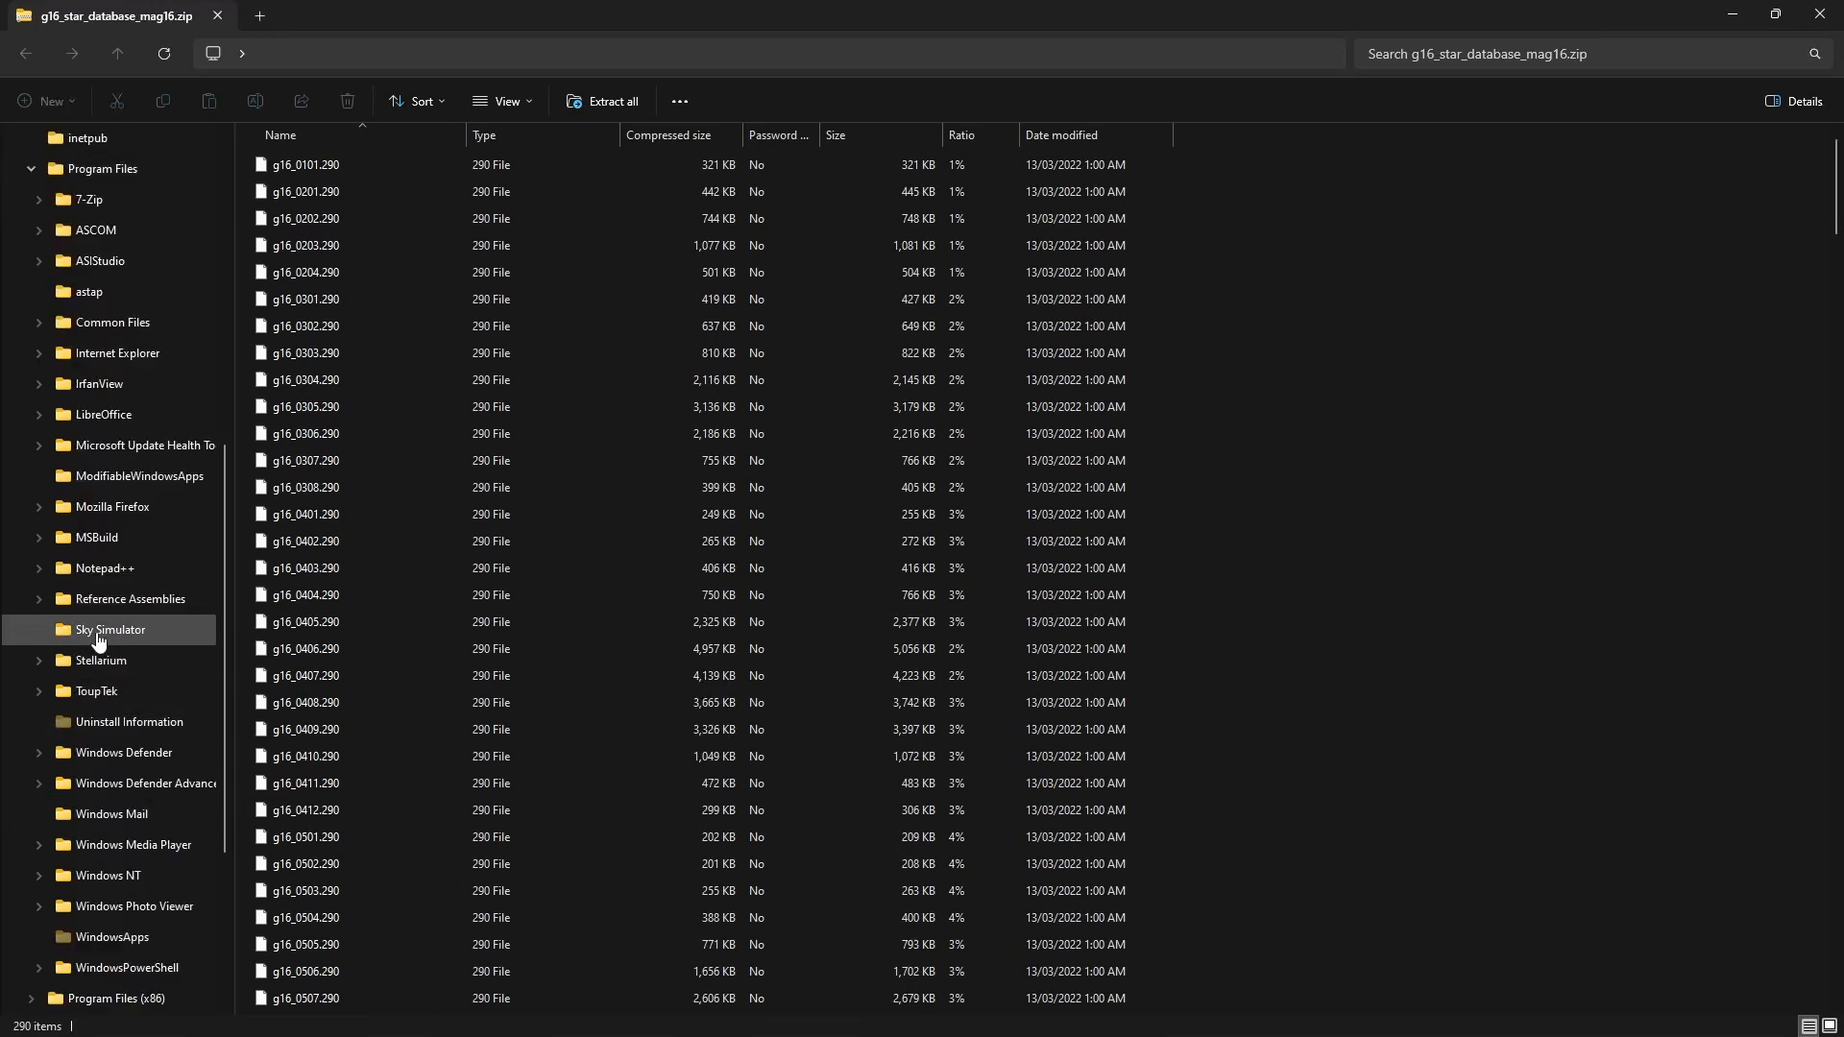
click(295, 354)
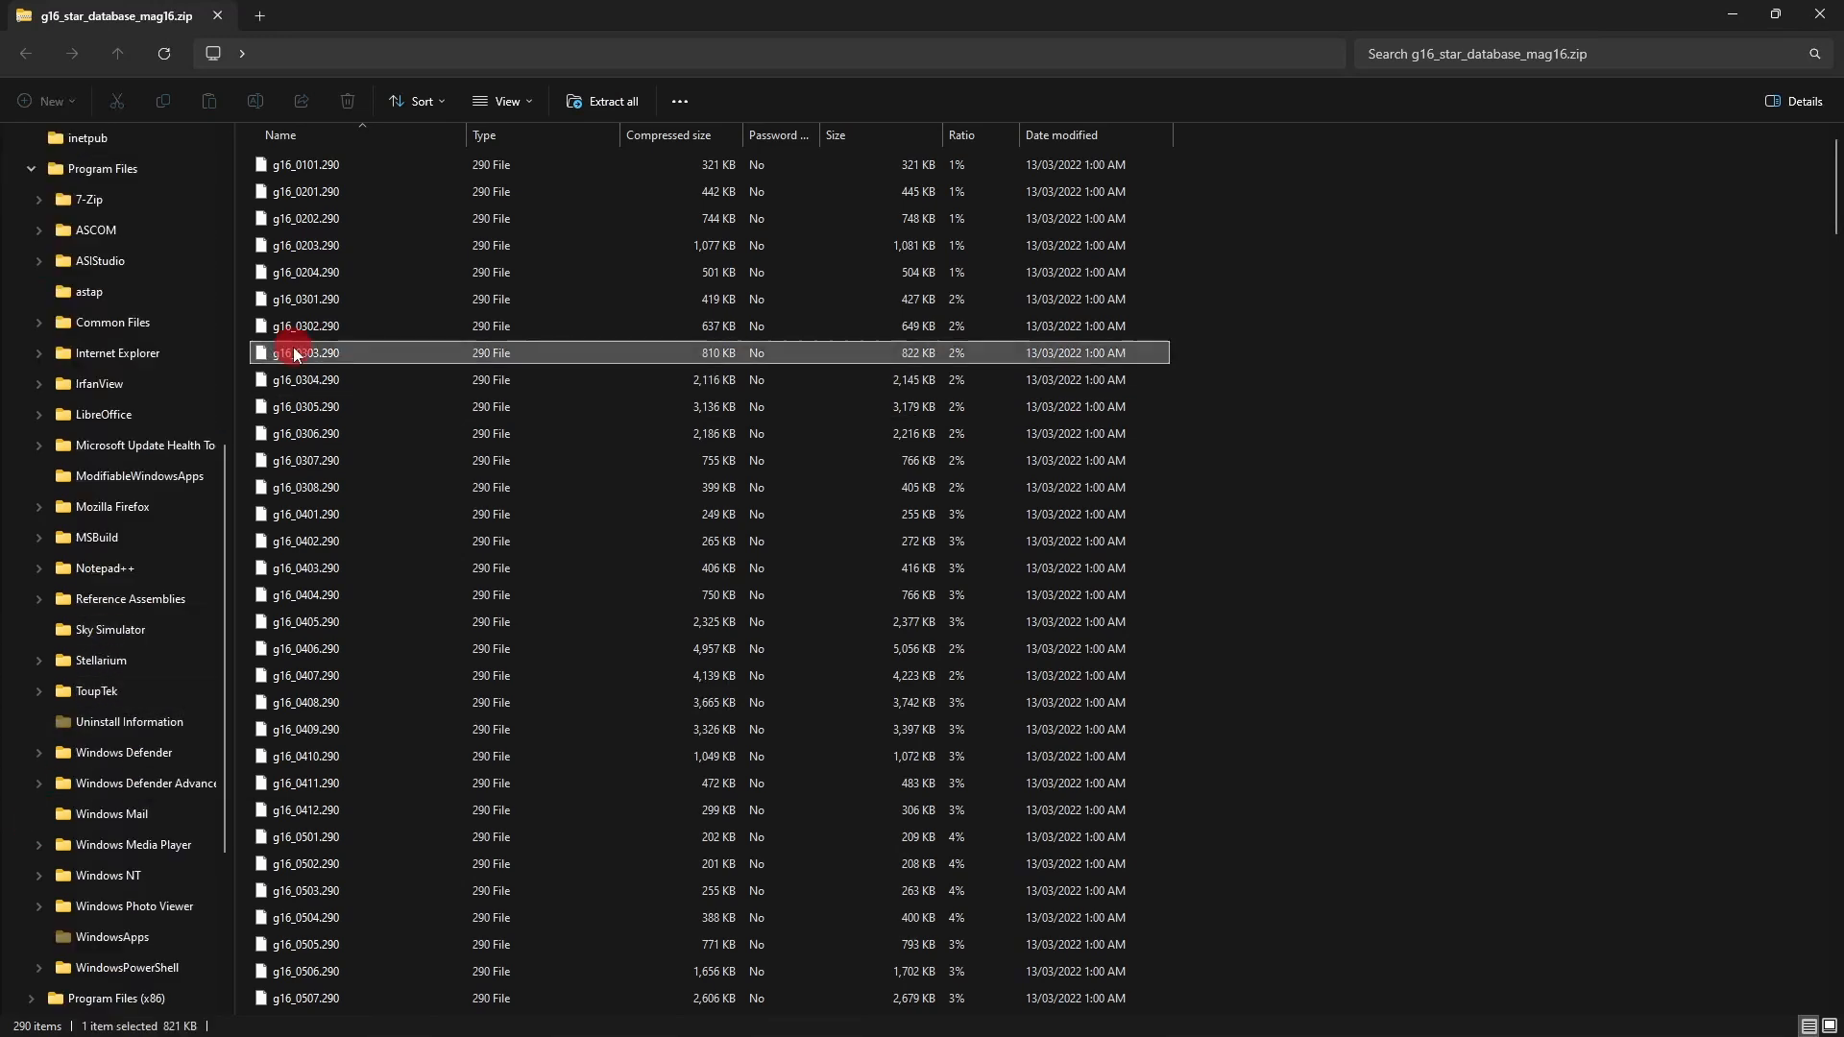
key(ctrl+a)
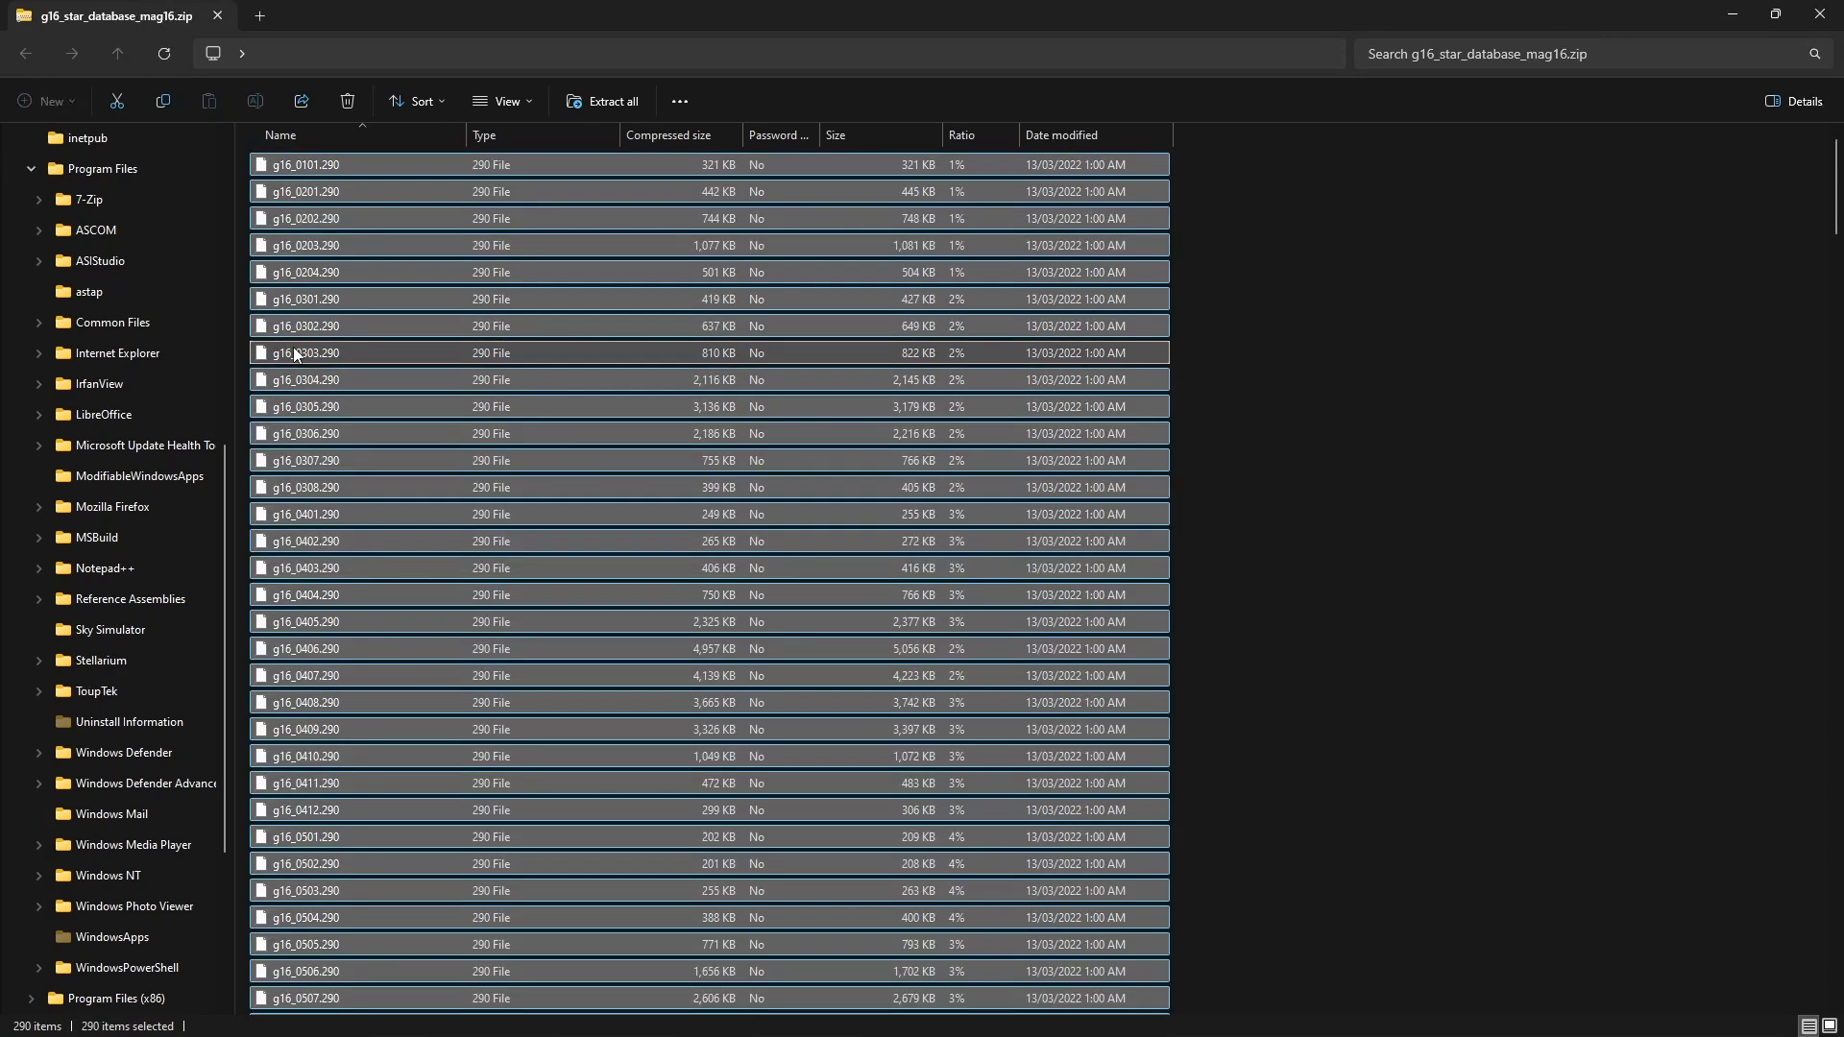
drag(313, 245, 125, 629)
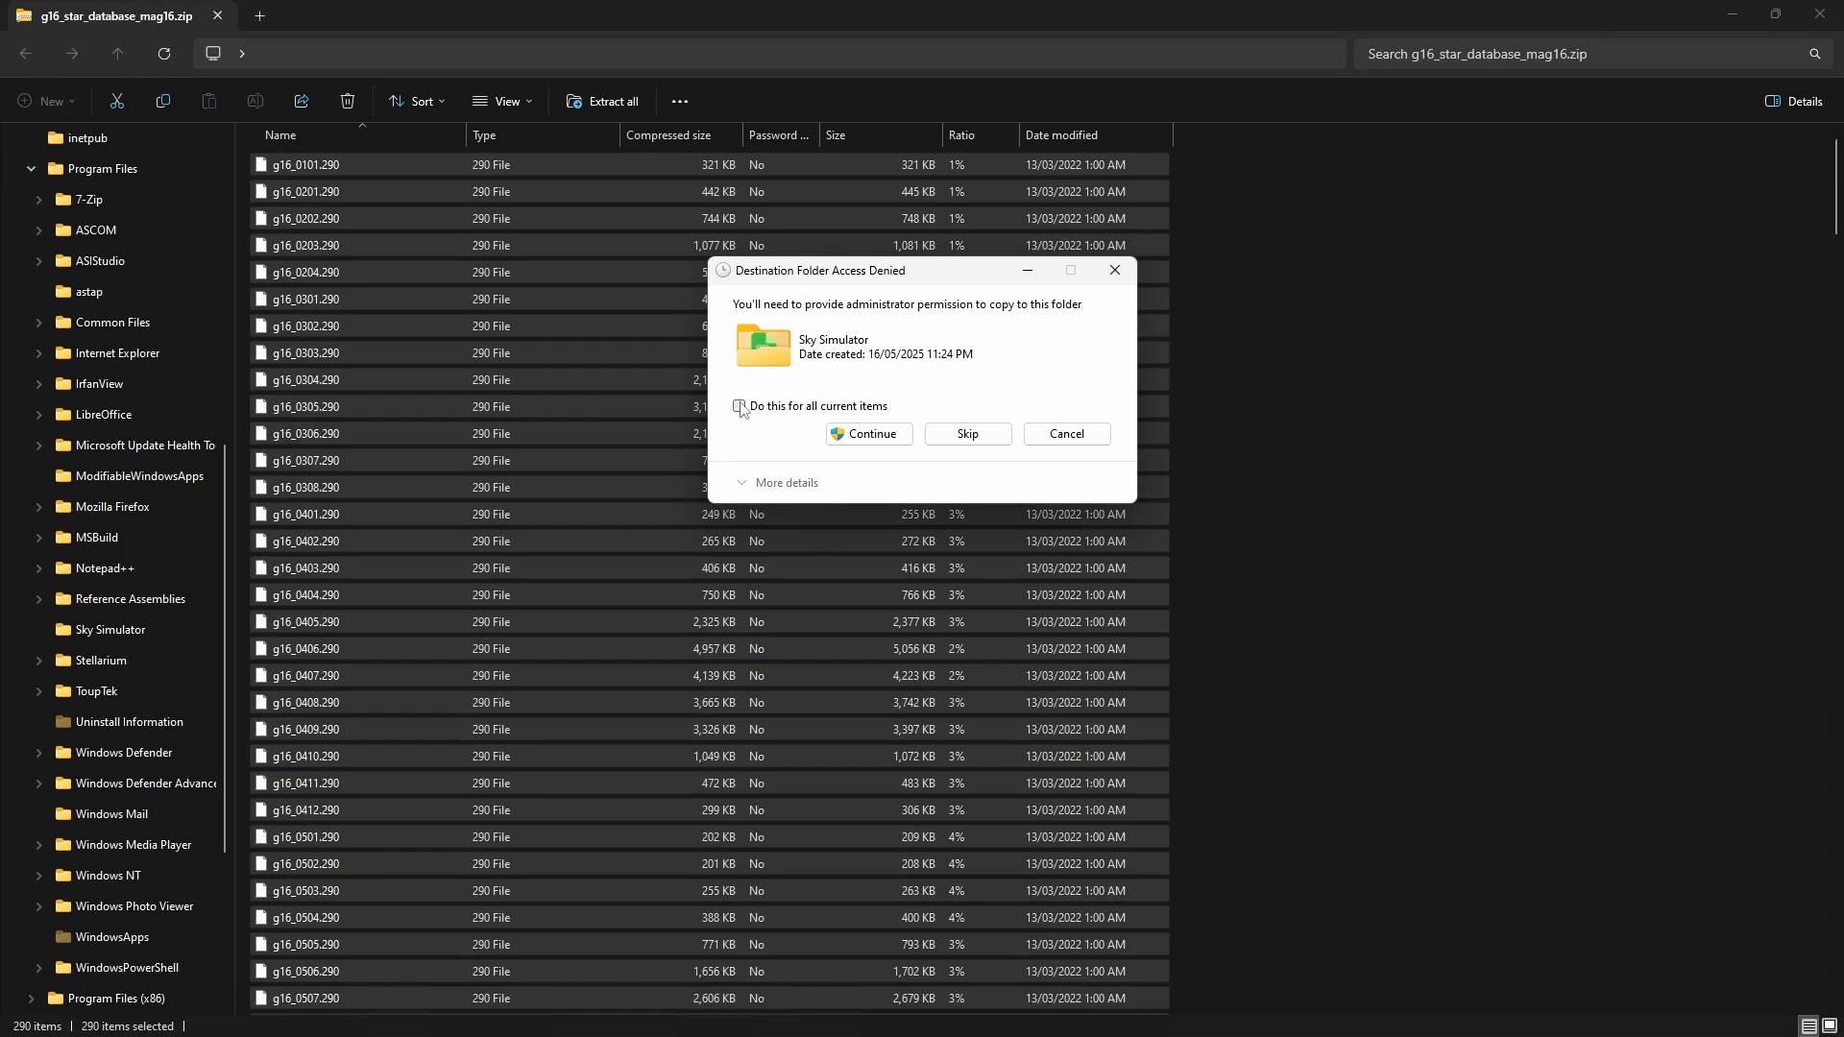
click(739, 405)
click(866, 435)
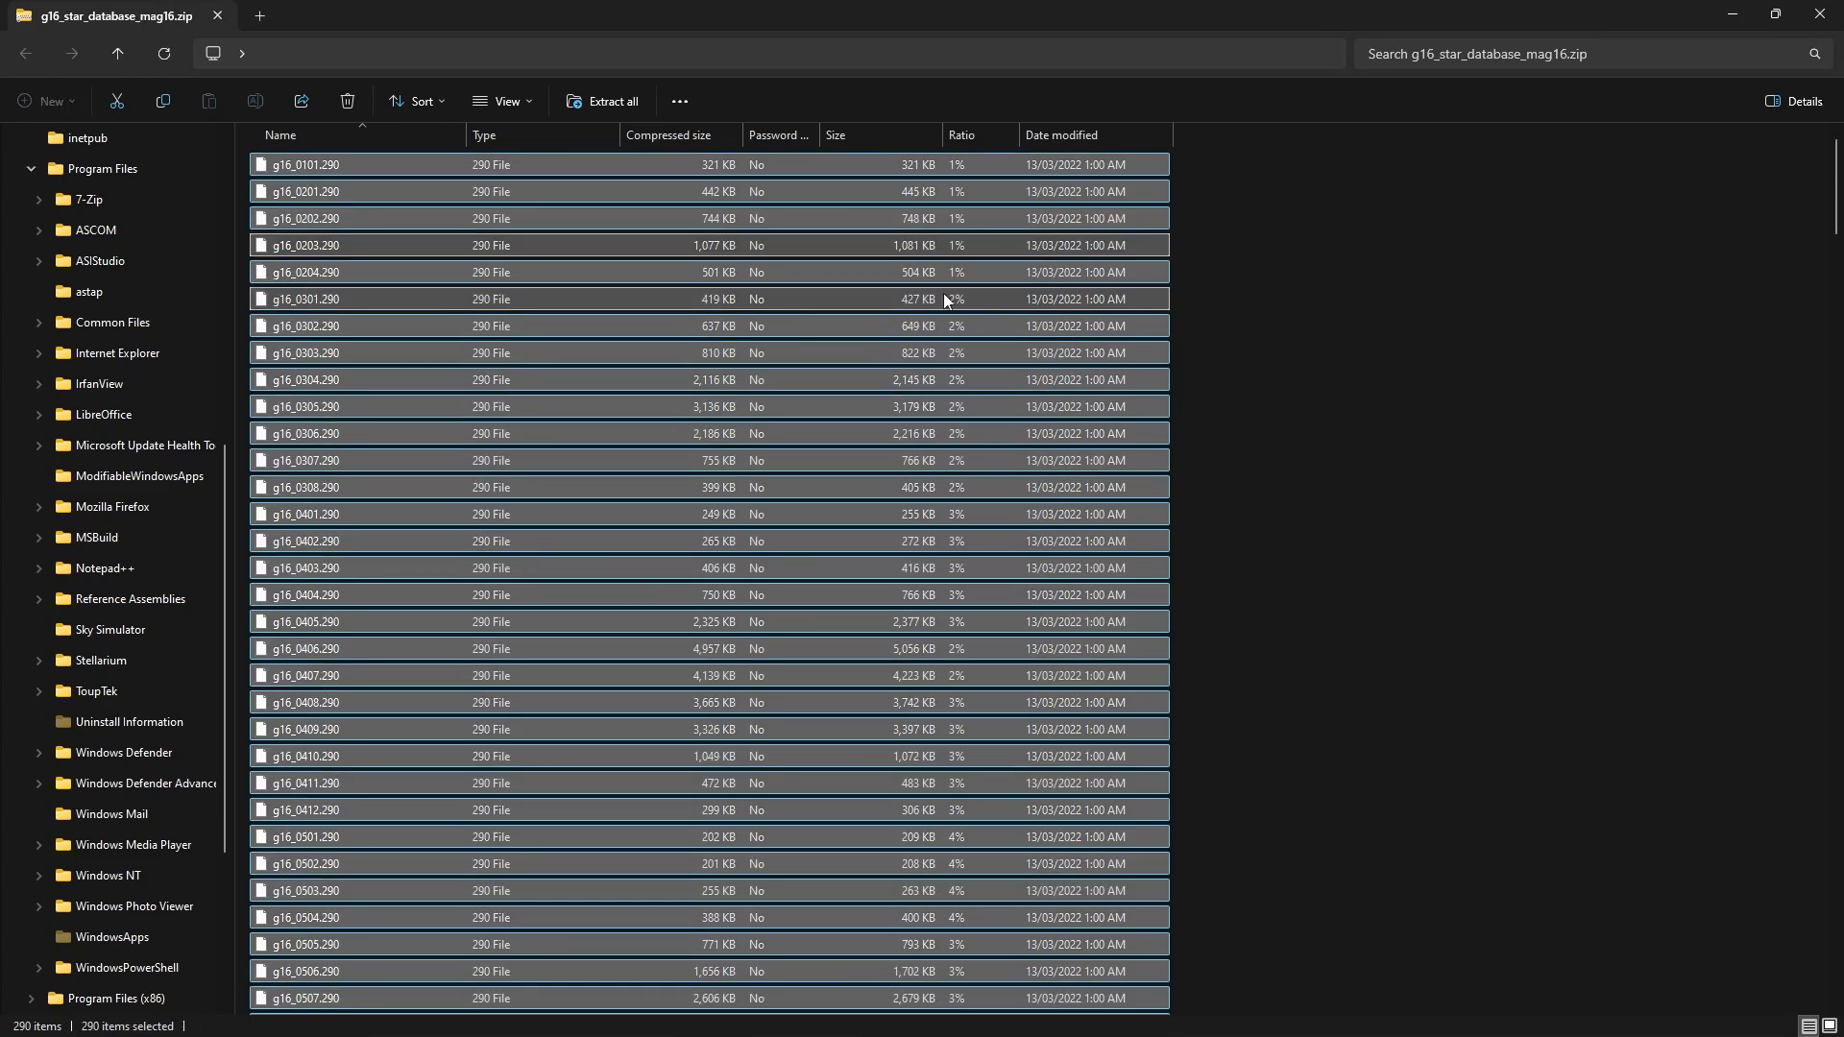
click(1819, 13)
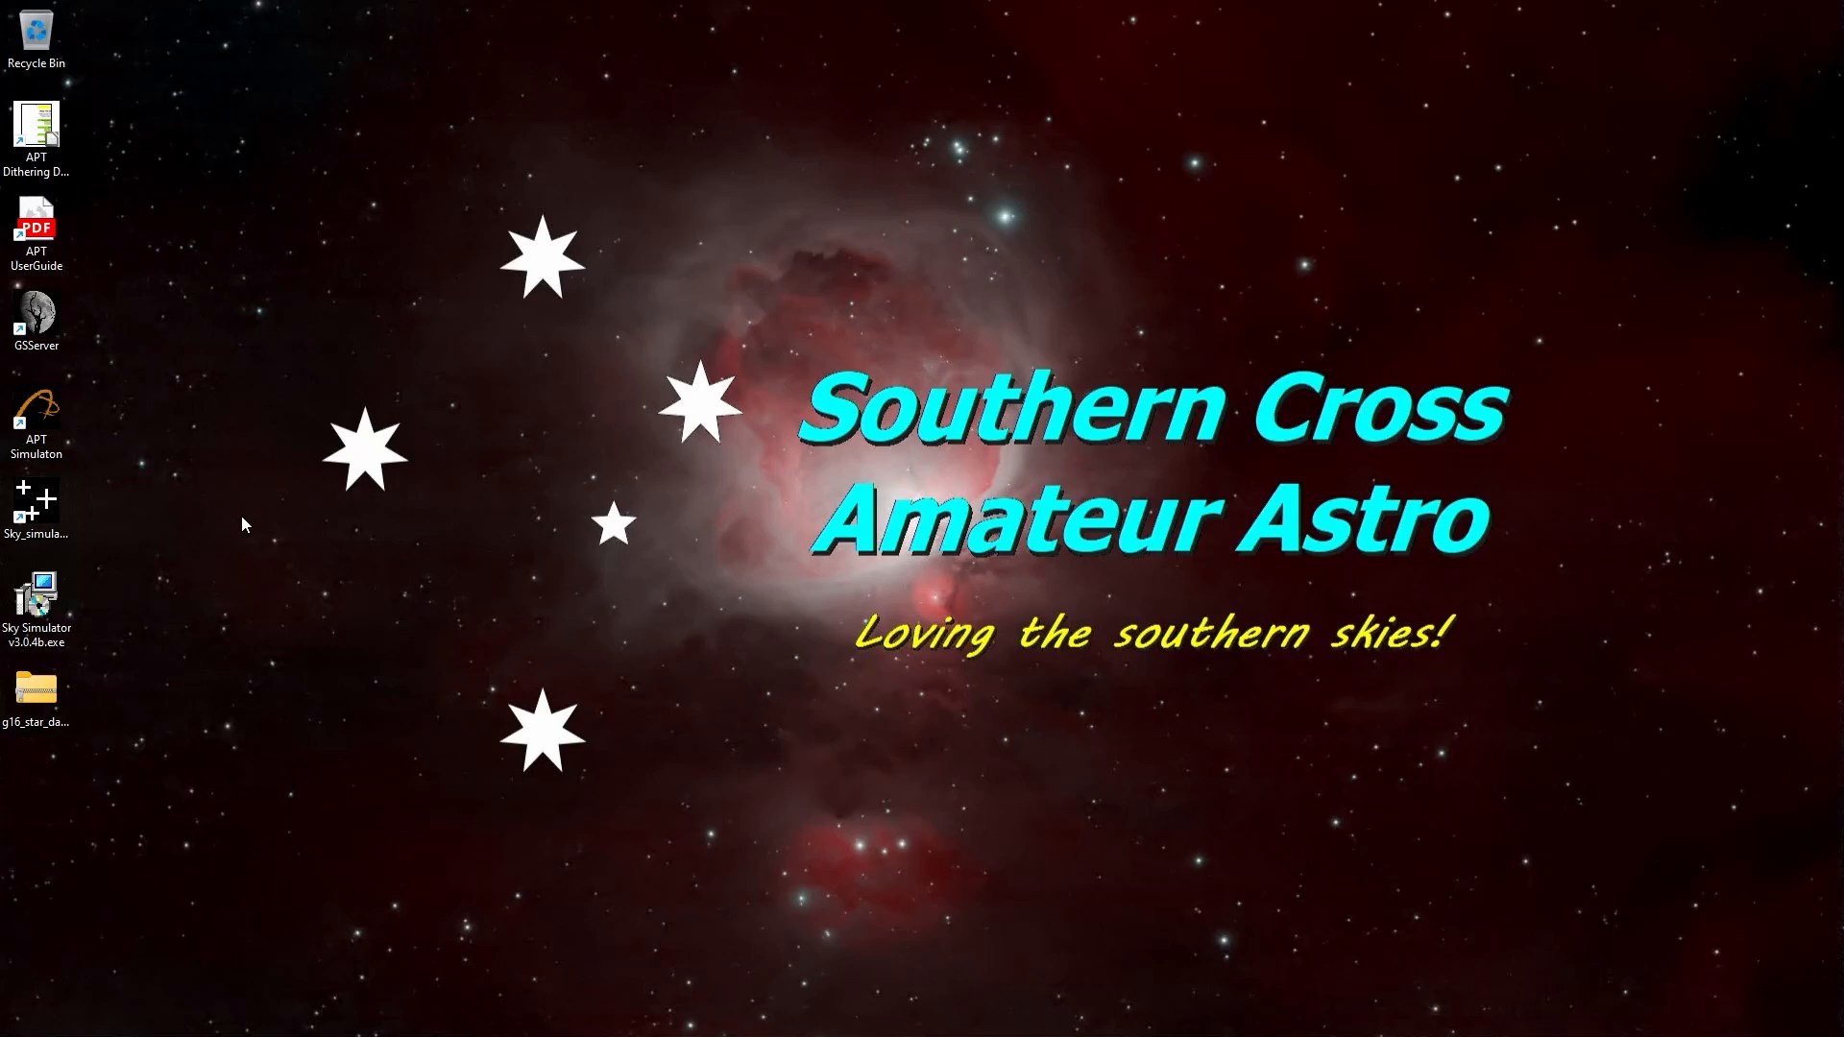
- Launch Sky Simulator from the desktop and move its window toward the middle of the desktop
double_click(55, 510)
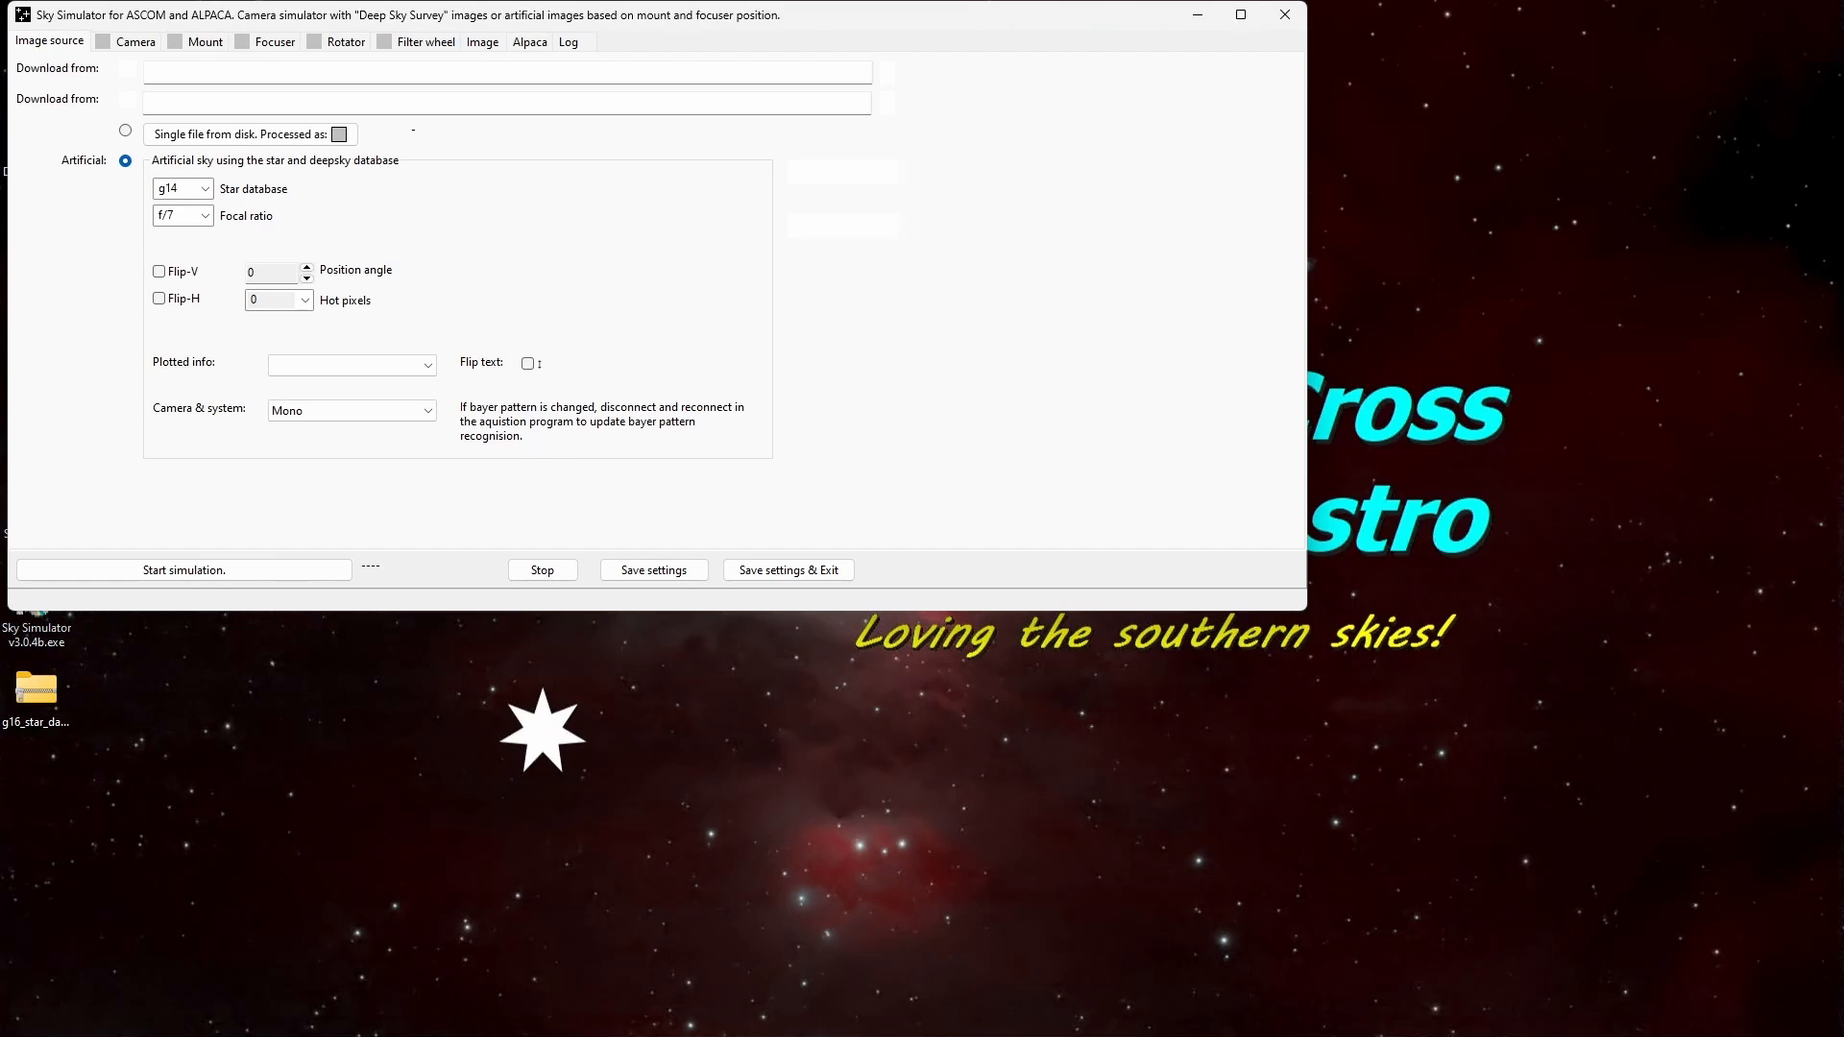
drag(429, 15, 764, 266)
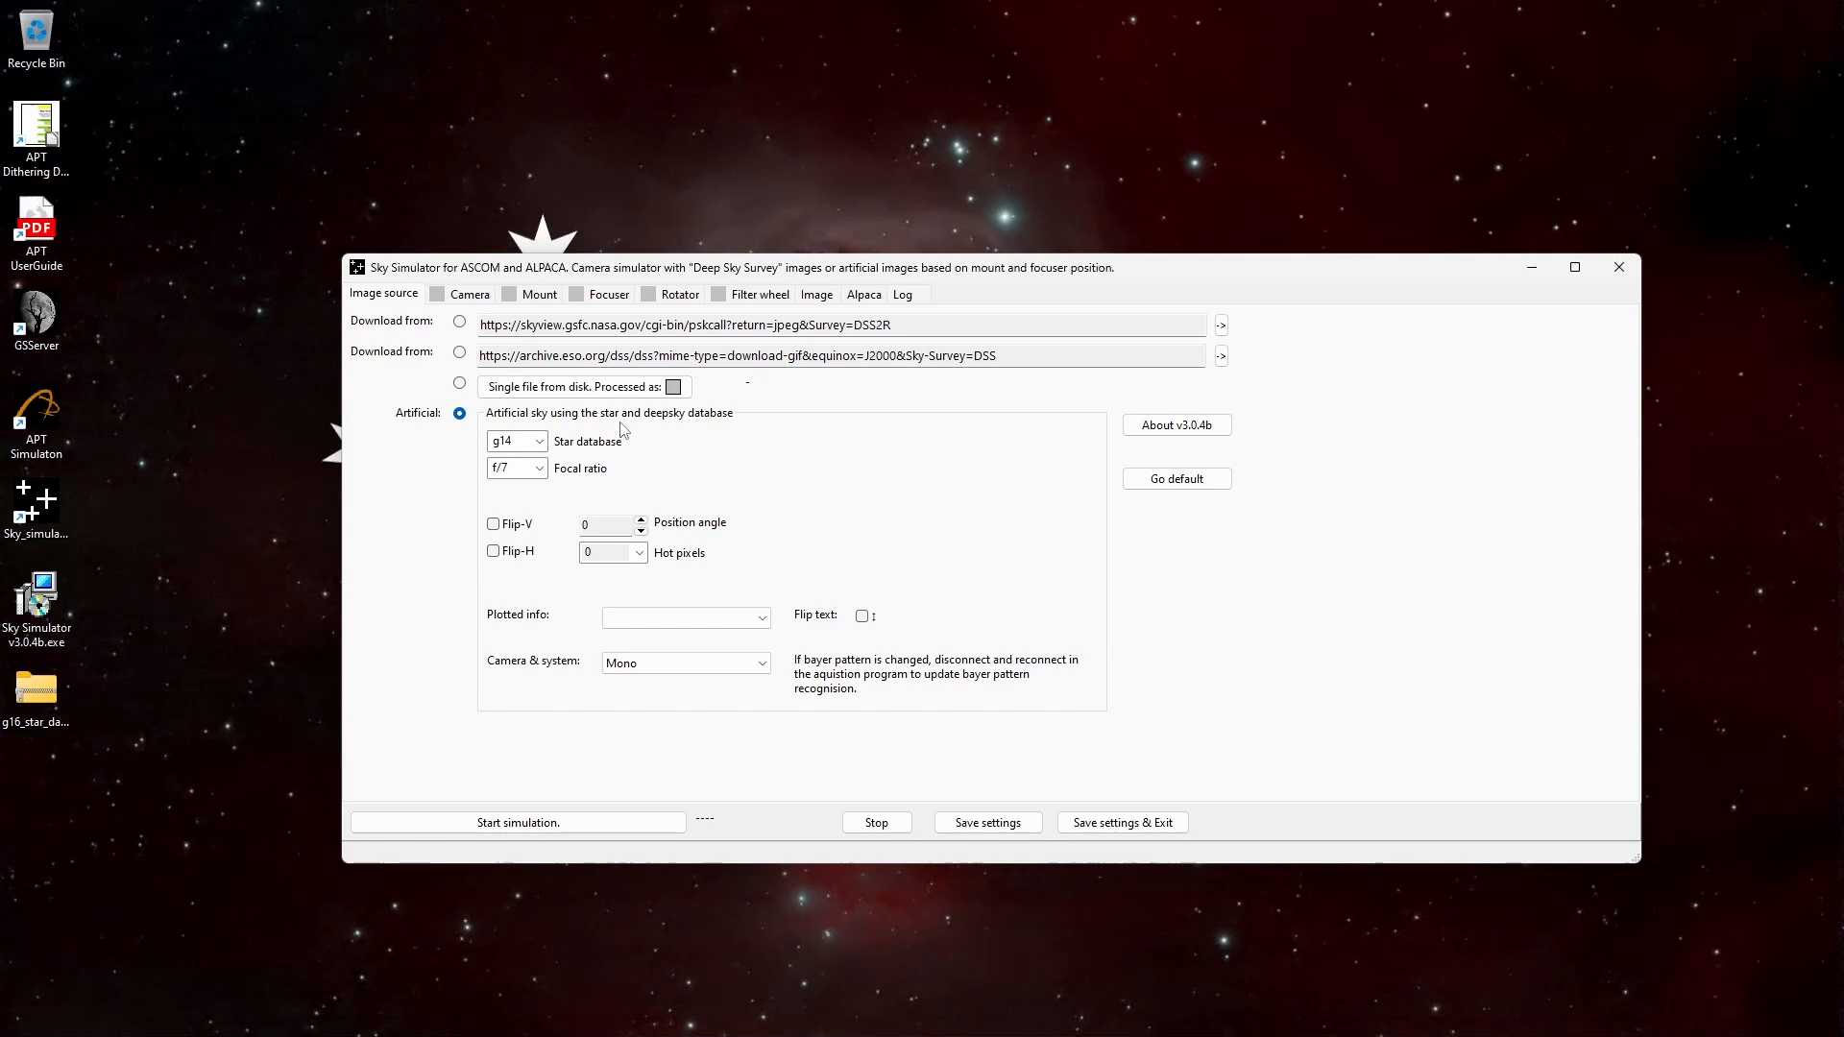
- Set the artificial sky's star database to G14 and its focal ratio to f/6
click(540, 443)
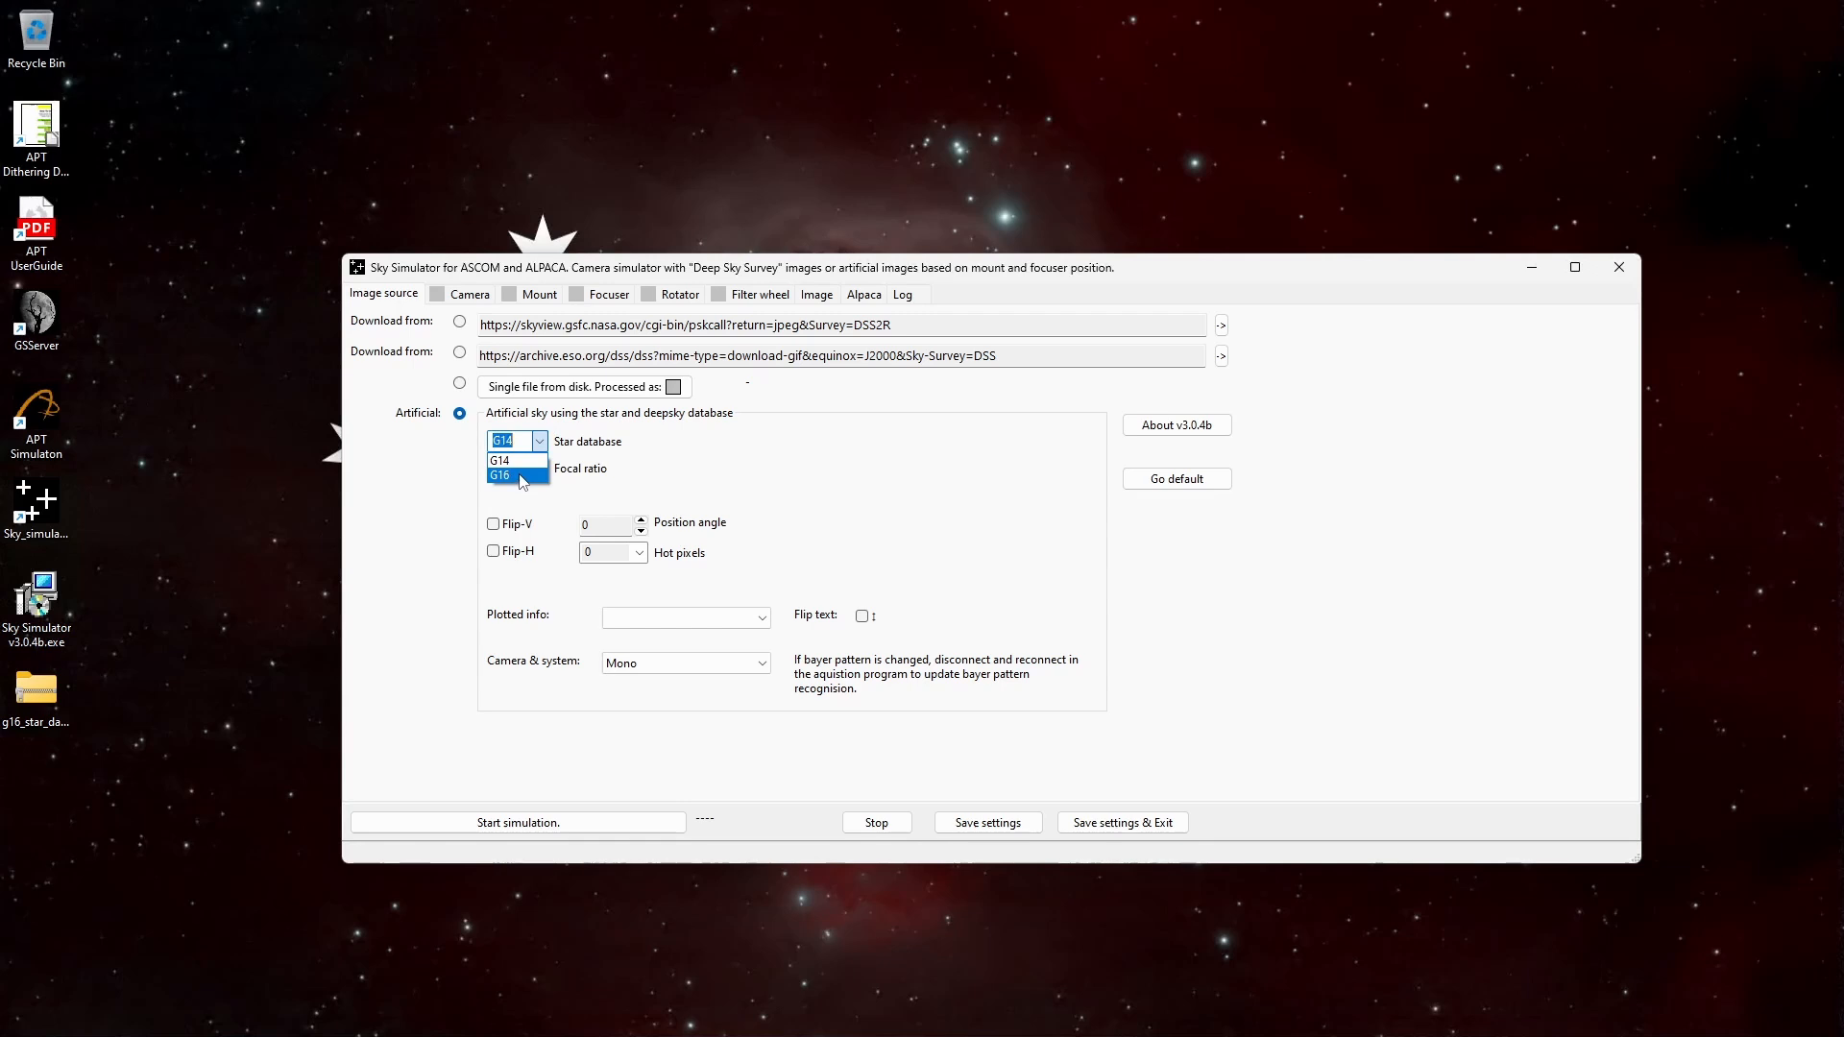
click(526, 459)
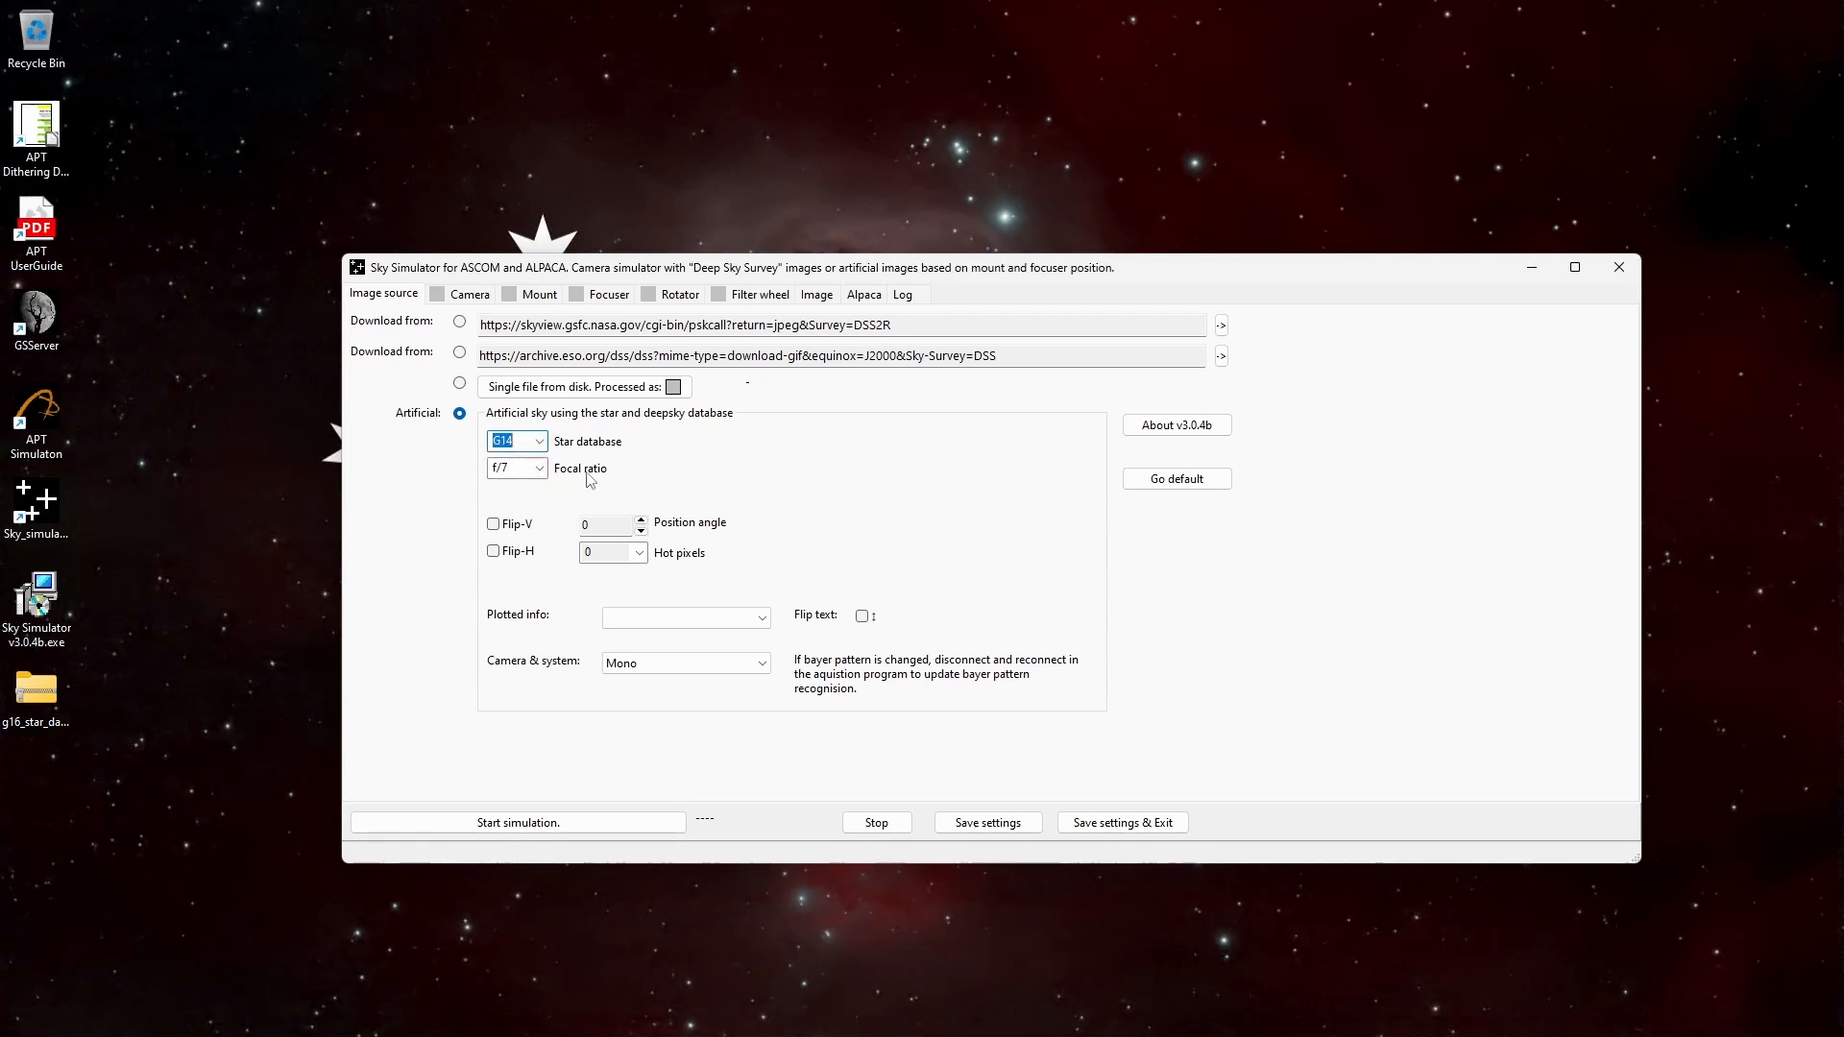
click(538, 468)
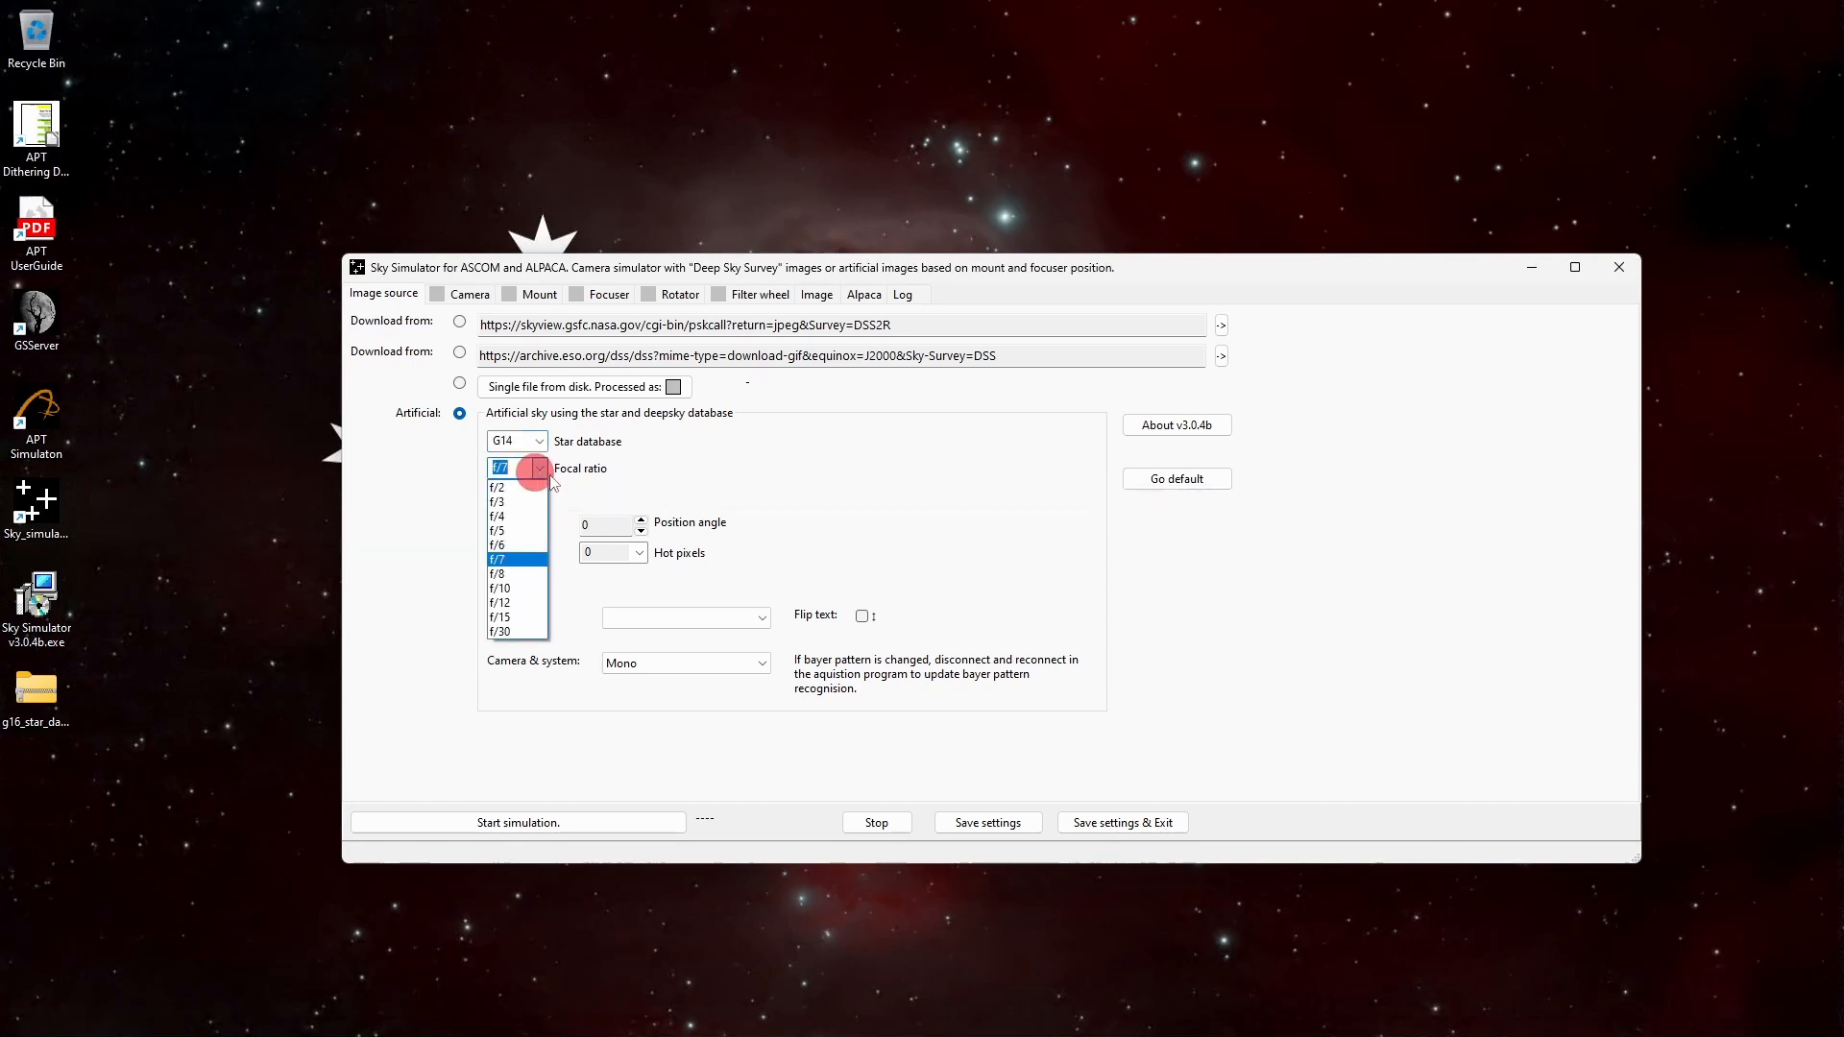
click(513, 548)
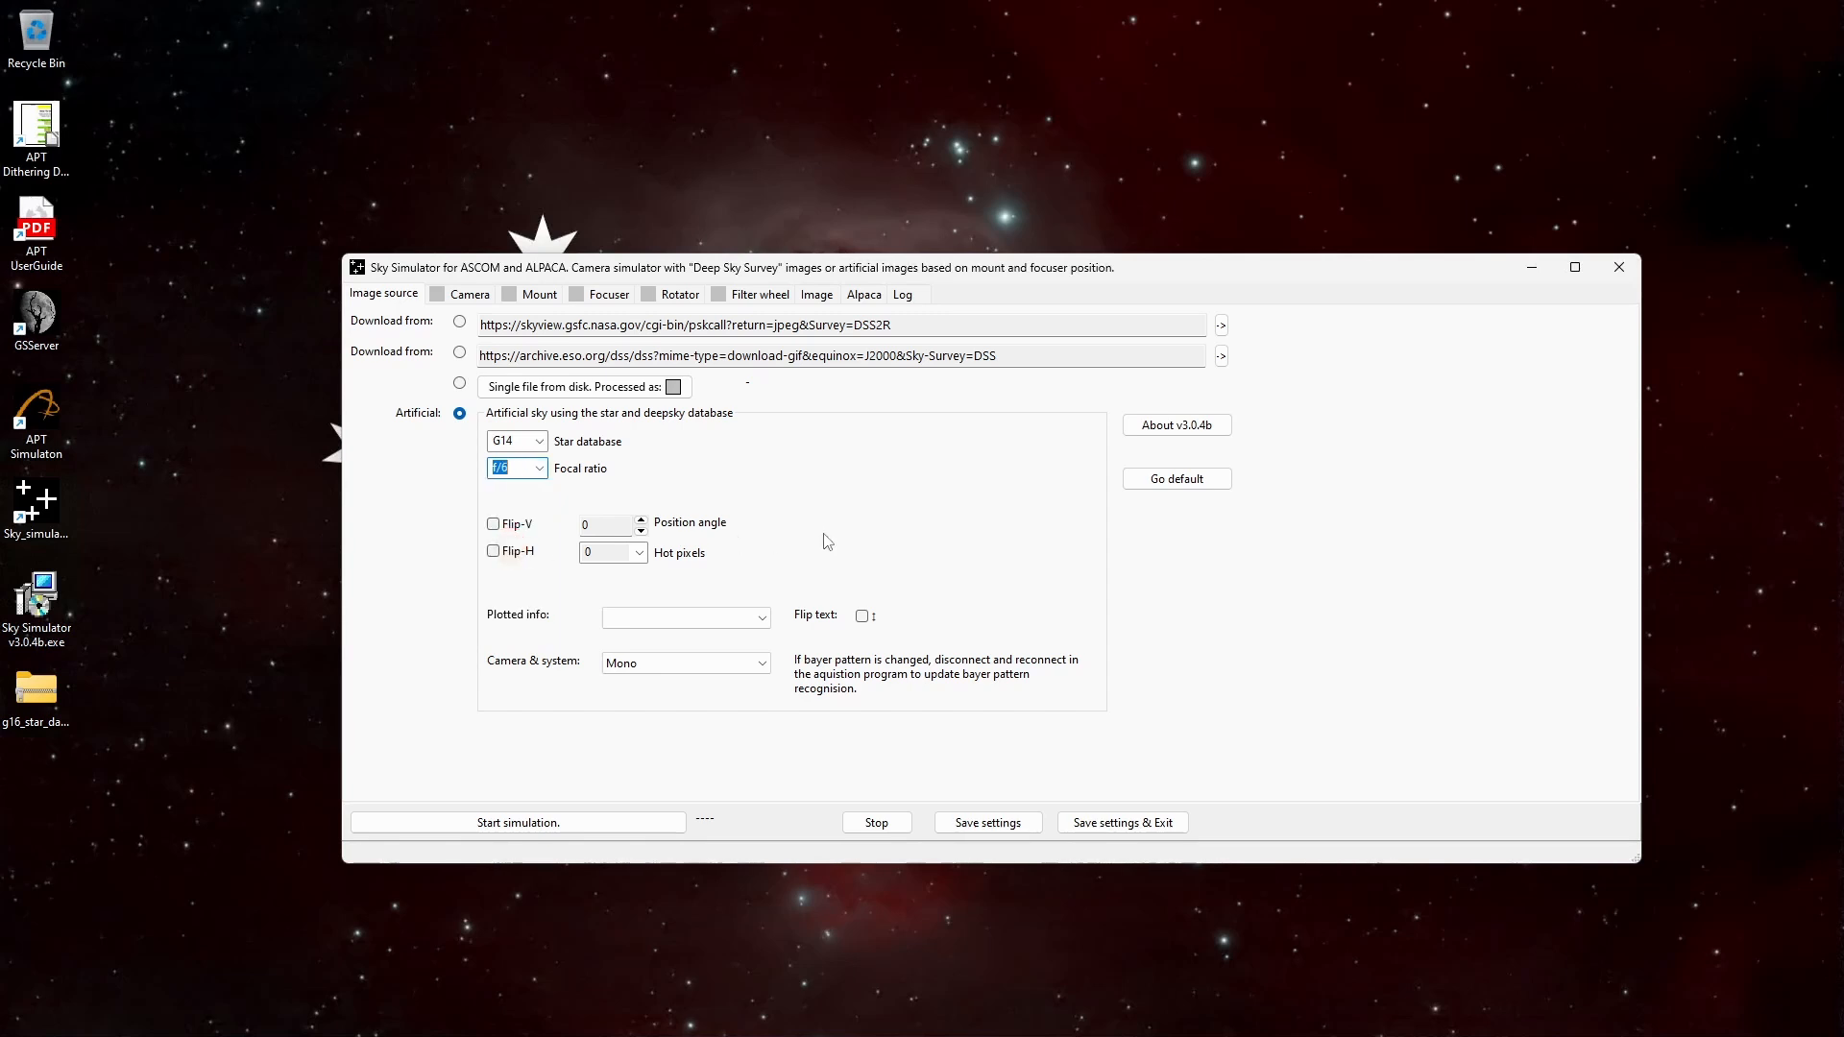
click(843, 497)
click(642, 555)
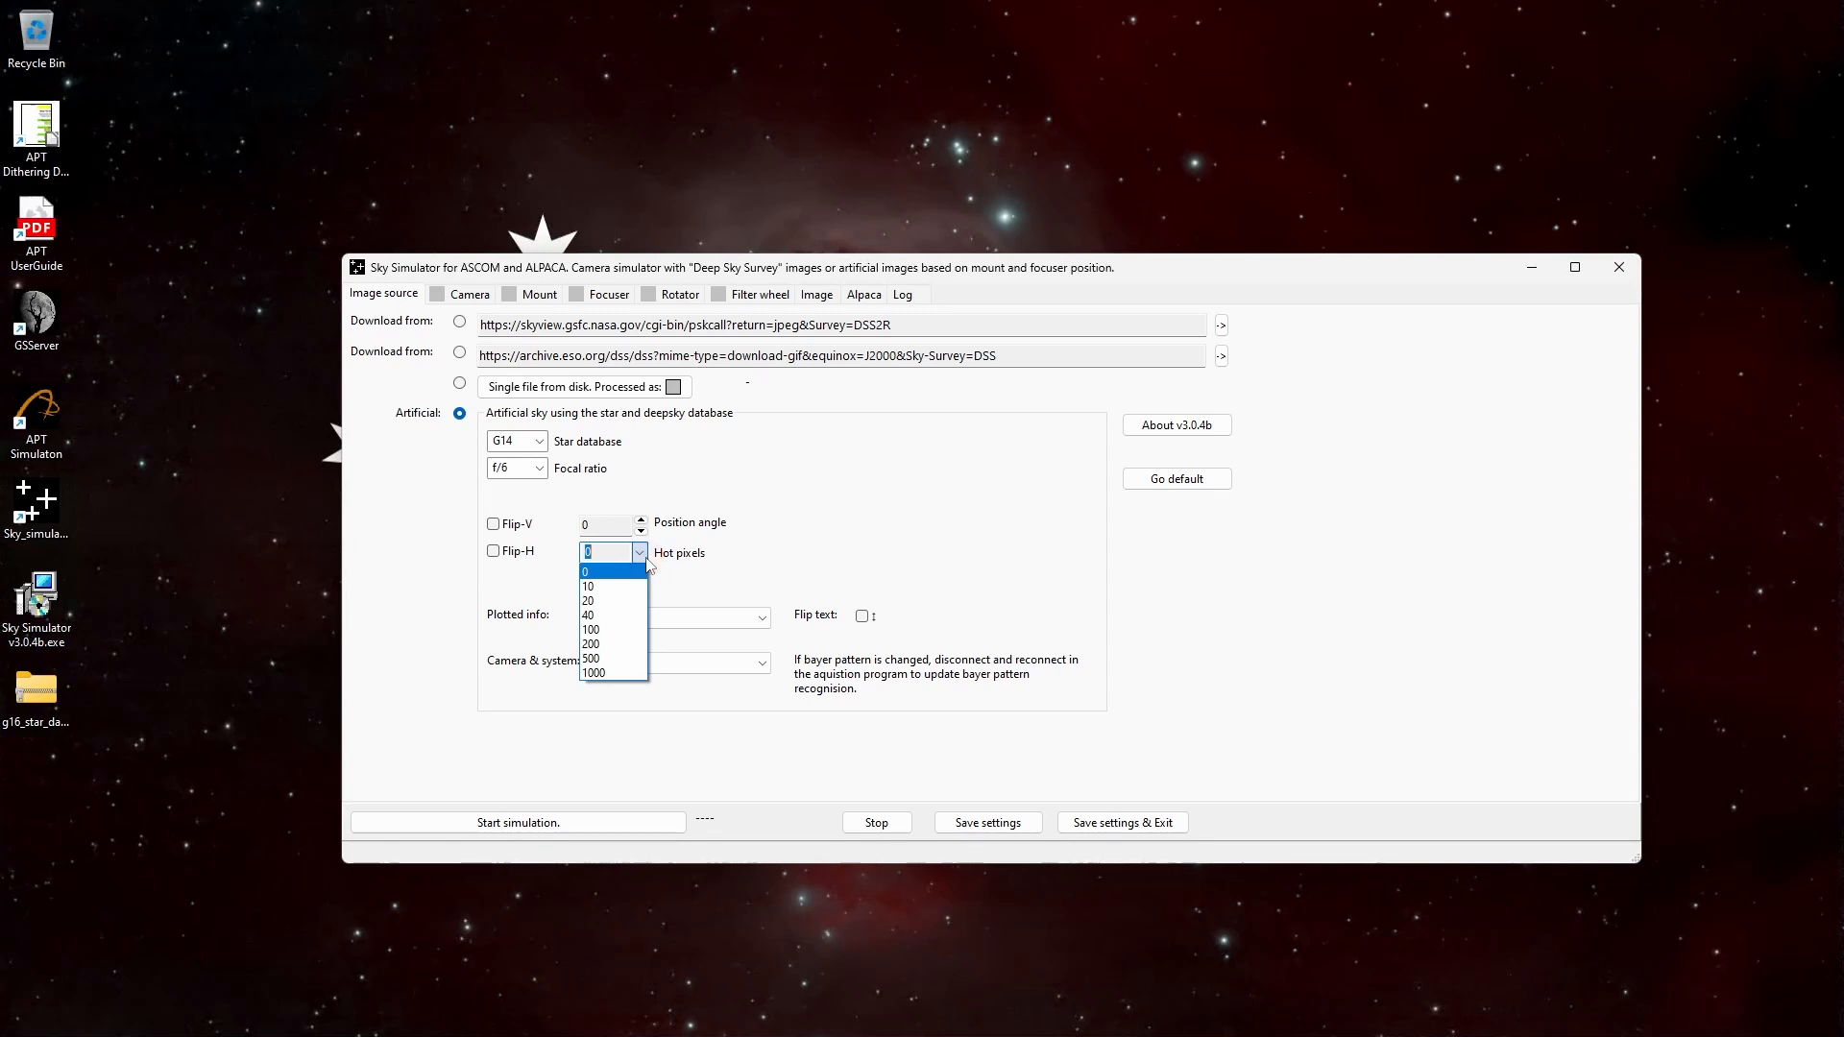
click(642, 554)
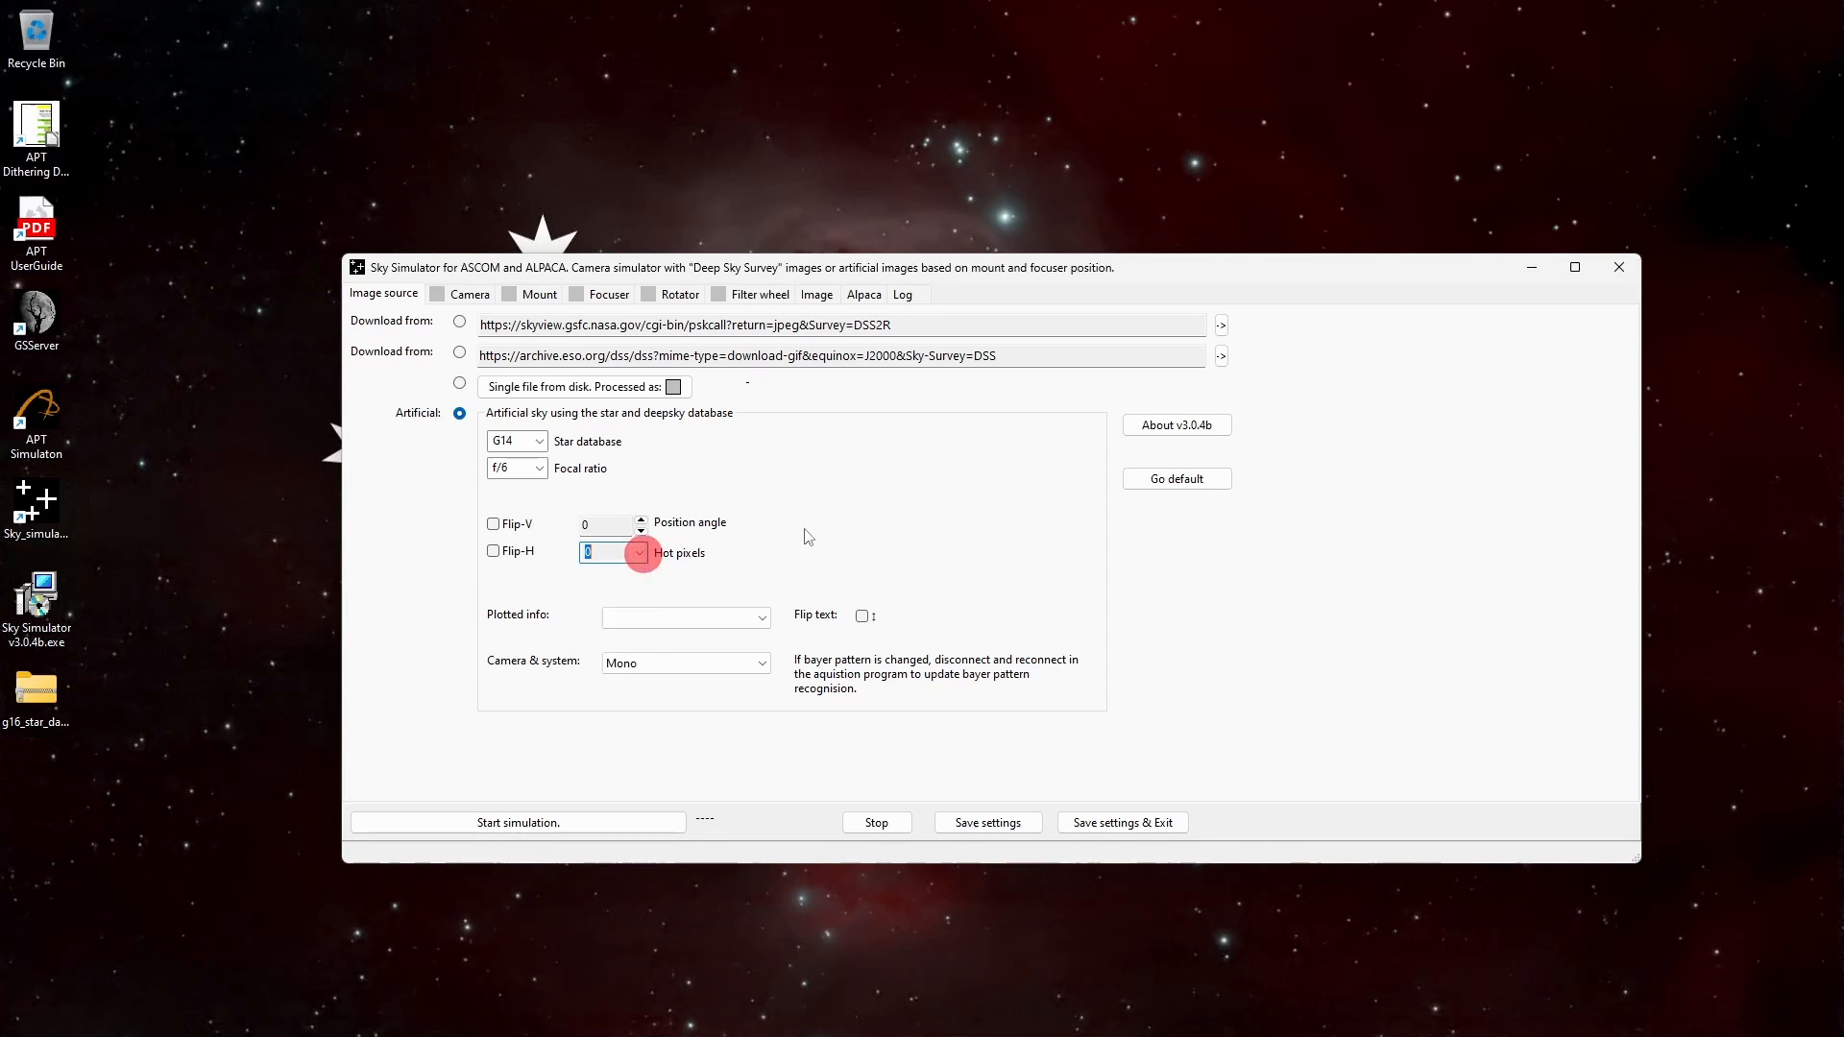
click(835, 531)
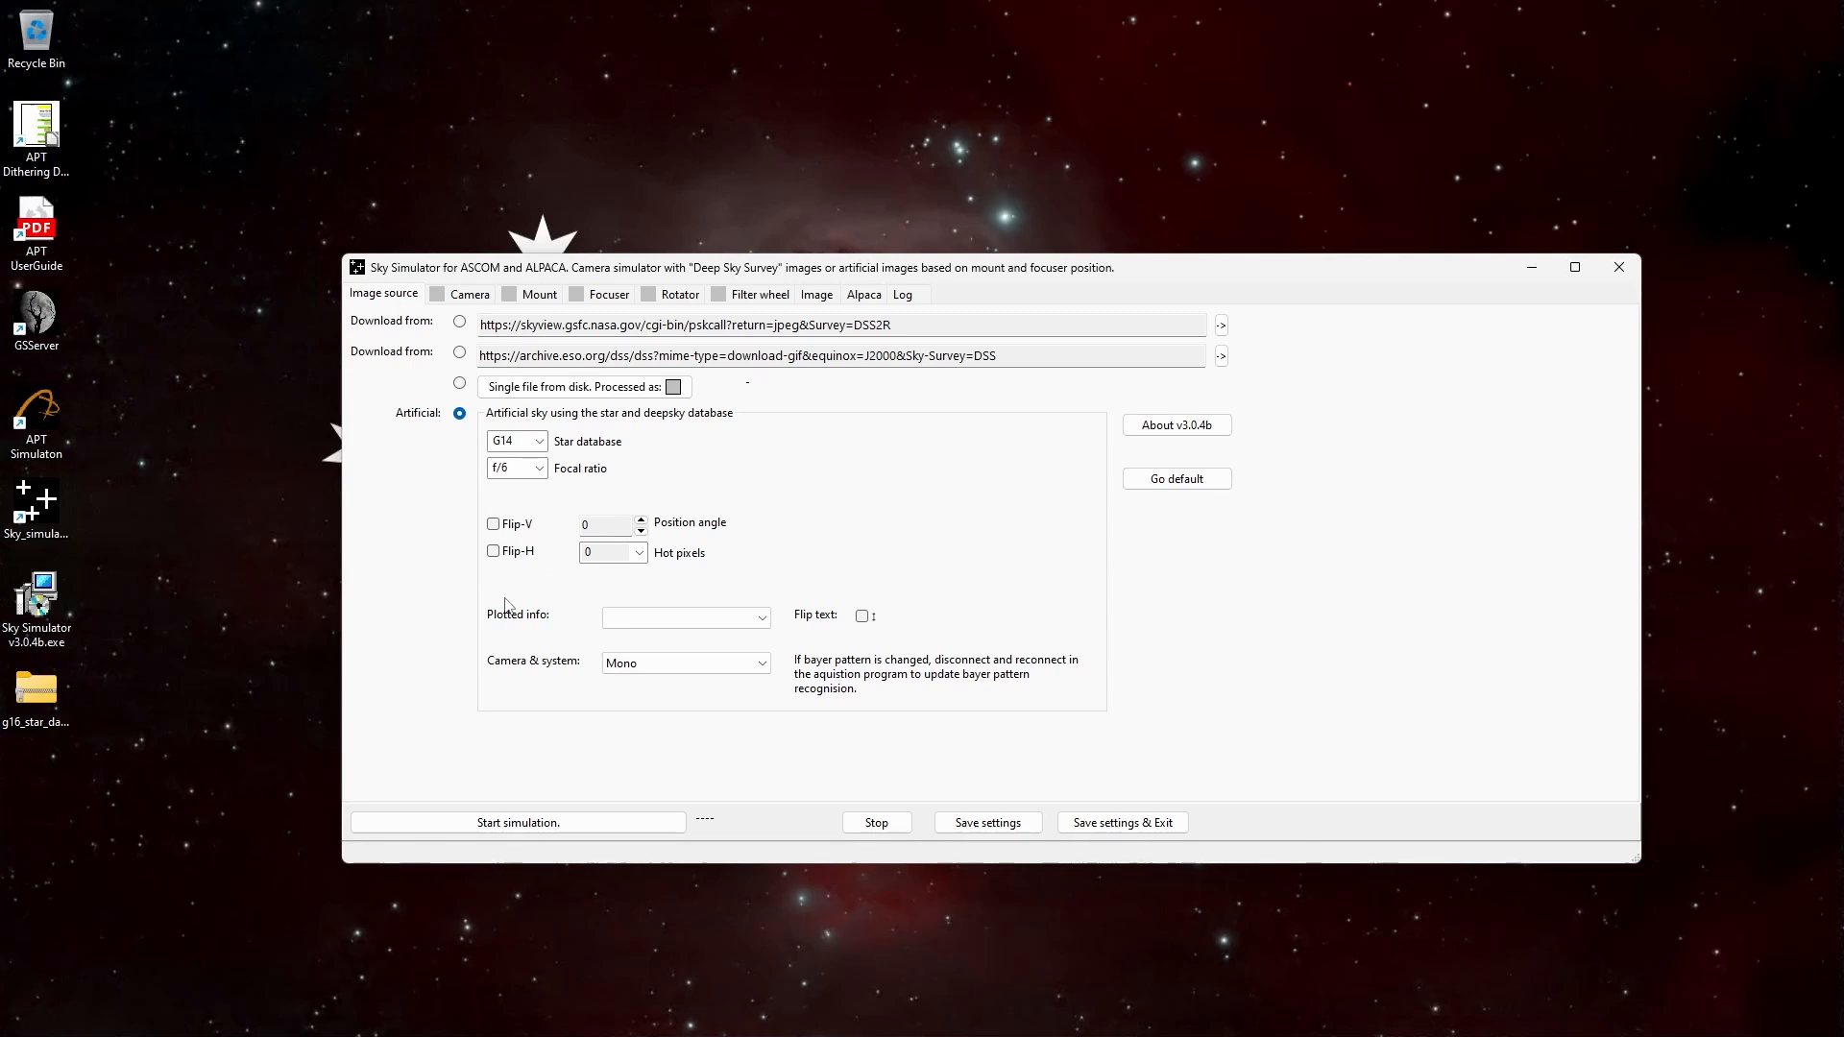
- Set the plotted info for the artificial sky to Objects names
click(763, 619)
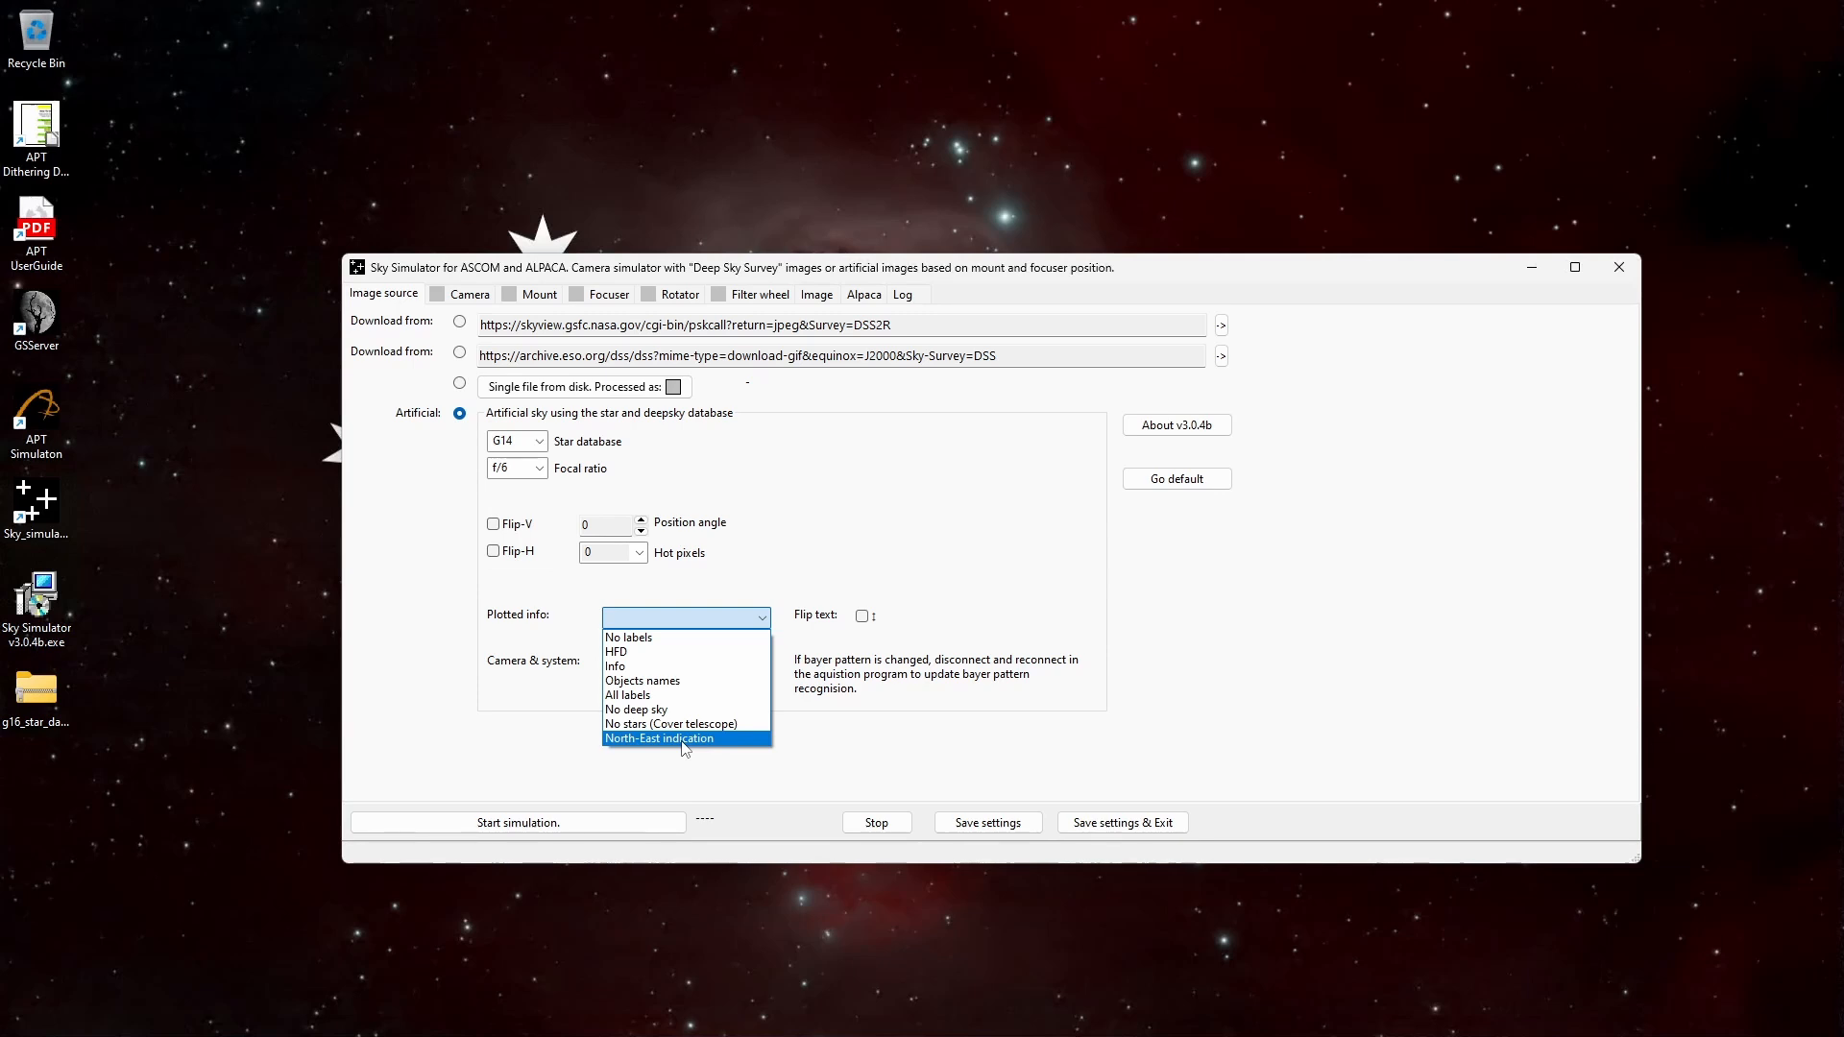
click(676, 681)
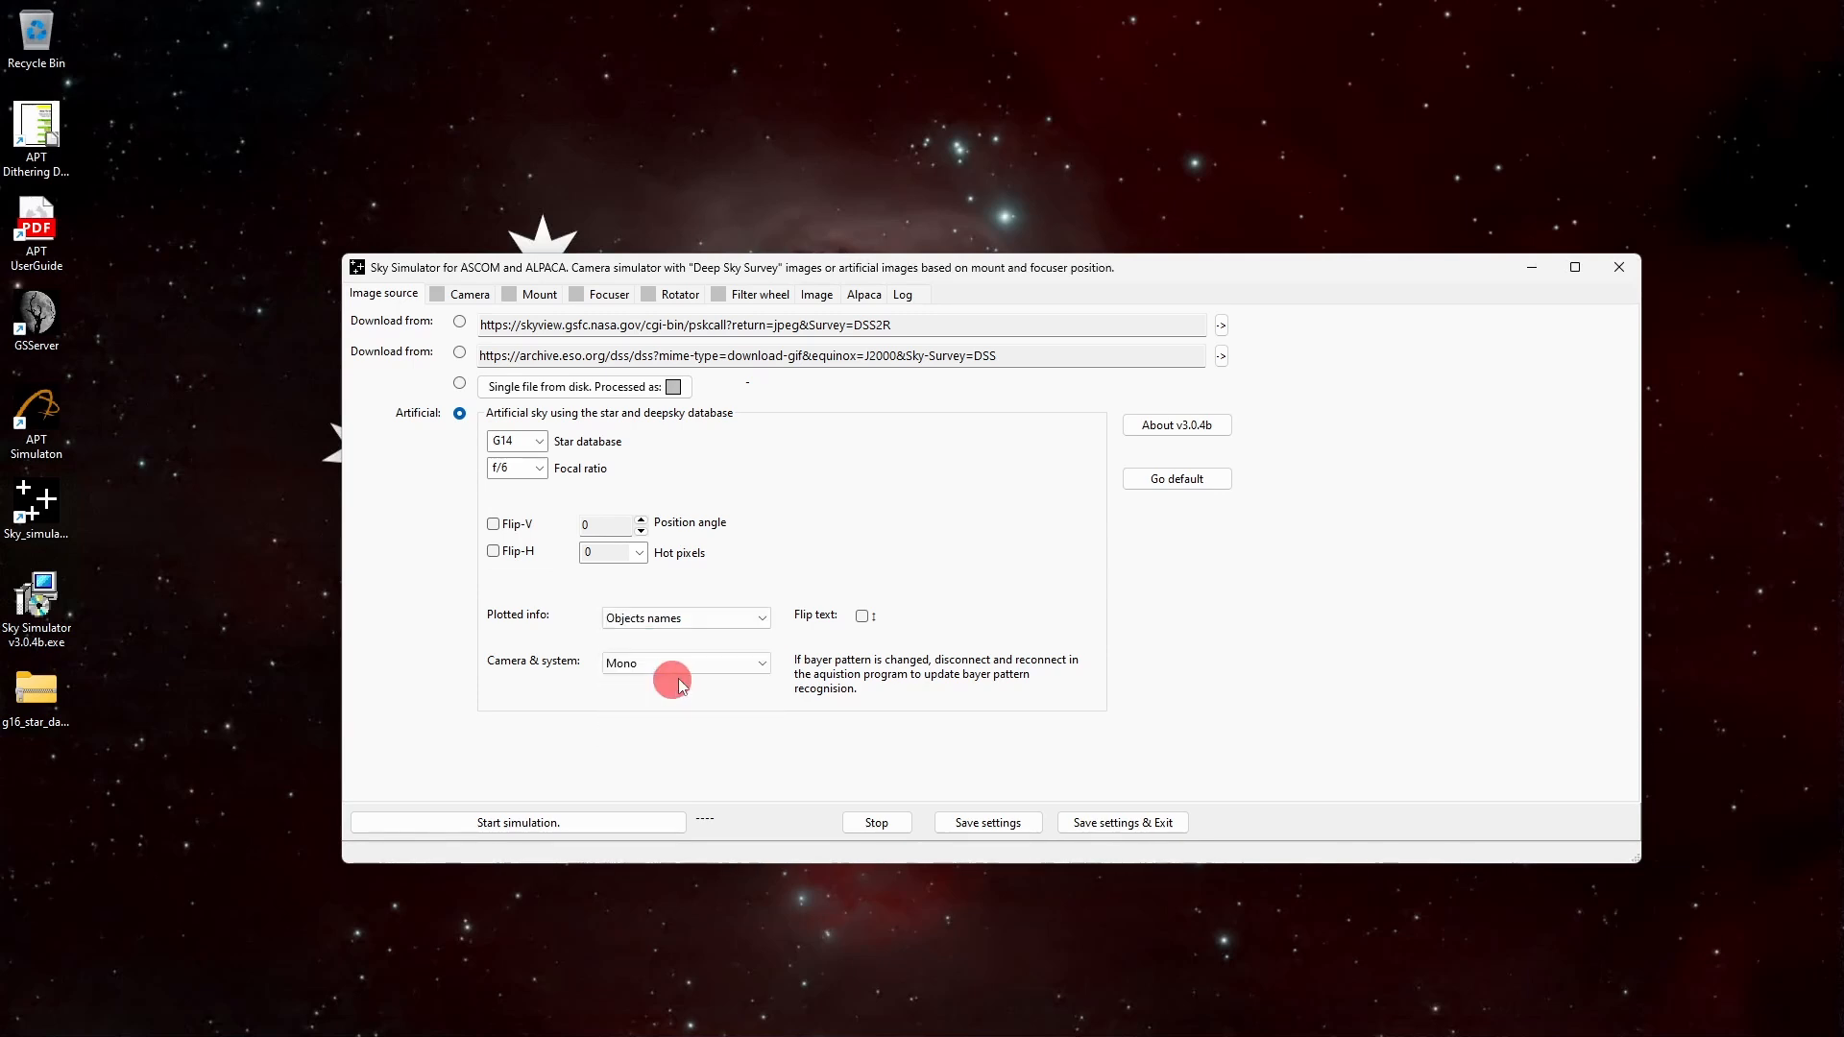
click(763, 617)
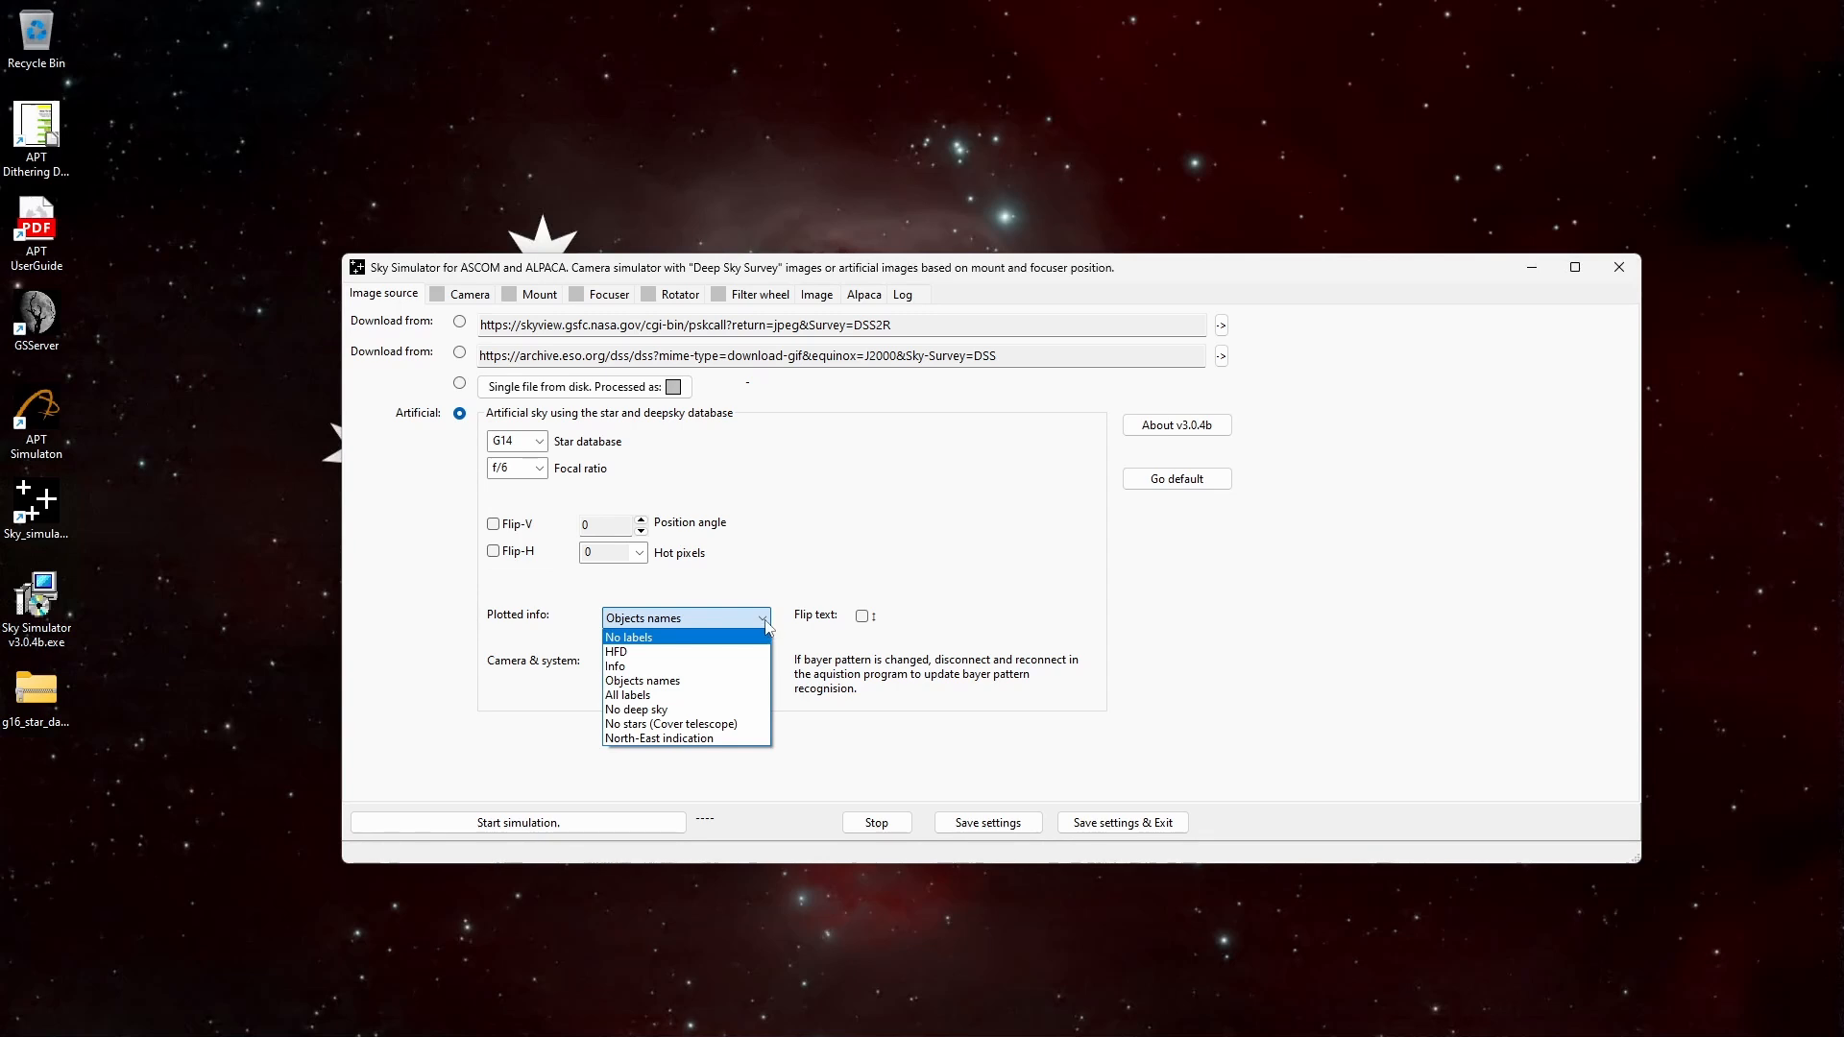
click(764, 617)
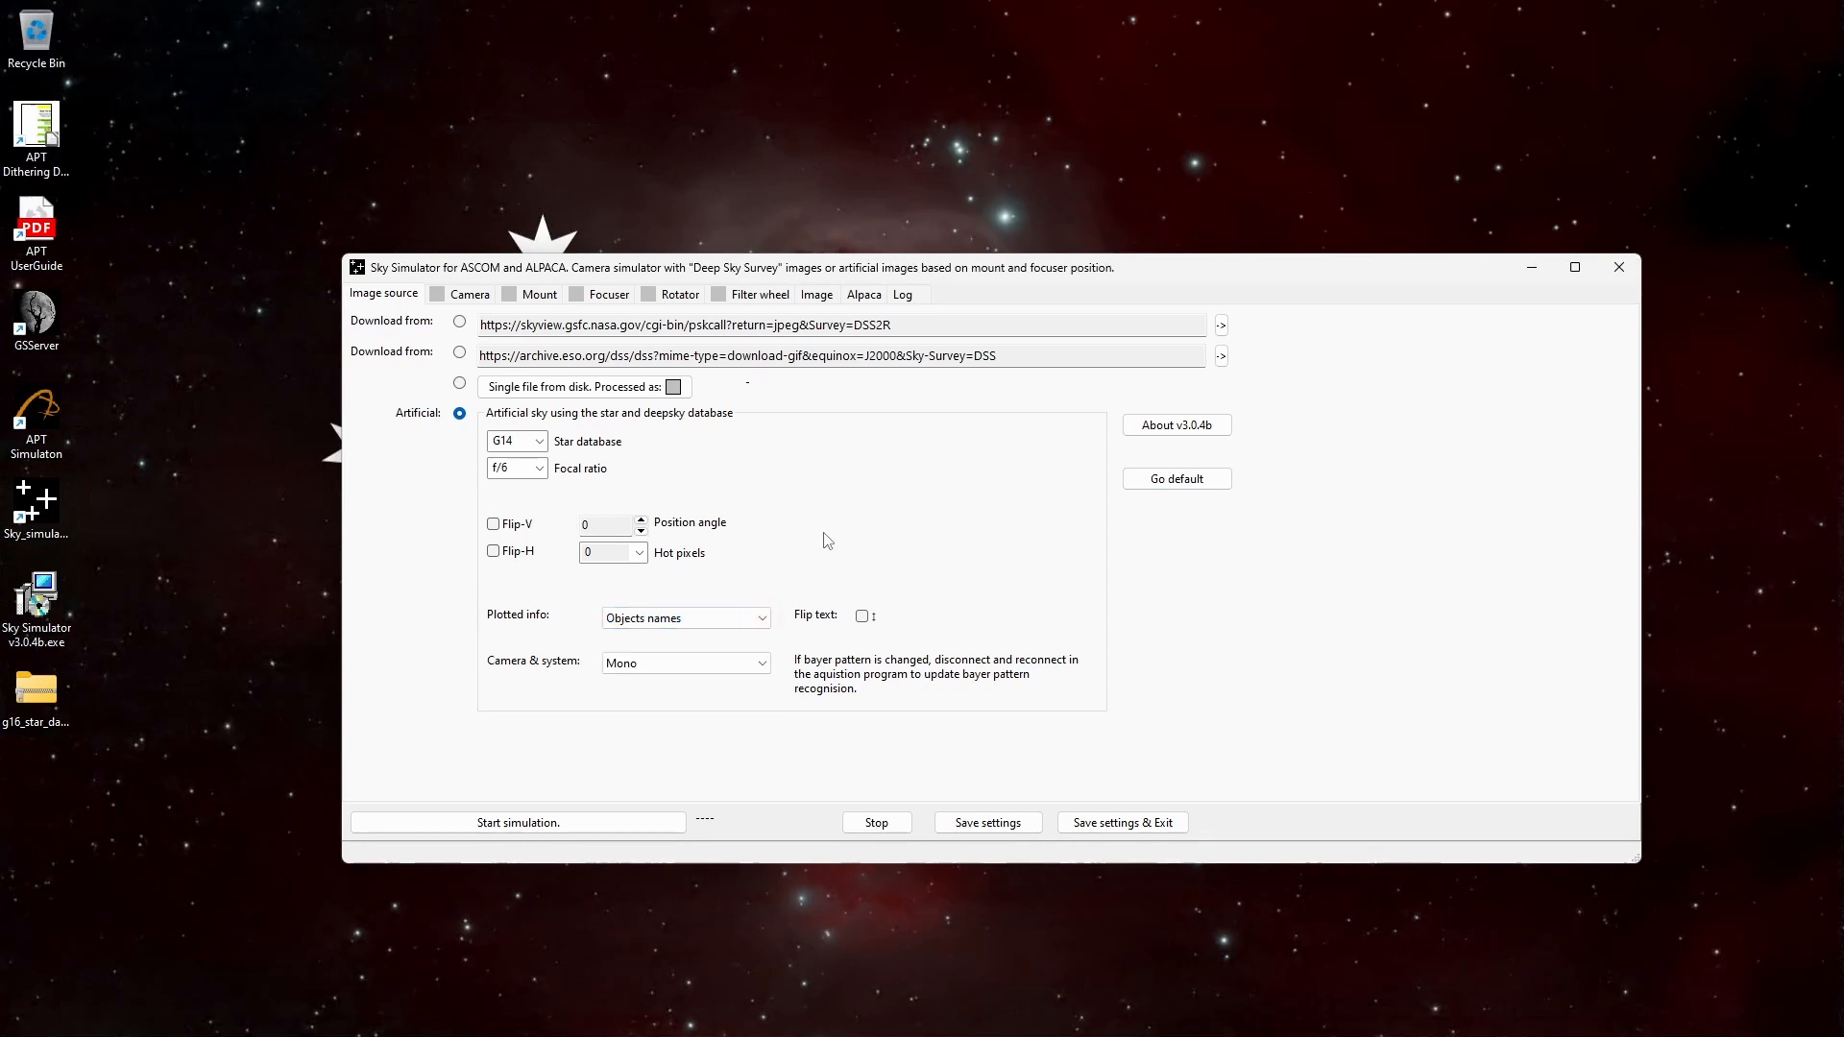
click(764, 618)
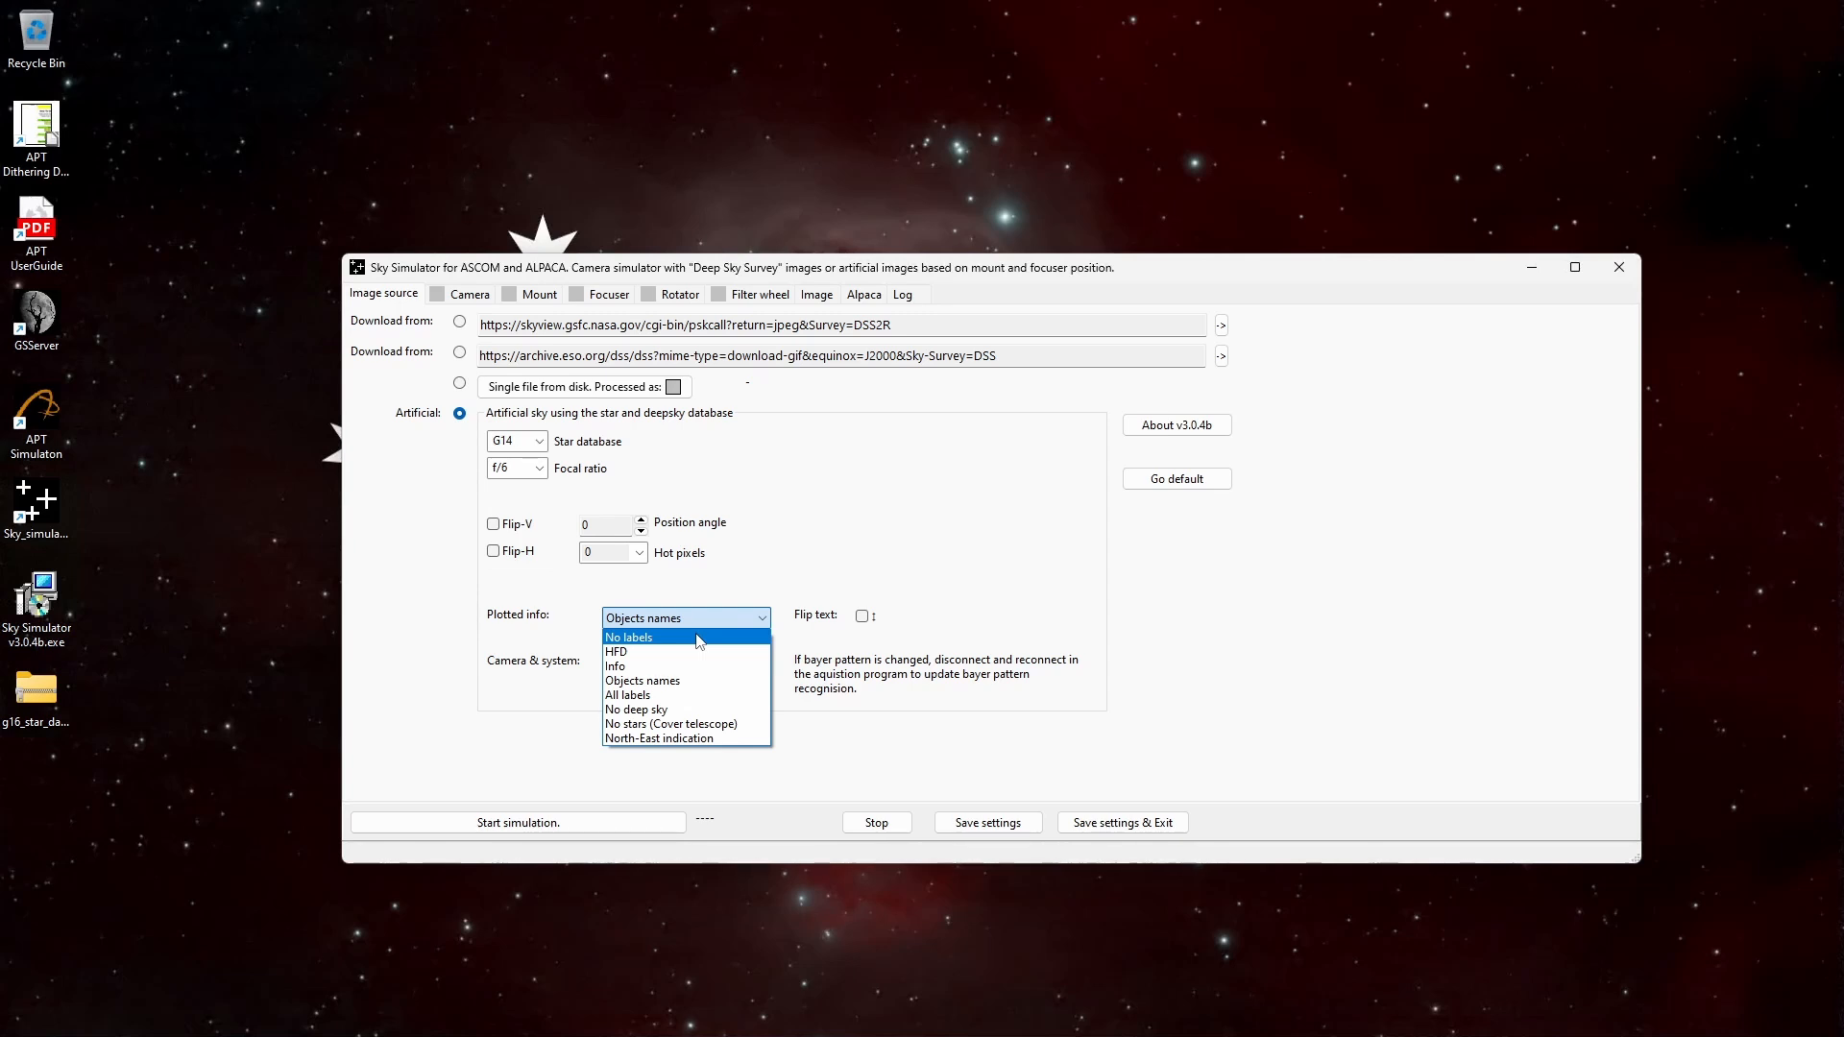
click(710, 682)
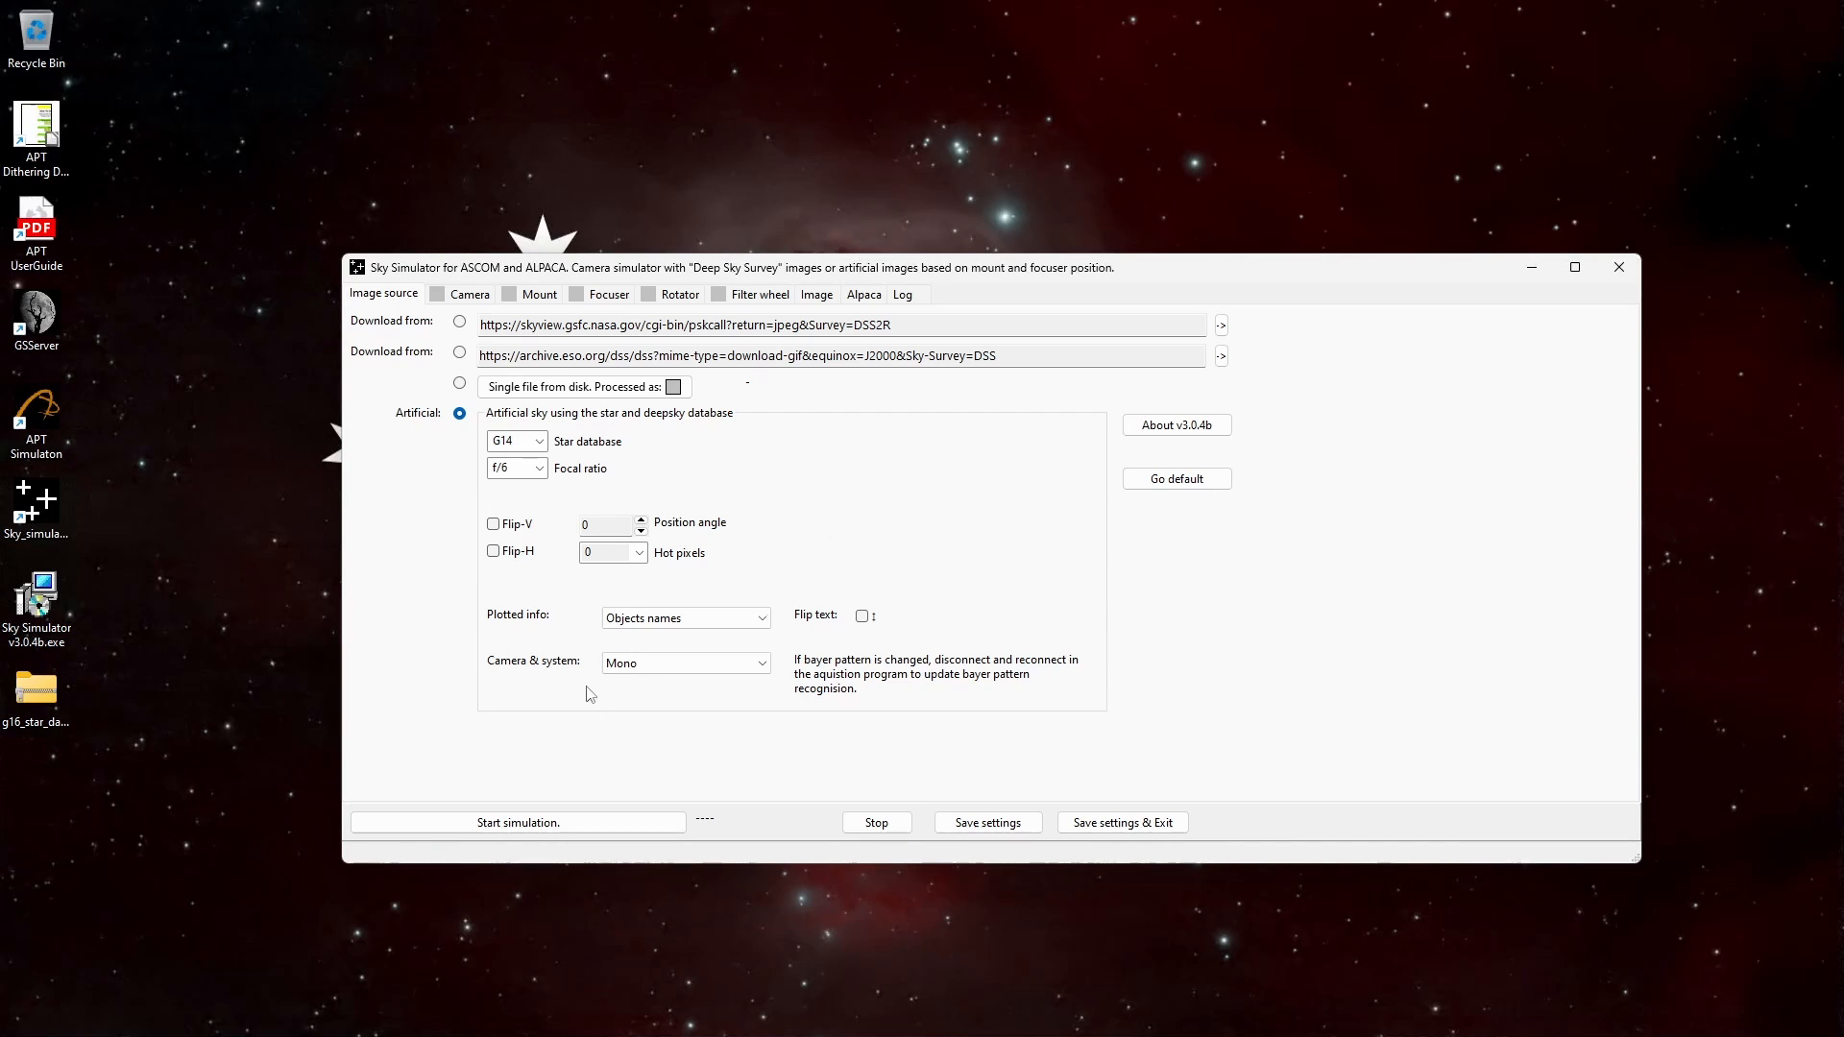
- Choose Mono as the camera and system type, and save the simulator settings
click(764, 664)
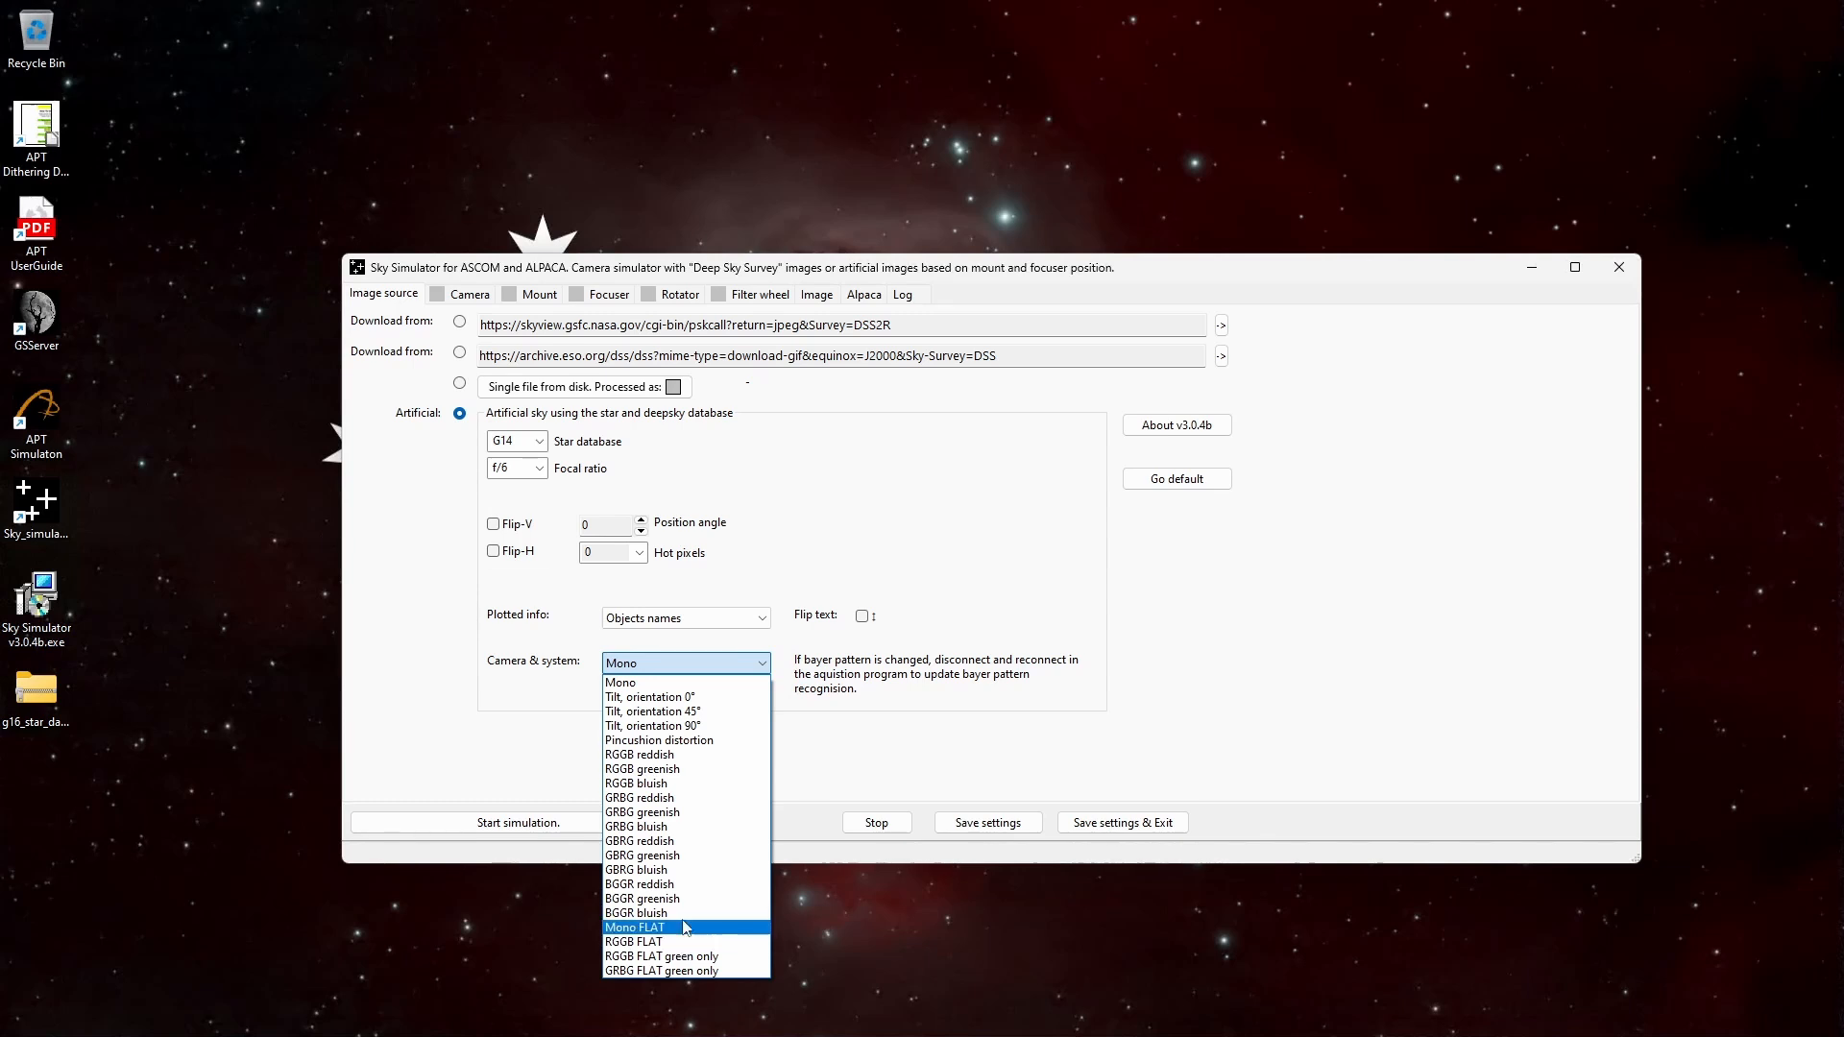
click(676, 685)
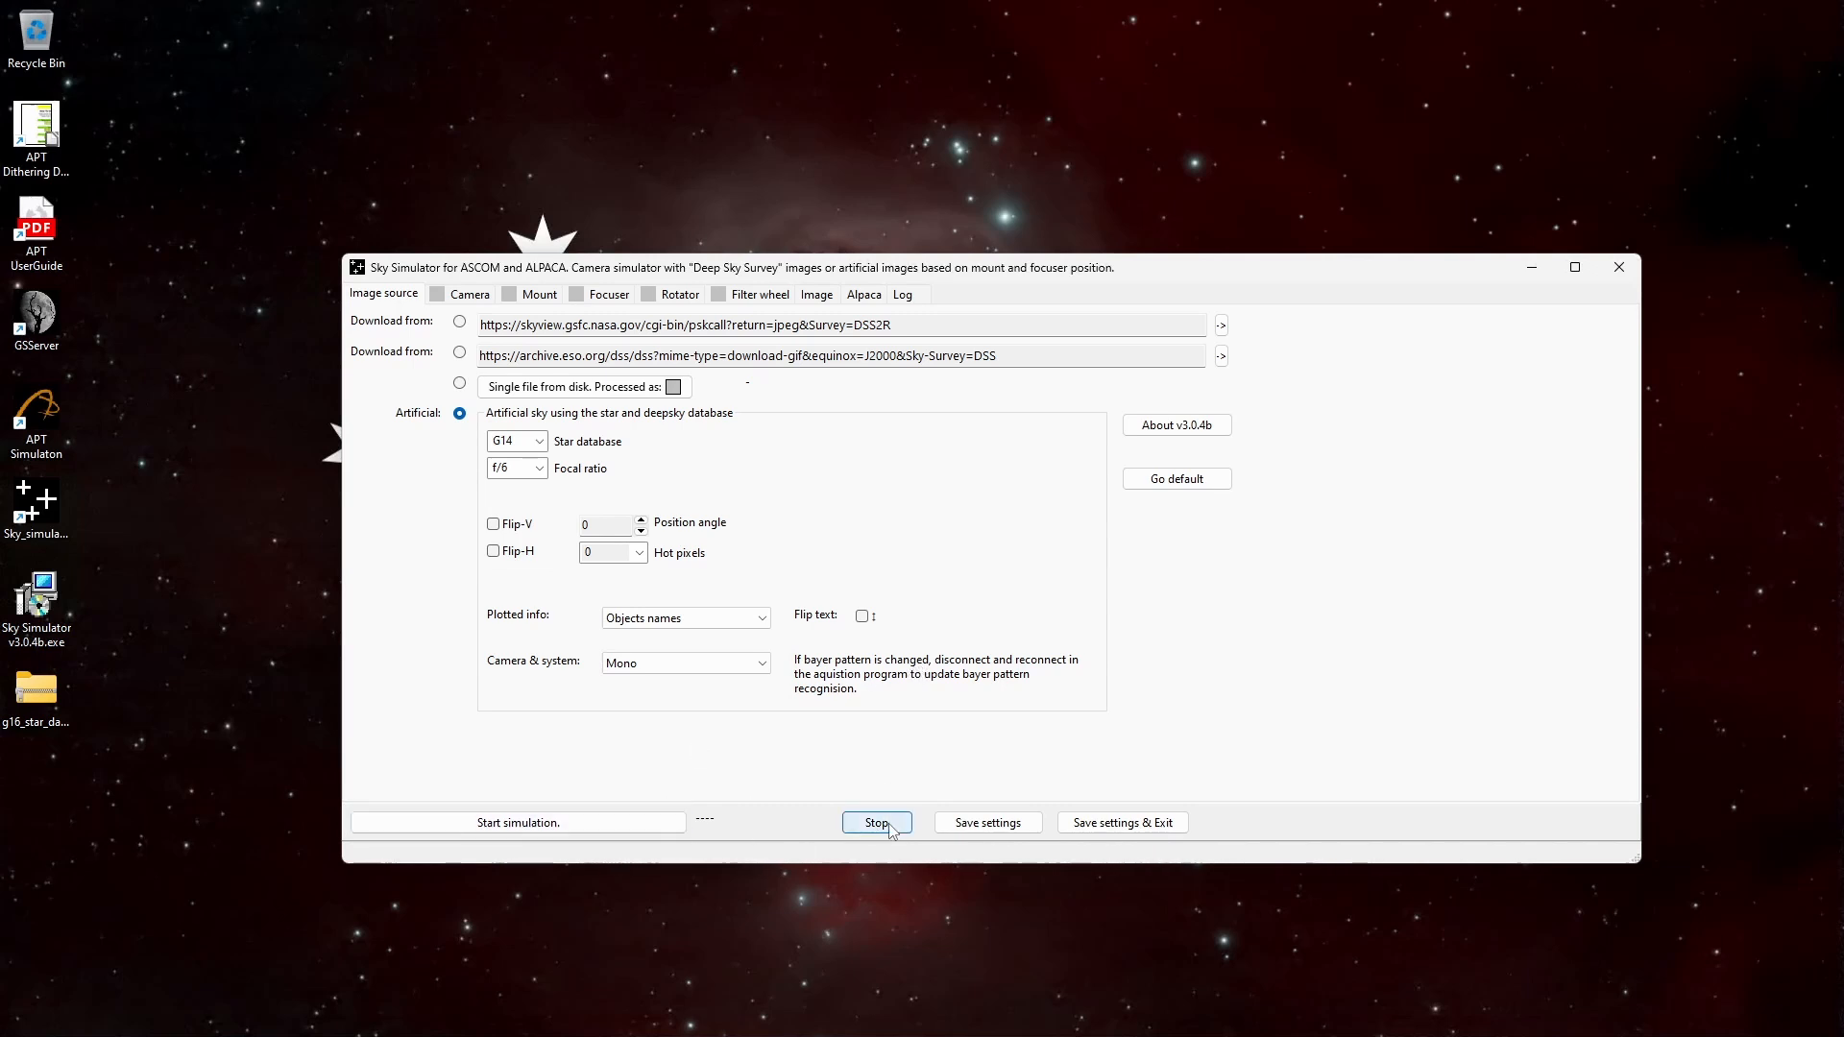
click(997, 823)
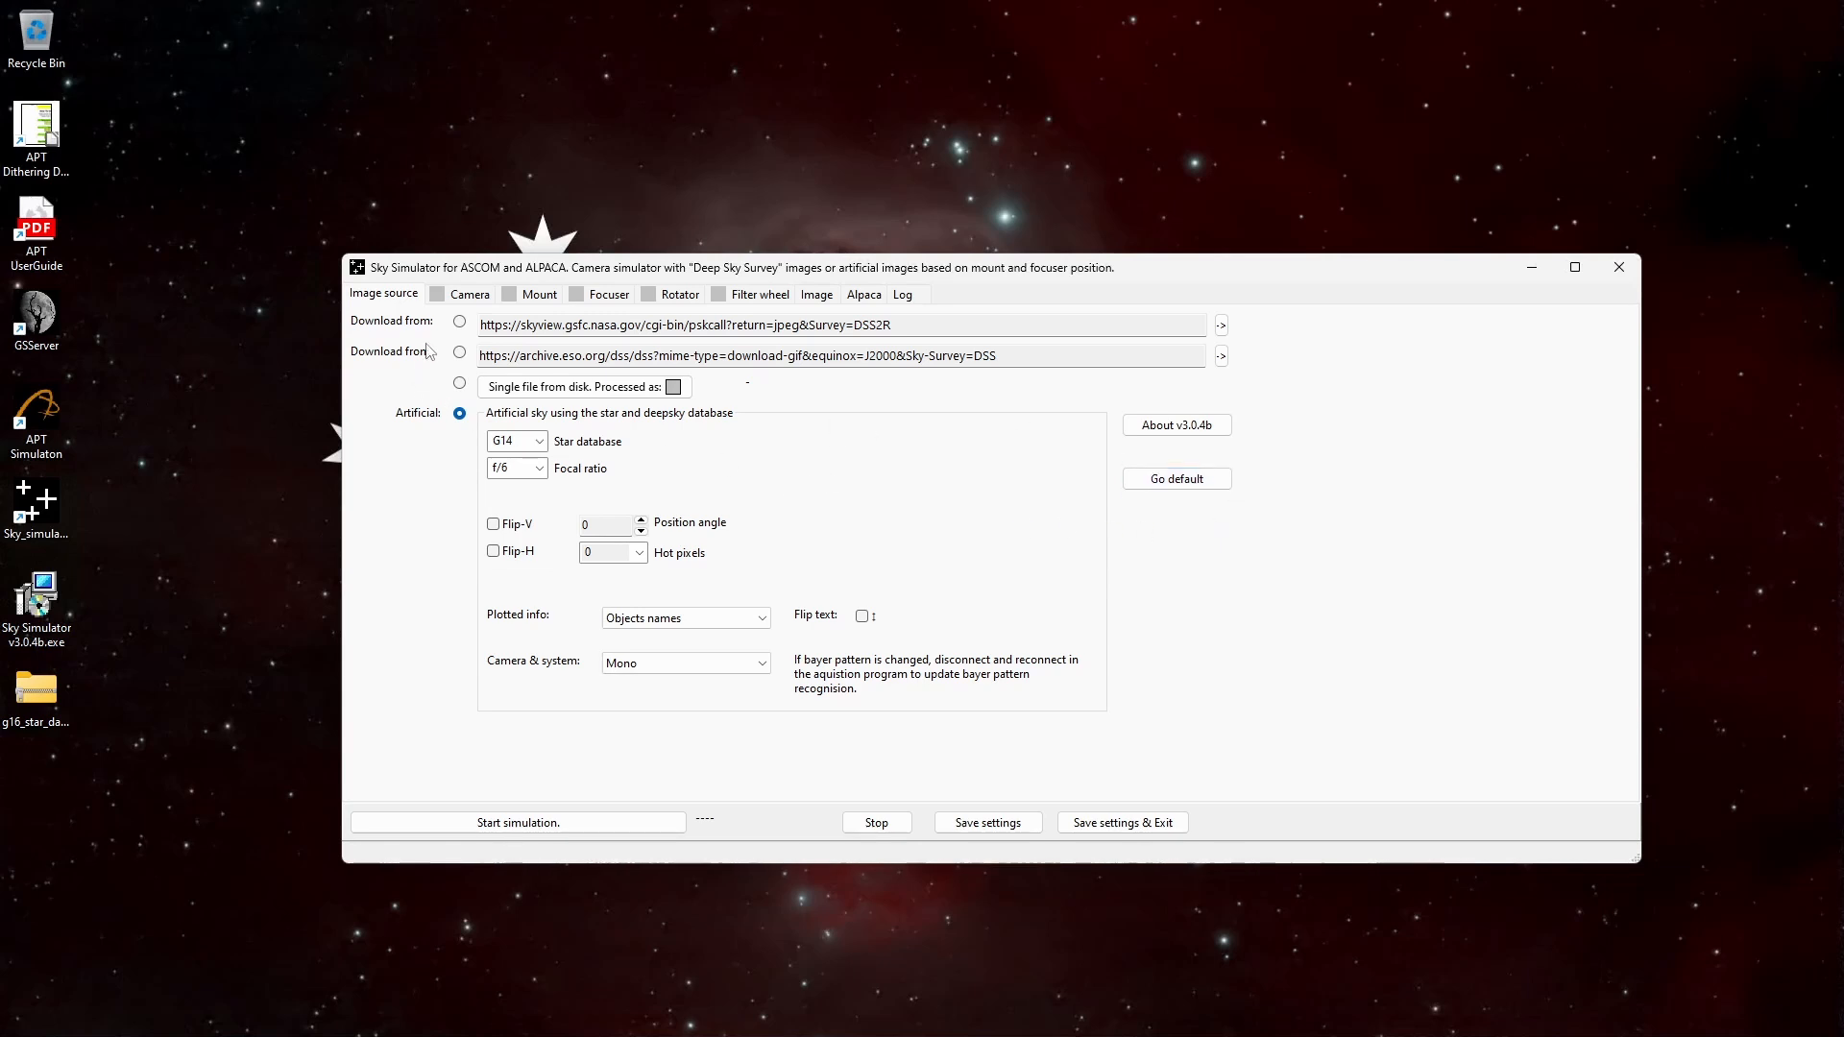
- Switch the mount to the Alpaca internal simulated mount, keep it as an Equatorial mount, and set its coordinate system to J2000
click(463, 295)
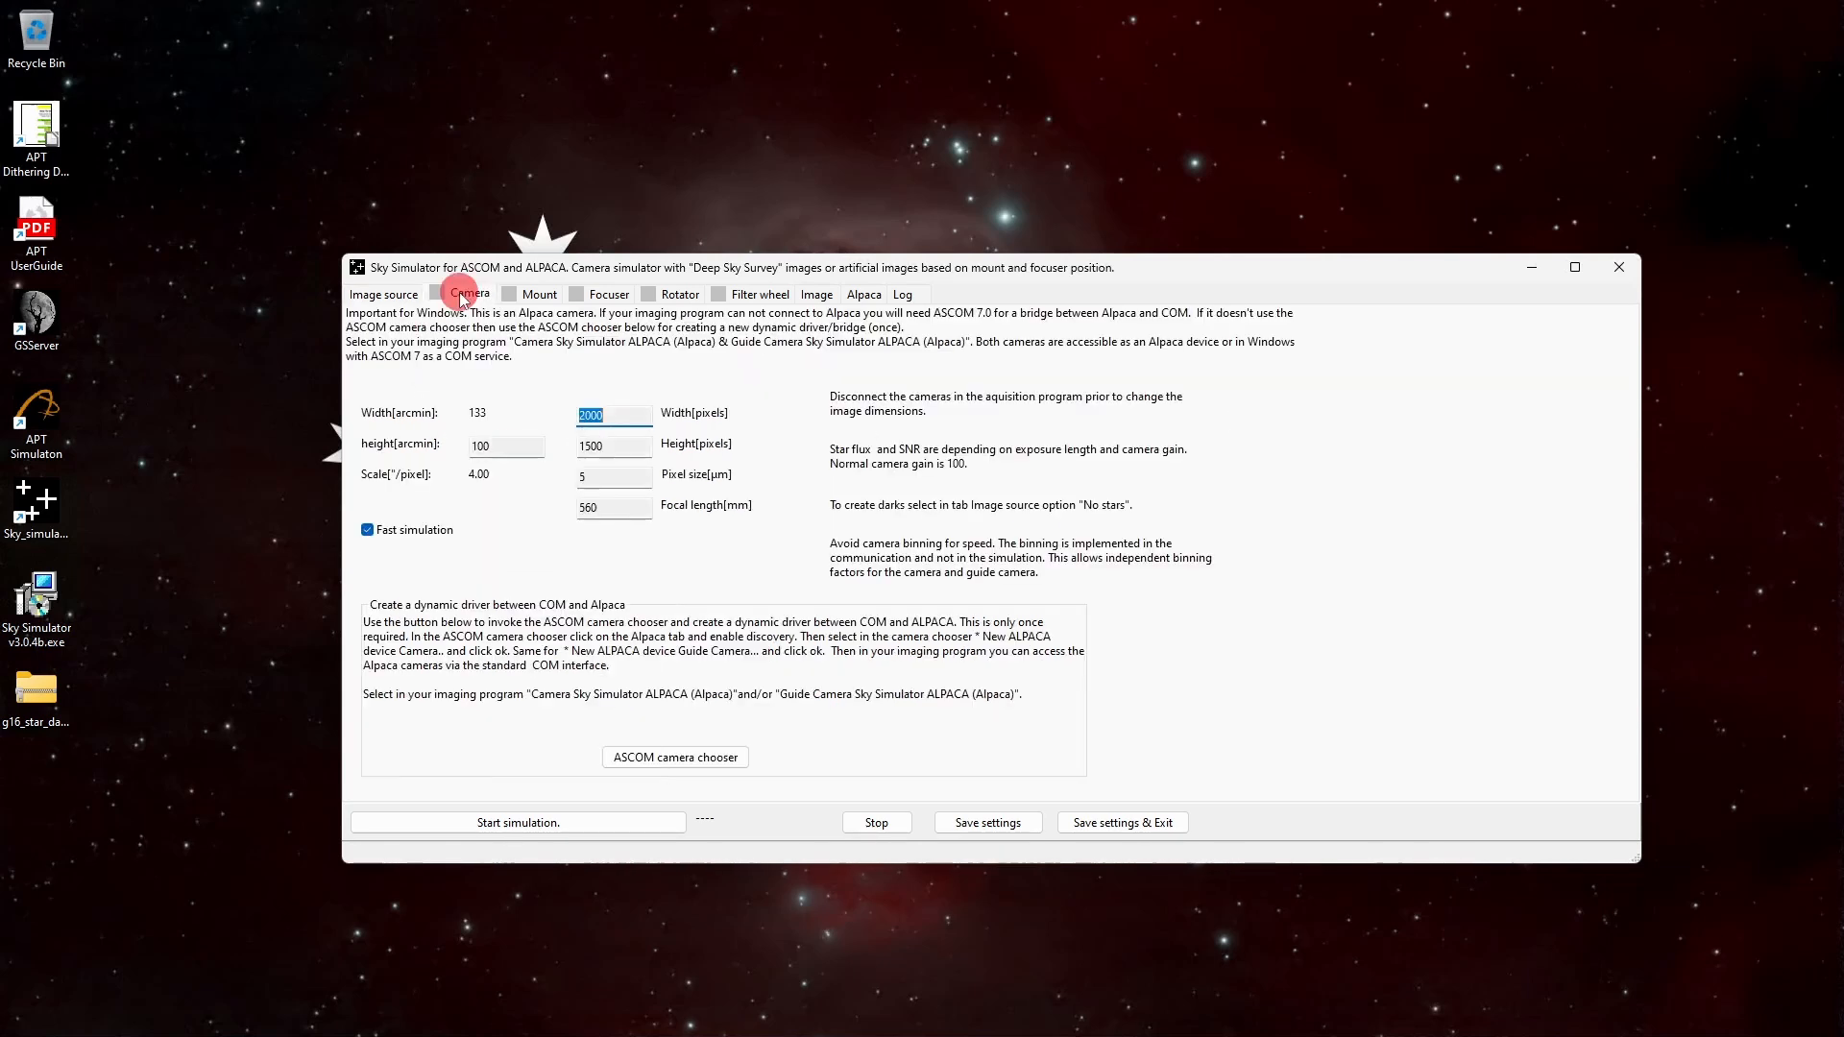
click(545, 298)
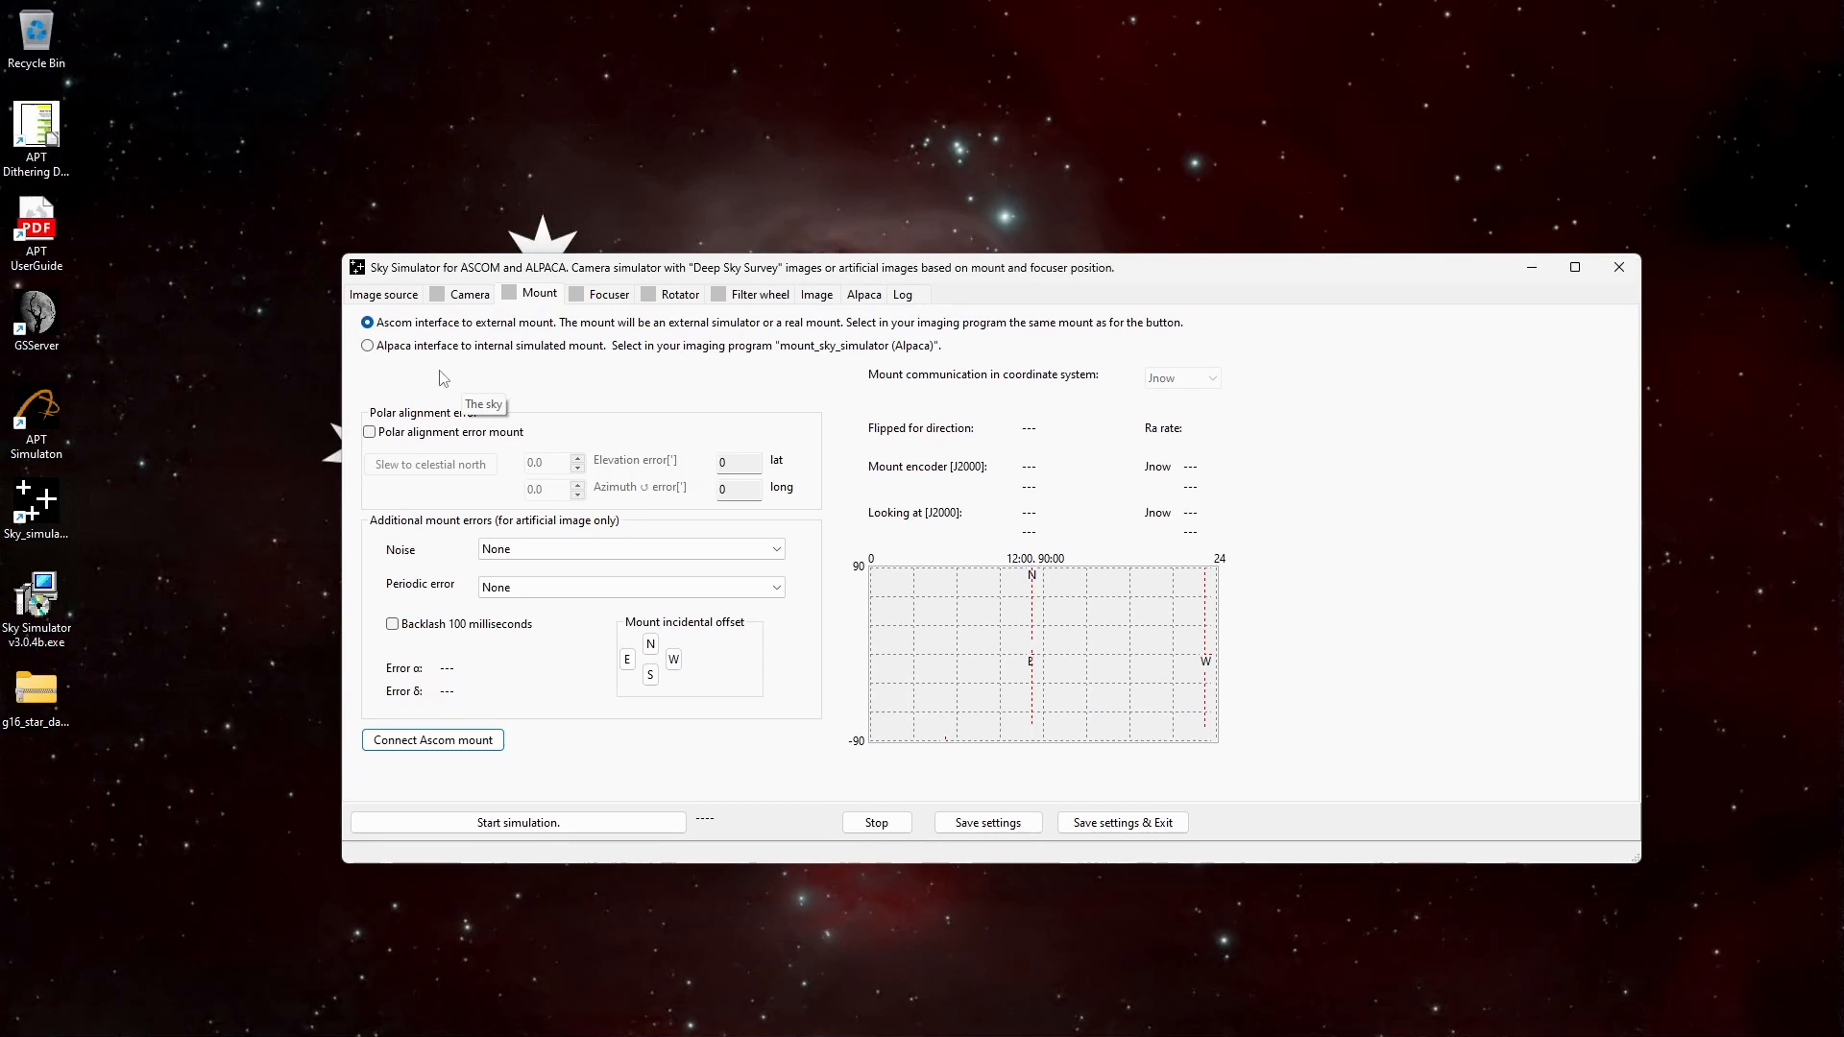
click(367, 347)
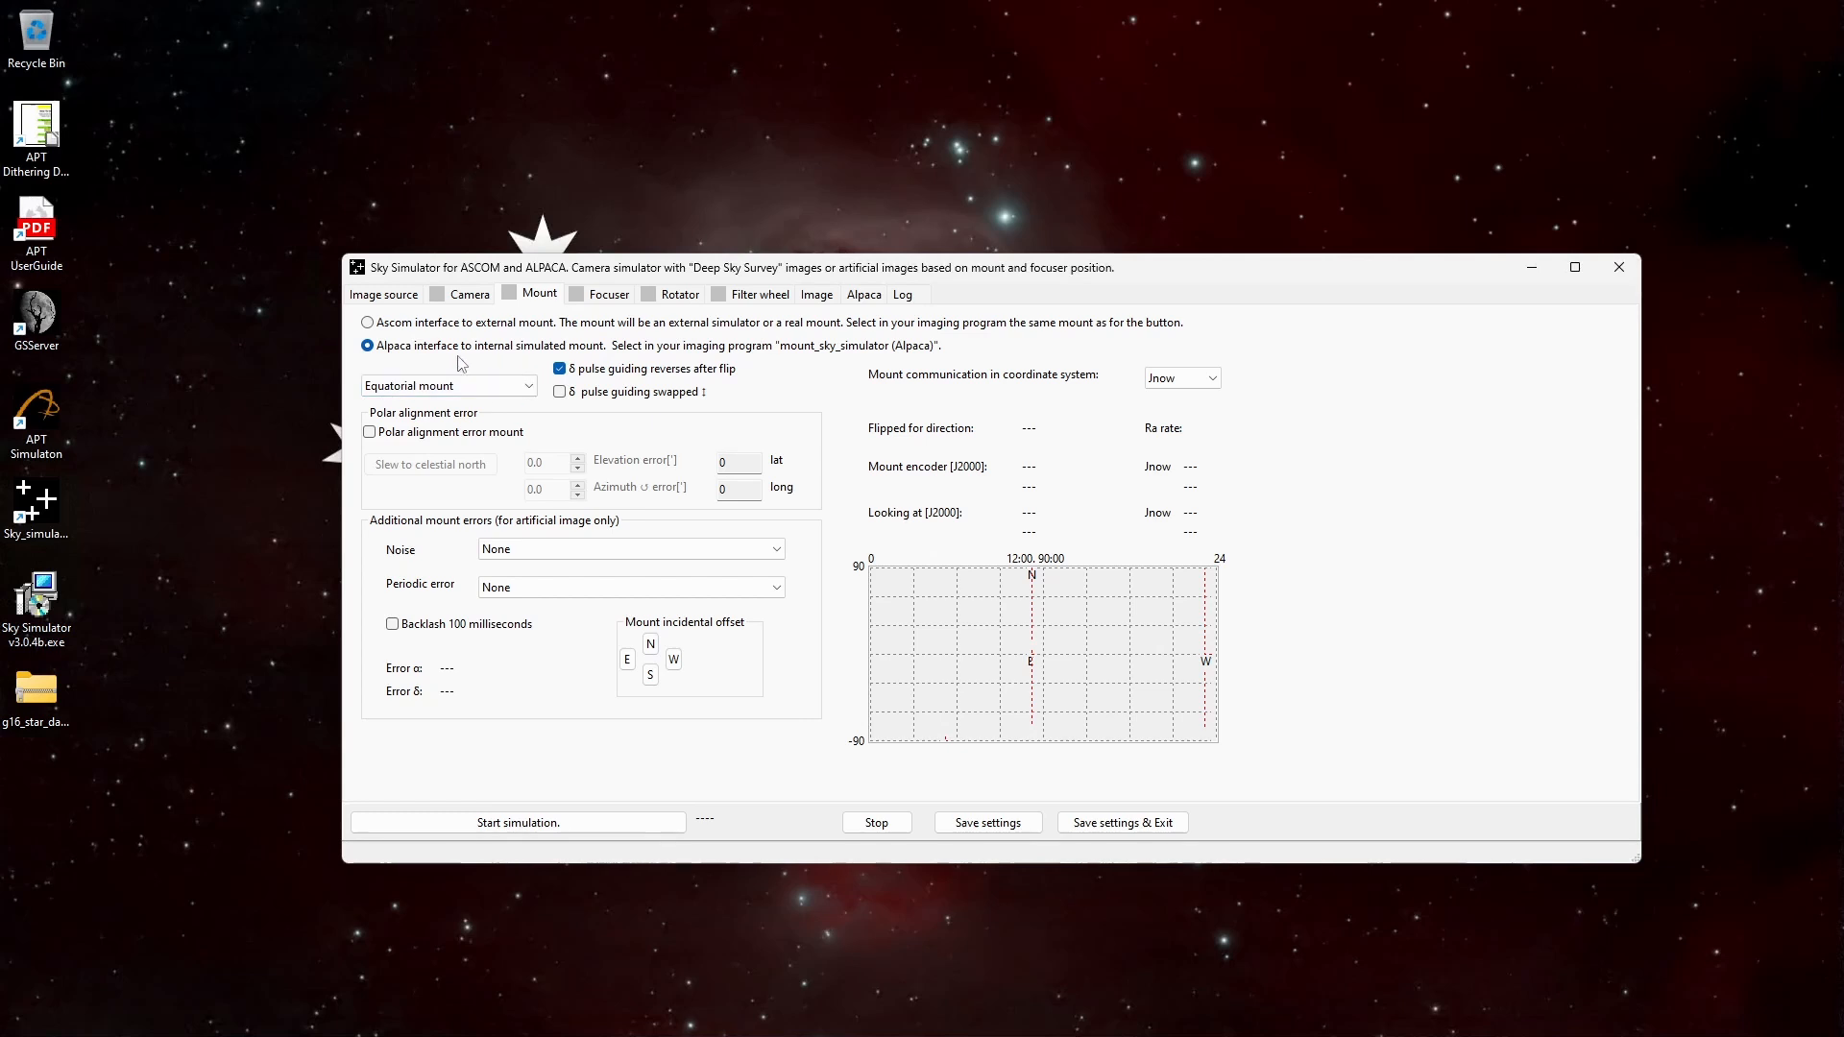
click(527, 387)
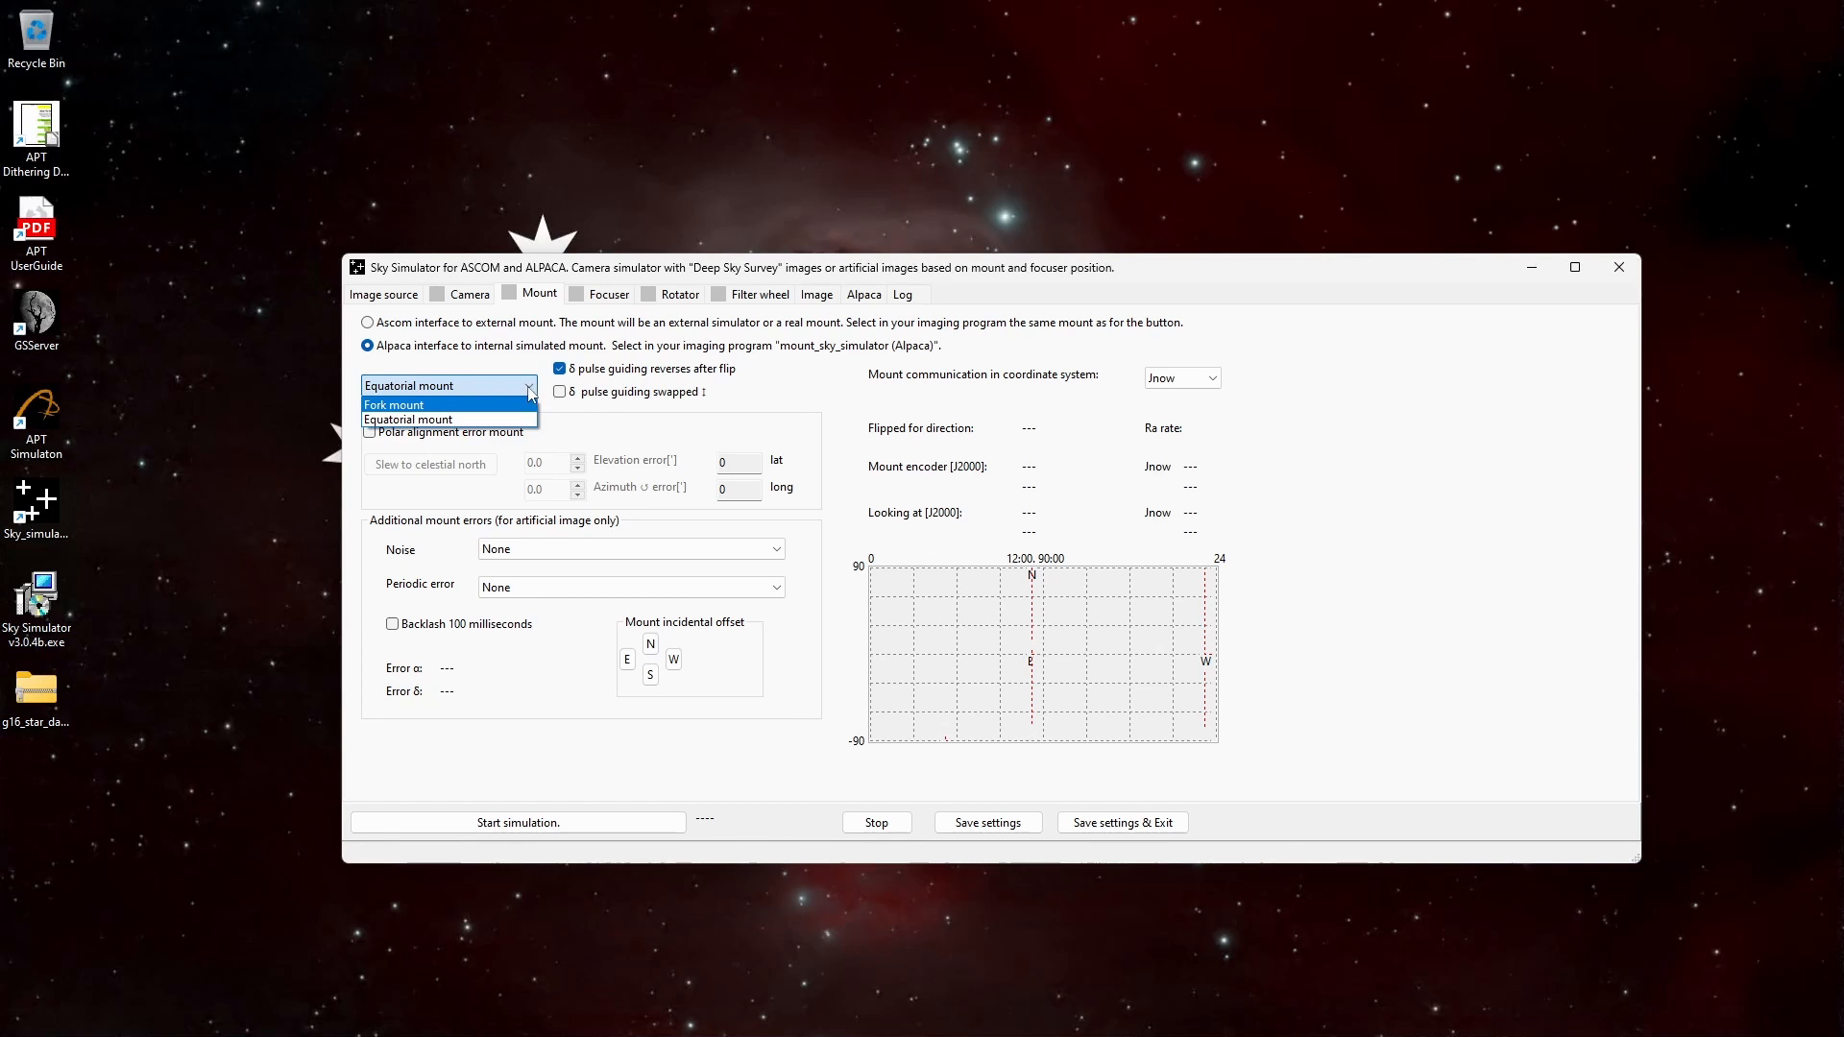
click(527, 387)
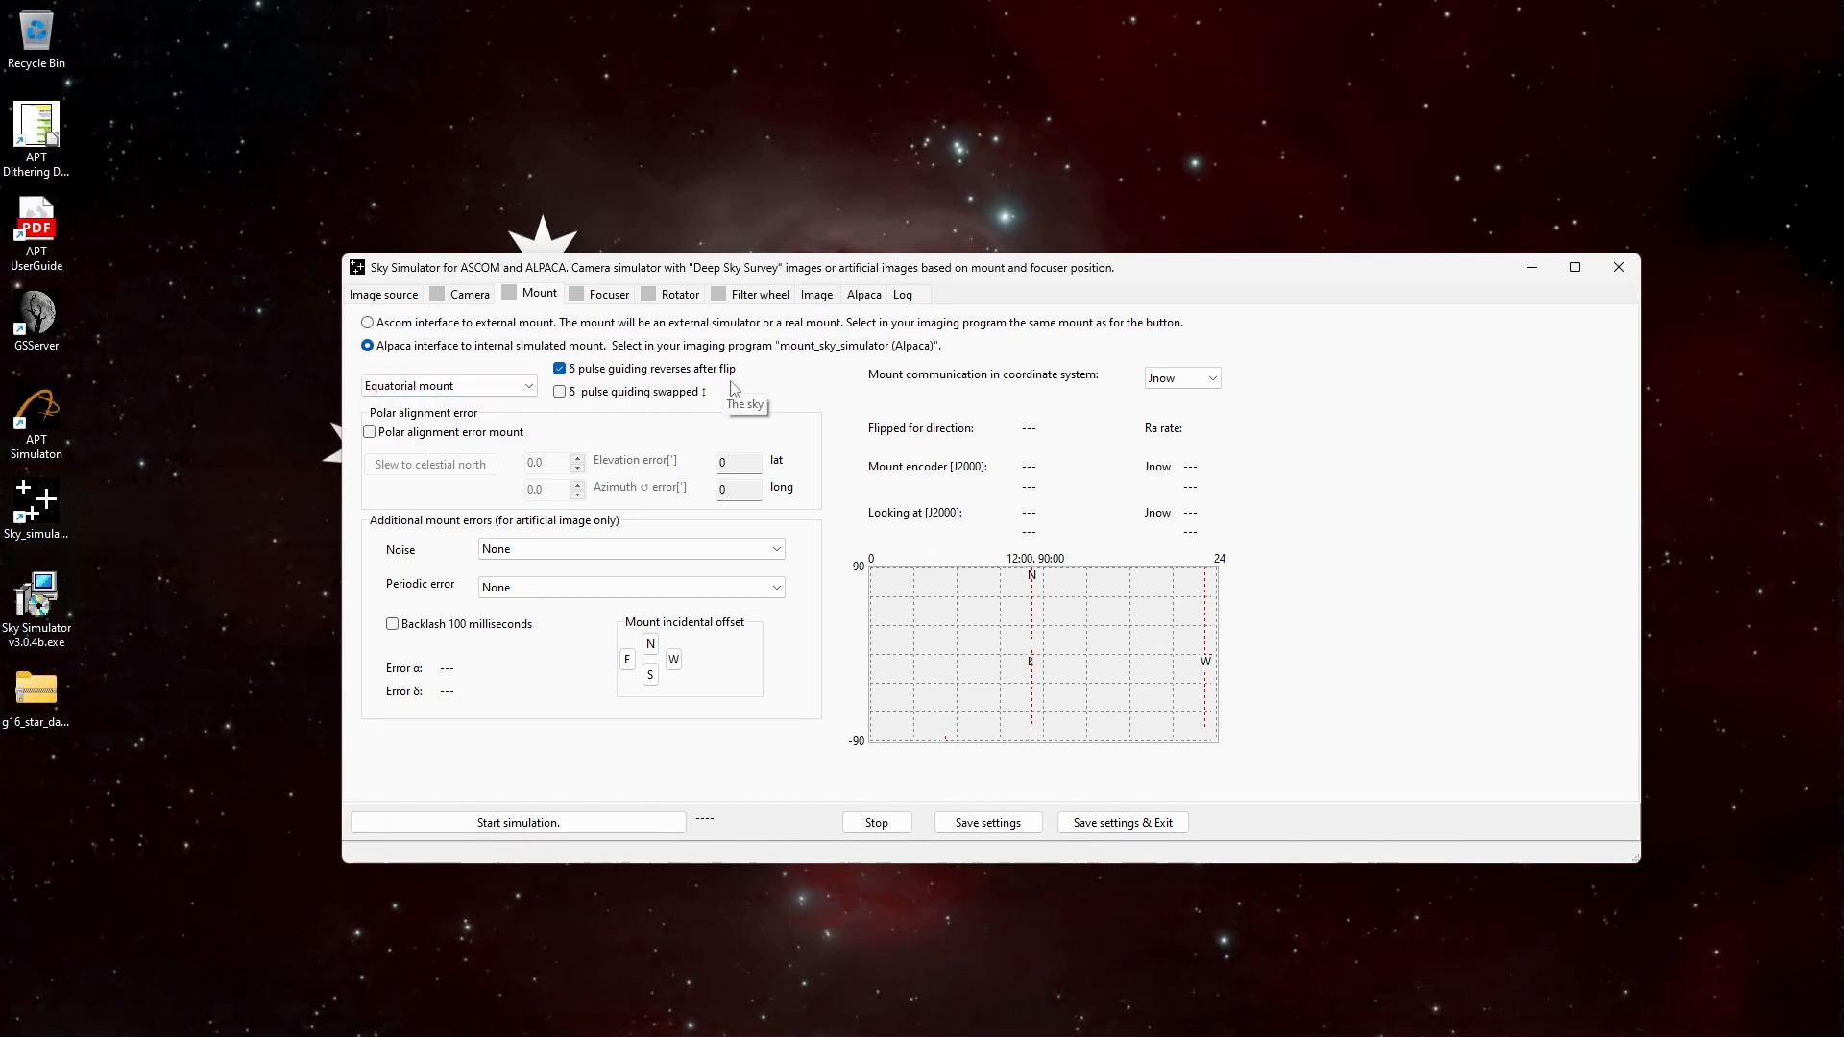
click(1212, 379)
click(1194, 404)
- Set the mount's latitude to -36 and its longitude to 151
click(745, 467)
double_click(718, 465)
text(-36)
key(Tab)
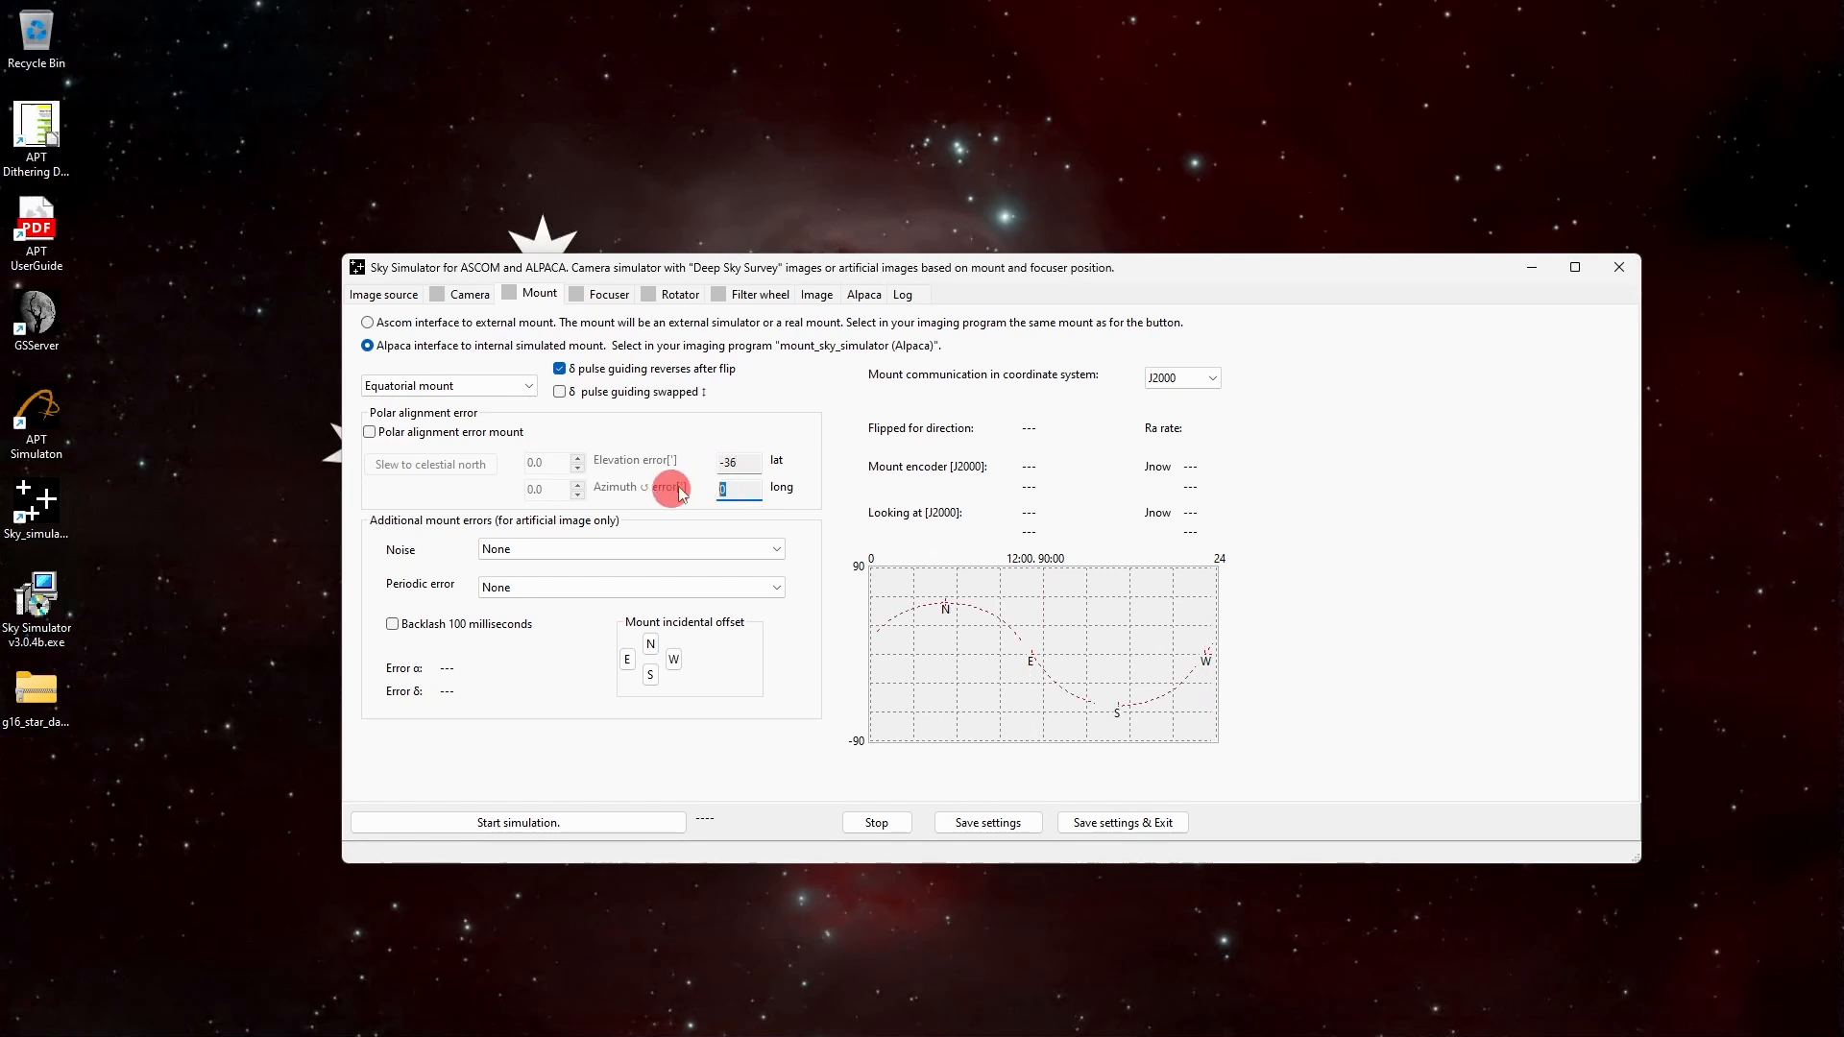
text(151)
- Set the additional mount noise to 0.4" and leave the periodic error at None
click(776, 549)
click(636, 582)
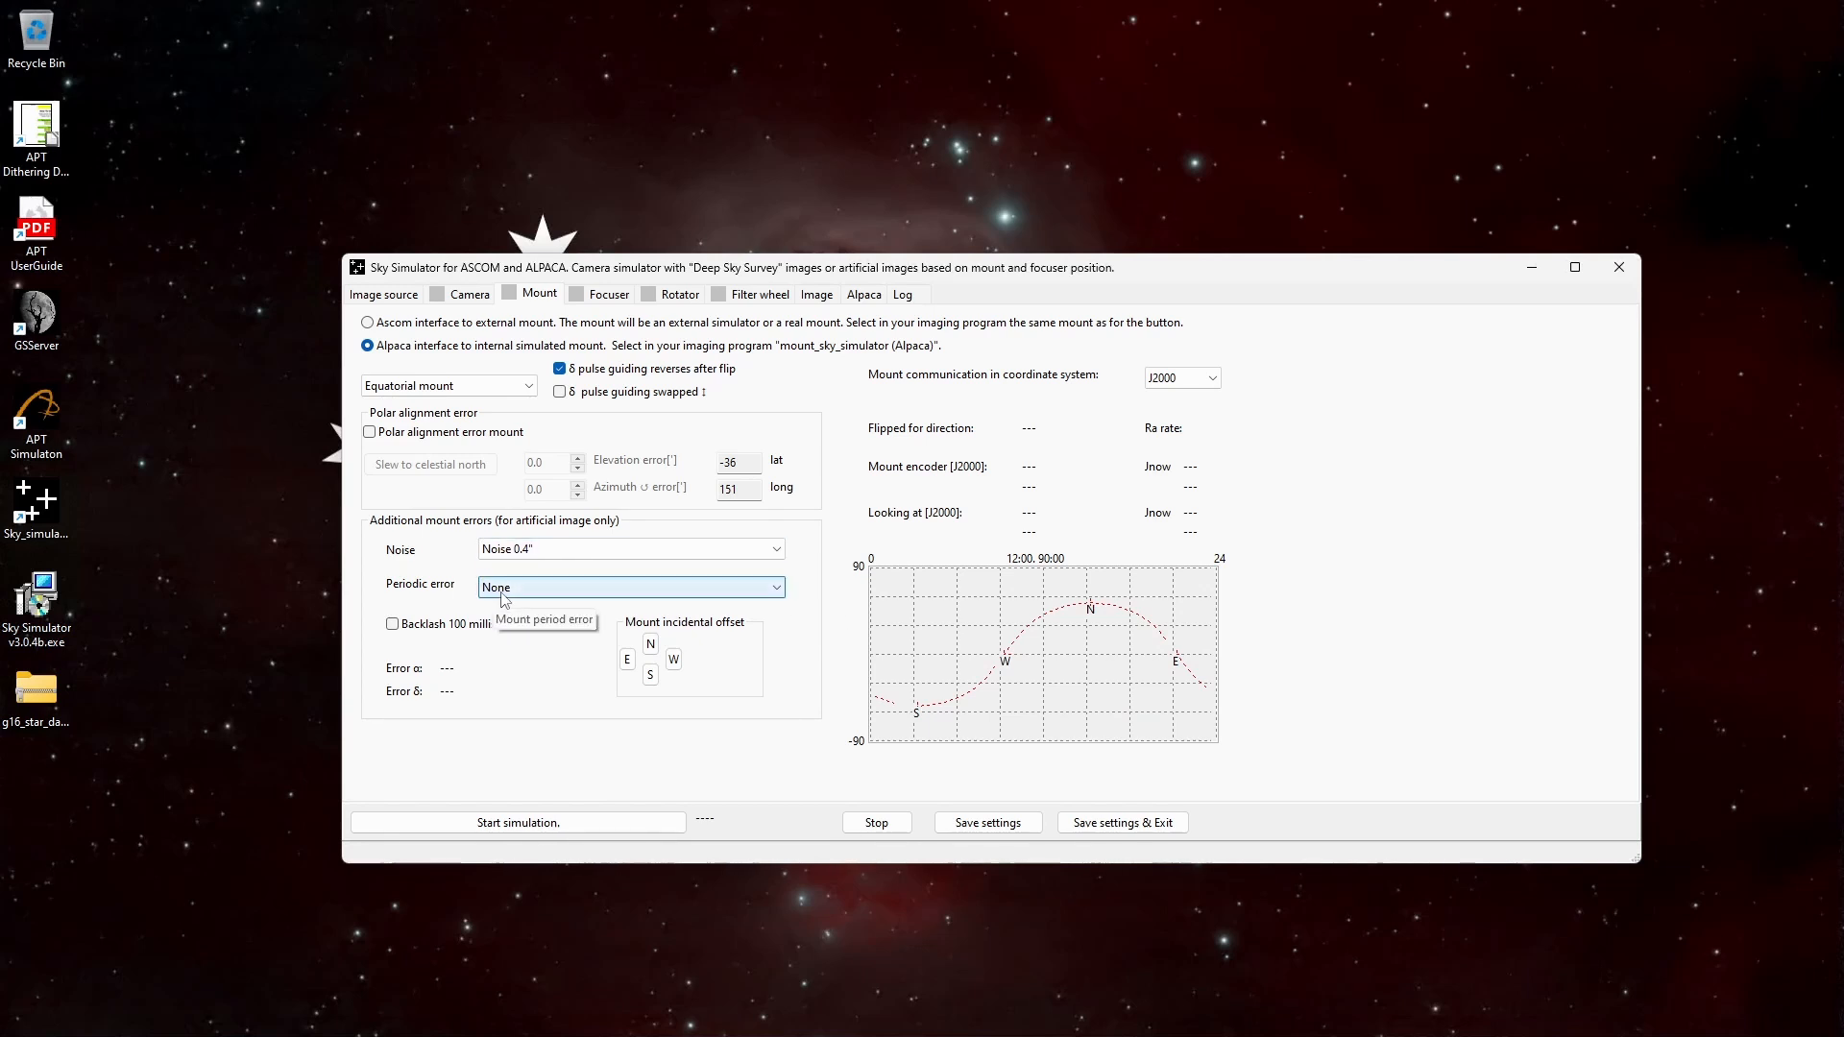
click(701, 589)
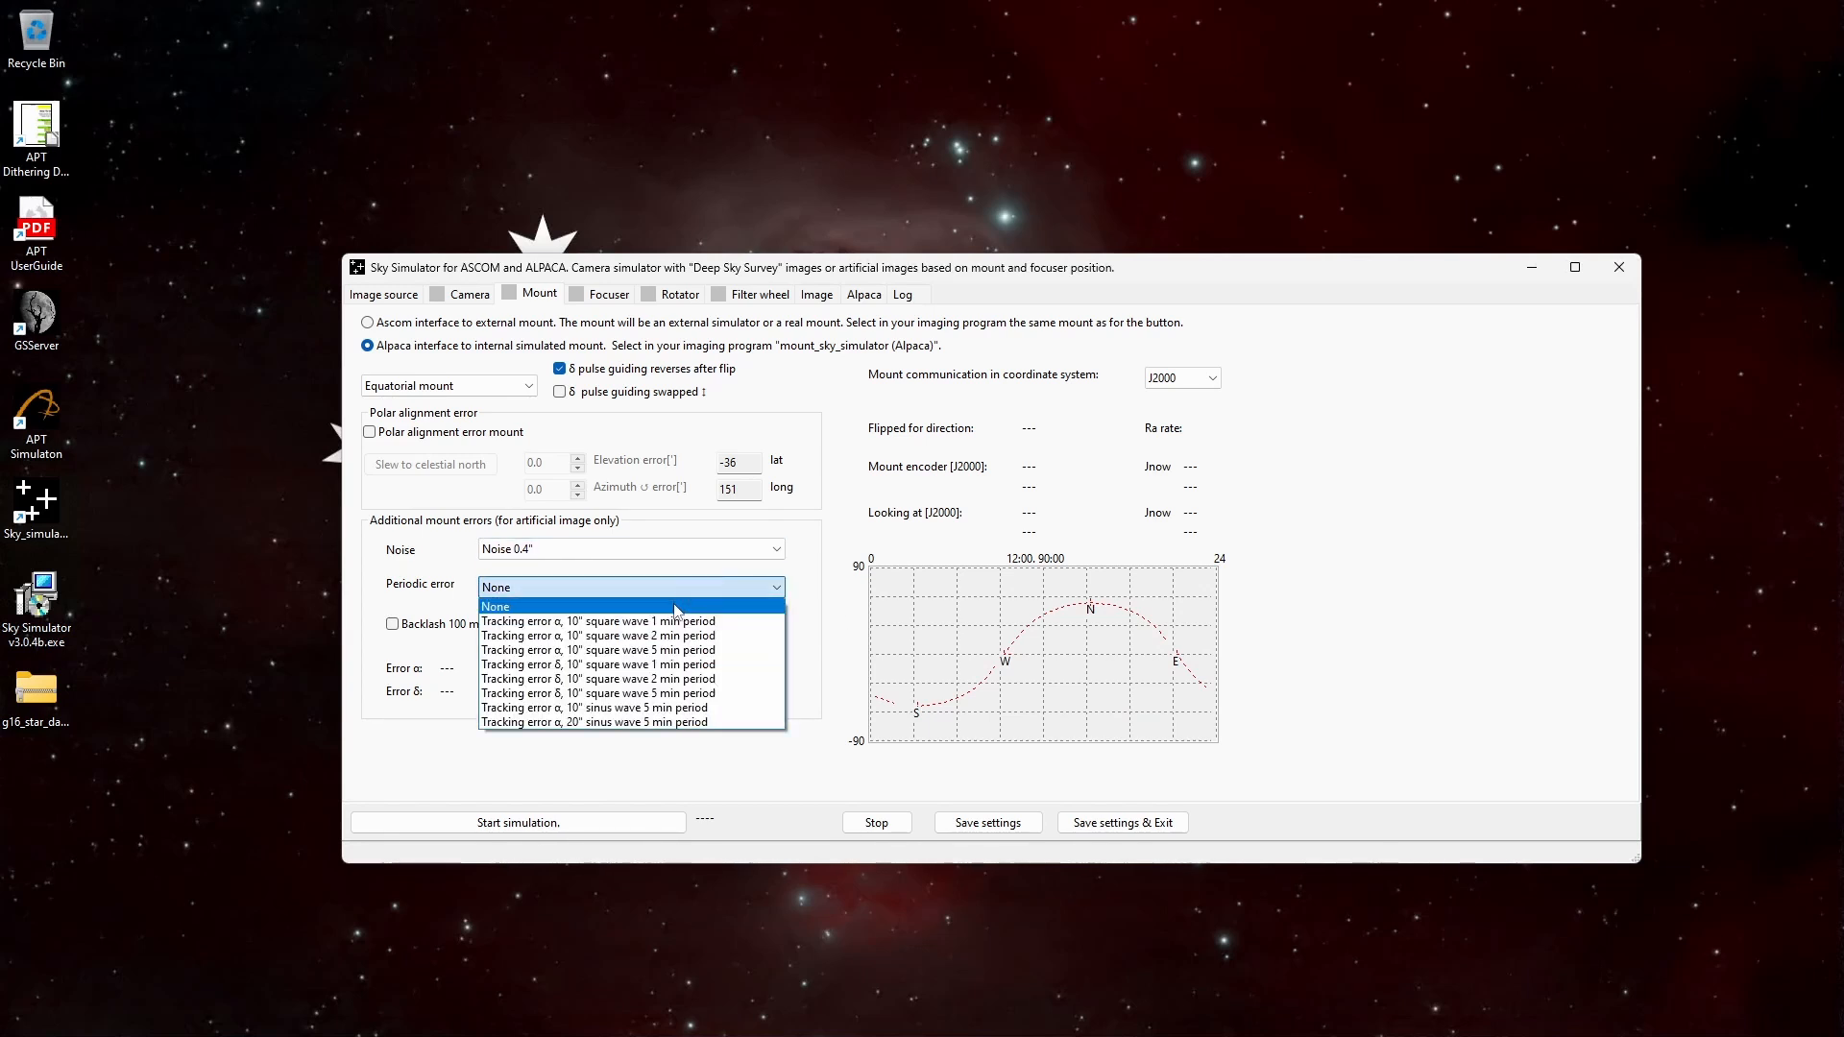
click(677, 609)
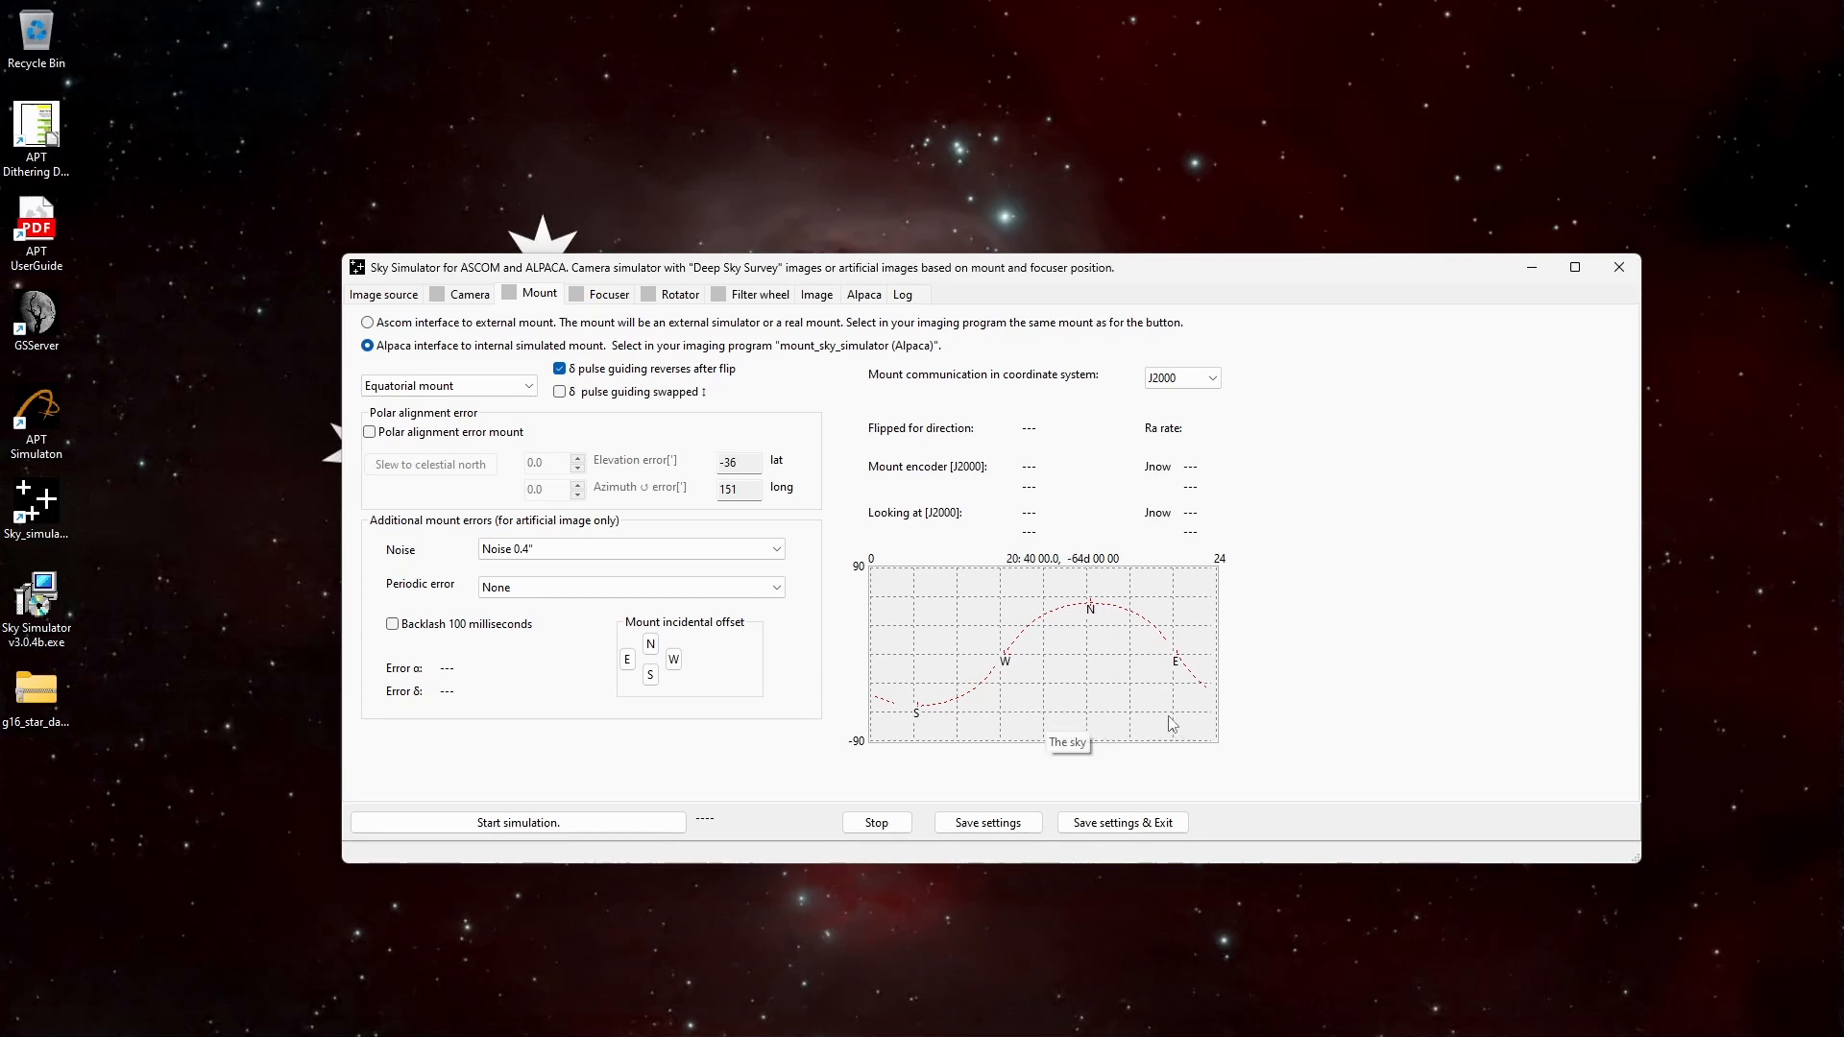
click(1034, 660)
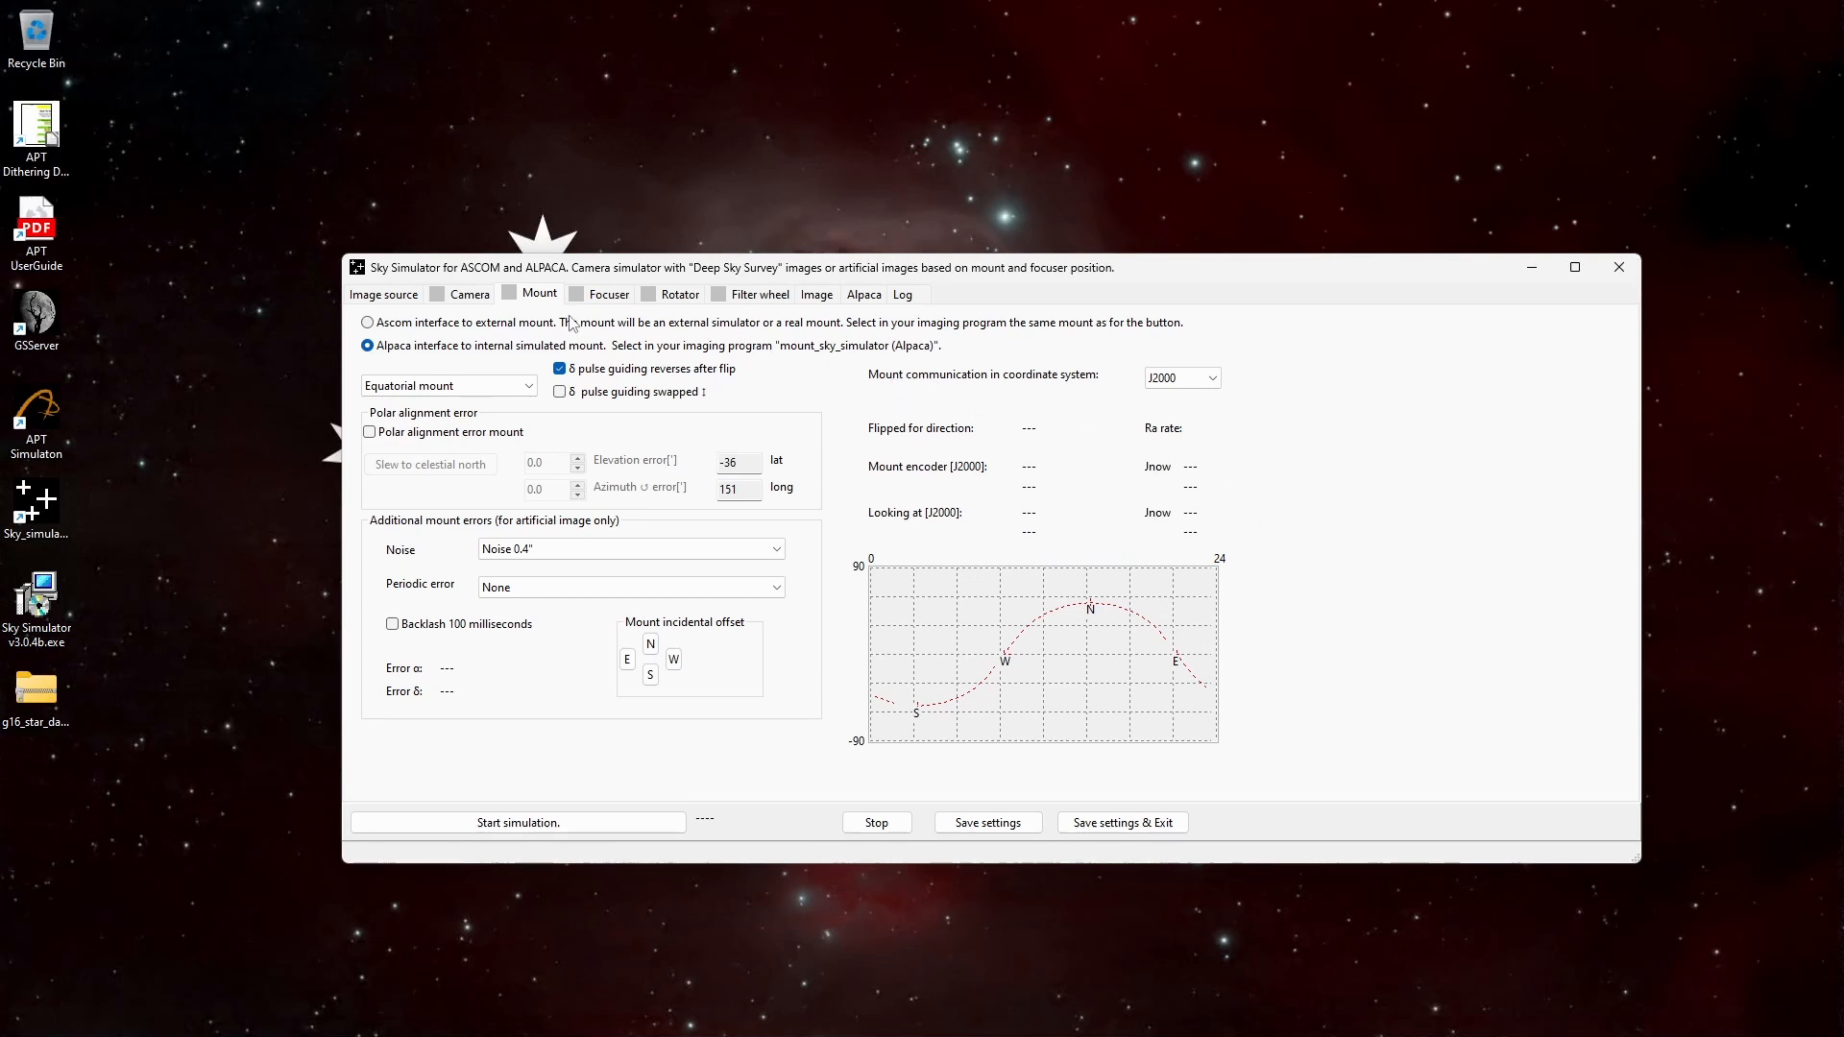
- Use the Alpaca interface for the focuser with a backlash of 0, and for the rotator
click(607, 293)
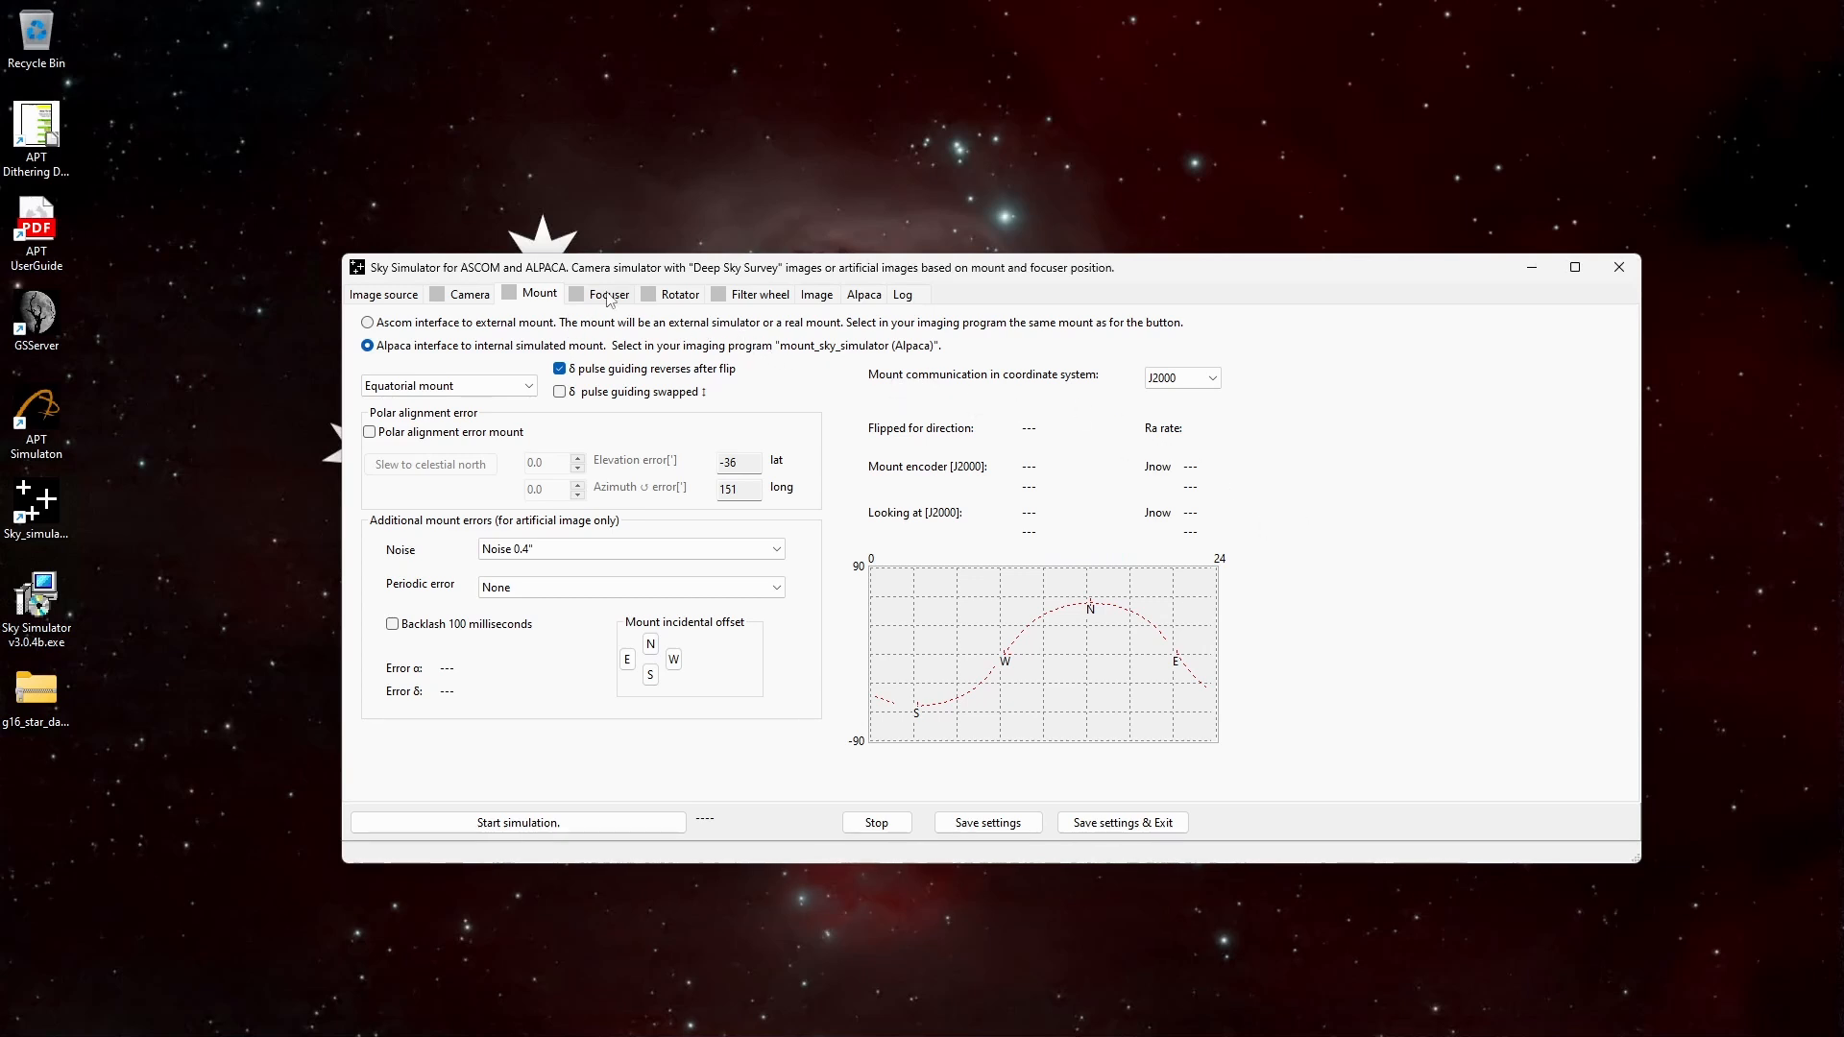
click(369, 347)
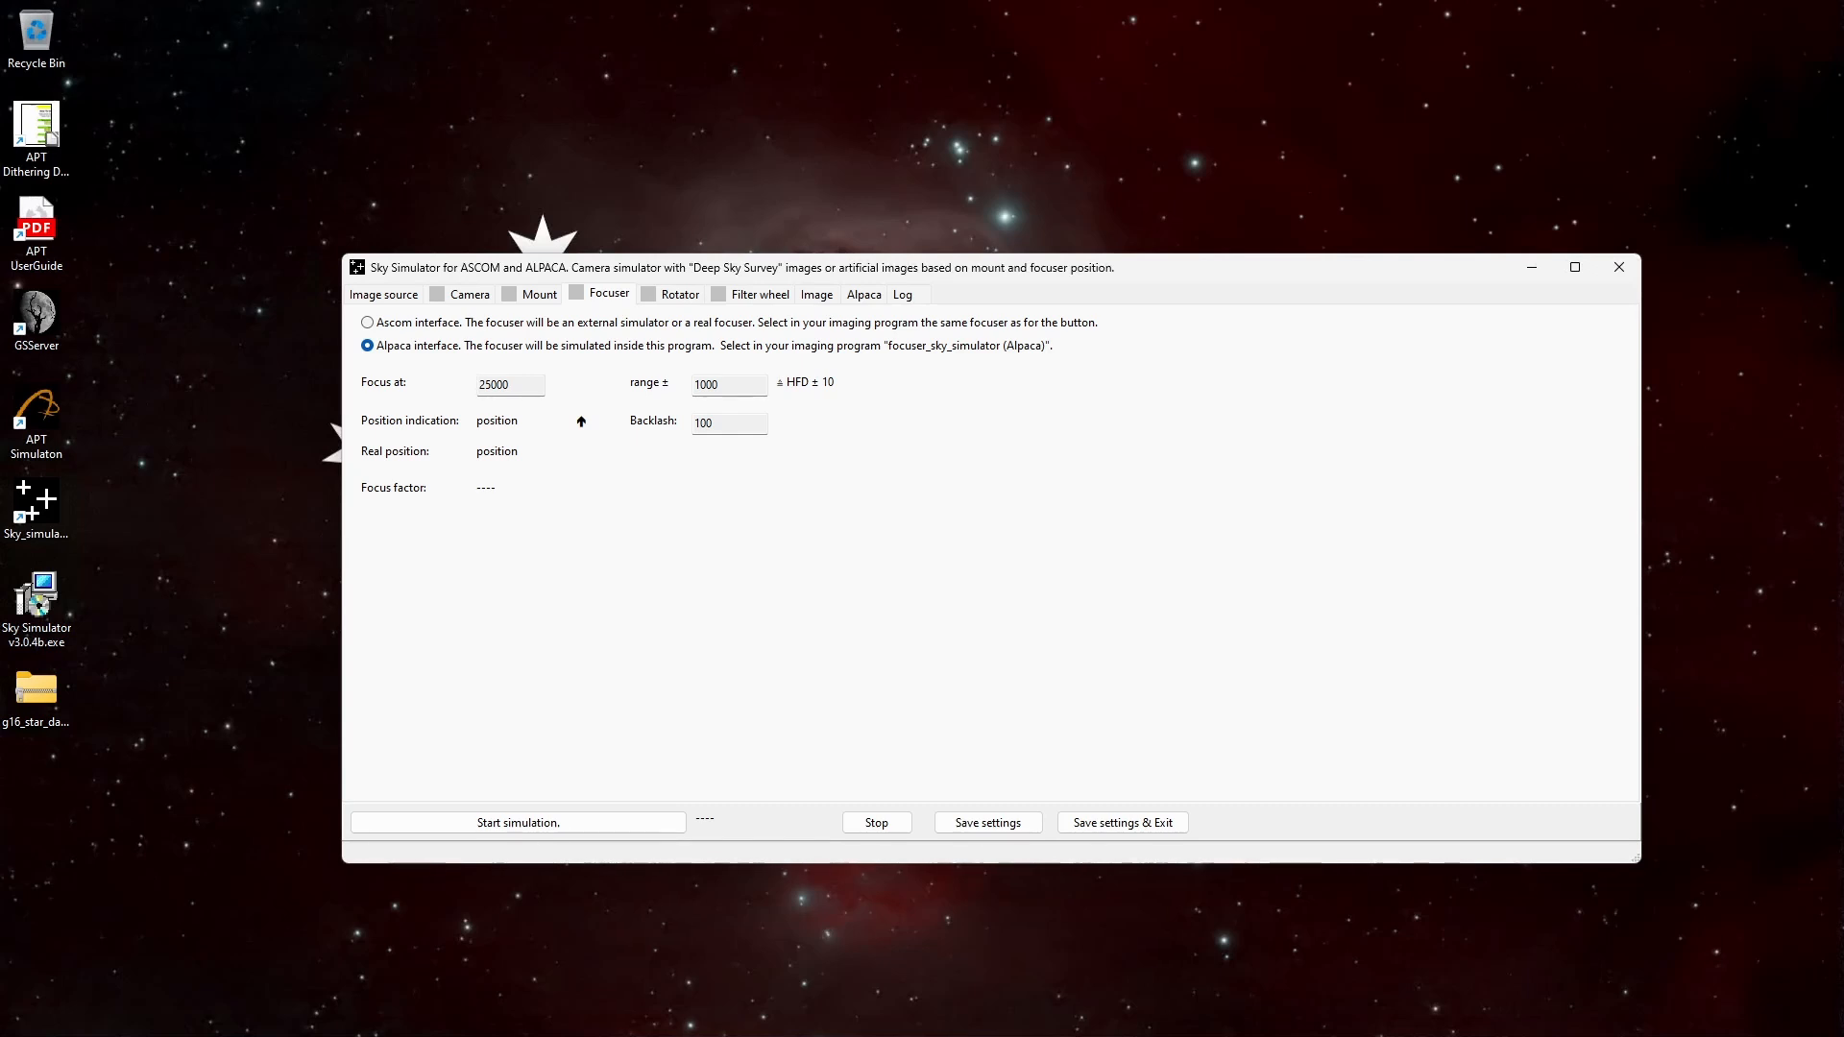
click(636, 426)
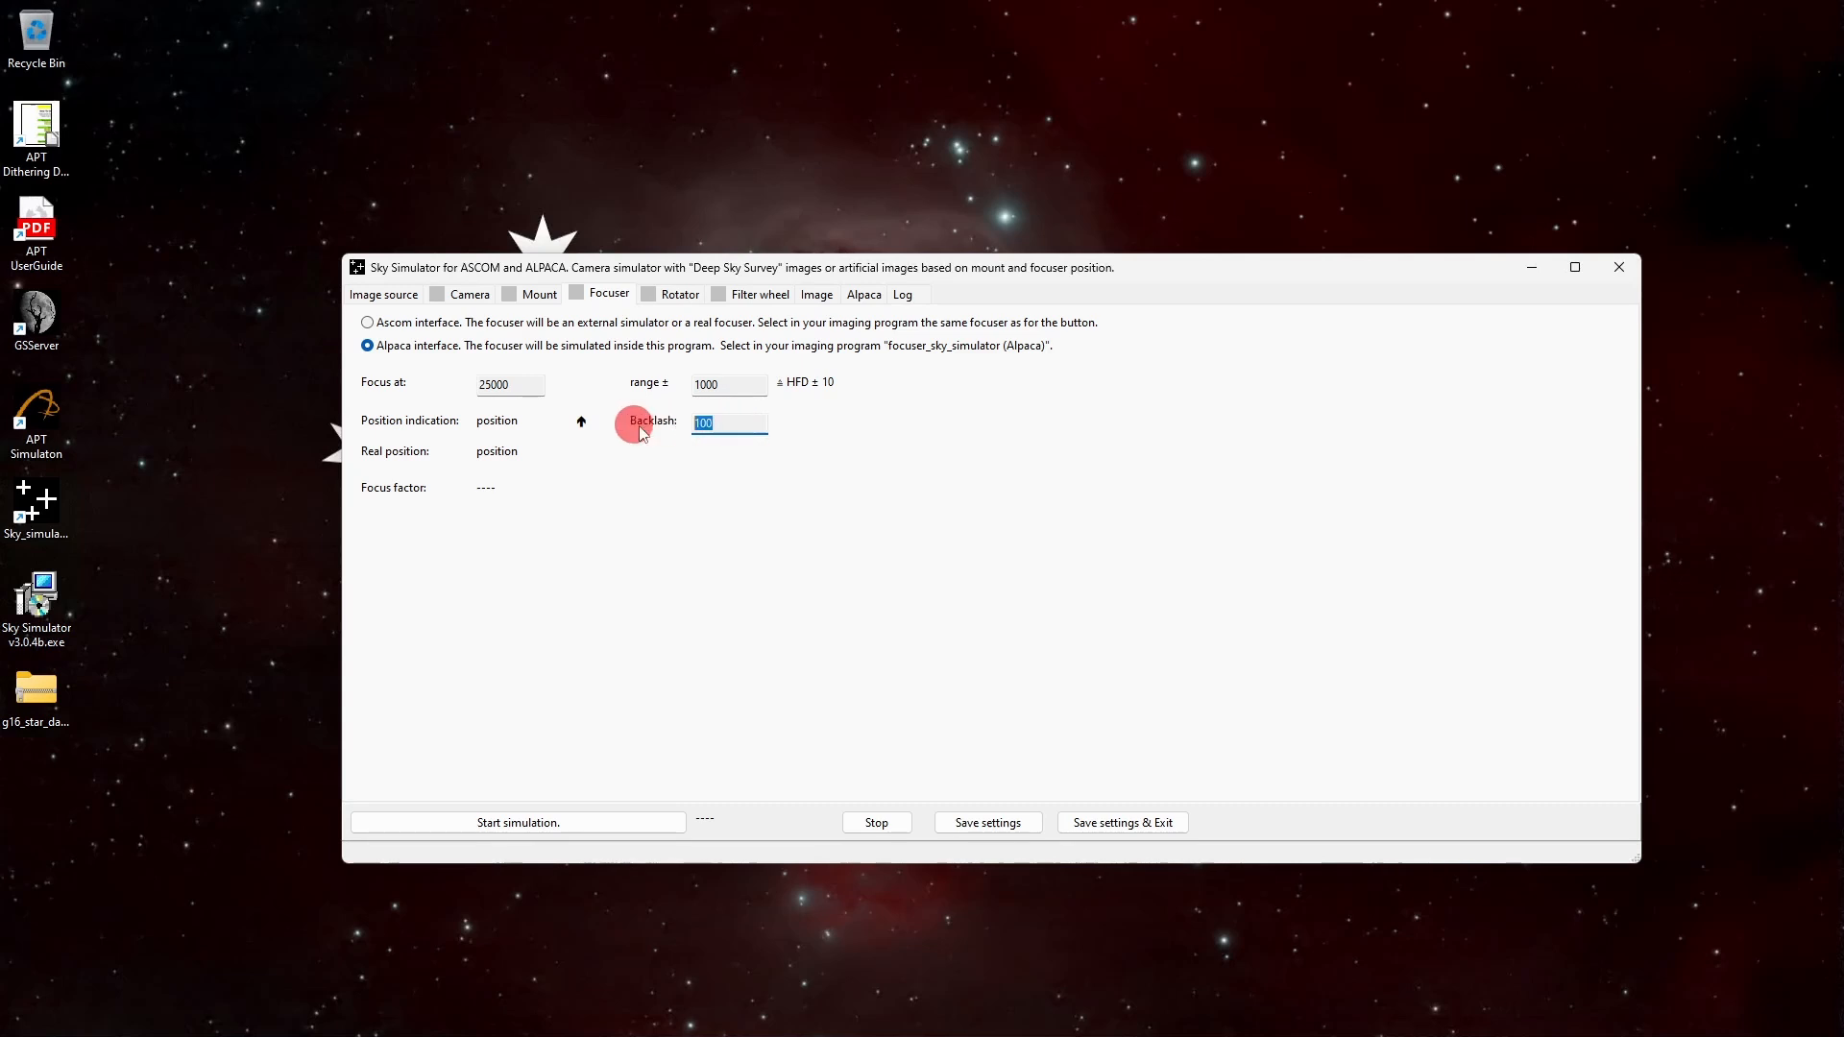
text(0)
click(620, 597)
click(679, 296)
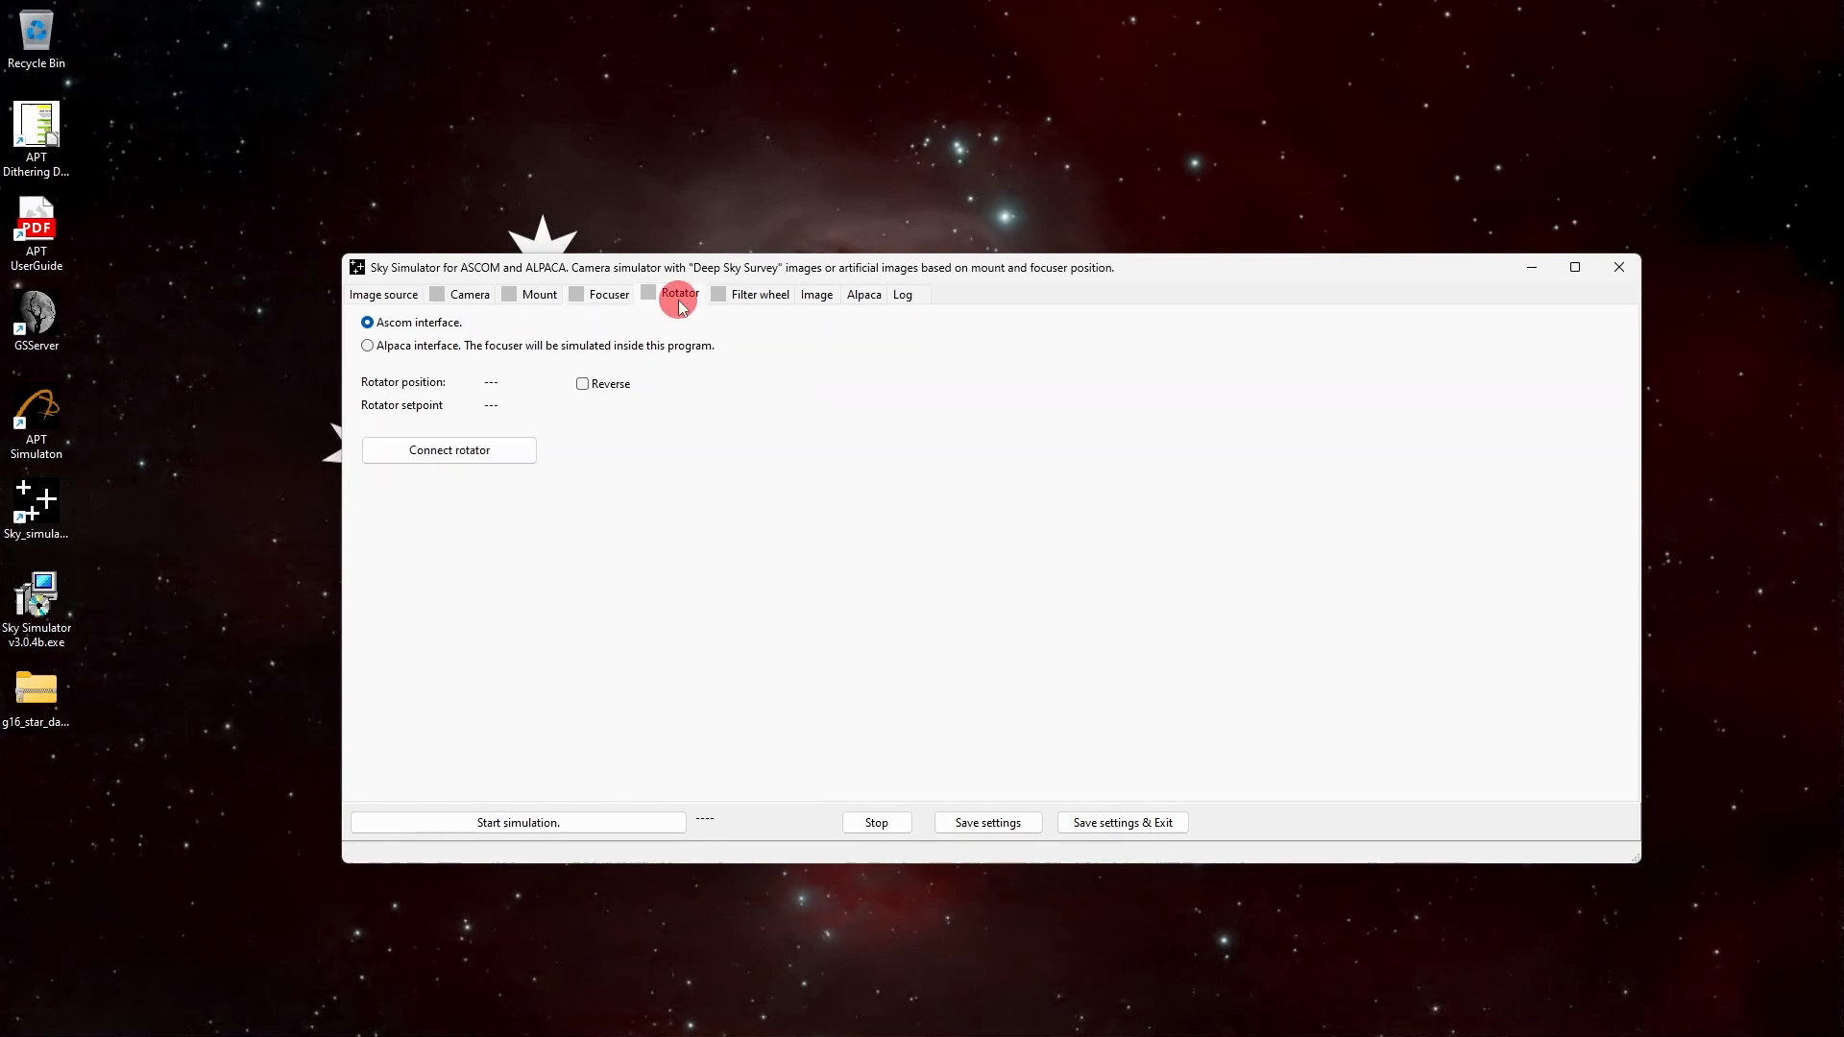
click(364, 348)
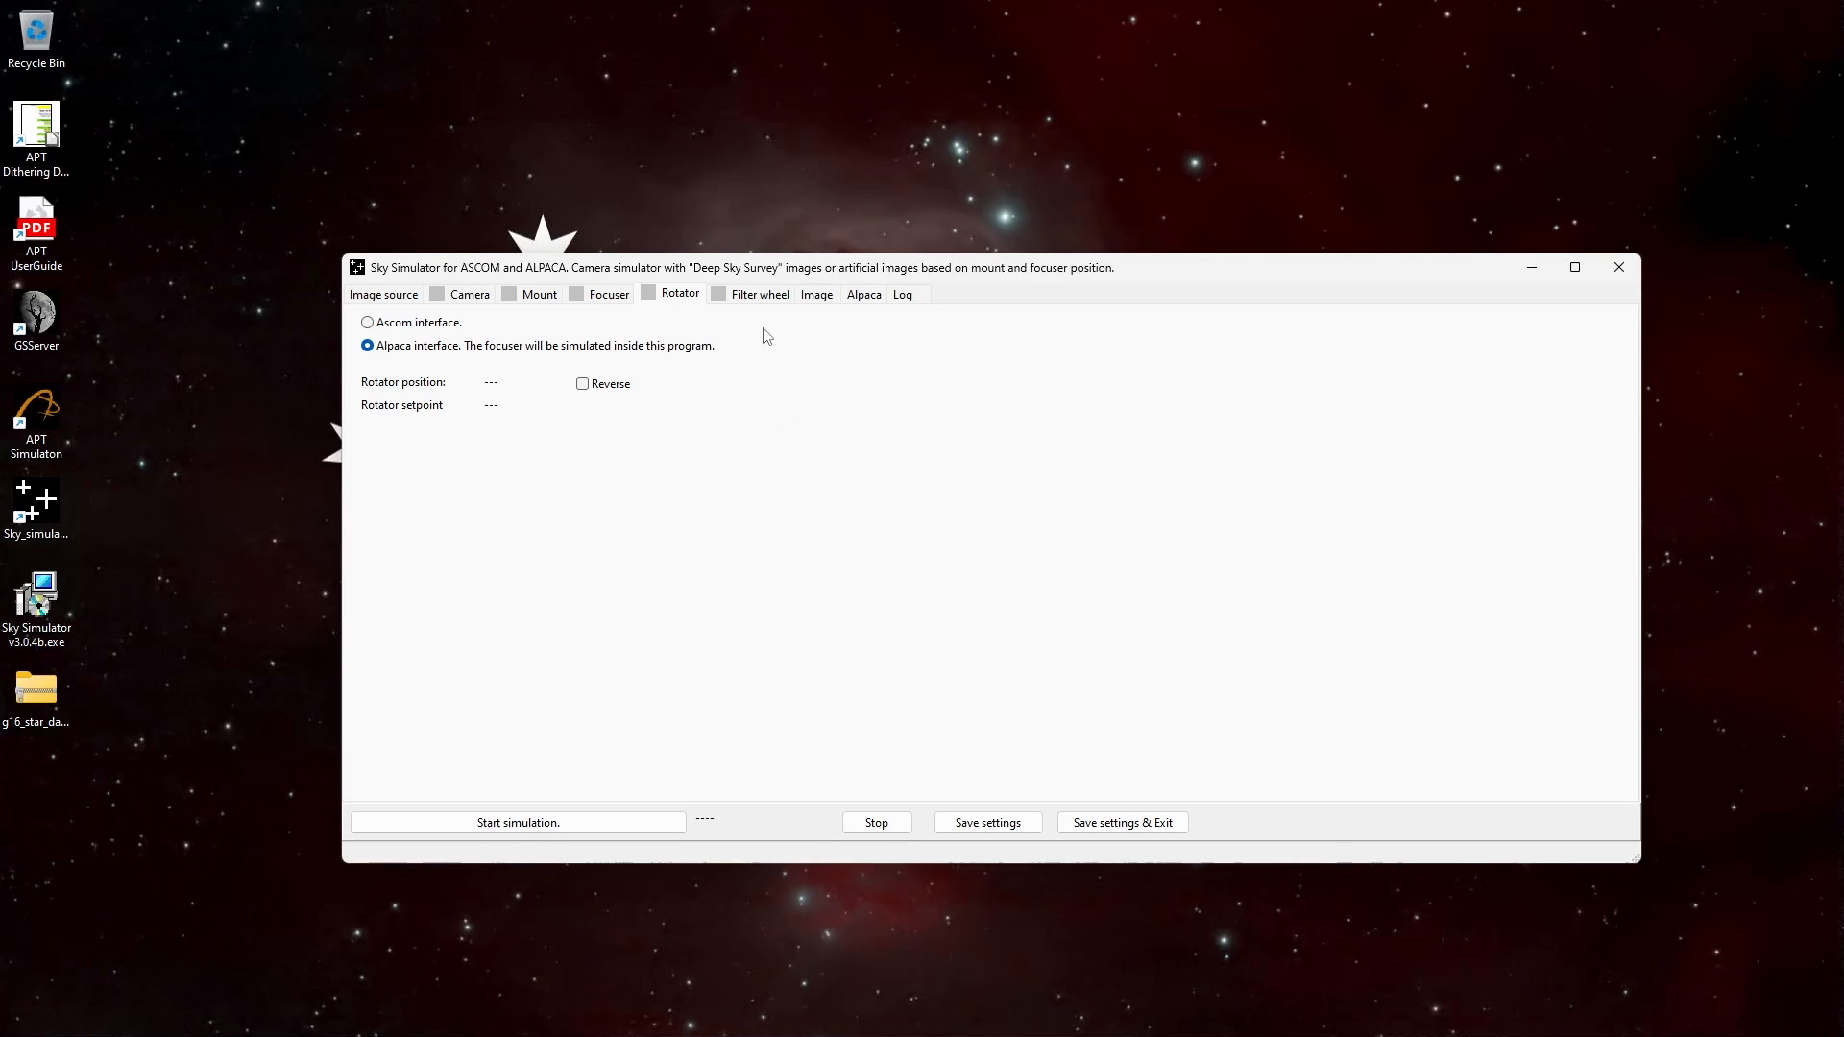
- Rename the first four filters in the filter wheel to L, Ha, OIII and SII
click(761, 294)
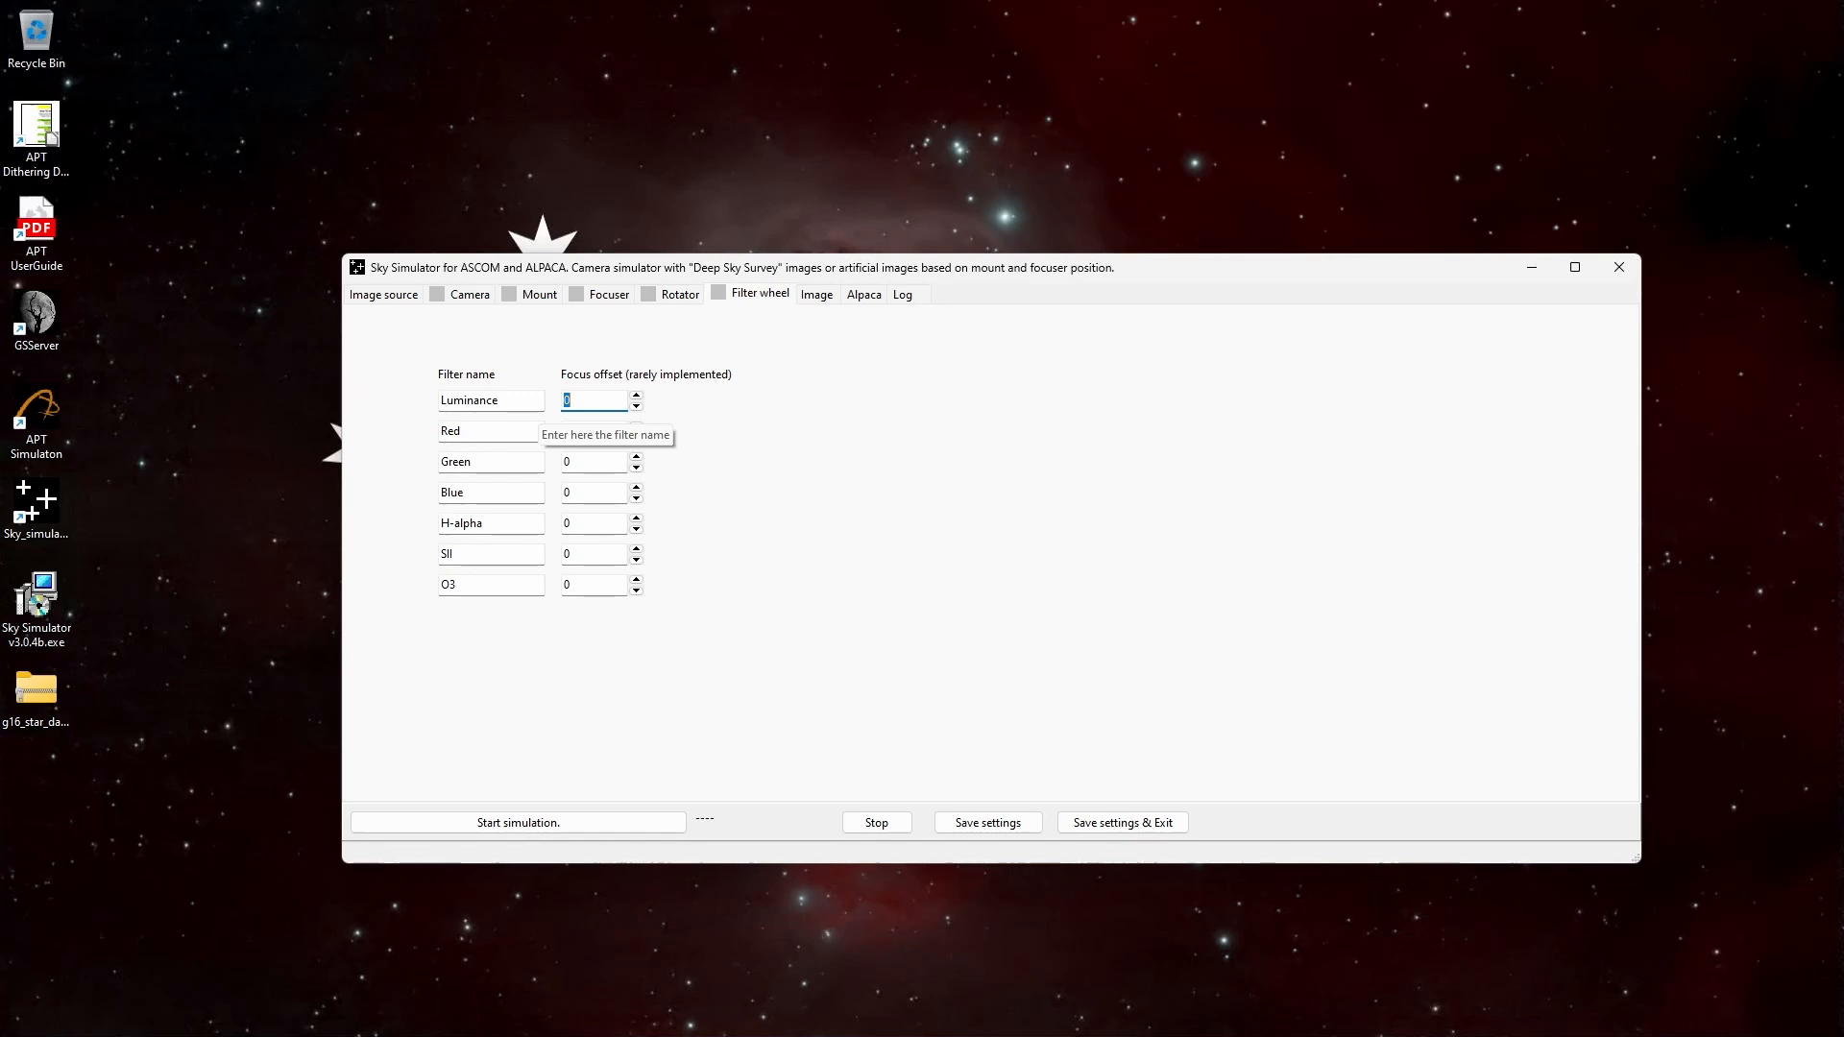
drag(519, 399, 378, 407)
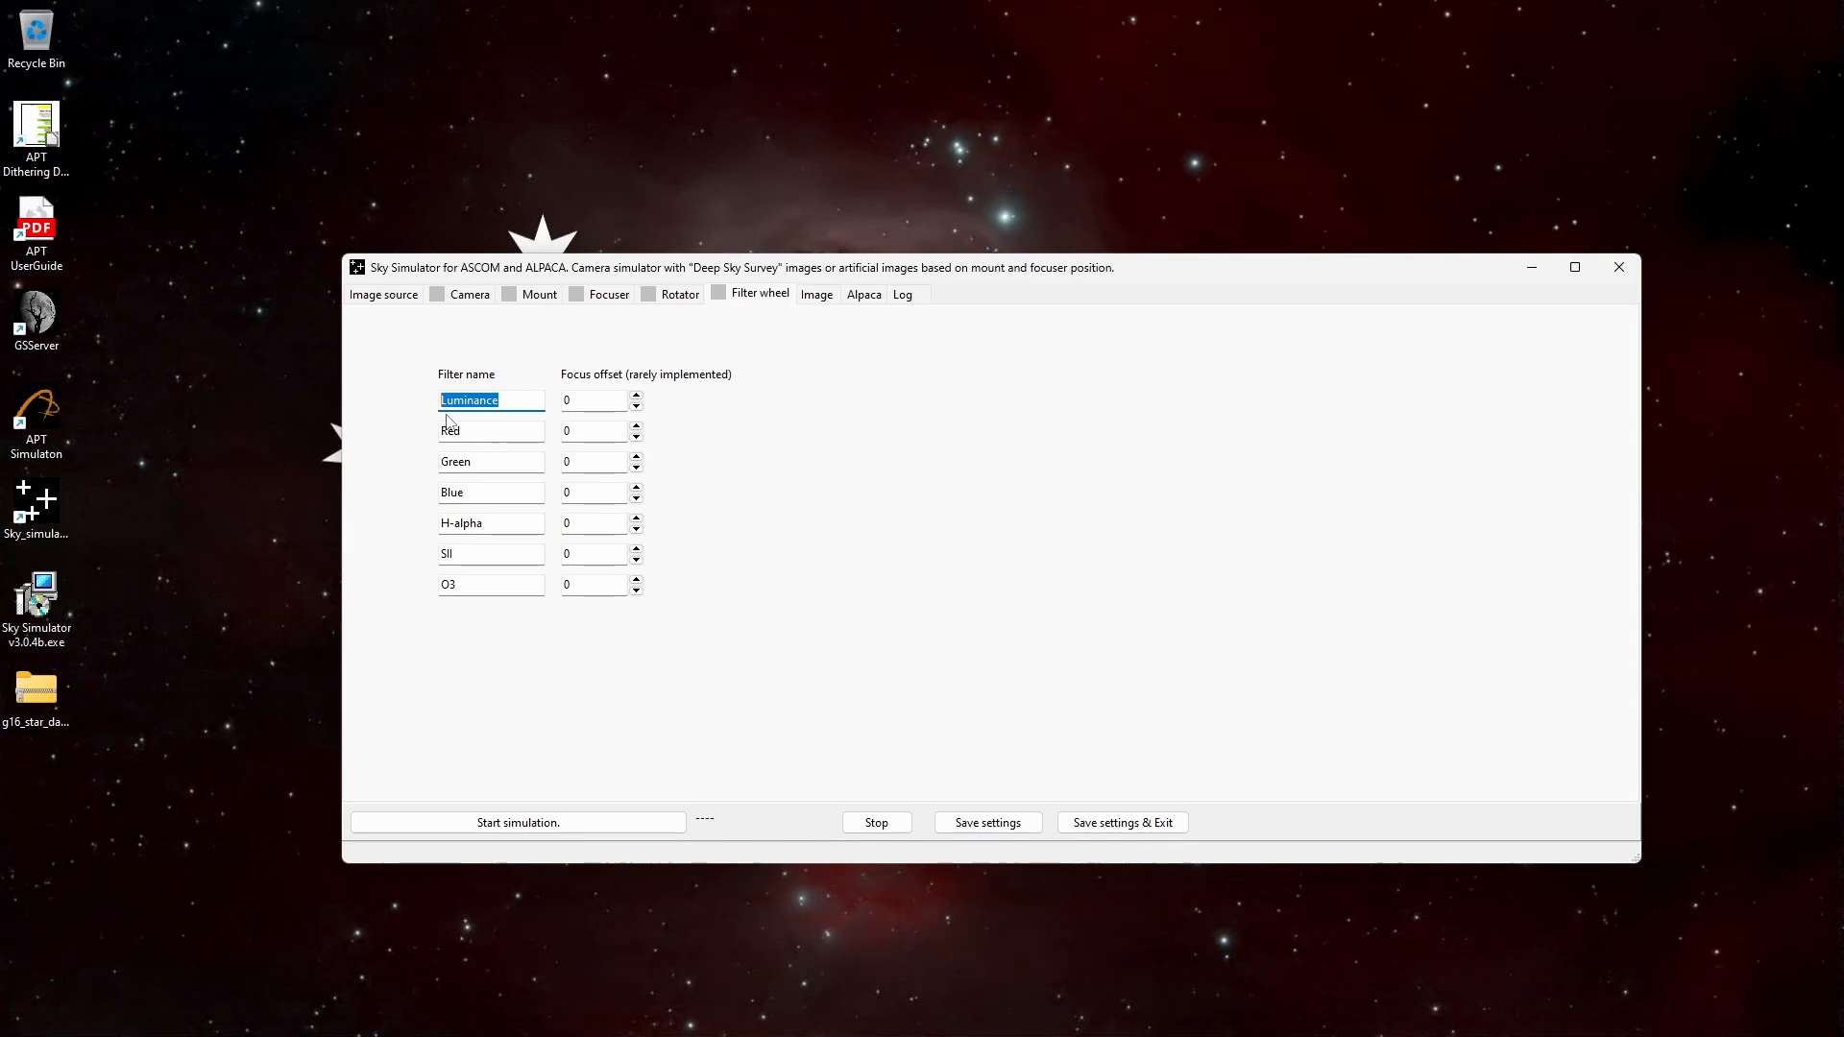
text(L)
key(Tab)
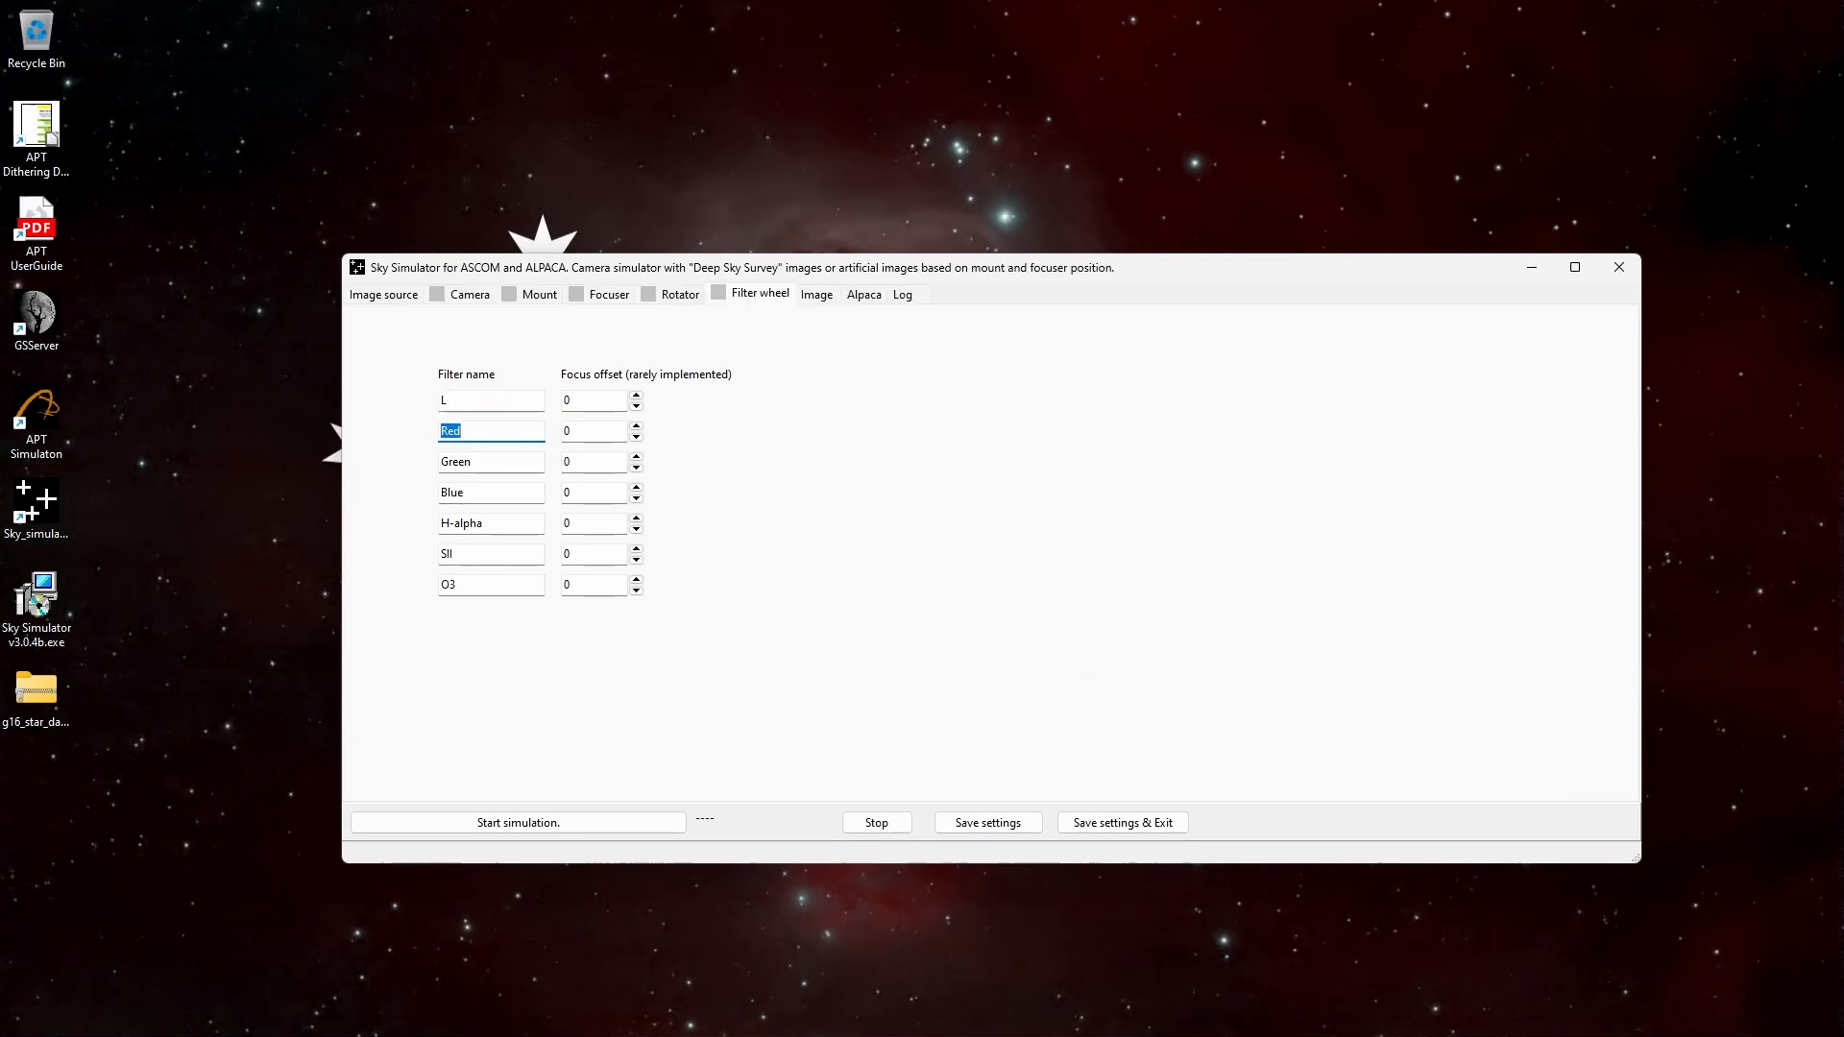
text(HA)
key(BackSpace)
text(a)
key(Tab)
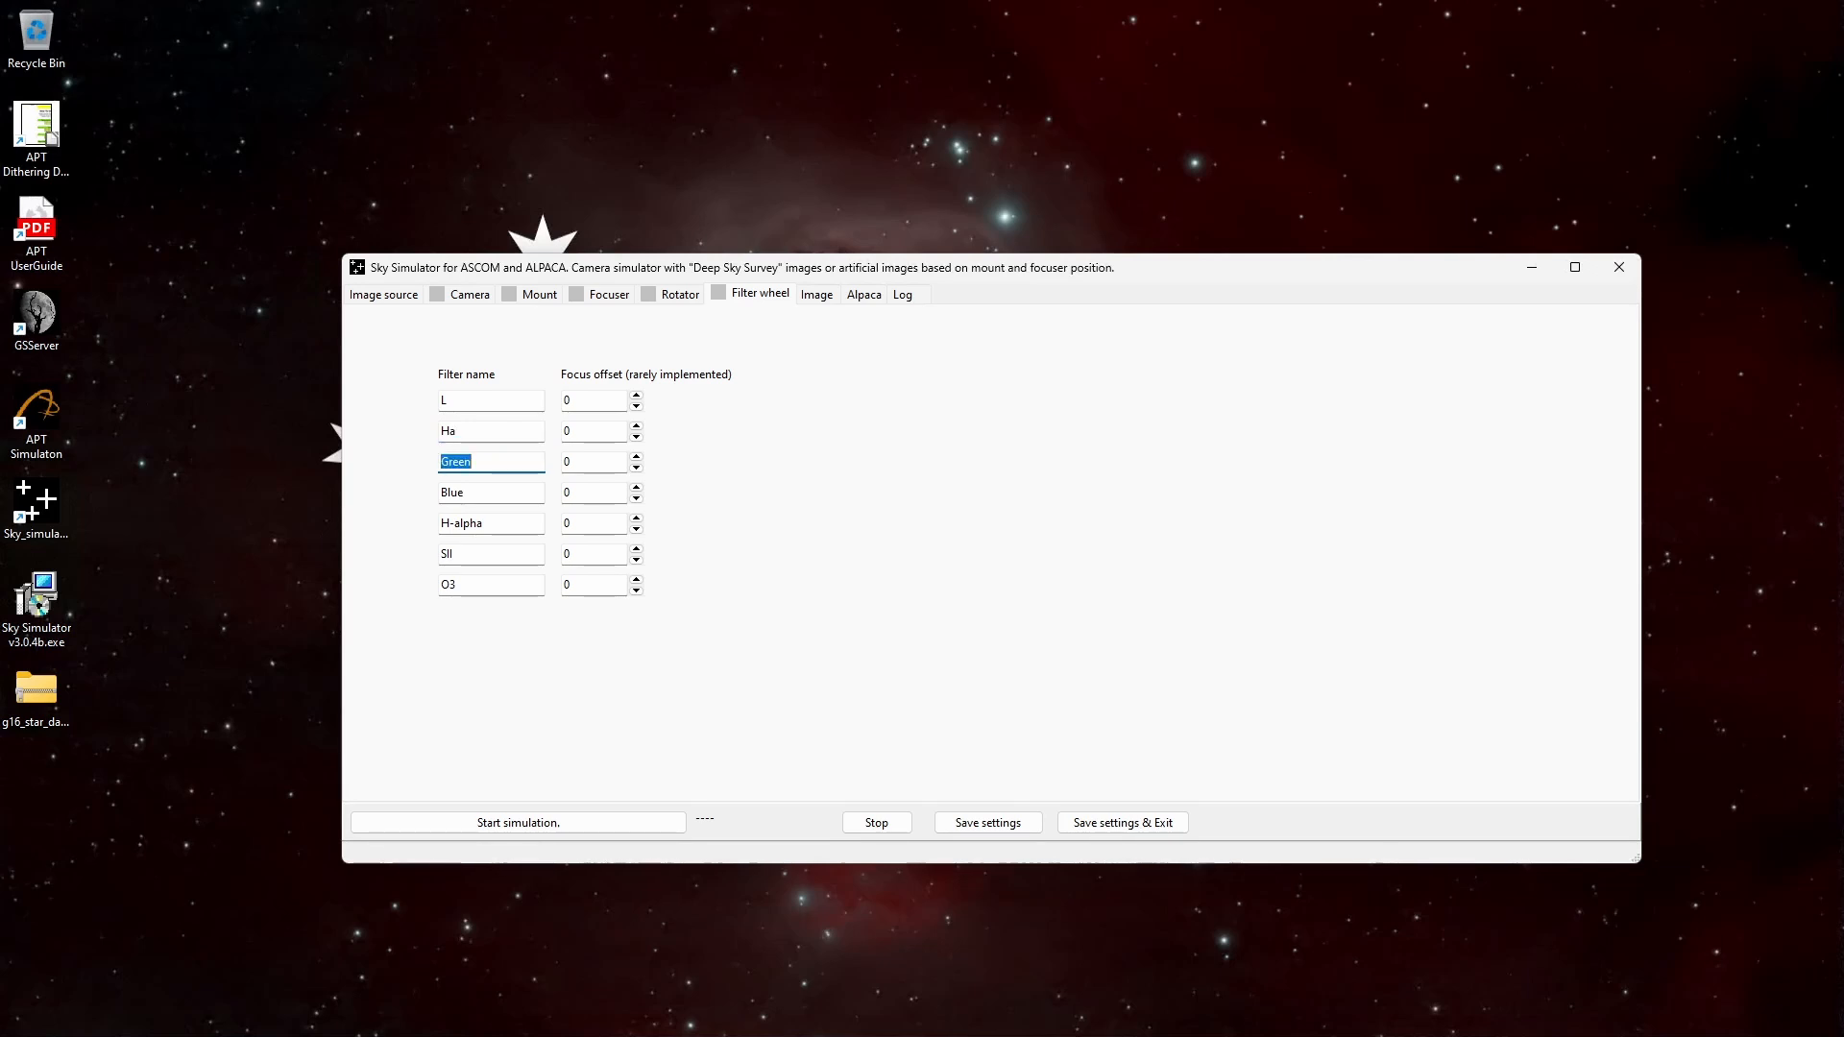
text(OIII)
key(Tab)
text(SI)
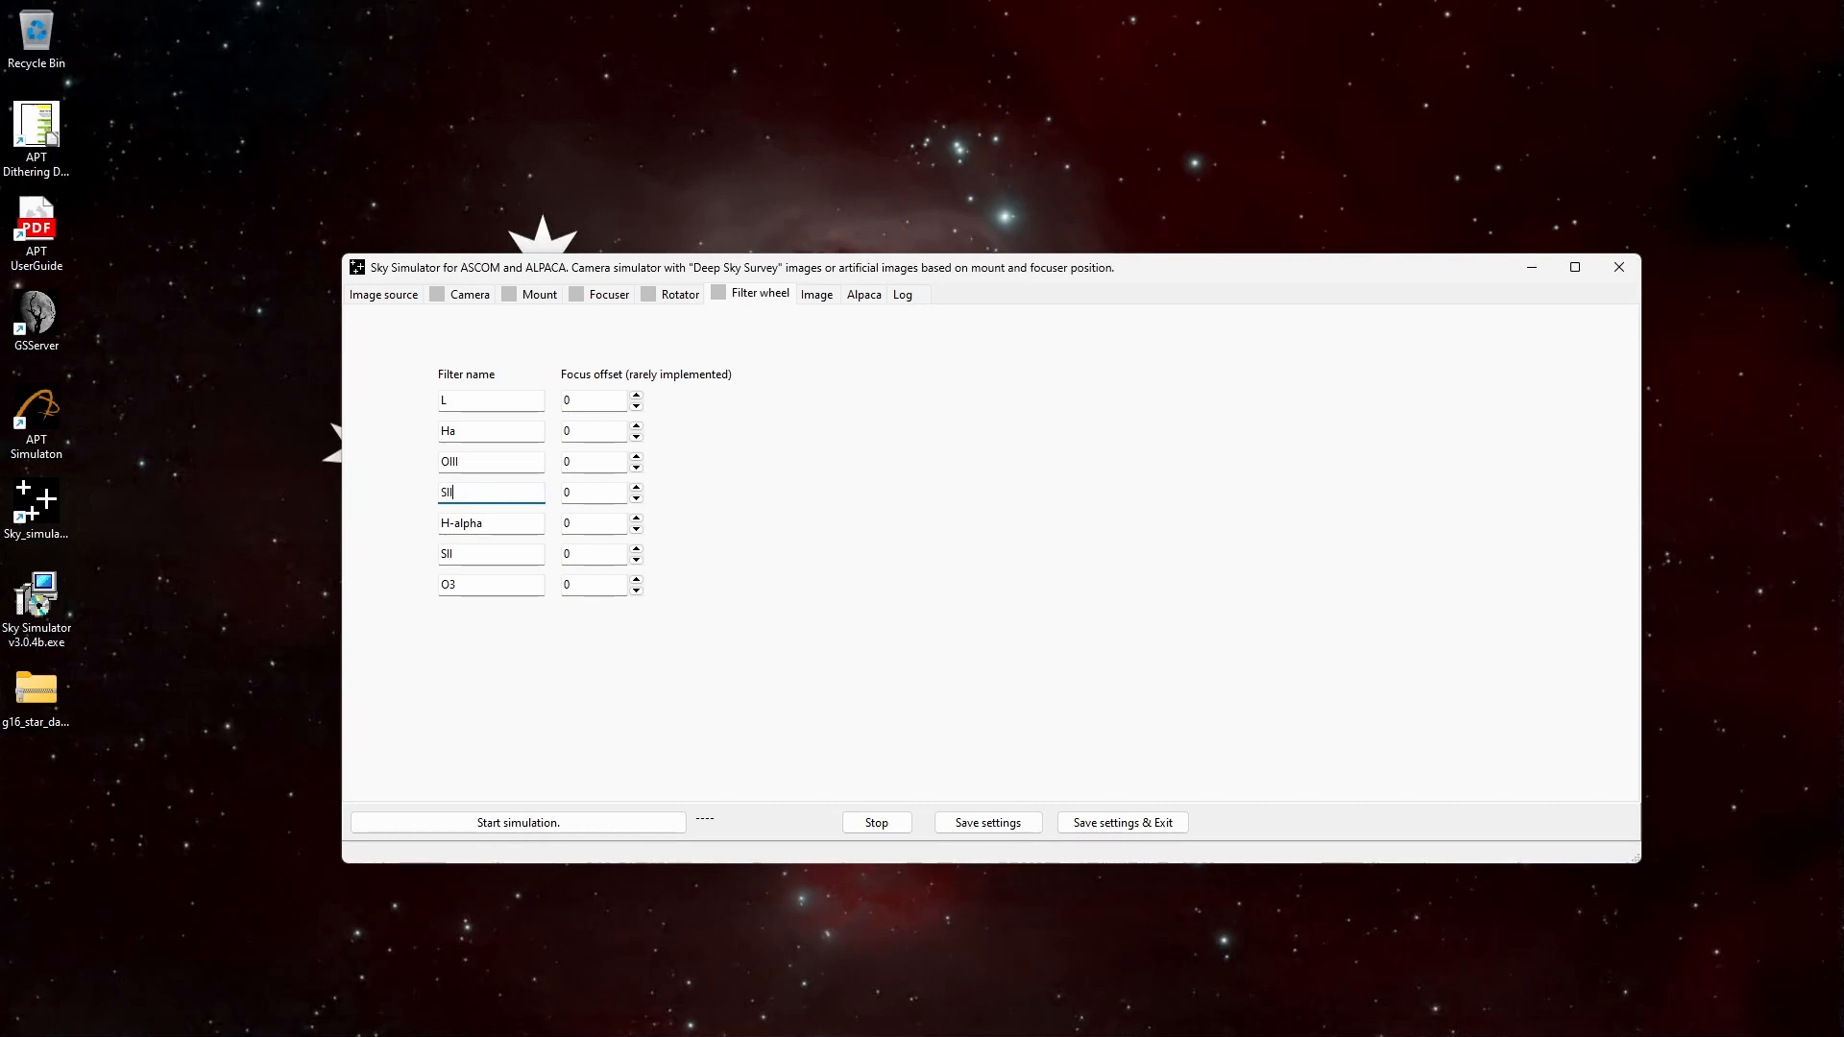
- Rename the last three filters in the filter wheel to R, G and B
key(Tab)
text(R)
key(Tab)
text(G)
key(Tab)
text(B)
- Review the simulated image view, the Alpaca server details and the simulator log
click(816, 294)
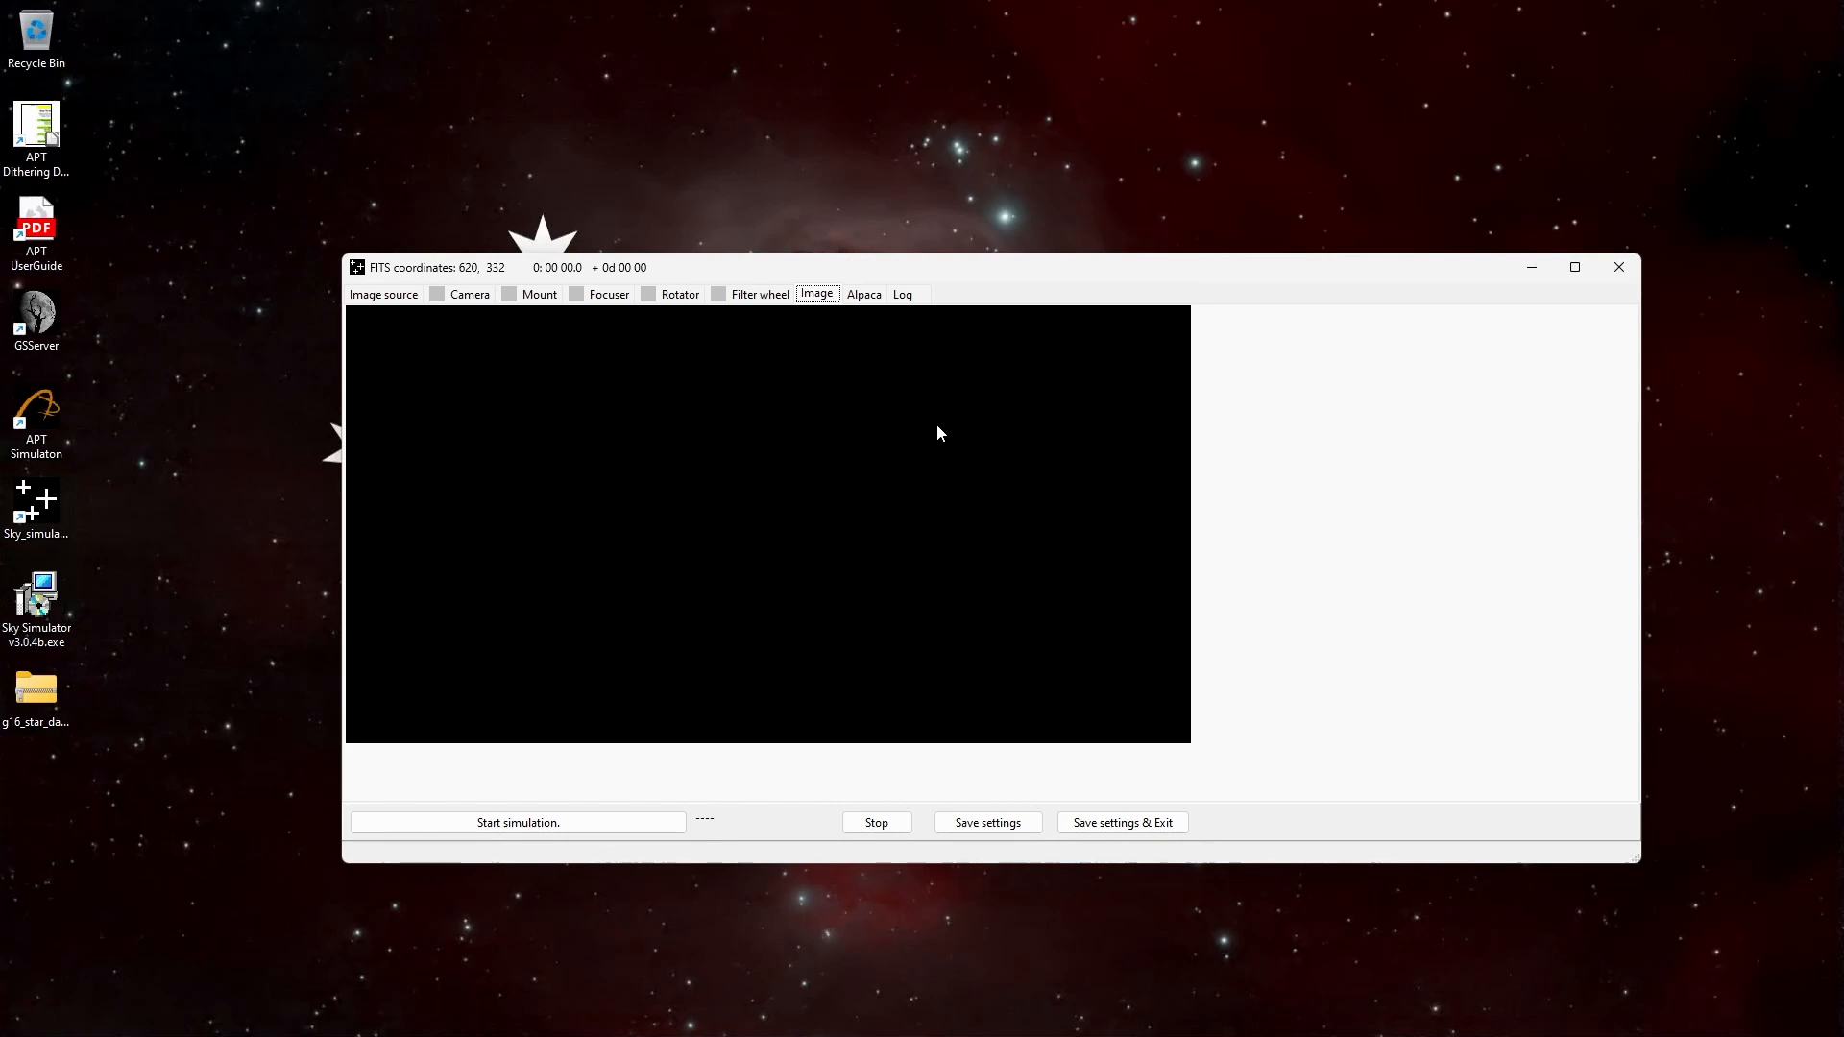
click(863, 296)
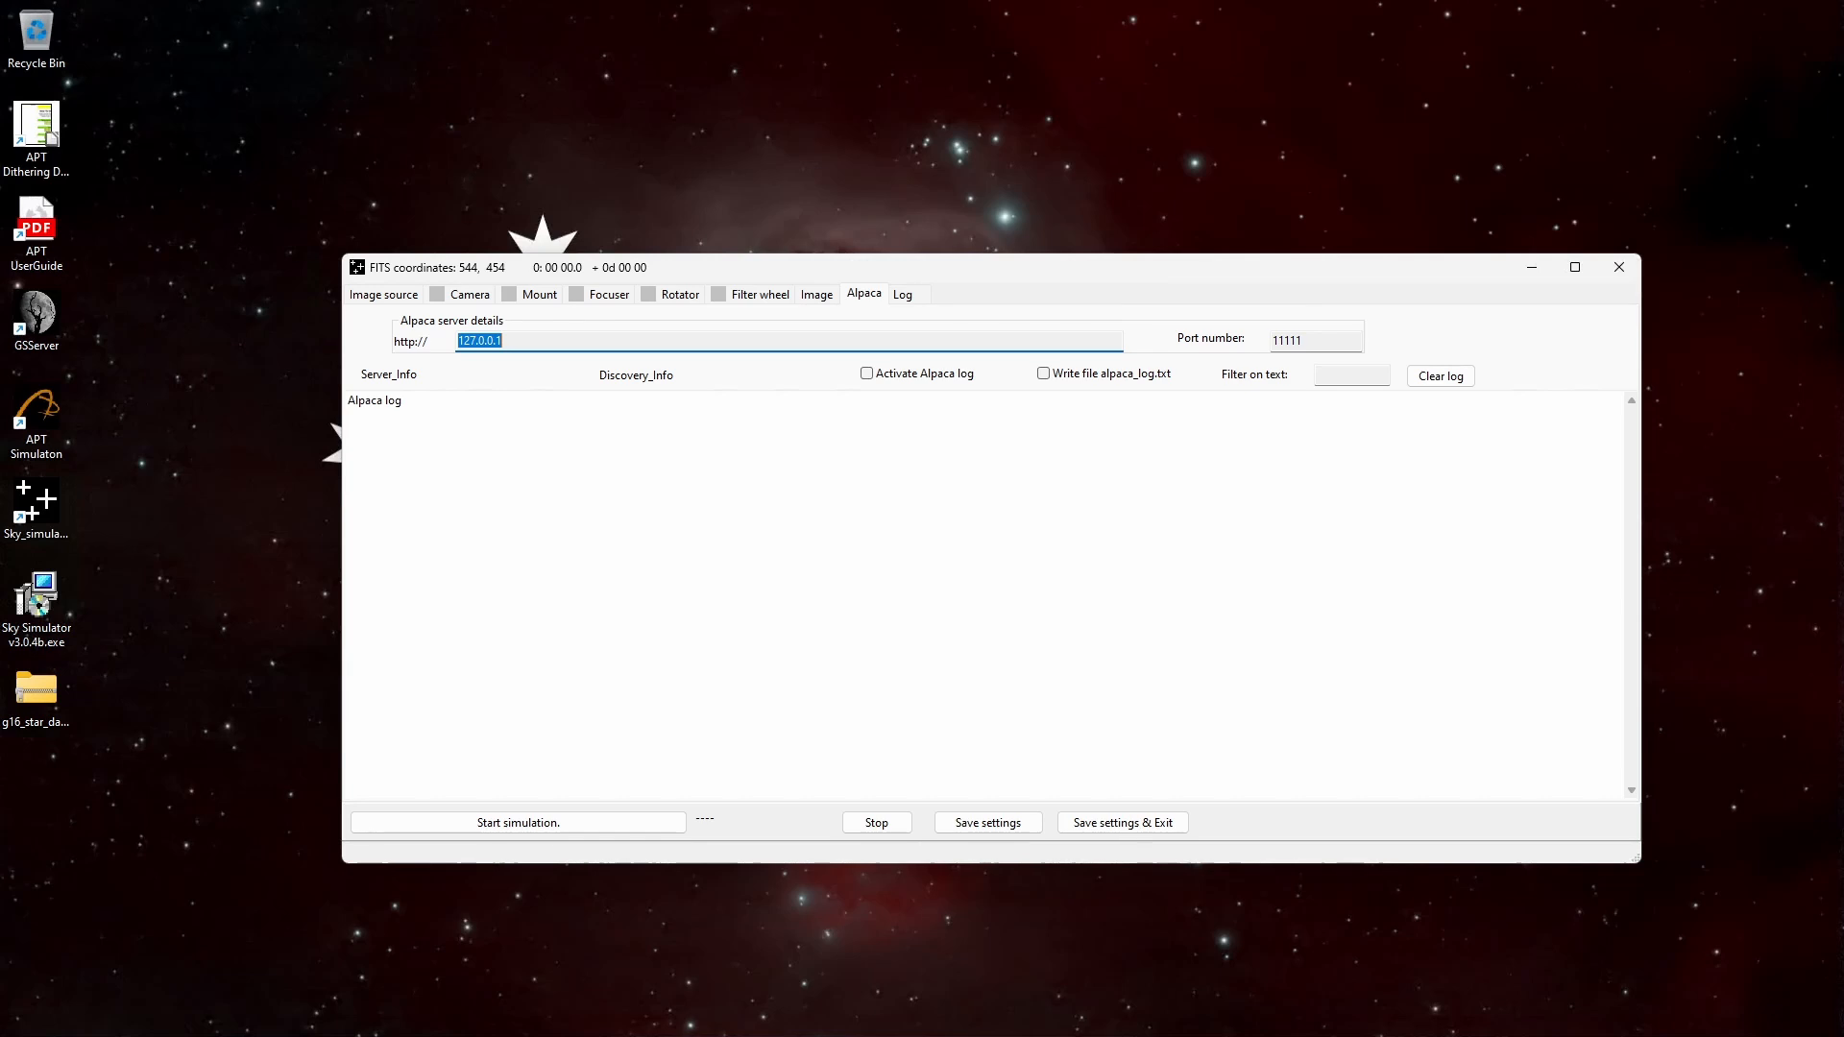
click(903, 295)
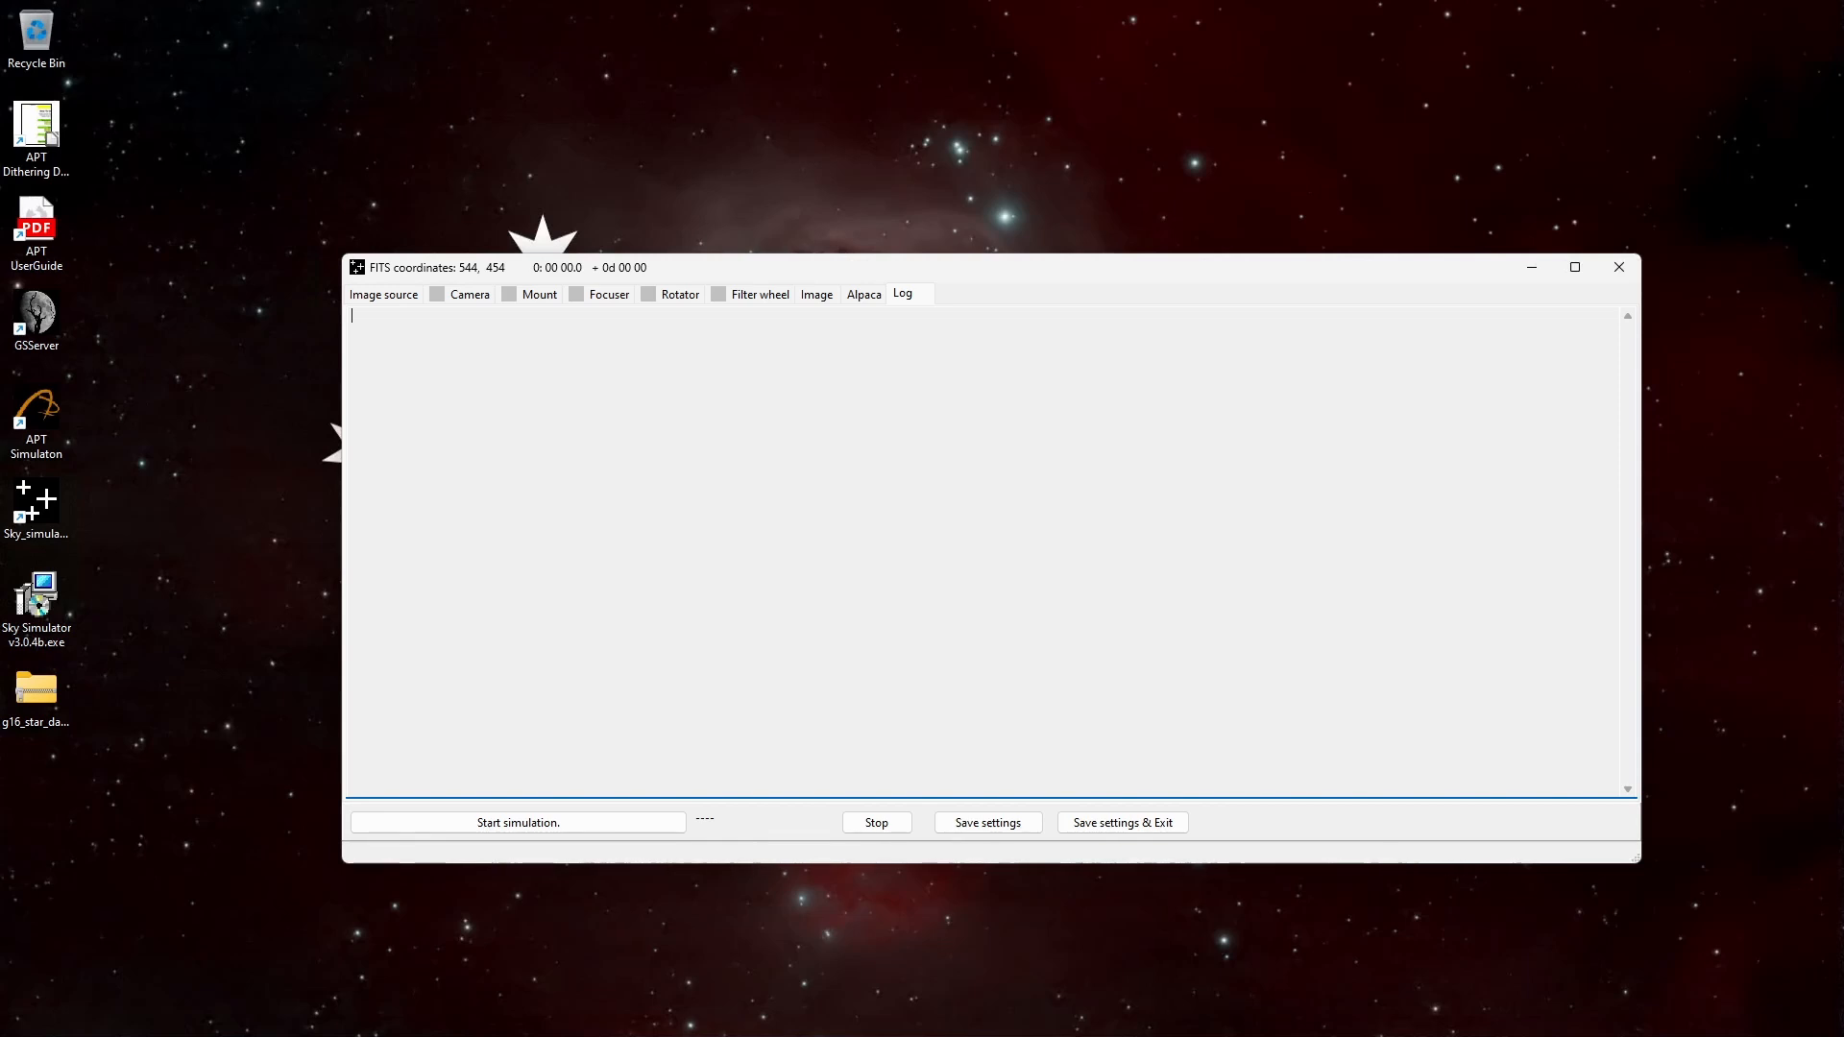
- Try the SkyView and ESO download sources to compare their editable camera dimensions, and reselect the artificial sky
click(386, 294)
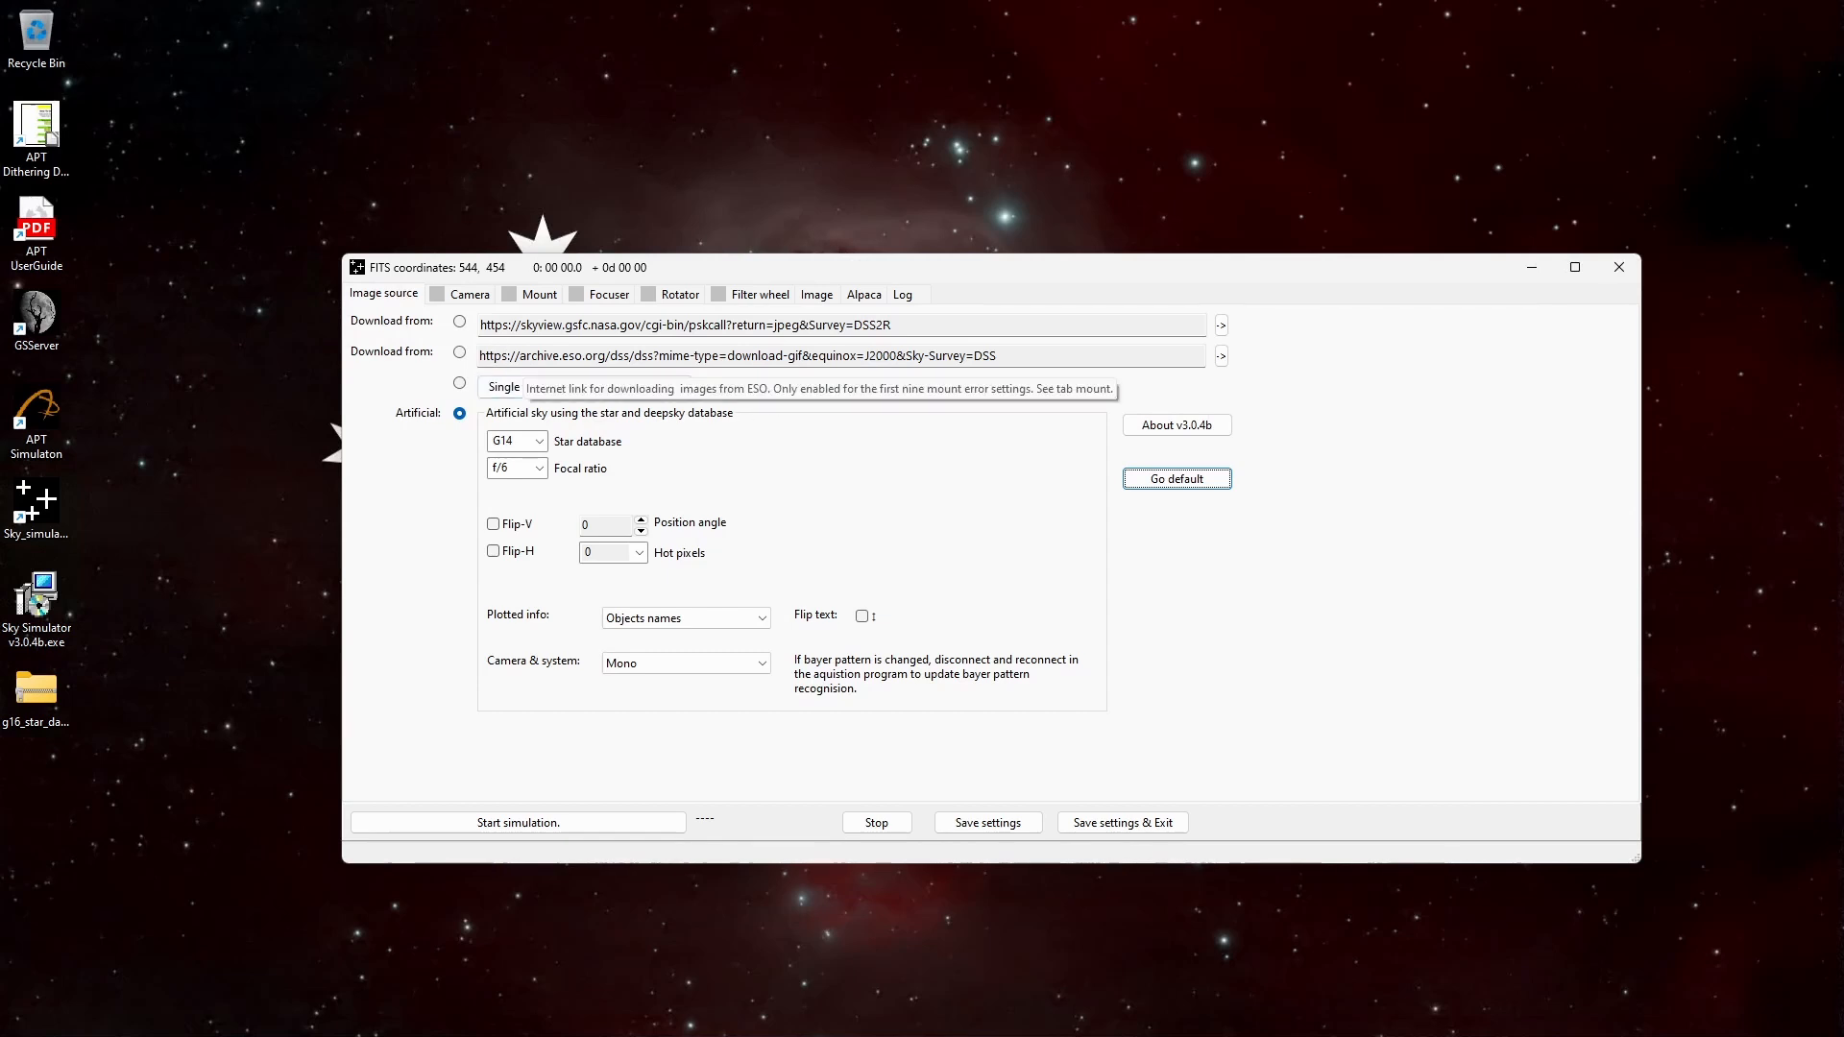
click(470, 297)
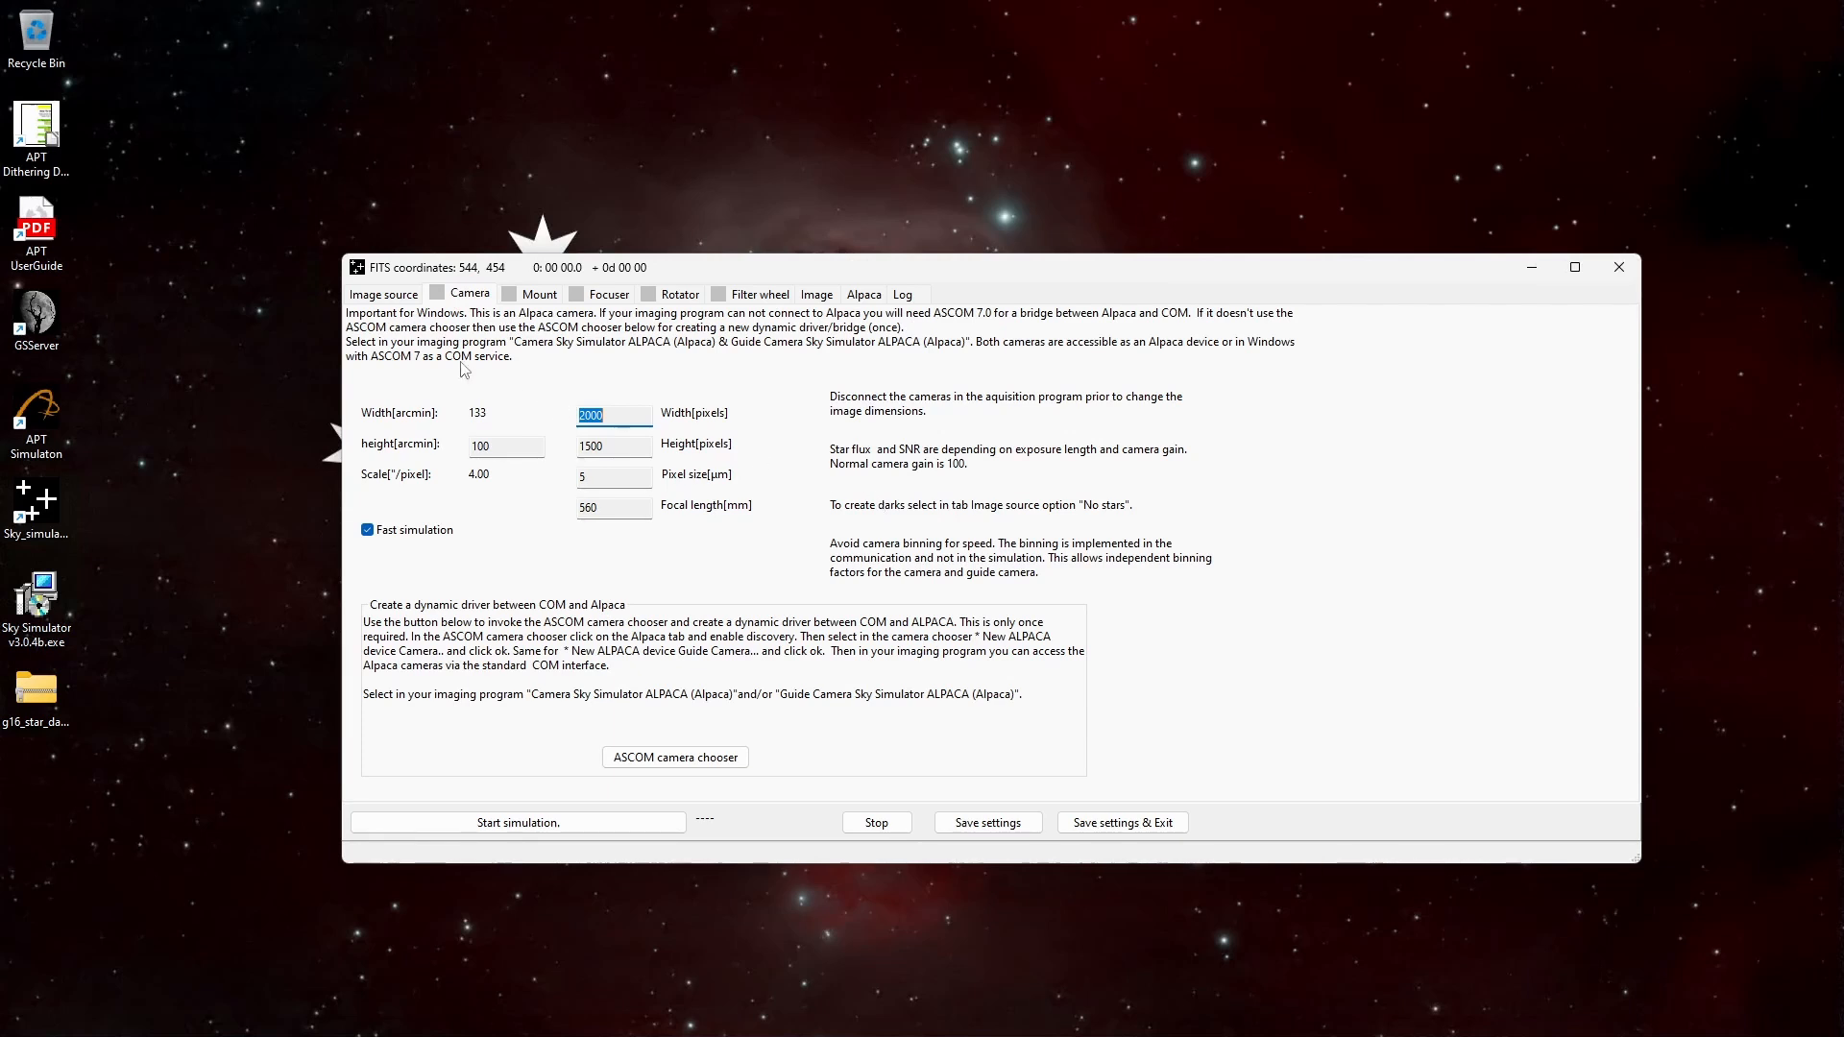
click(389, 295)
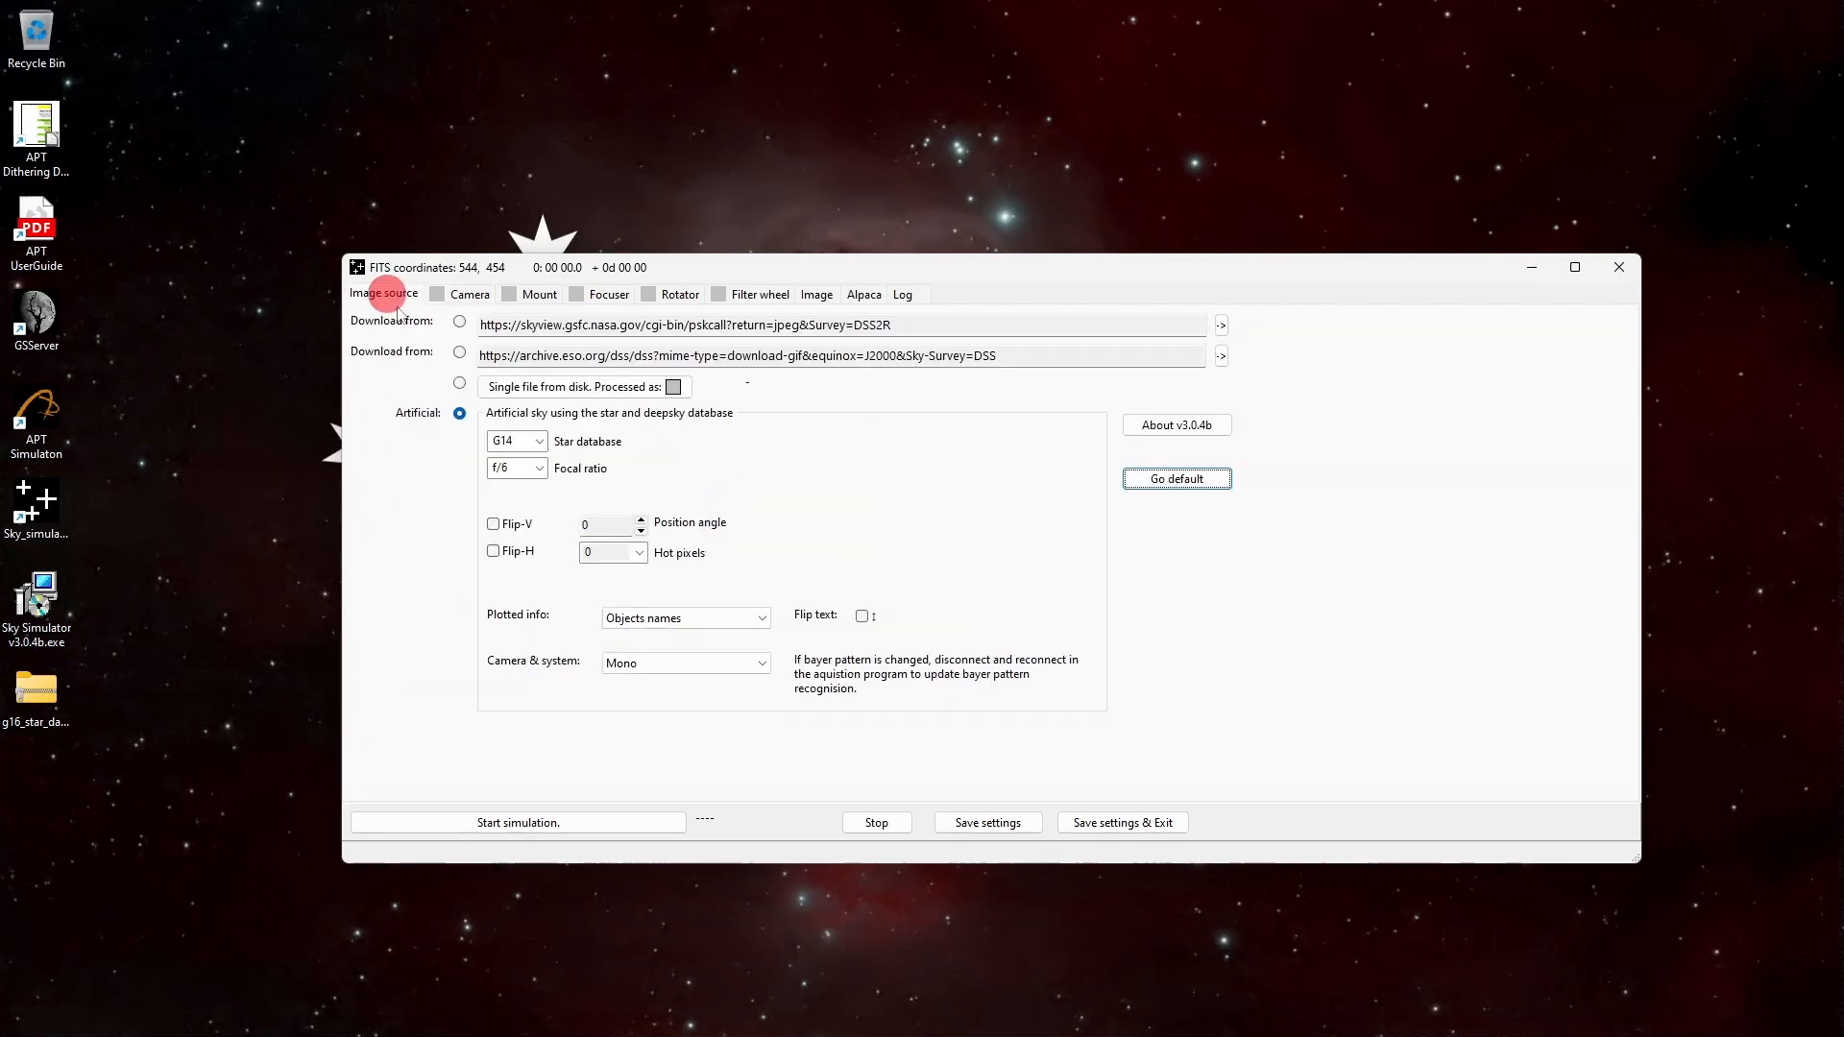
click(459, 321)
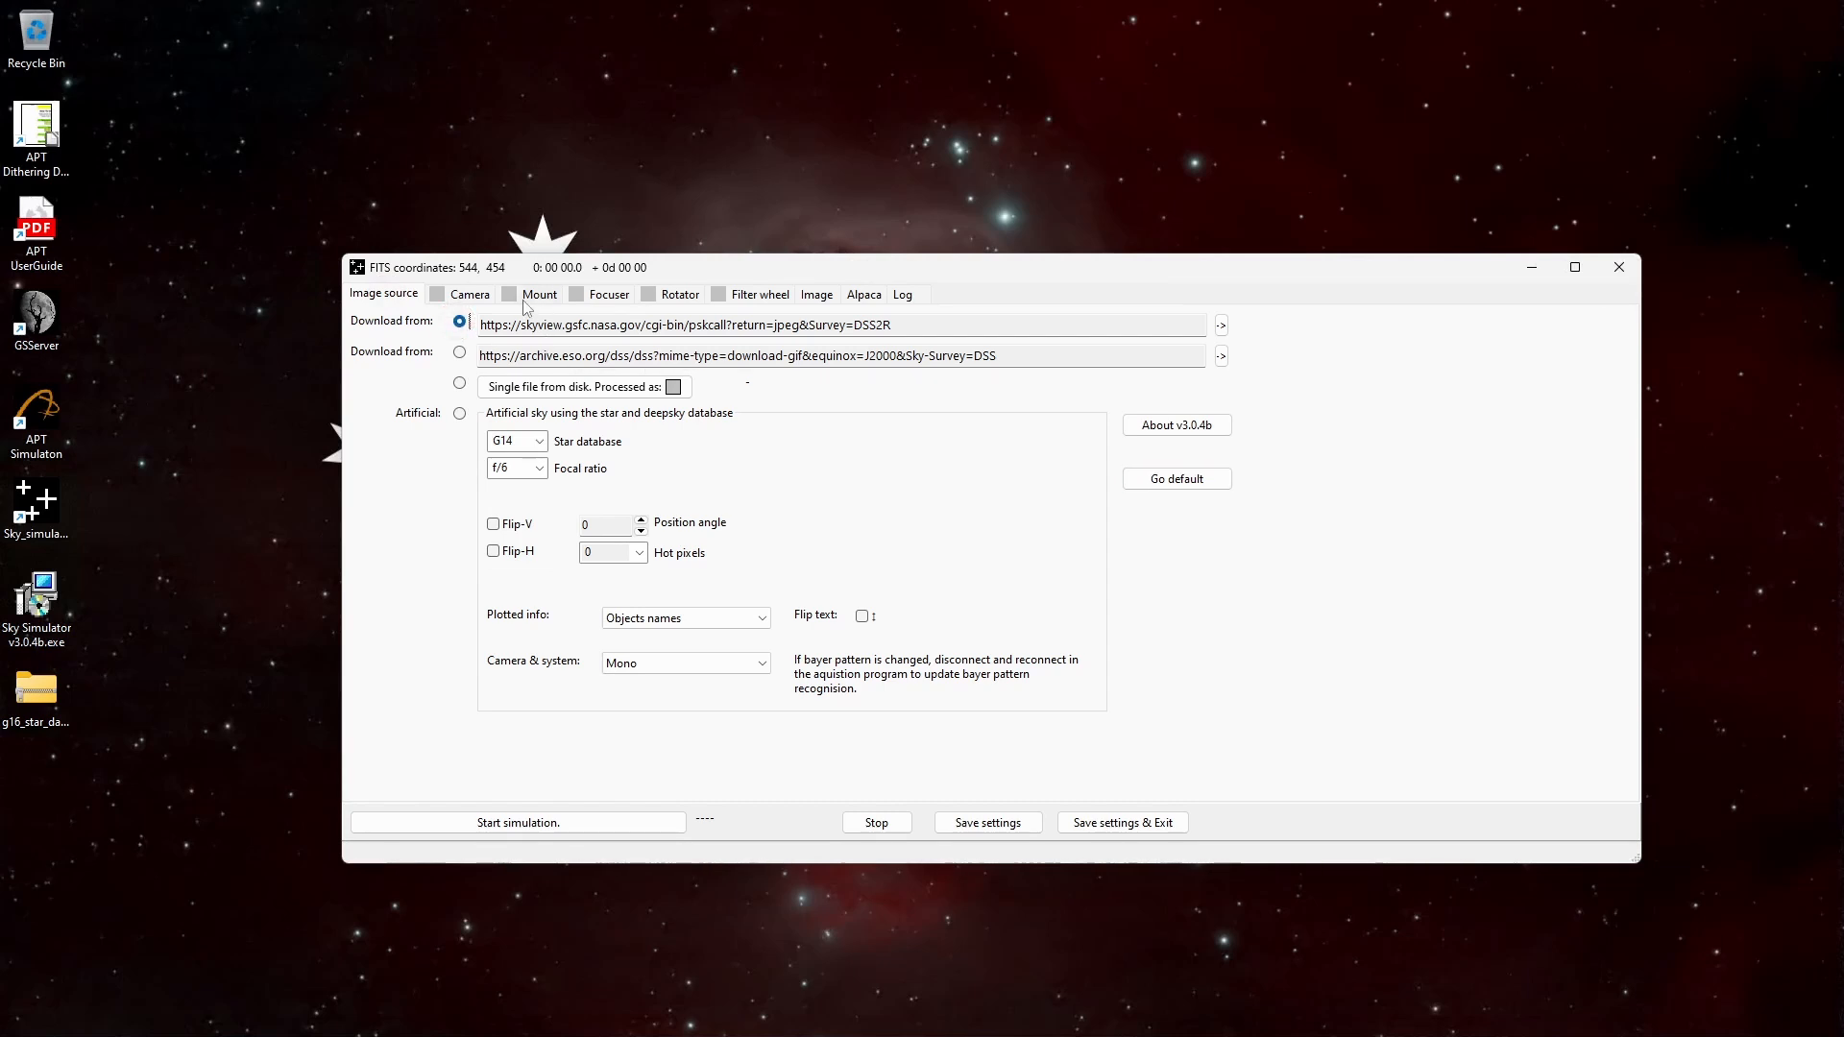
click(470, 294)
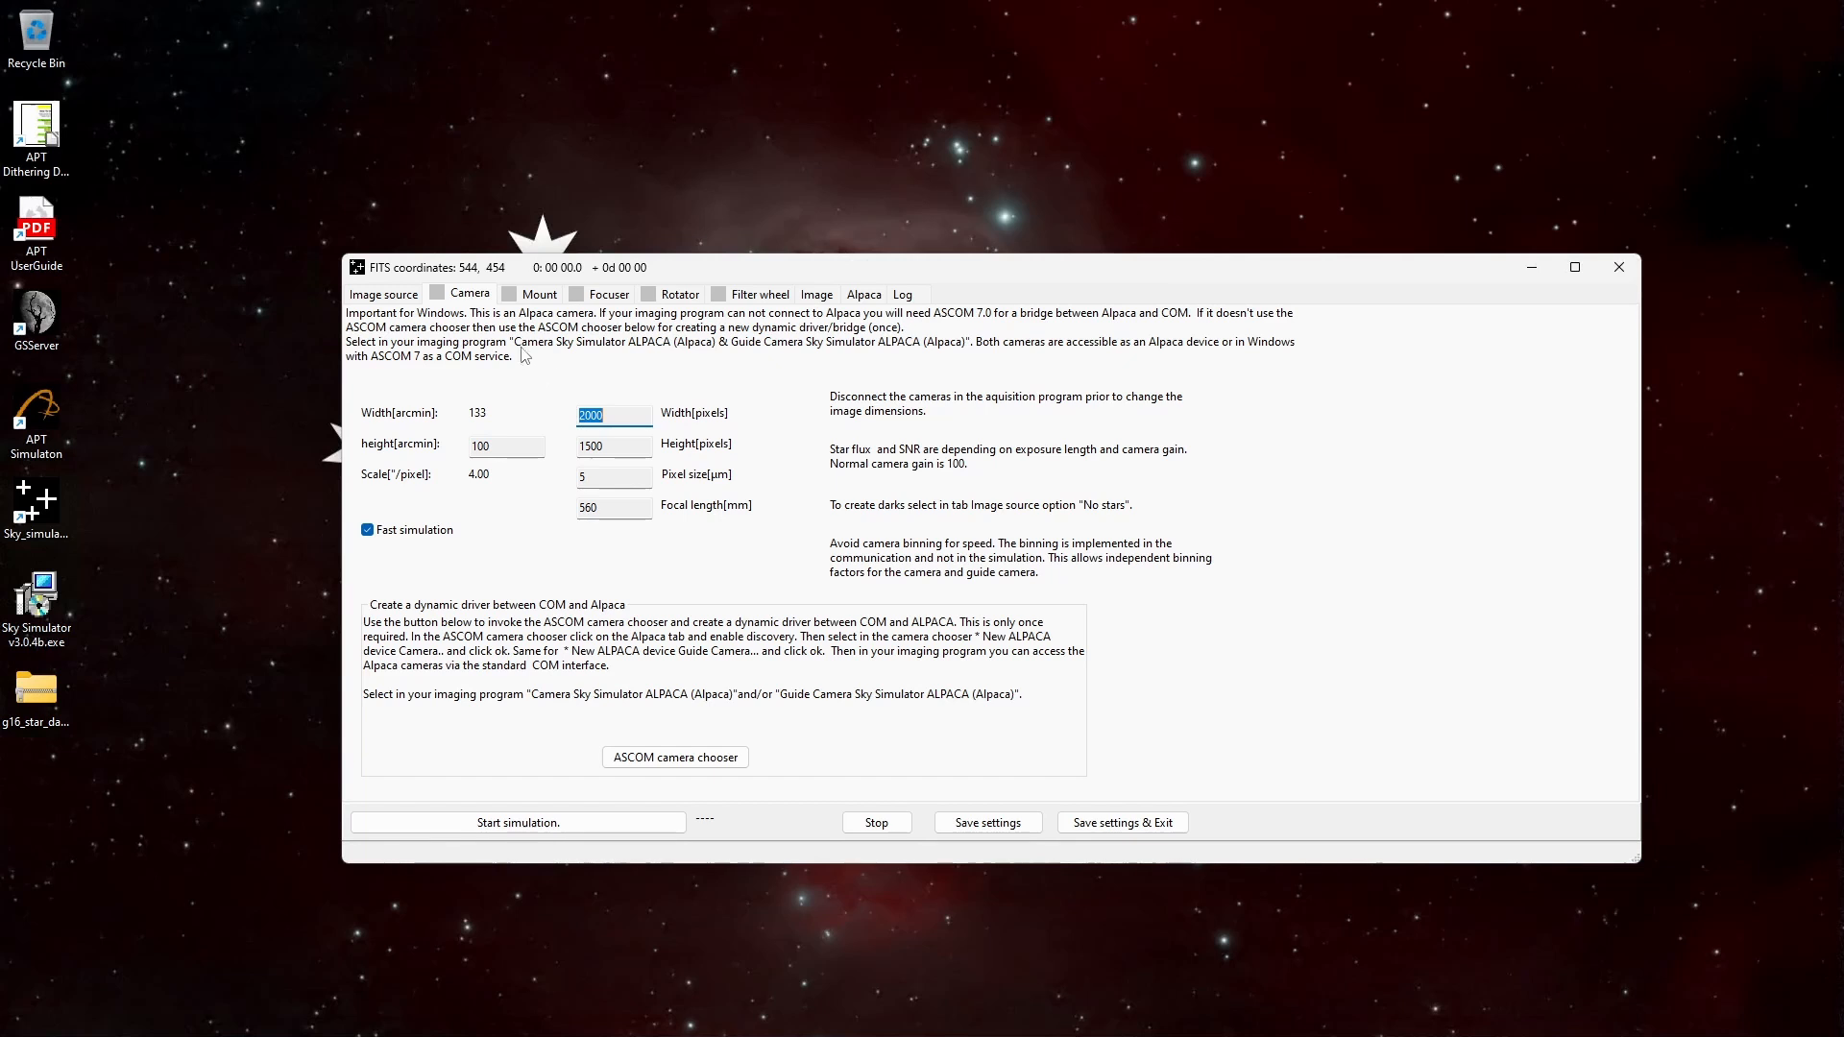
click(398, 296)
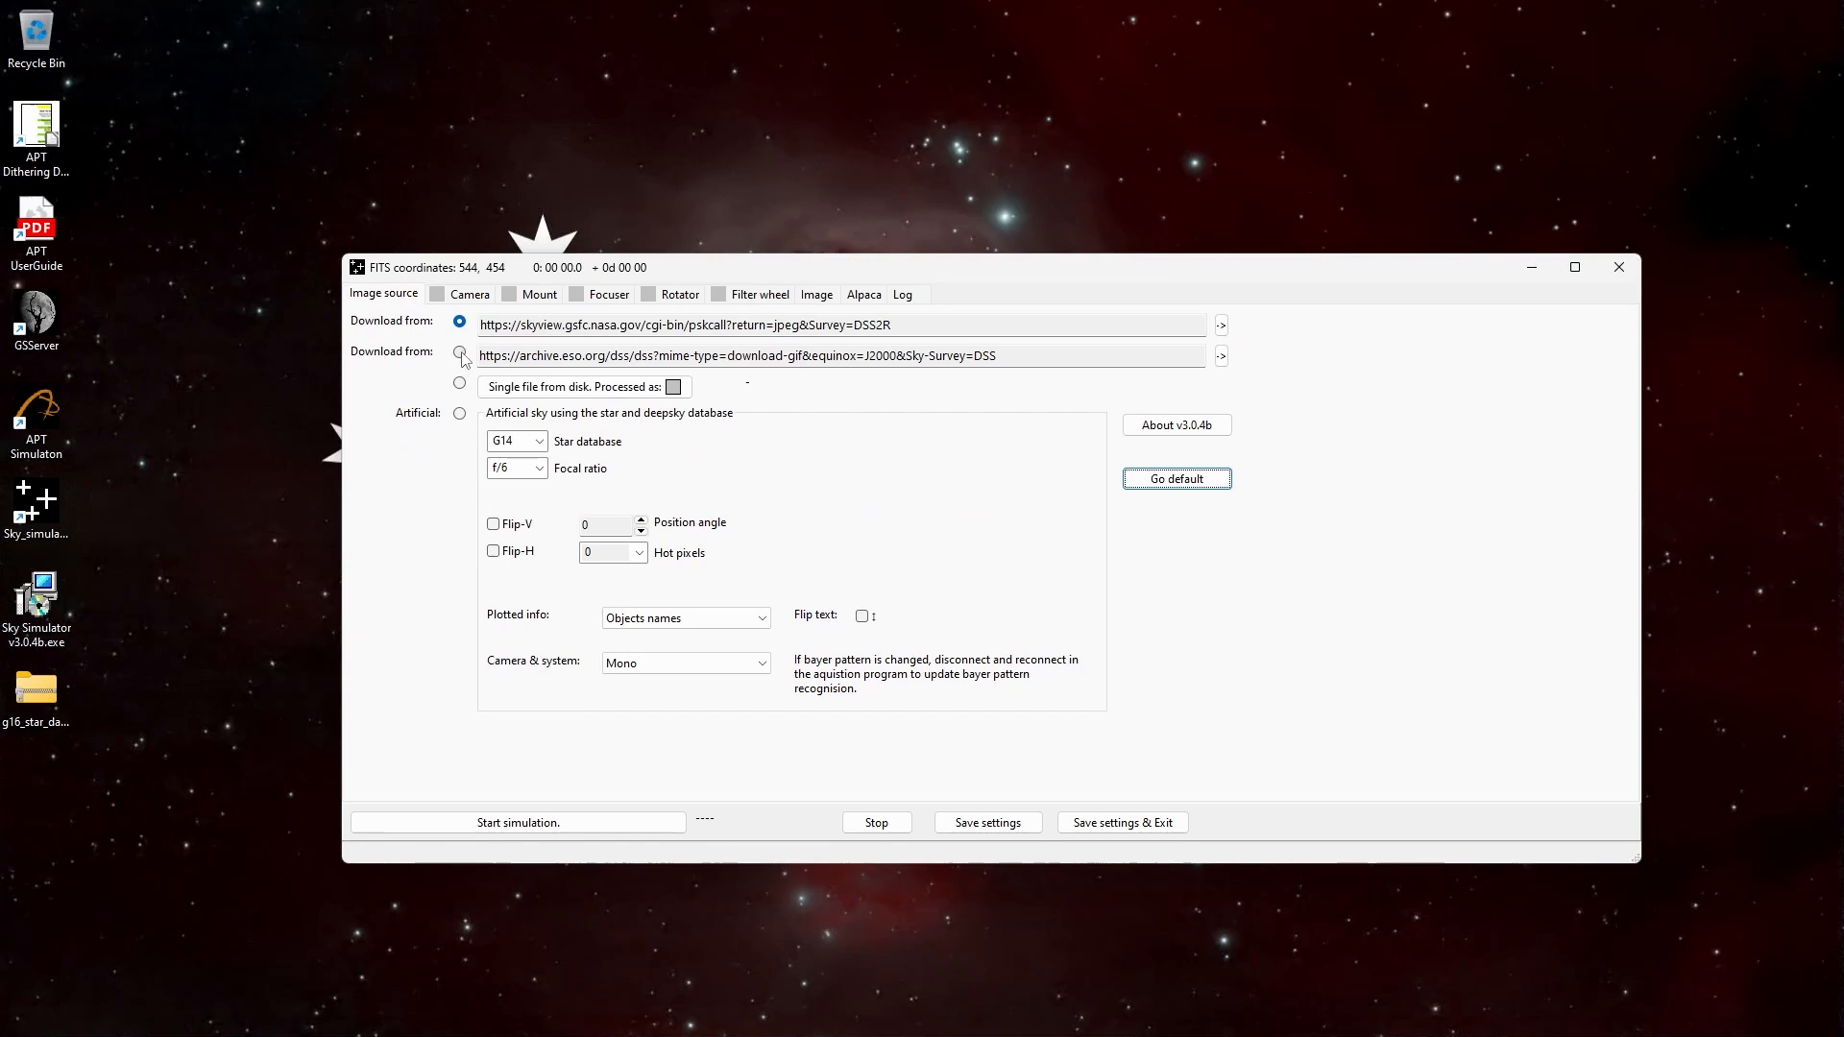
click(460, 353)
click(470, 294)
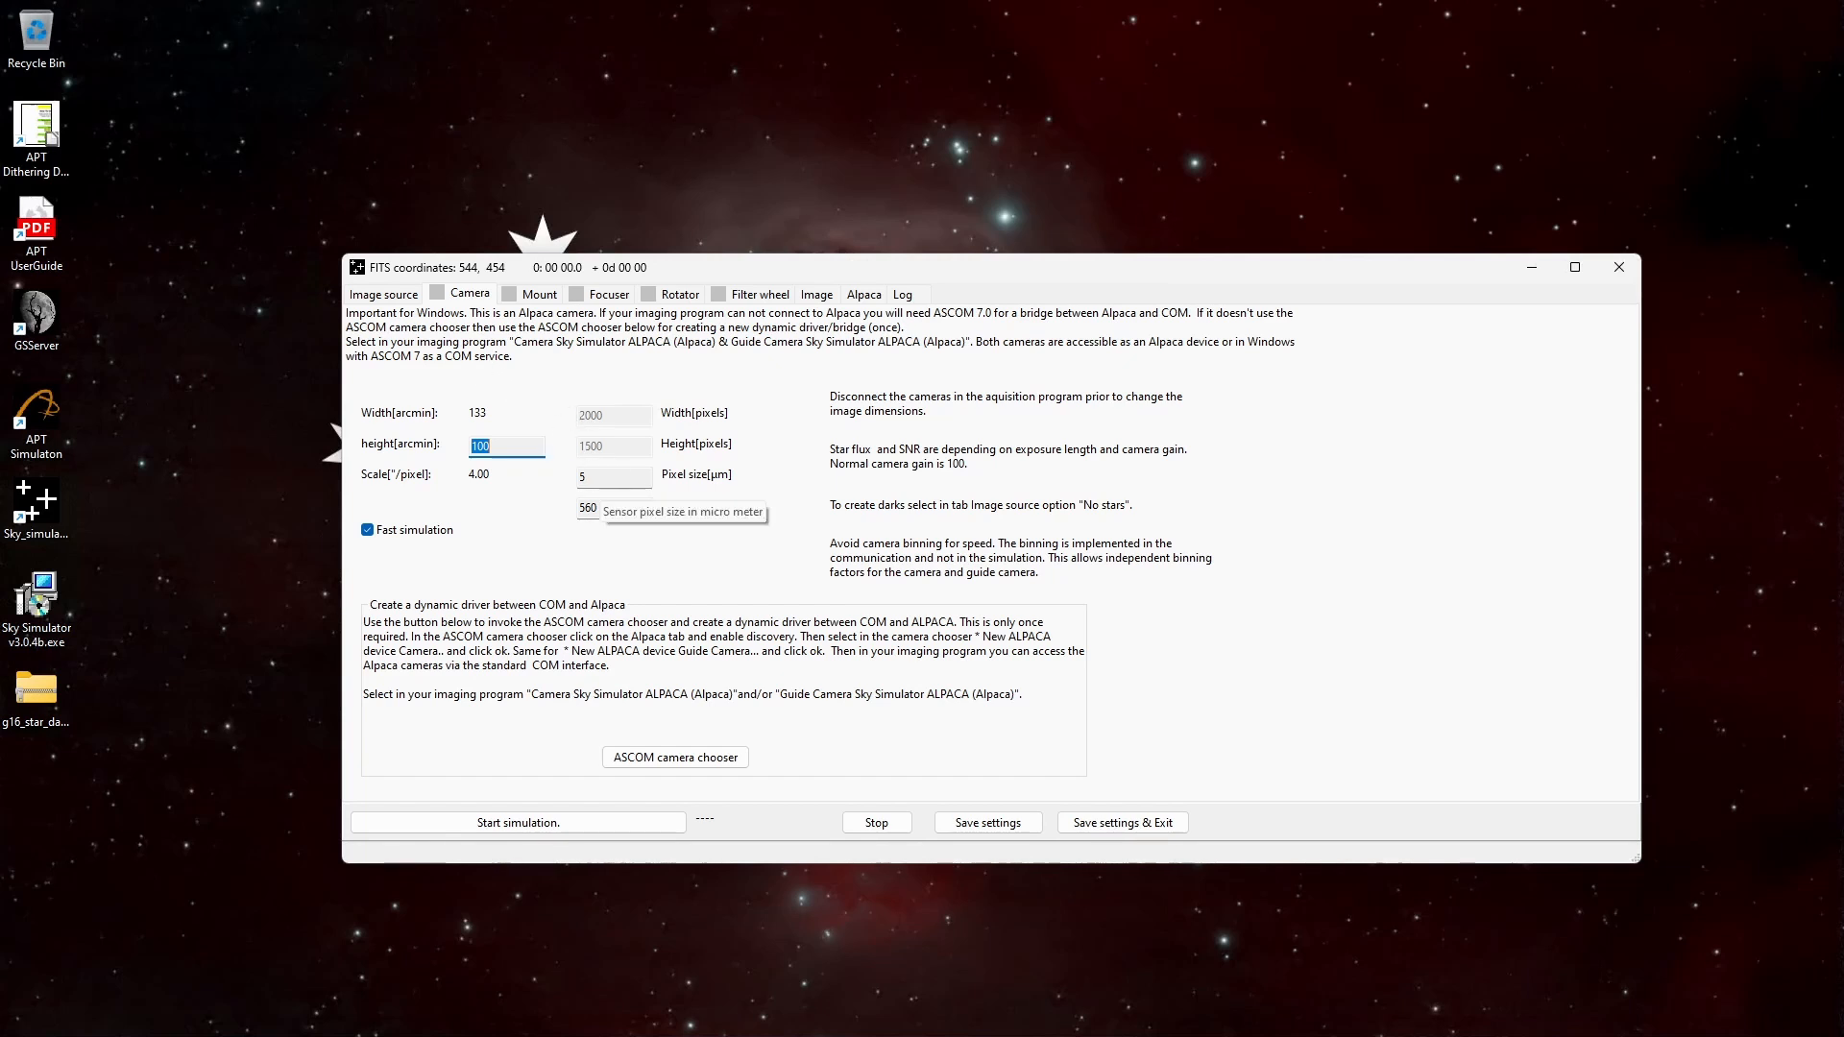
click(389, 296)
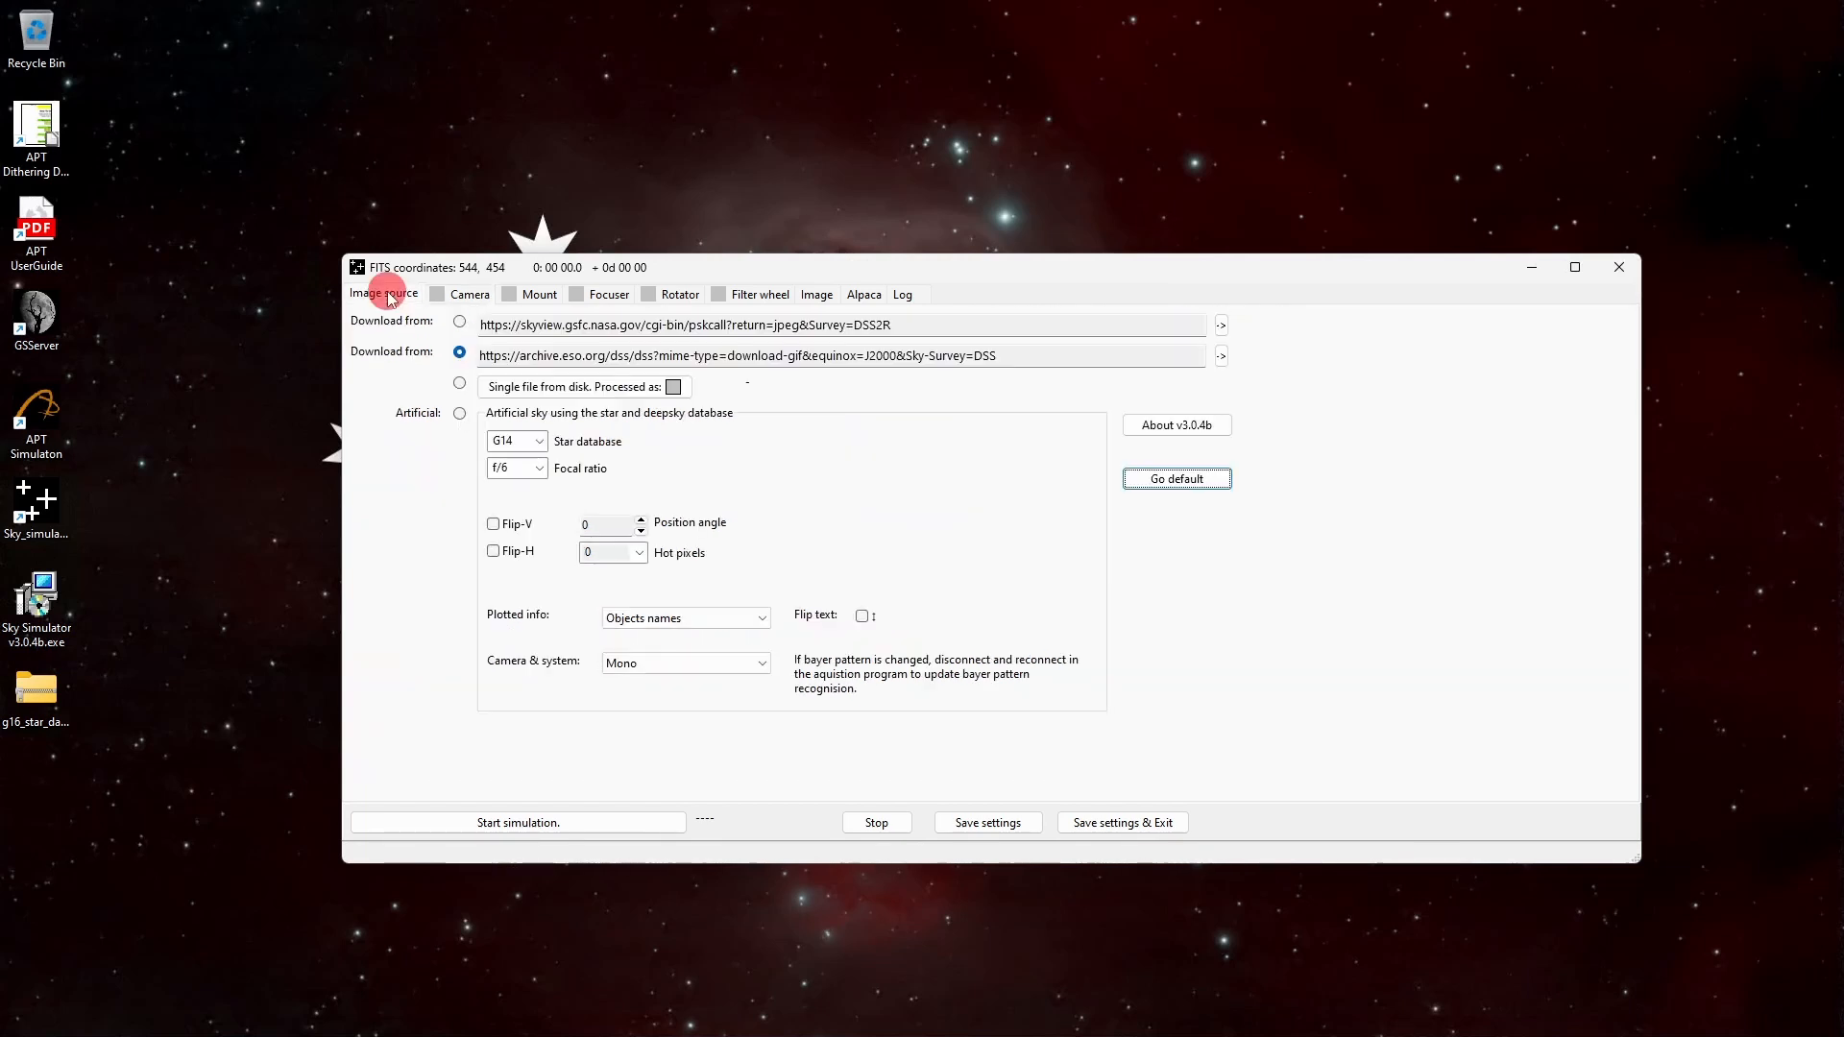
click(459, 415)
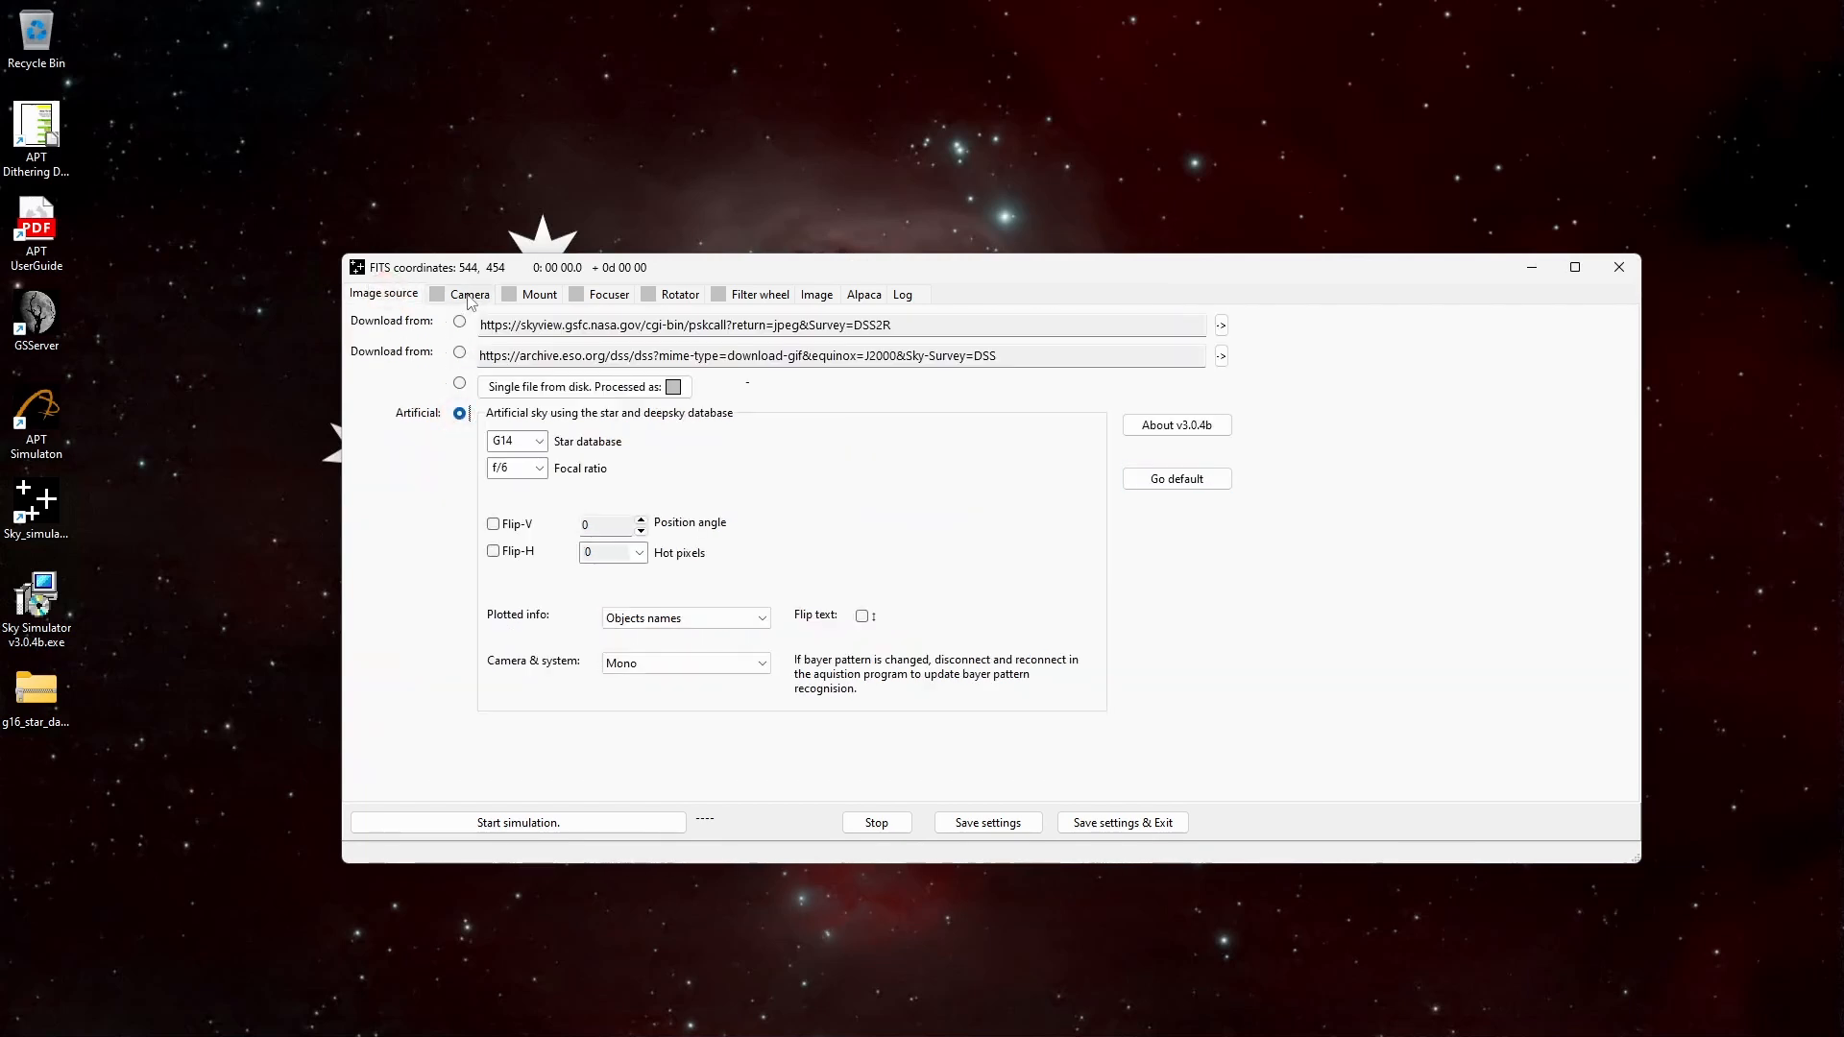
- Set the simulated camera's image dimensions to 4144 pixels wide and 2822 pixels high
click(467, 294)
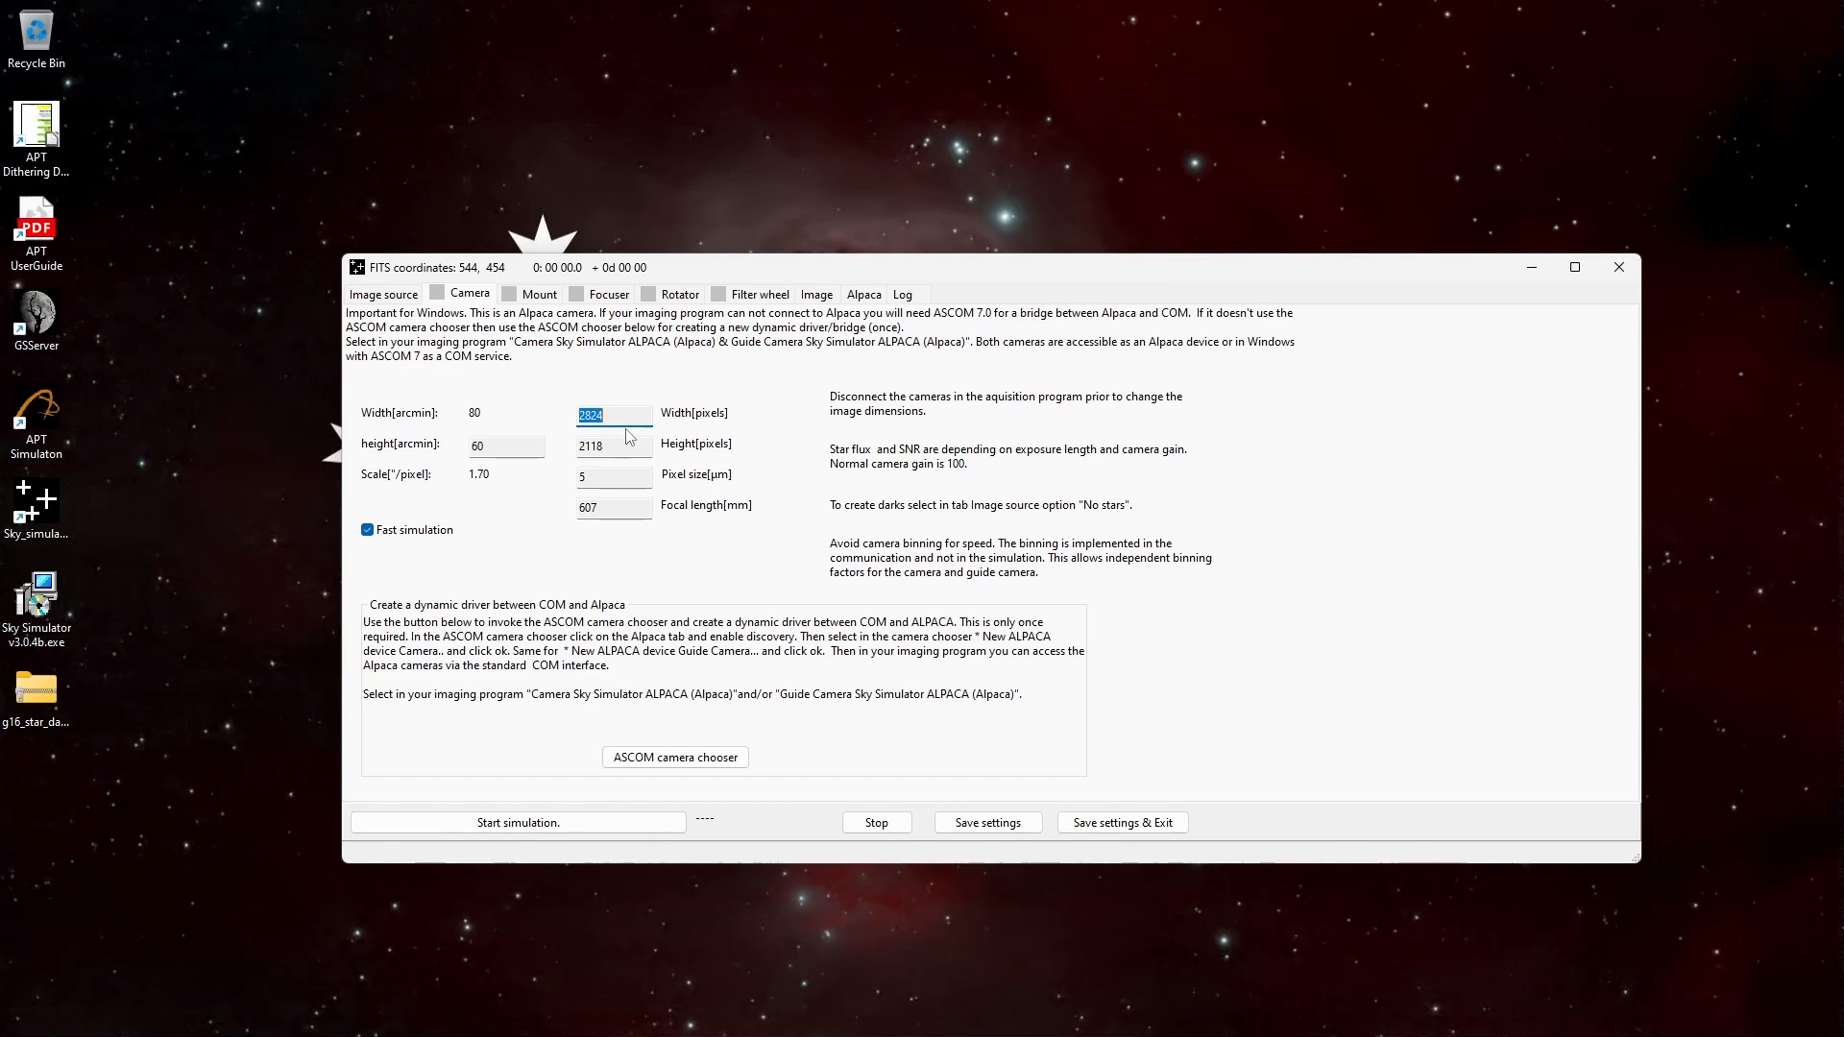
text(4144)
key(Tab)
text(2822)
key(Tab)
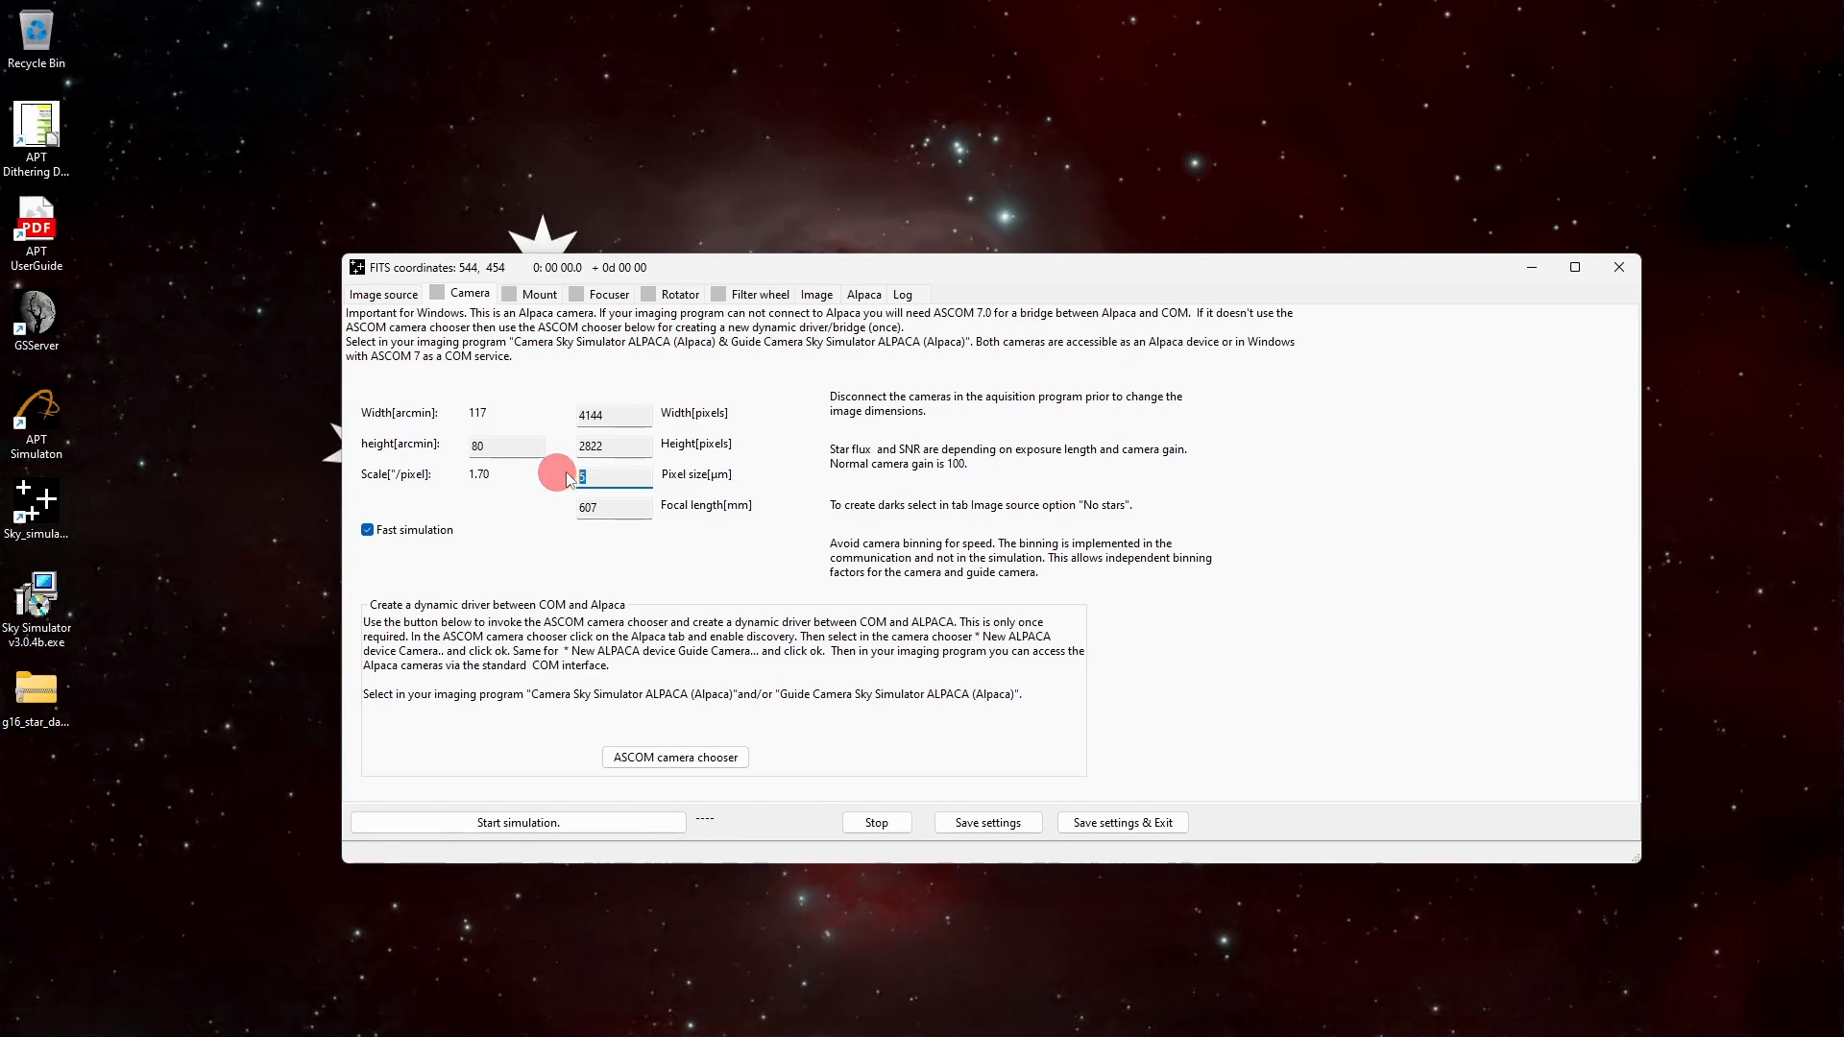
- Set the simulated camera's pixel size to 4.63 µm and the focal length to 360 mm
text(4.63)
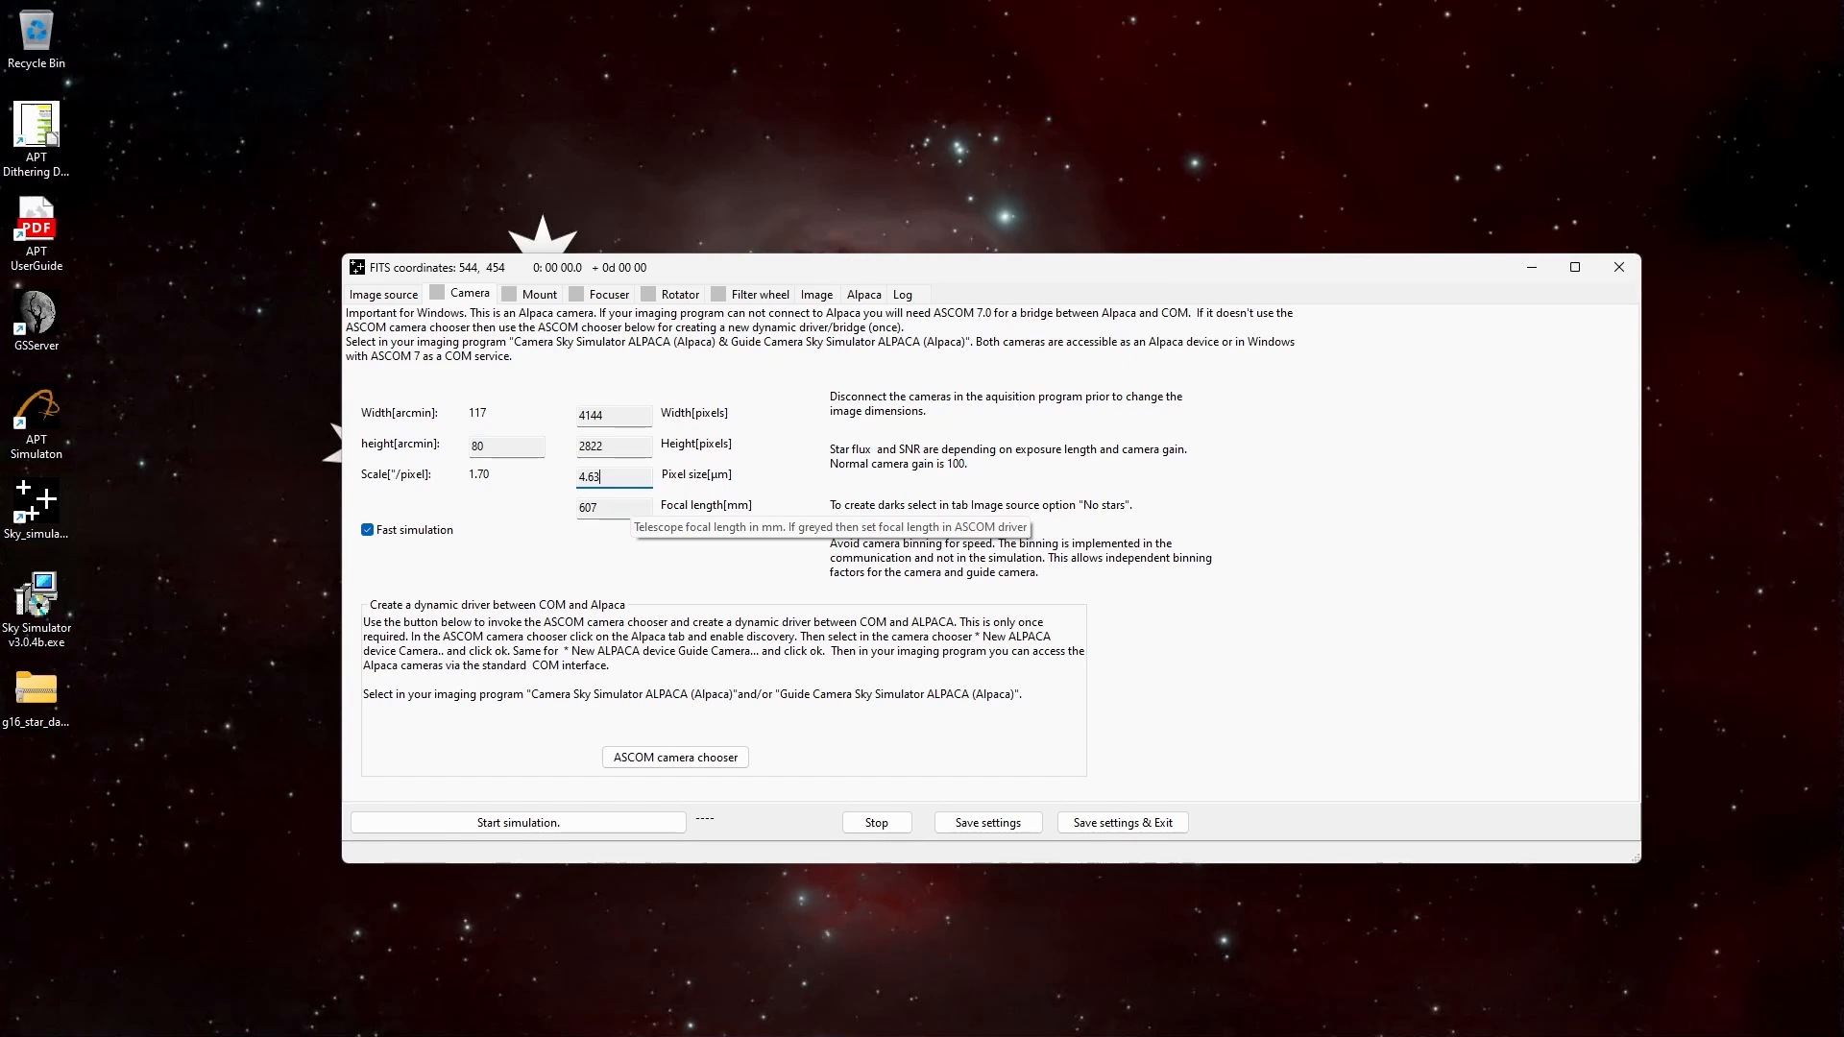
click(613, 512)
drag(612, 513, 567, 515)
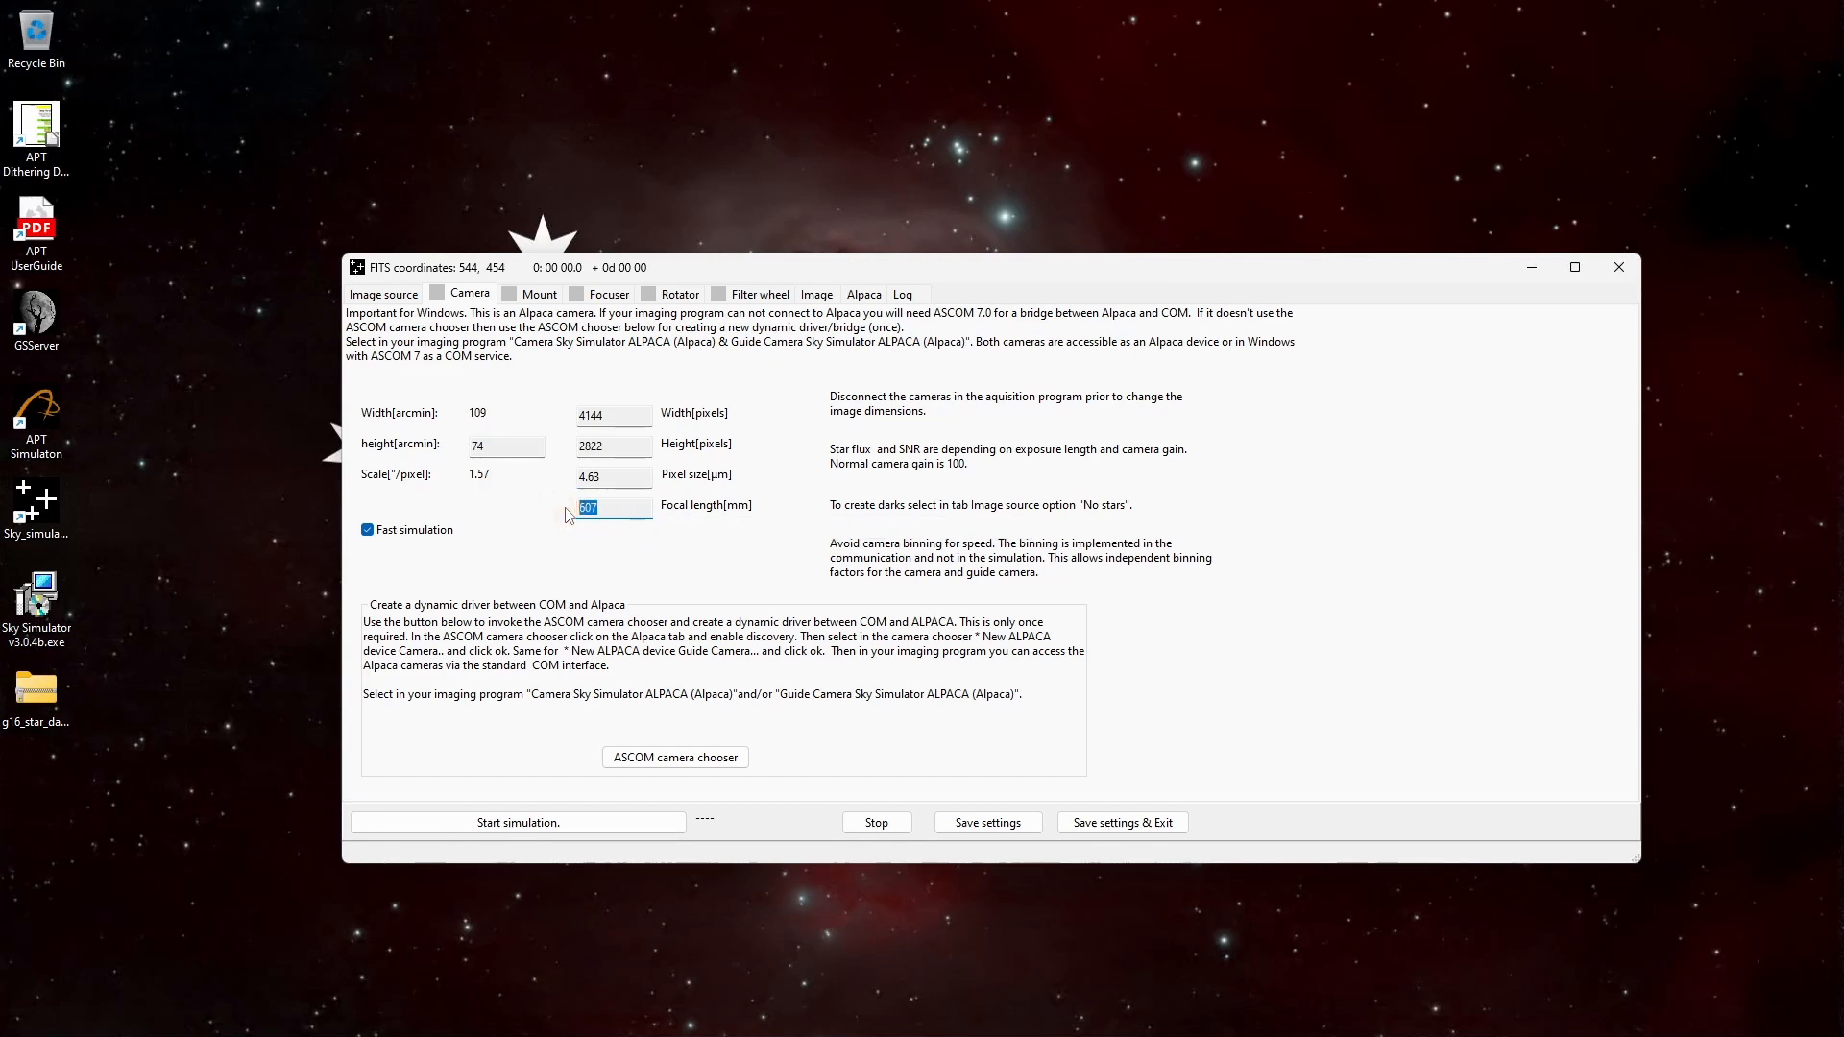
text(360)
click(478, 505)
click(634, 449)
click(533, 556)
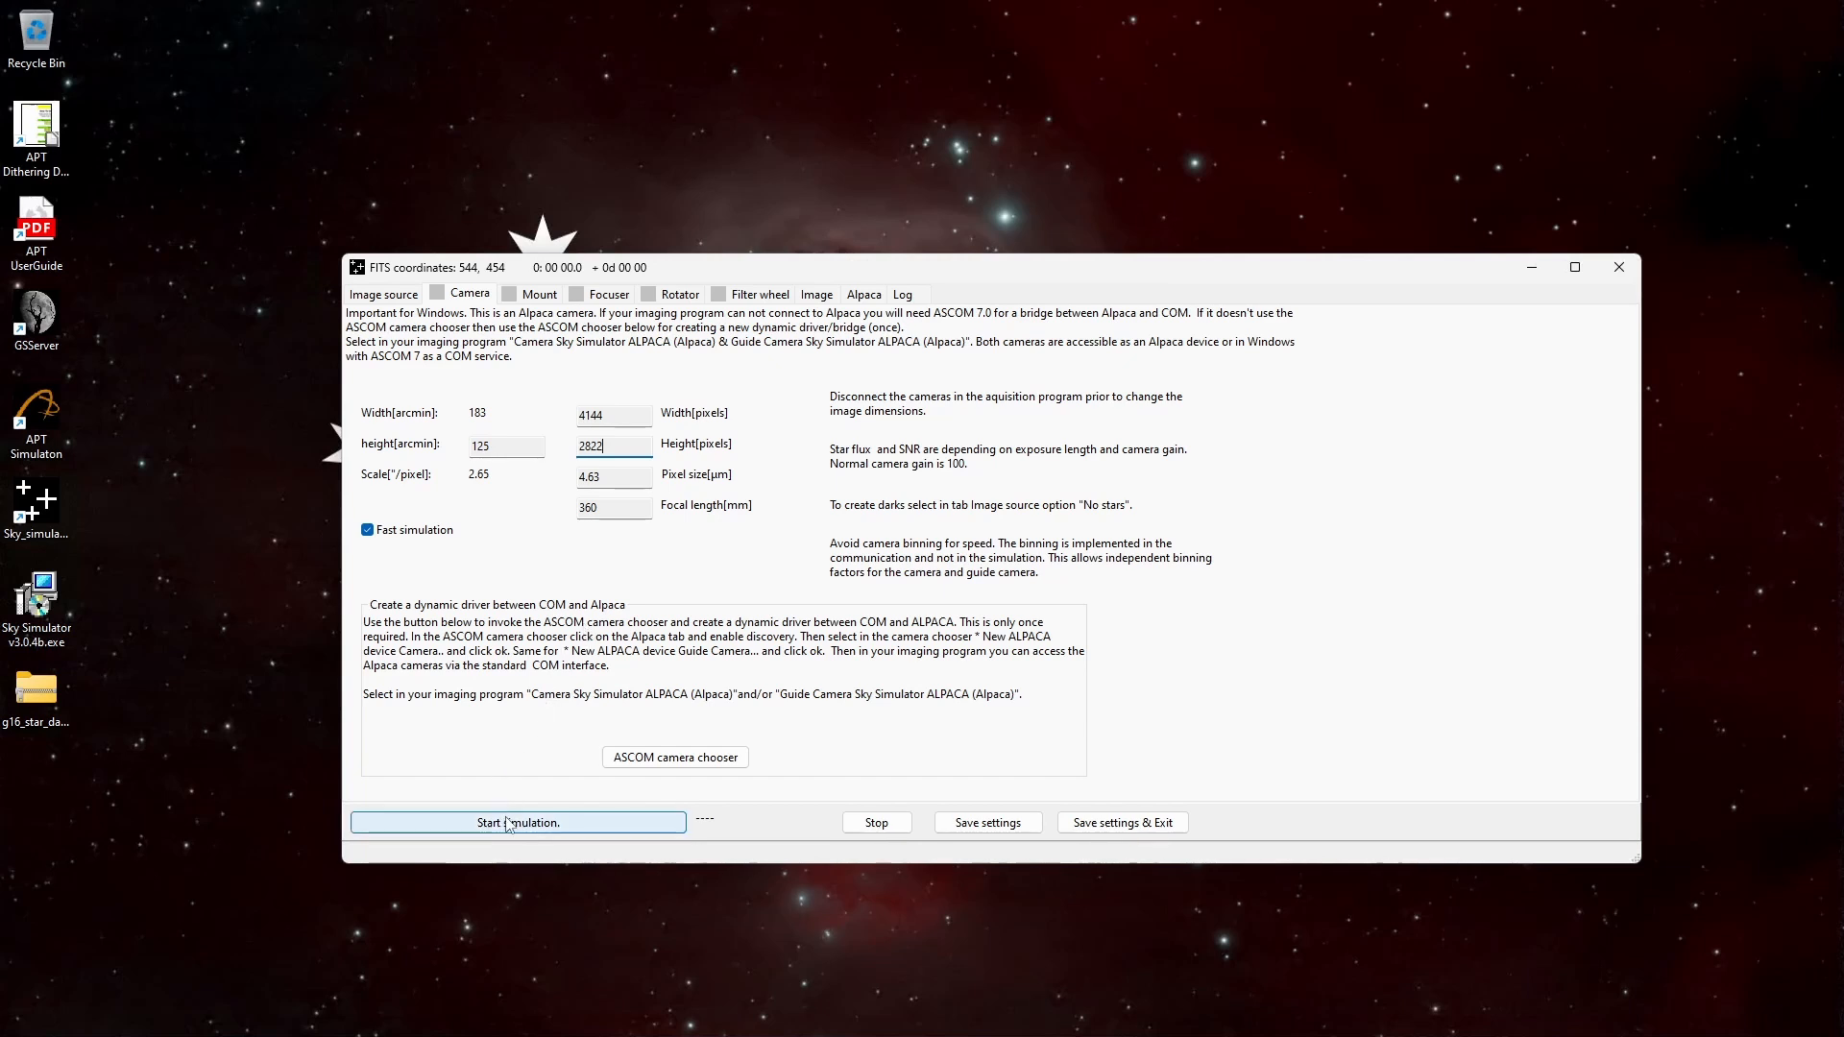
- Start the simulation and check the generated star image and the image source settings
click(546, 826)
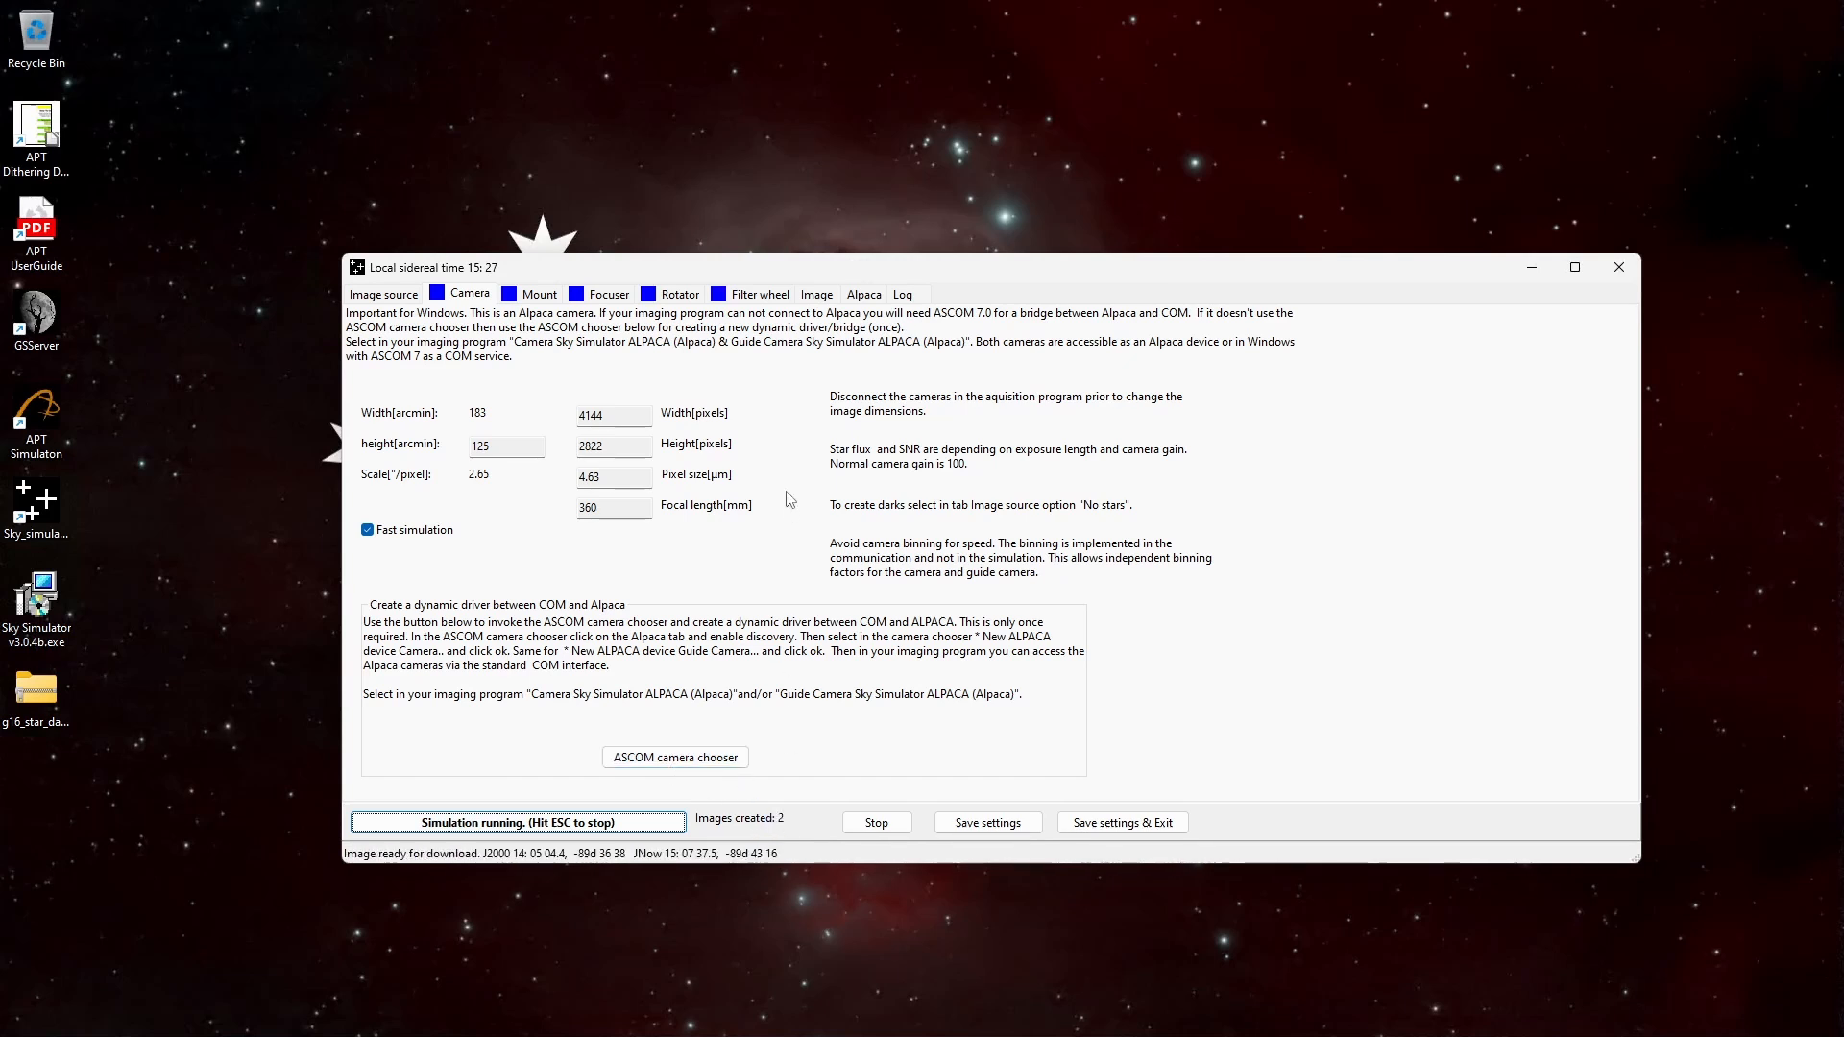
click(818, 294)
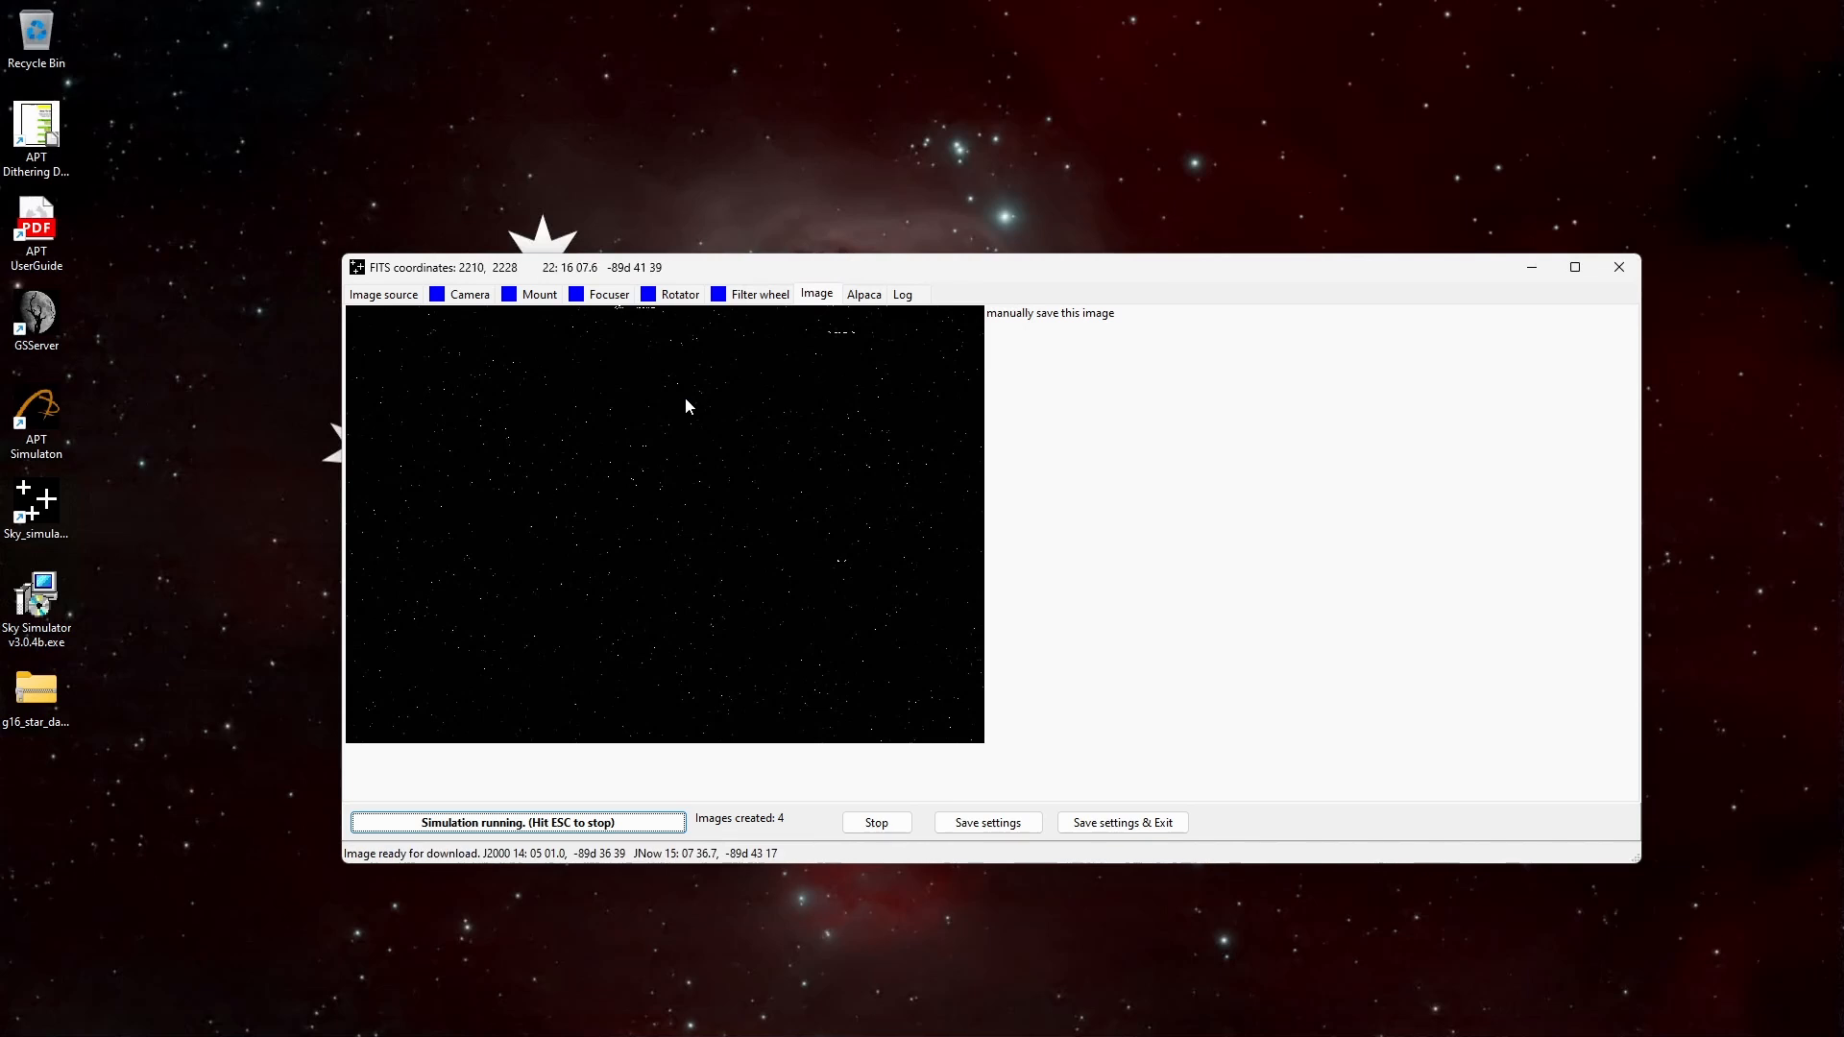
click(398, 293)
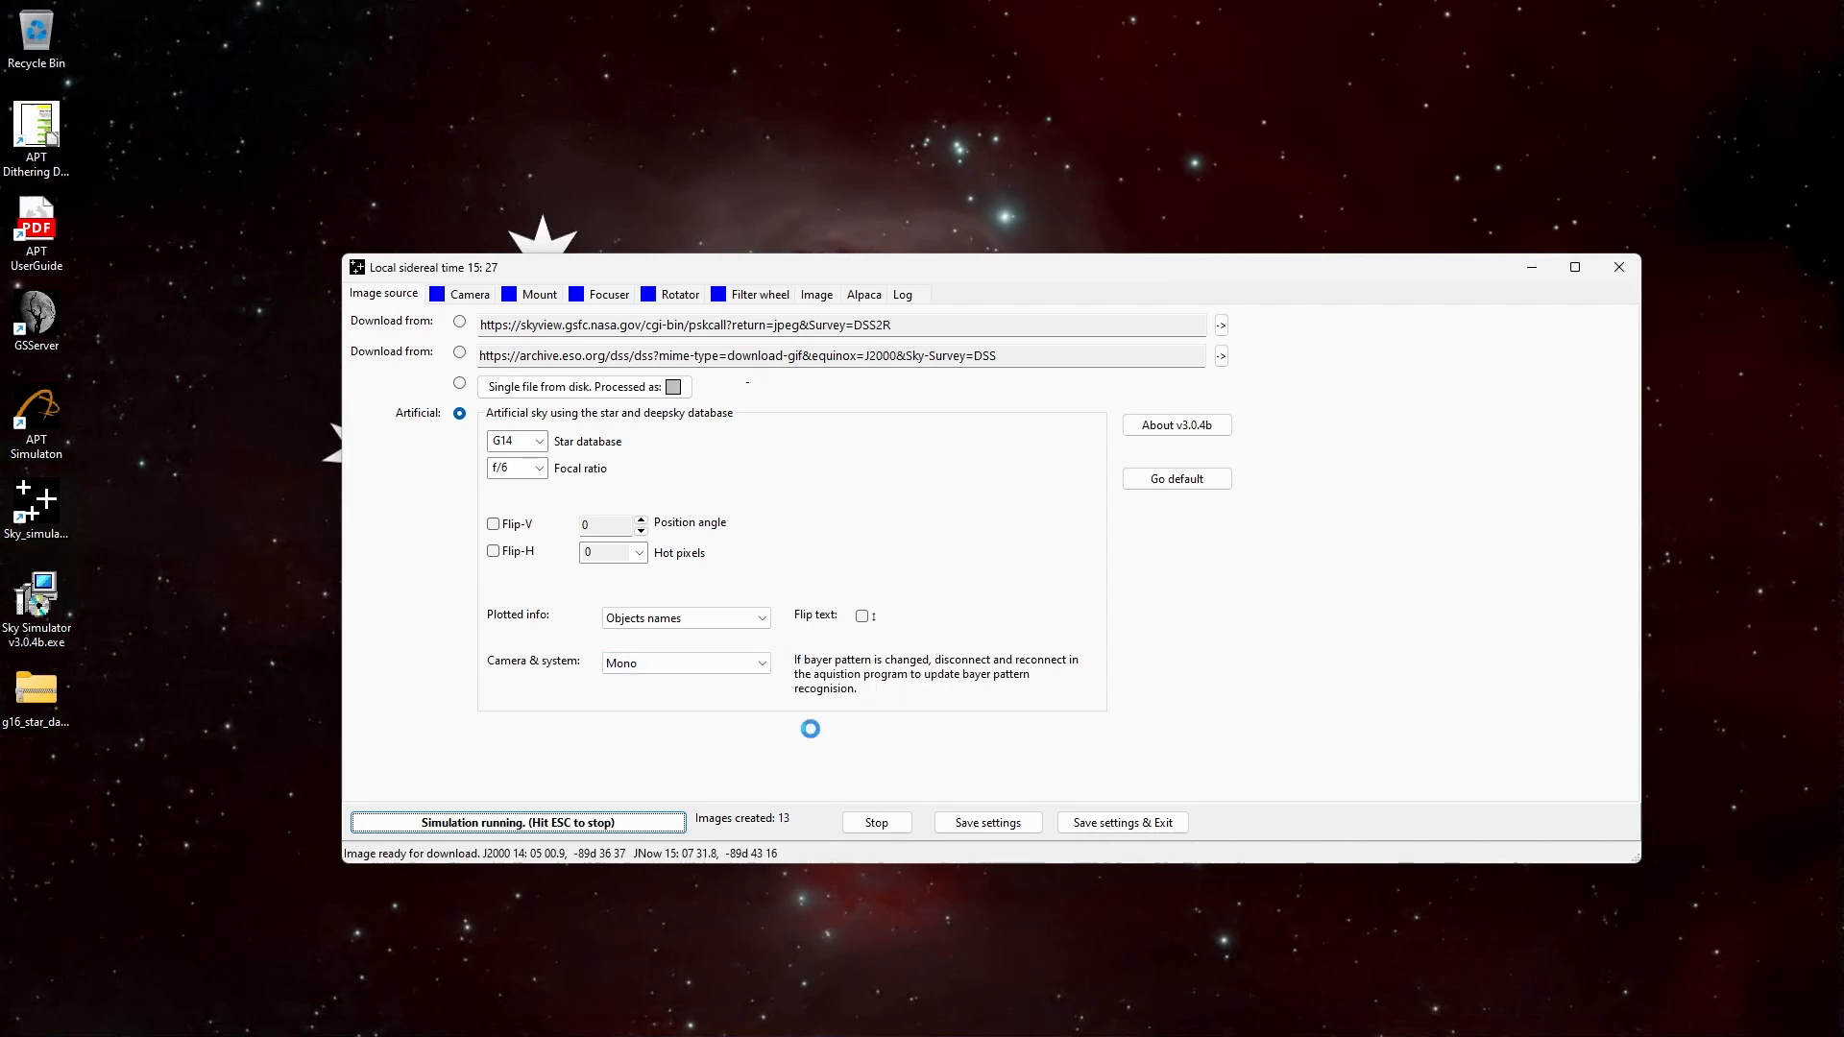
- Open the ASCOM camera chooser from the camera settings and enable Alpaca discovery
click(461, 296)
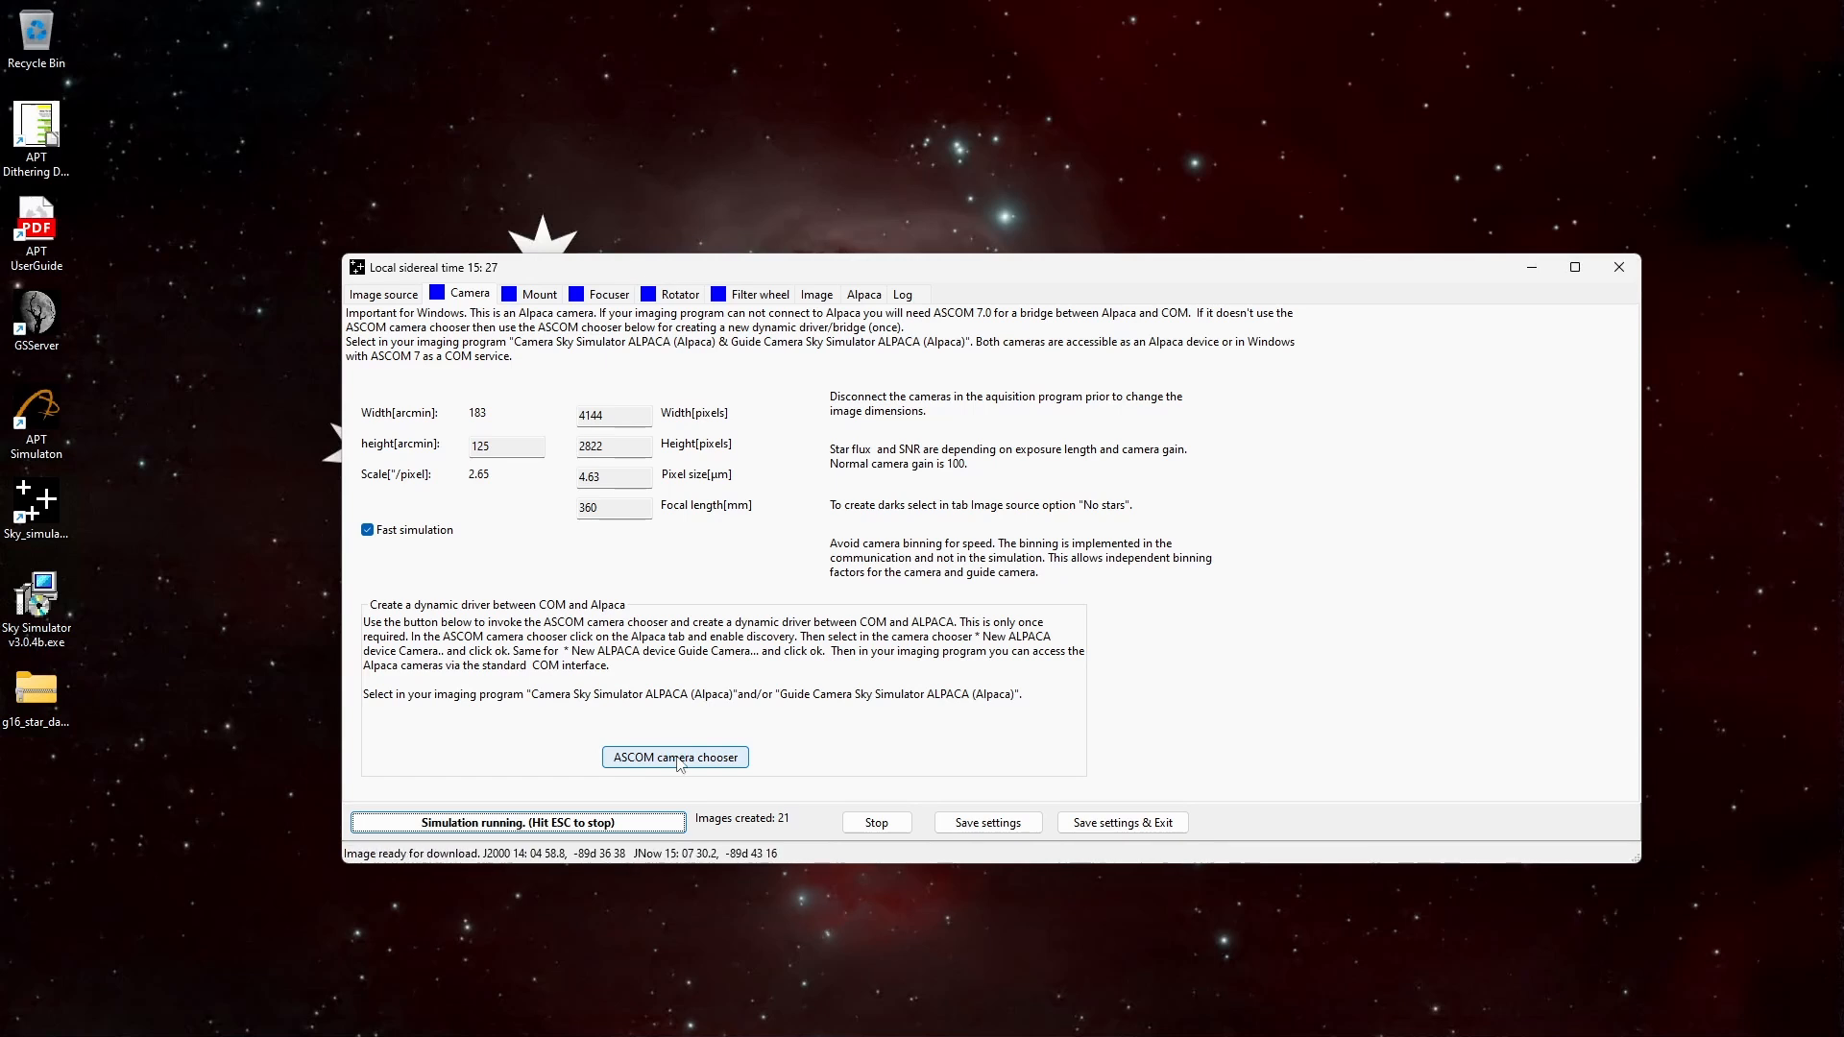
click(678, 759)
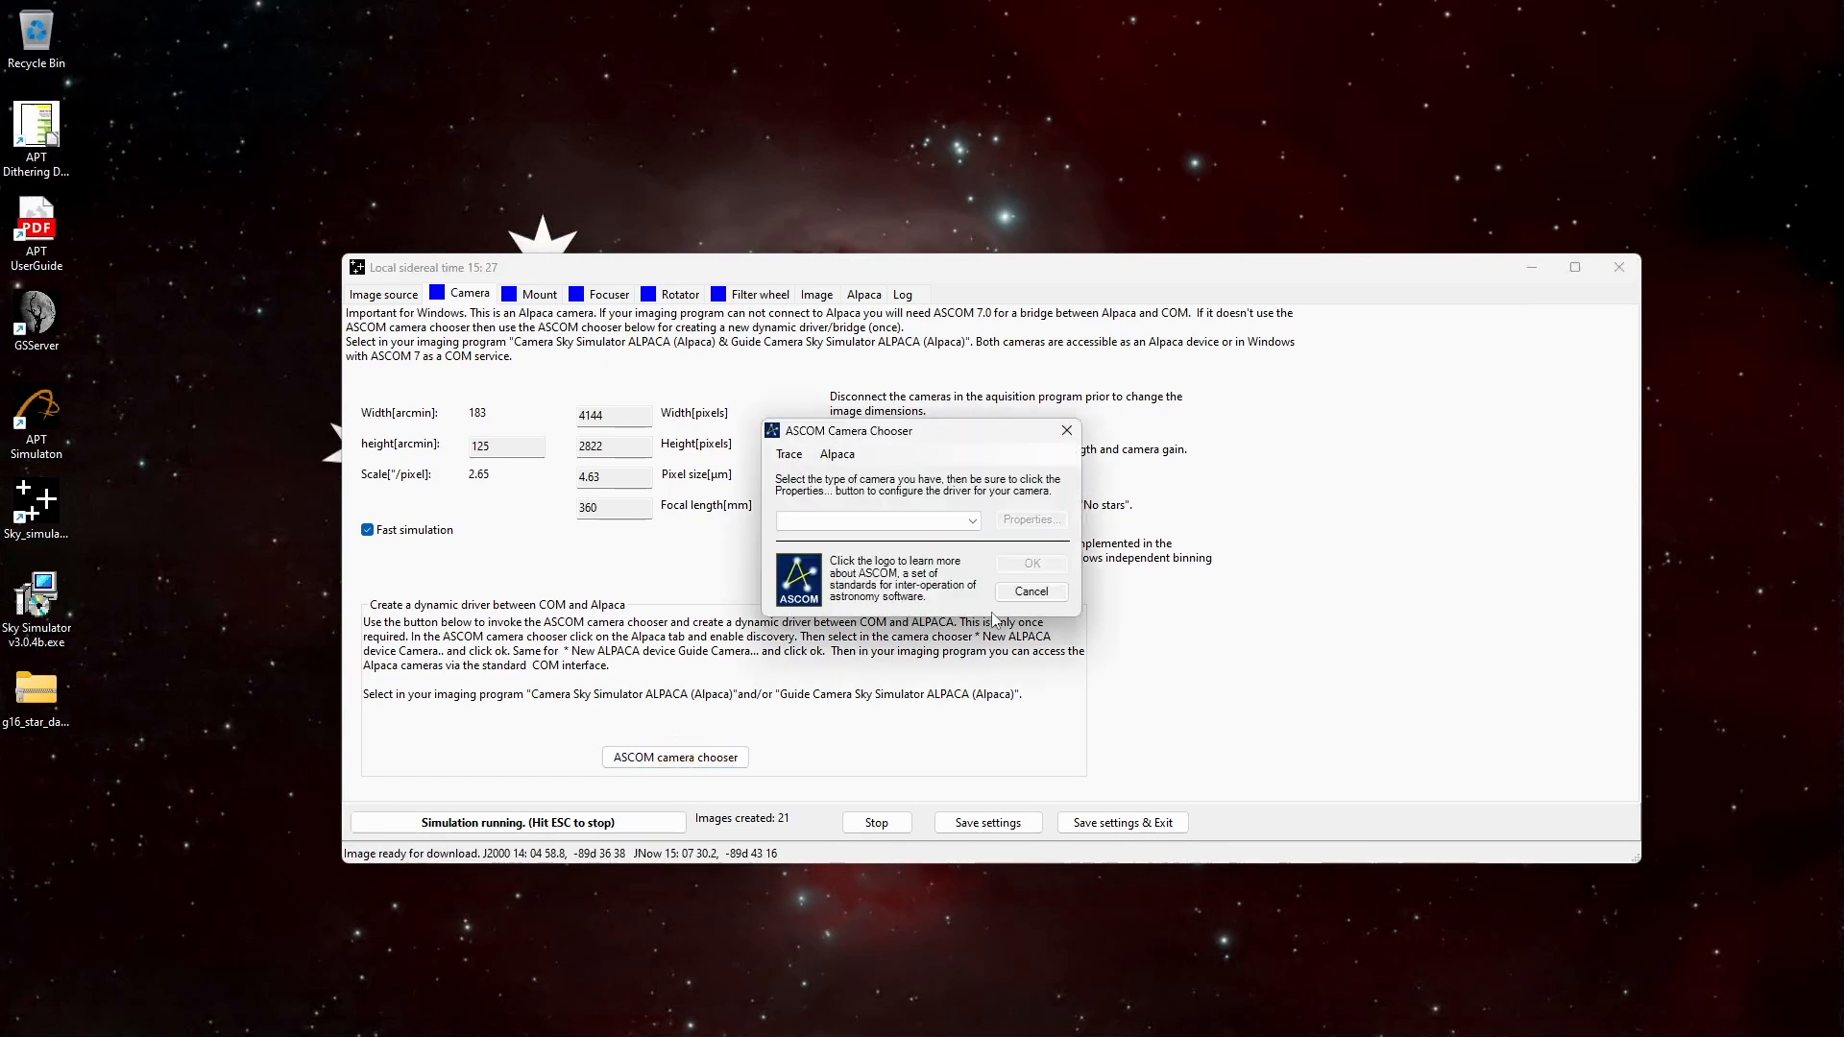
click(850, 459)
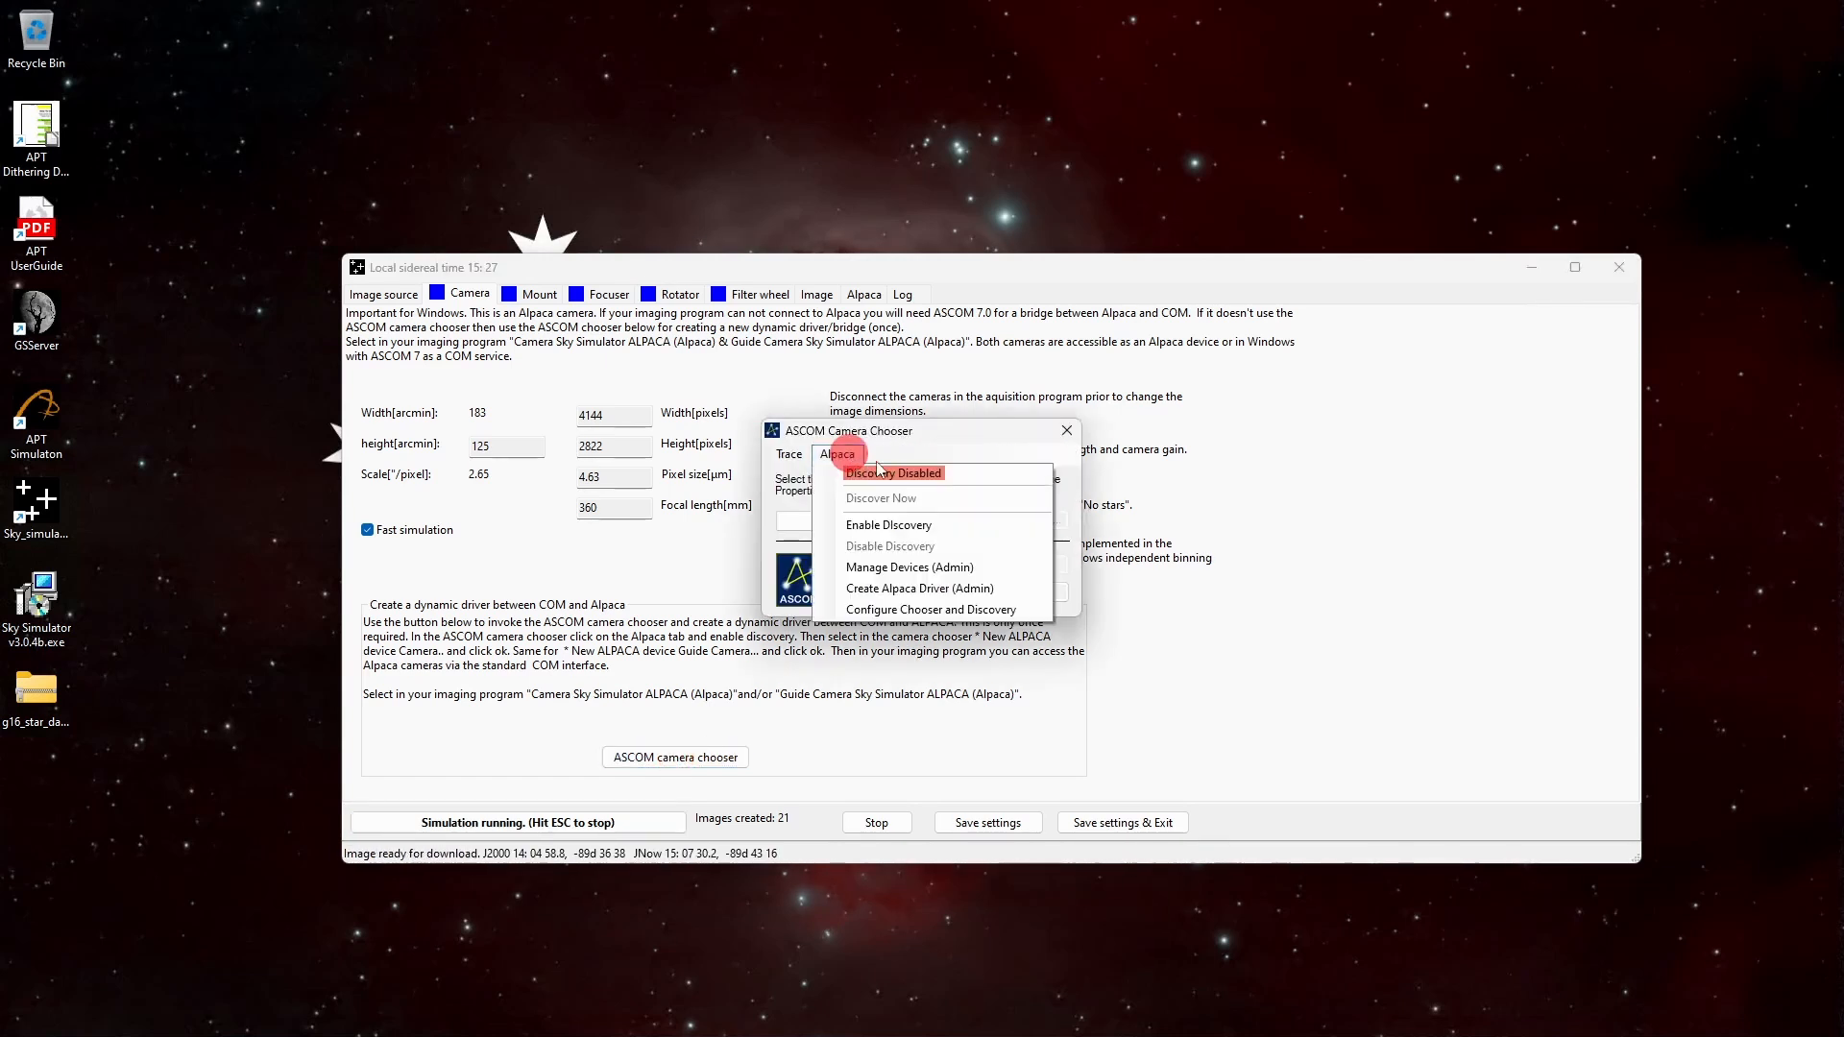
click(920, 535)
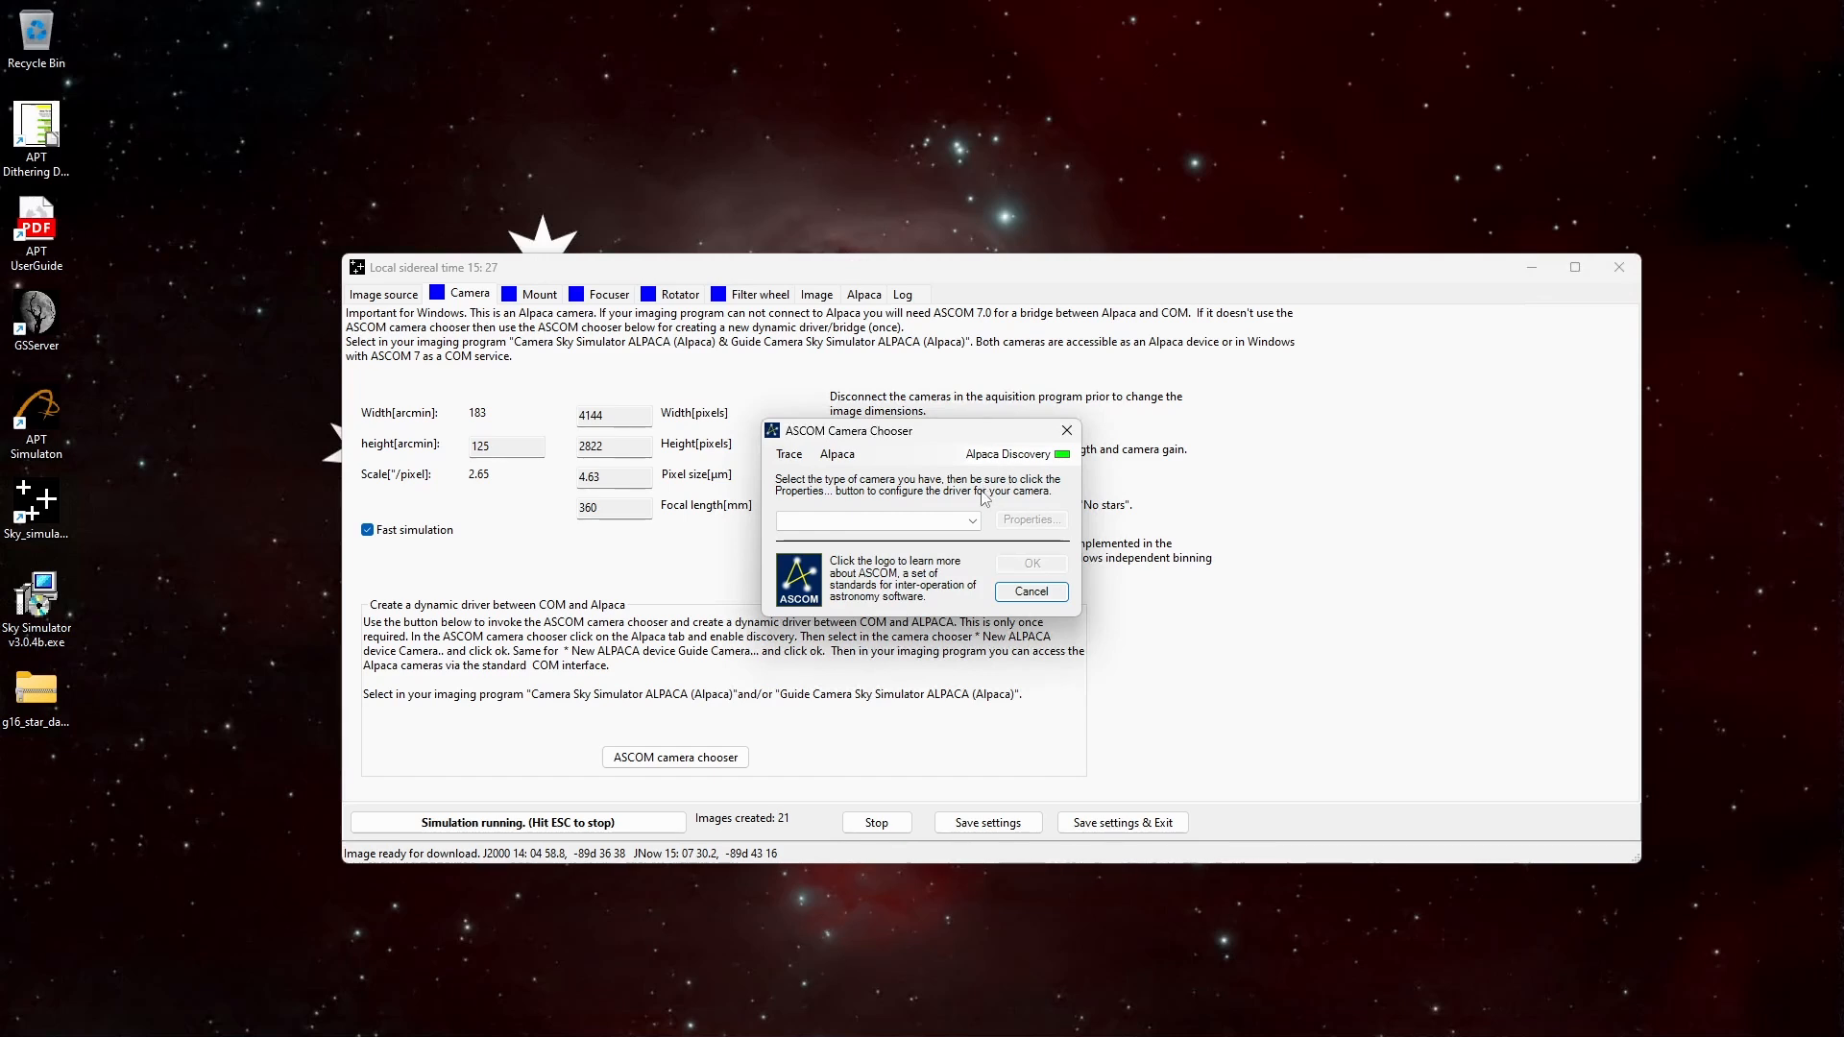
- Create a dynamic driver for the new Alpaca Guide Camera Sky Simulator device, allowing ASCOM Platform to make changes
click(976, 523)
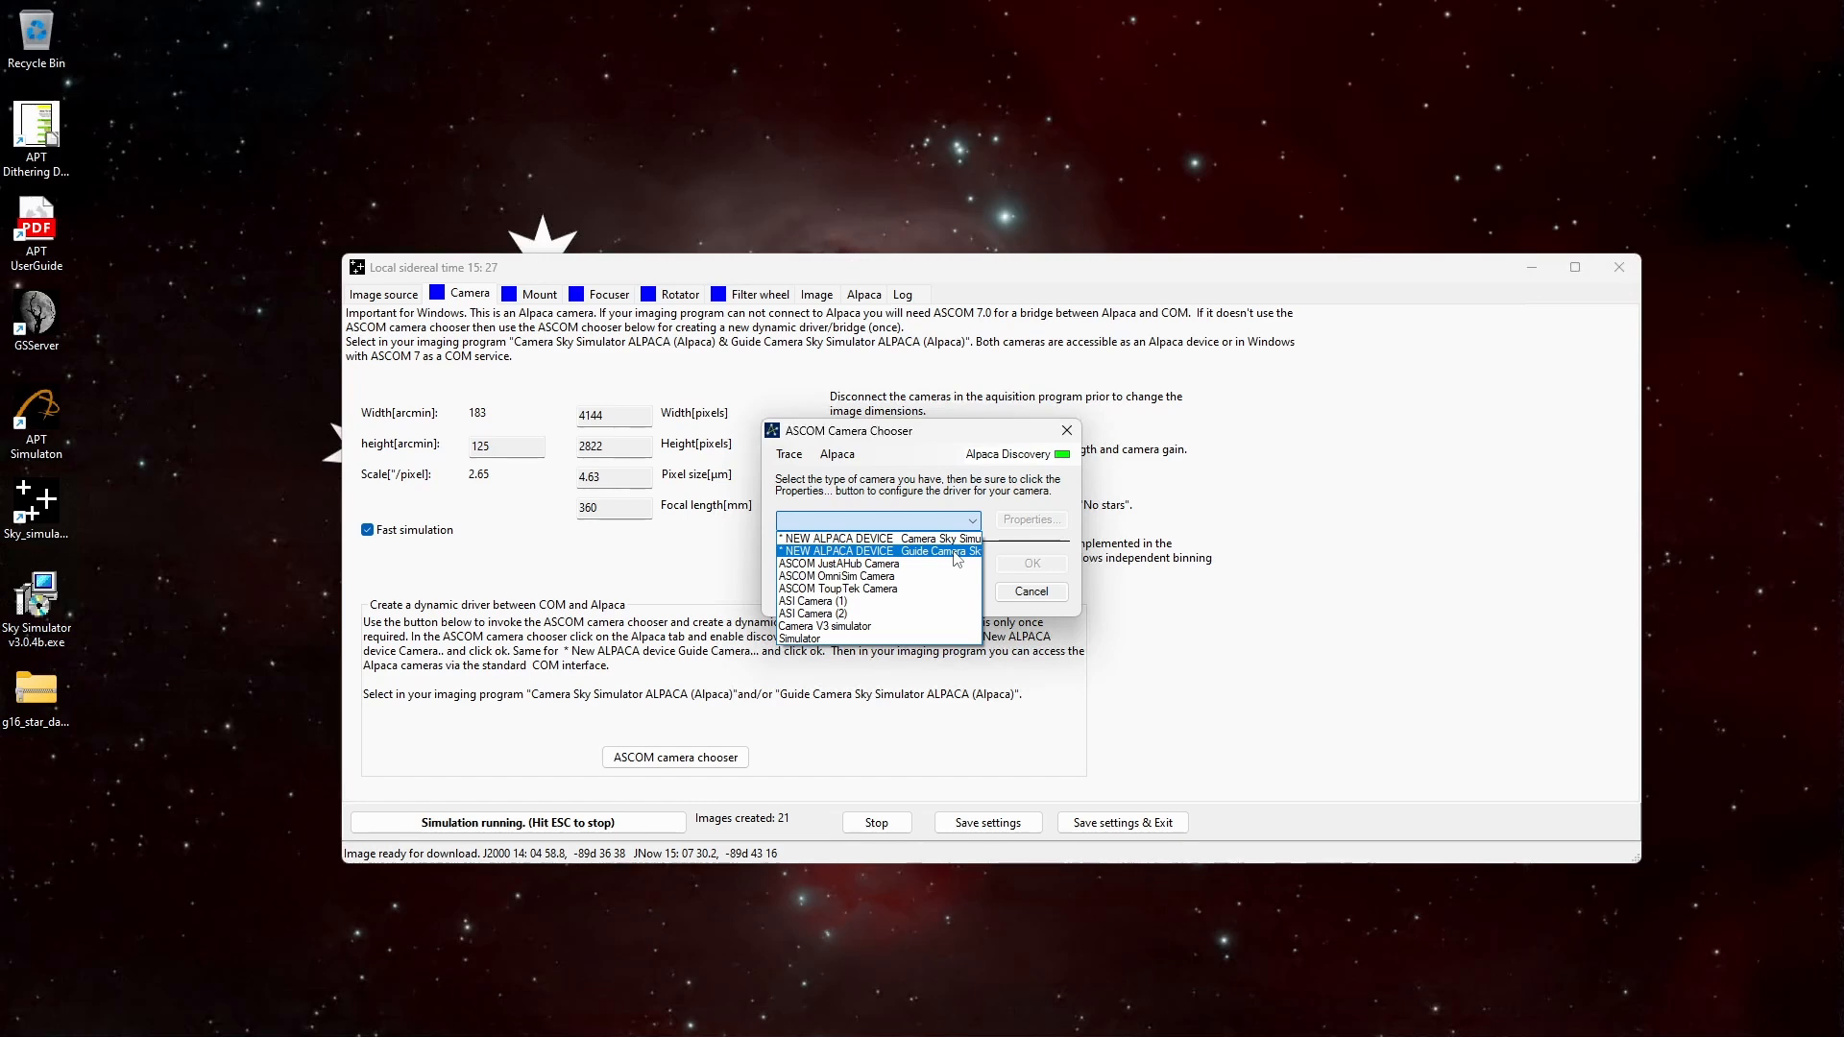
click(955, 553)
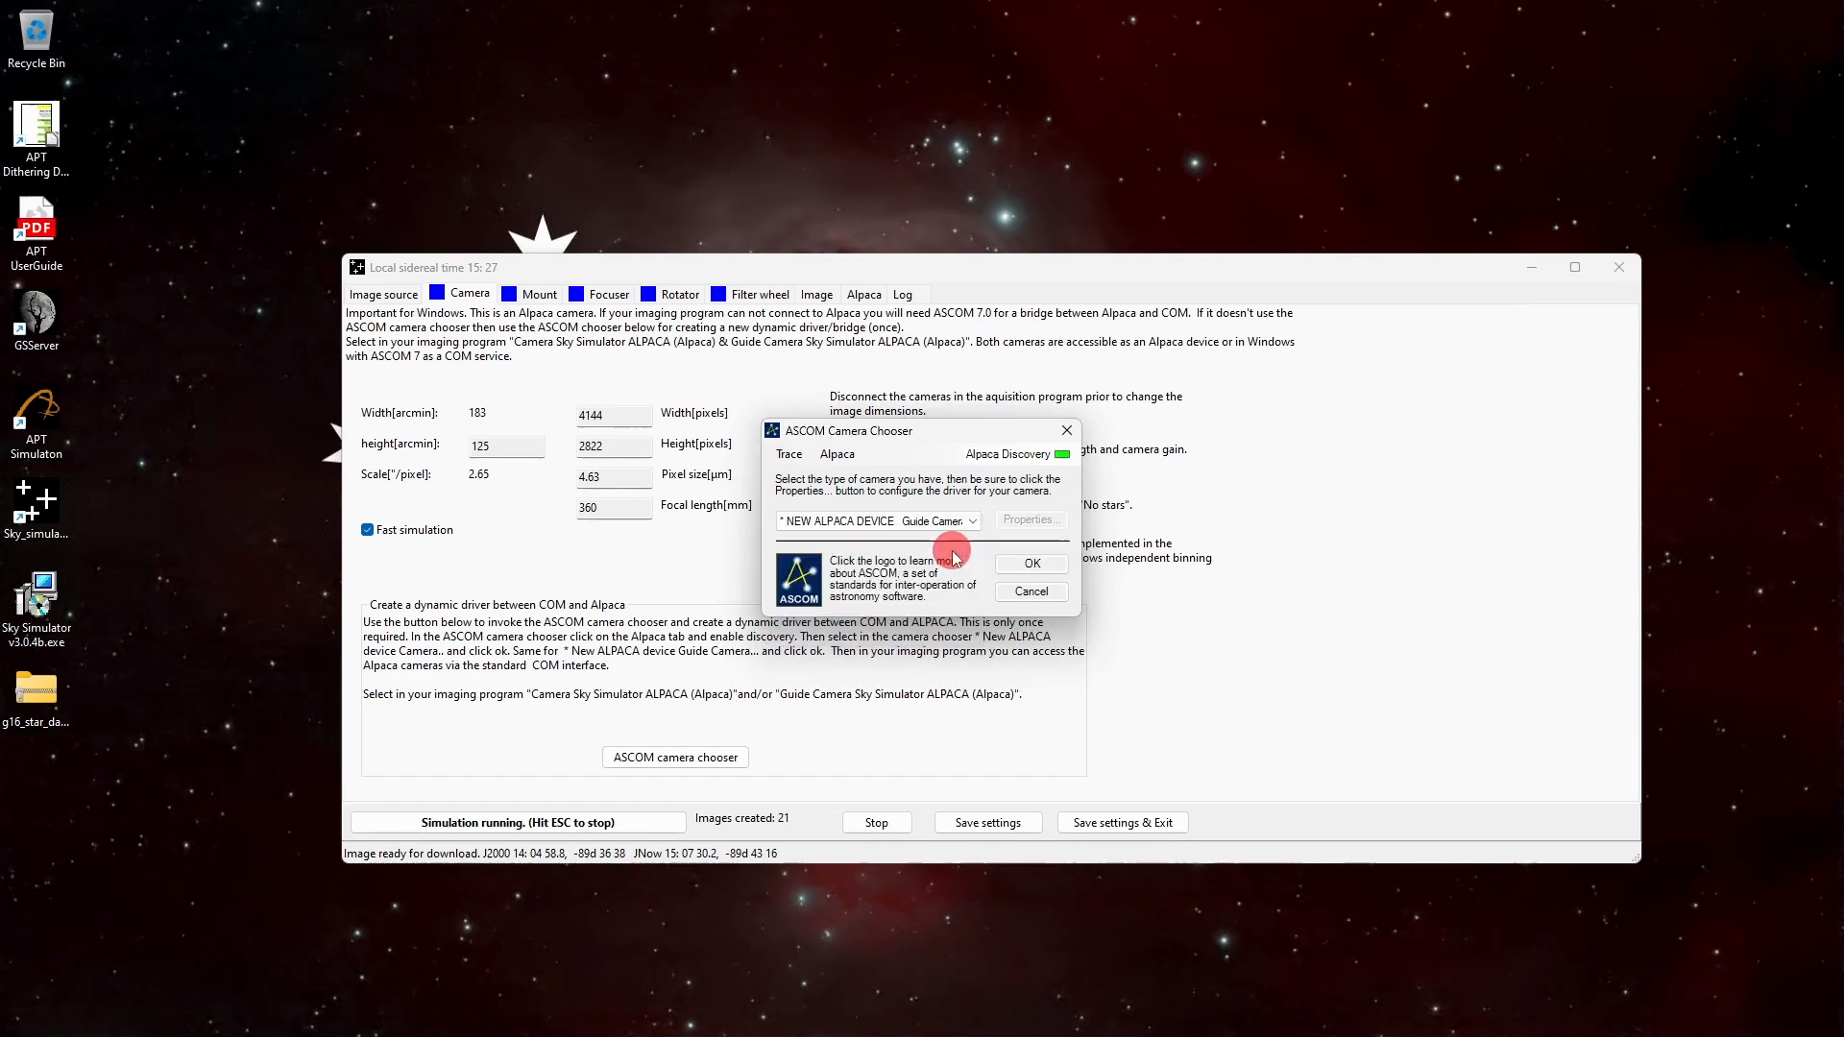
click(1032, 567)
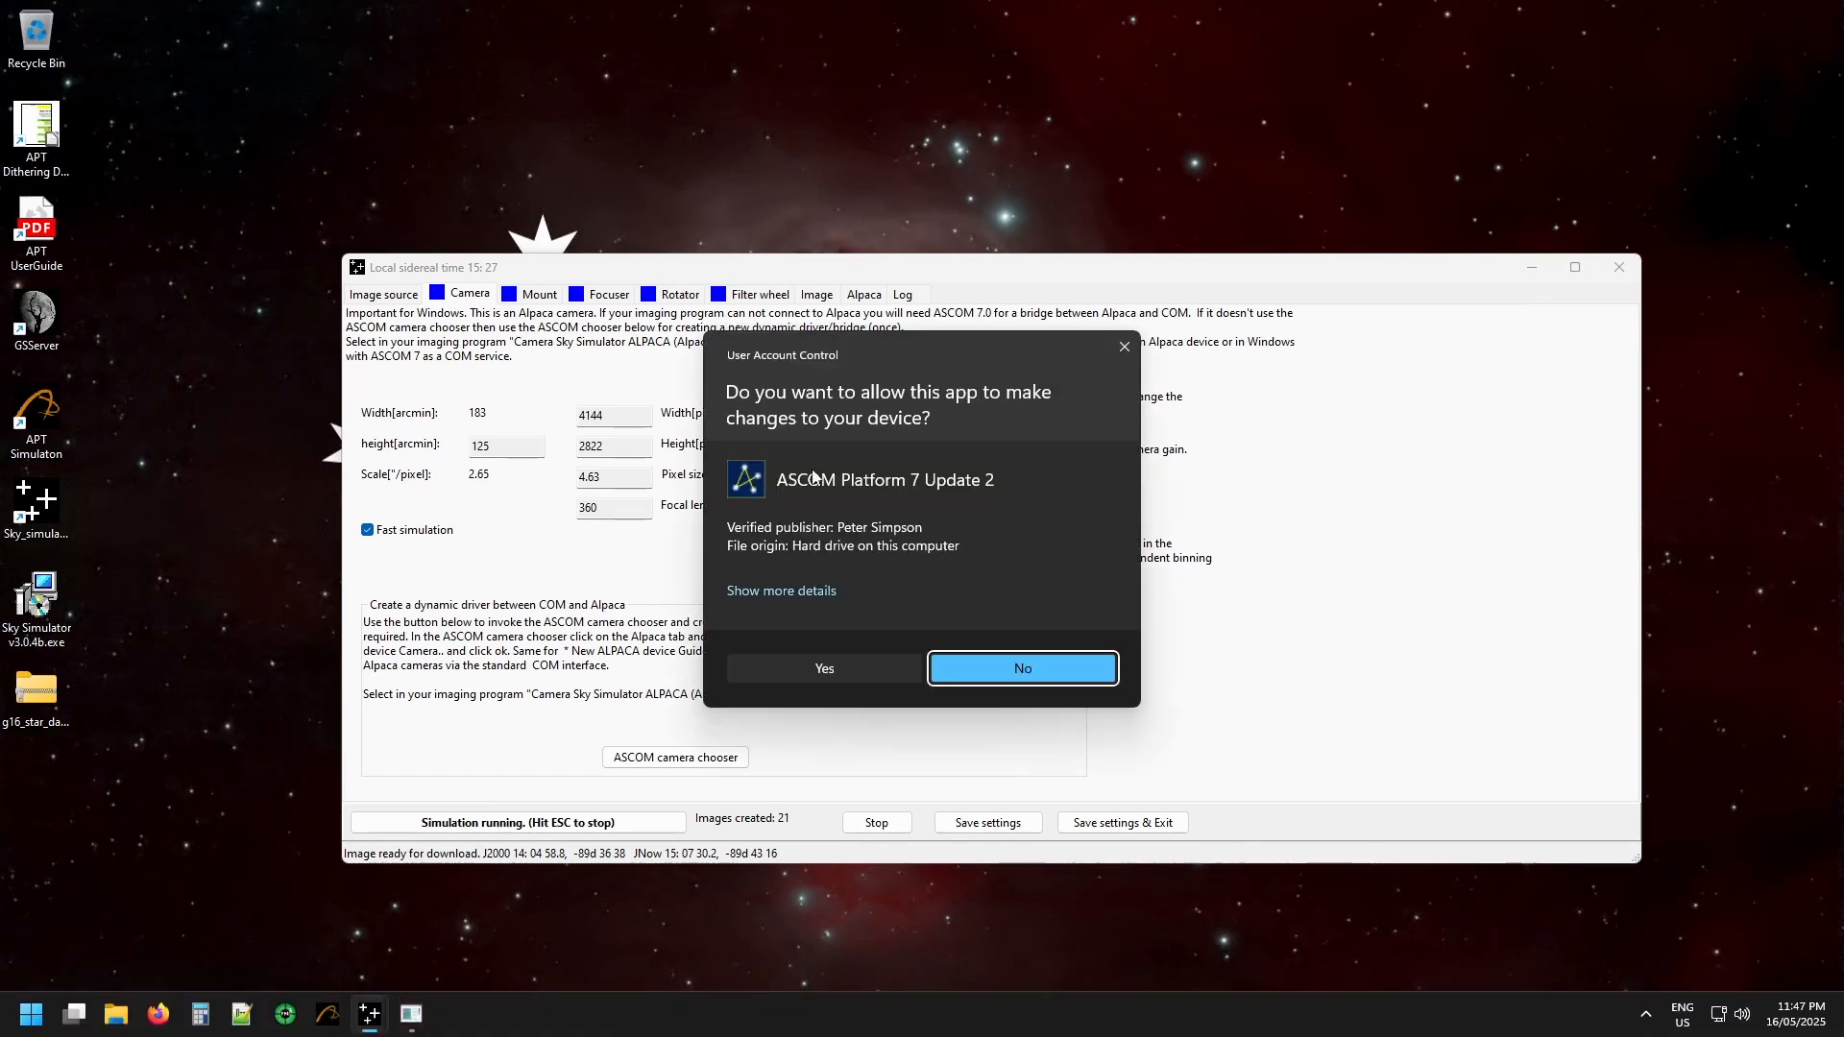
click(851, 670)
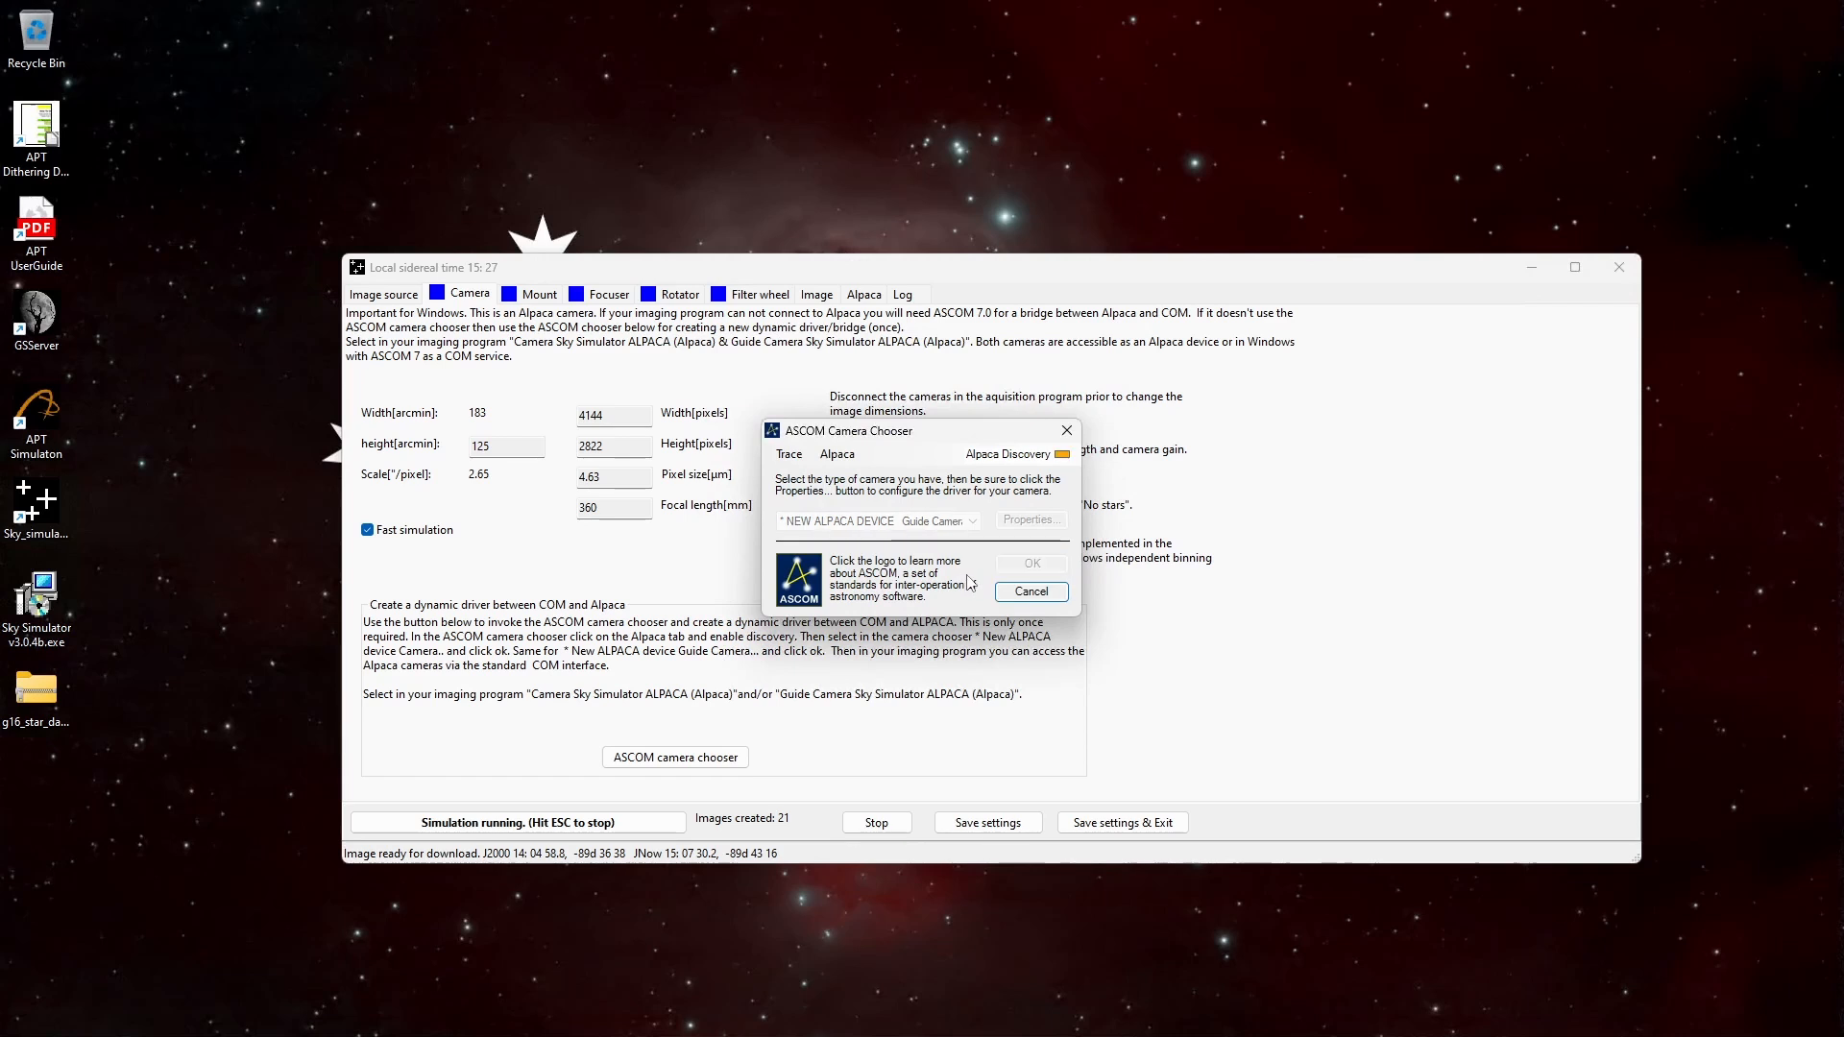
click(1031, 563)
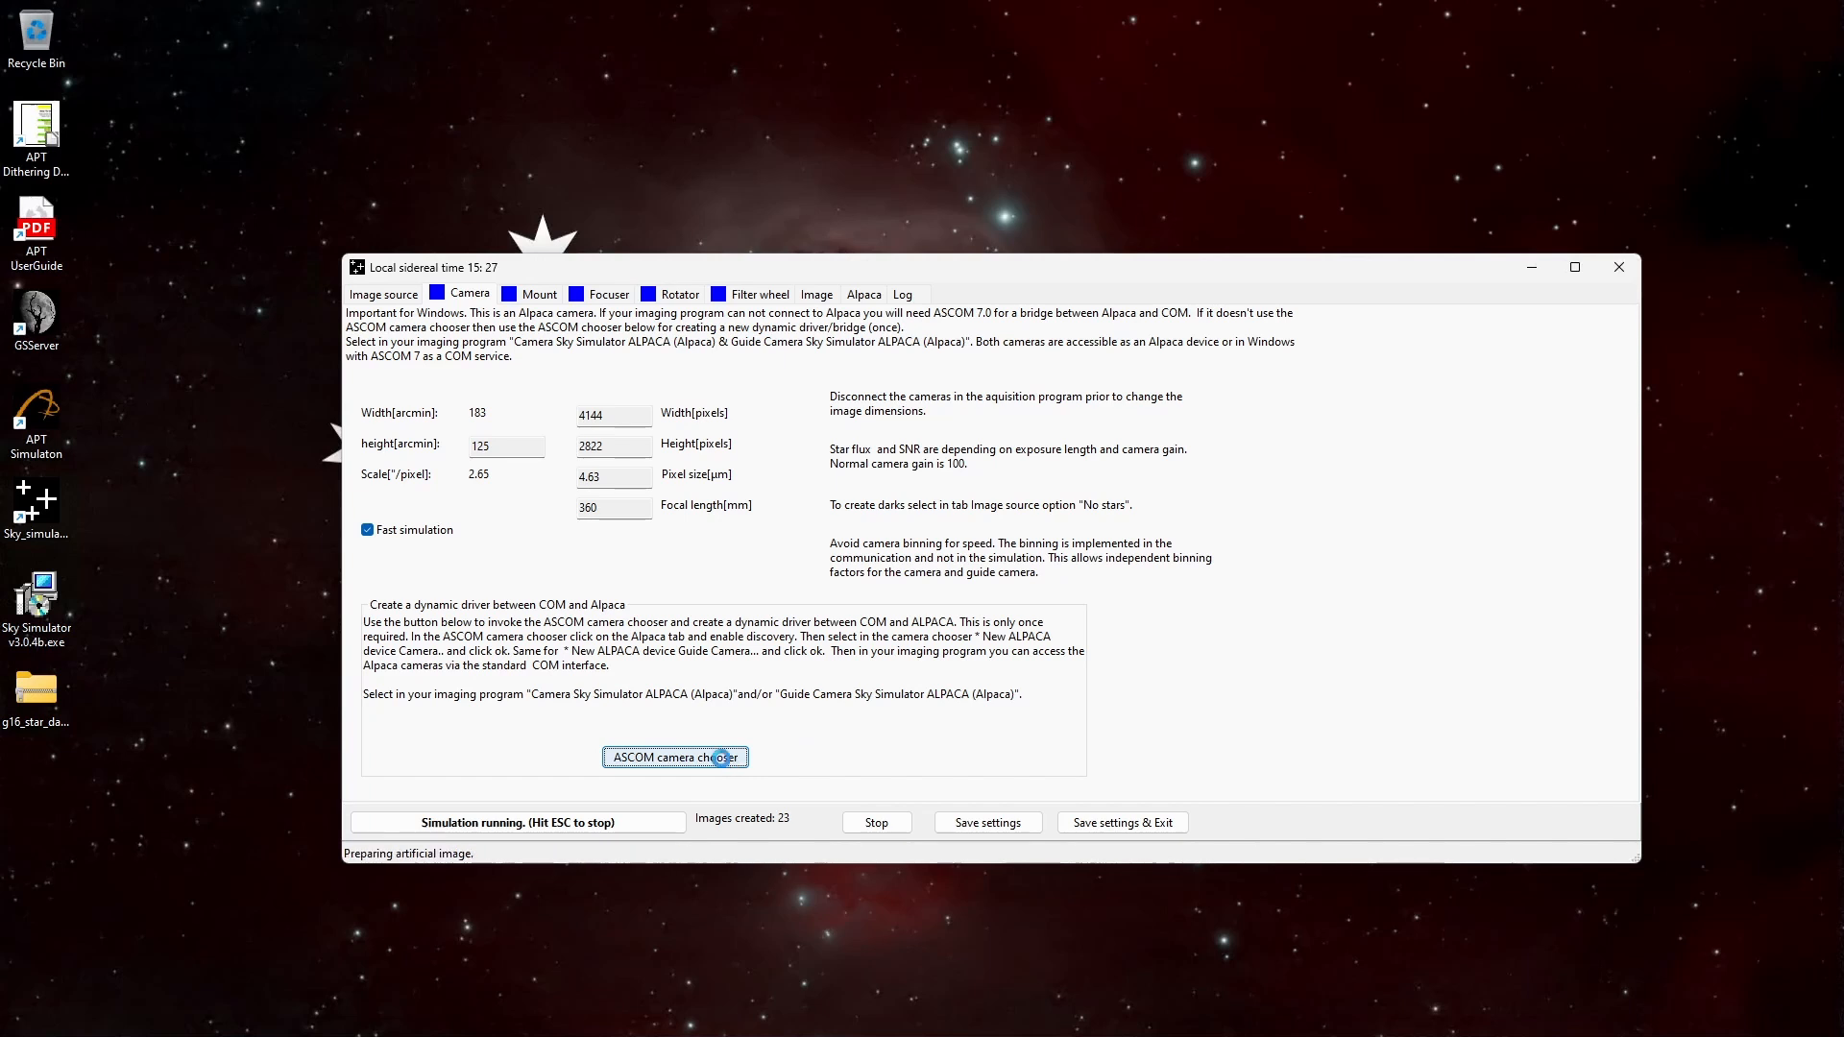
- Create a dynamic driver for the new Alpaca Camera Sky Simulator device through the ASCOM camera chooser, allowing the system changes
click(722, 758)
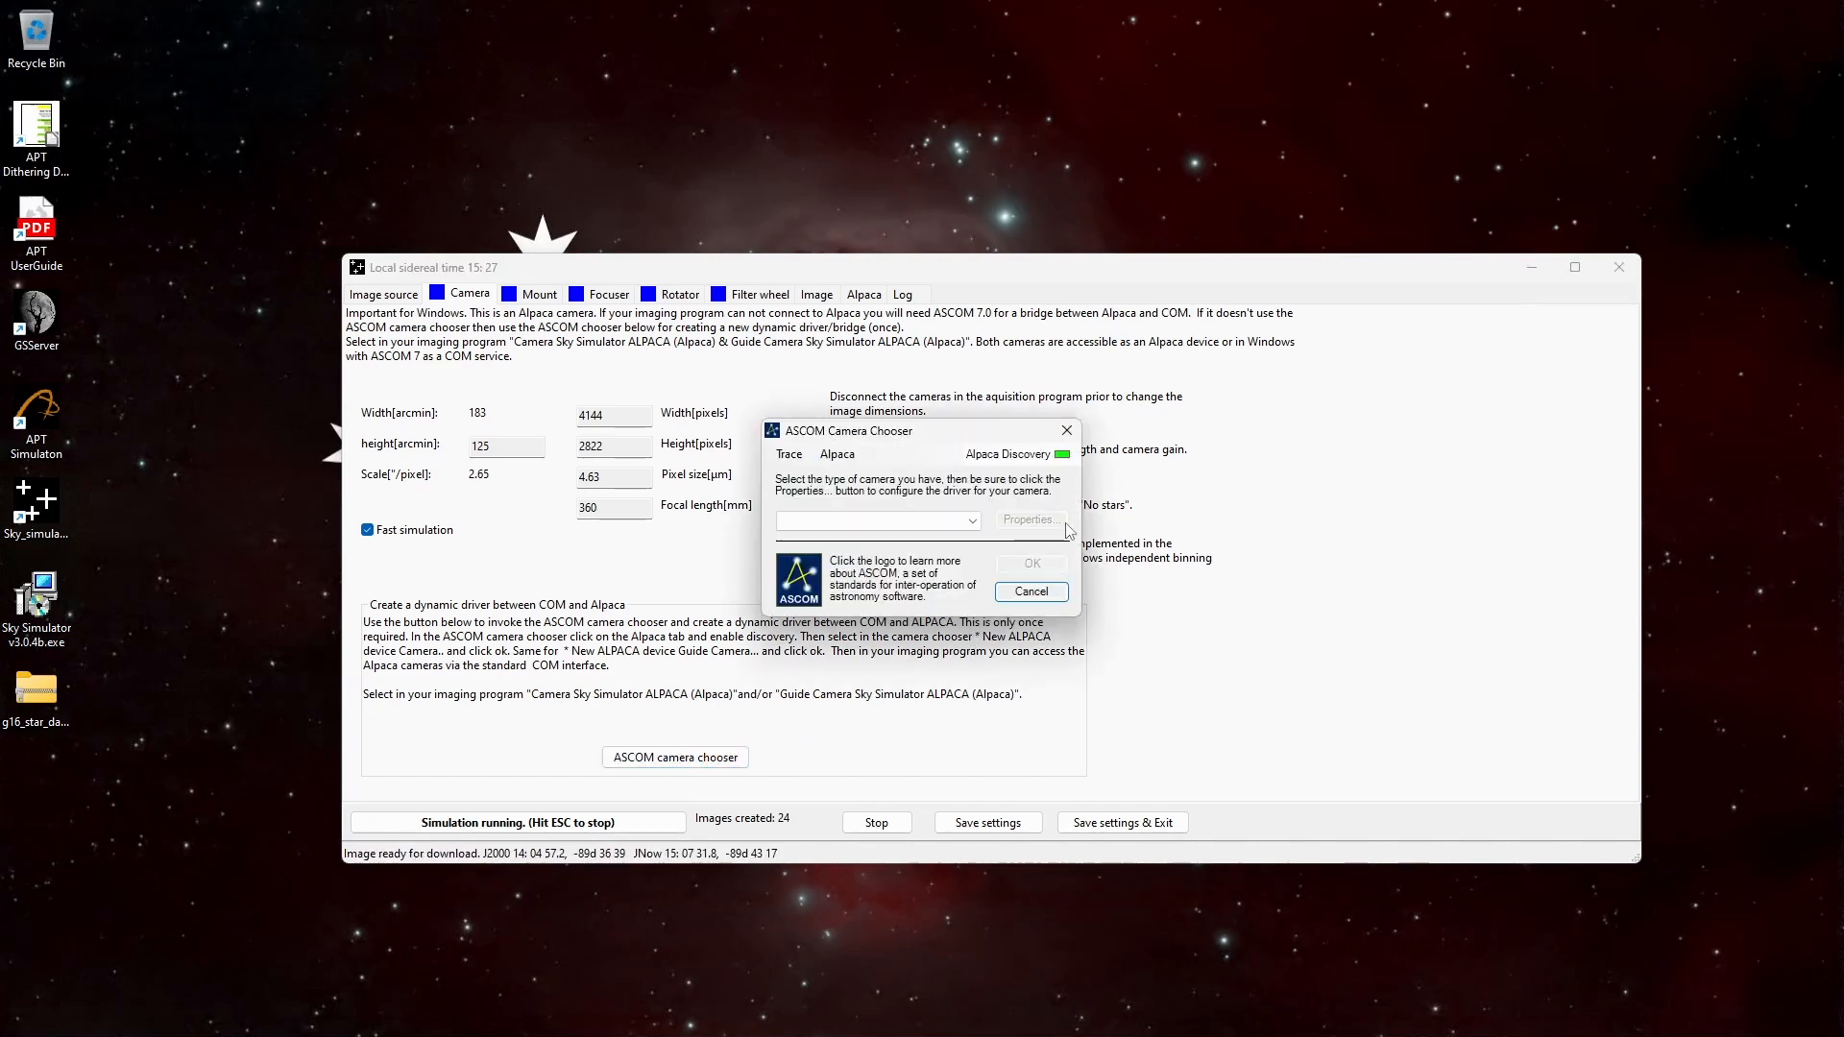
click(972, 521)
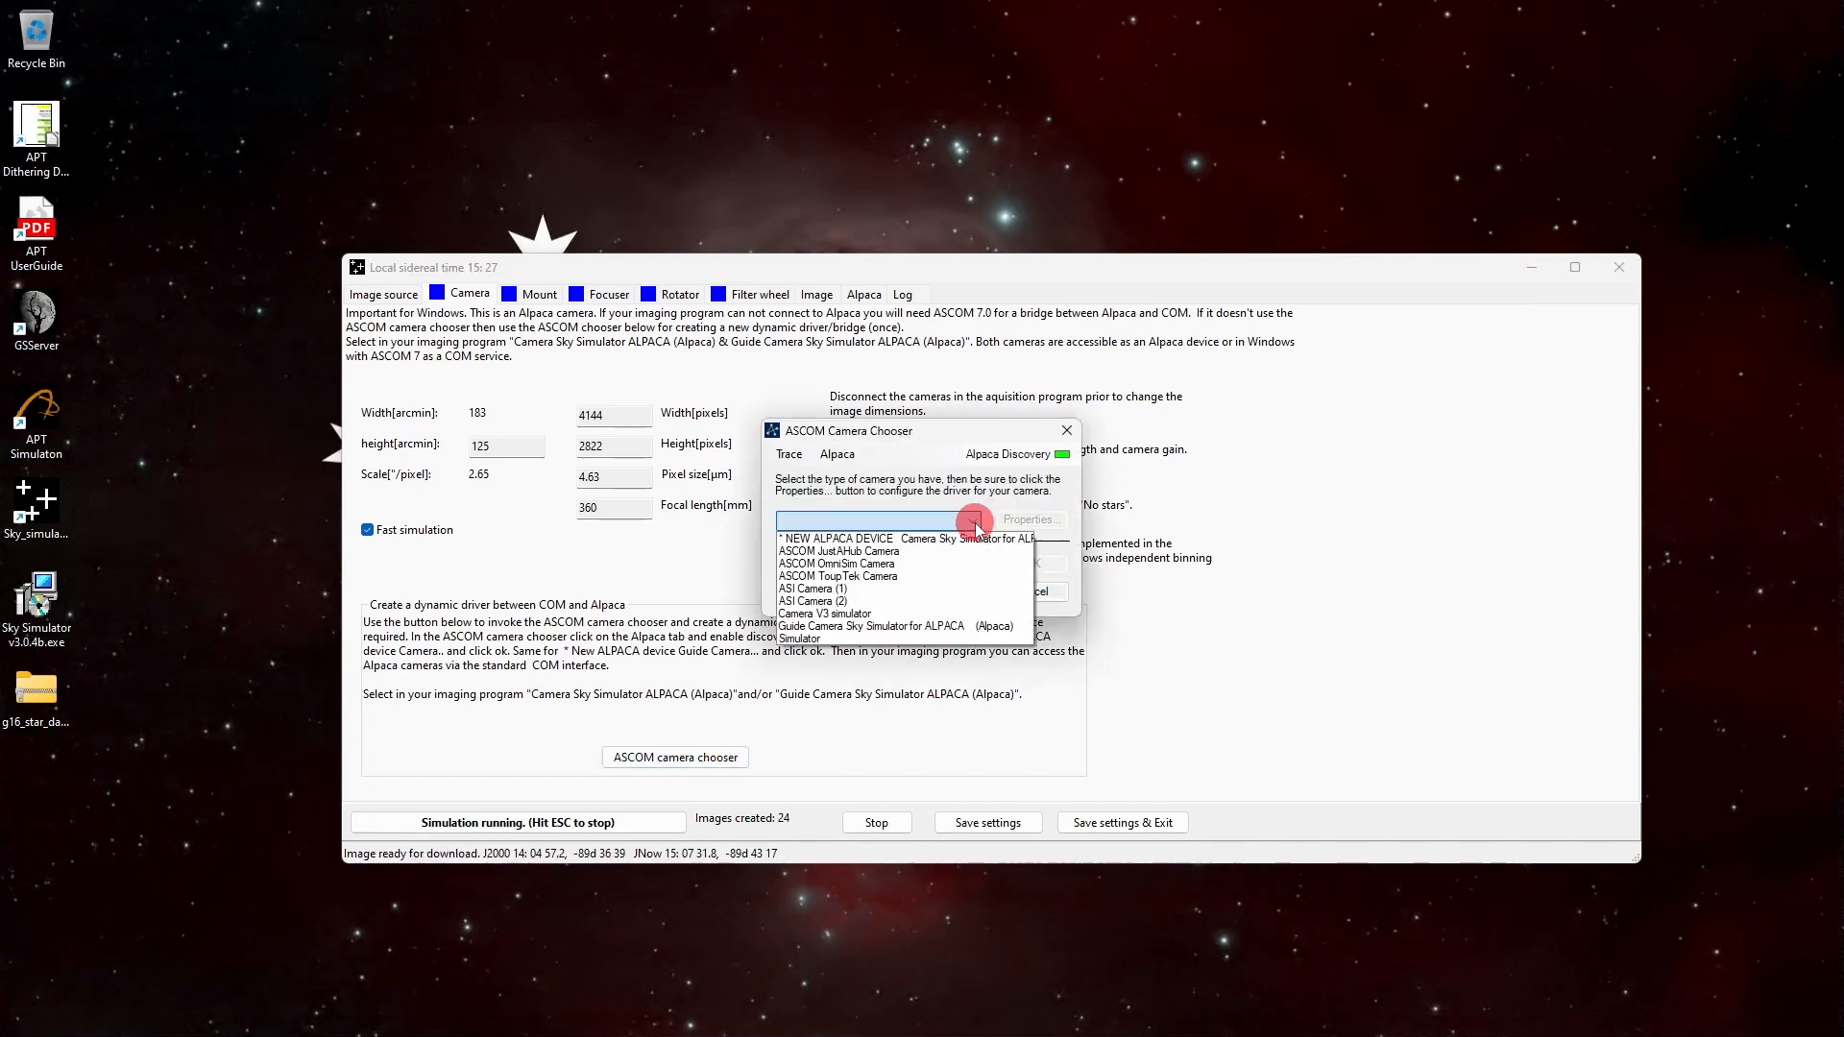
click(919, 543)
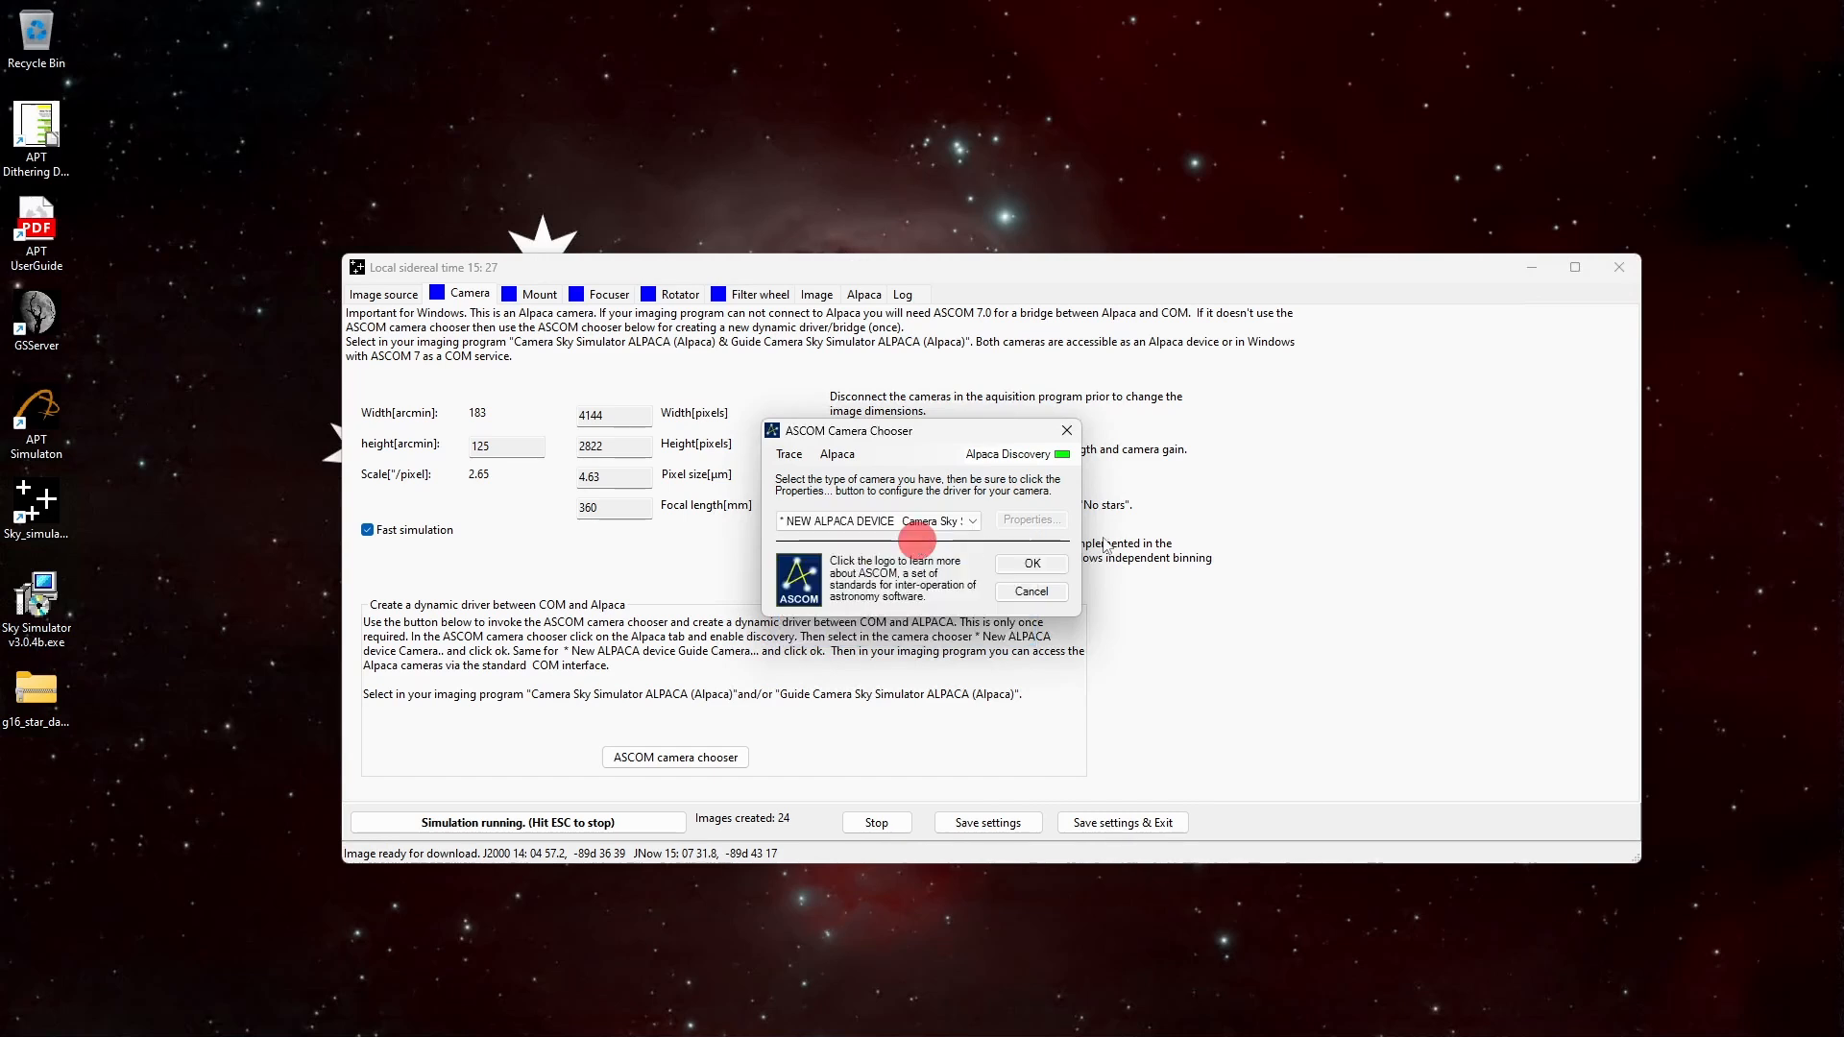
click(1033, 565)
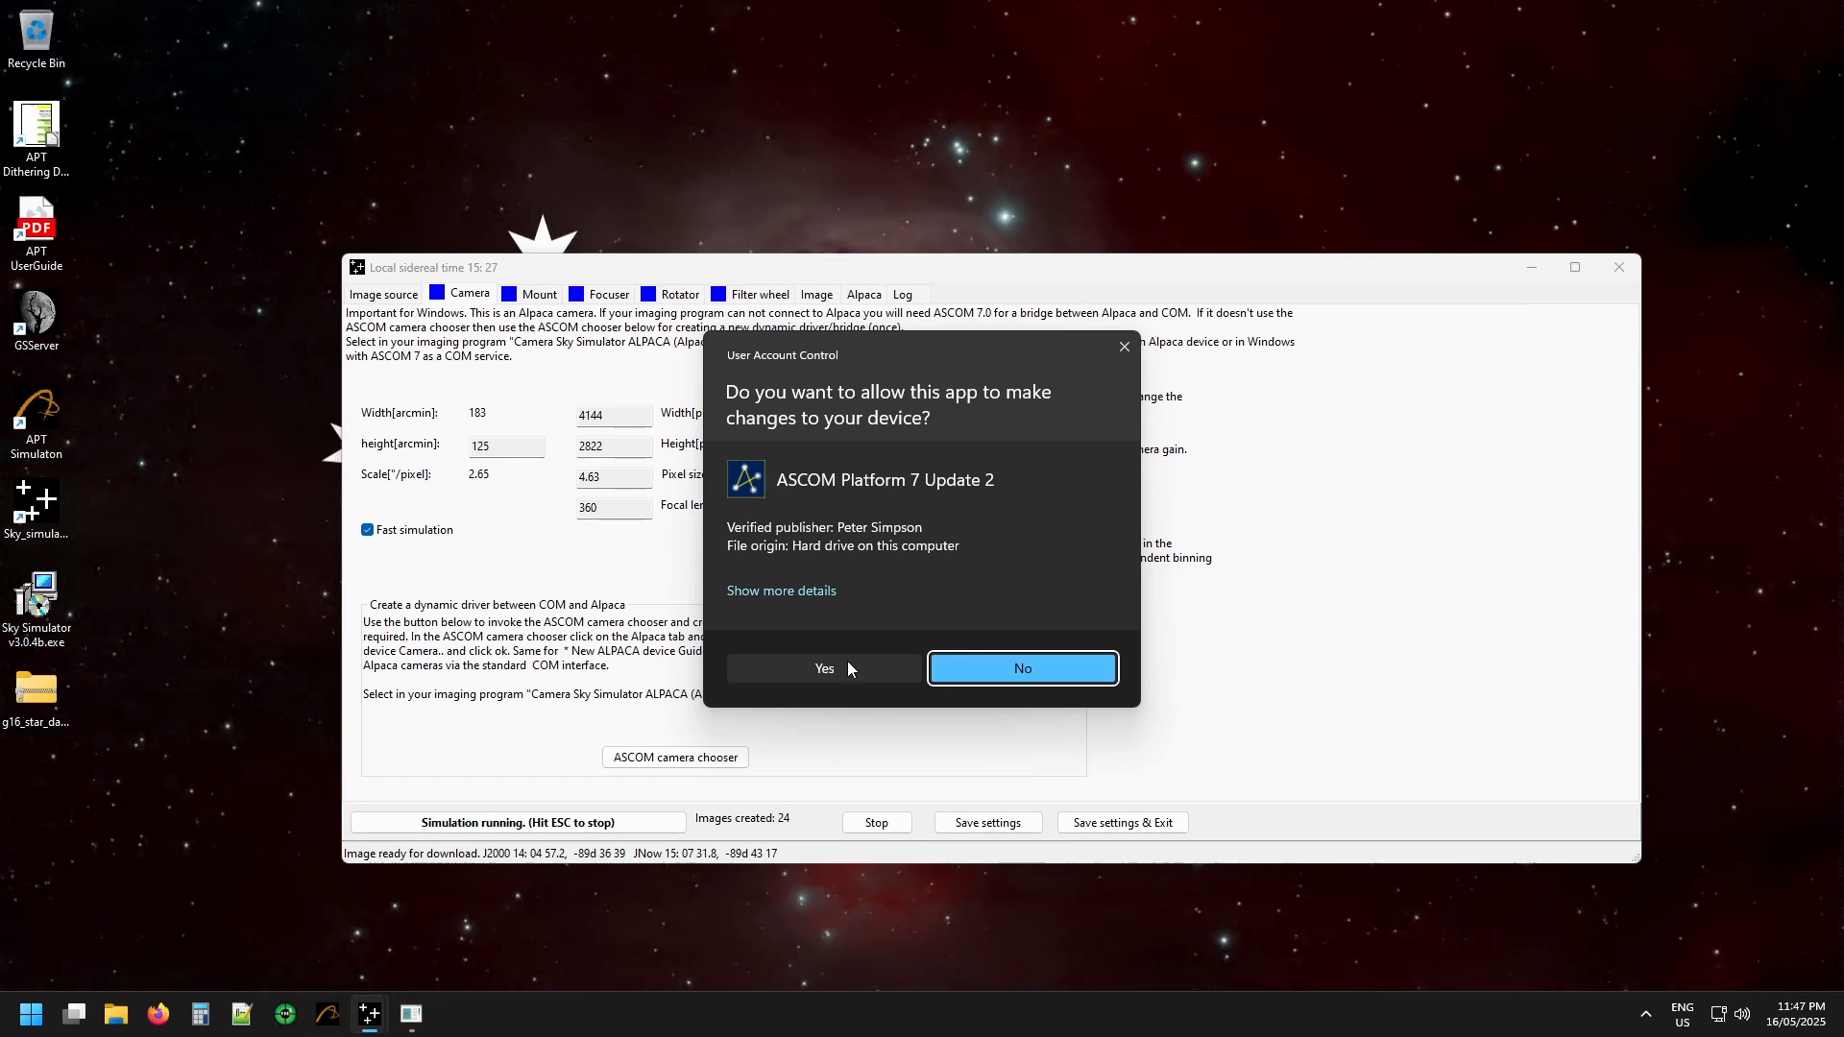
click(849, 661)
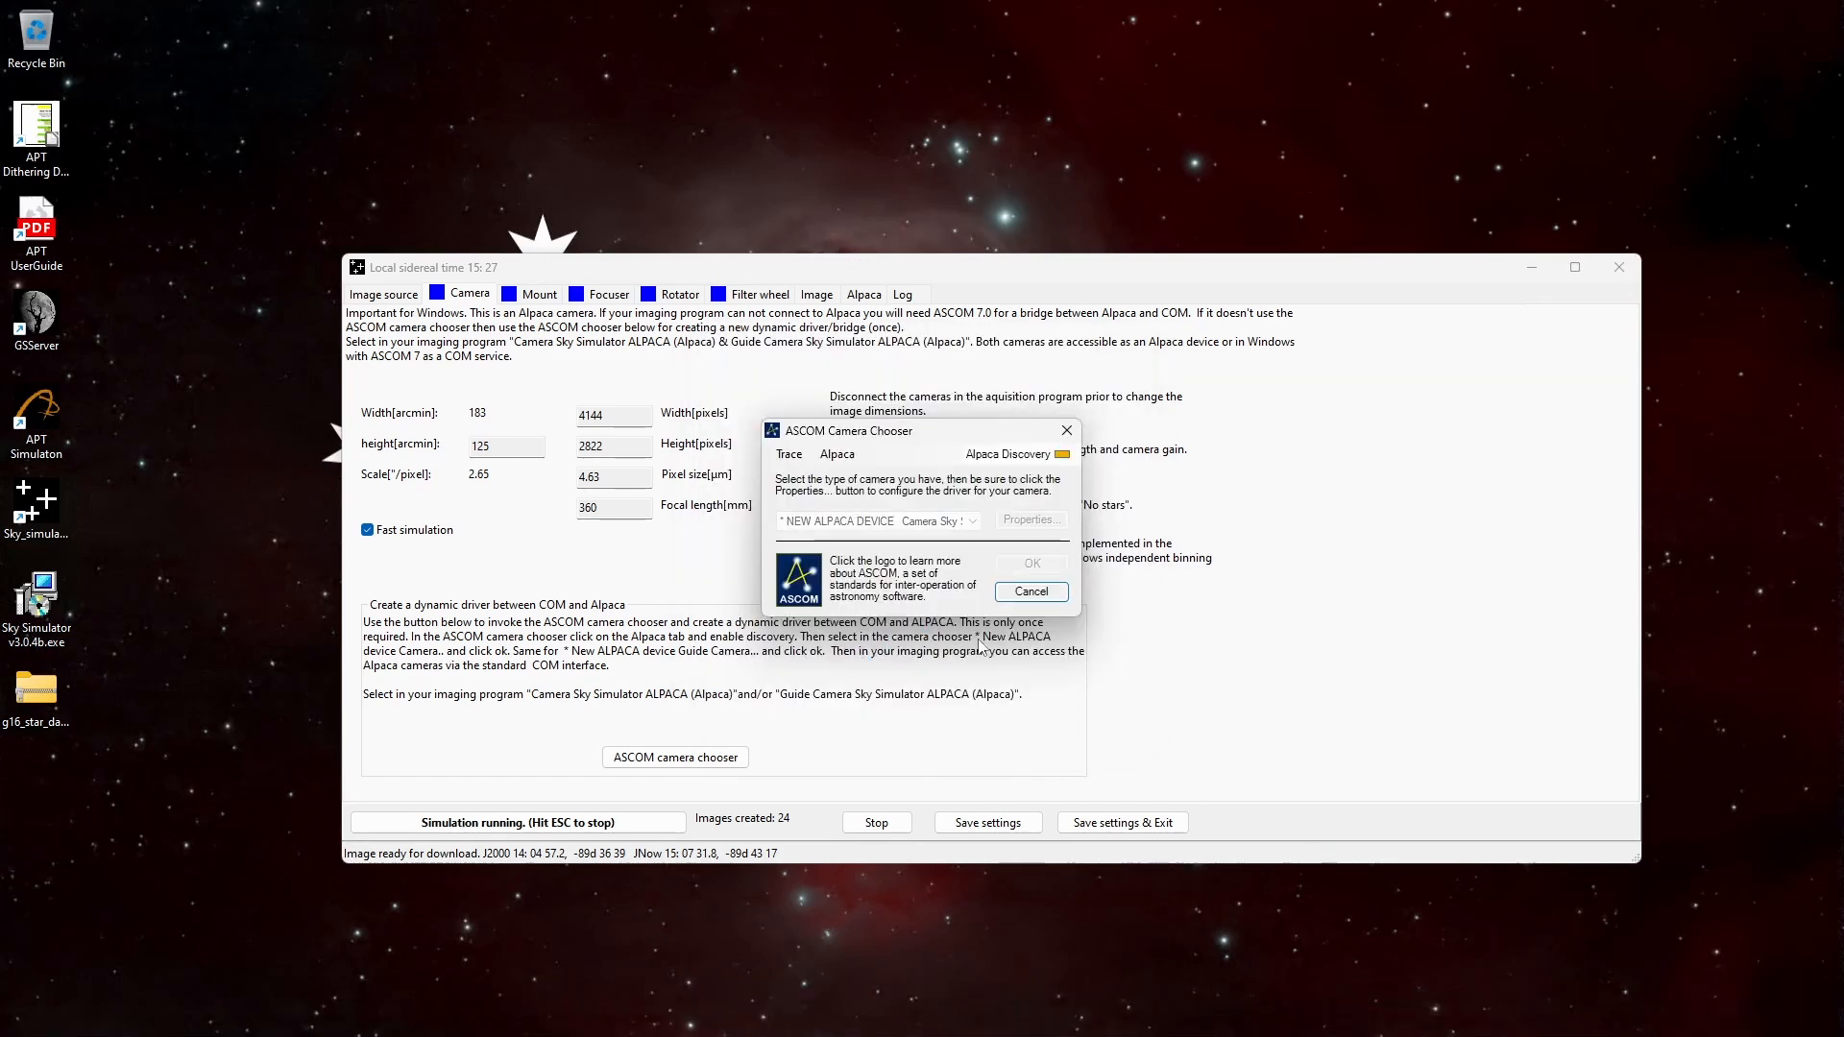
click(1024, 563)
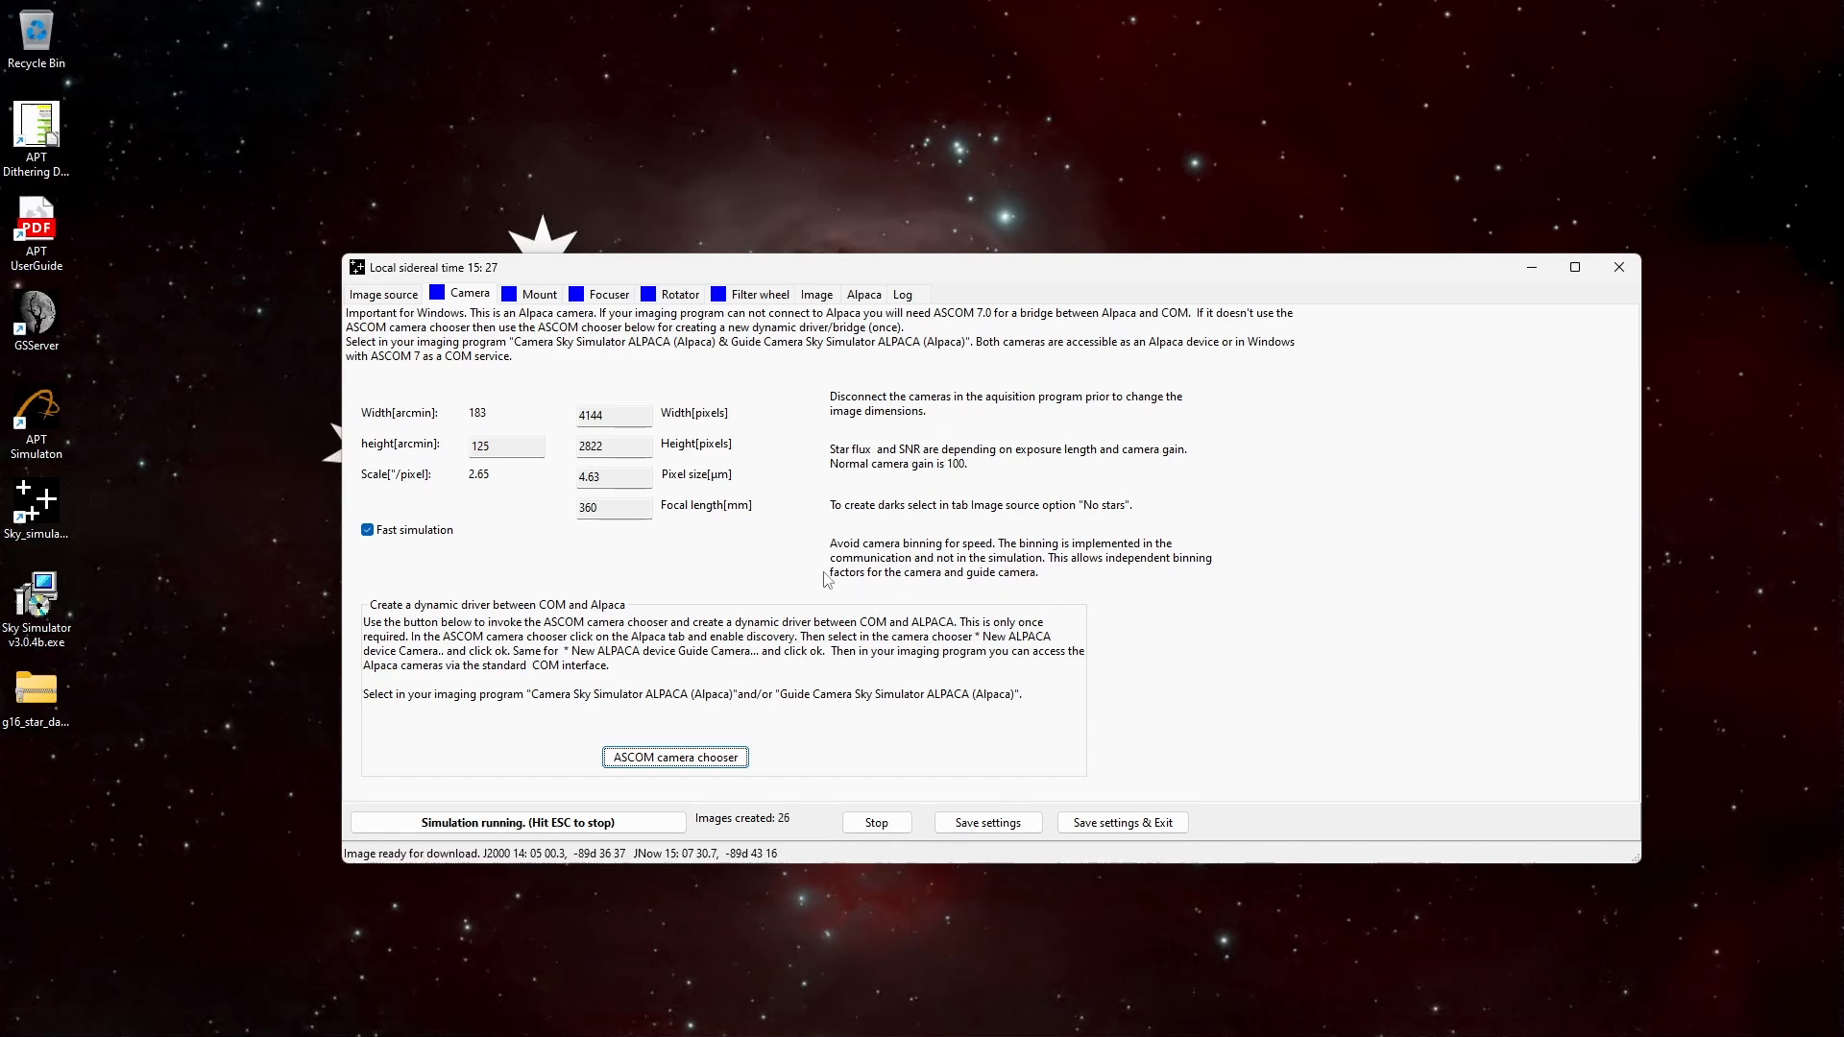
key(Escape)
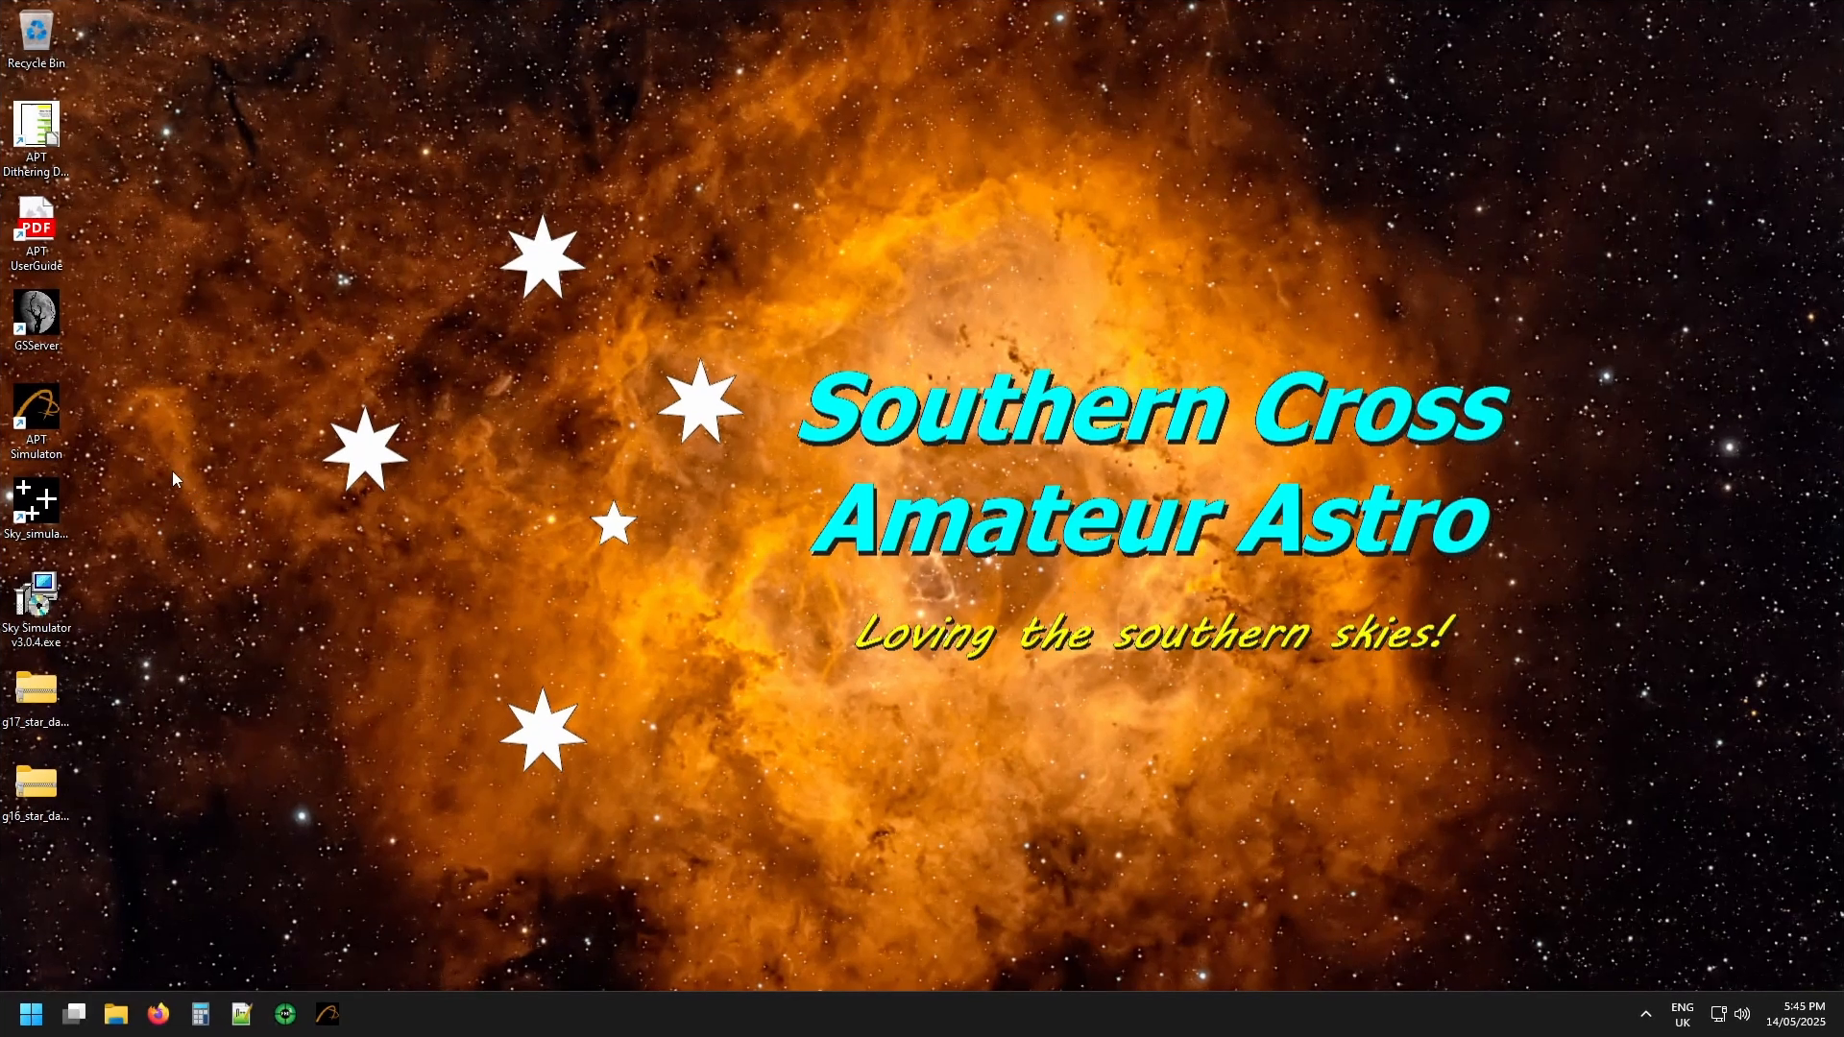
- Launch Sky Simulator with its simulation running and open Astro Photography Tool (APT)
double_click(49, 528)
click(543, 797)
double_click(37, 411)
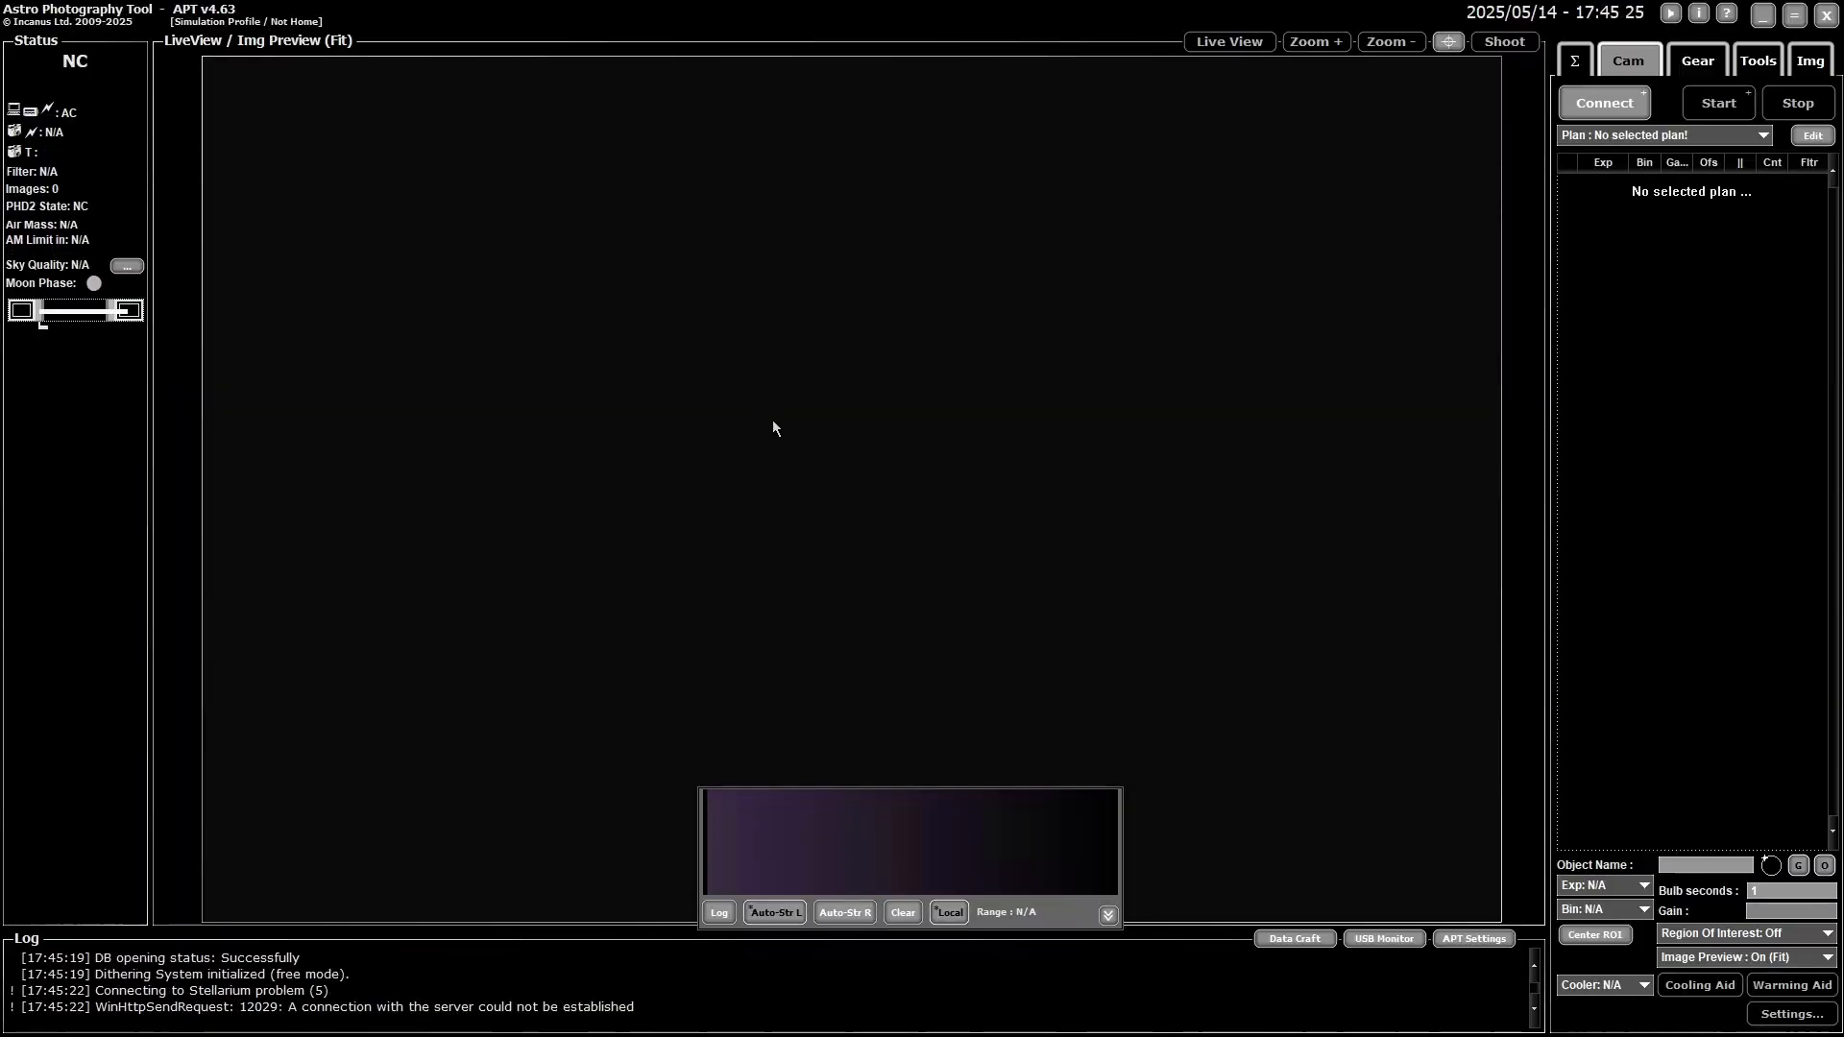
- Review all the APT settings pages of the Simulation Profile, especially the filter wheel's names and options, and accept them
click(1472, 943)
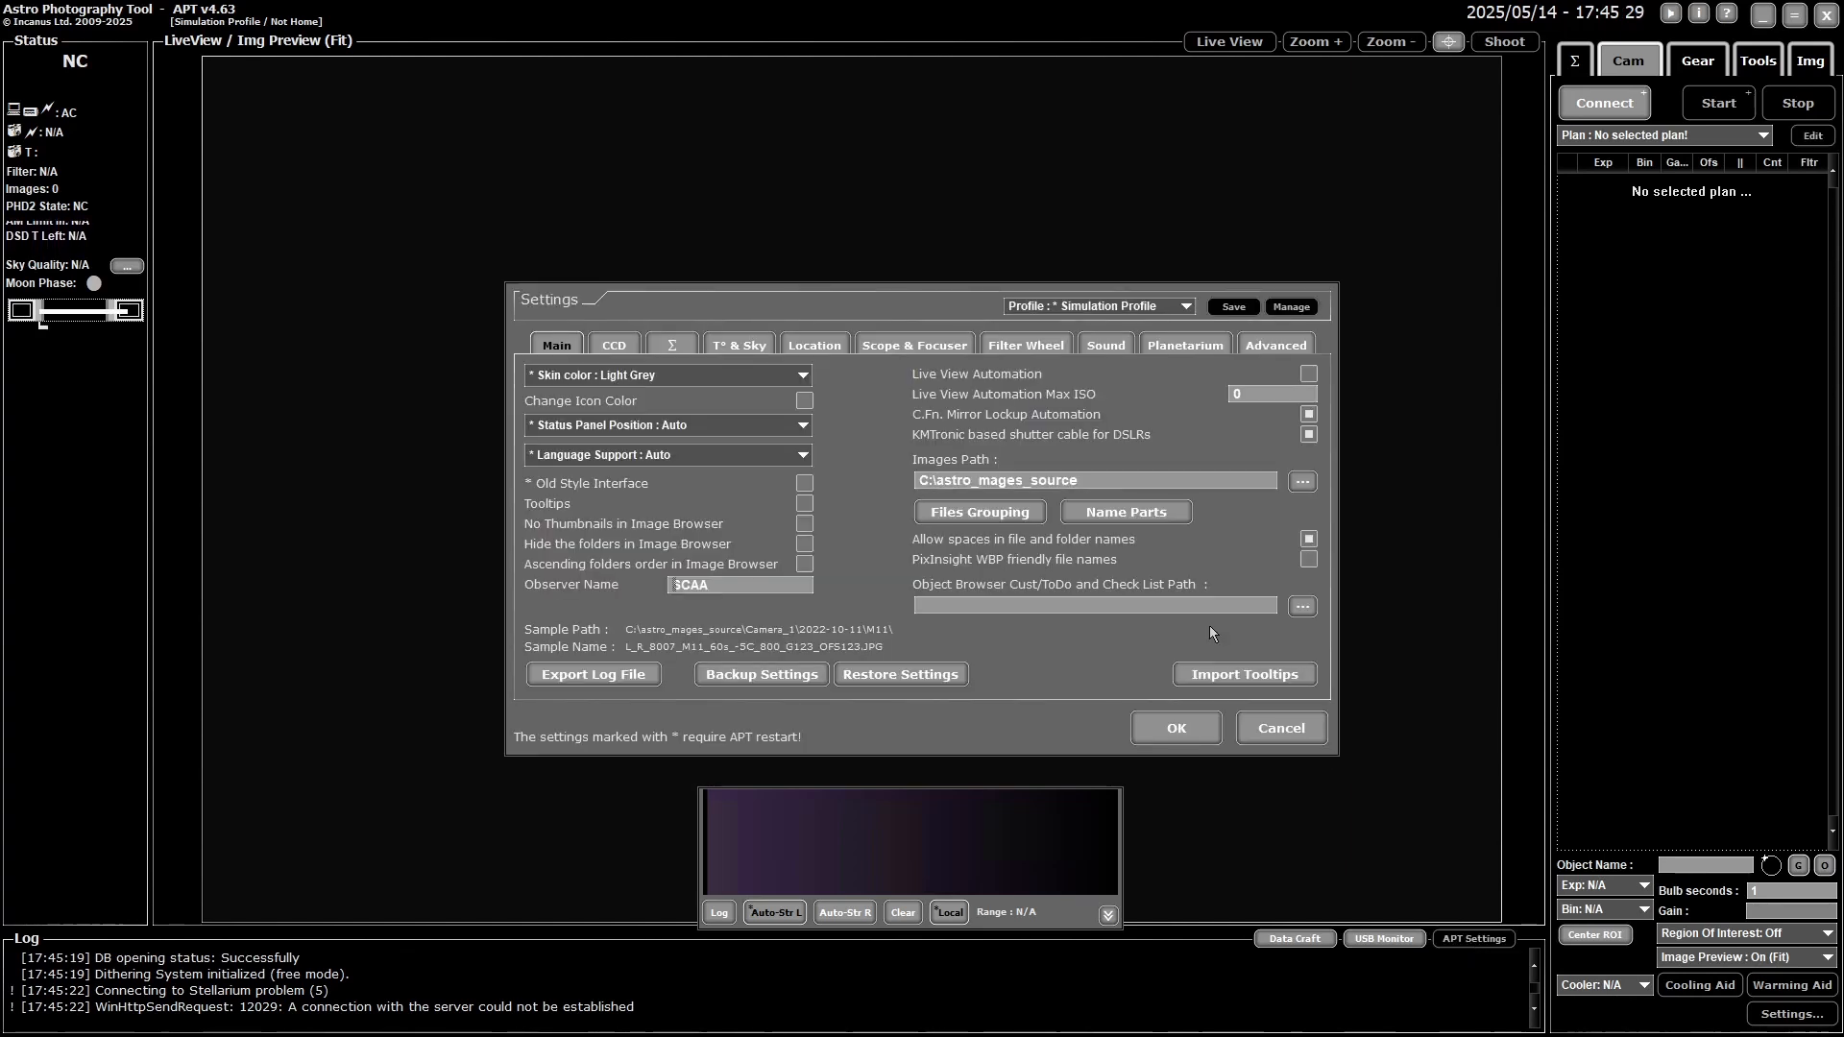
click(615, 345)
click(672, 346)
click(739, 346)
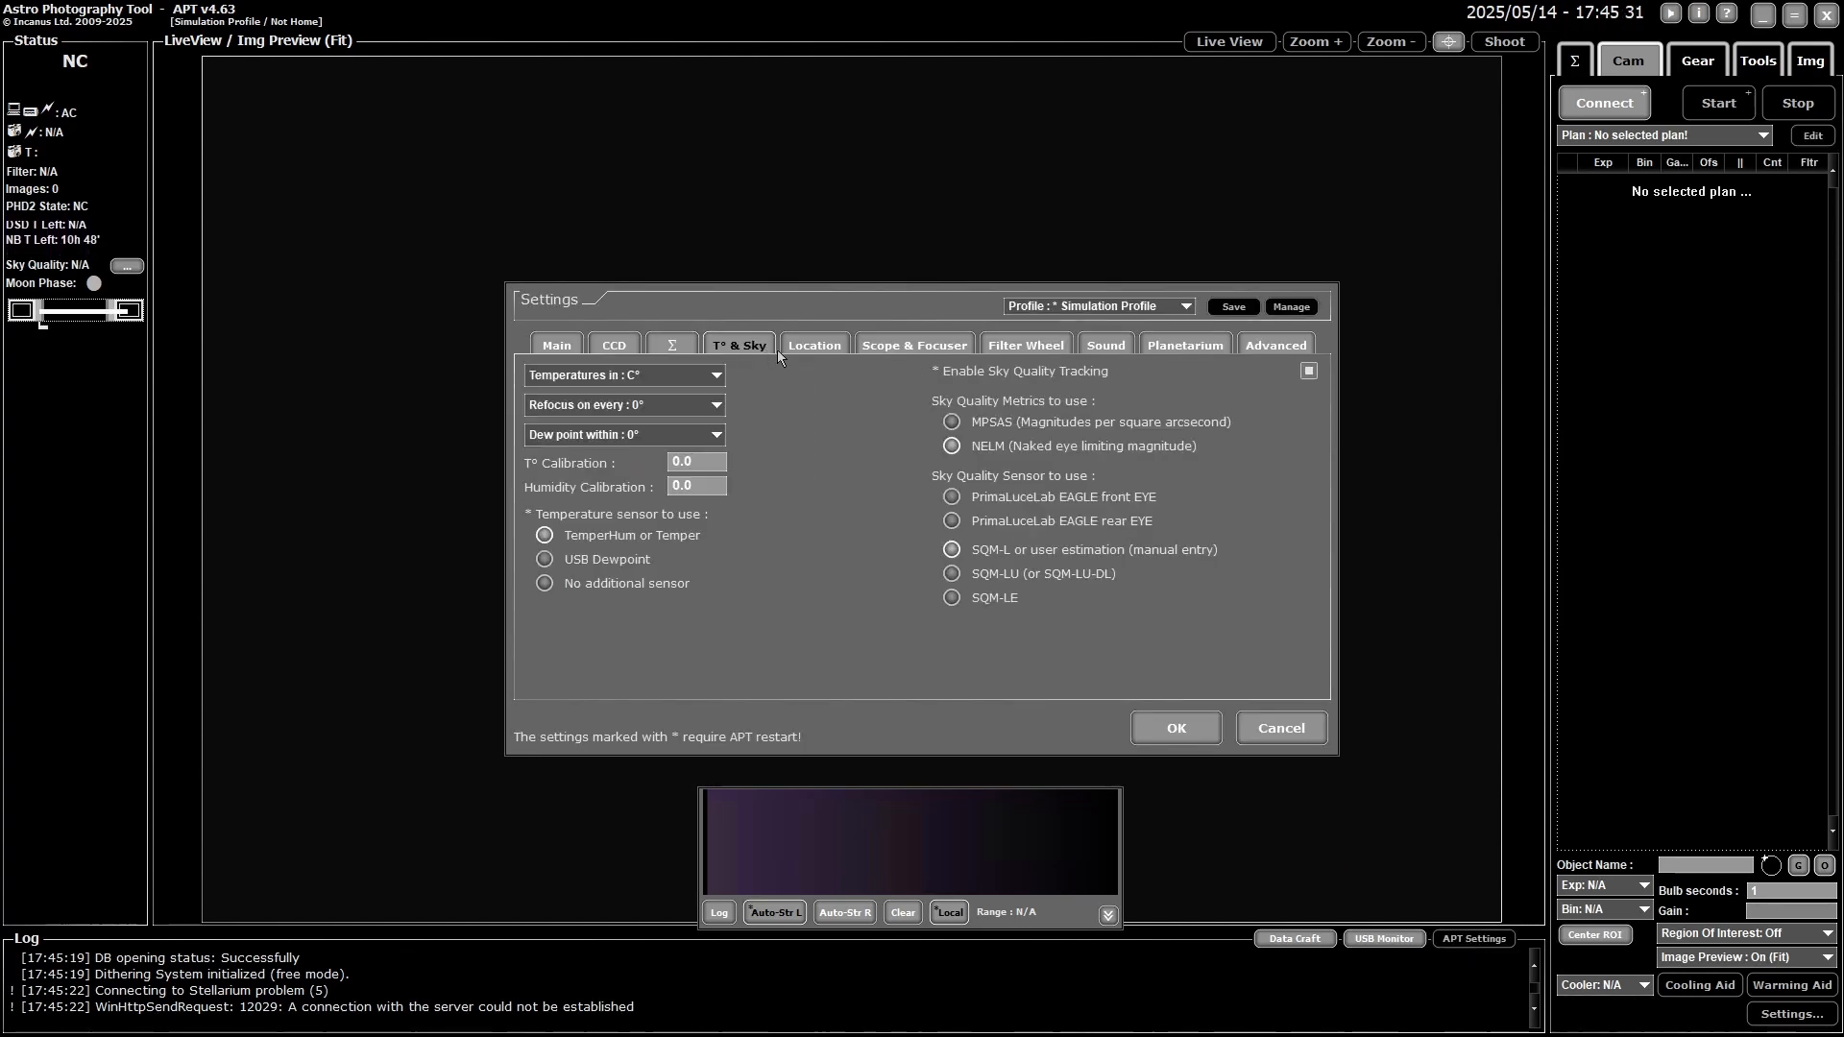
click(814, 346)
click(960, 345)
click(1051, 346)
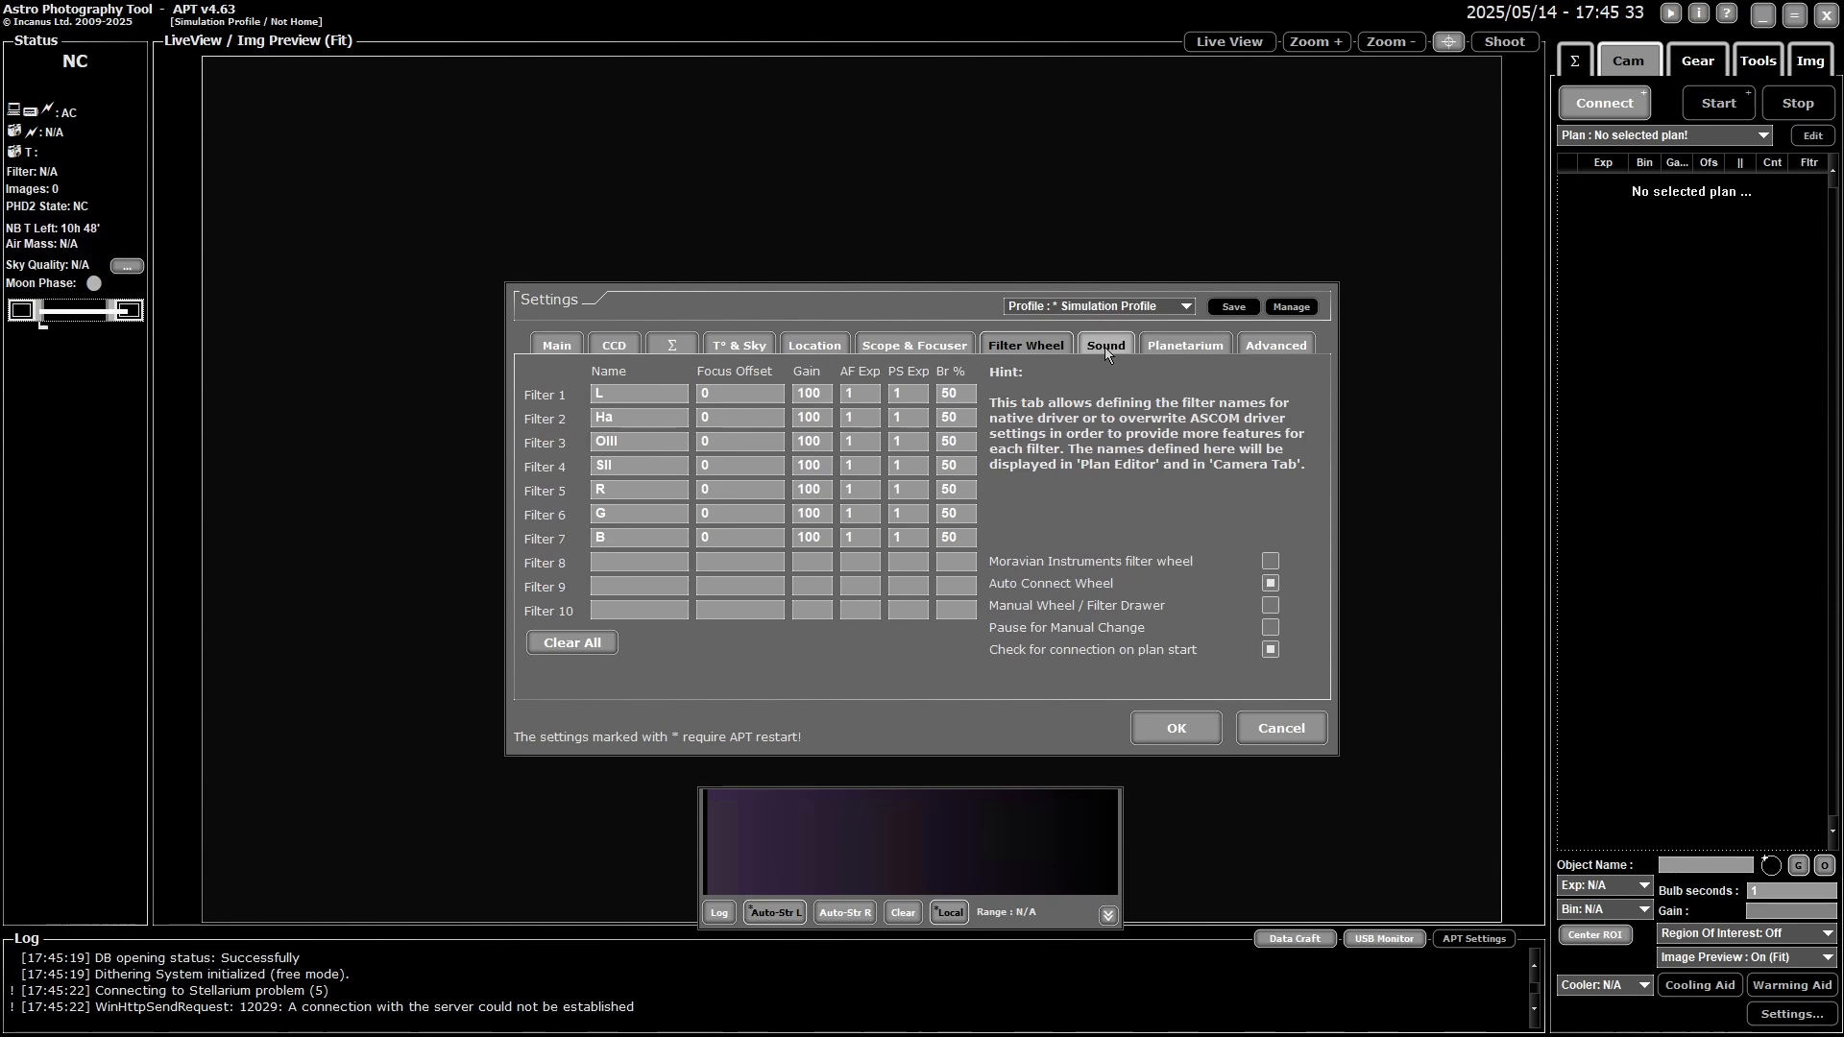
click(1104, 347)
click(1196, 348)
click(1287, 346)
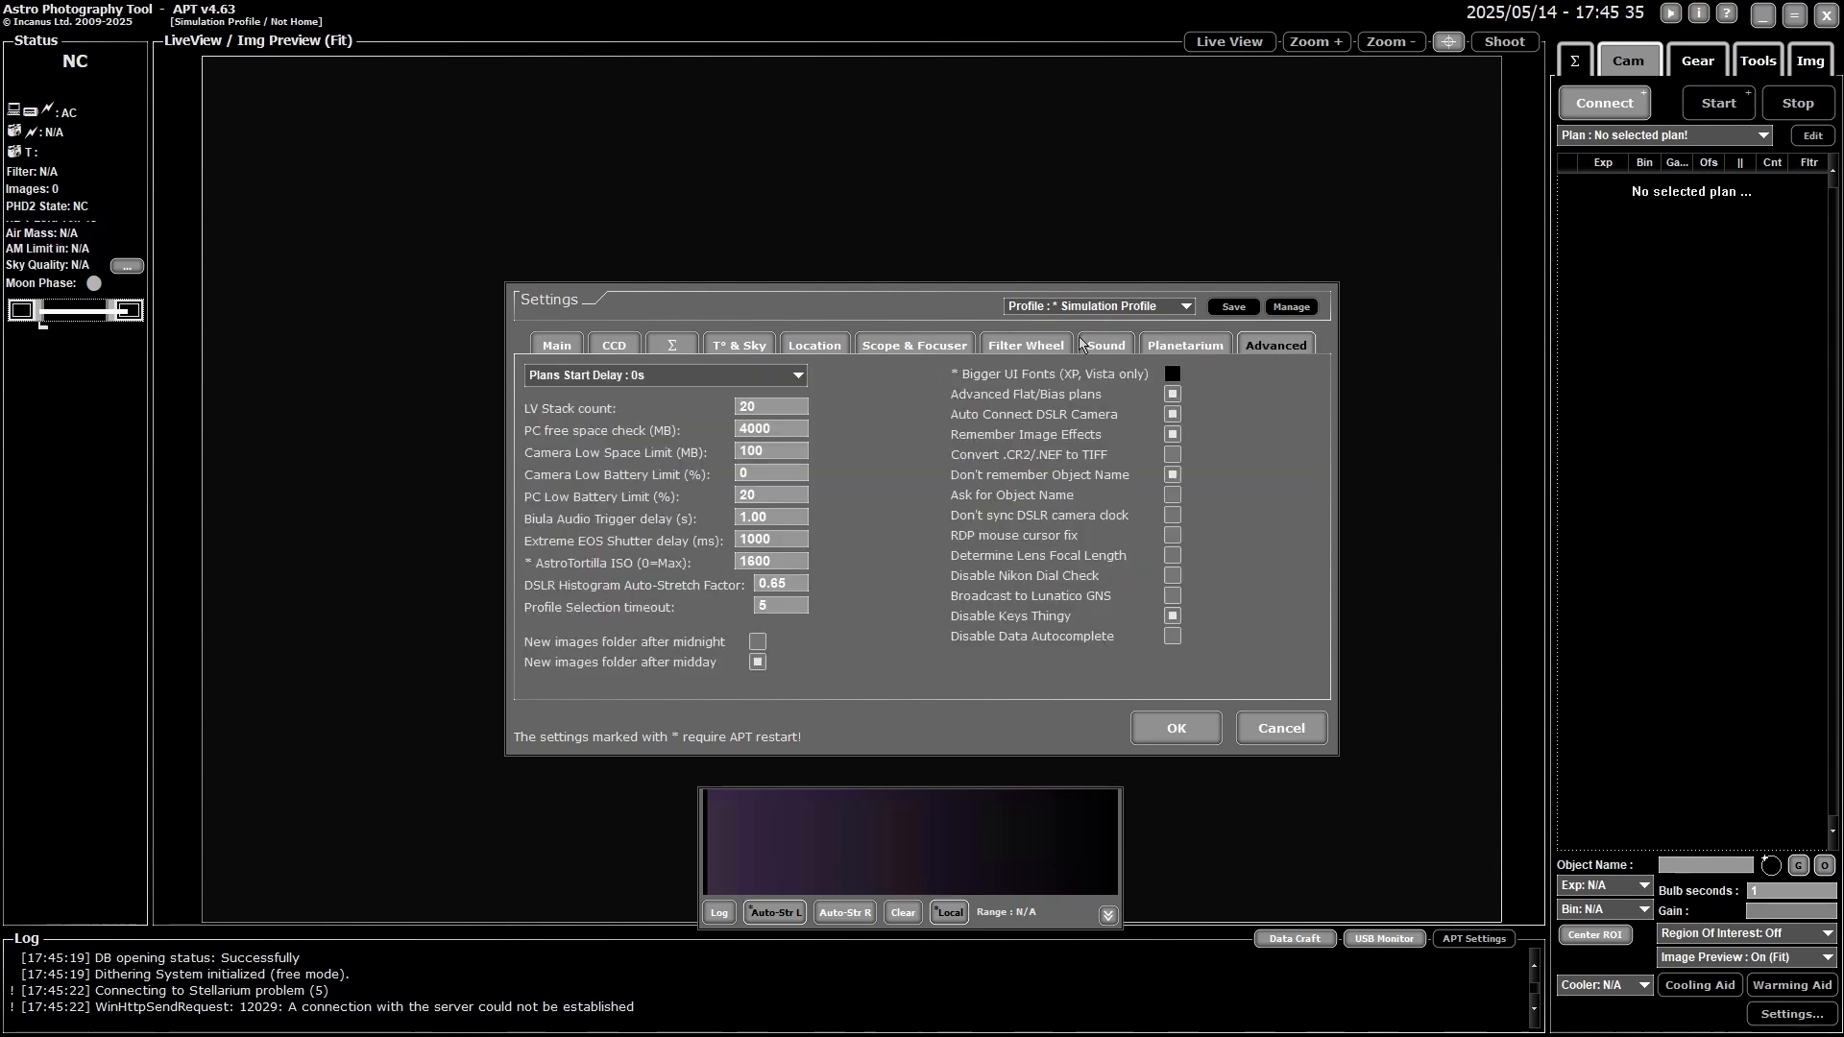
click(1027, 345)
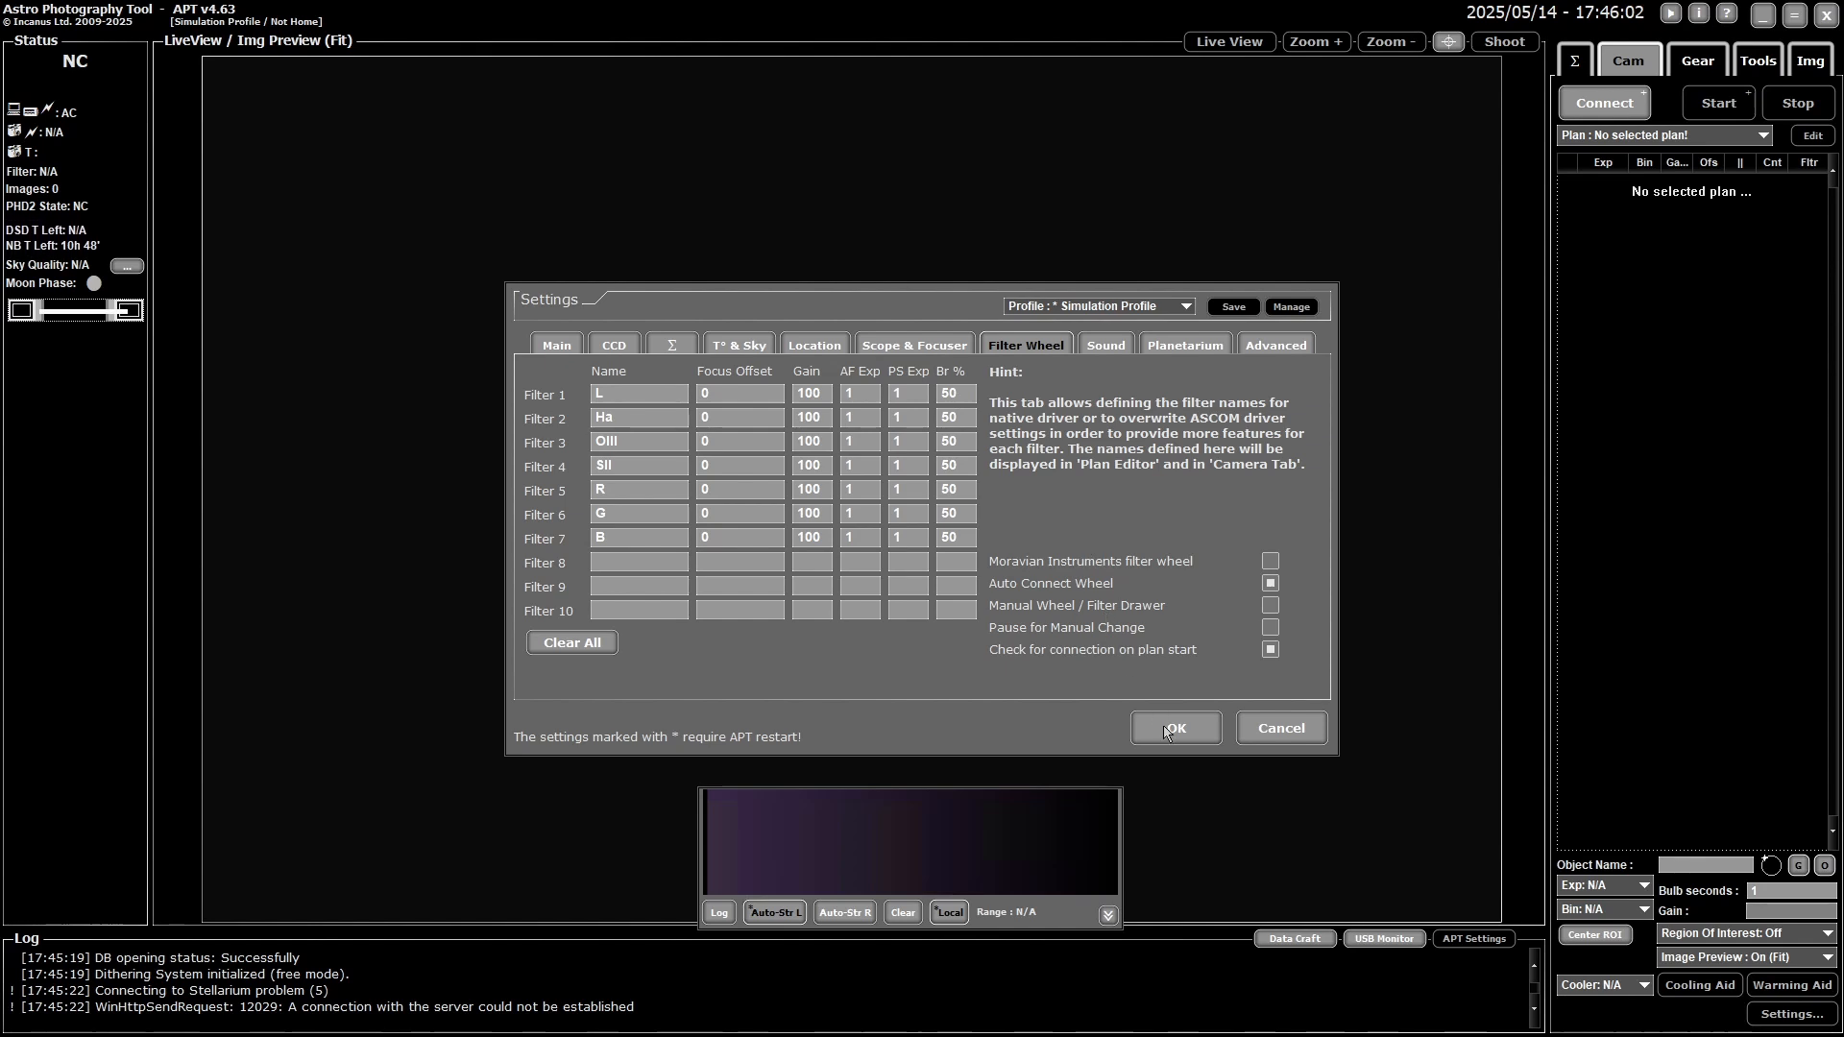
click(1189, 735)
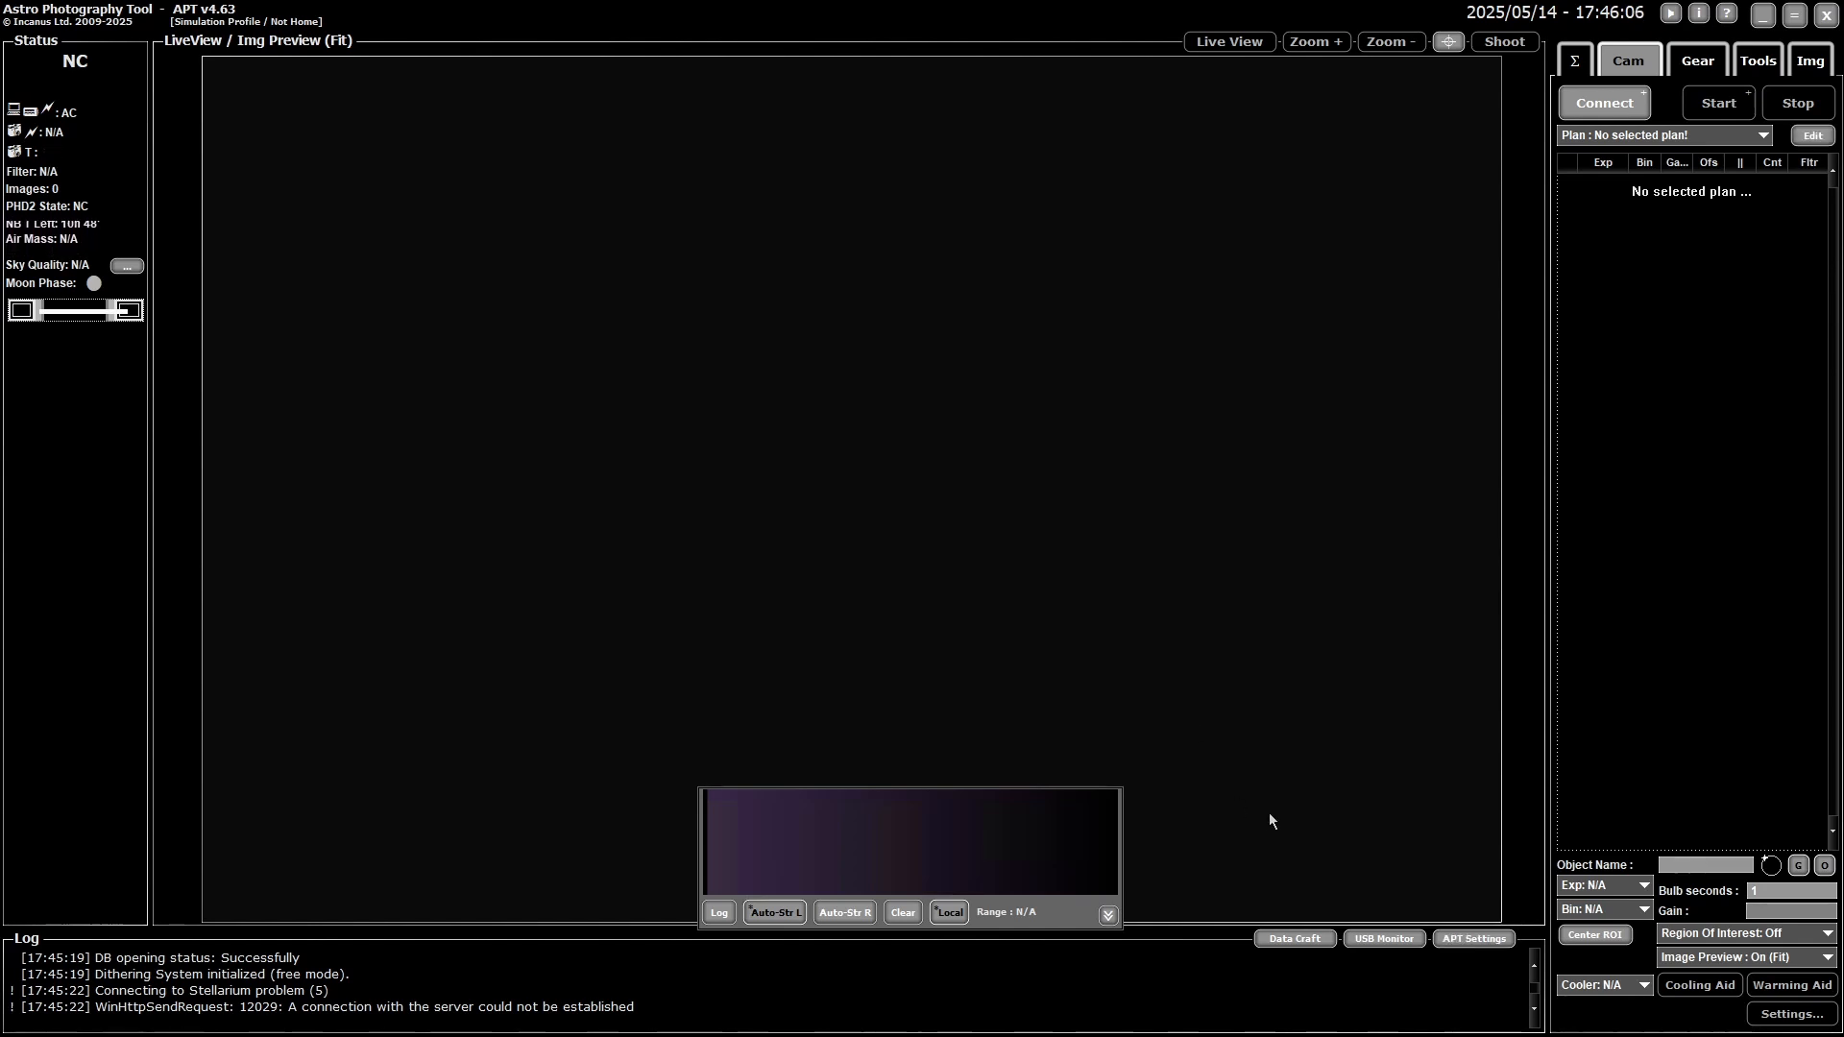
- Set the Data Craft custom database path to C:\astro_mages_source, accept the settings and close Data Craft
click(1289, 939)
click(1423, 893)
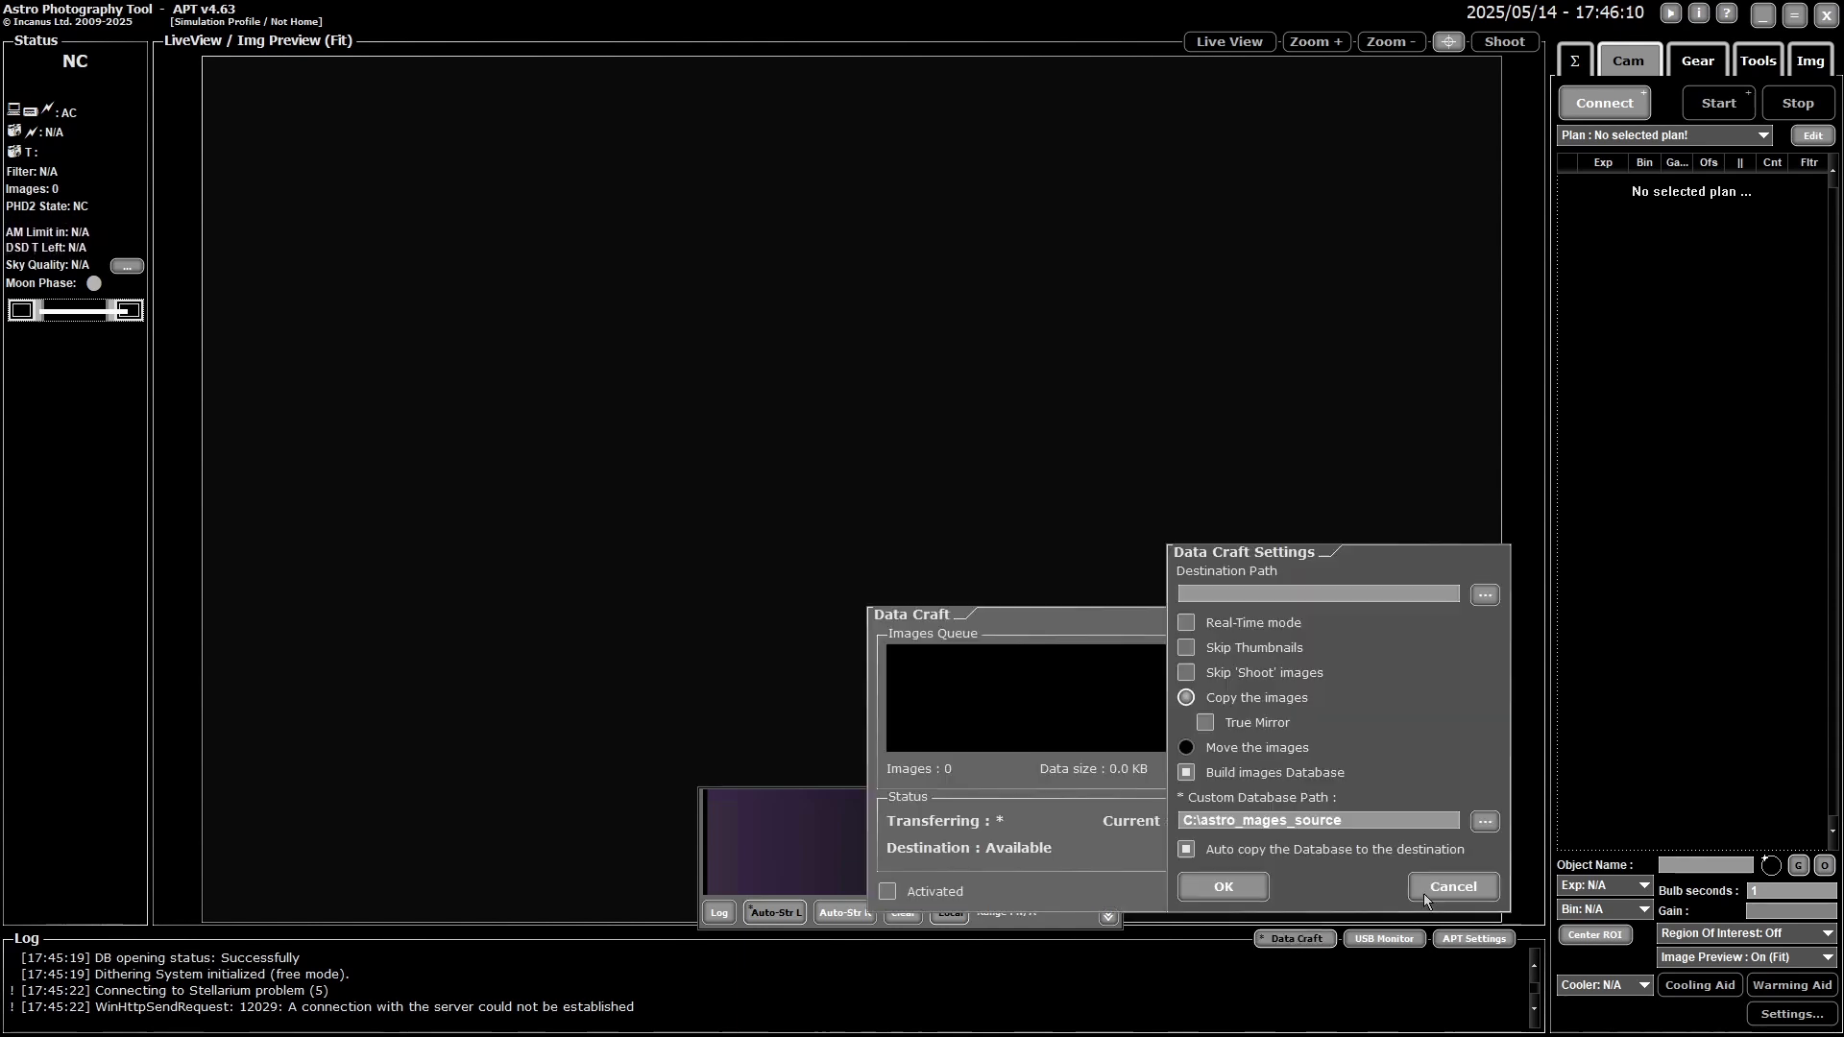
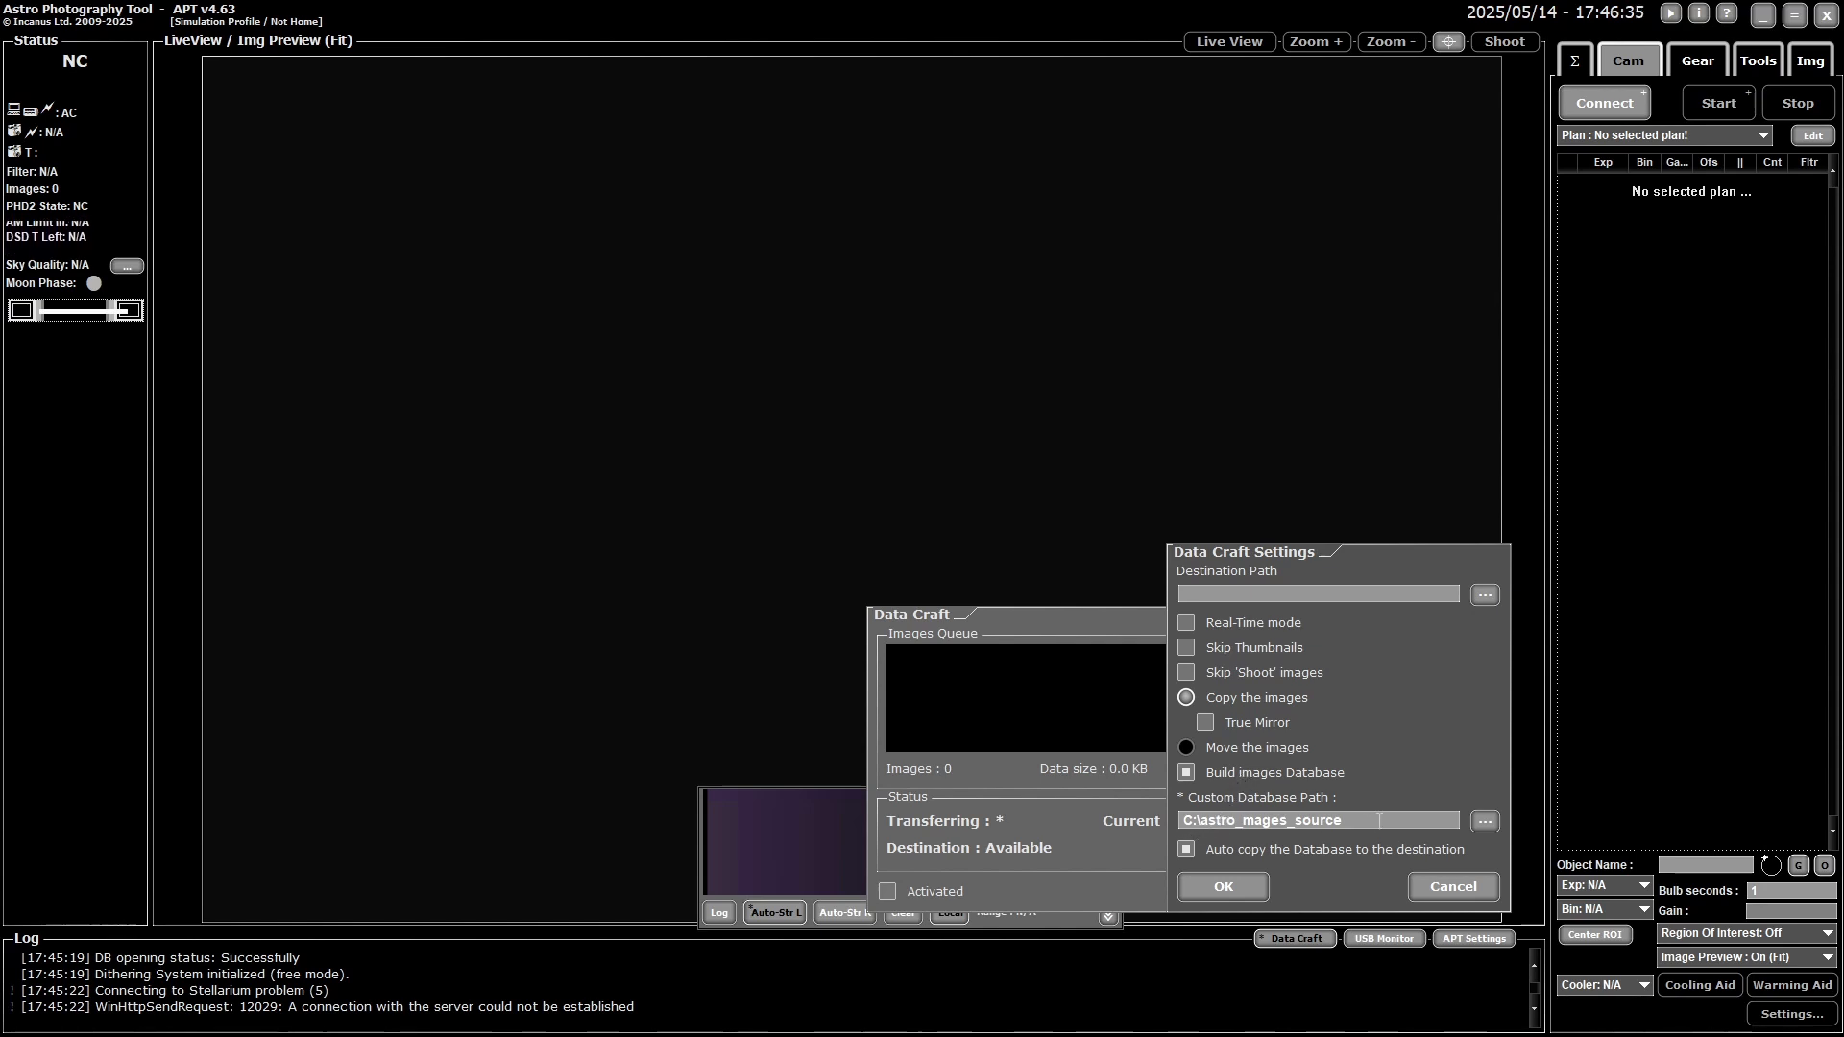
click(1483, 821)
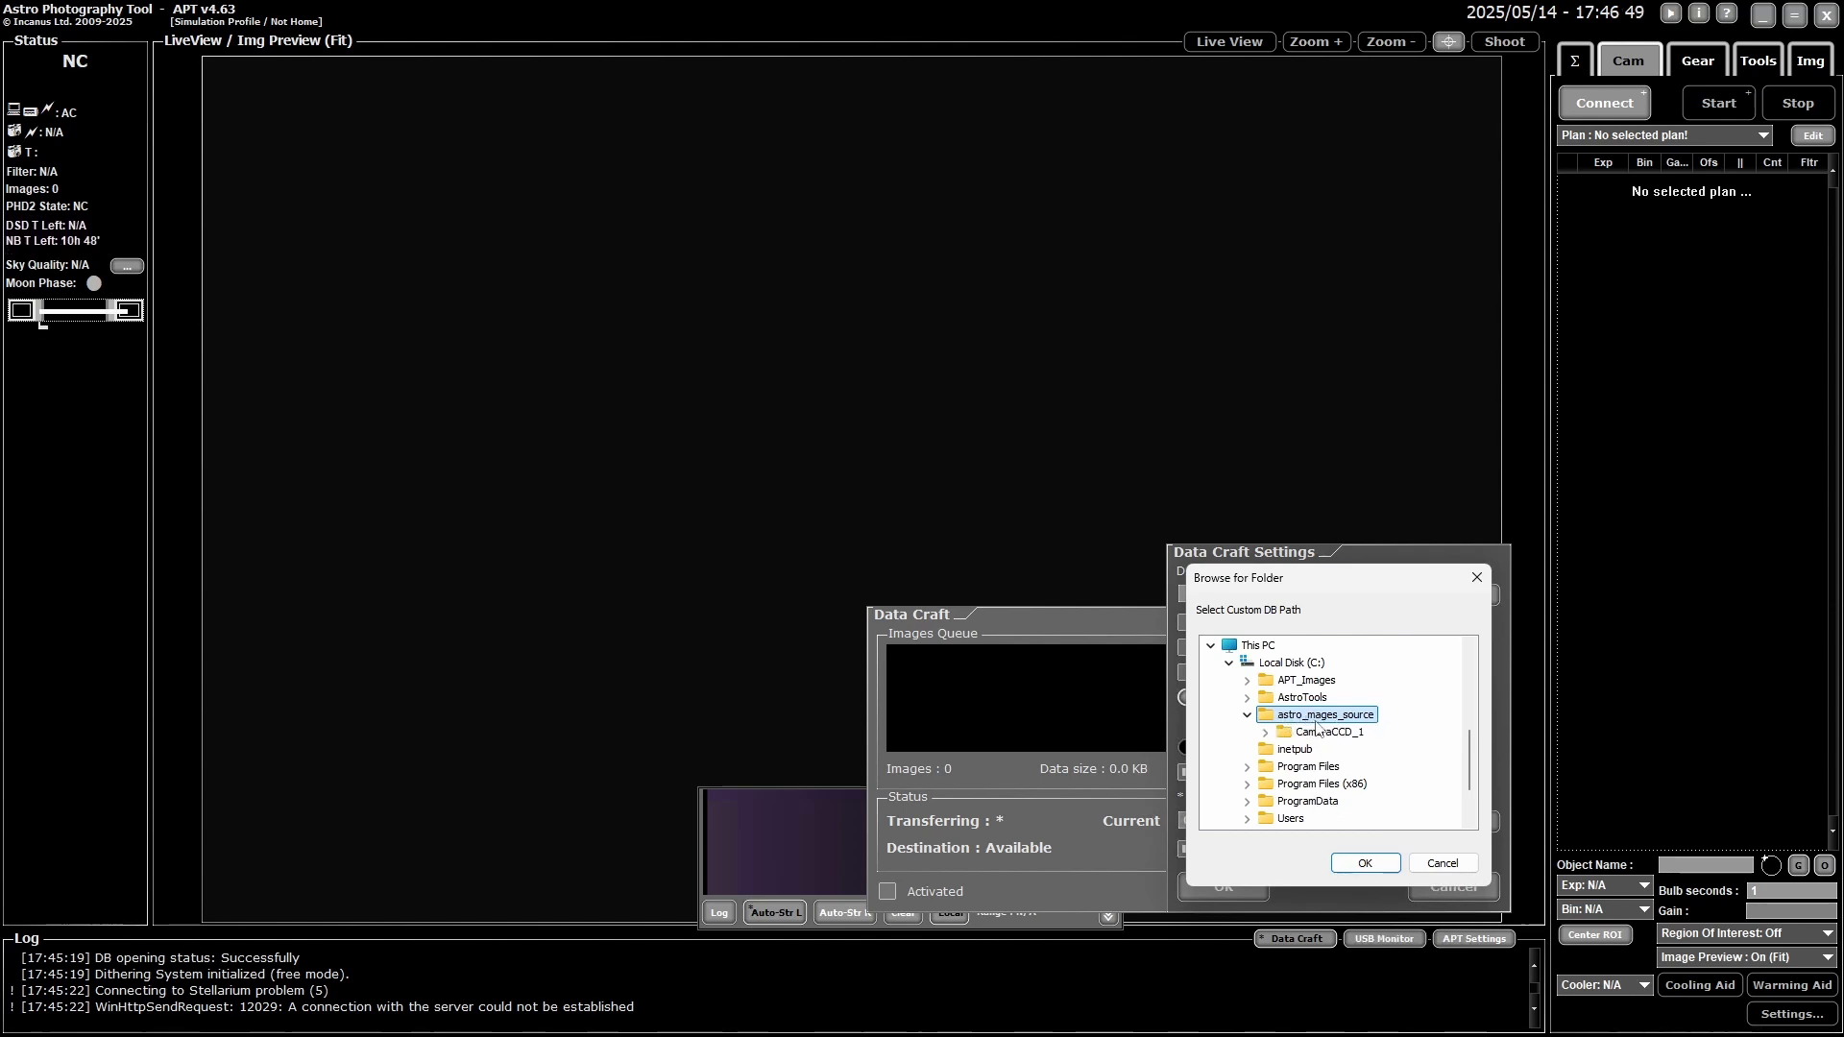
click(1364, 865)
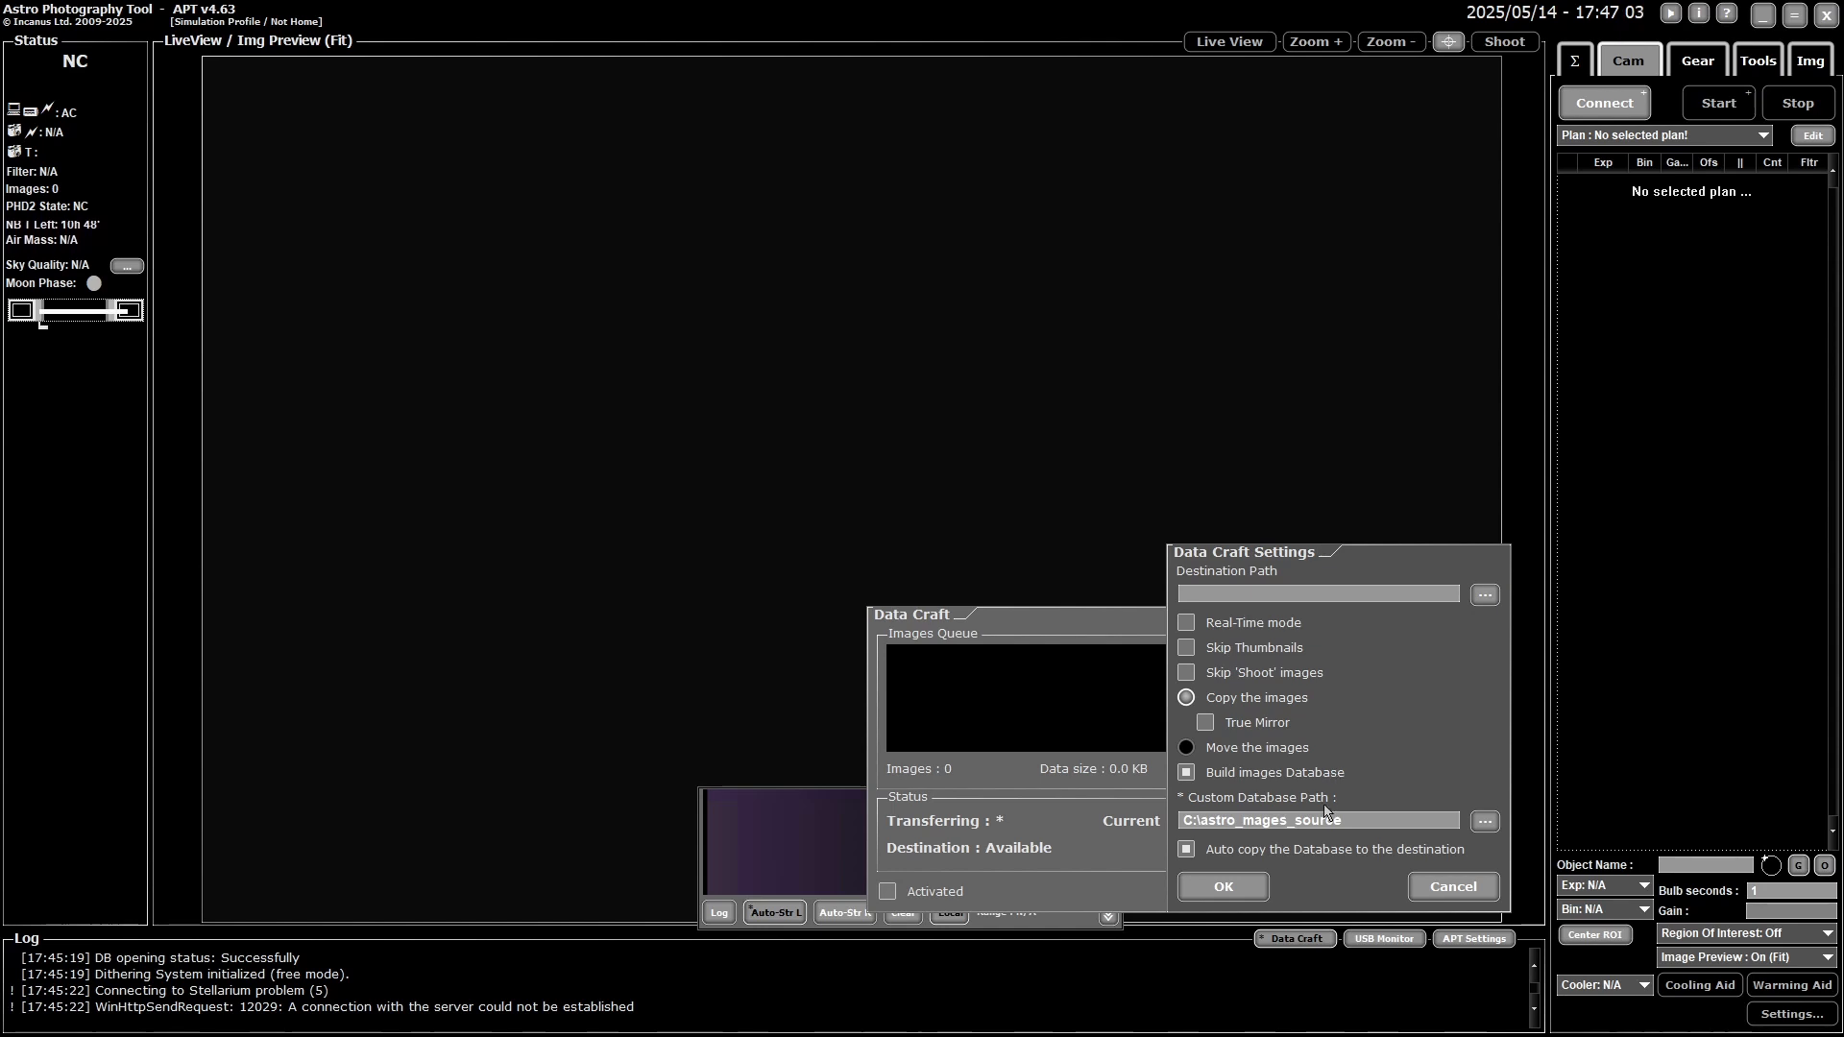
click(1225, 889)
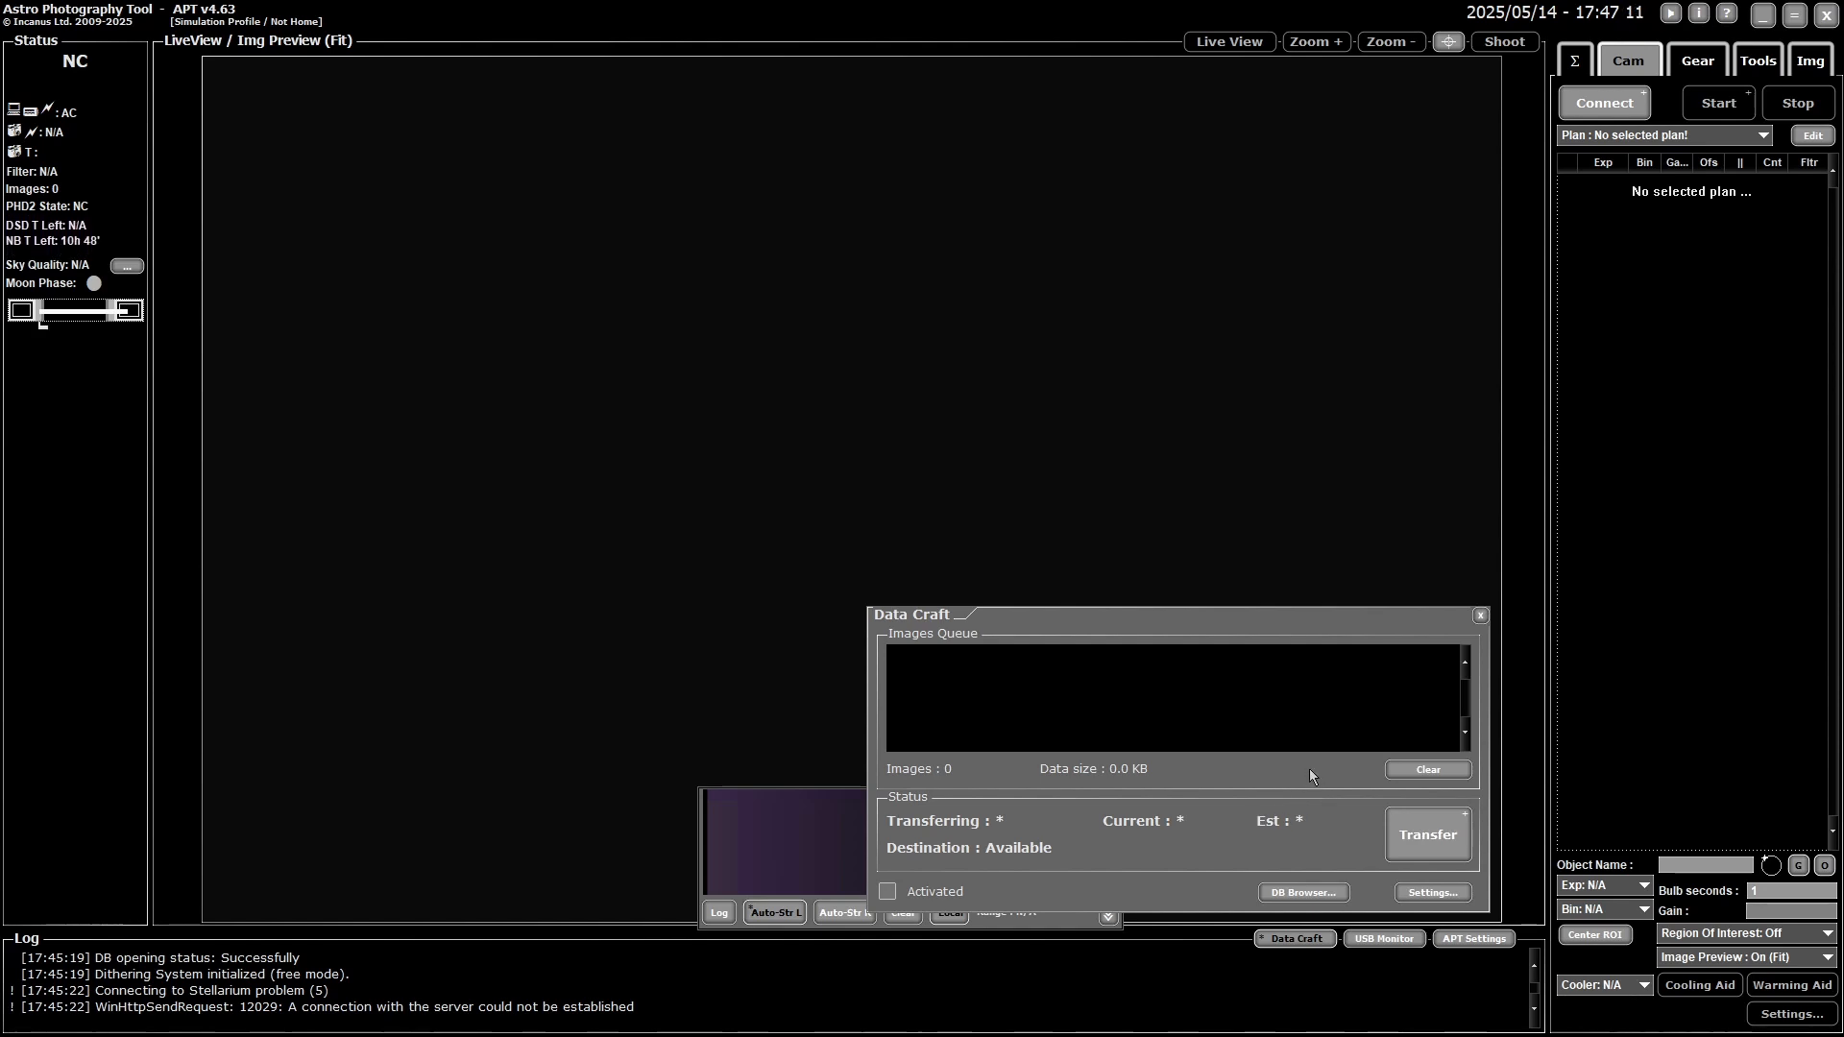
click(1478, 617)
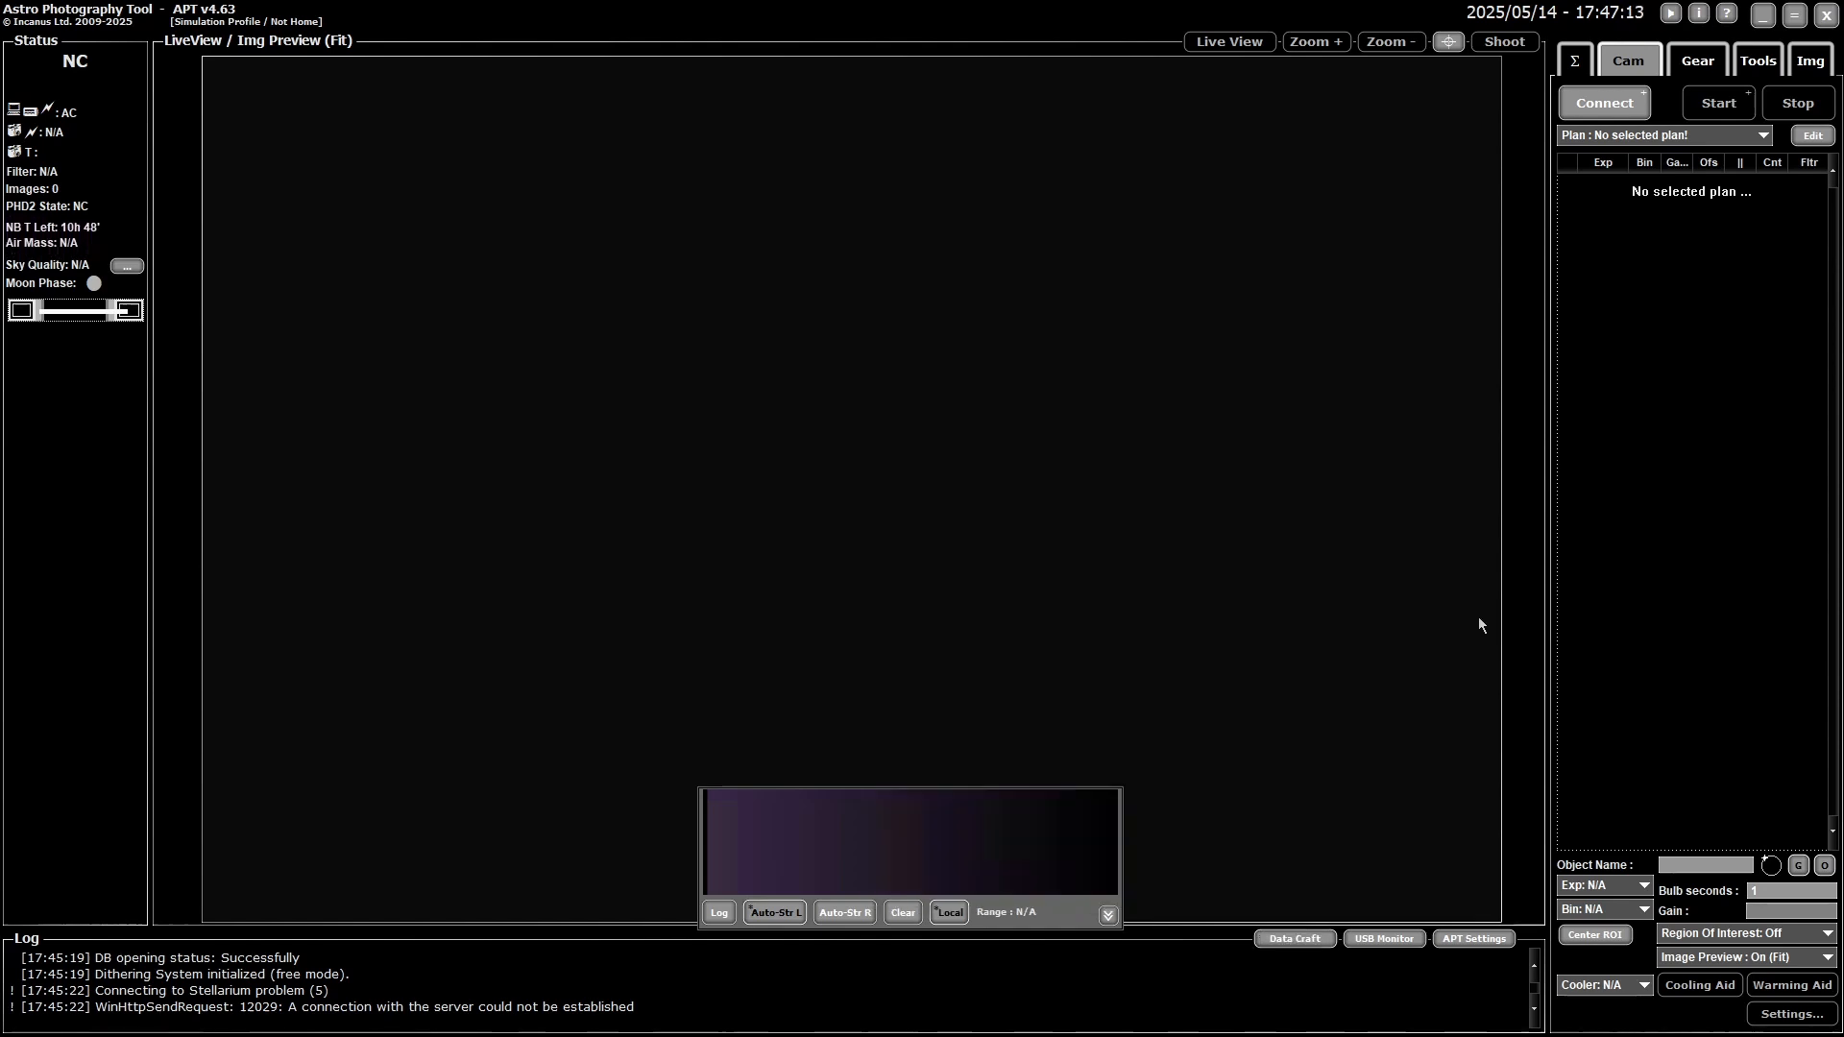
- Set the pause after GoTo++ moves to 10 s in the Point Craft settings, with relative GoTo++ moves enabled, and close Point Craft
click(1697, 64)
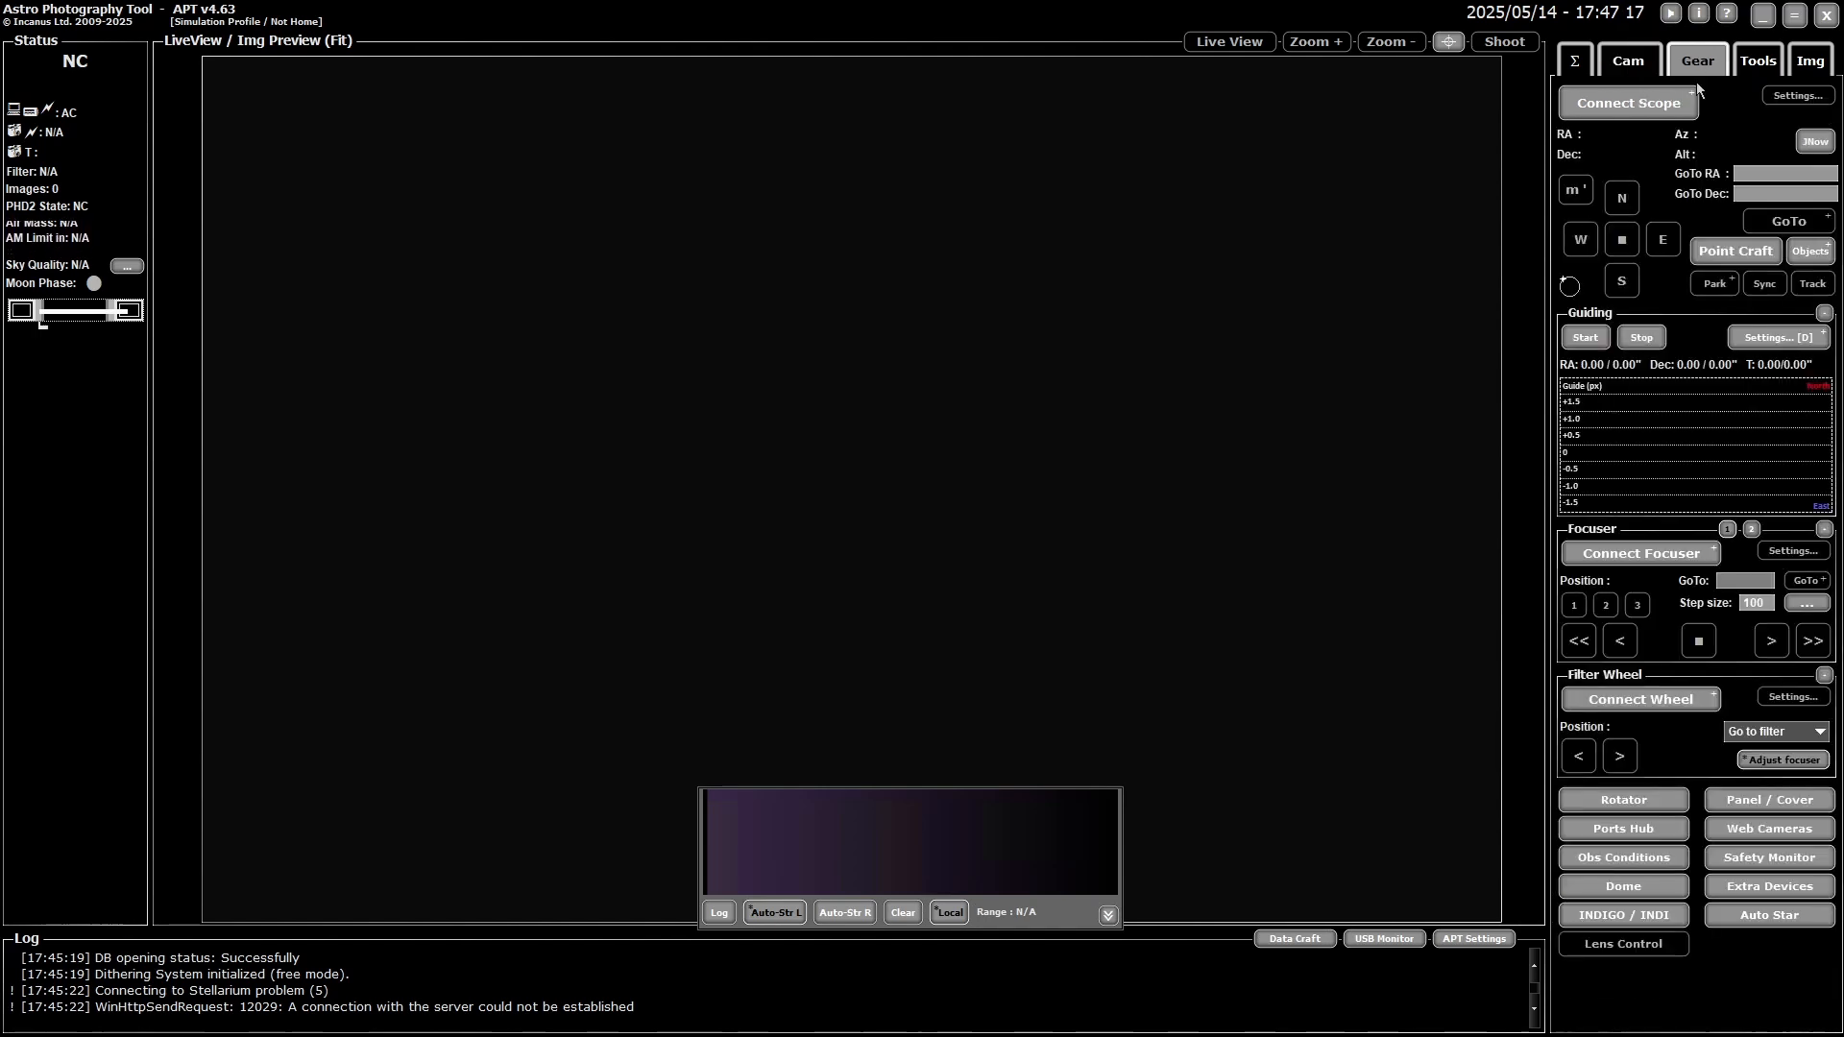
click(1726, 257)
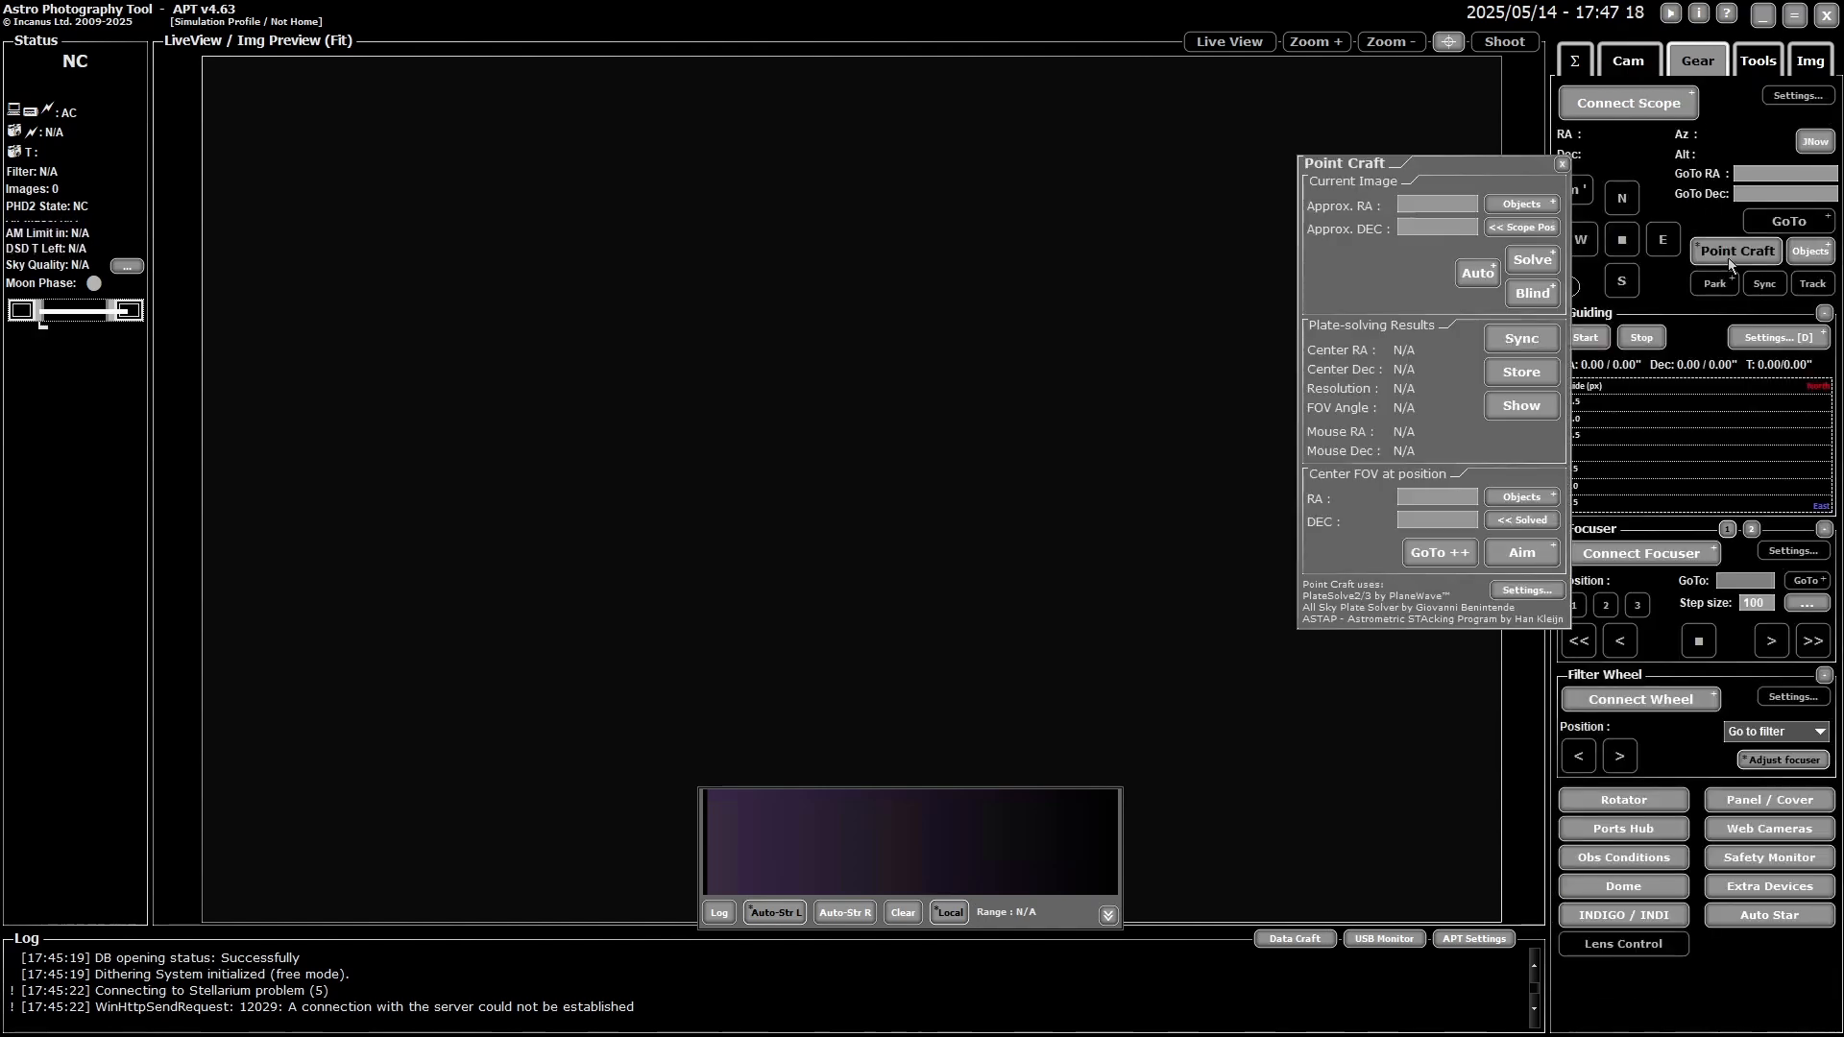
click(1524, 592)
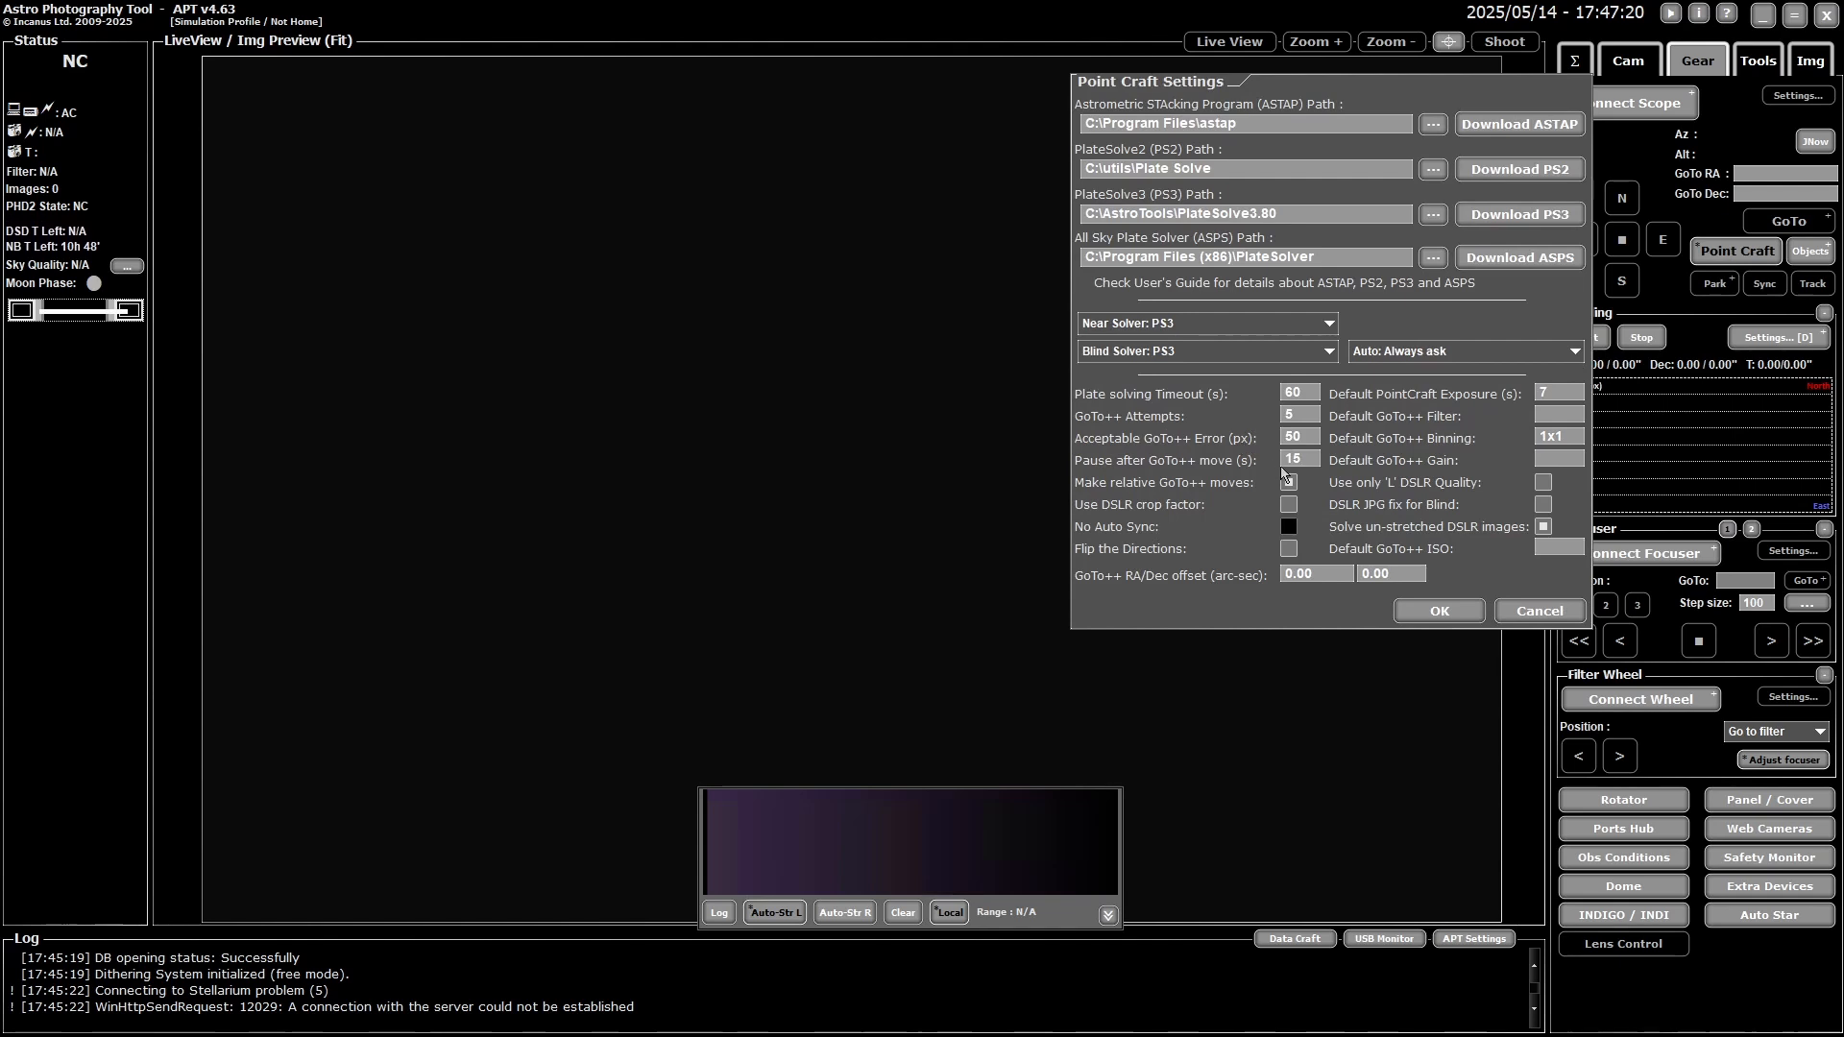
click(1287, 480)
drag(1307, 461, 1261, 457)
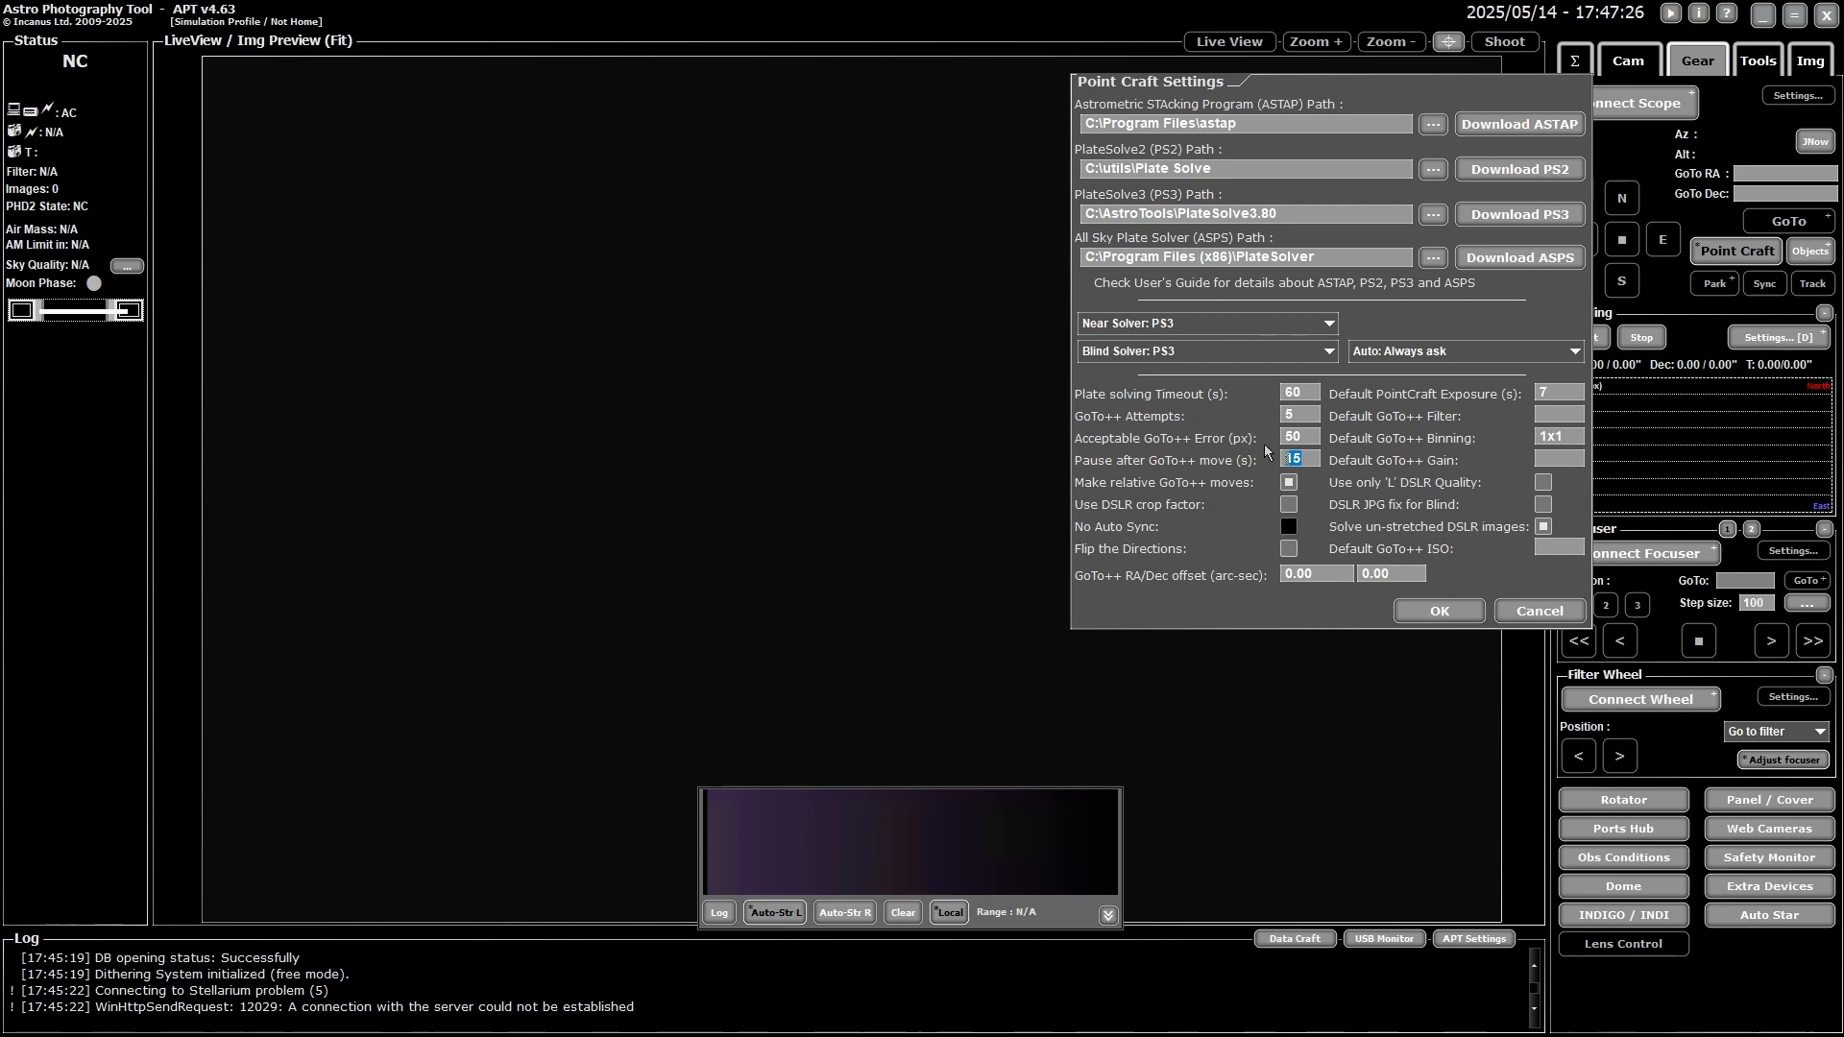
text(10)
click(1460, 610)
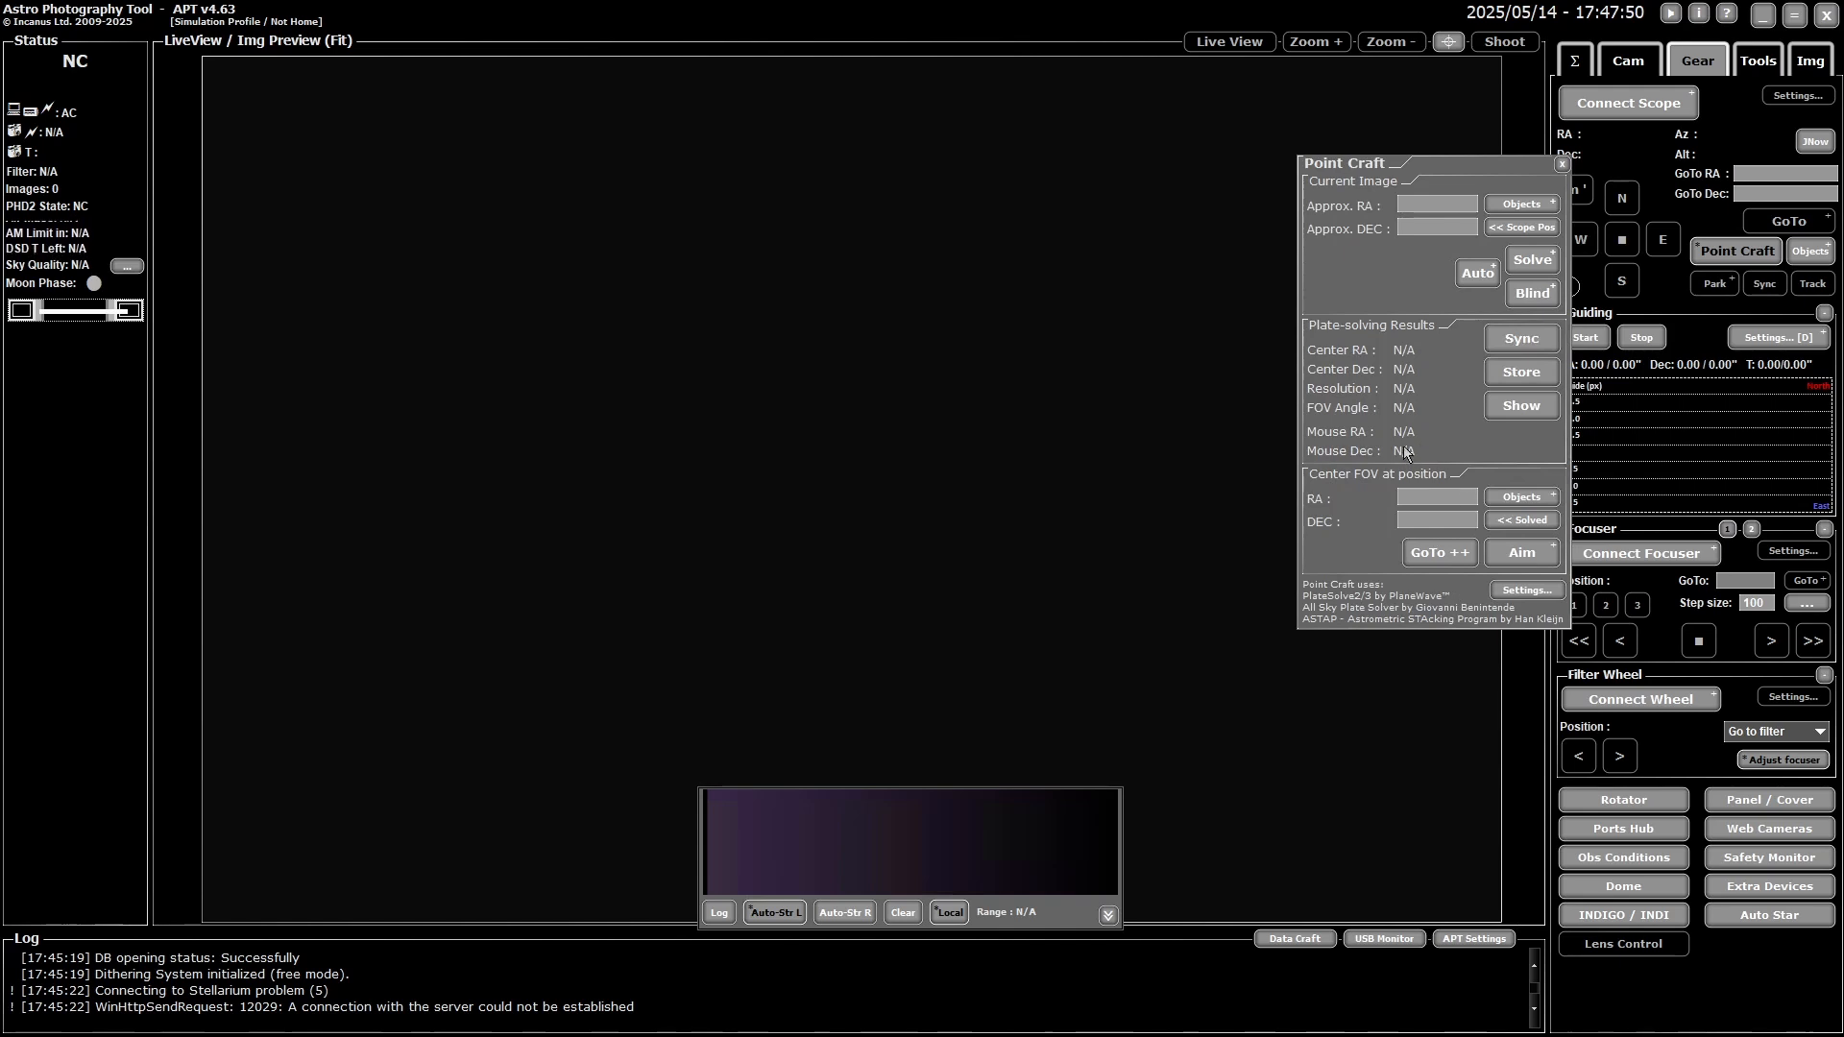
click(1561, 163)
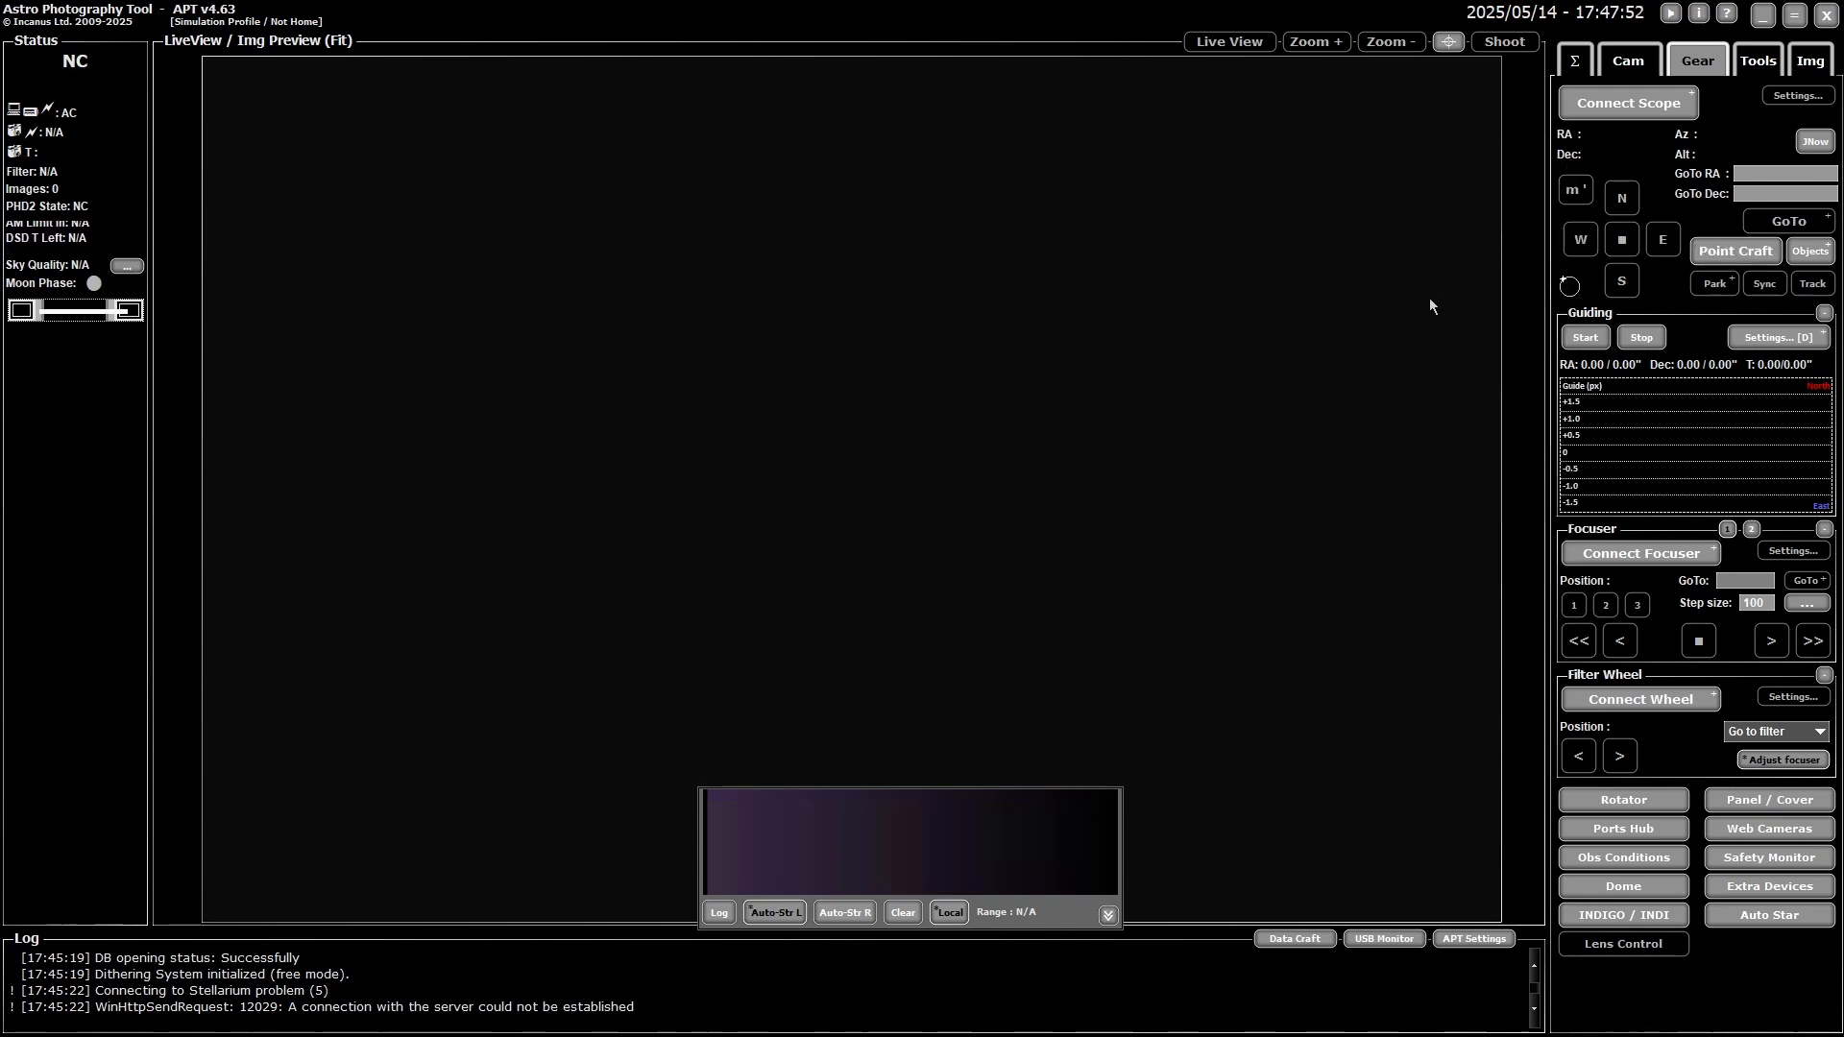
- Connect a CCD camera over ASCOM, enabling Alpaca discovery and choosing Camera Sky Simulator for ALPACA
click(1611, 65)
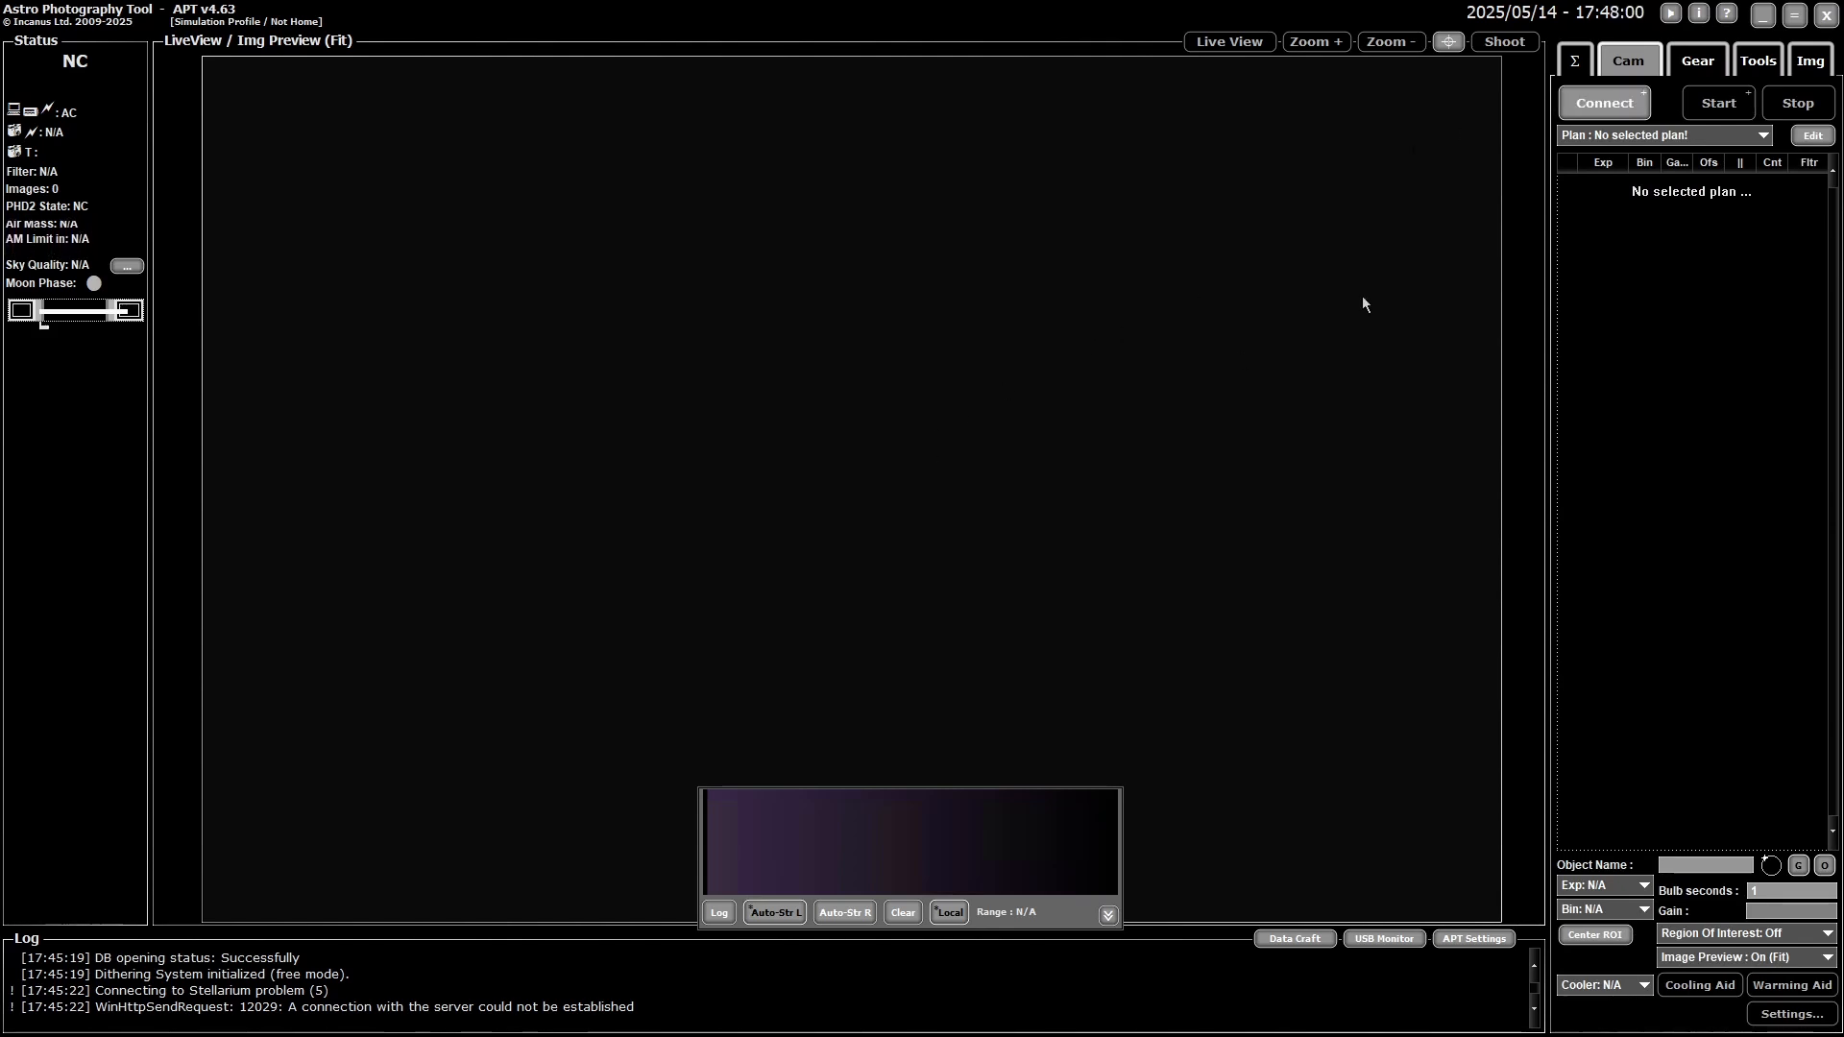
click(1604, 104)
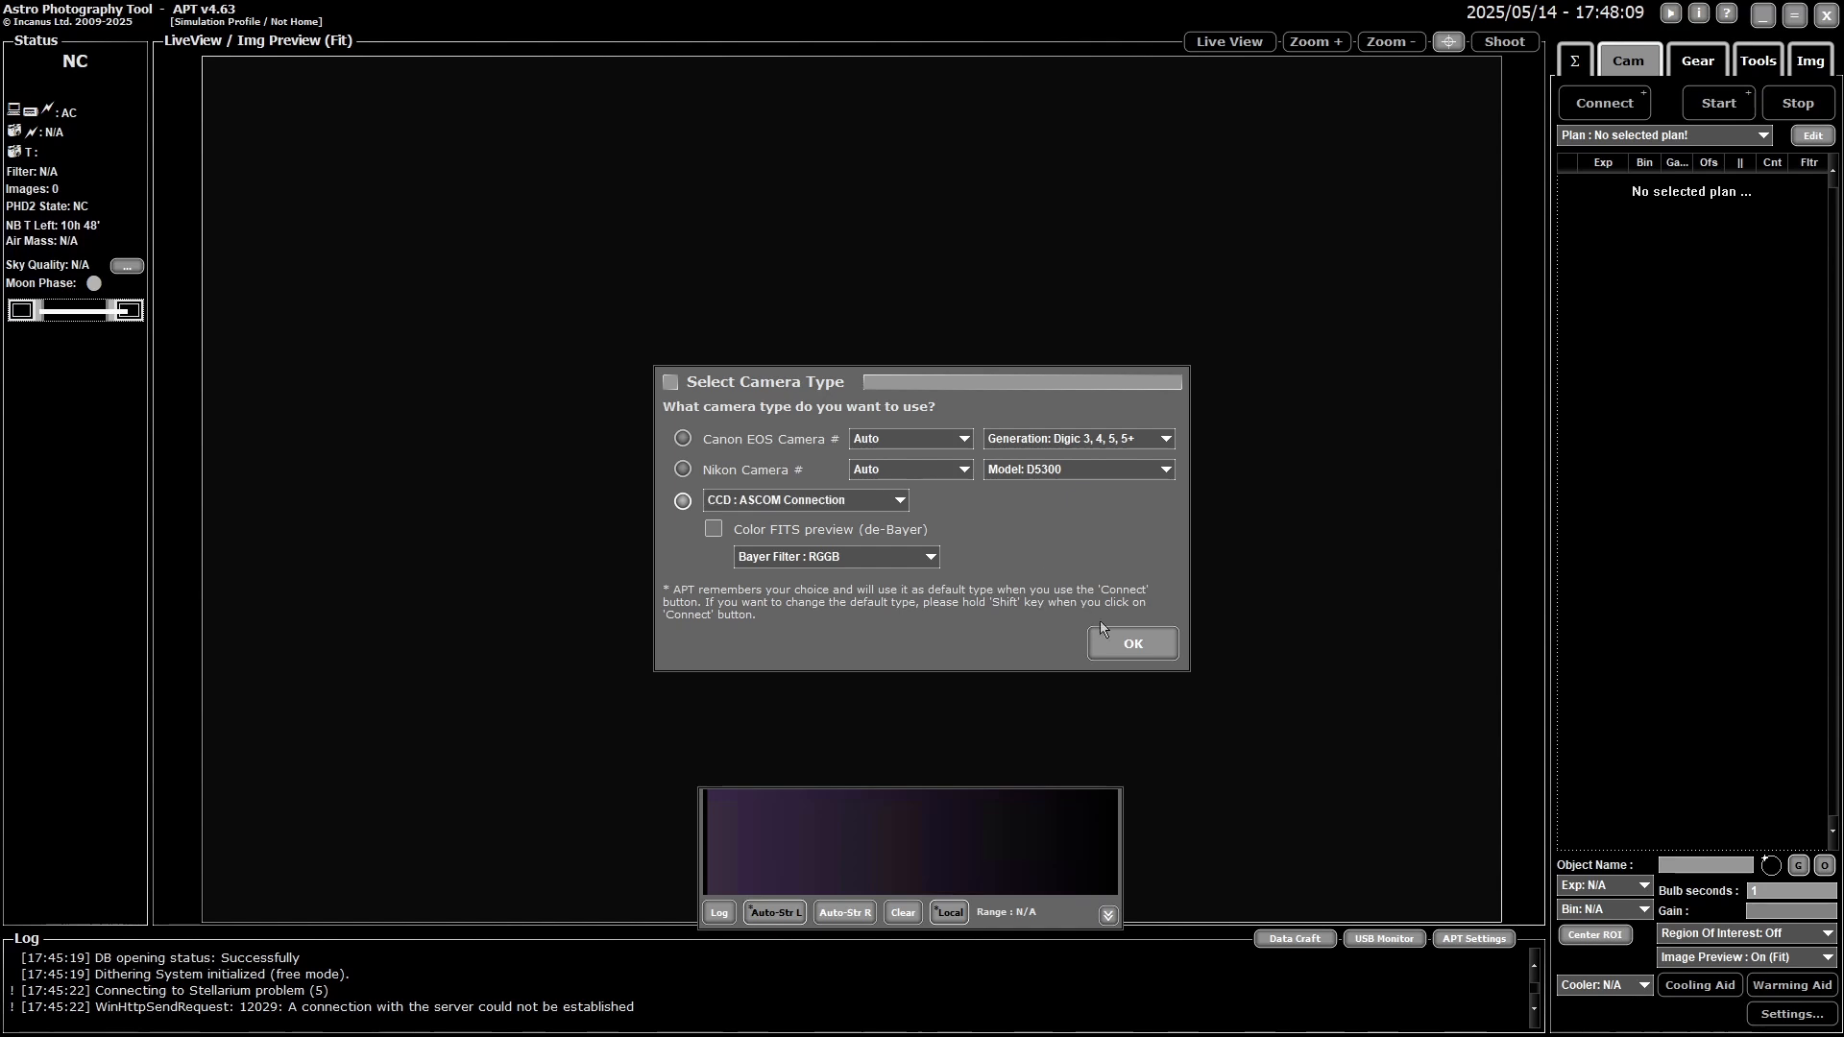
click(1129, 640)
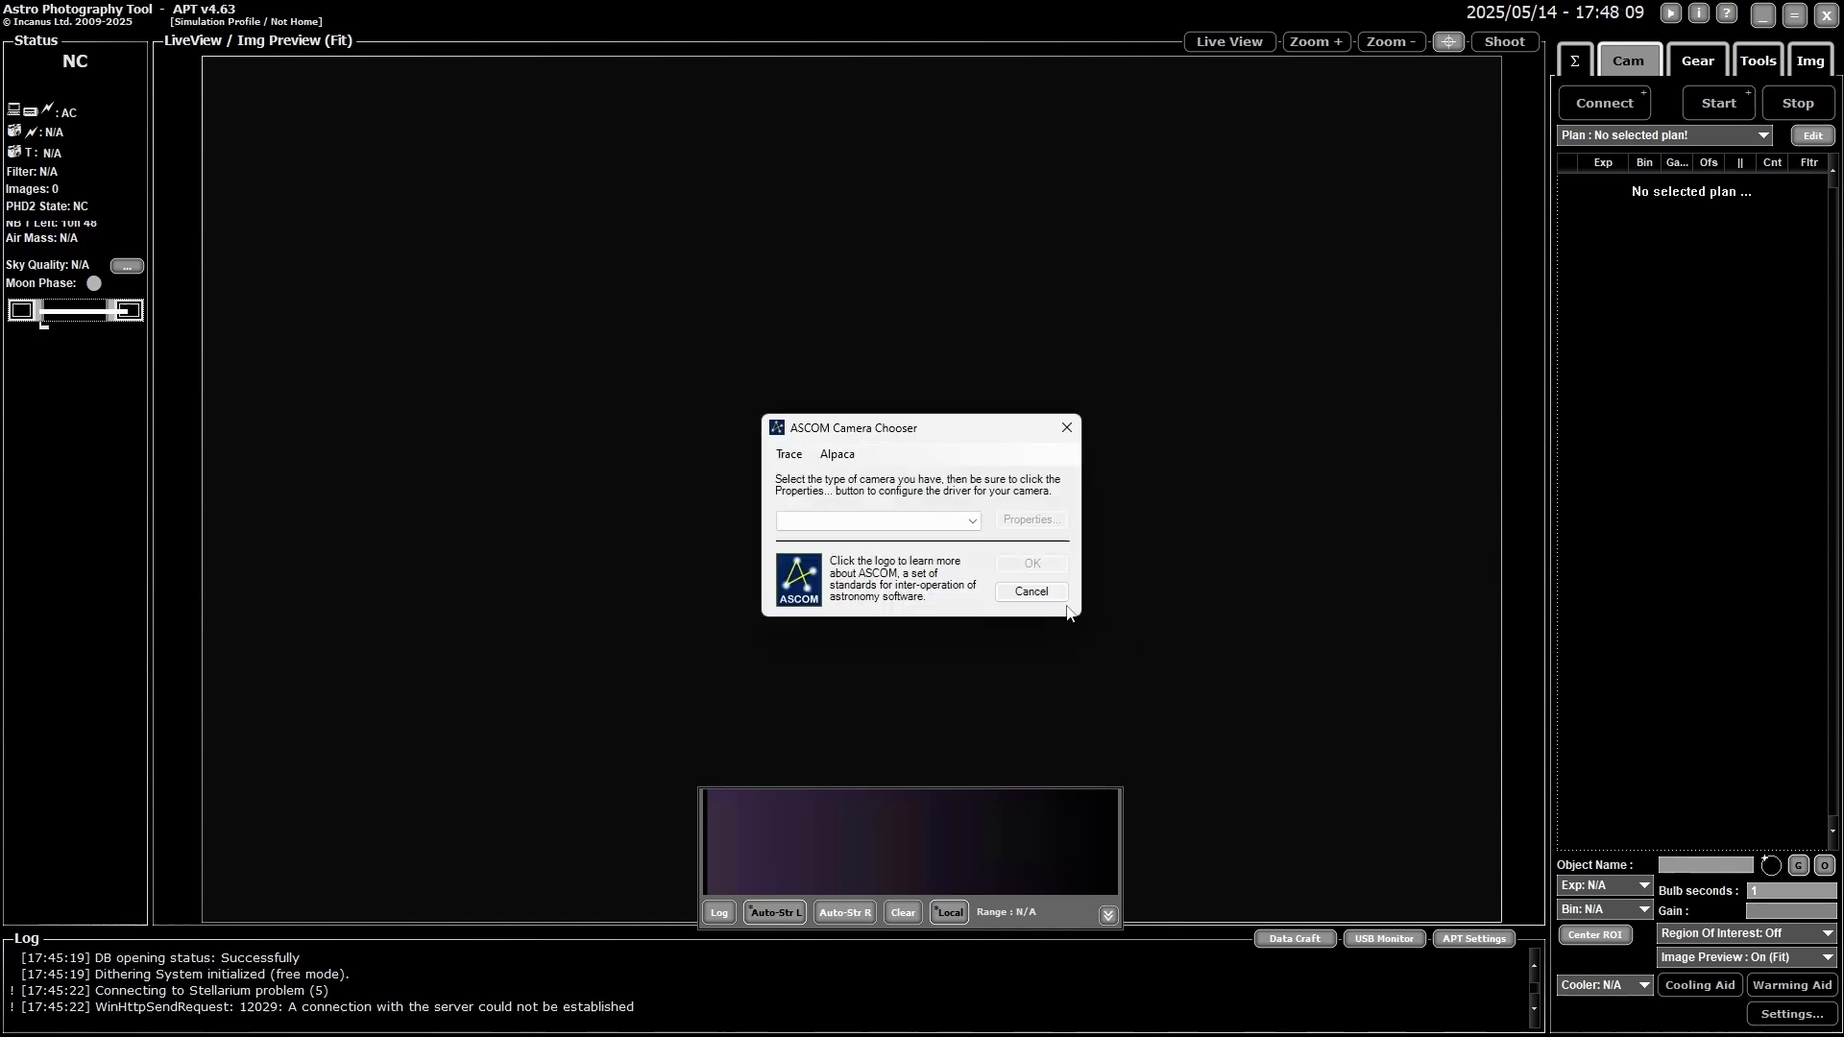
click(841, 456)
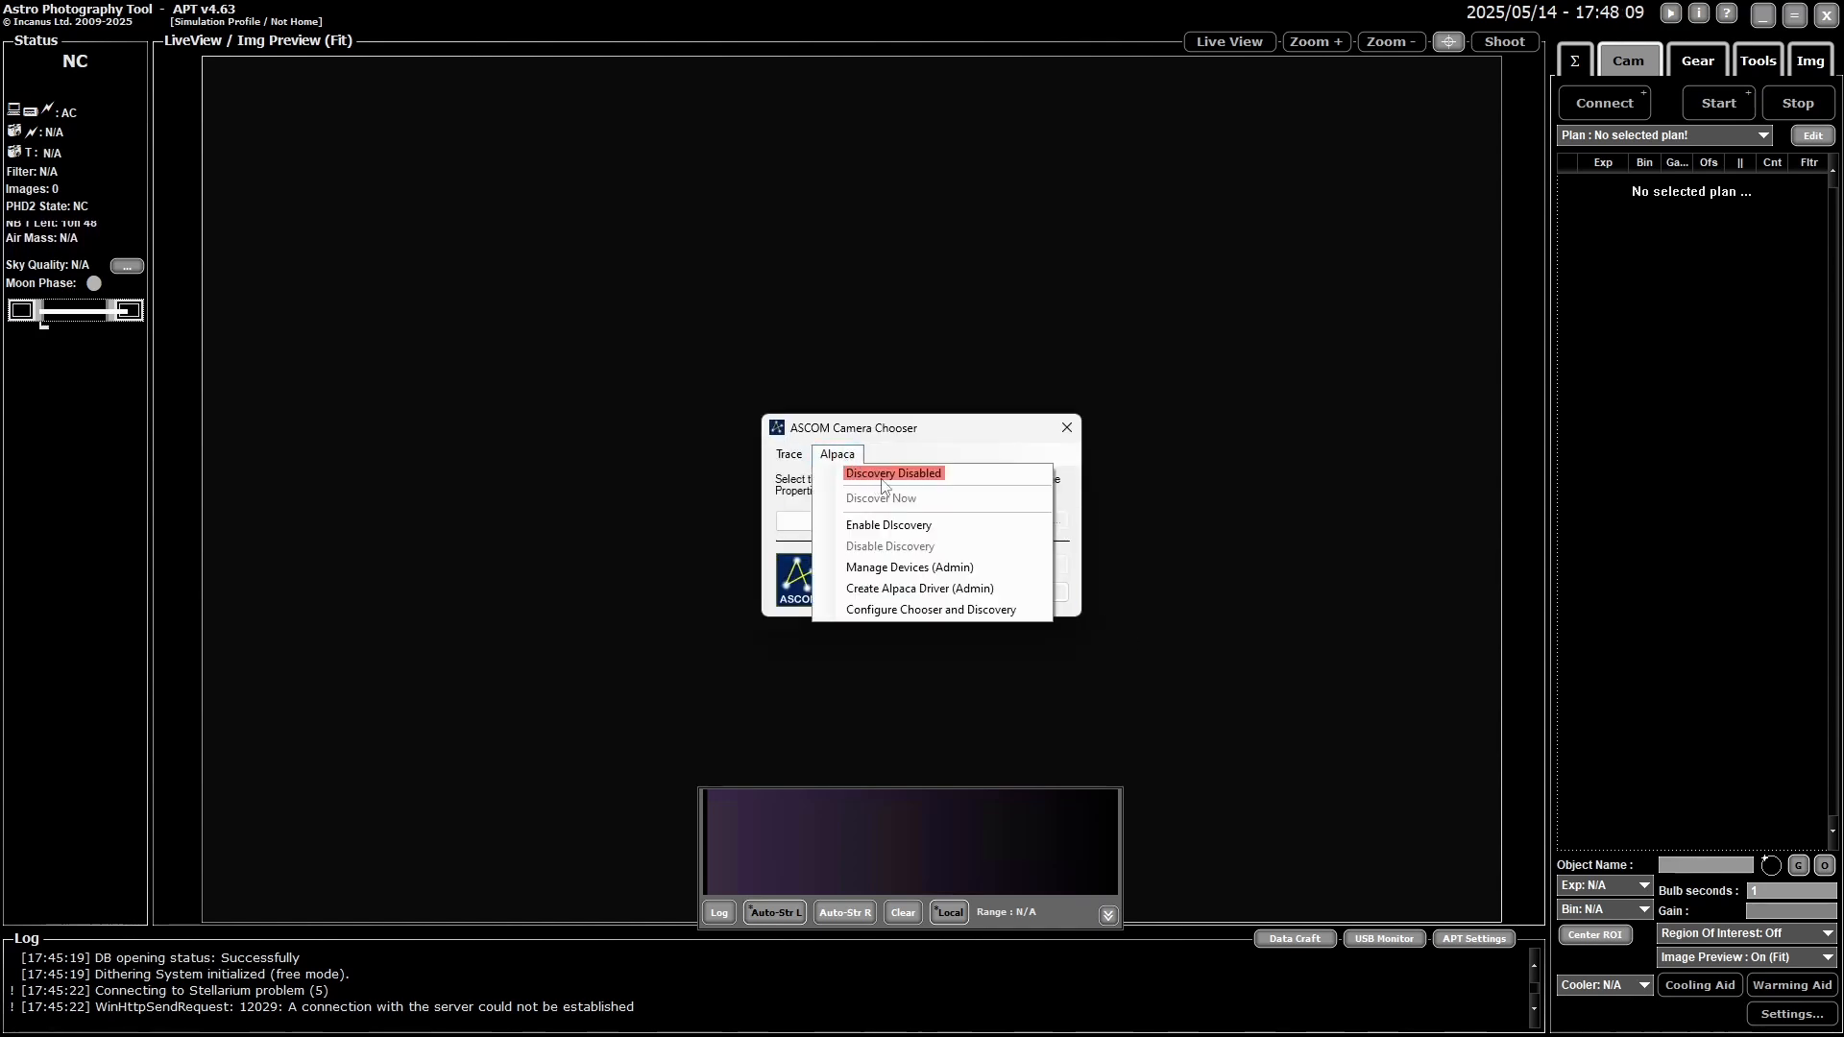
click(881, 525)
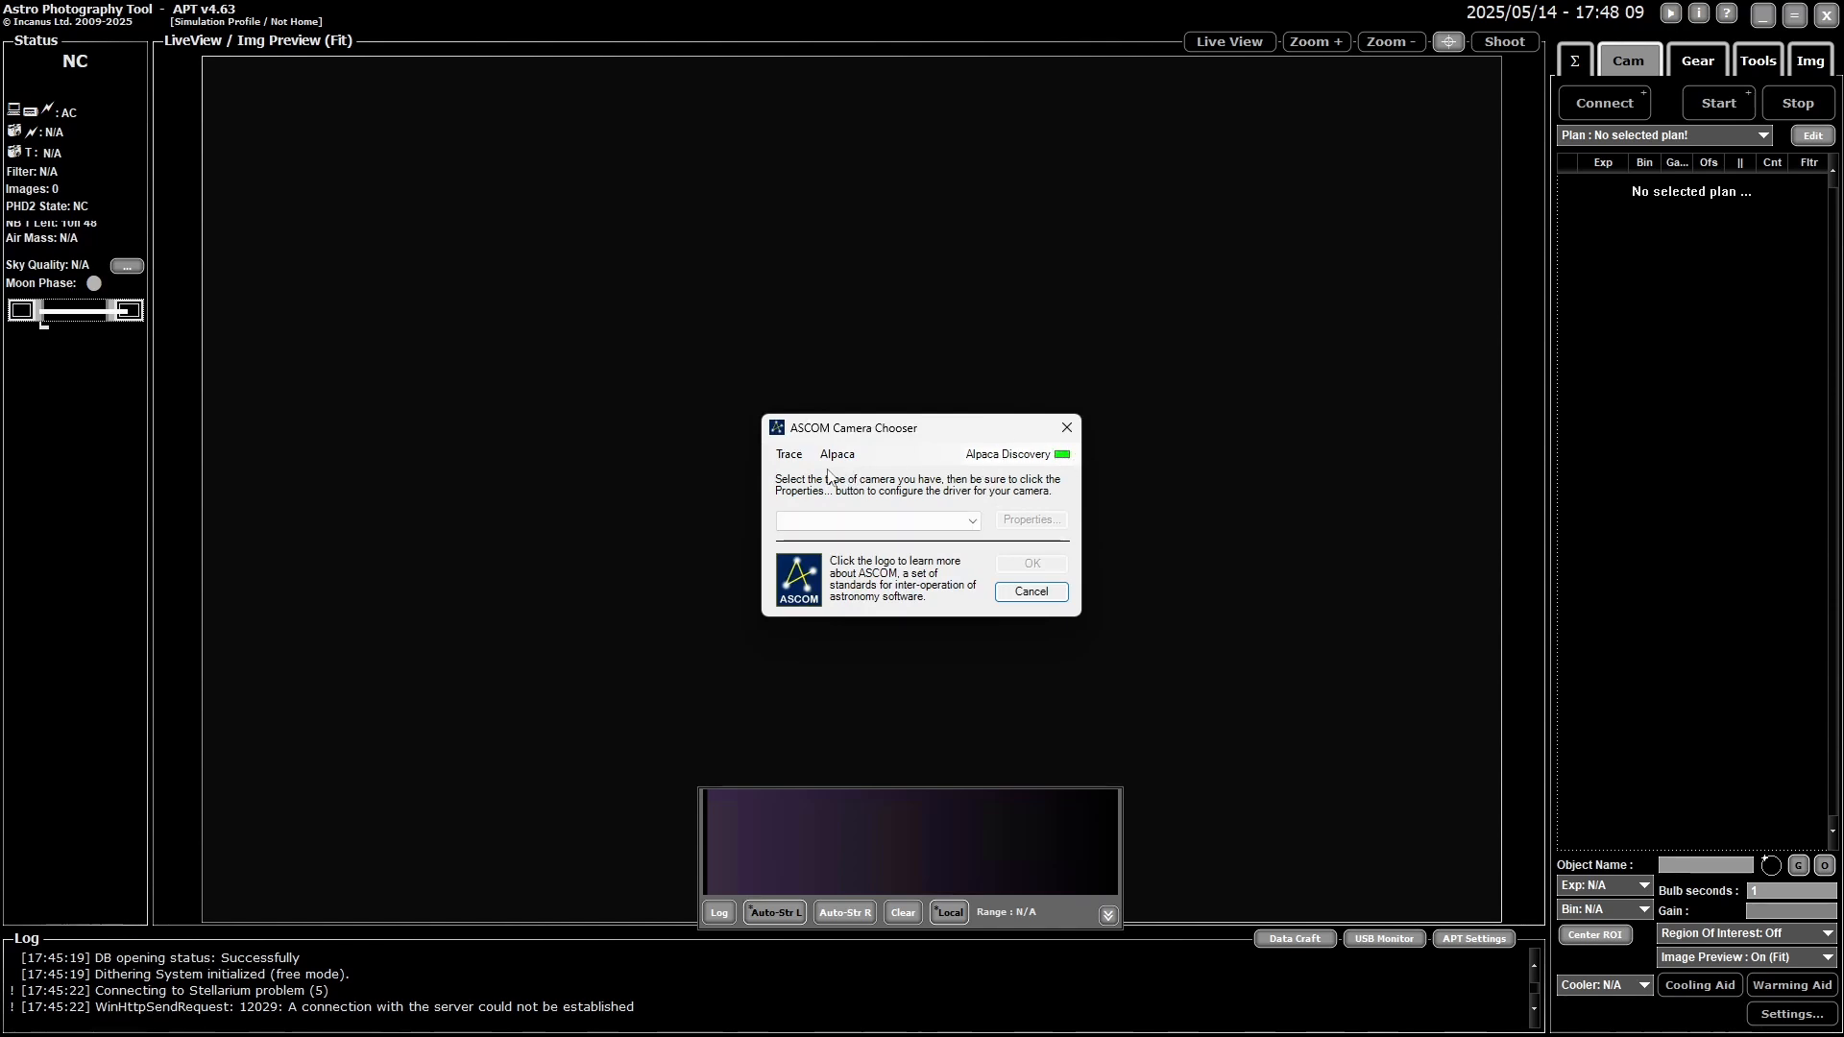
click(974, 522)
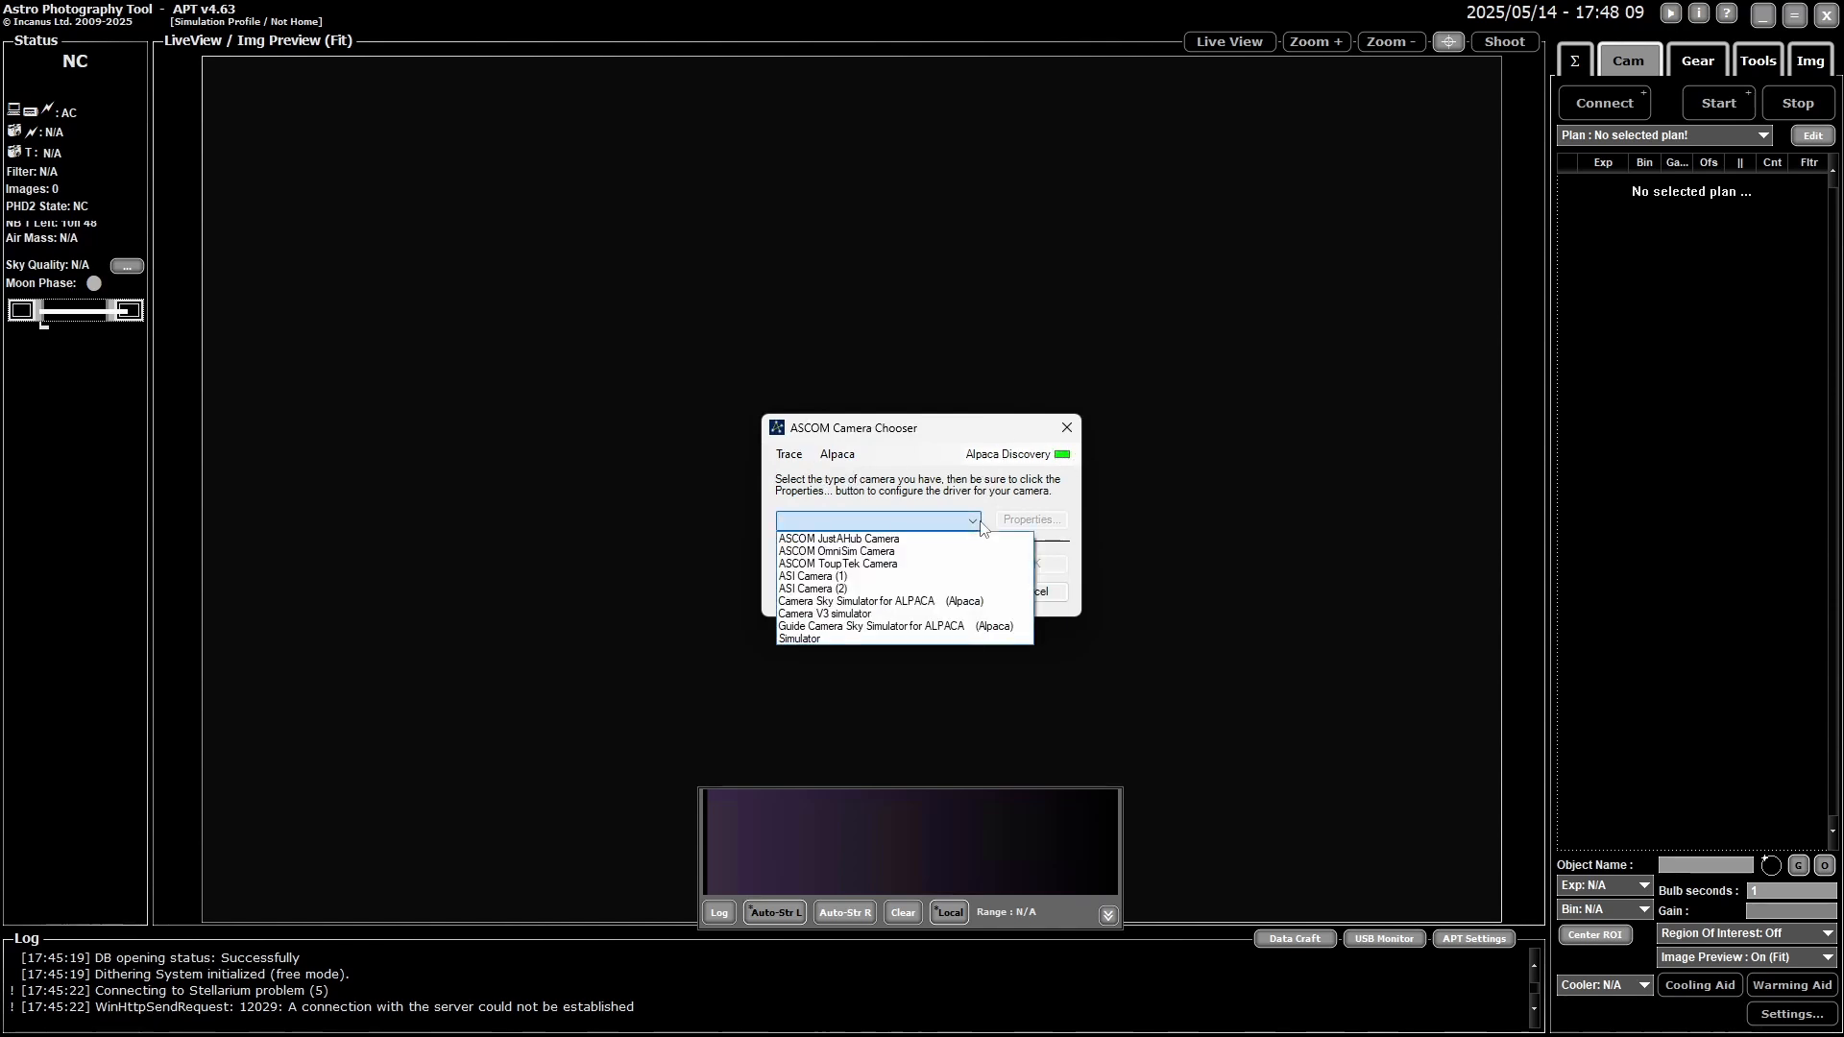
click(872, 603)
click(1030, 563)
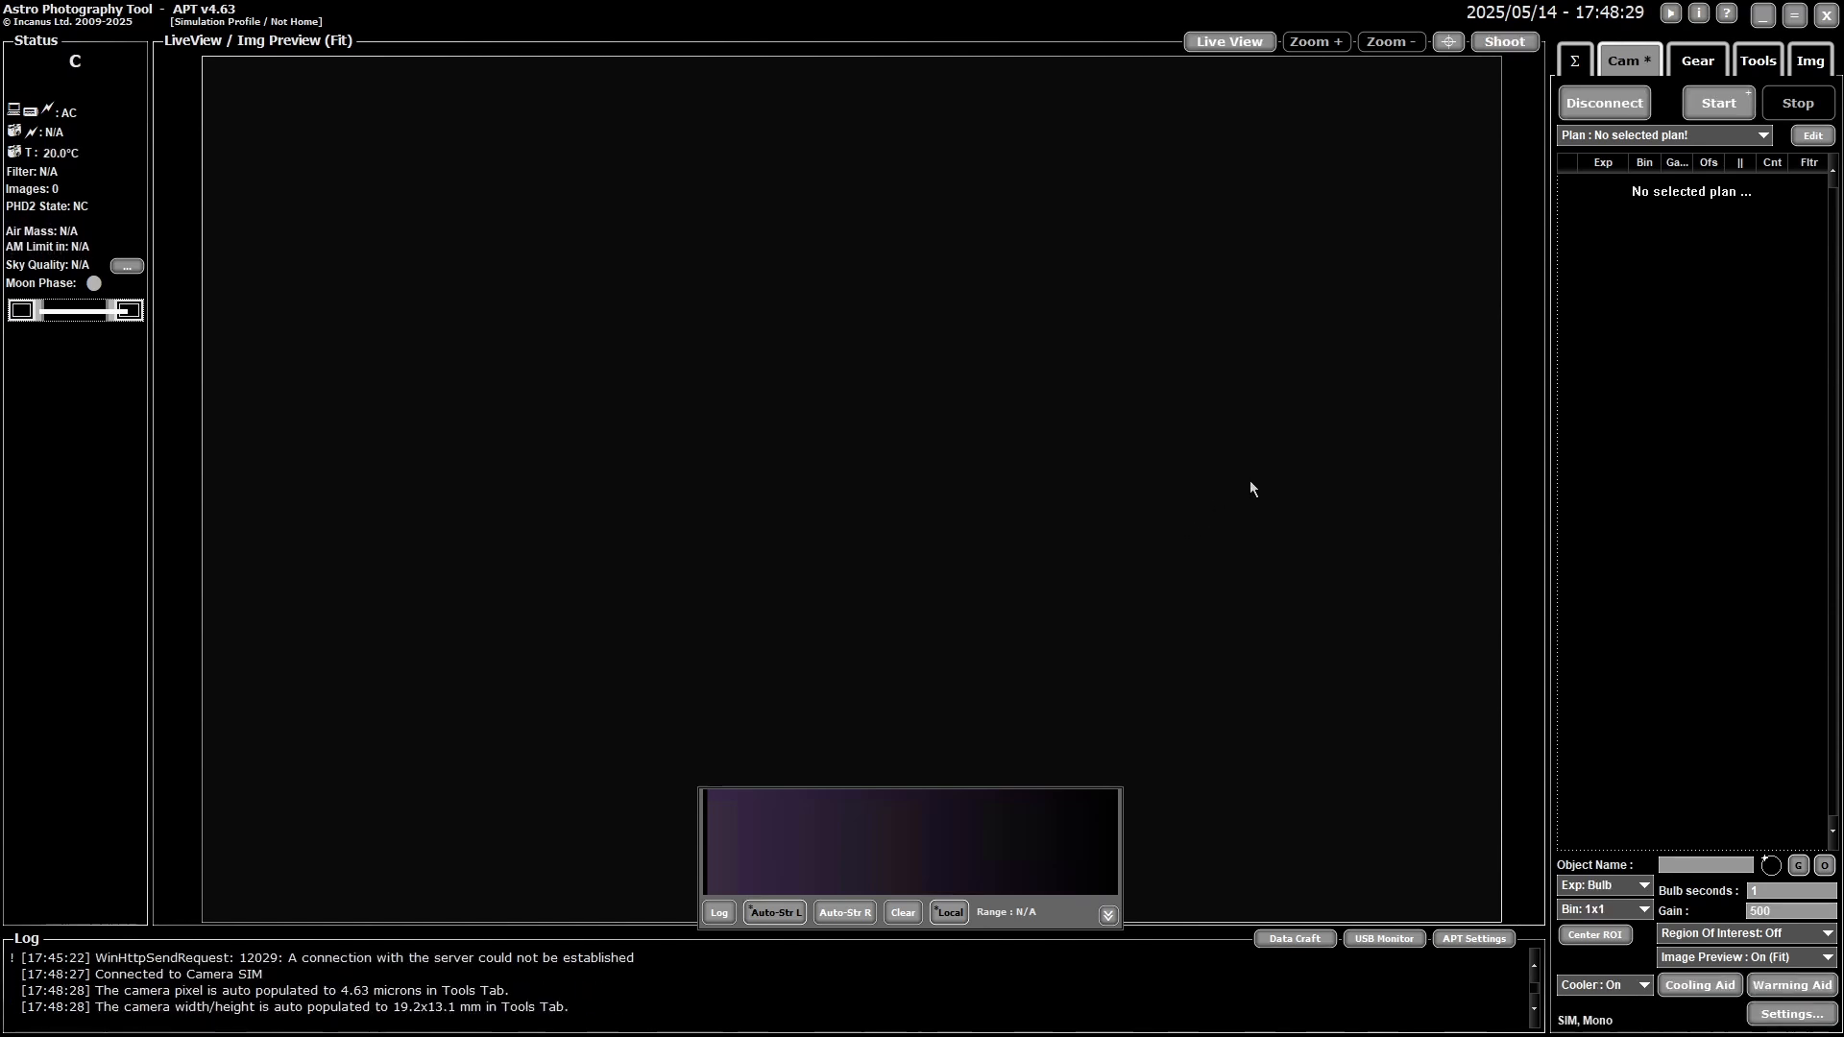
- Connect the scope to the new Alpaca Mount Sky Simulator device, allowing ASCOM Platform to make changes
click(1697, 63)
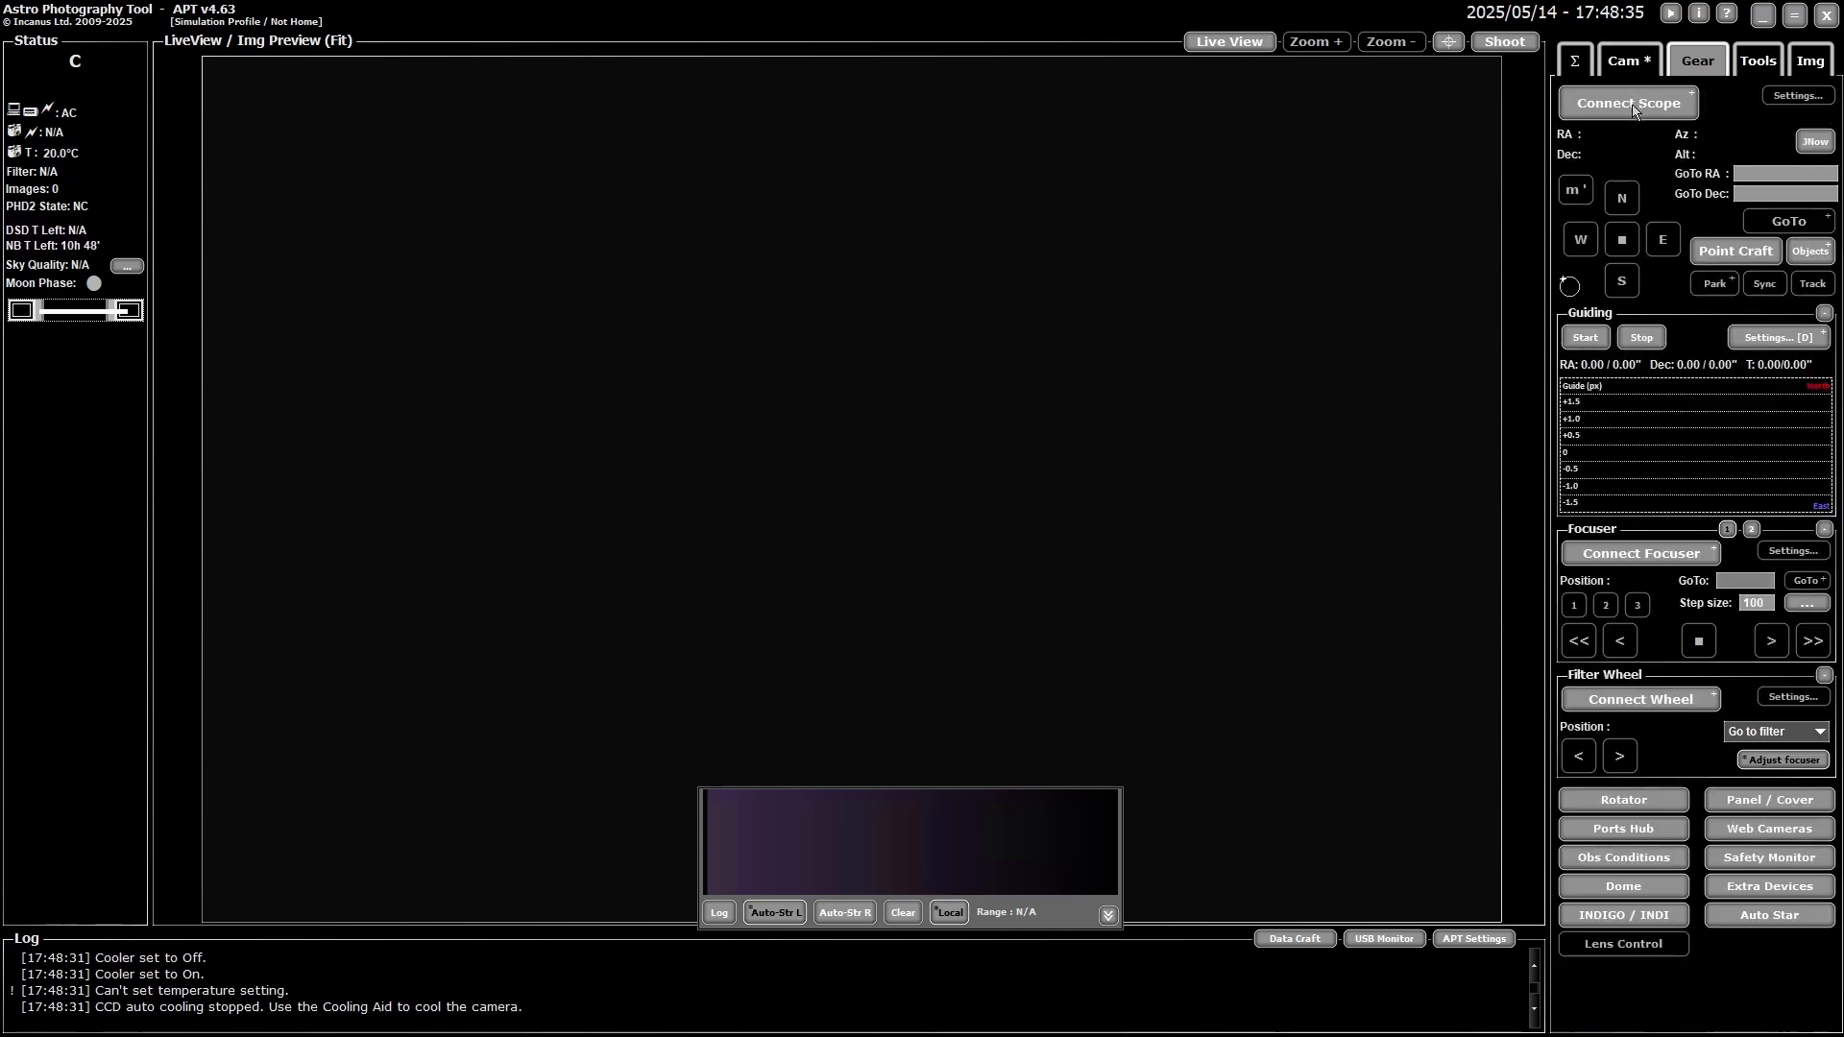
click(1633, 105)
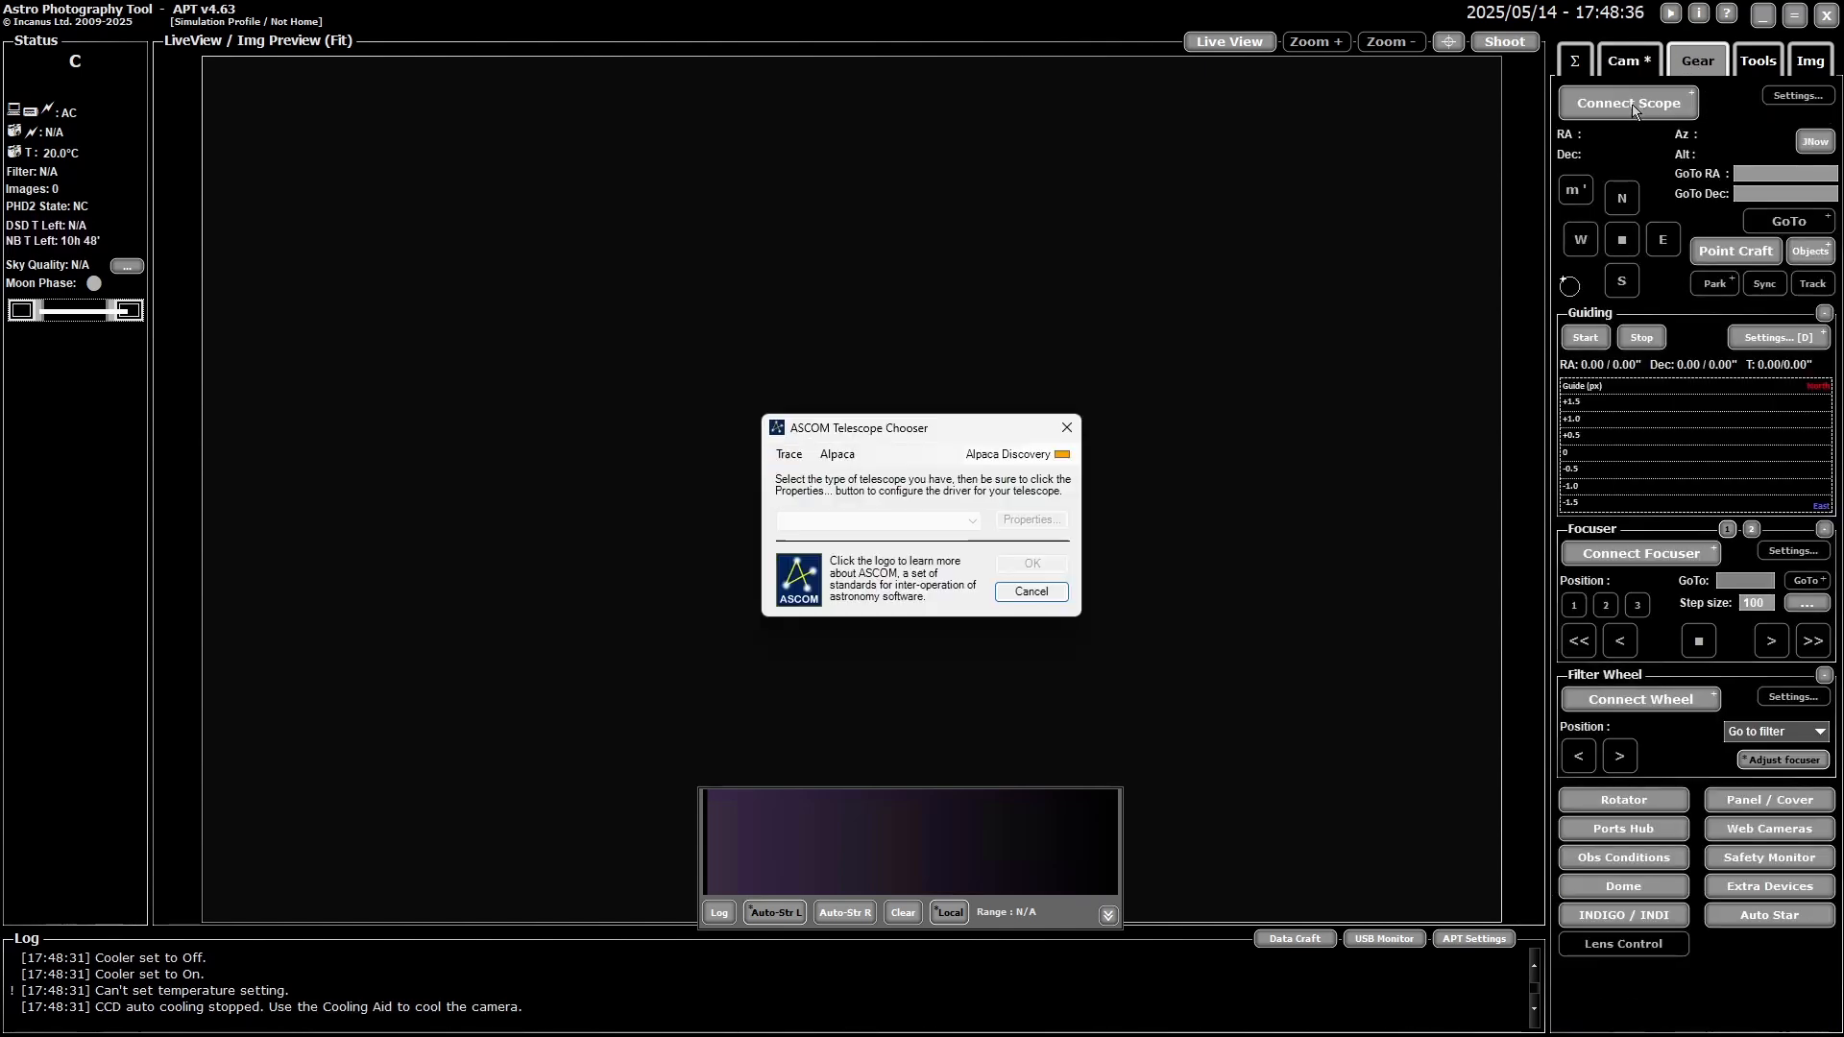
click(972, 521)
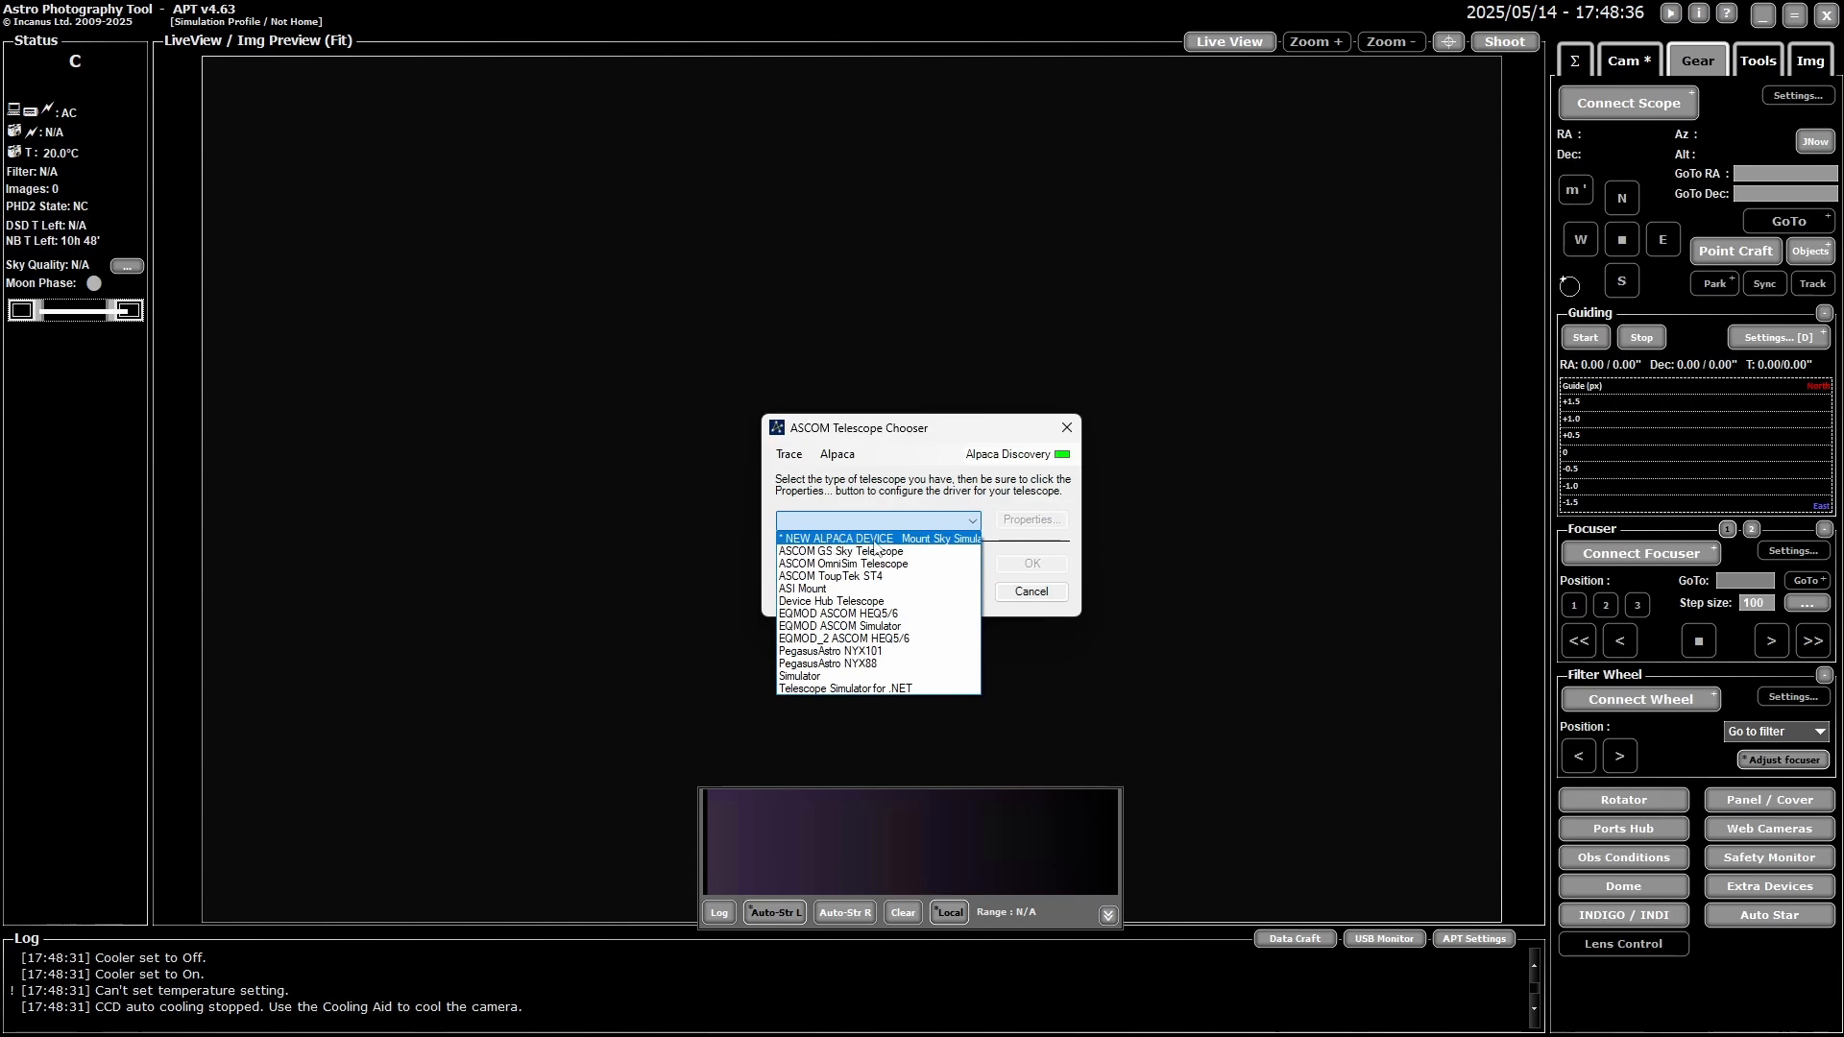
click(940, 546)
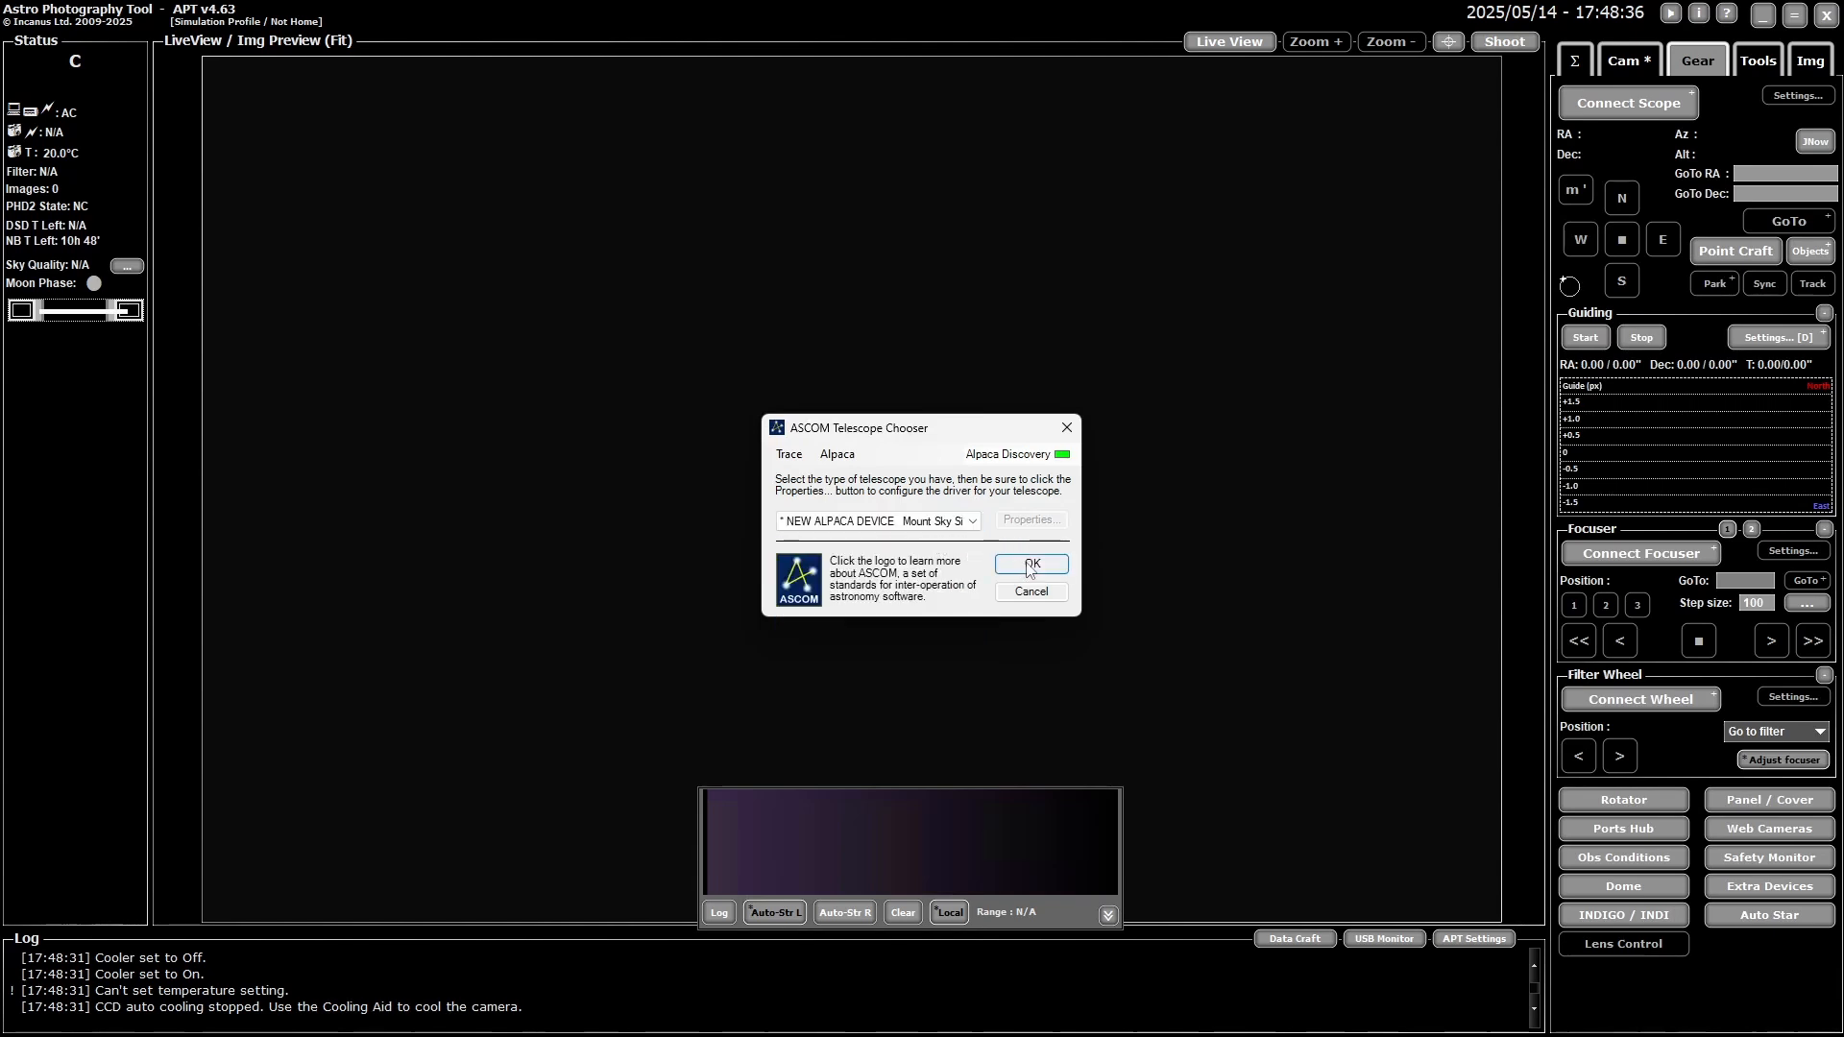
click(1030, 566)
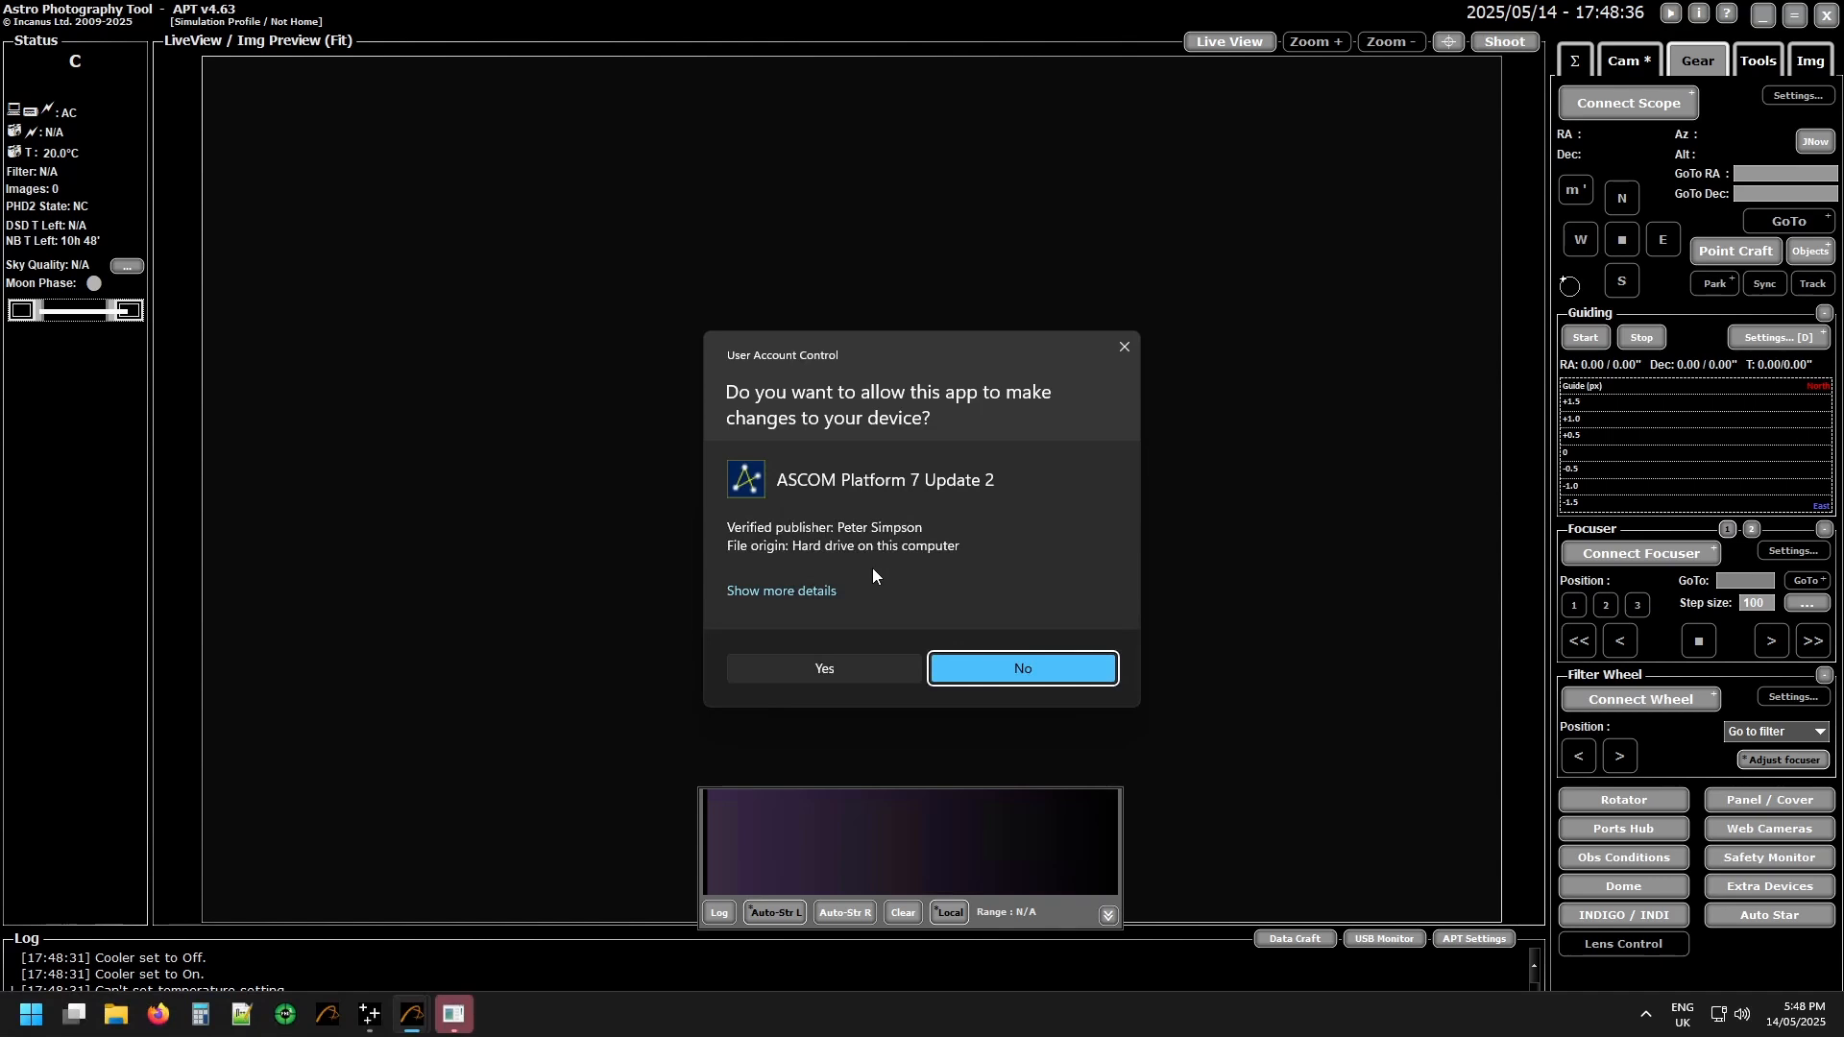
click(829, 669)
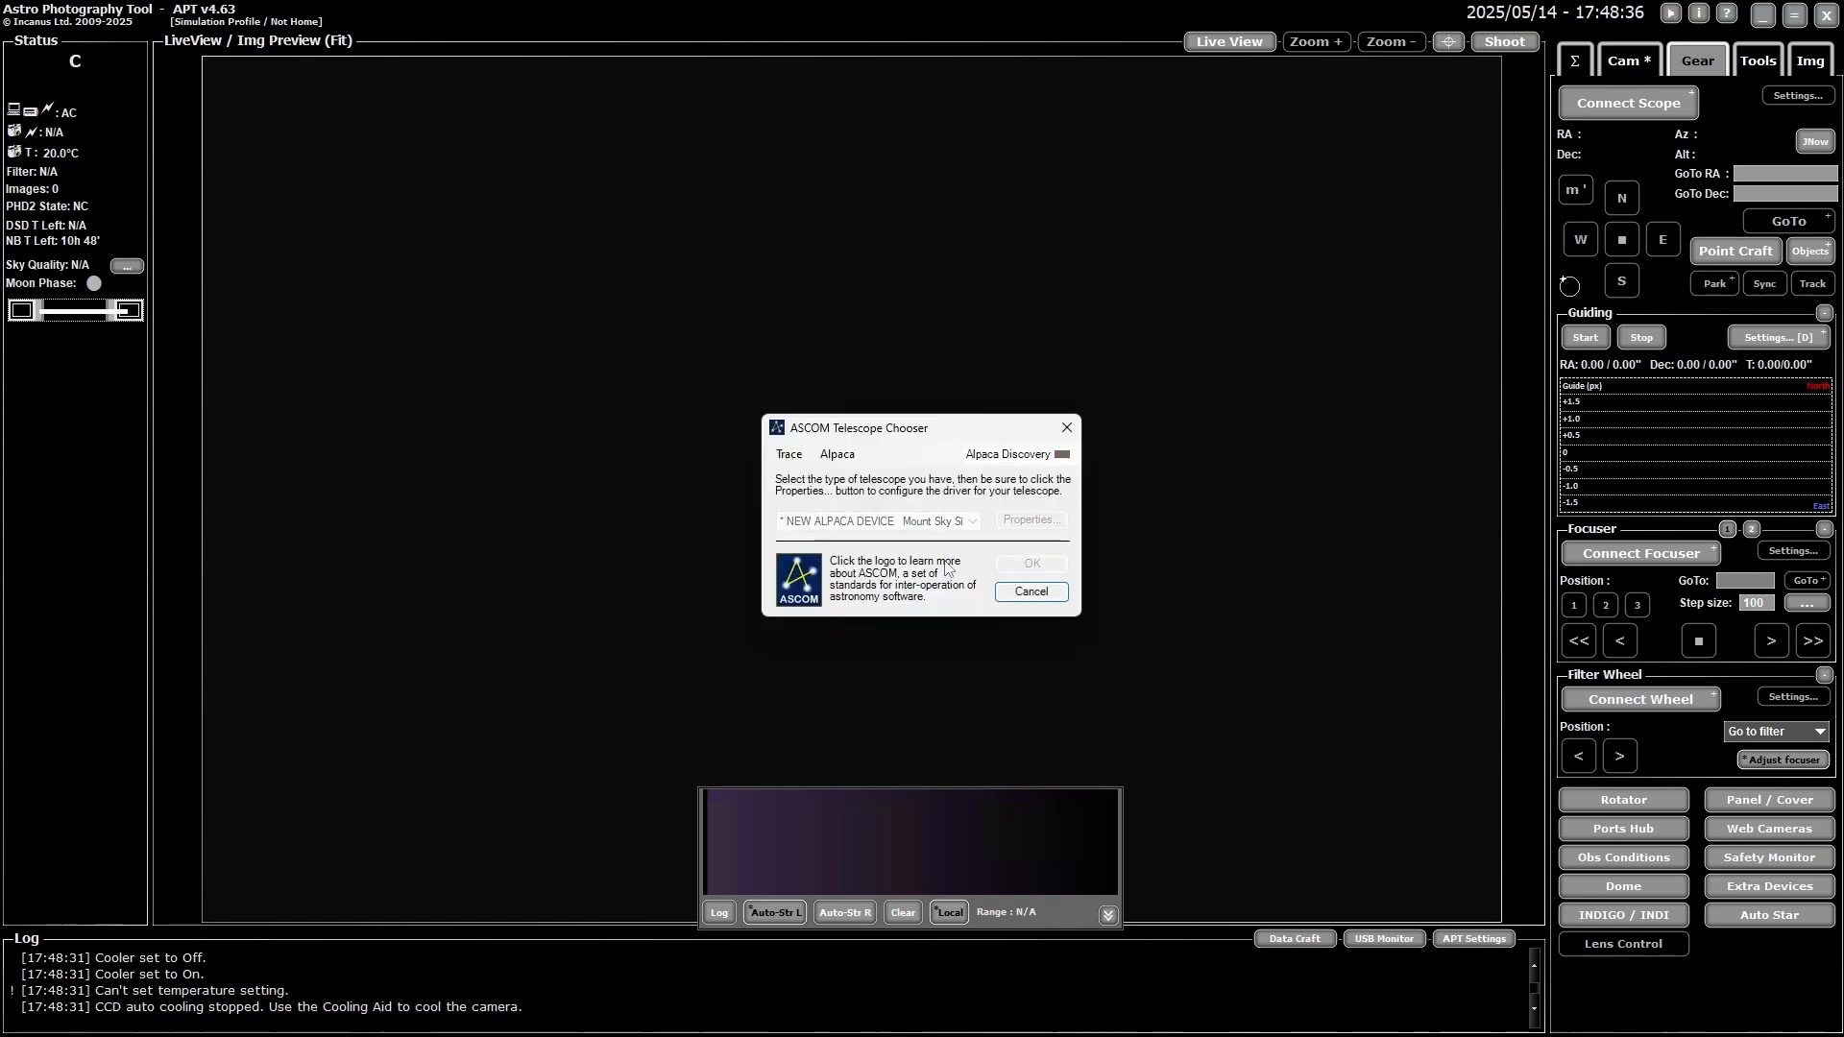
click(1031, 563)
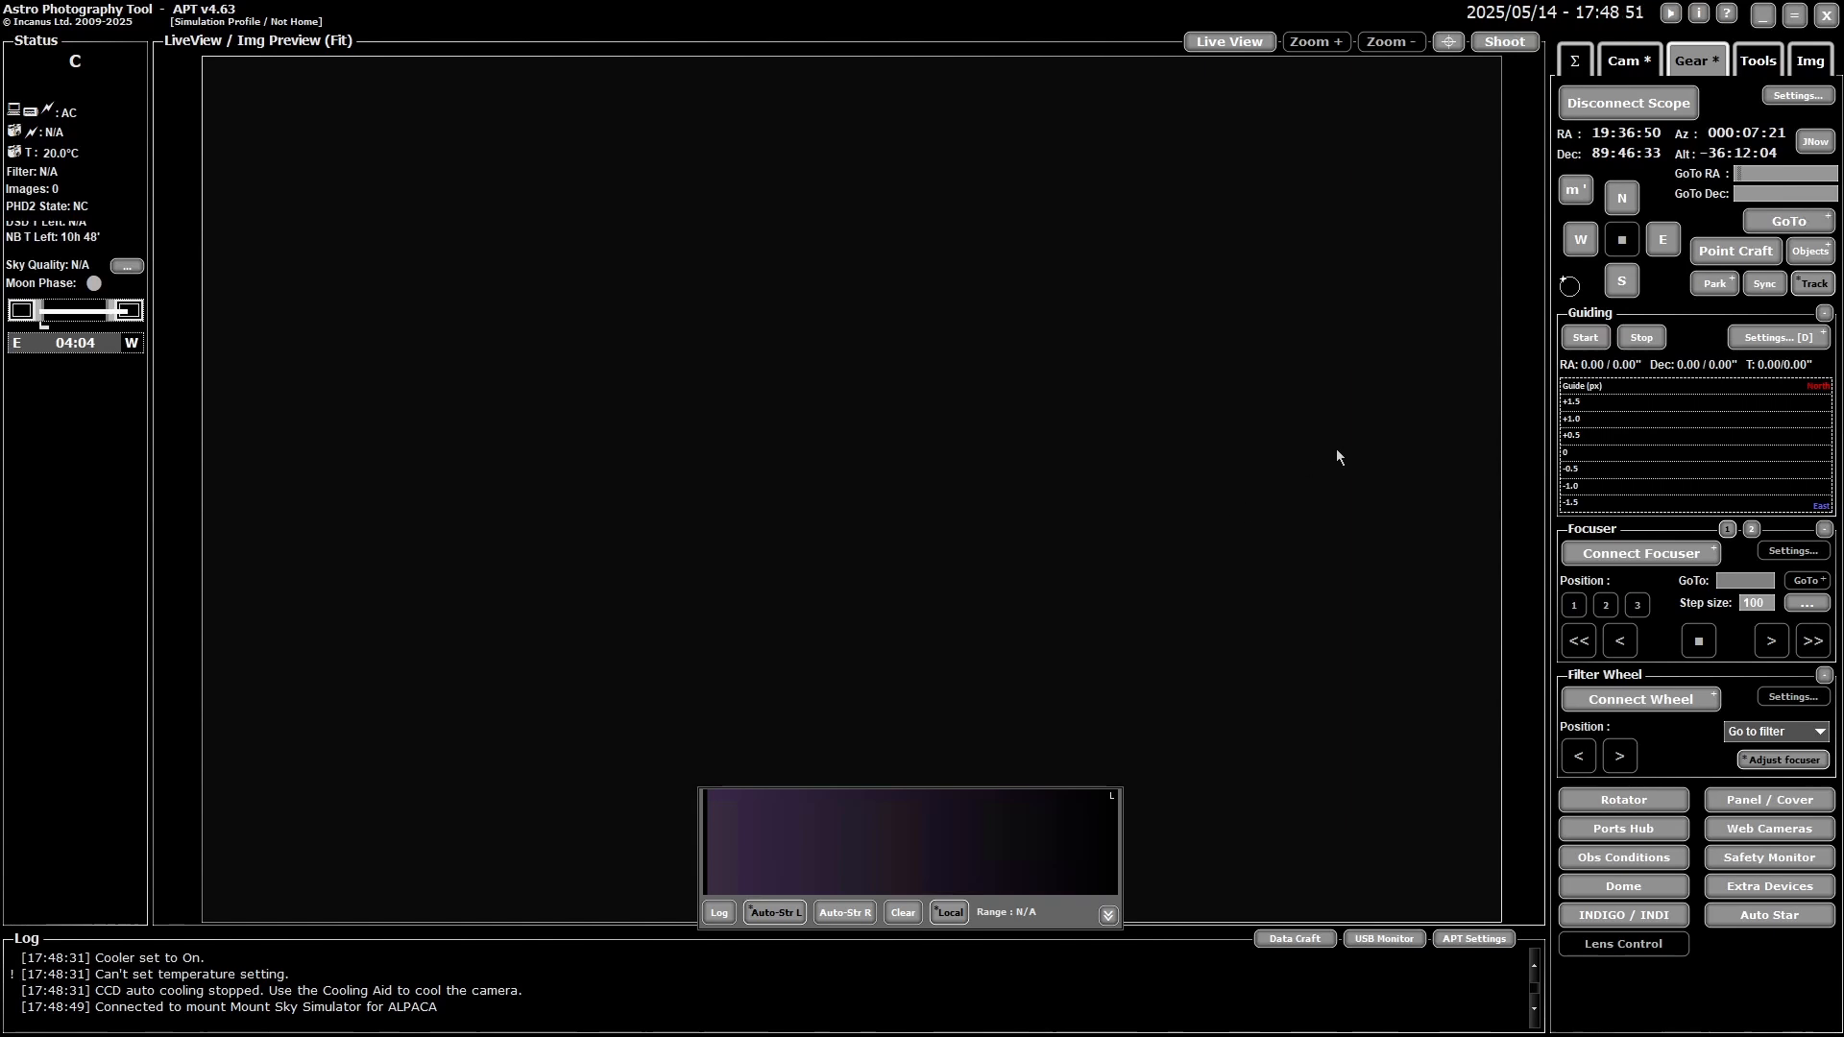
- Connect the focuser to the new Alpaca Focuser Sky Simulator device, allowing ASCOM Platform to make changes
click(1609, 563)
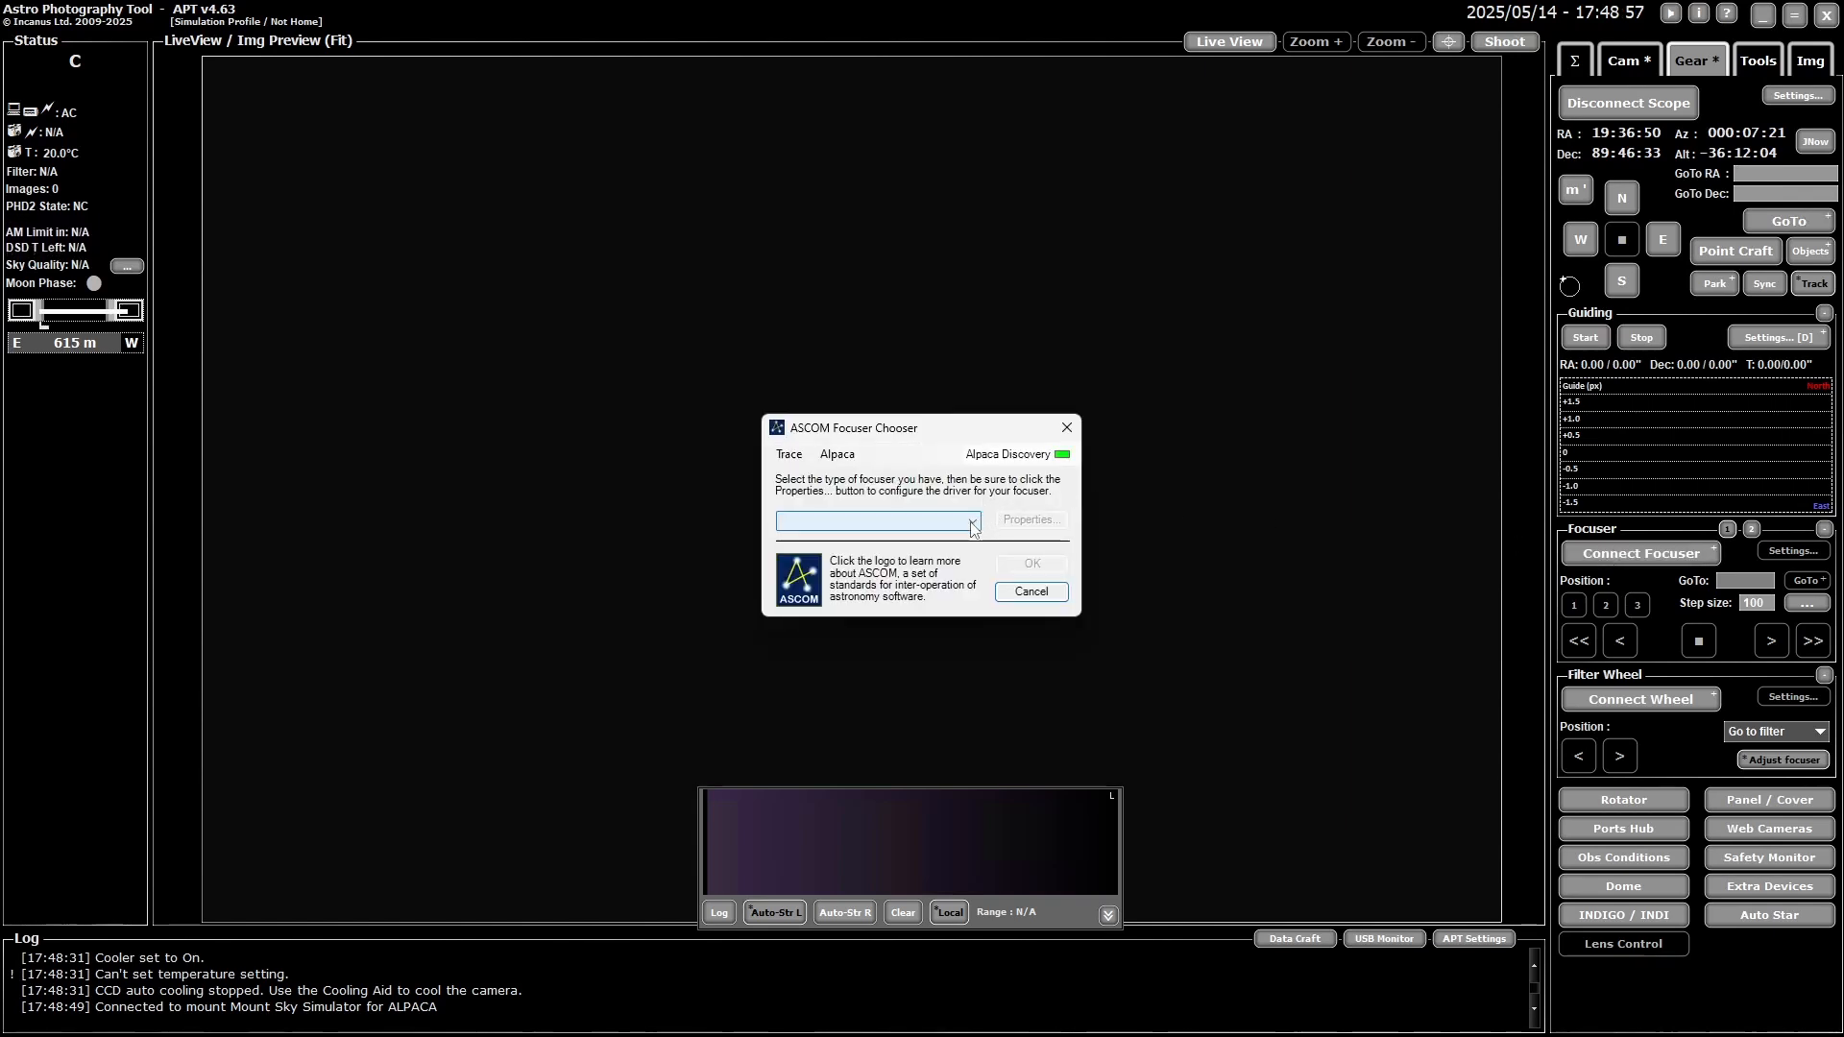
click(972, 521)
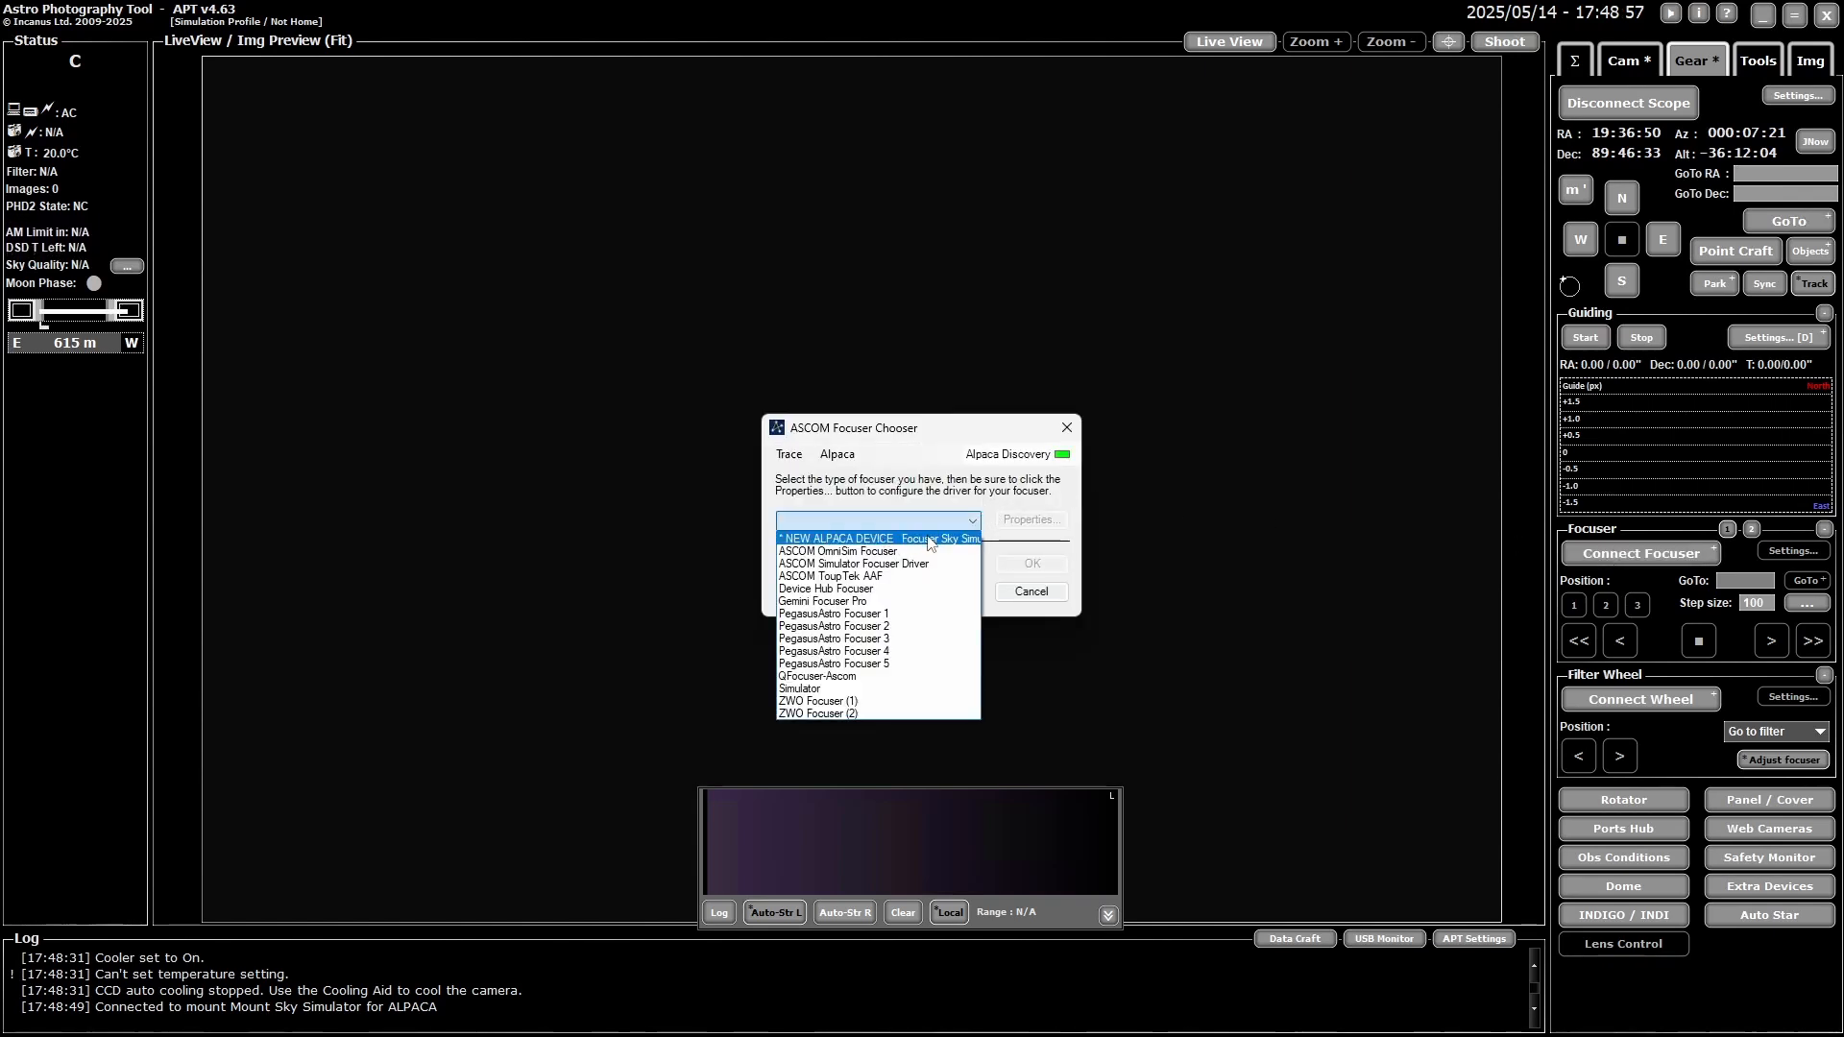
click(931, 539)
click(1033, 563)
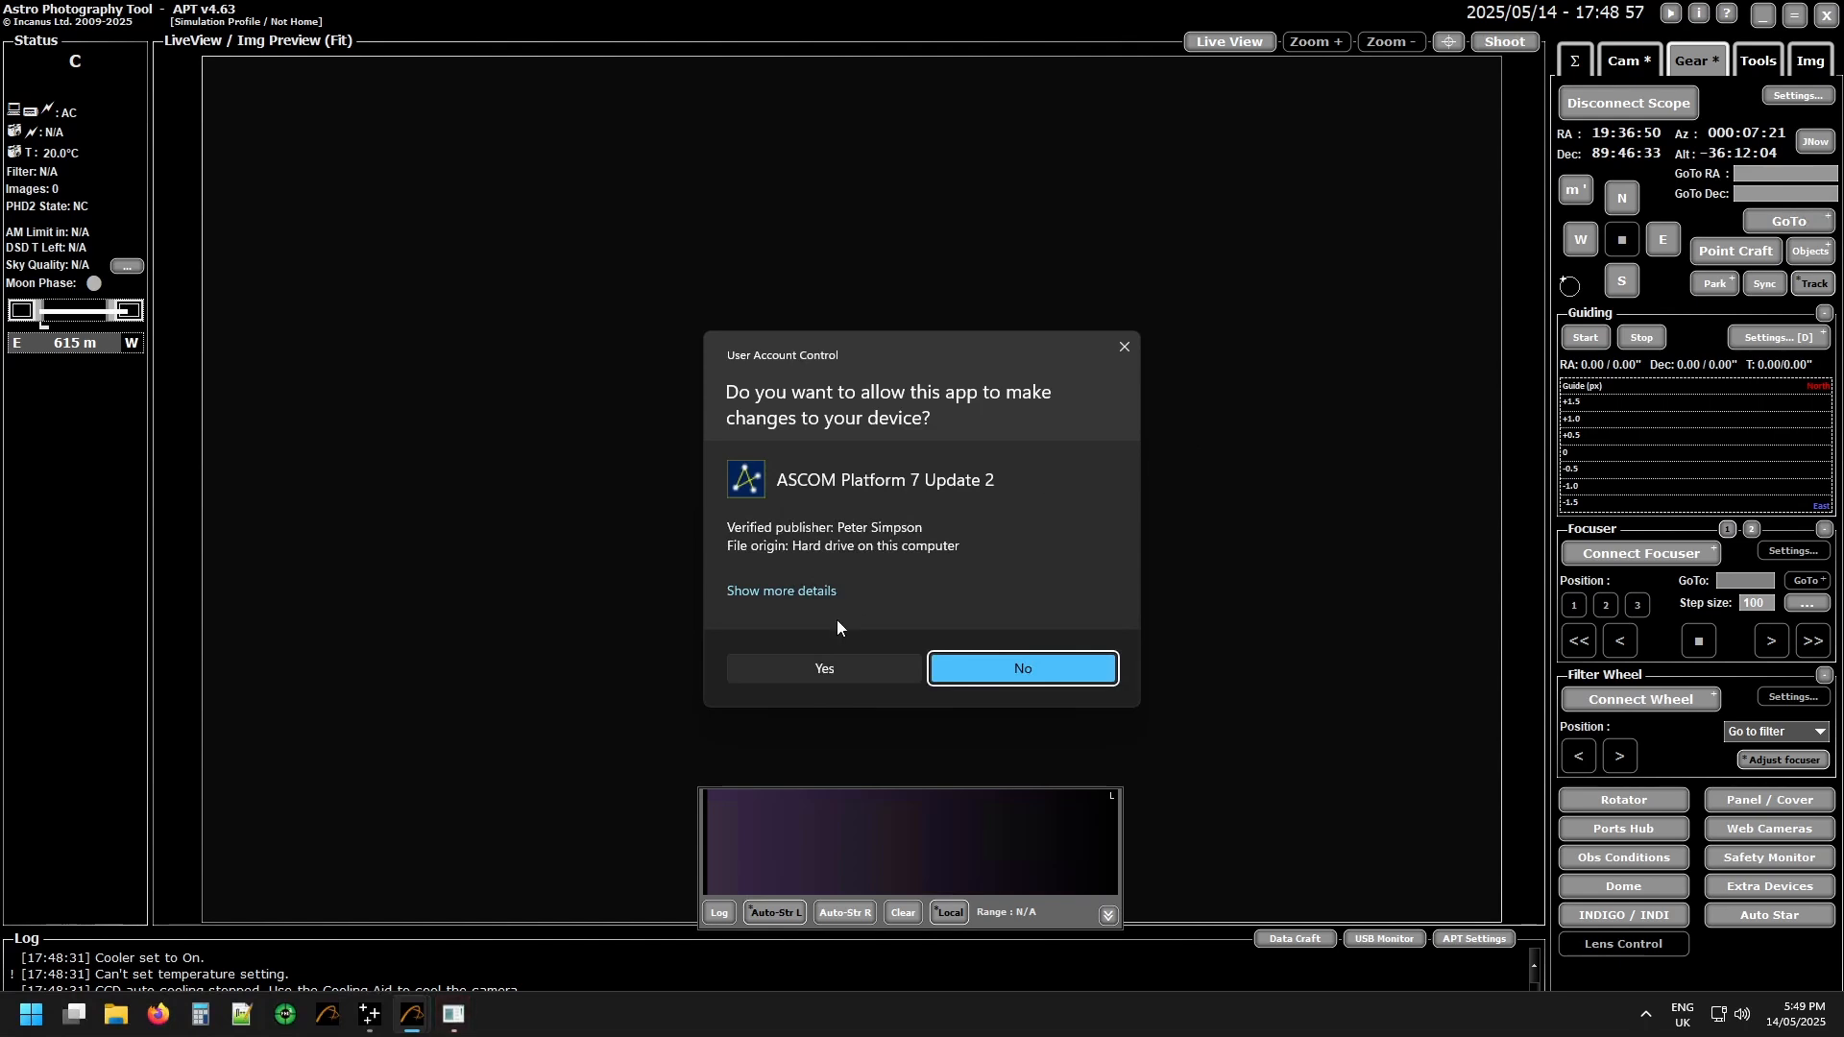
click(816, 666)
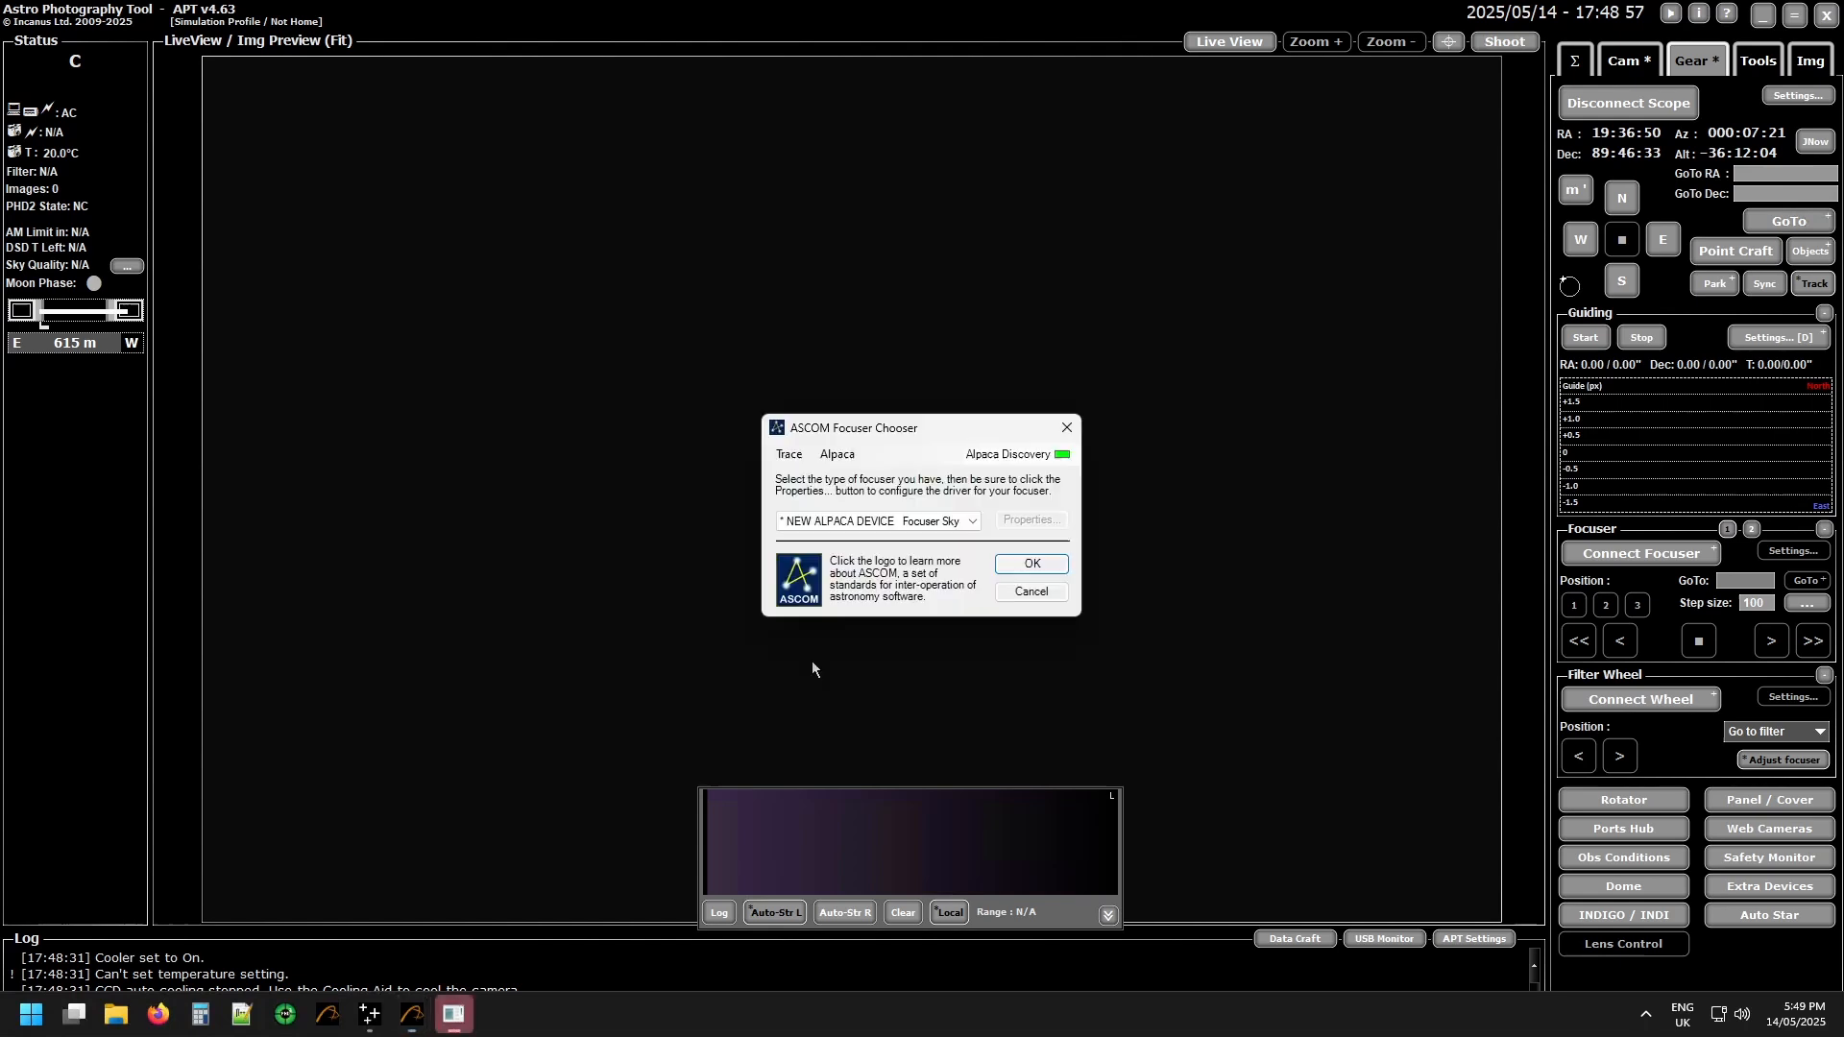
click(1042, 564)
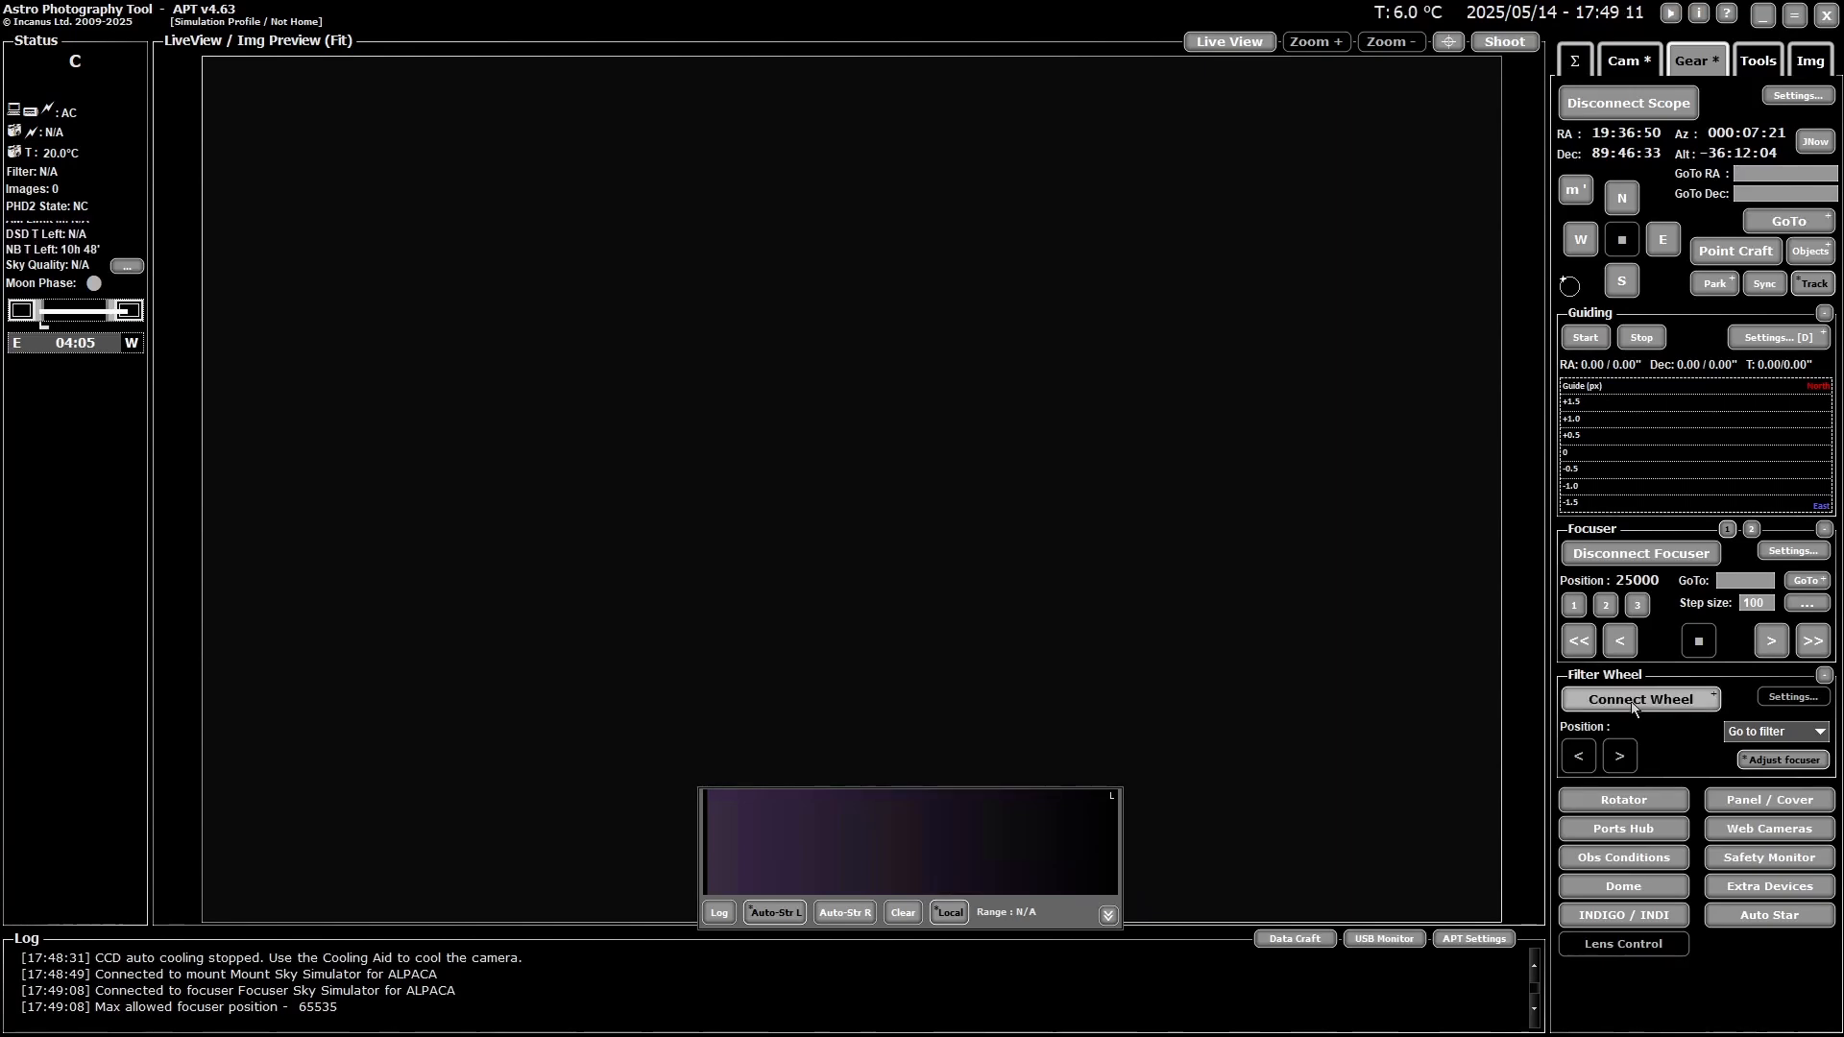
- Connect the filter wheel to the new Alpaca Filterwheel Sky Simulator device, allowing ASCOM Platform to make changes
click(1632, 707)
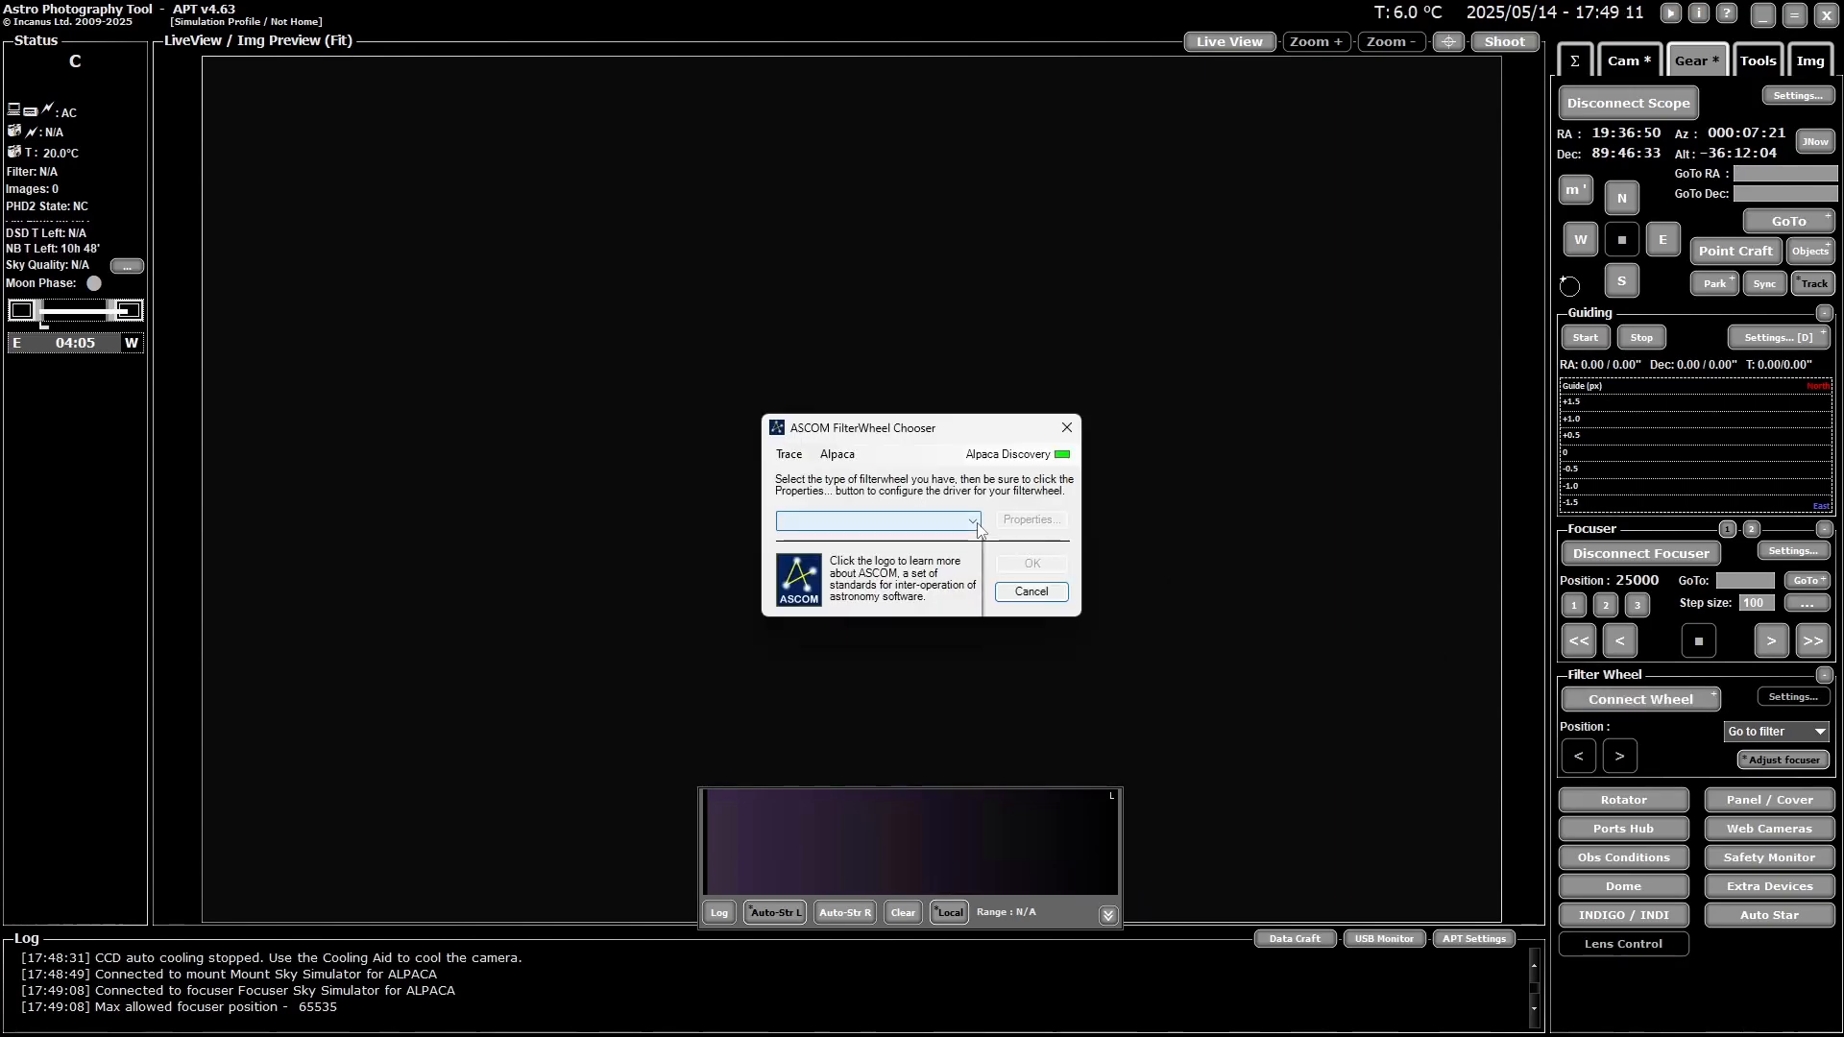
click(975, 521)
click(965, 535)
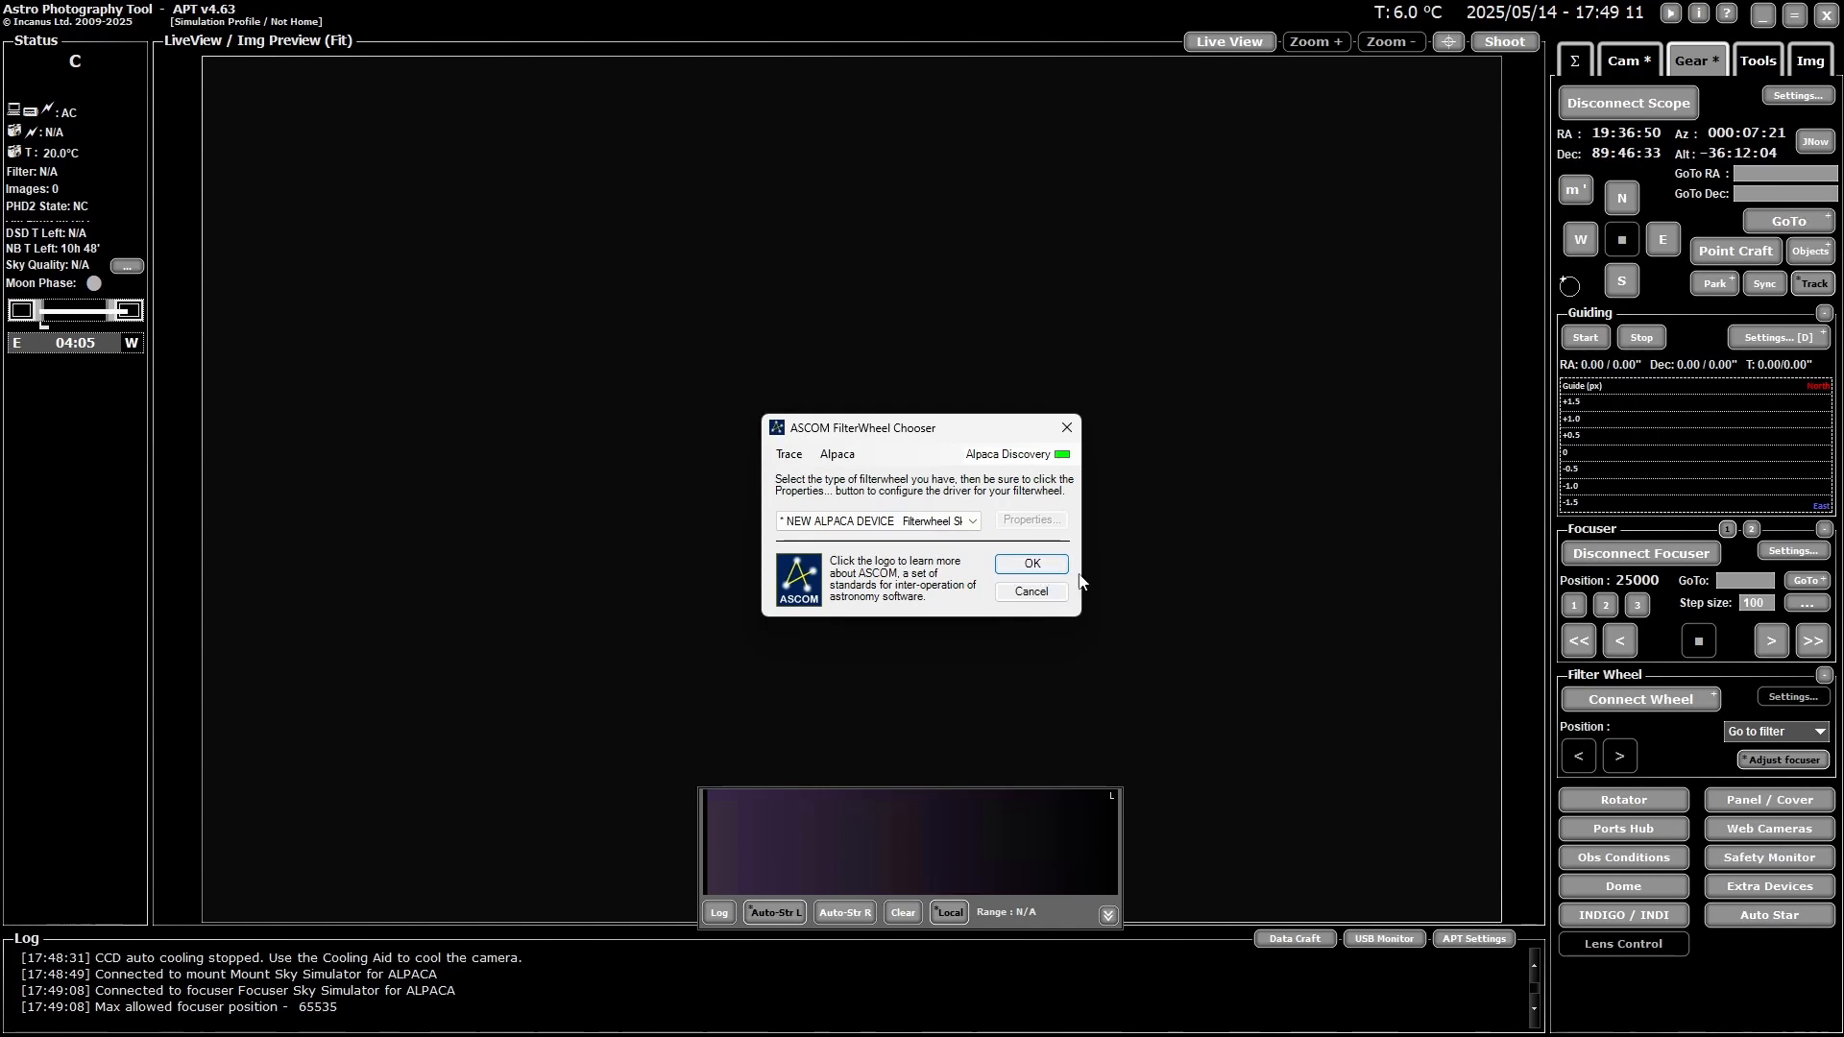
click(856, 667)
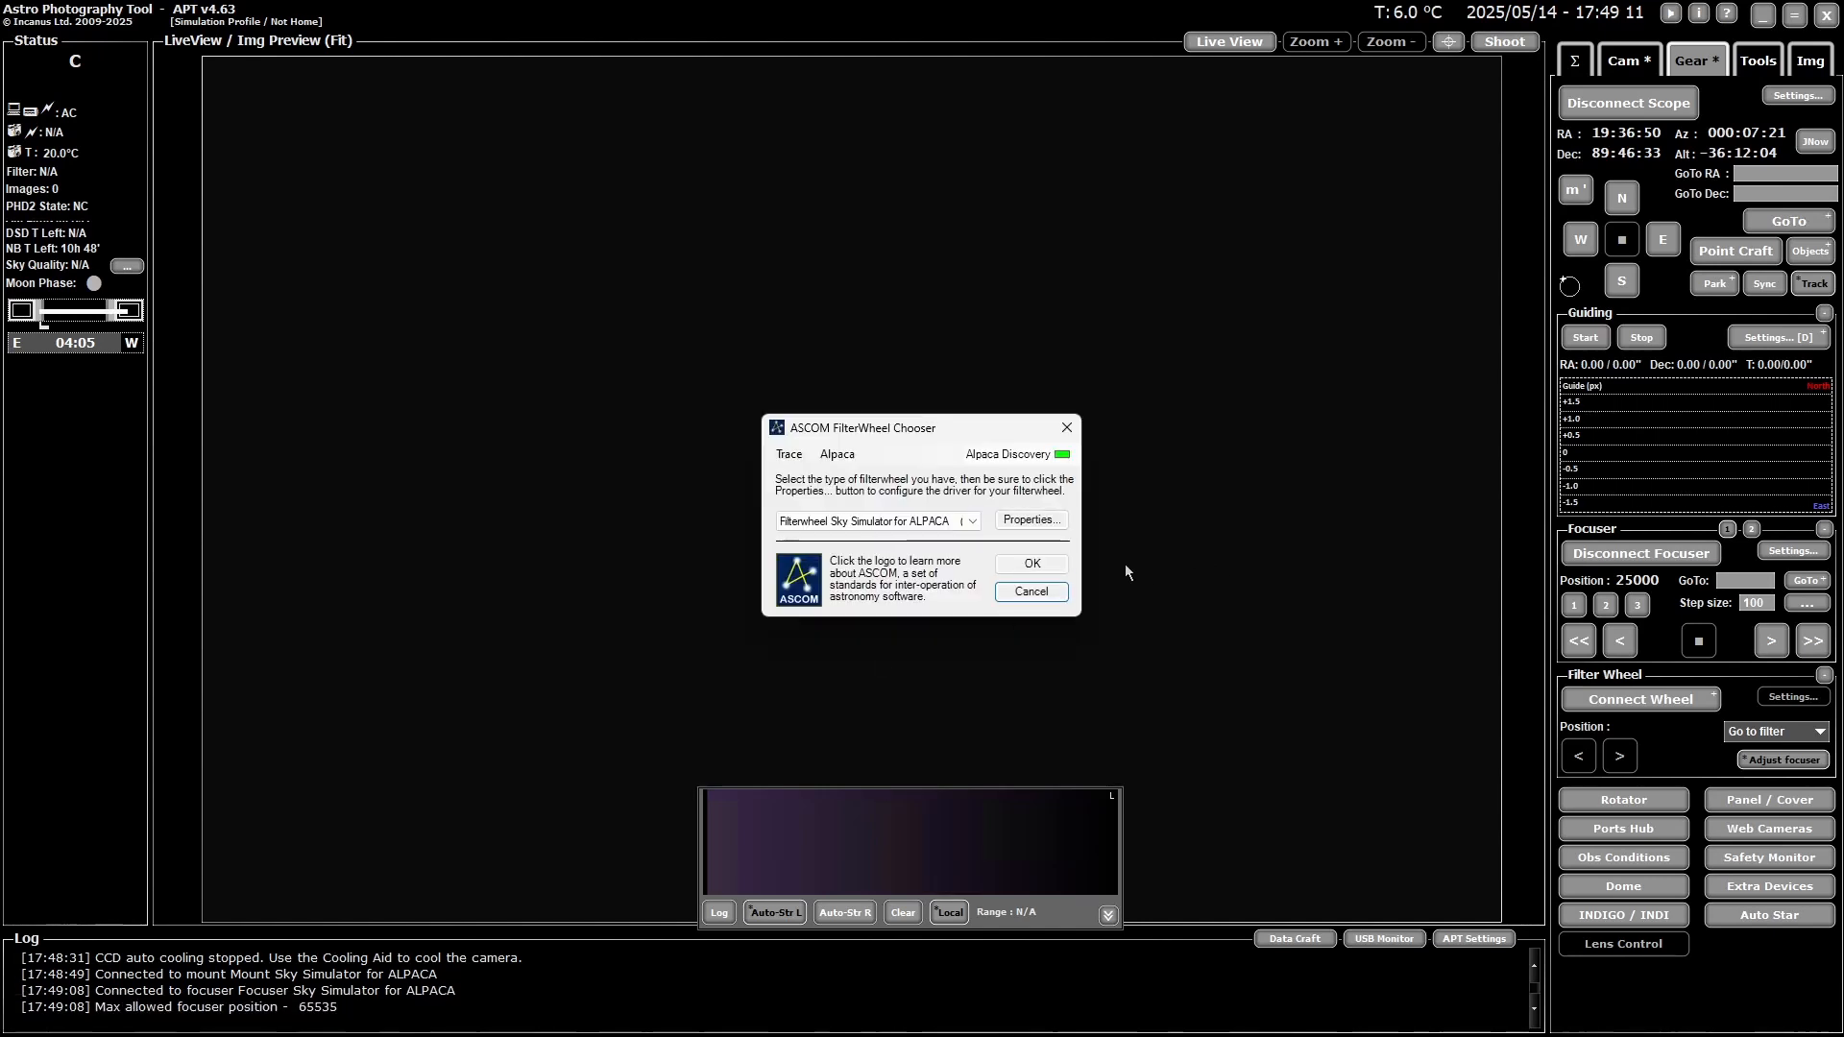
key(Return)
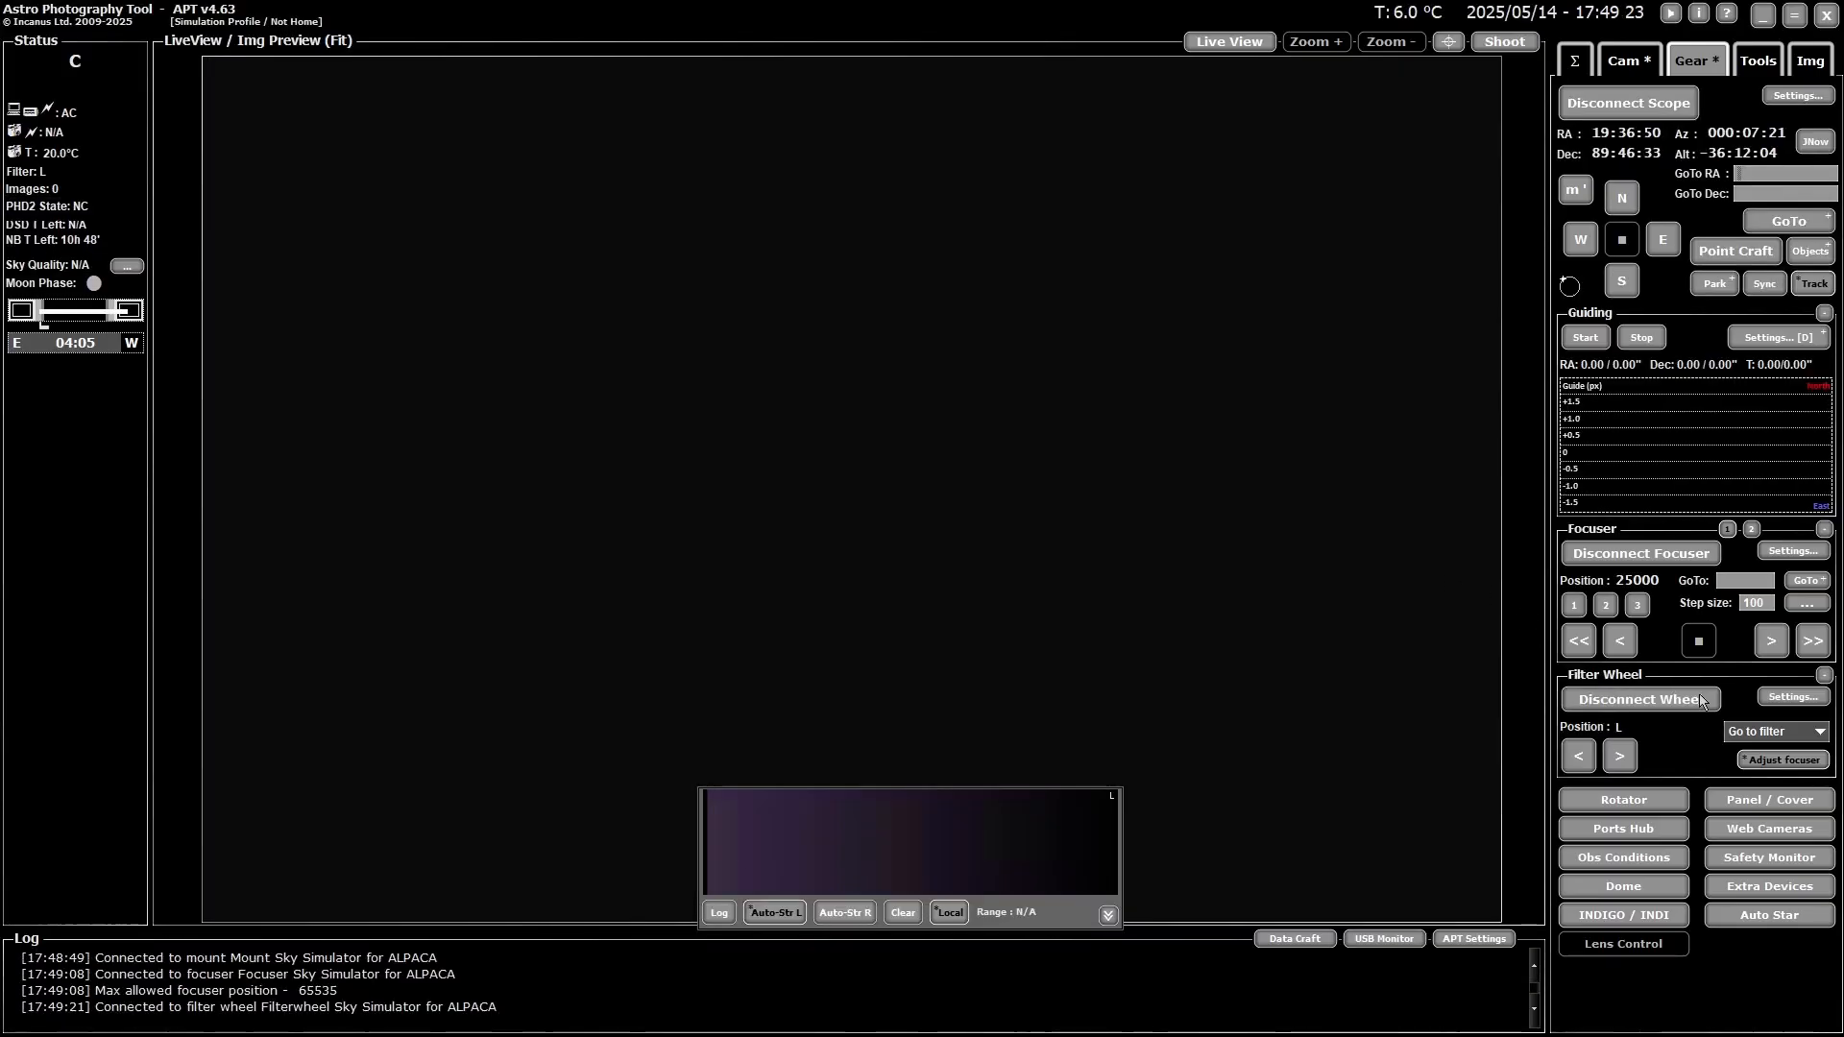
- Check the filters offered by the filter wheel and shoot a single test exposure with the camera
click(1778, 733)
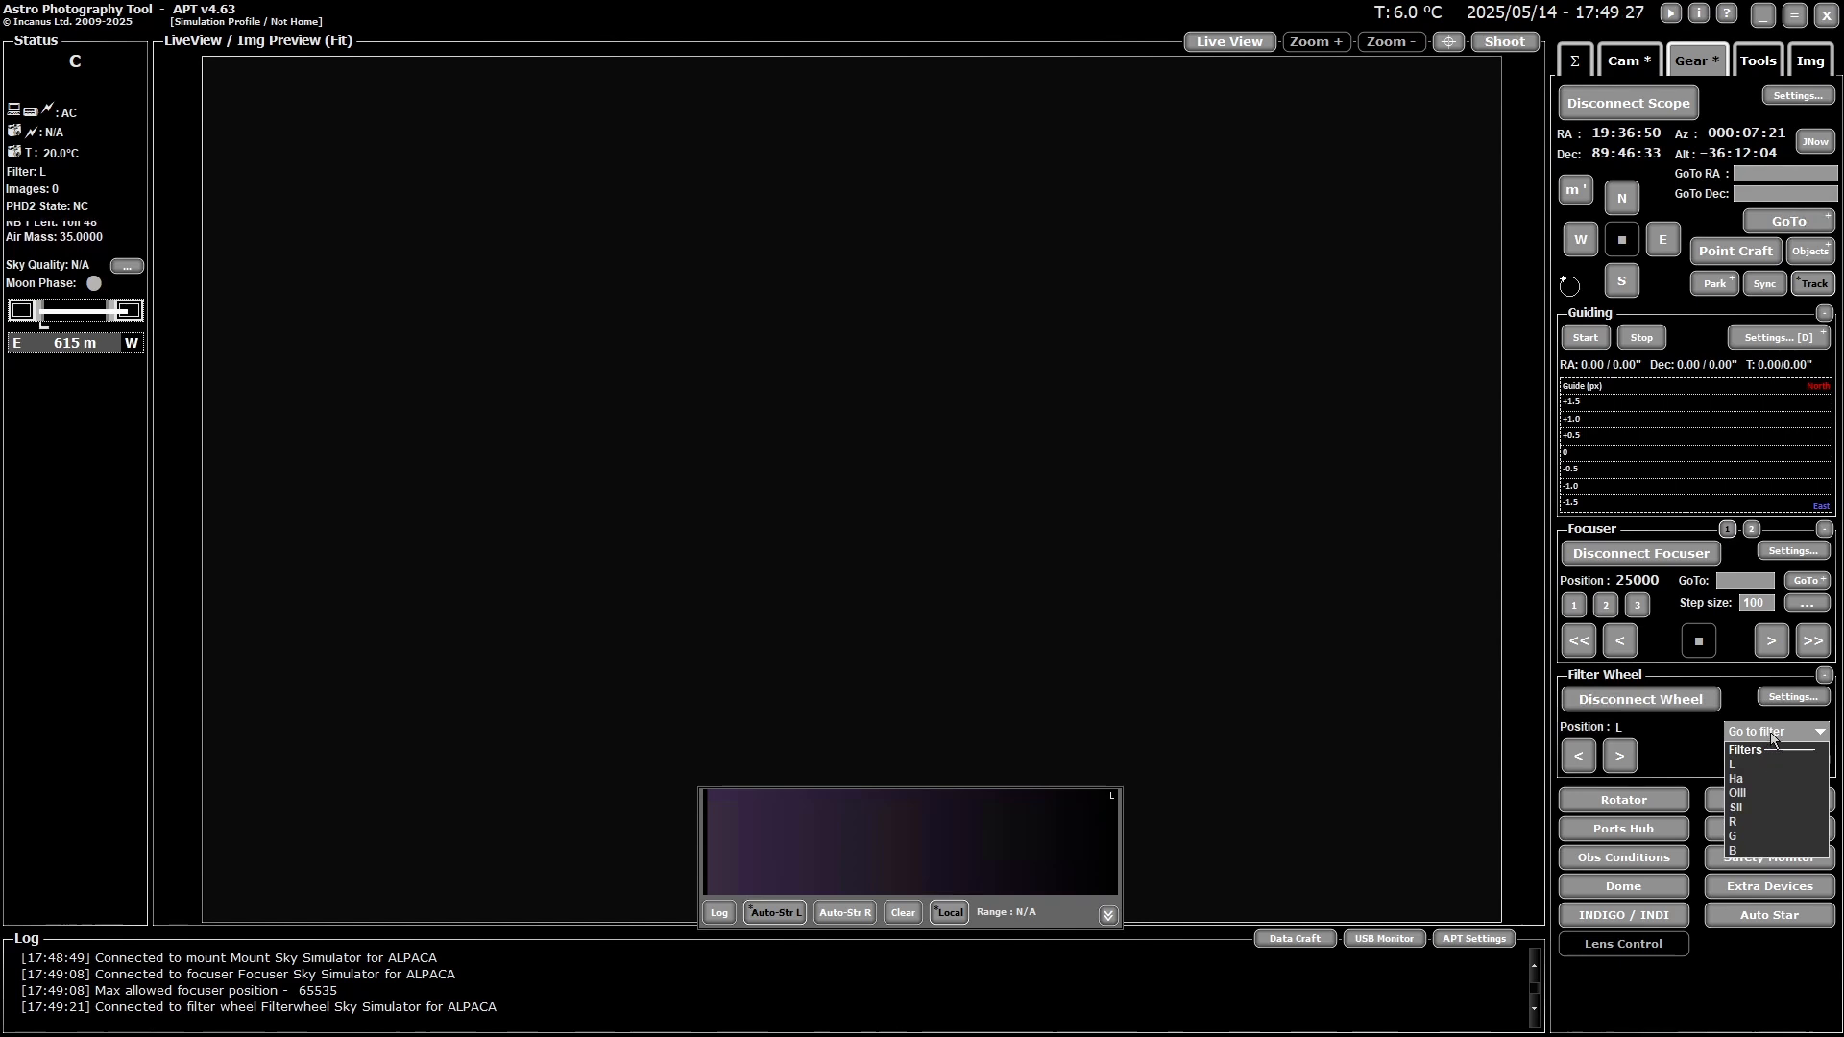
click(786, 670)
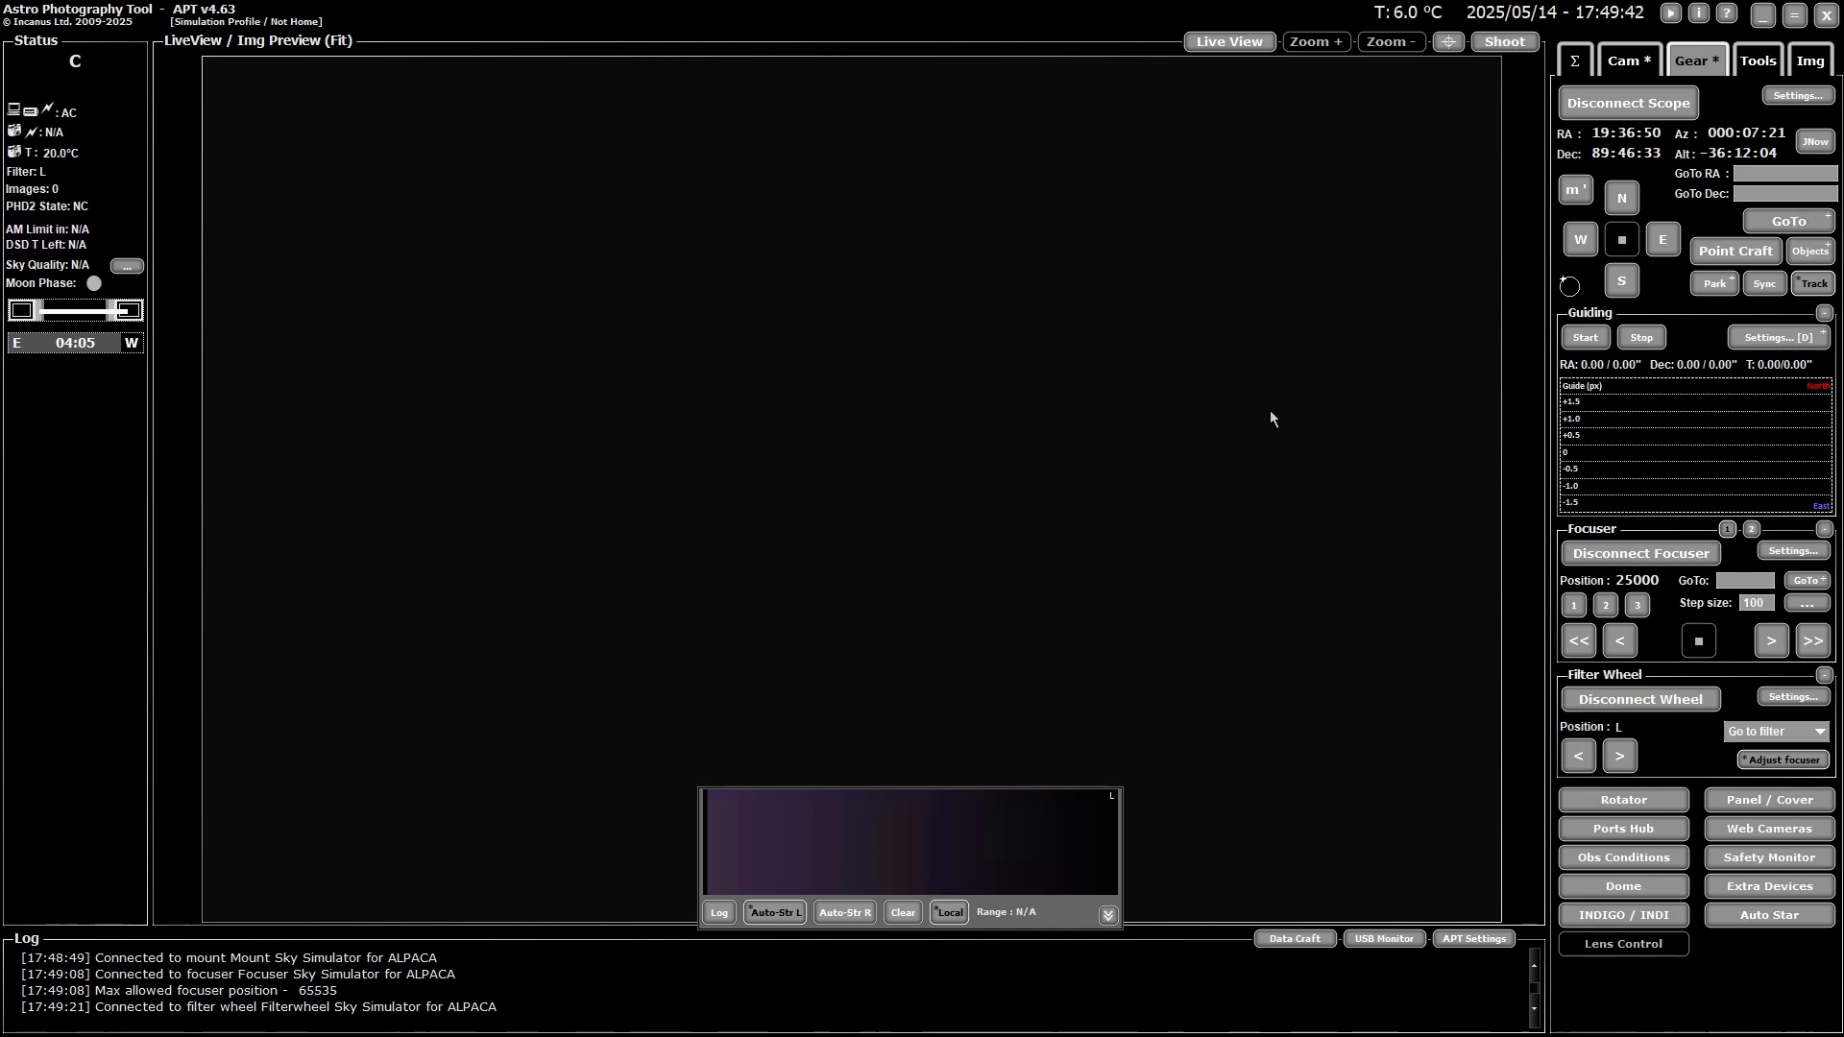
click(1620, 68)
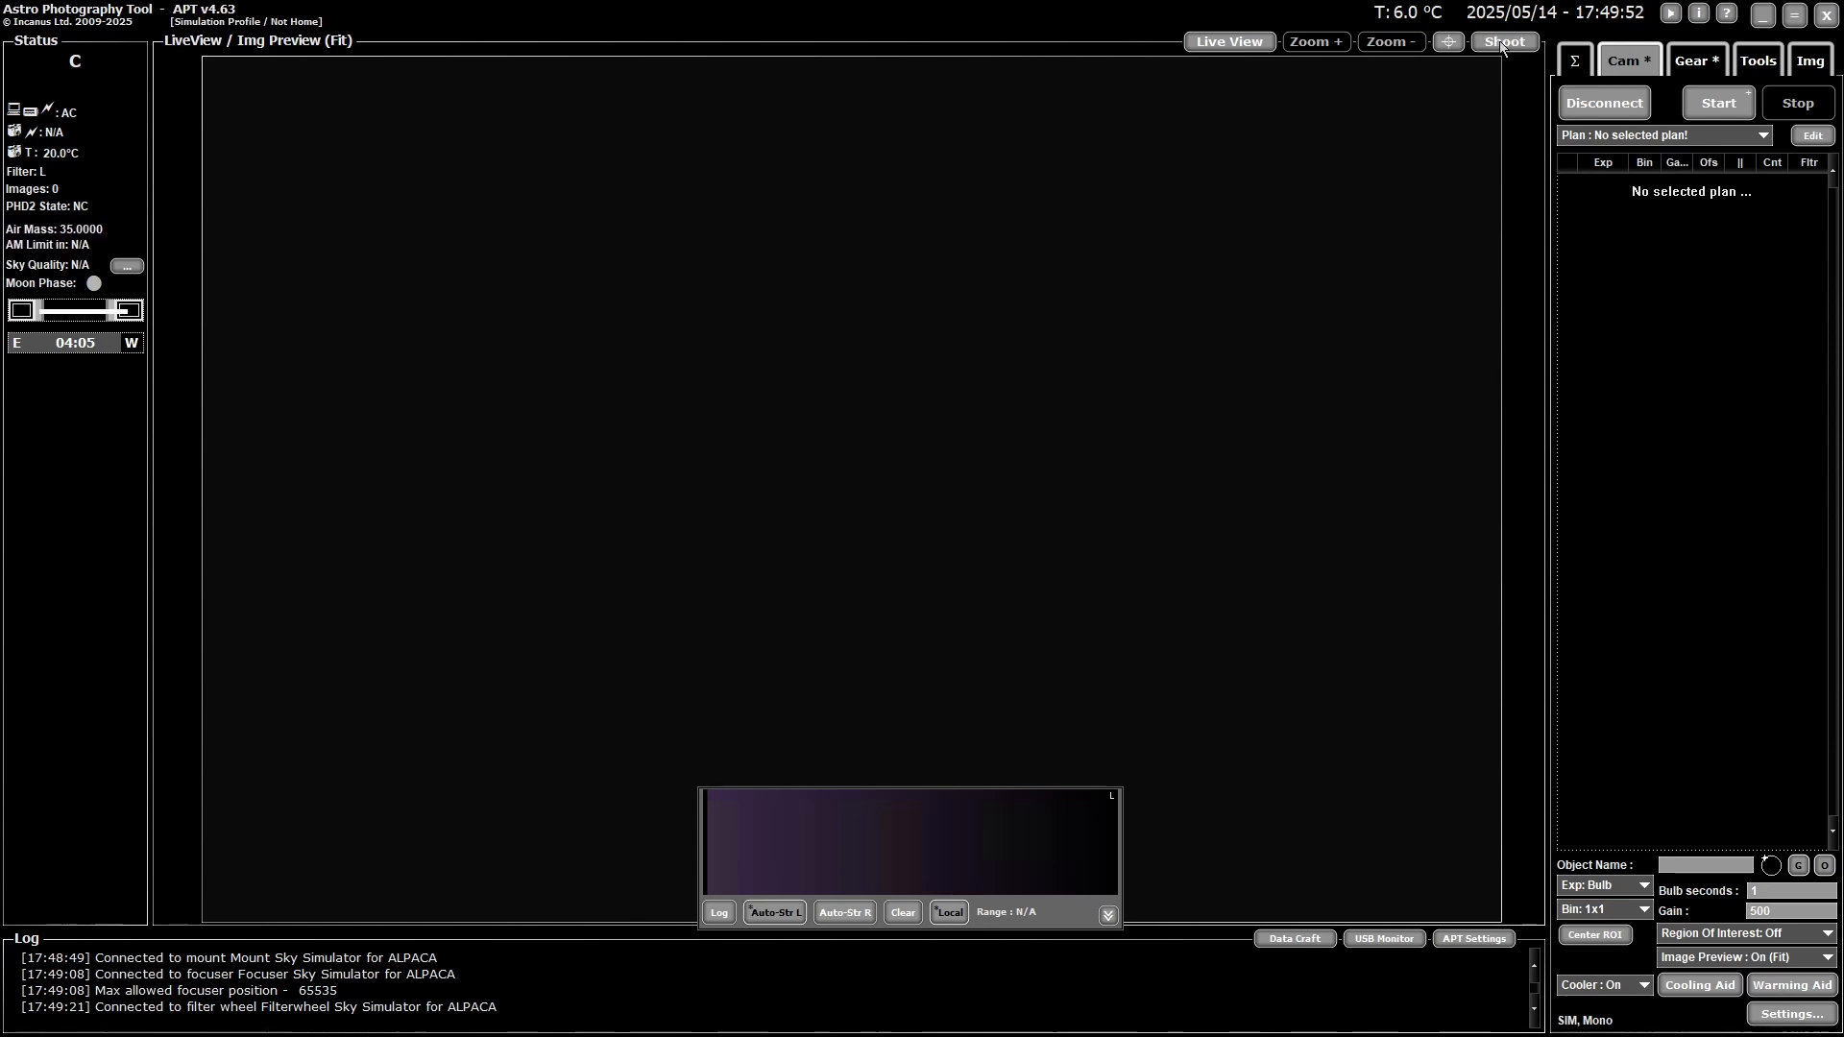
click(1503, 42)
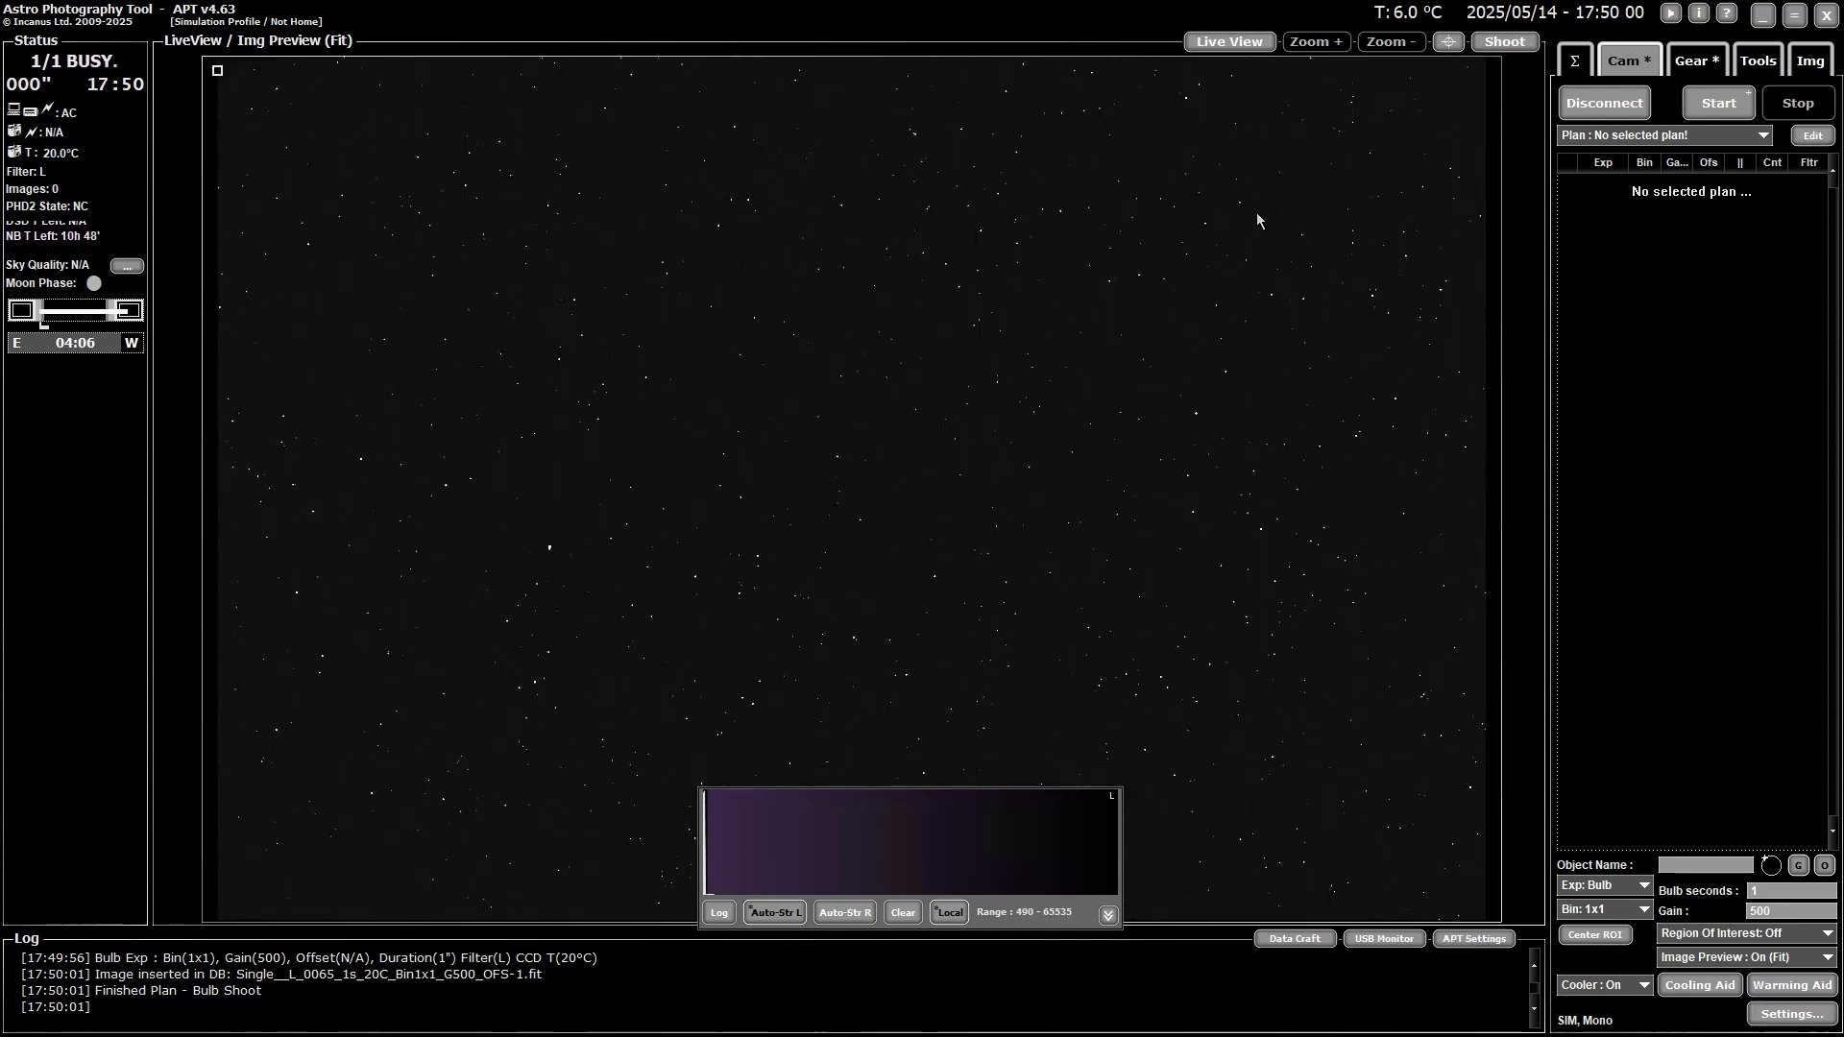
- Load the scope position into Point Craft, blind-solve the captured image and check the detected focal length in the log
click(1695, 61)
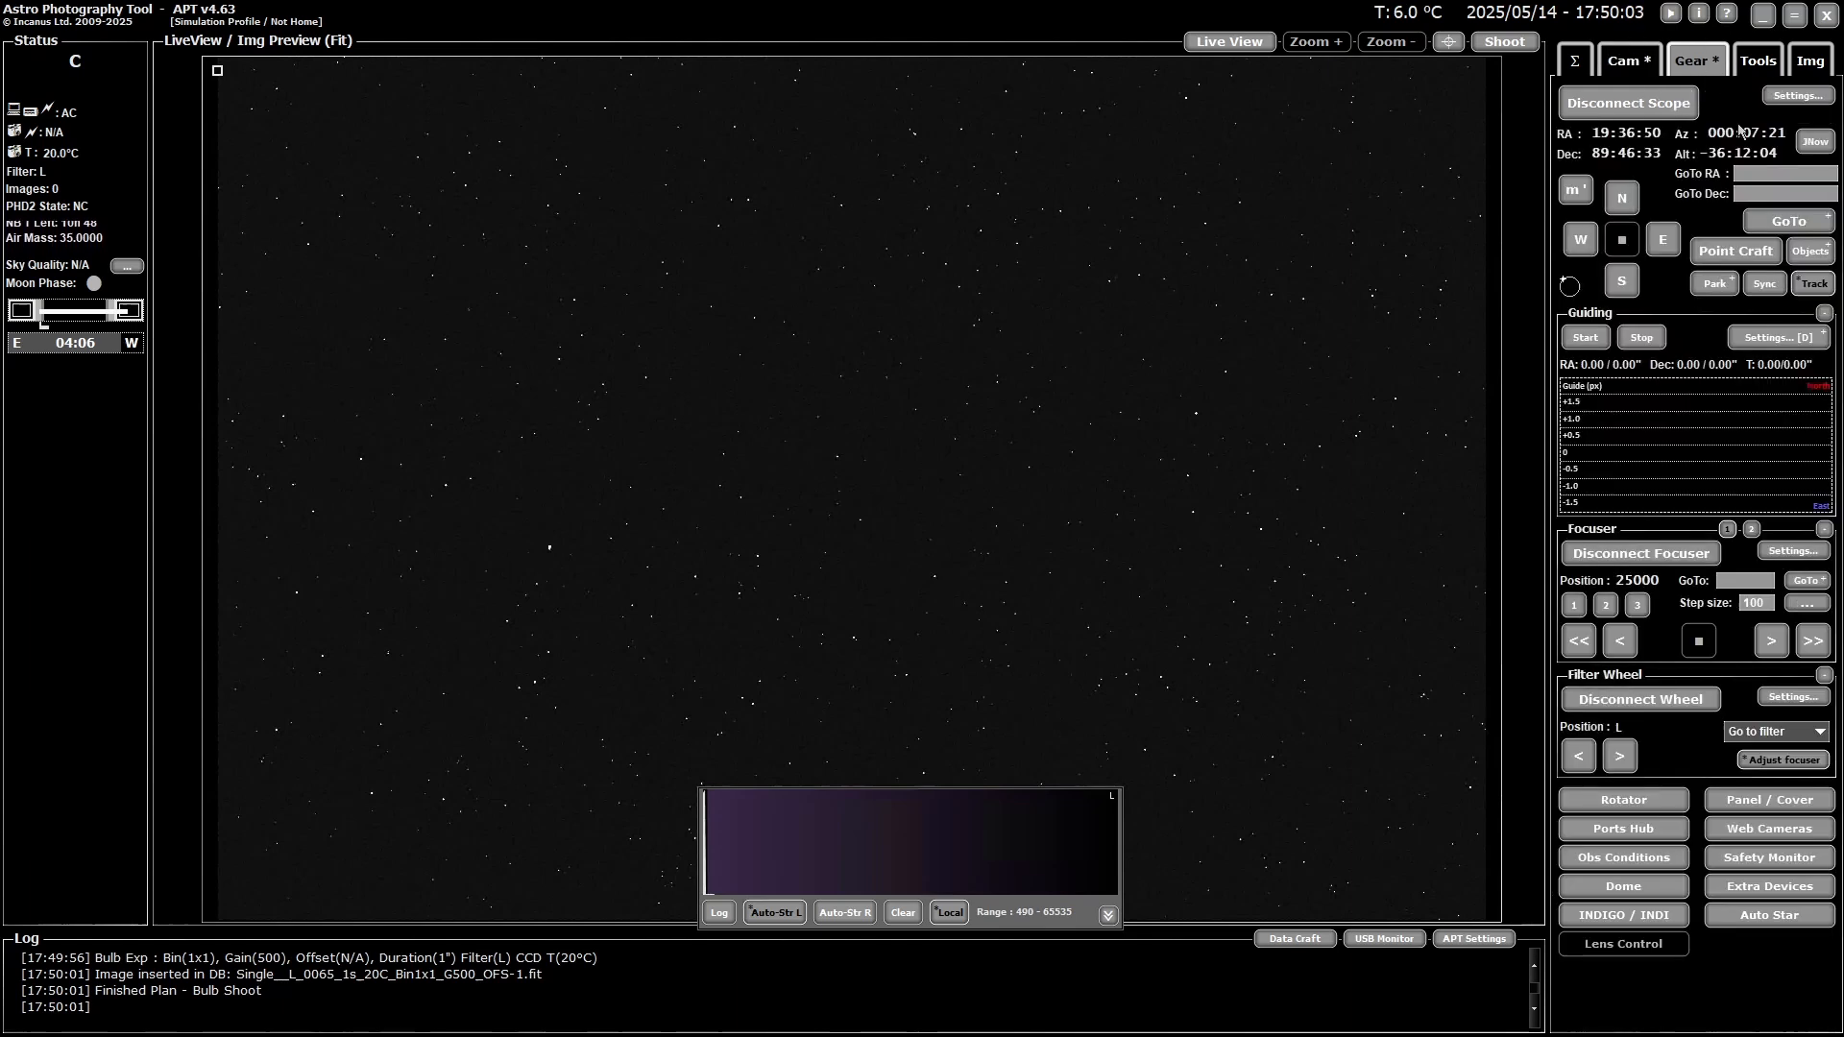
click(1738, 254)
click(1526, 230)
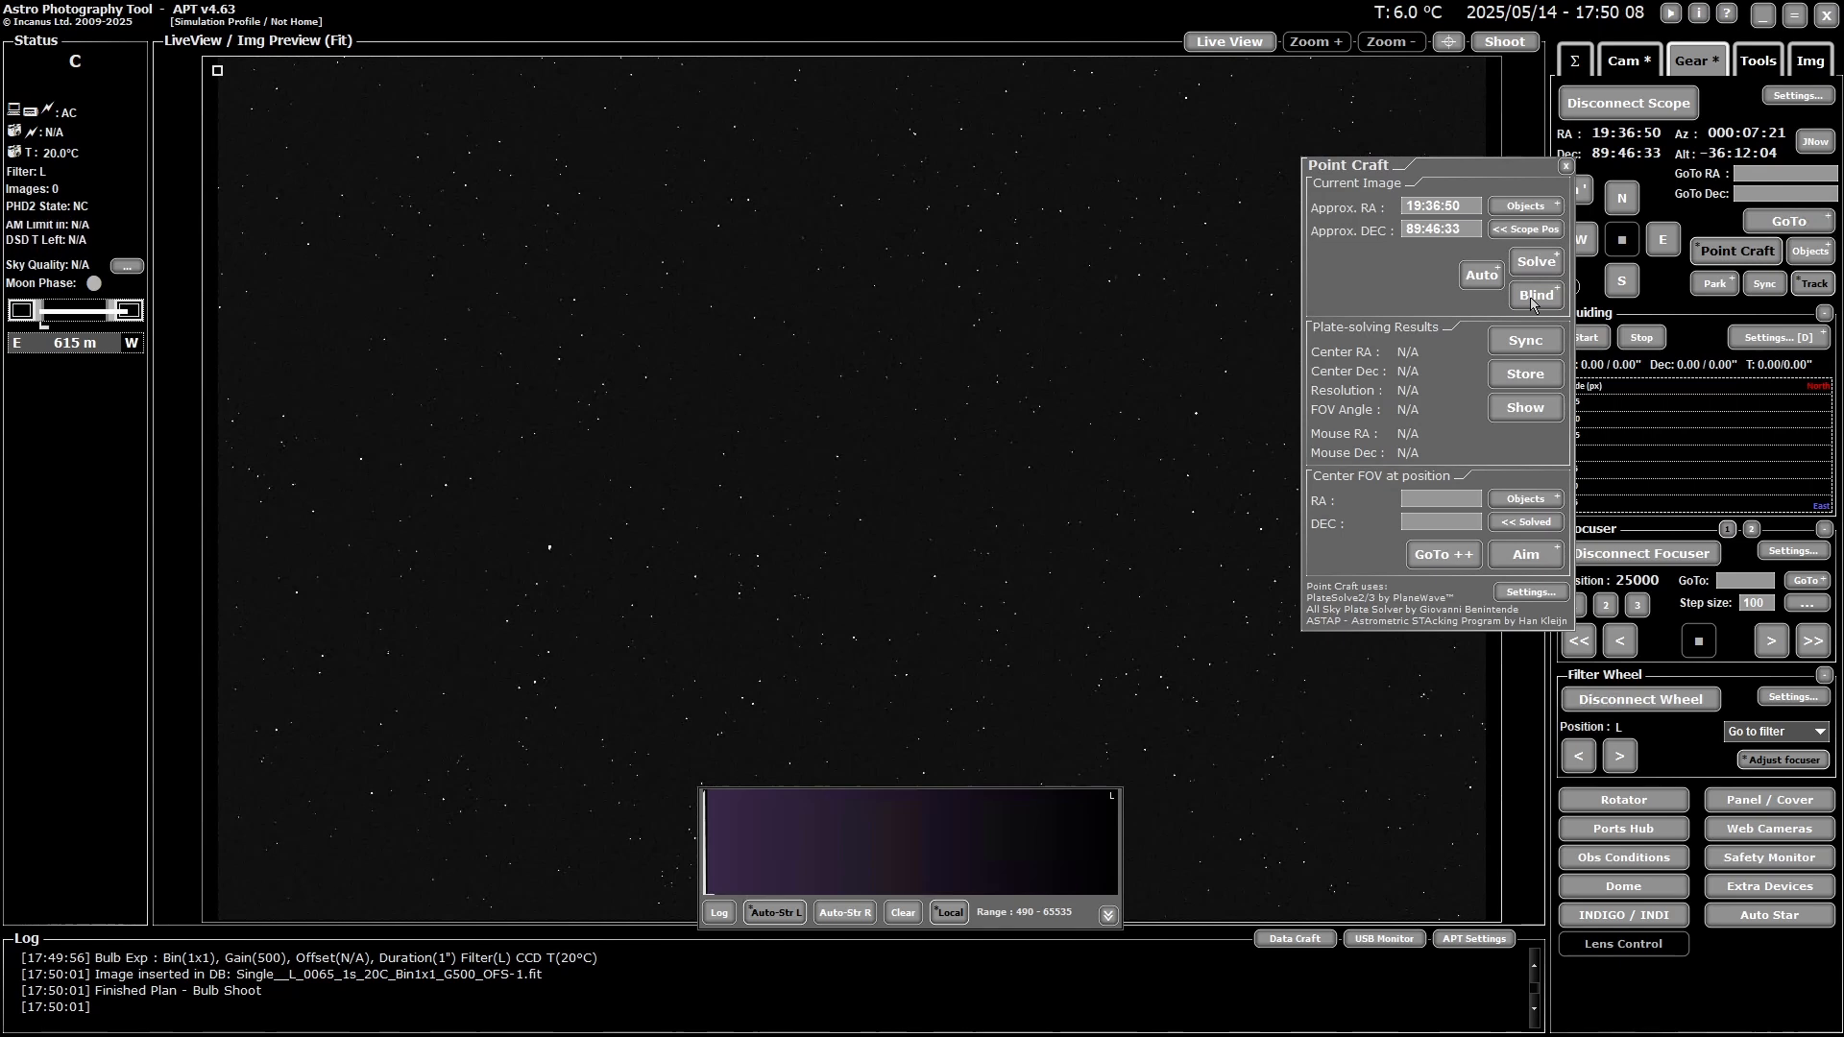
click(1534, 295)
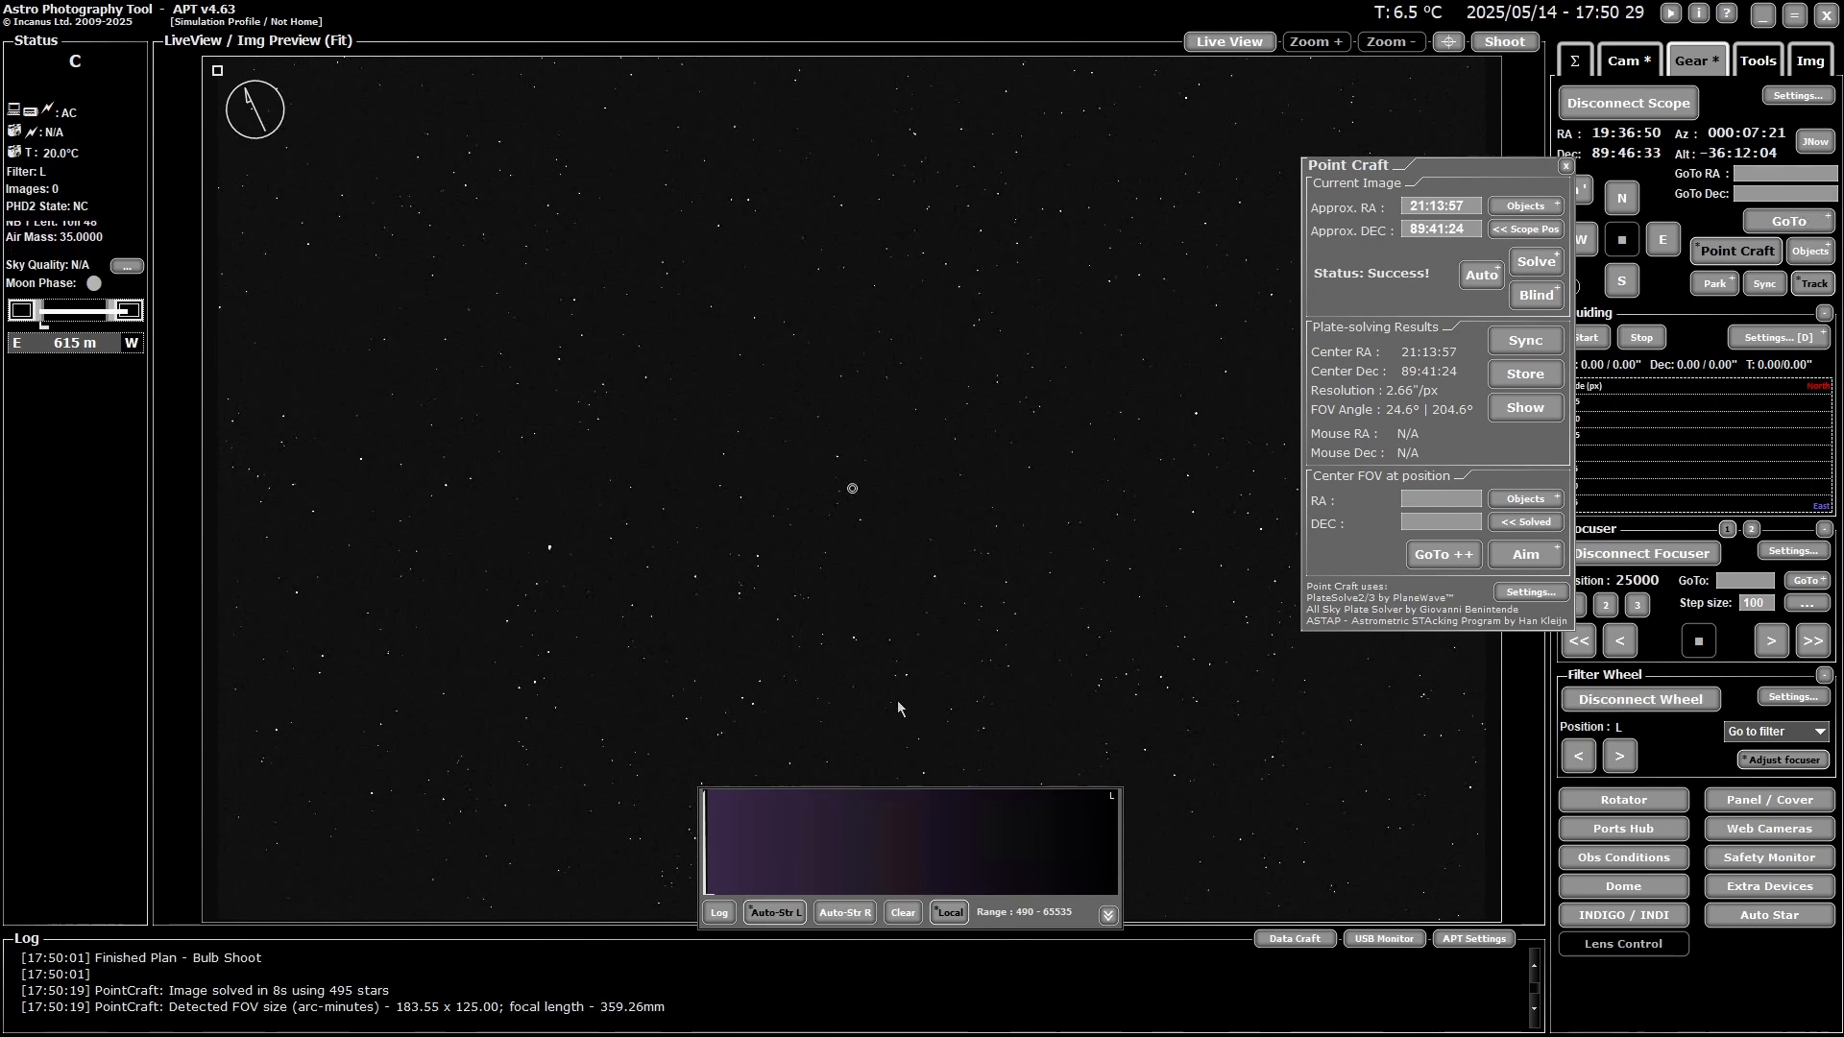
mouse_move(727, 1017)
click(607, 960)
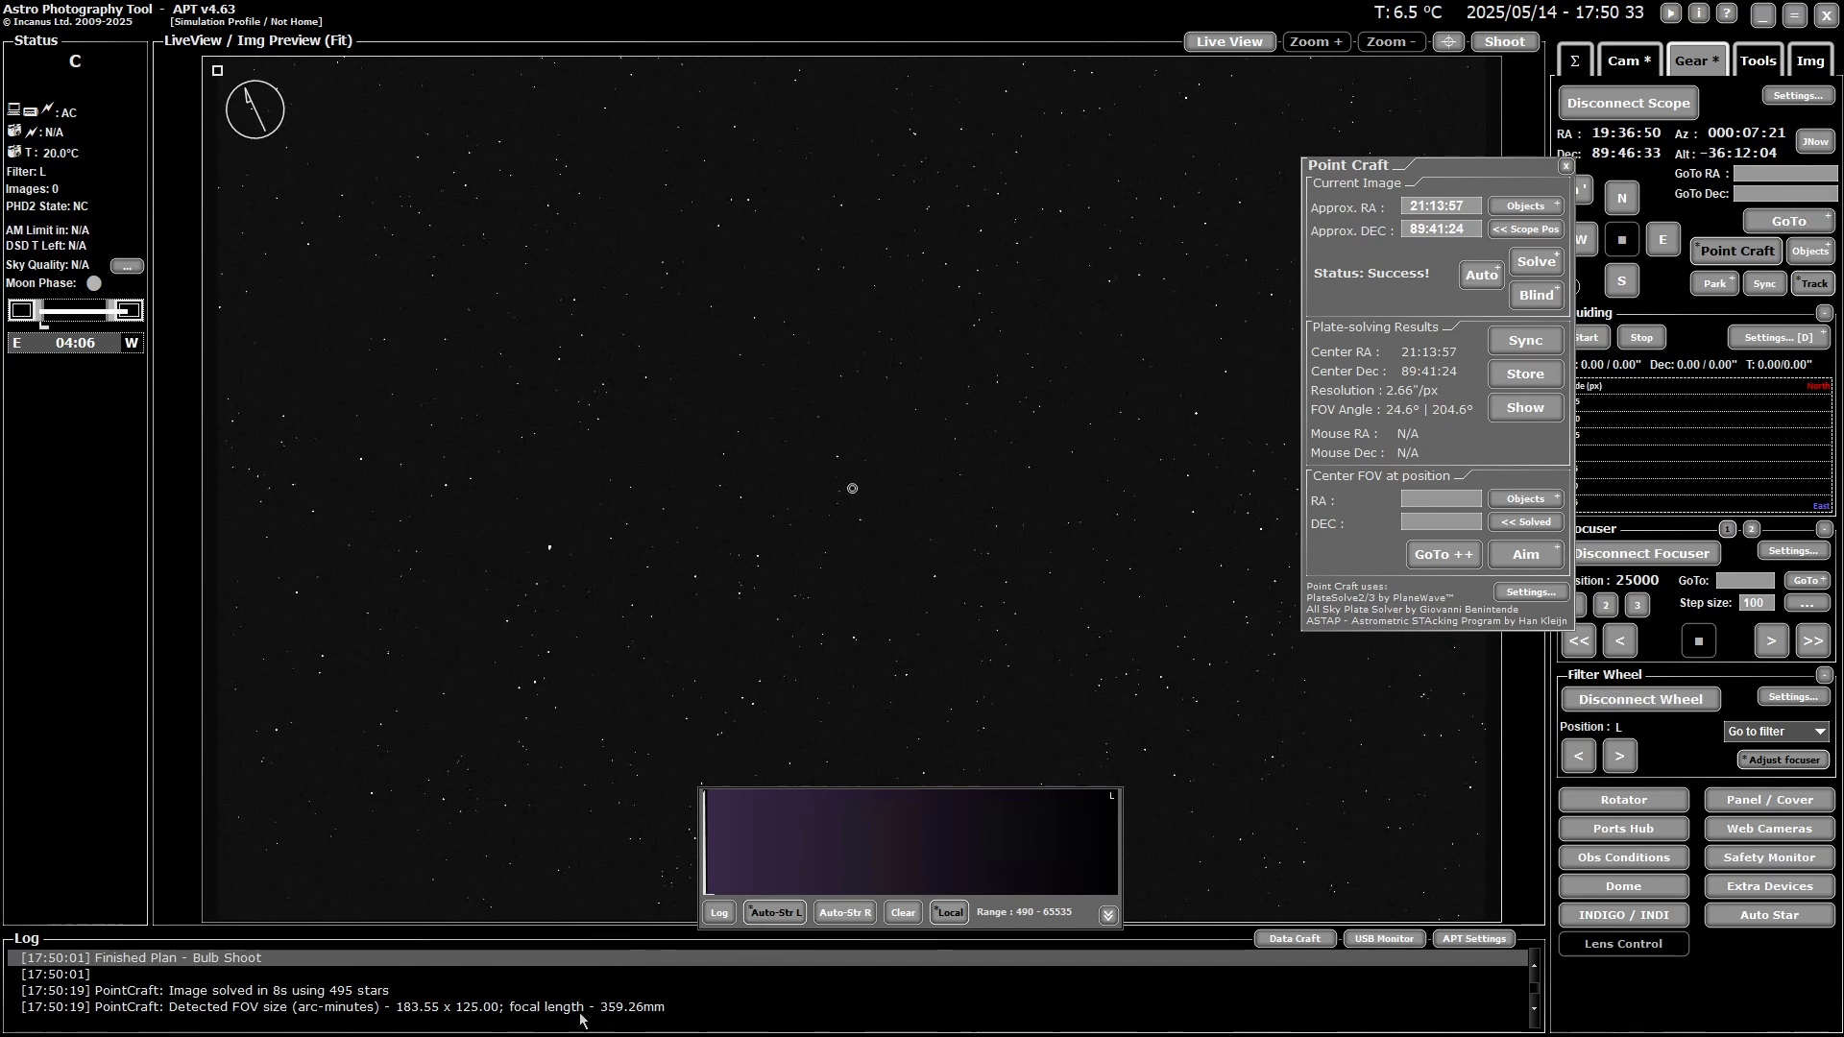
- Compare the focal length in the Object Calculator and try to sync the mount to the plate-solved position in Point Craft
click(1757, 60)
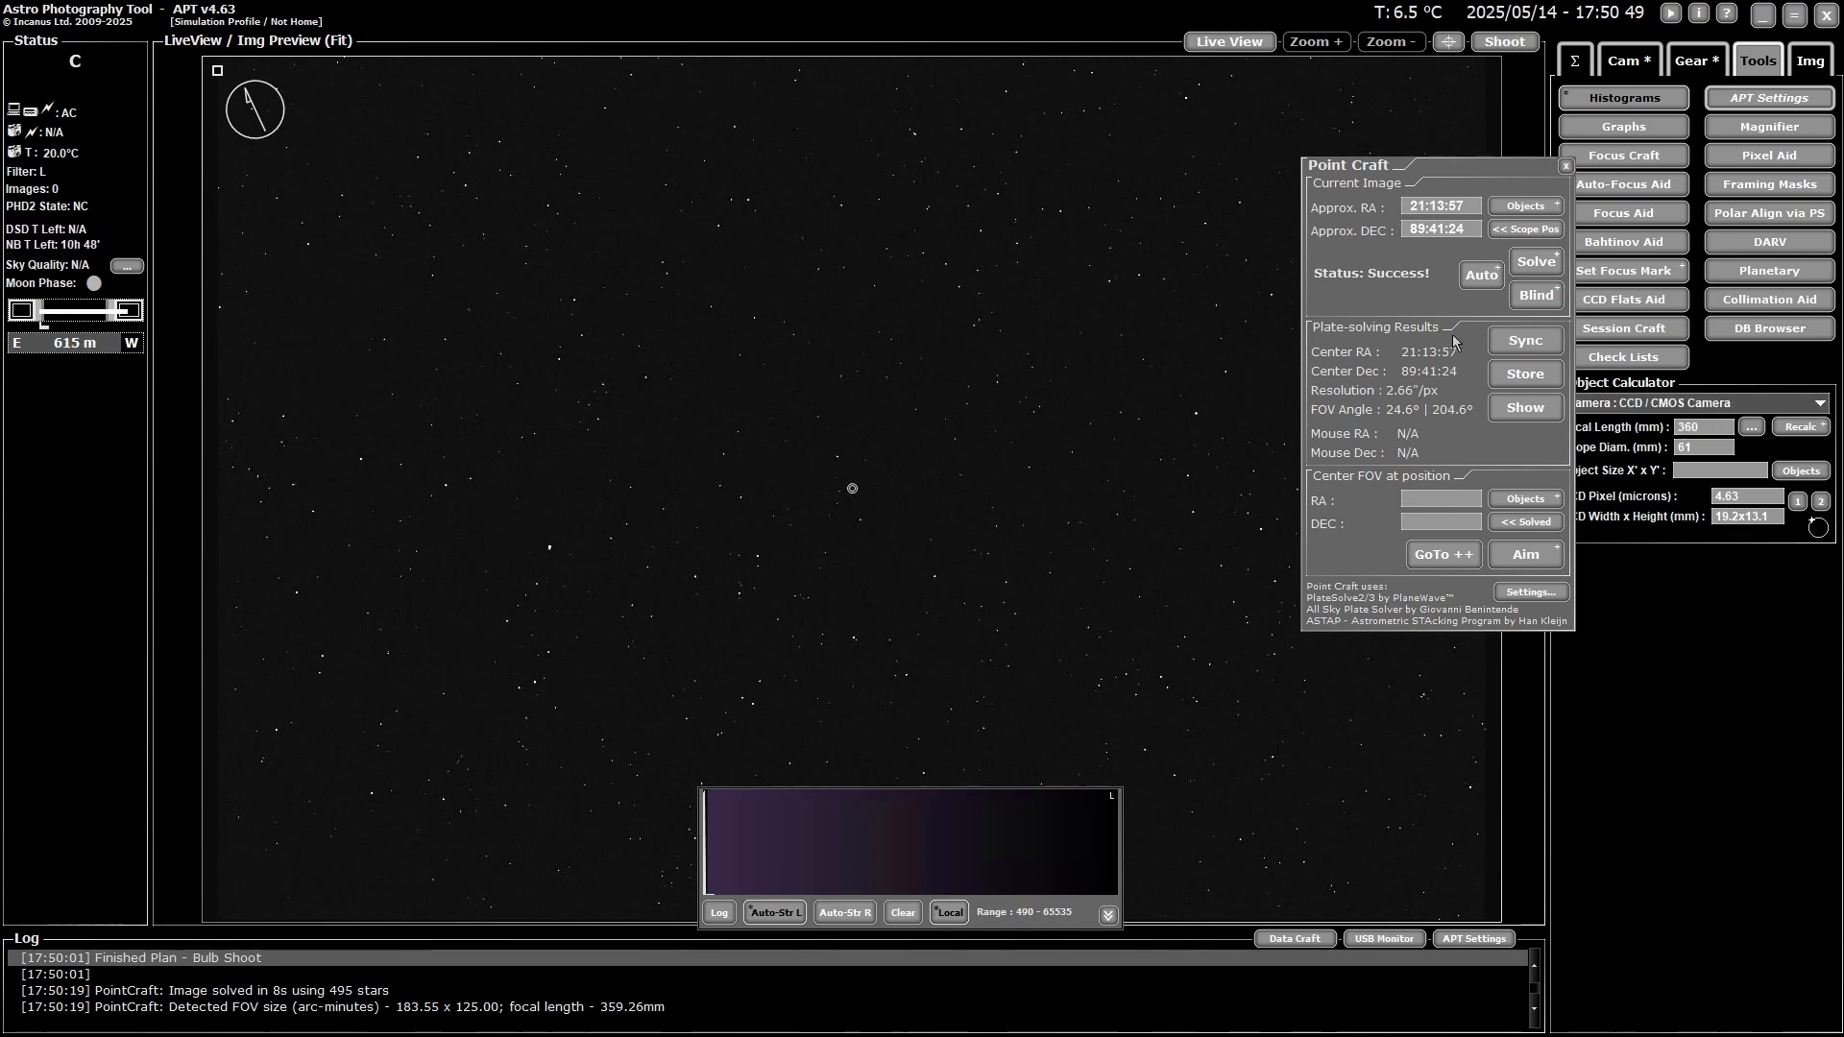
click(1515, 342)
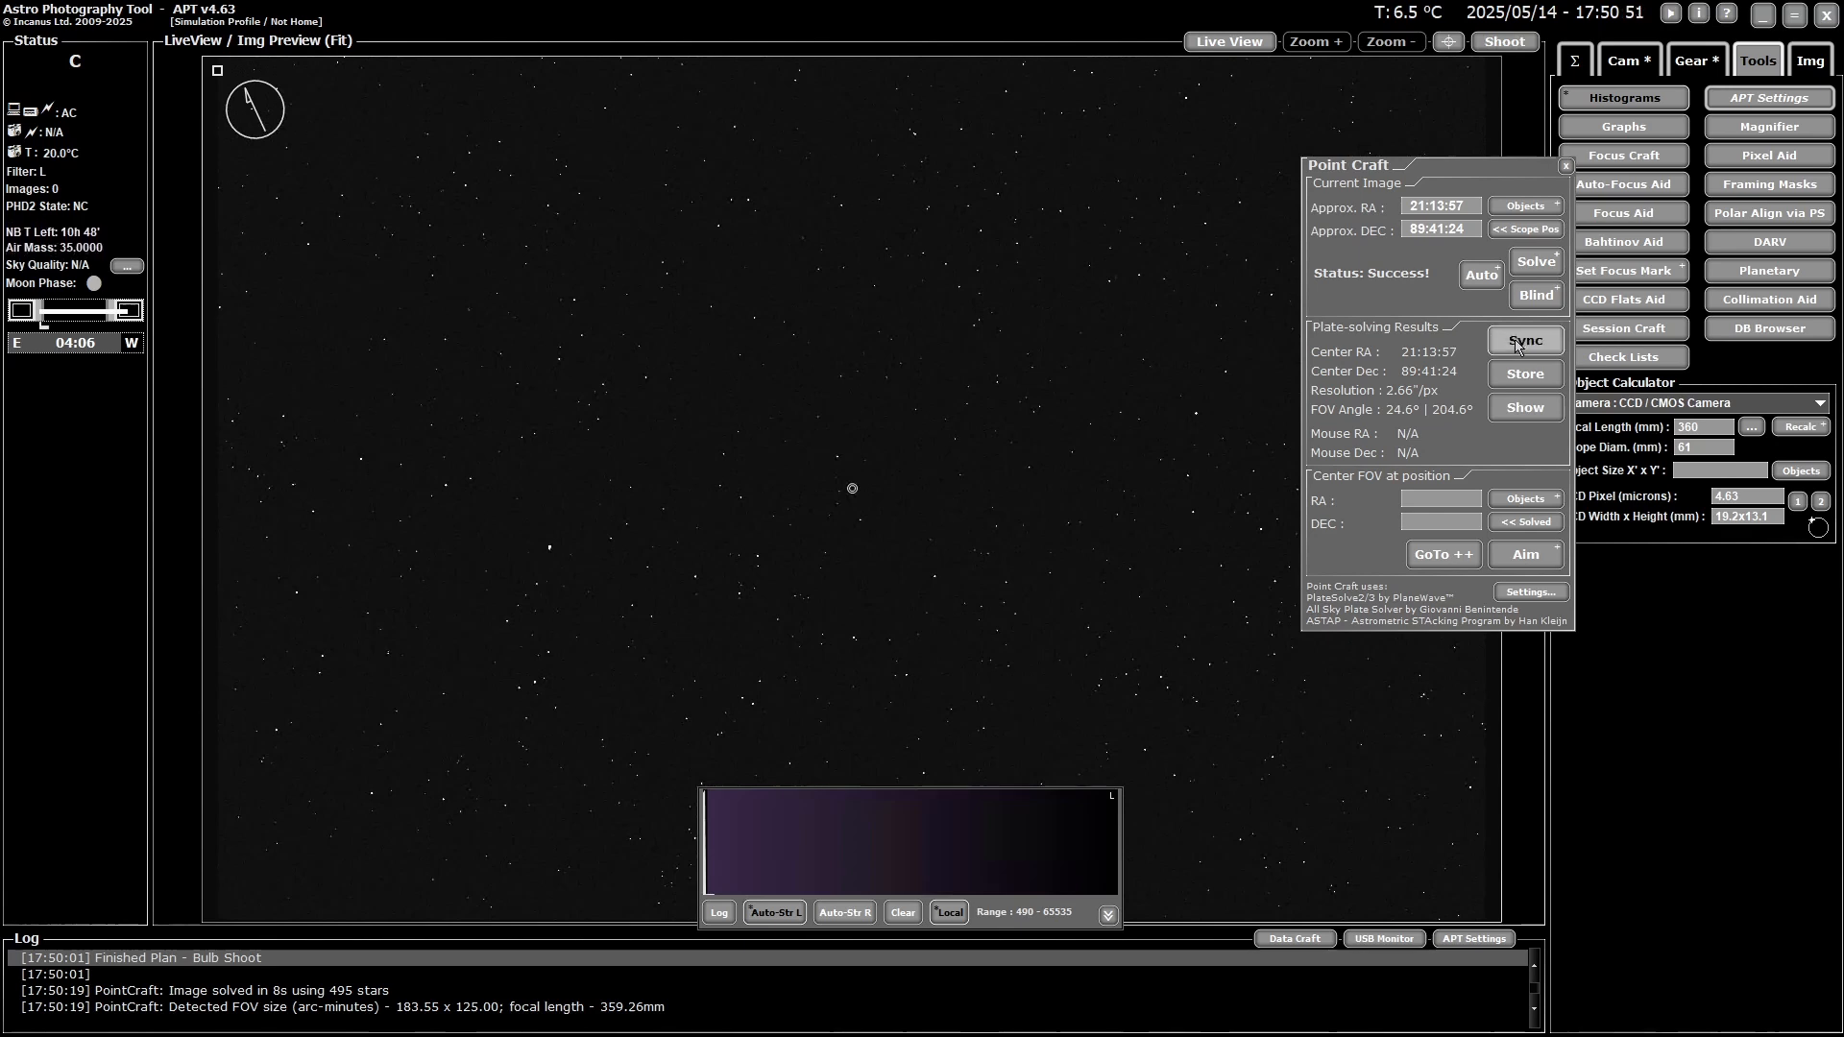
click(1564, 167)
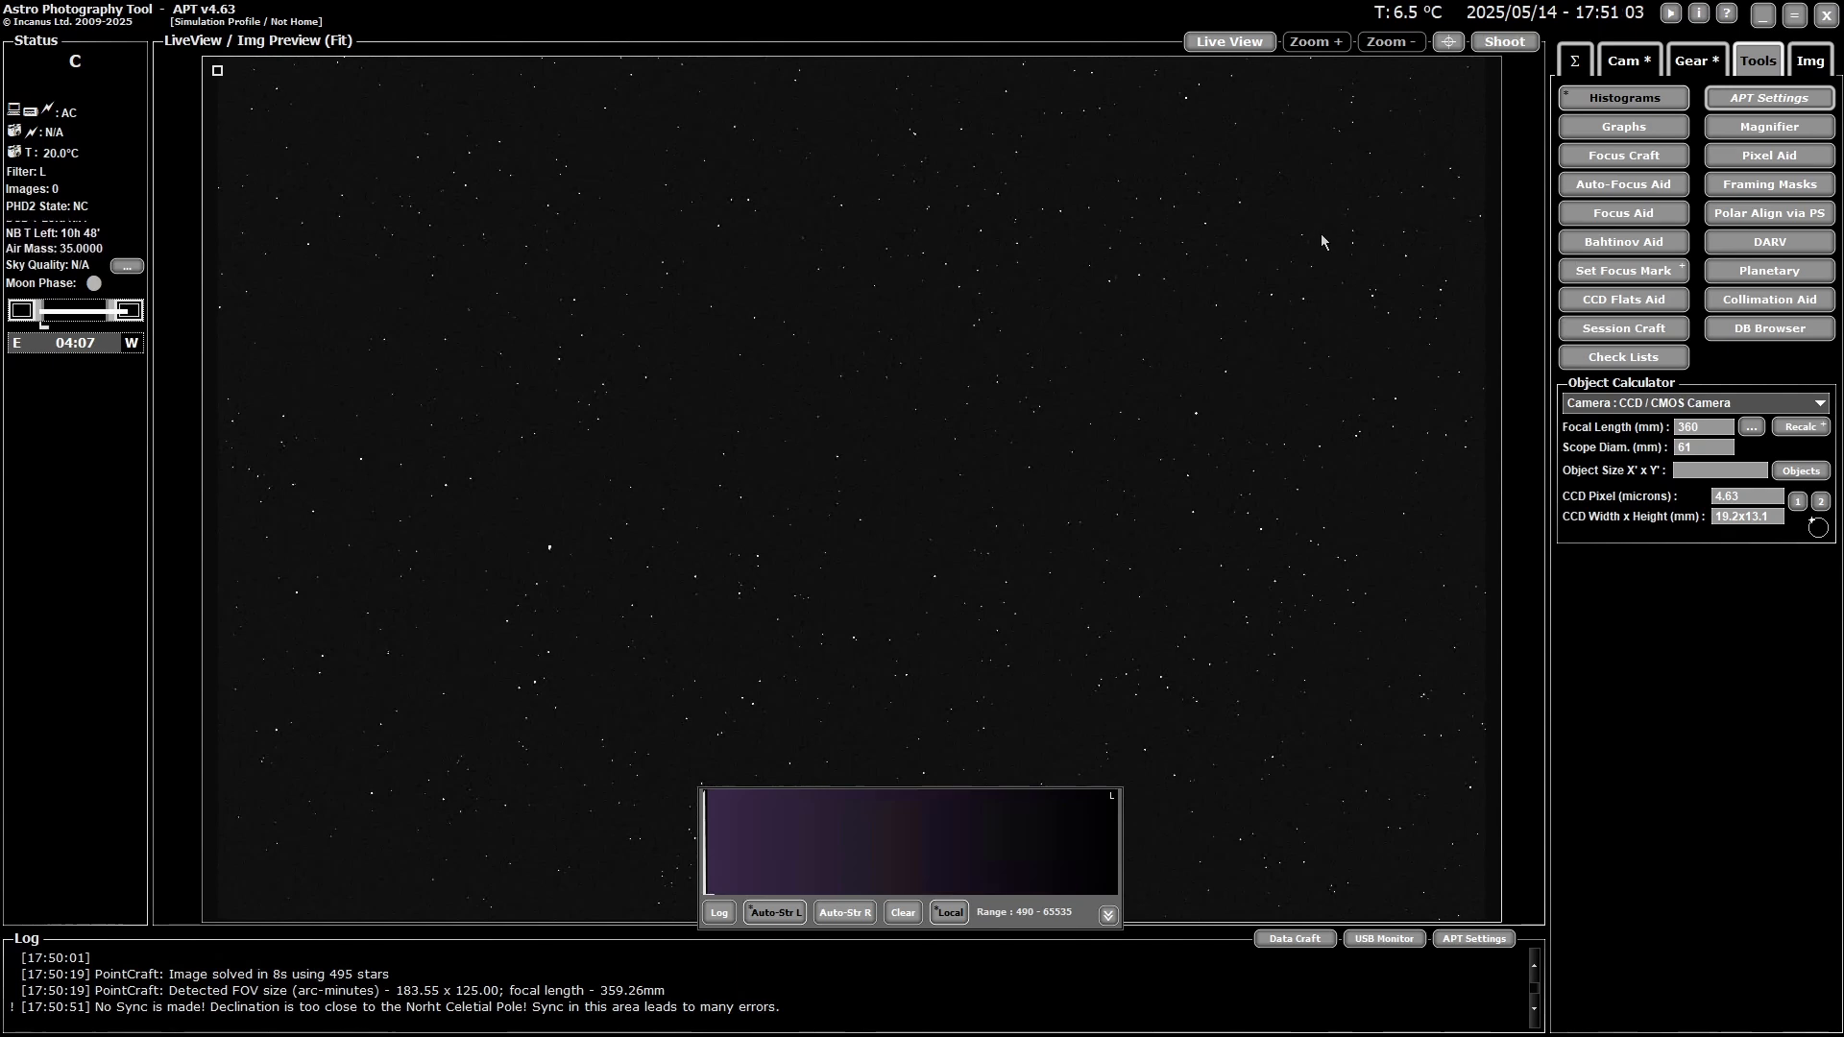
- Slew the mount to the celestial equator east of the meridian with 0 degrees declination offset, using Advanced GoTo
click(1620, 65)
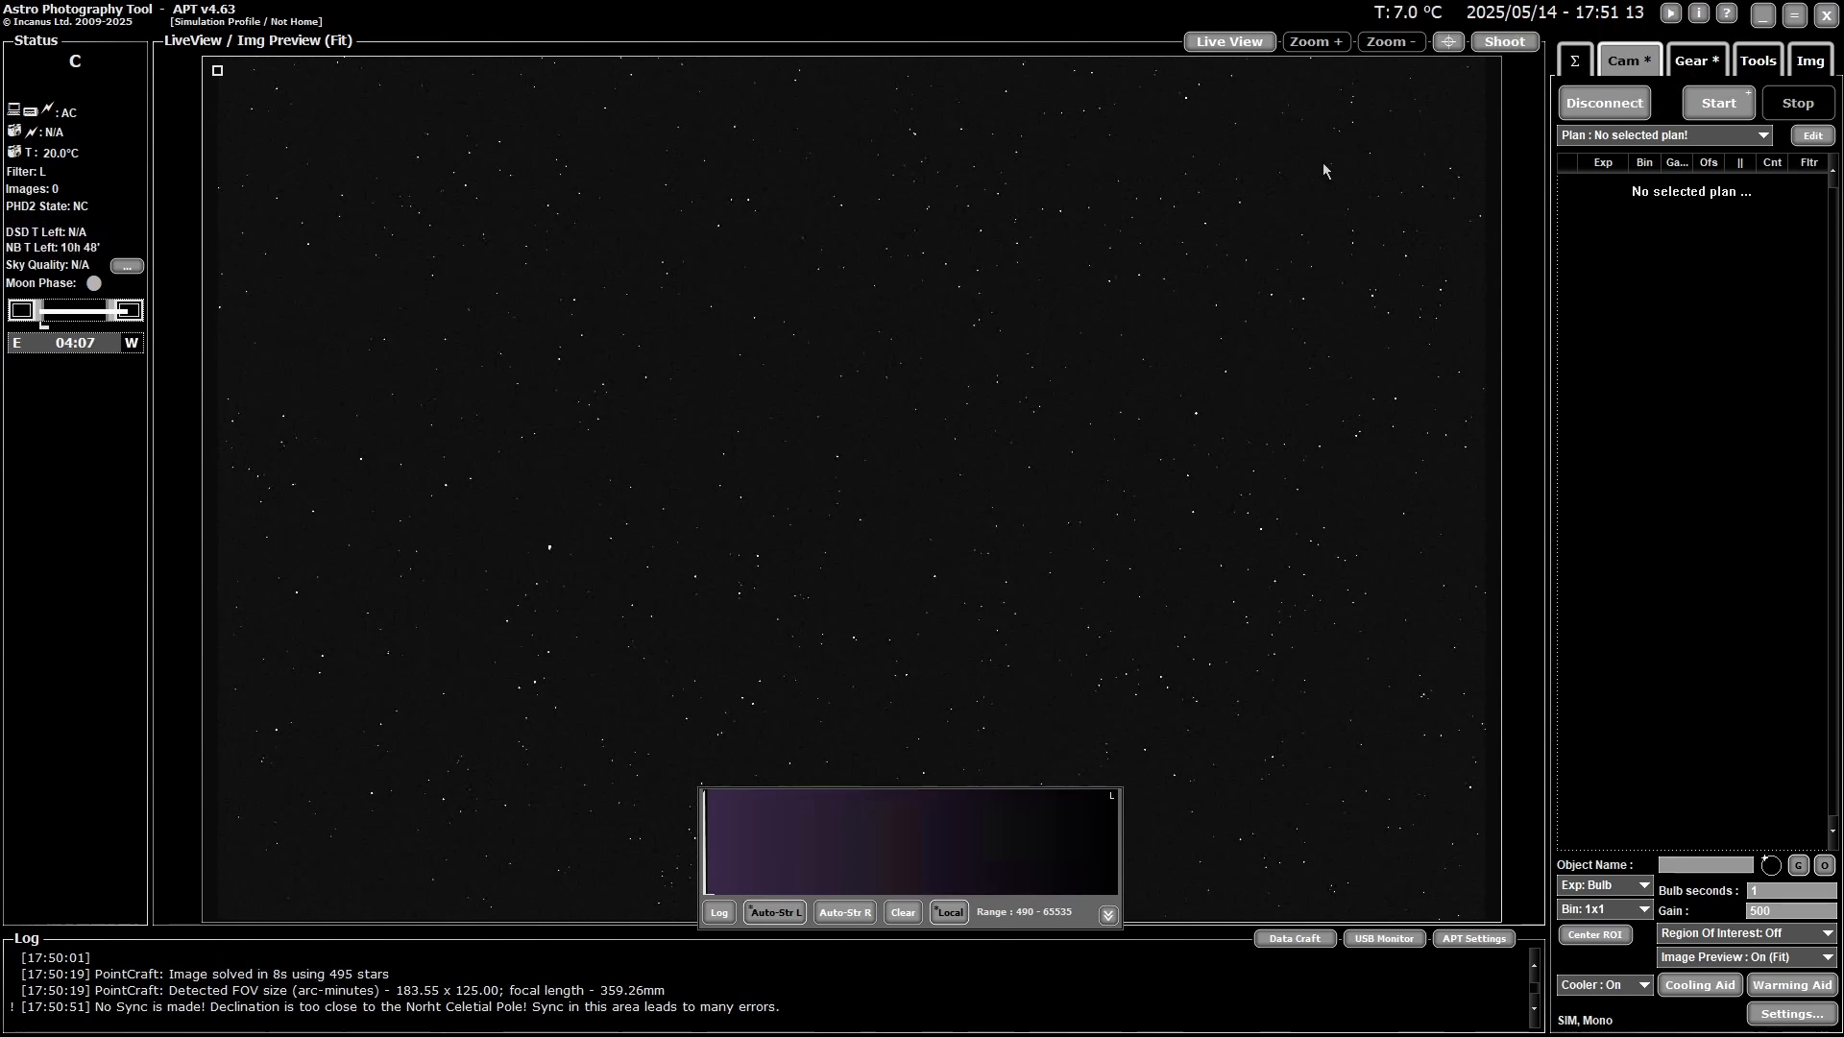
click(1697, 63)
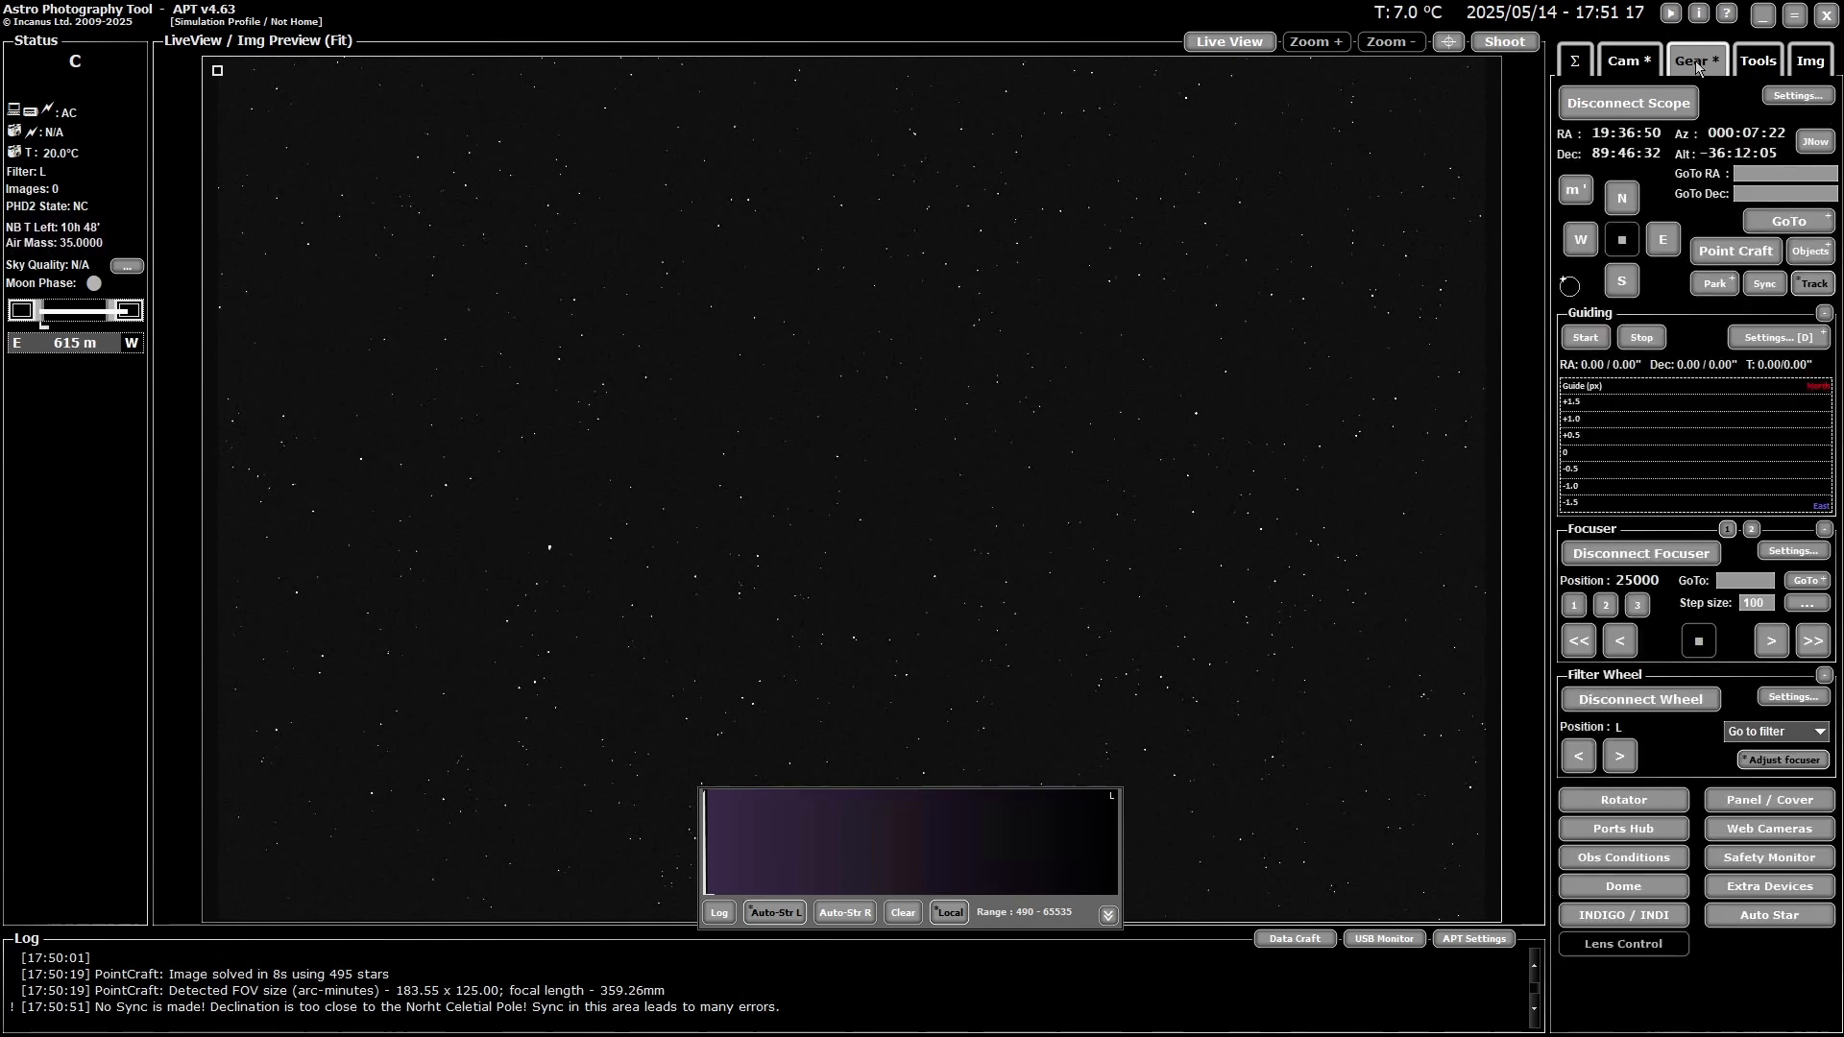
right_click(1781, 223)
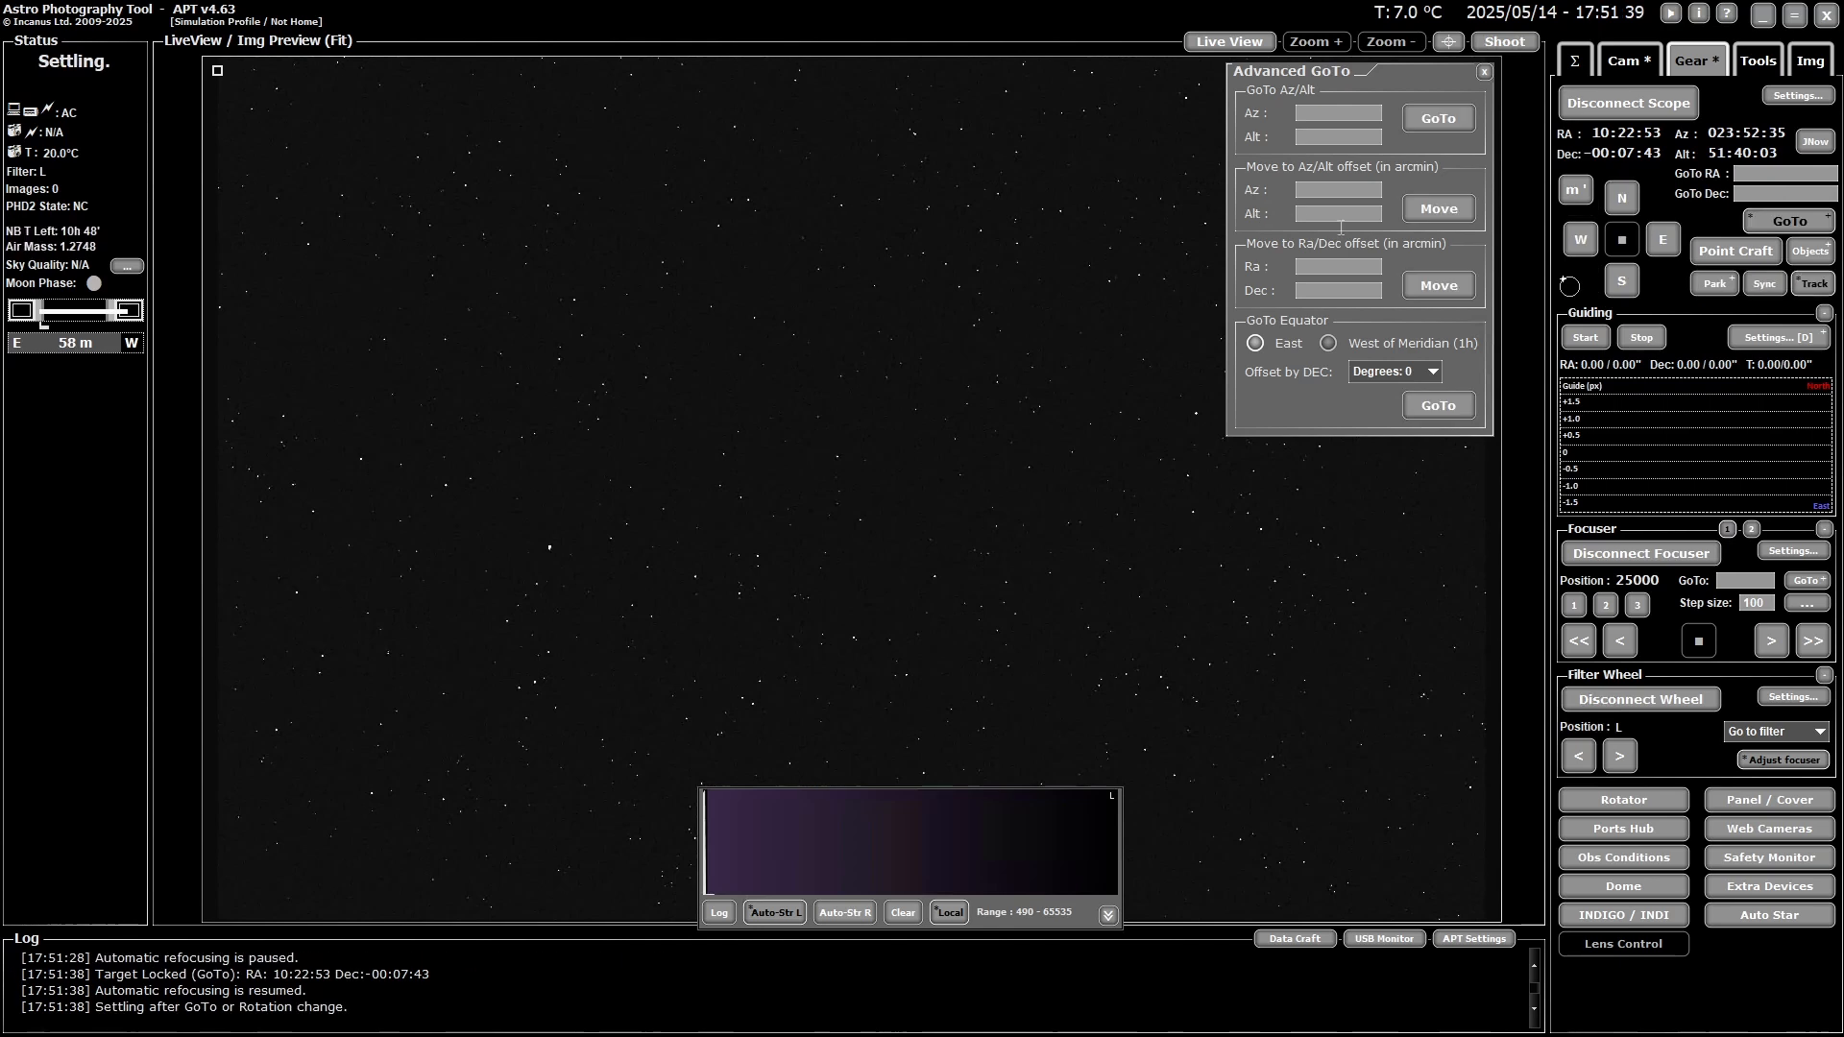
click(1485, 75)
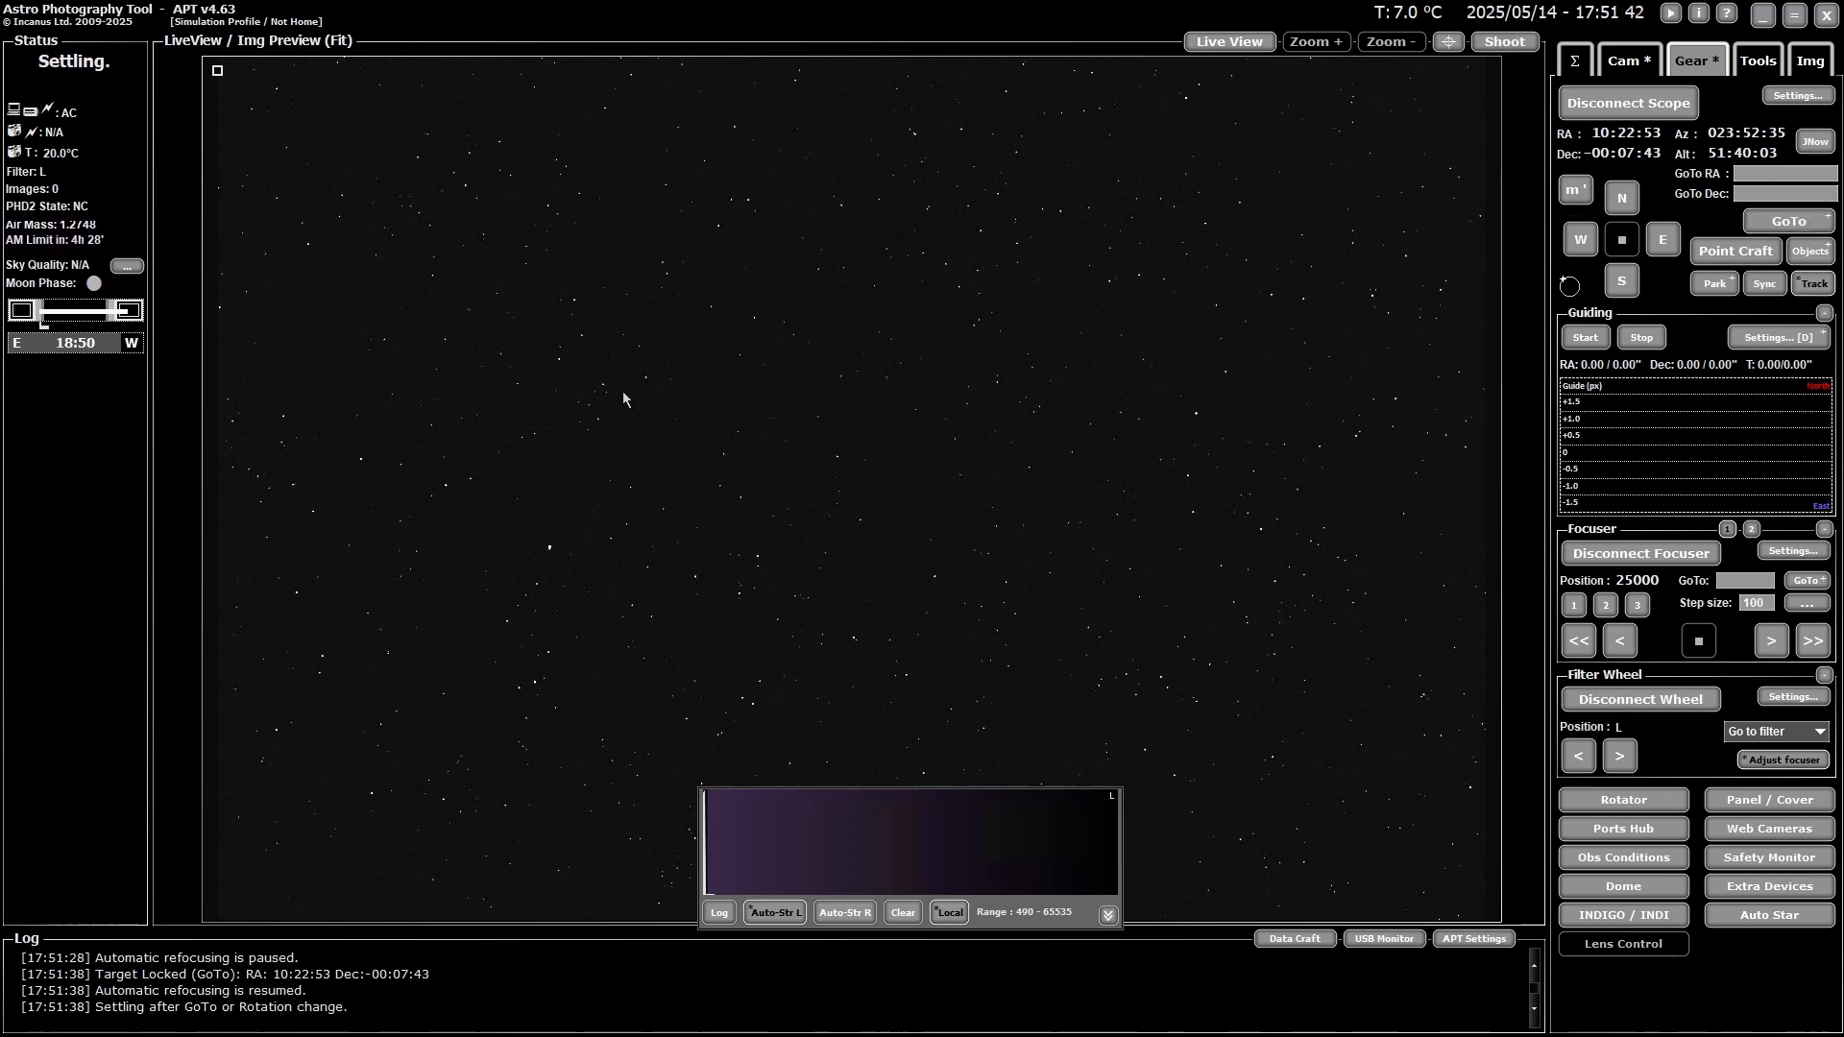
- Enable HFD calculation in Focus Craft and run Auto-Focus Aid with the HFD method and Flexible algorithm
key(f)
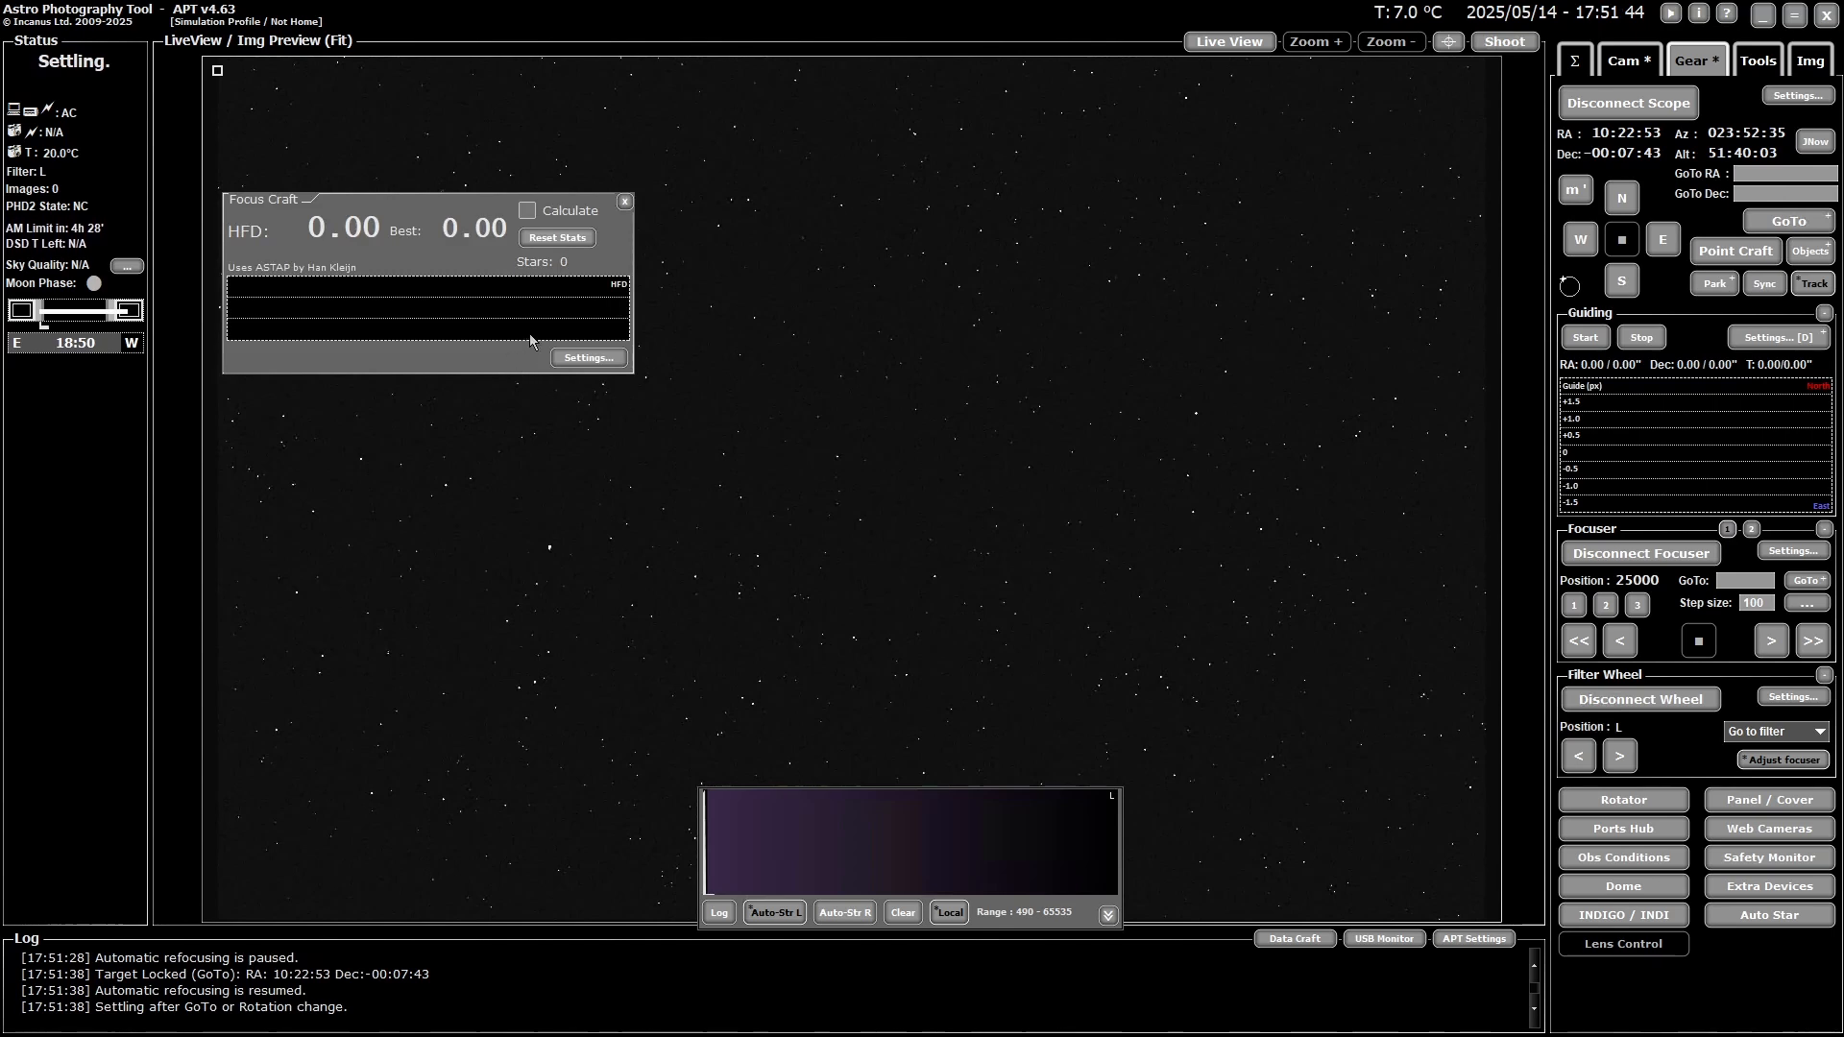
click(527, 211)
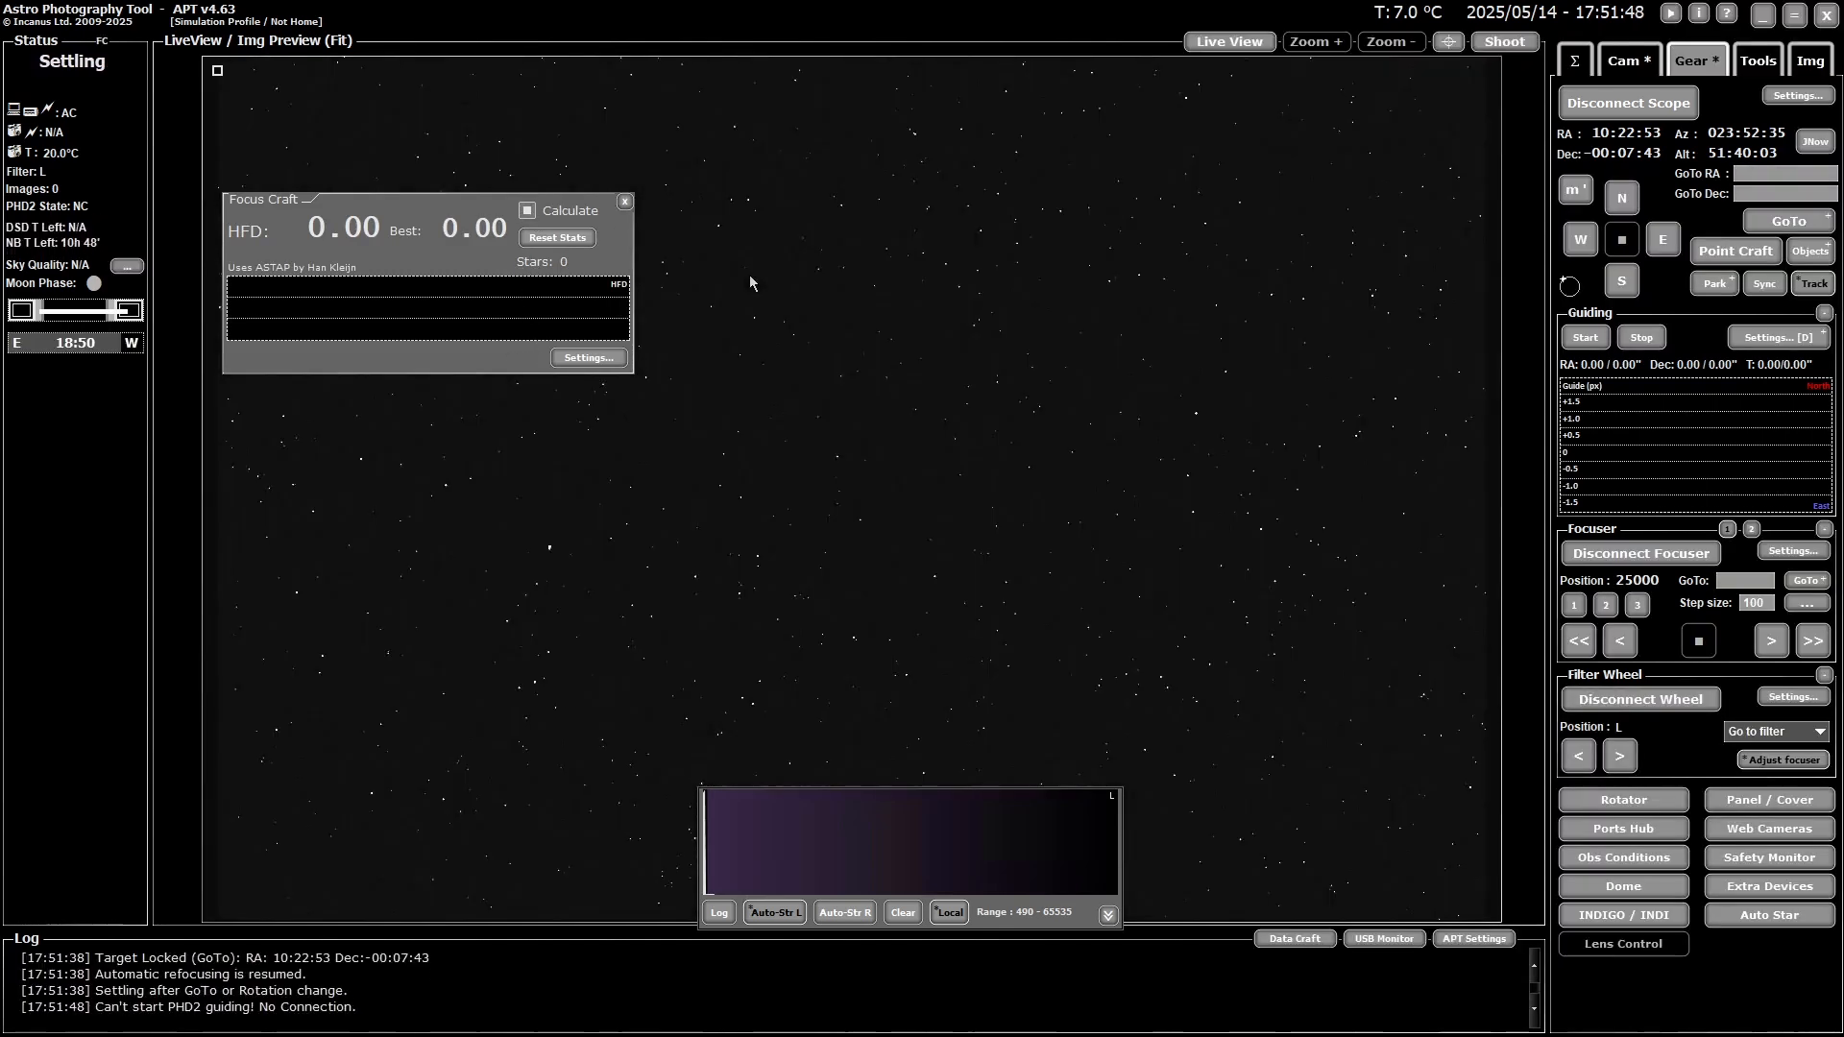
key(a)
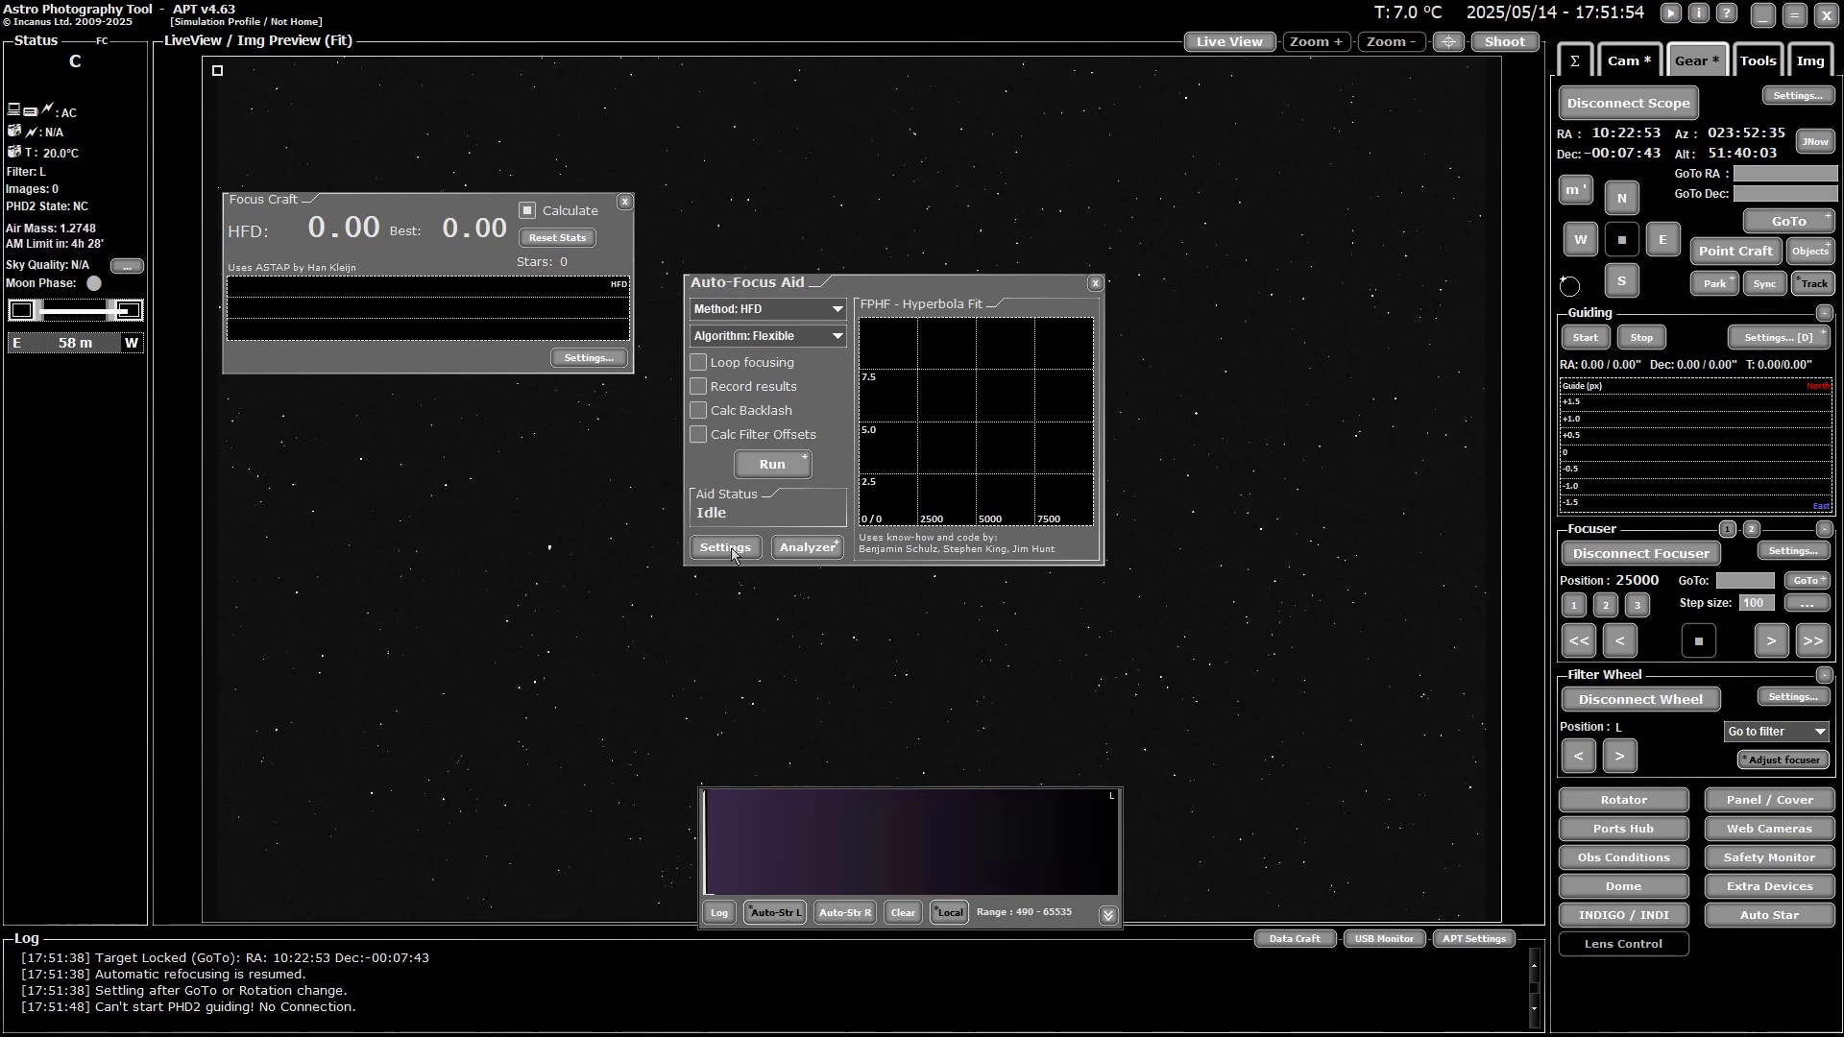
click(773, 465)
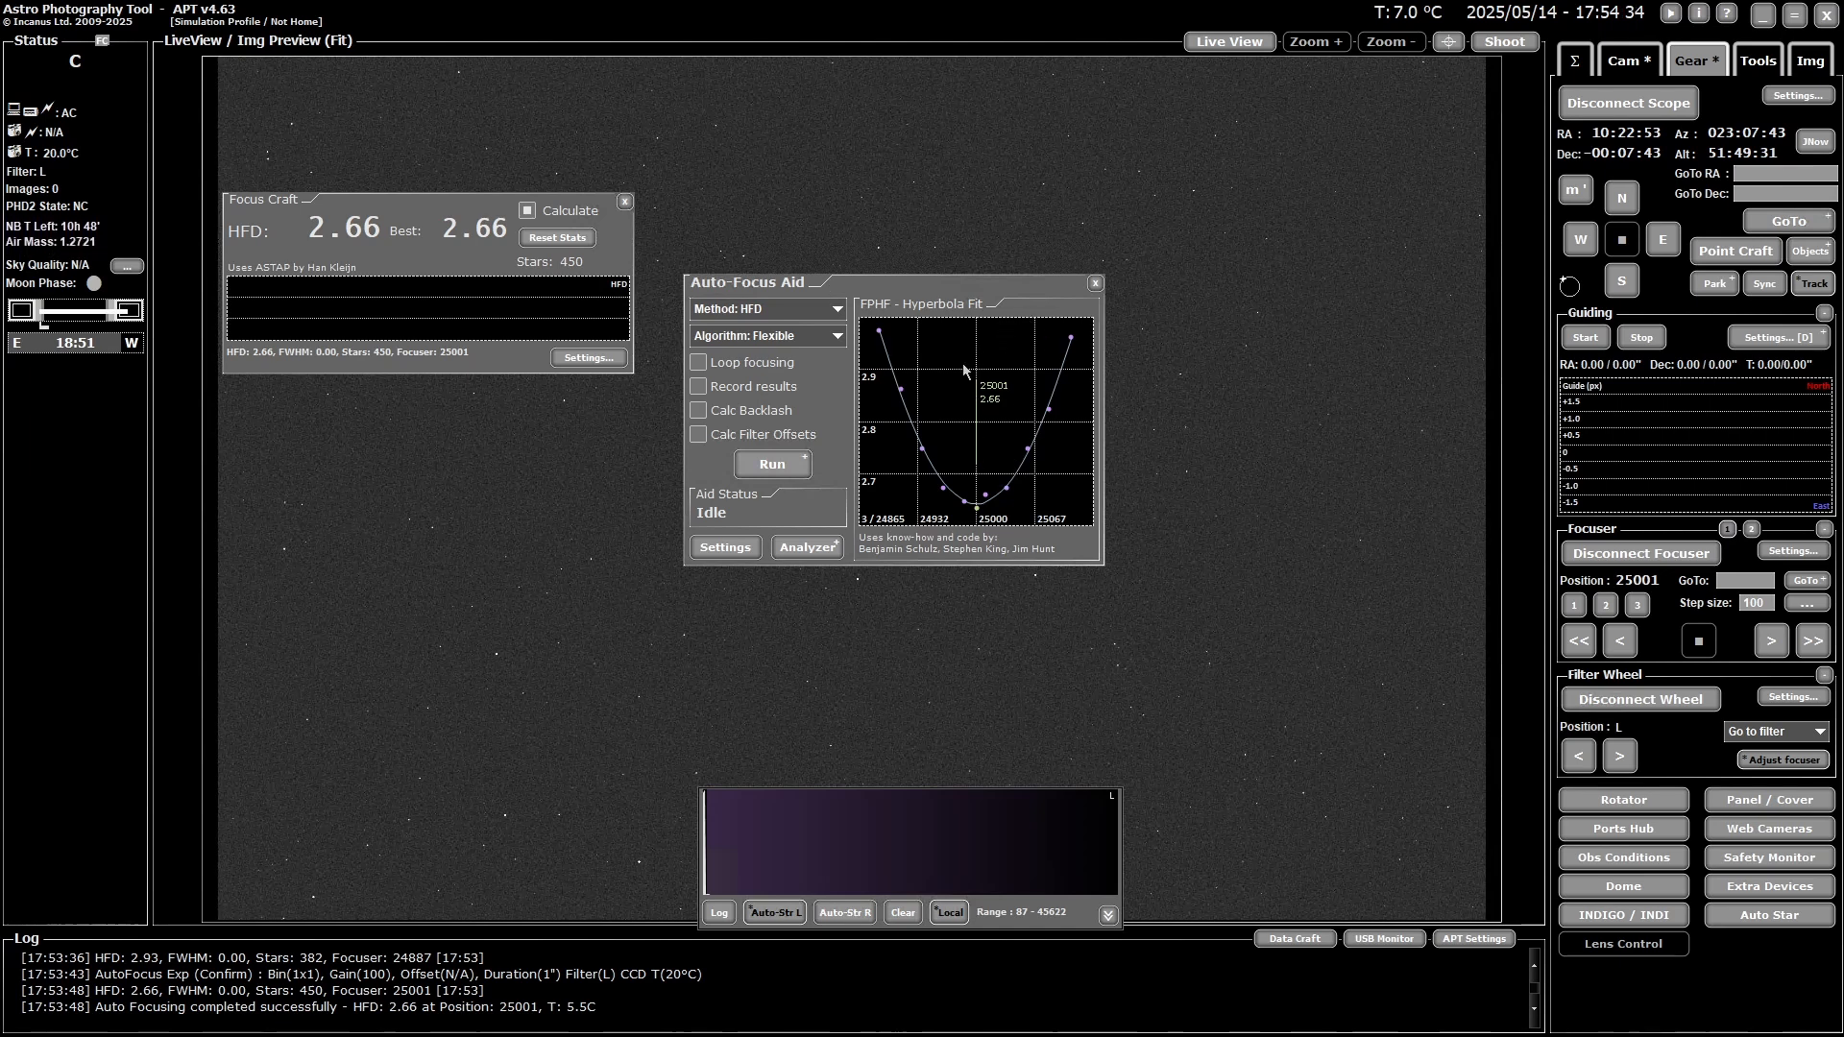
- Review the Auto-Focus Aid settings, turn off the Focus Craft calculation and close both focusing tools
click(727, 548)
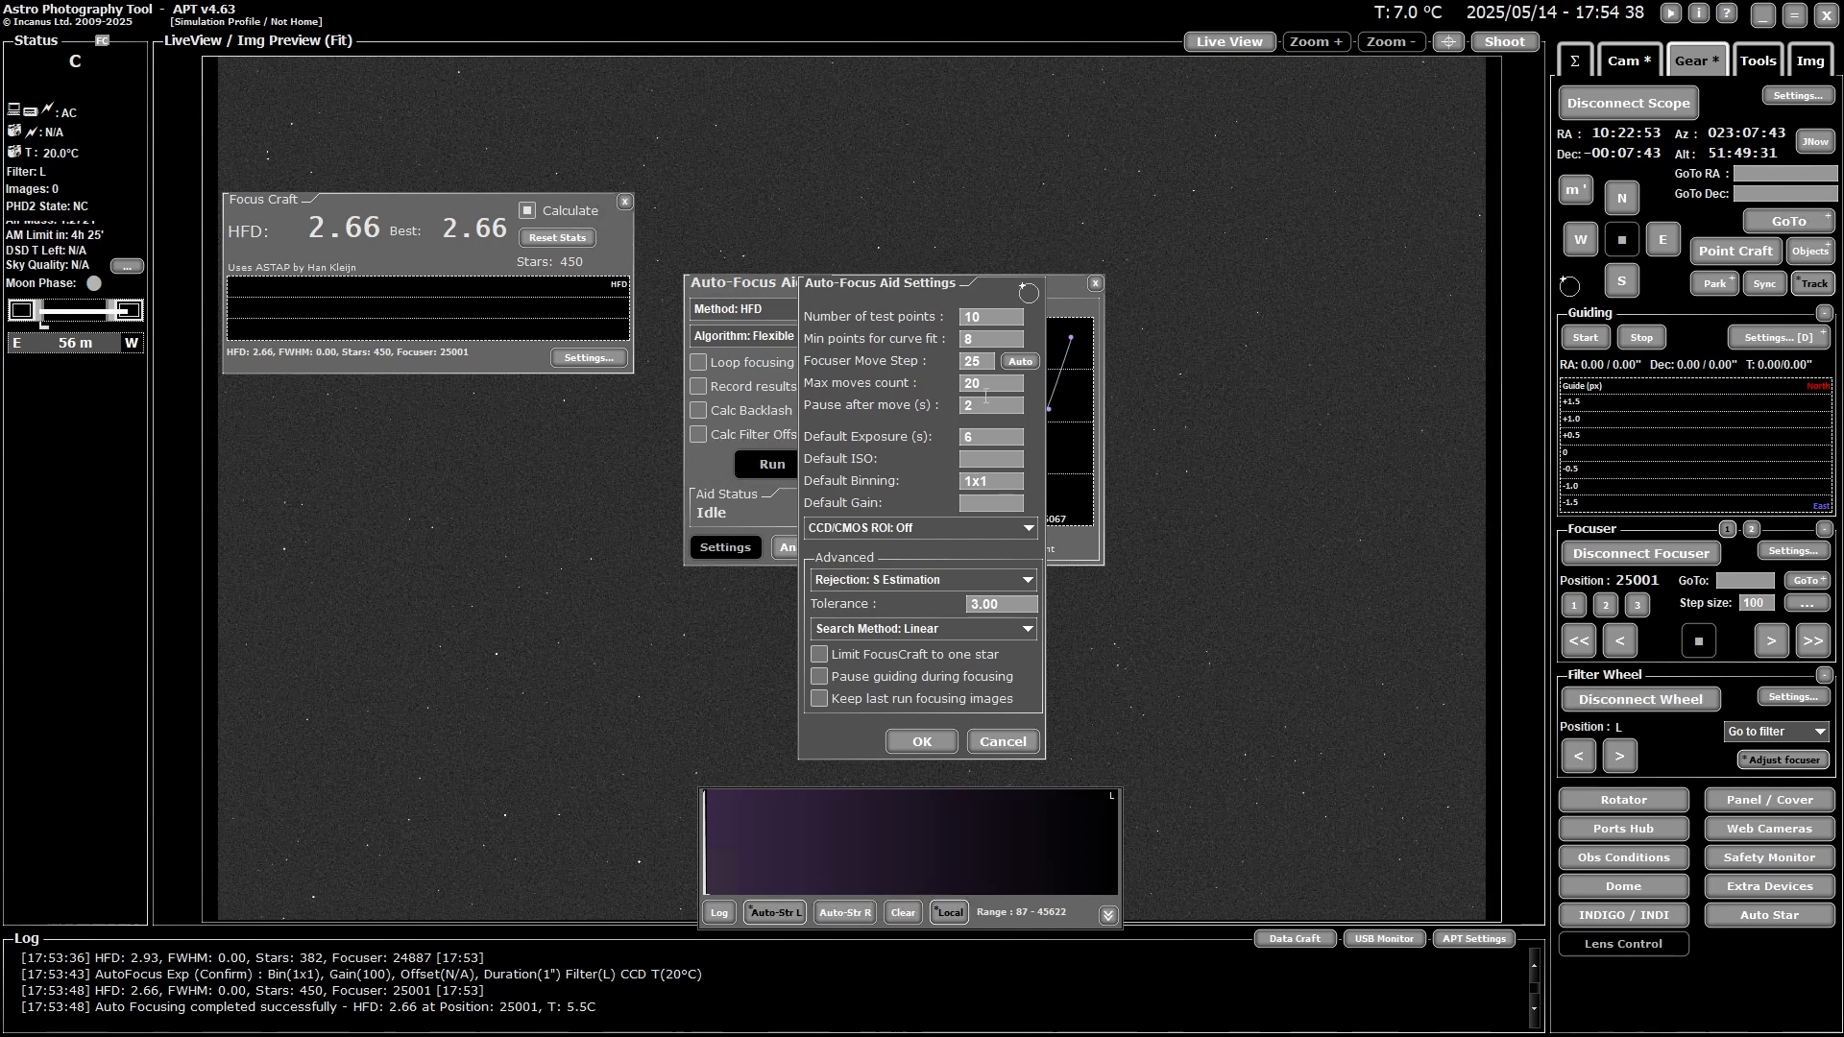
click(1000, 747)
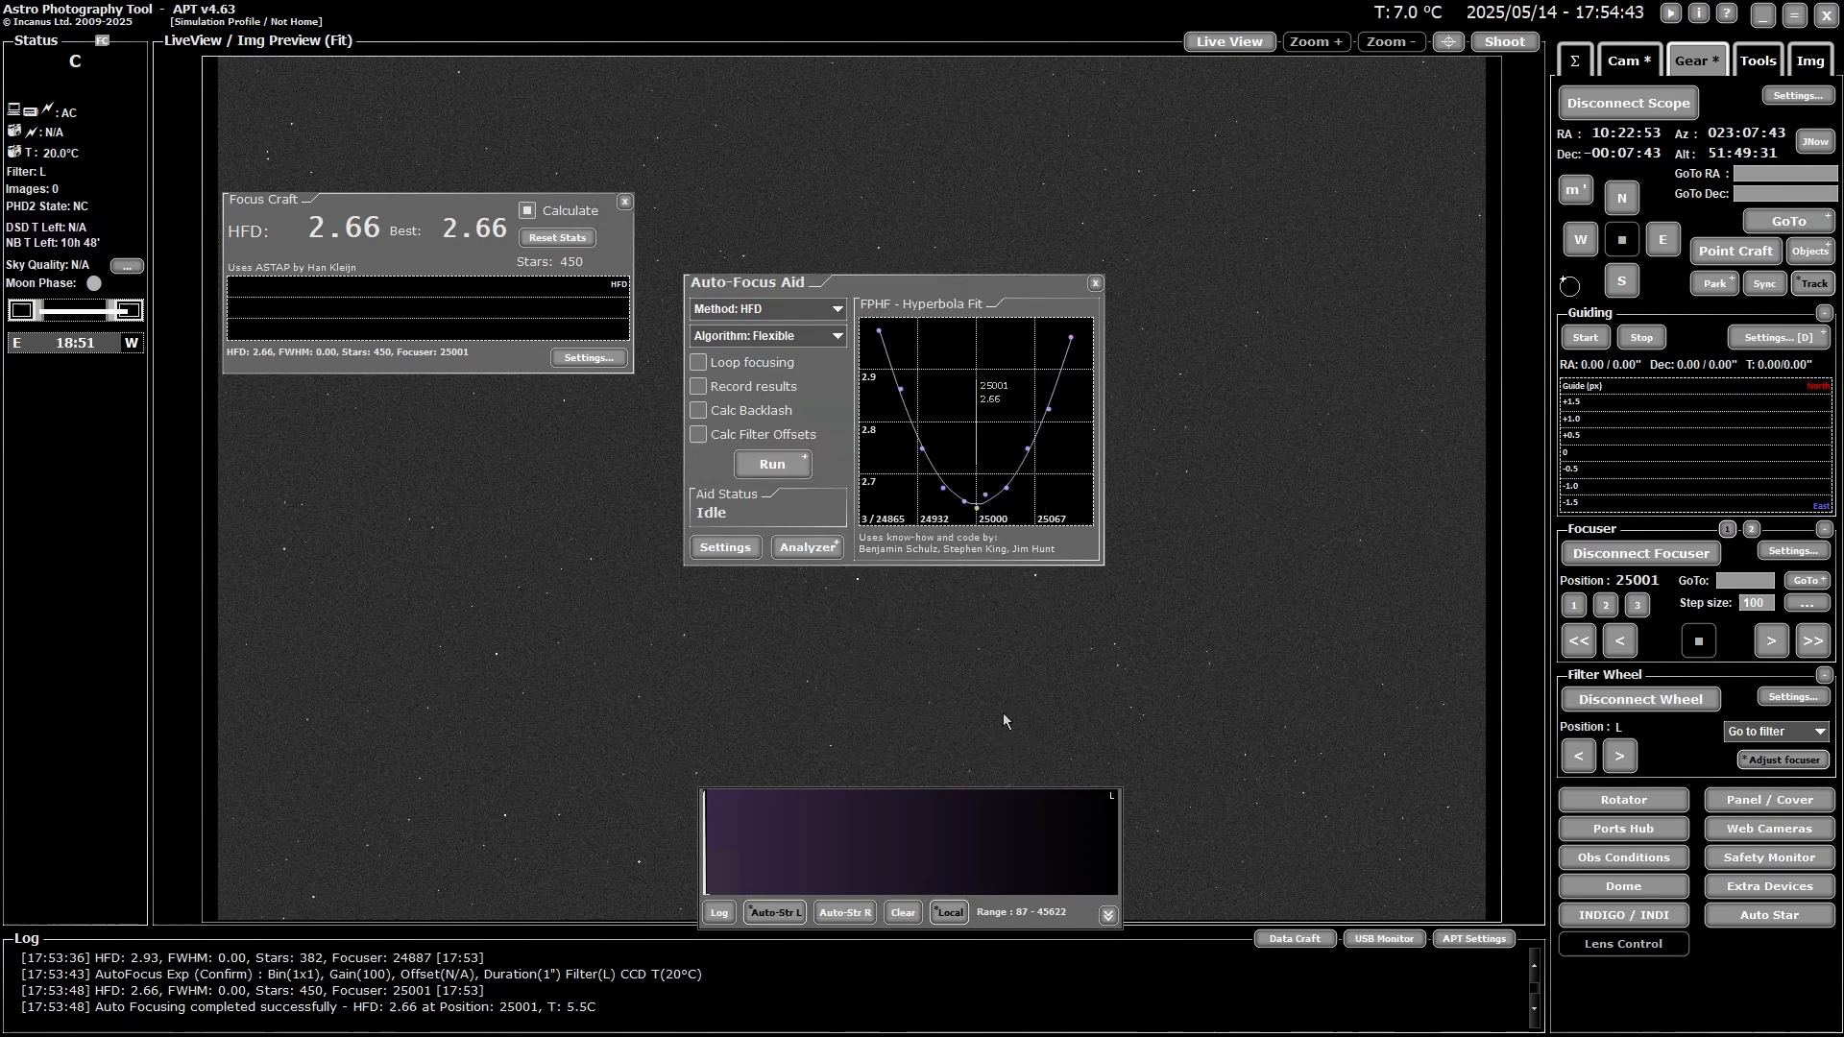
click(1095, 283)
click(527, 210)
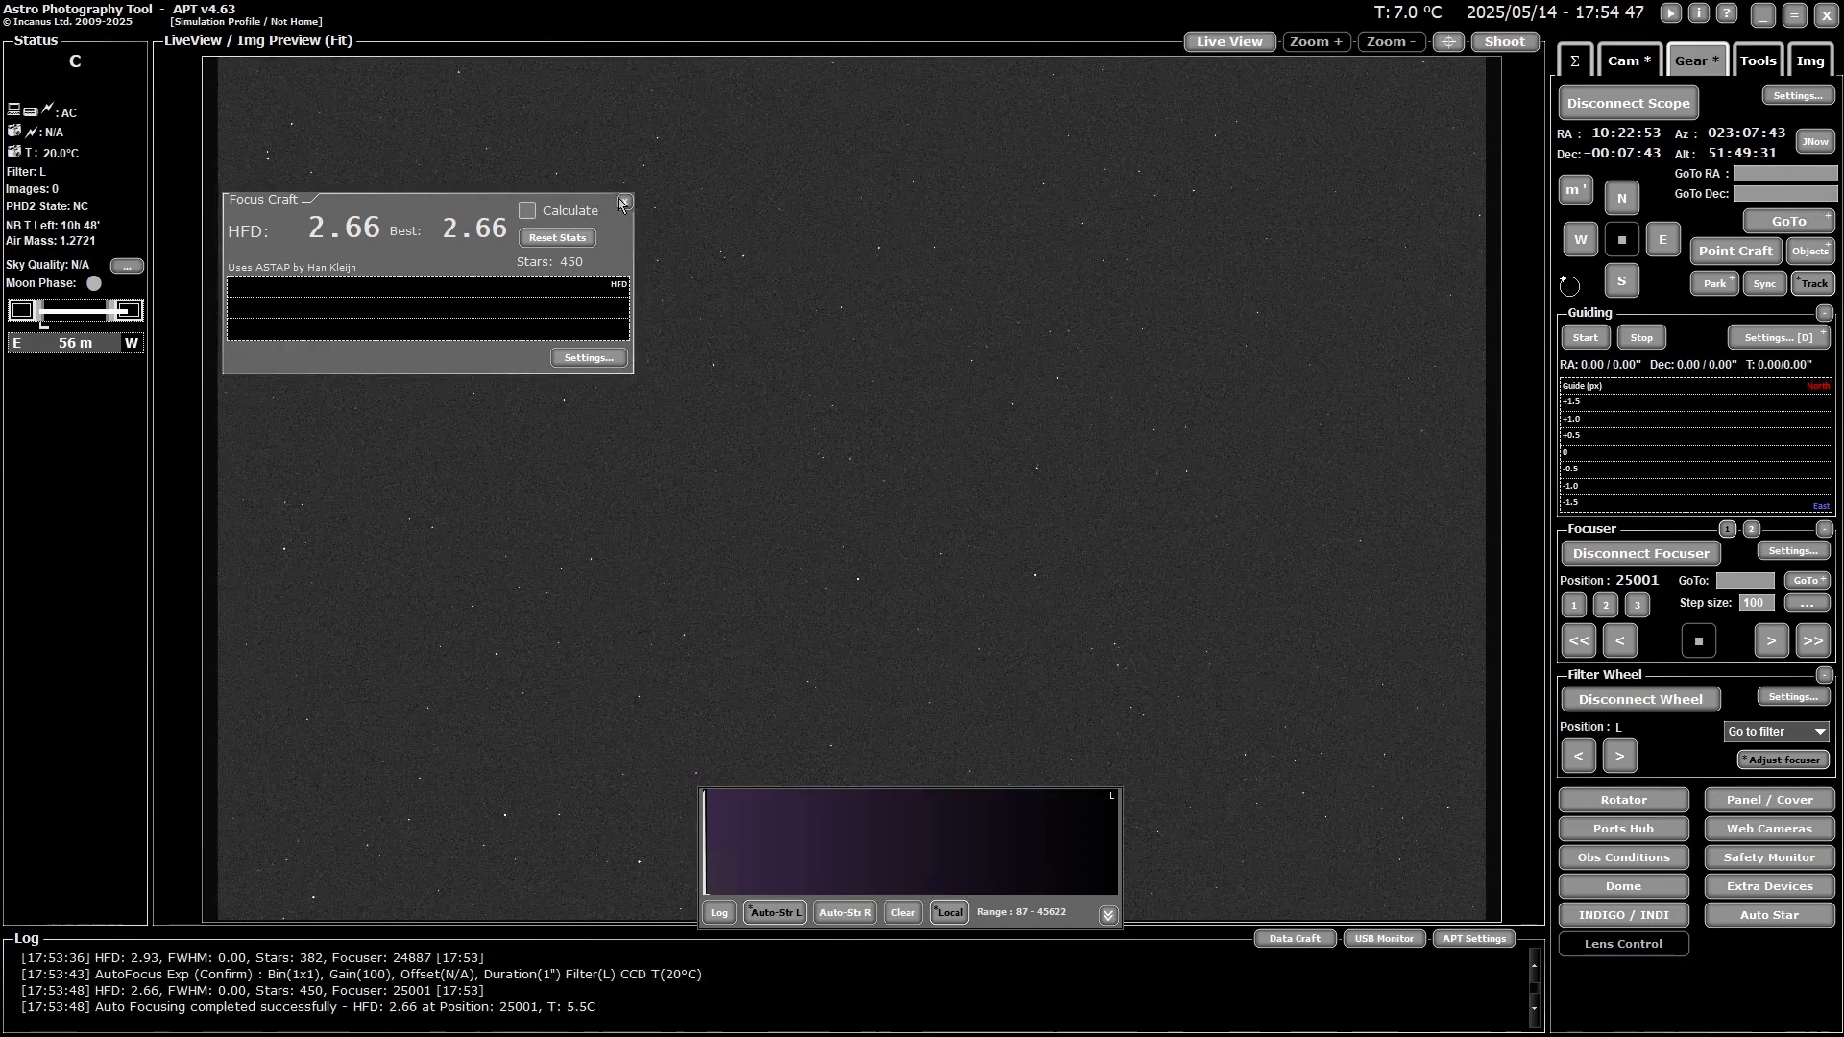
click(625, 202)
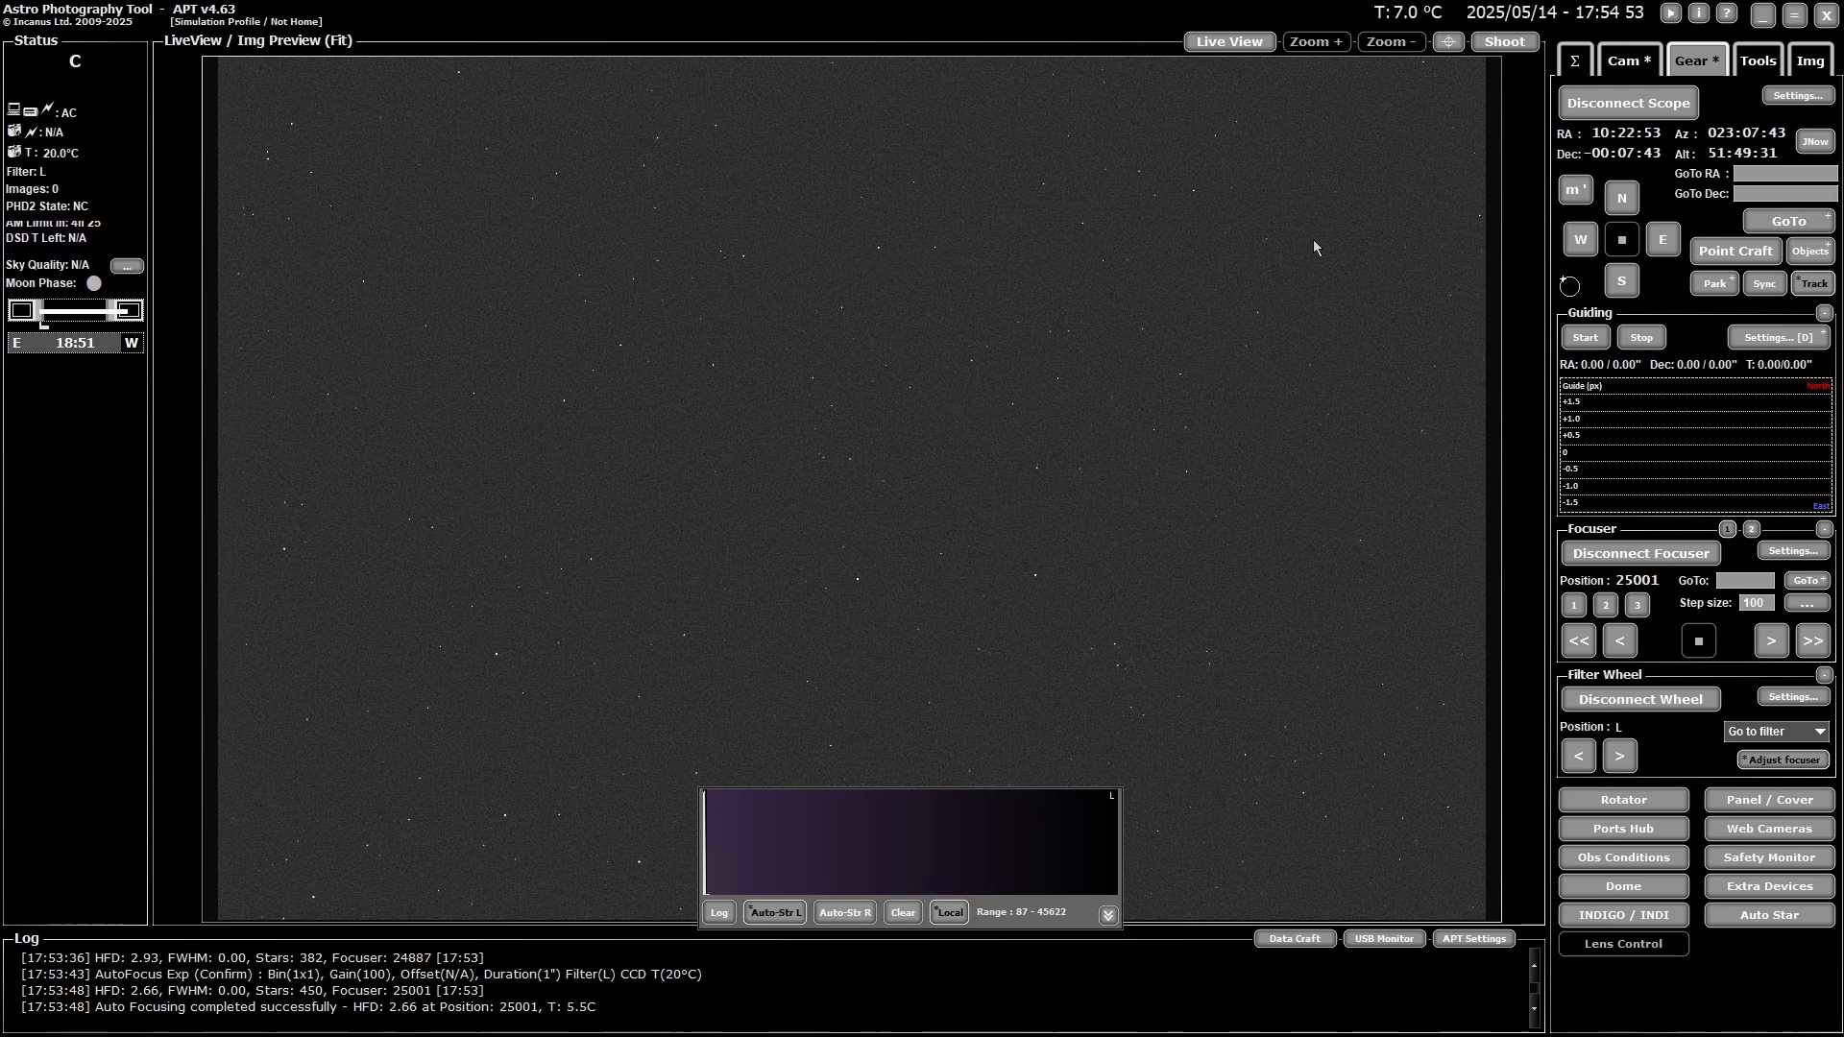
- Choose M83, the Southern Pinwheel Galaxy, from the Objects Browser and slew the mount to it
click(1809, 257)
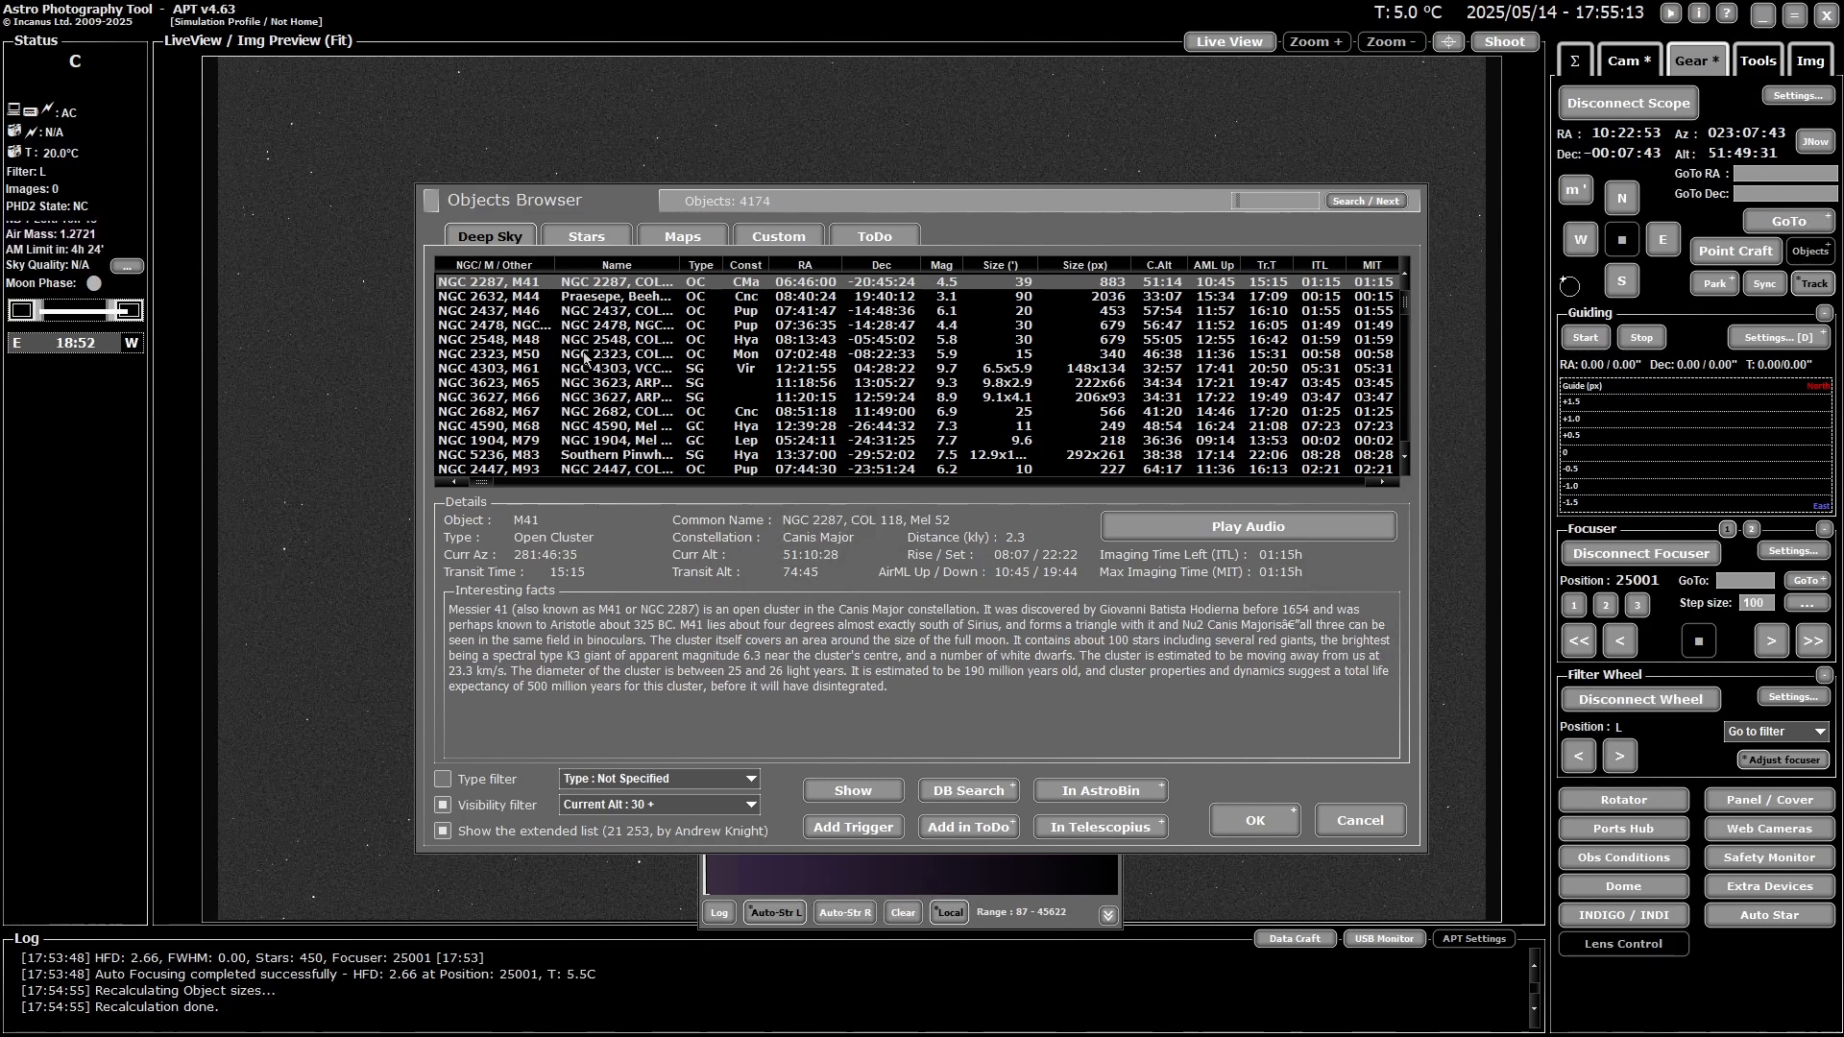
double_click(585, 455)
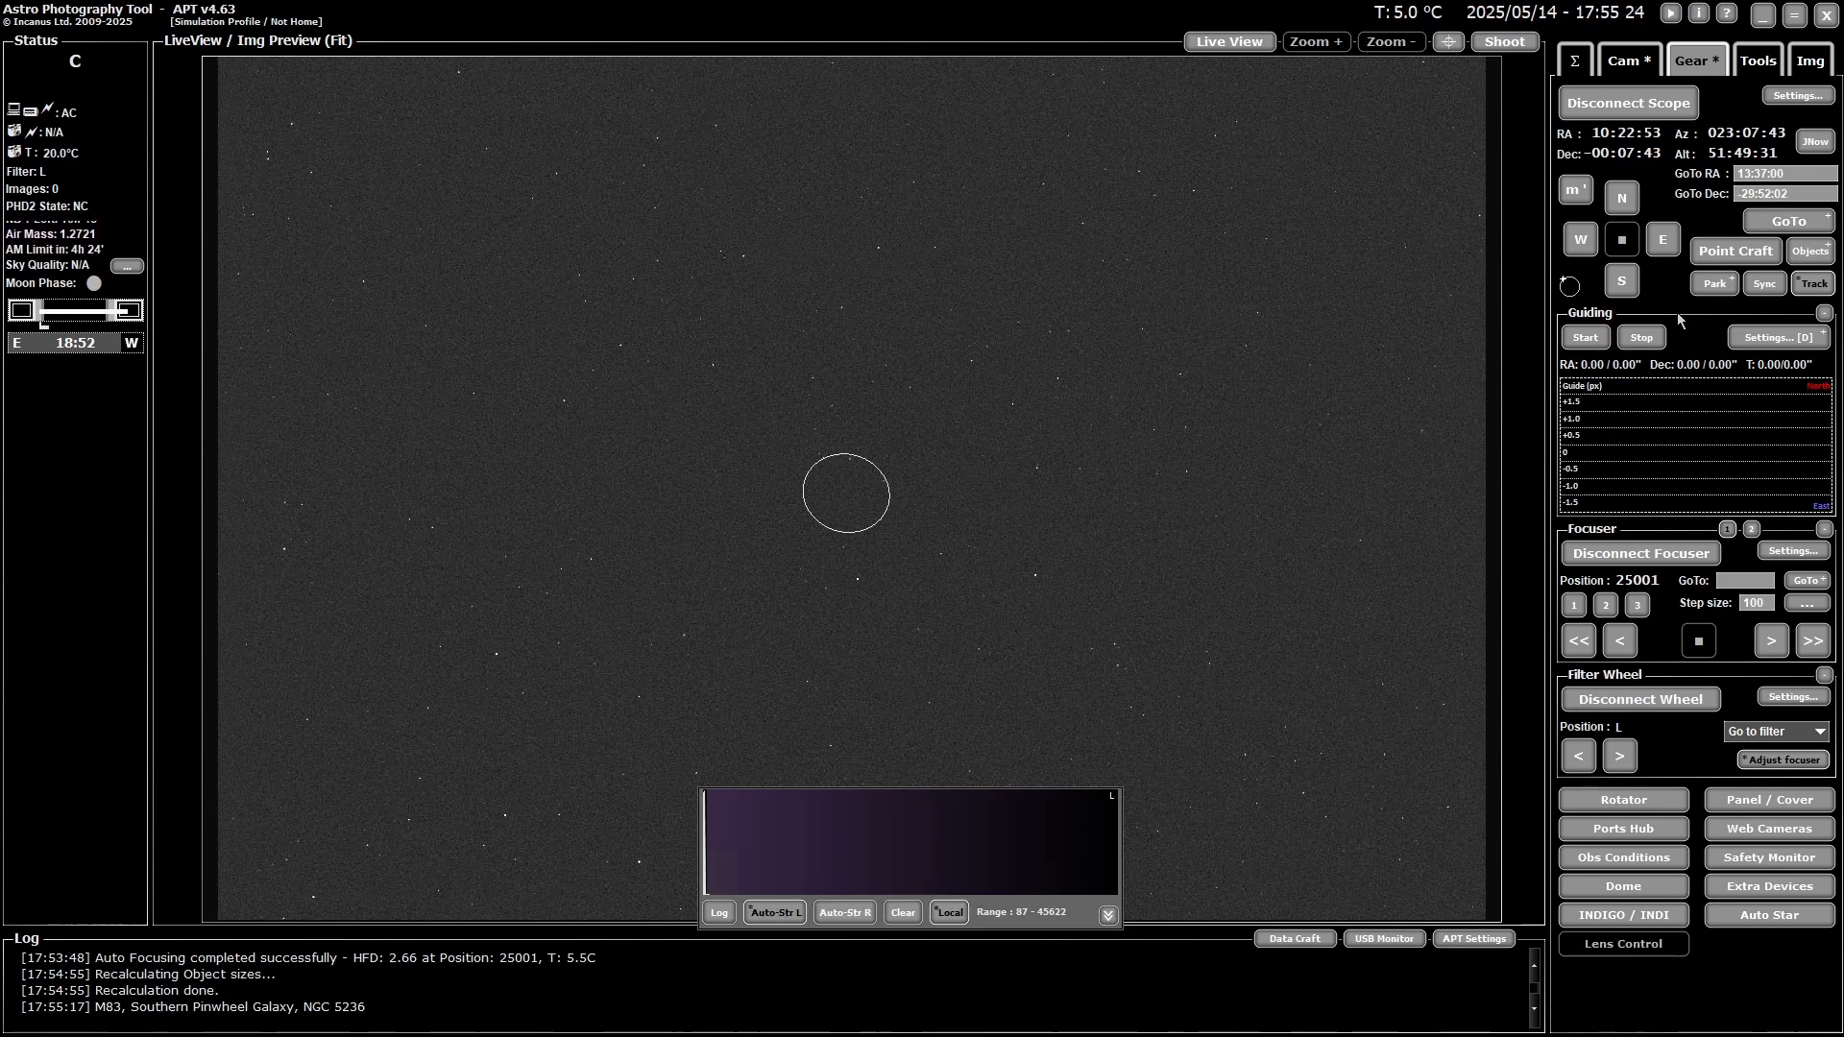
click(1785, 223)
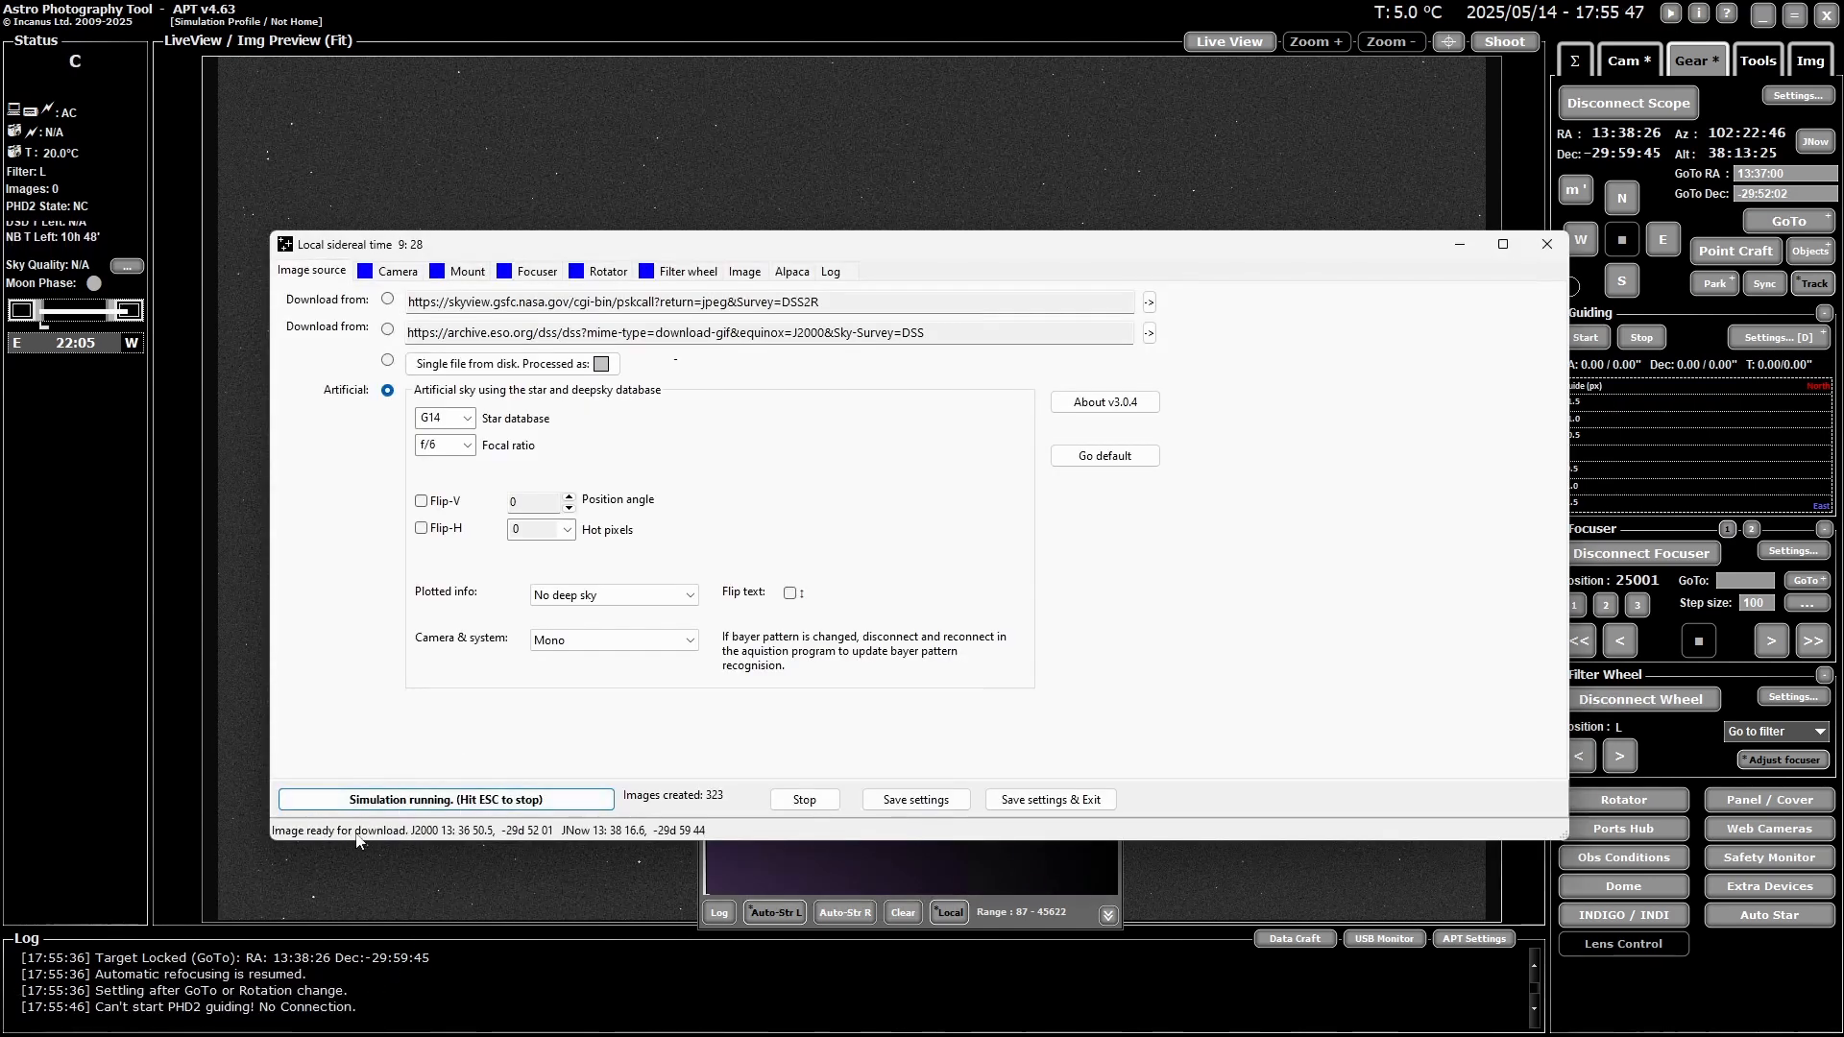
- Examine the generated sky image, the log, the image source settings and the mount coordinates in Sky Simulator
click(746, 272)
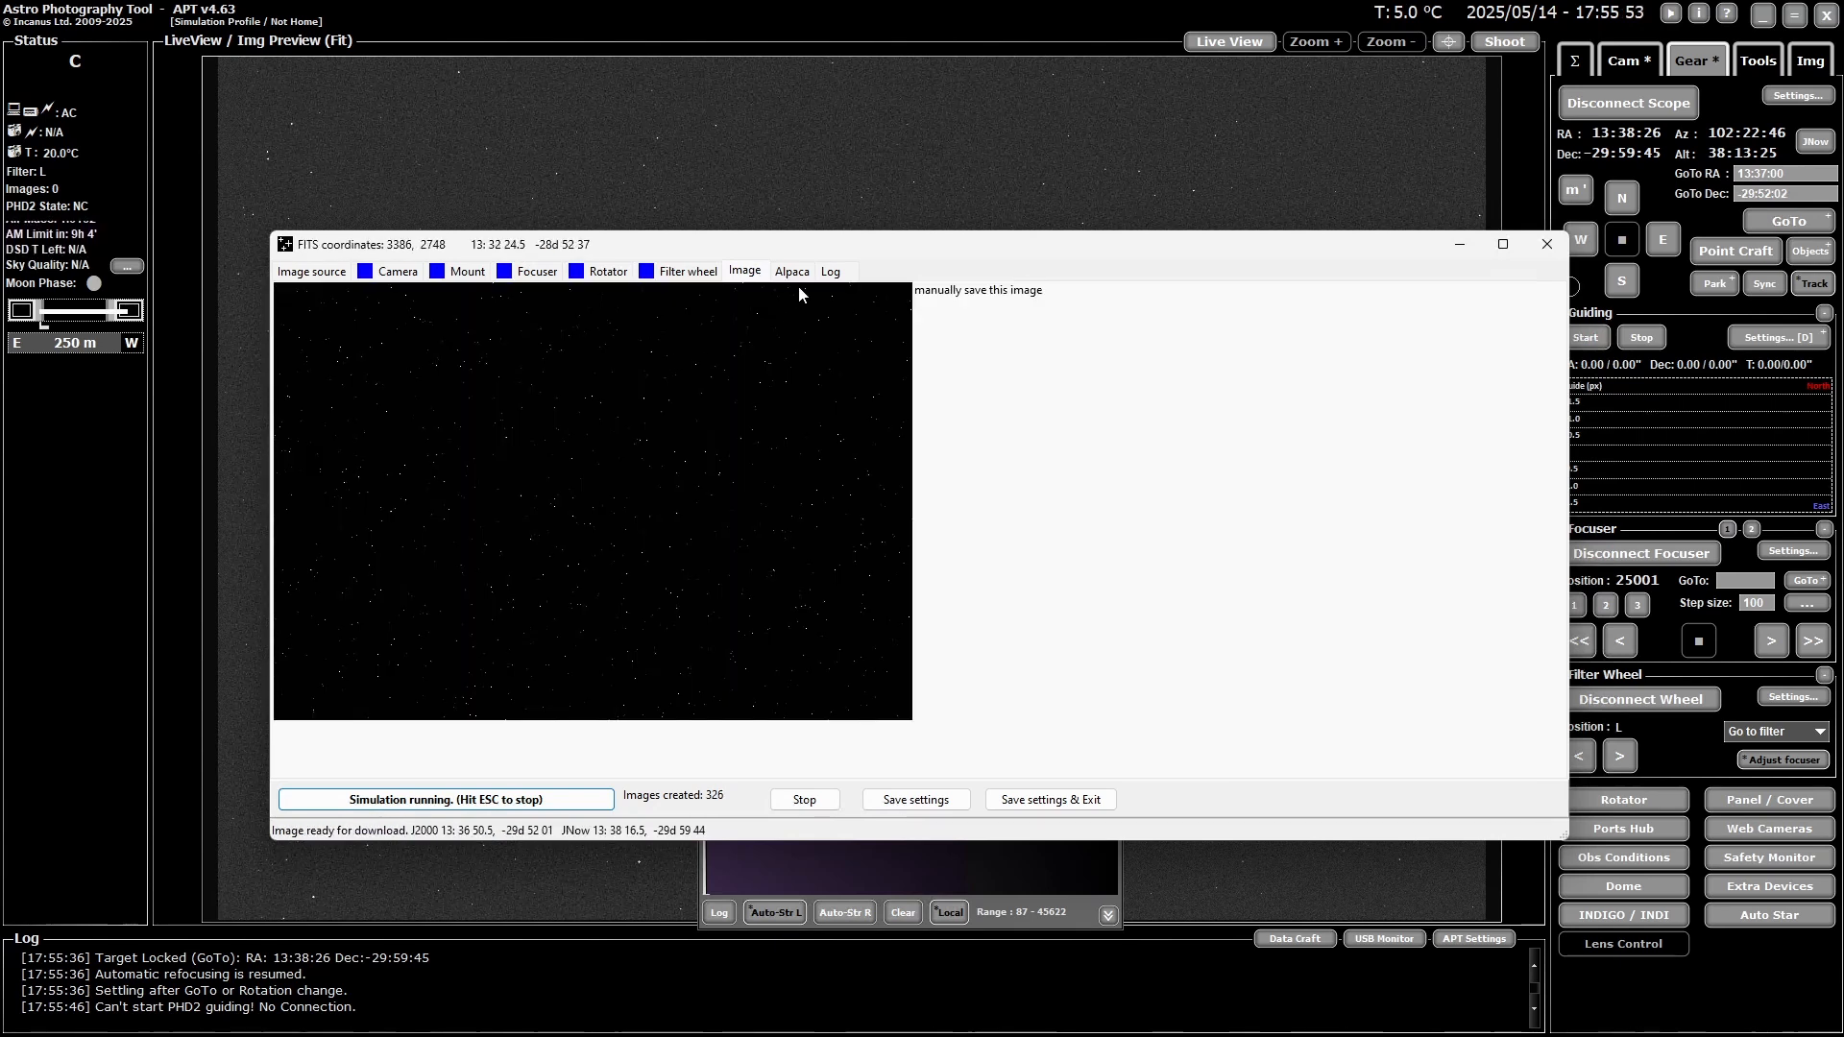
click(831, 271)
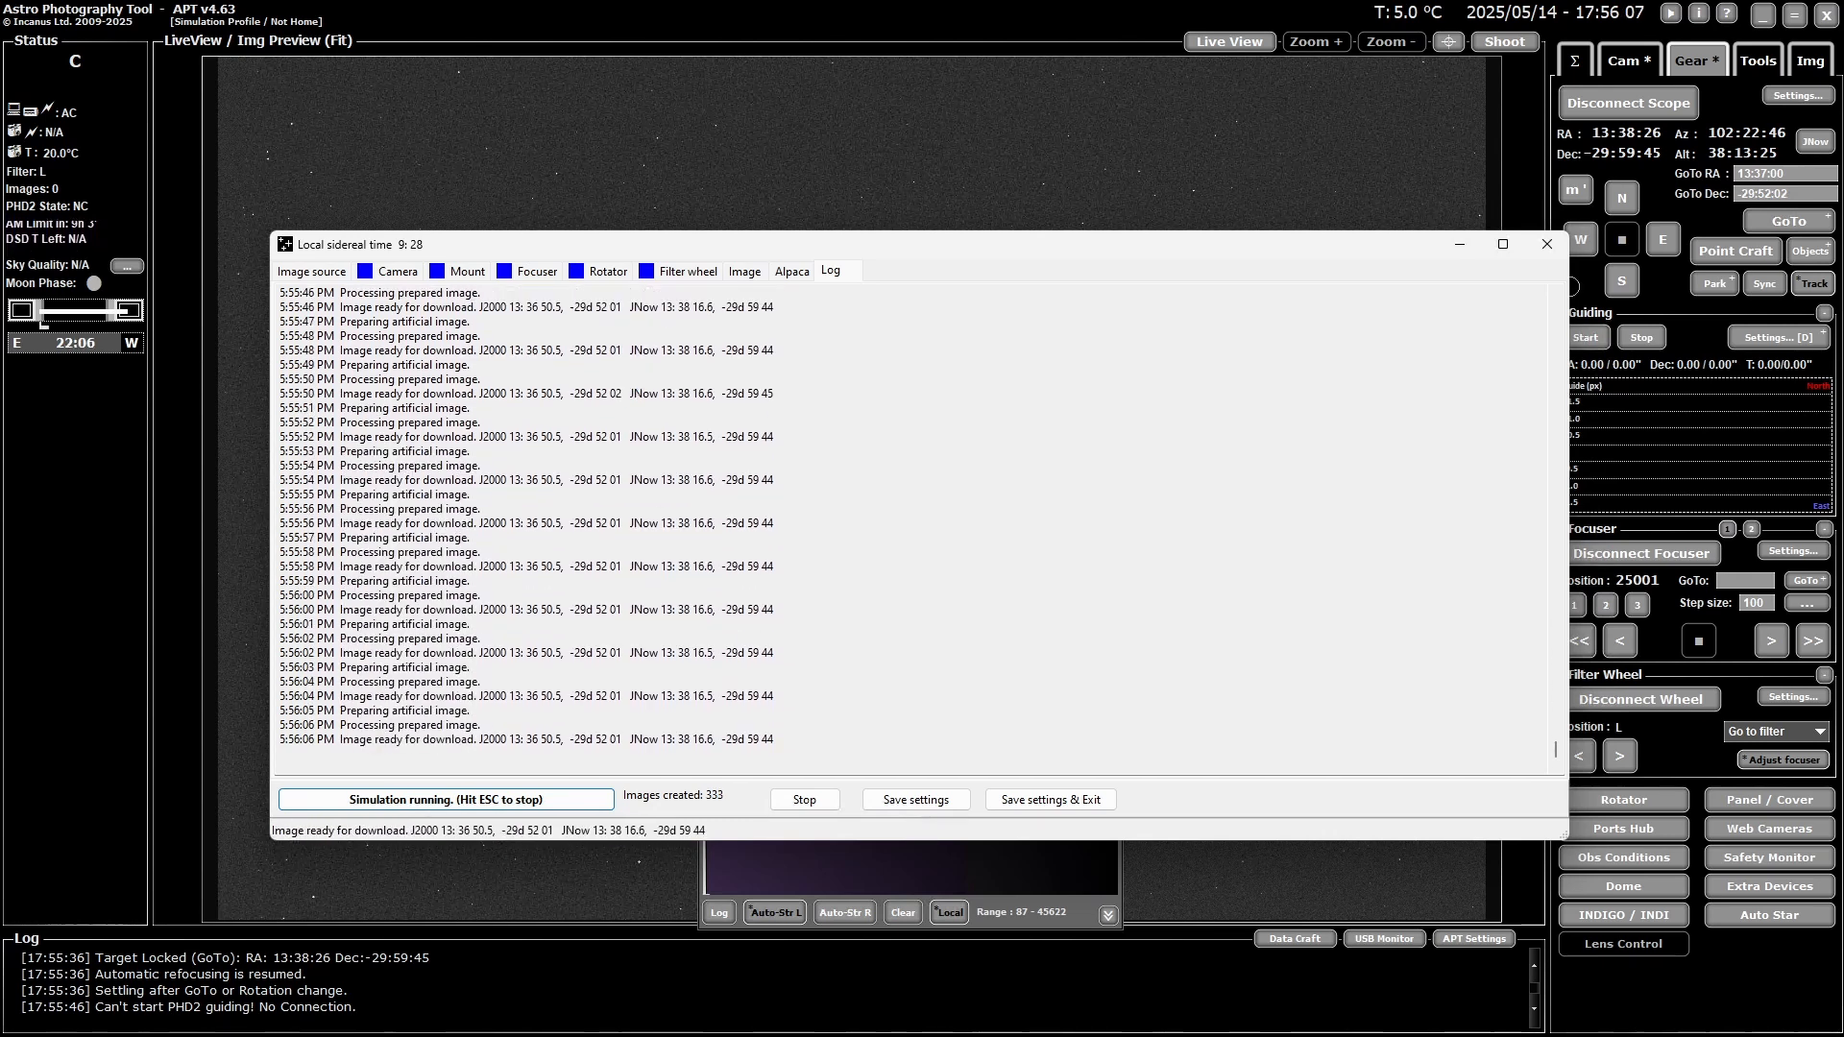
click(319, 277)
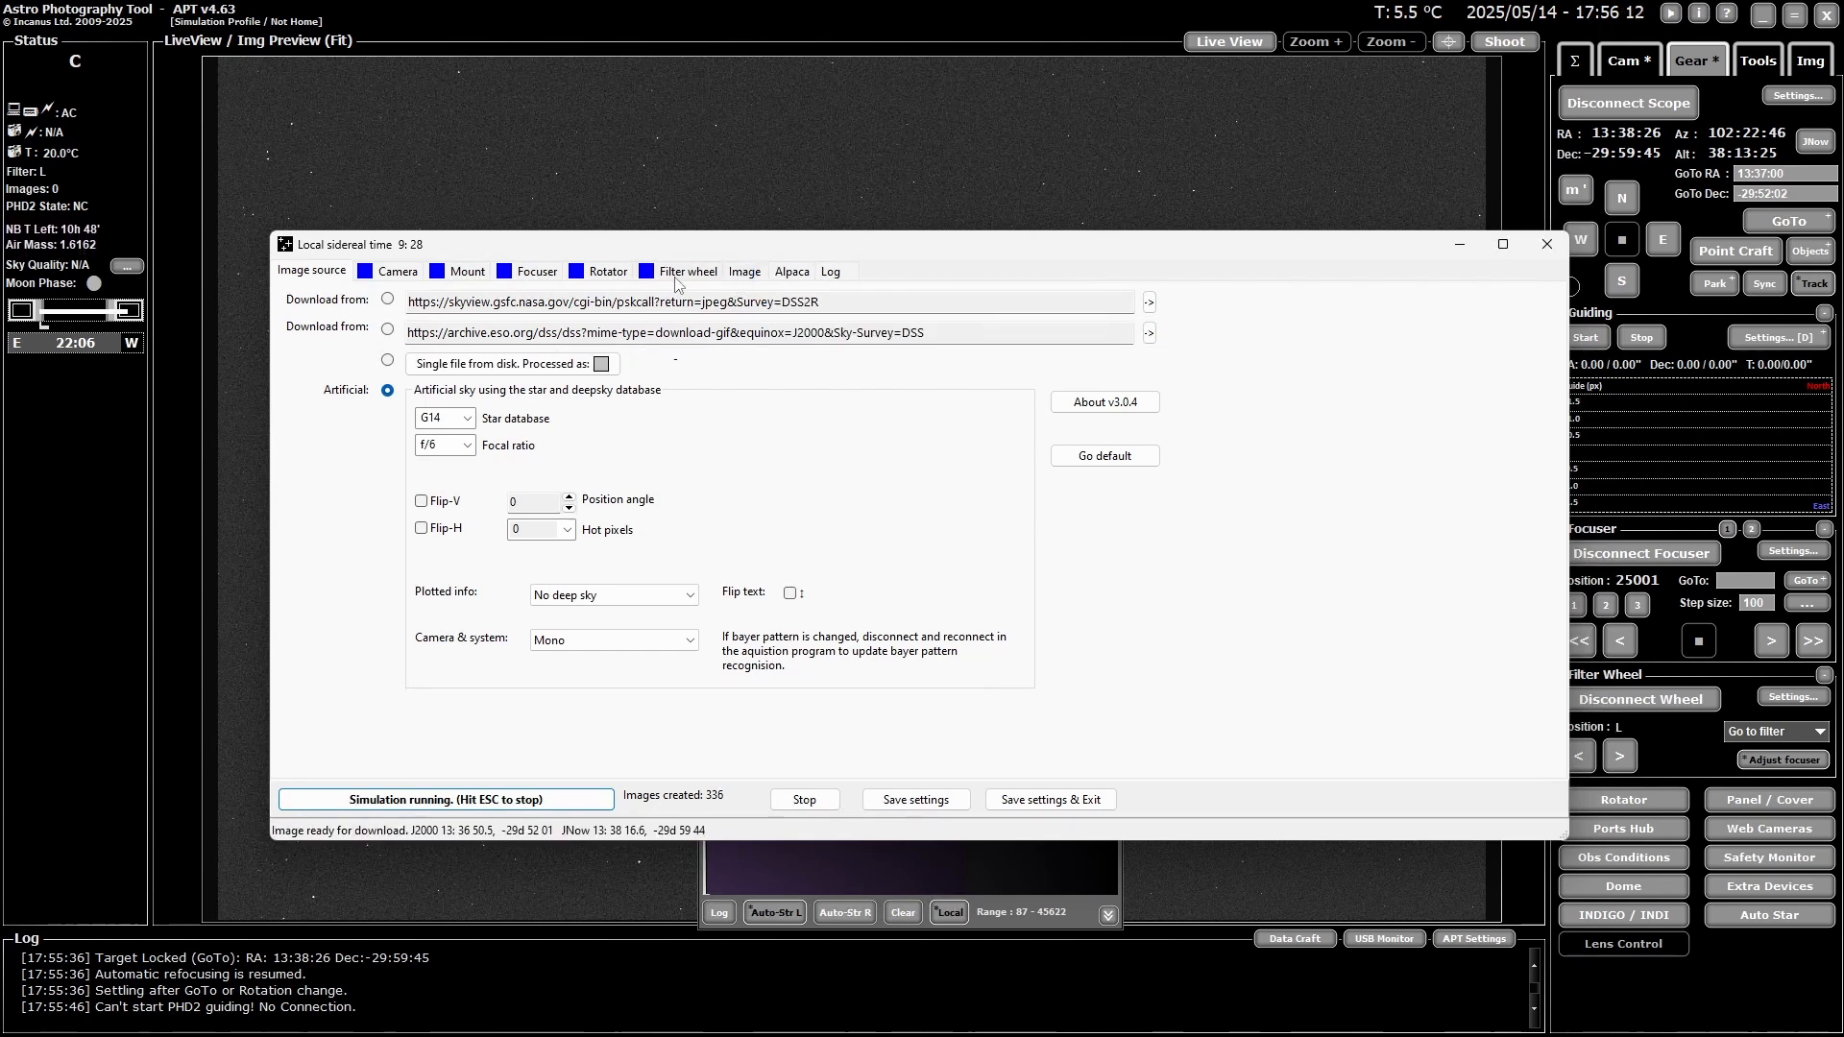
click(457, 272)
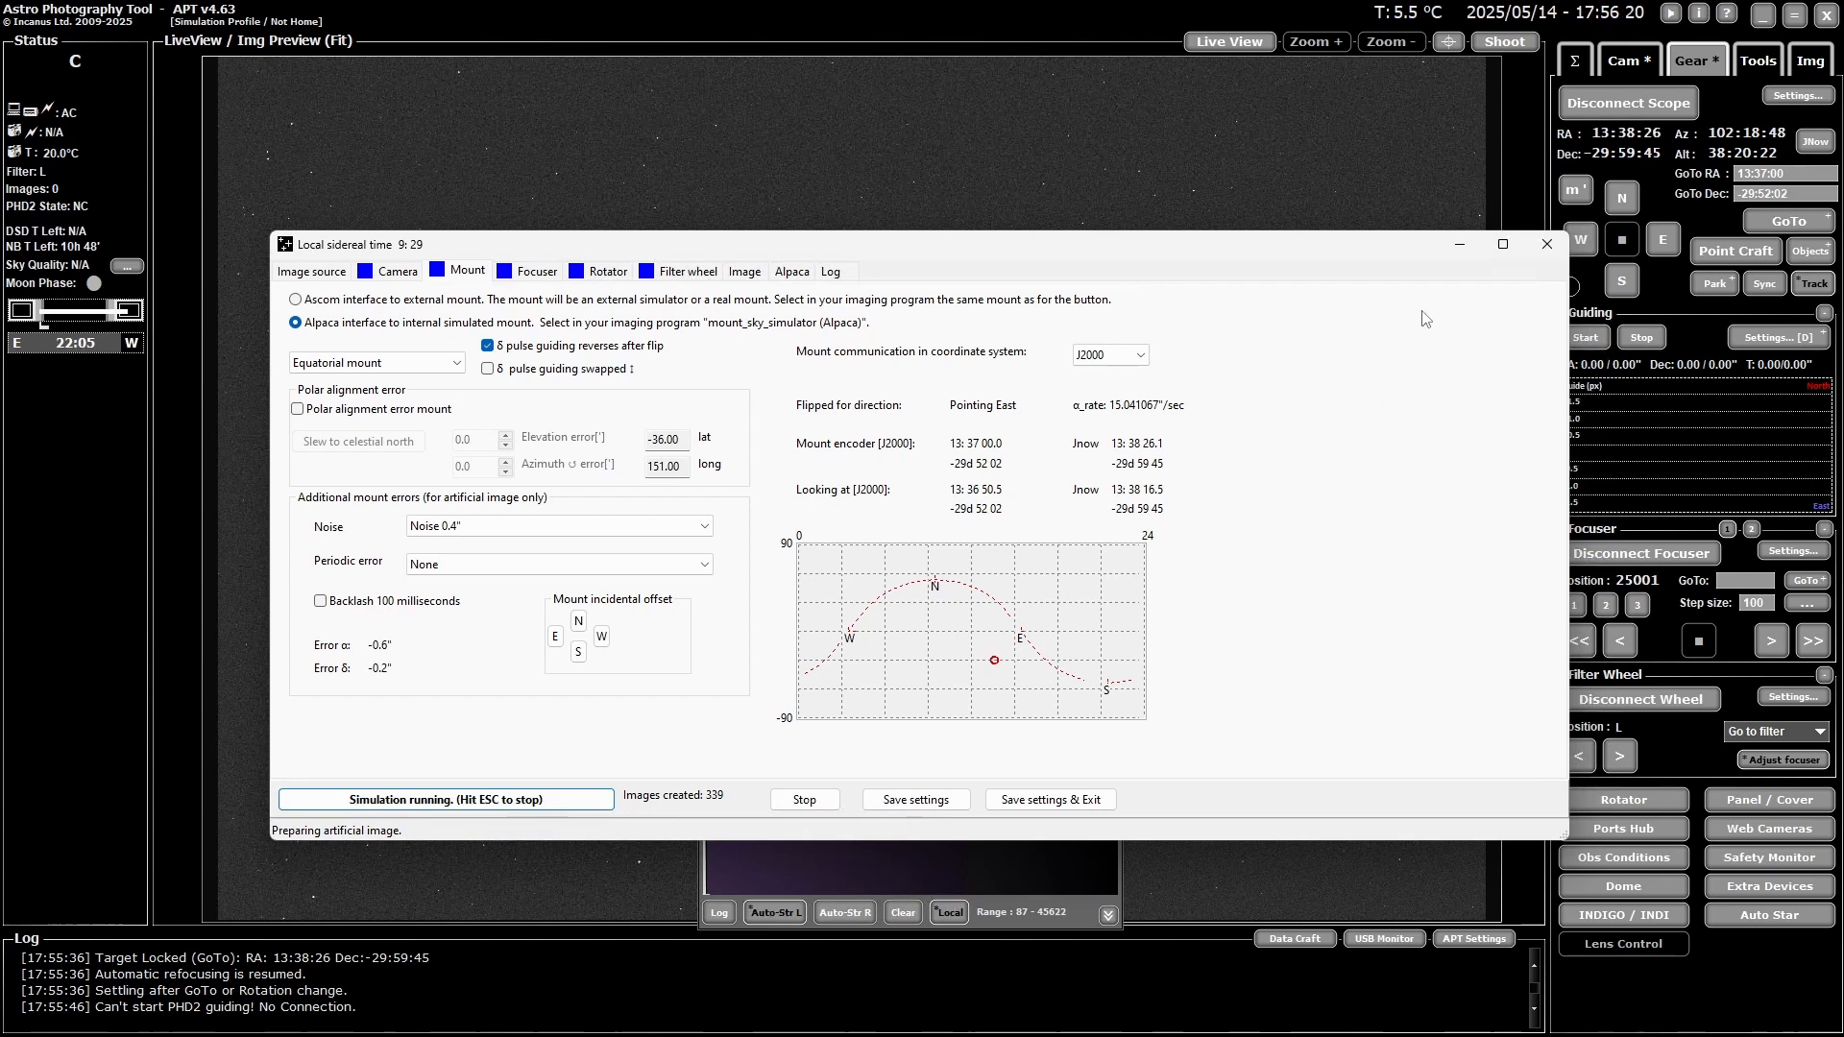
- Switch back to Astro Photography Tool, plate-solve a new M83 exposure with Point Craft and sync the mount to the solution
click(1311, 17)
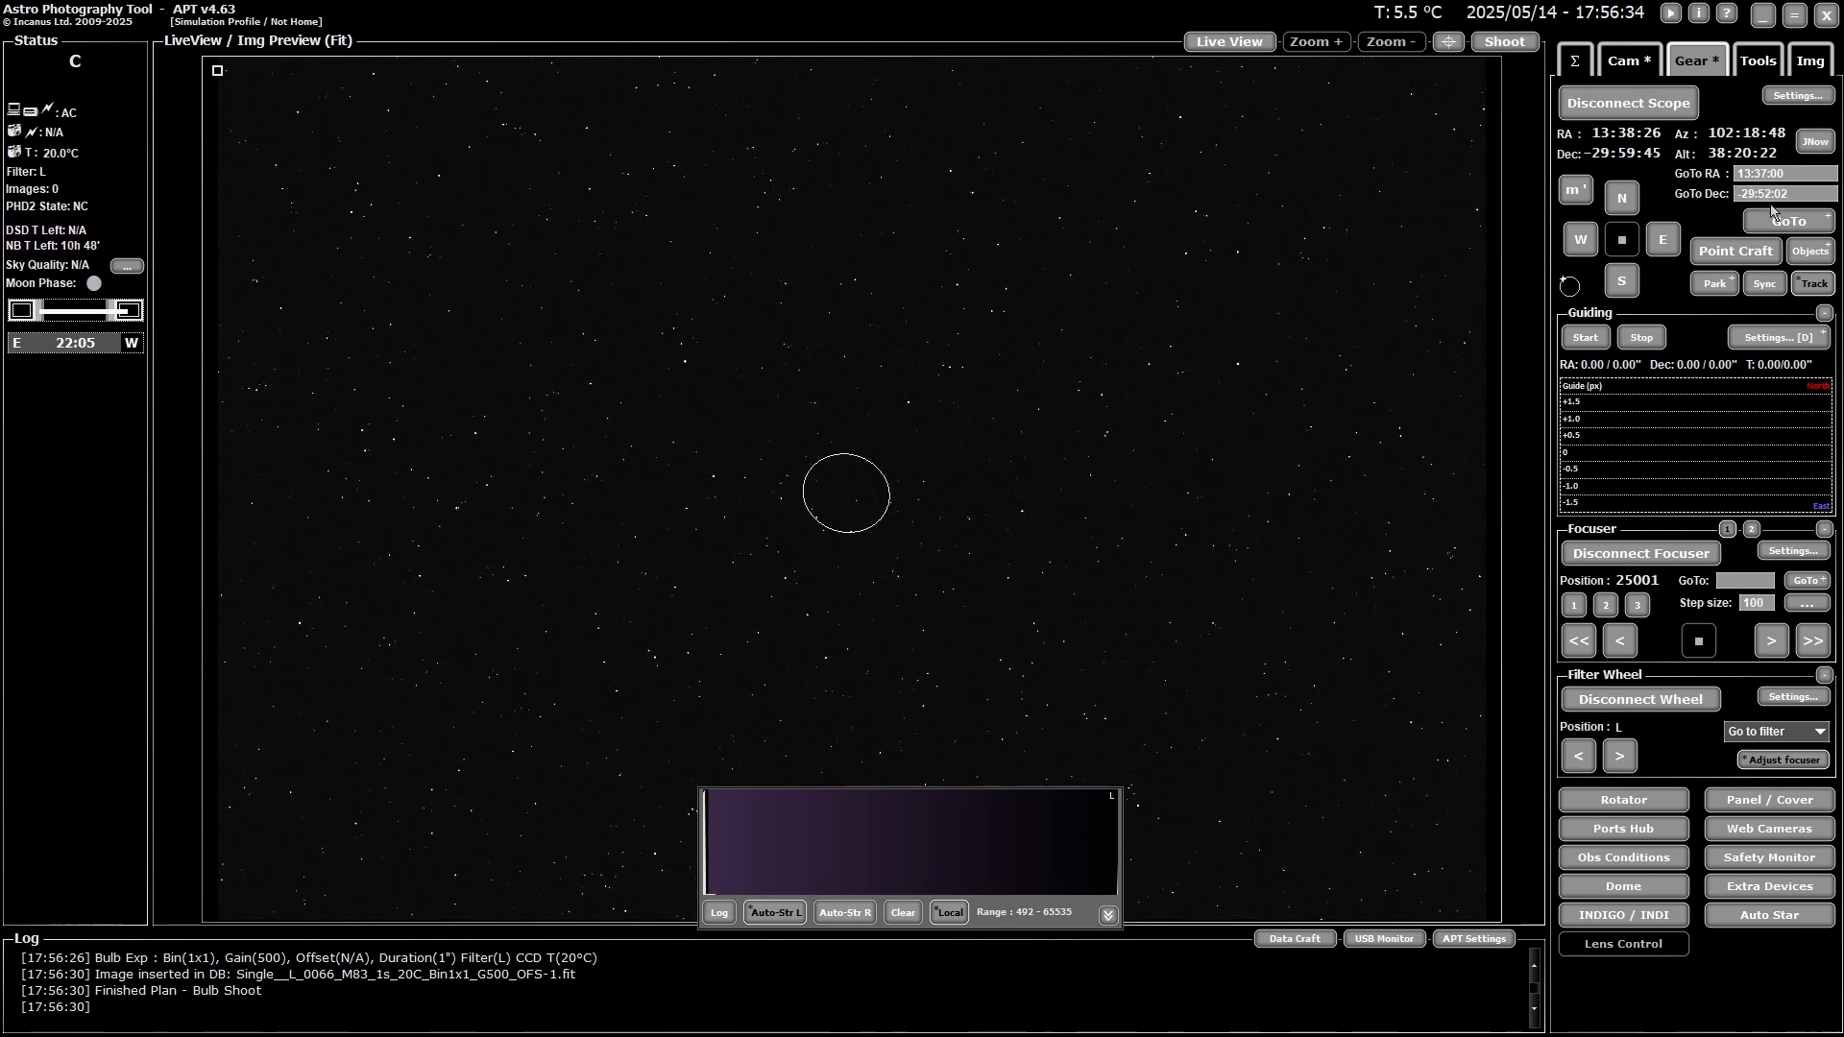
click(1740, 253)
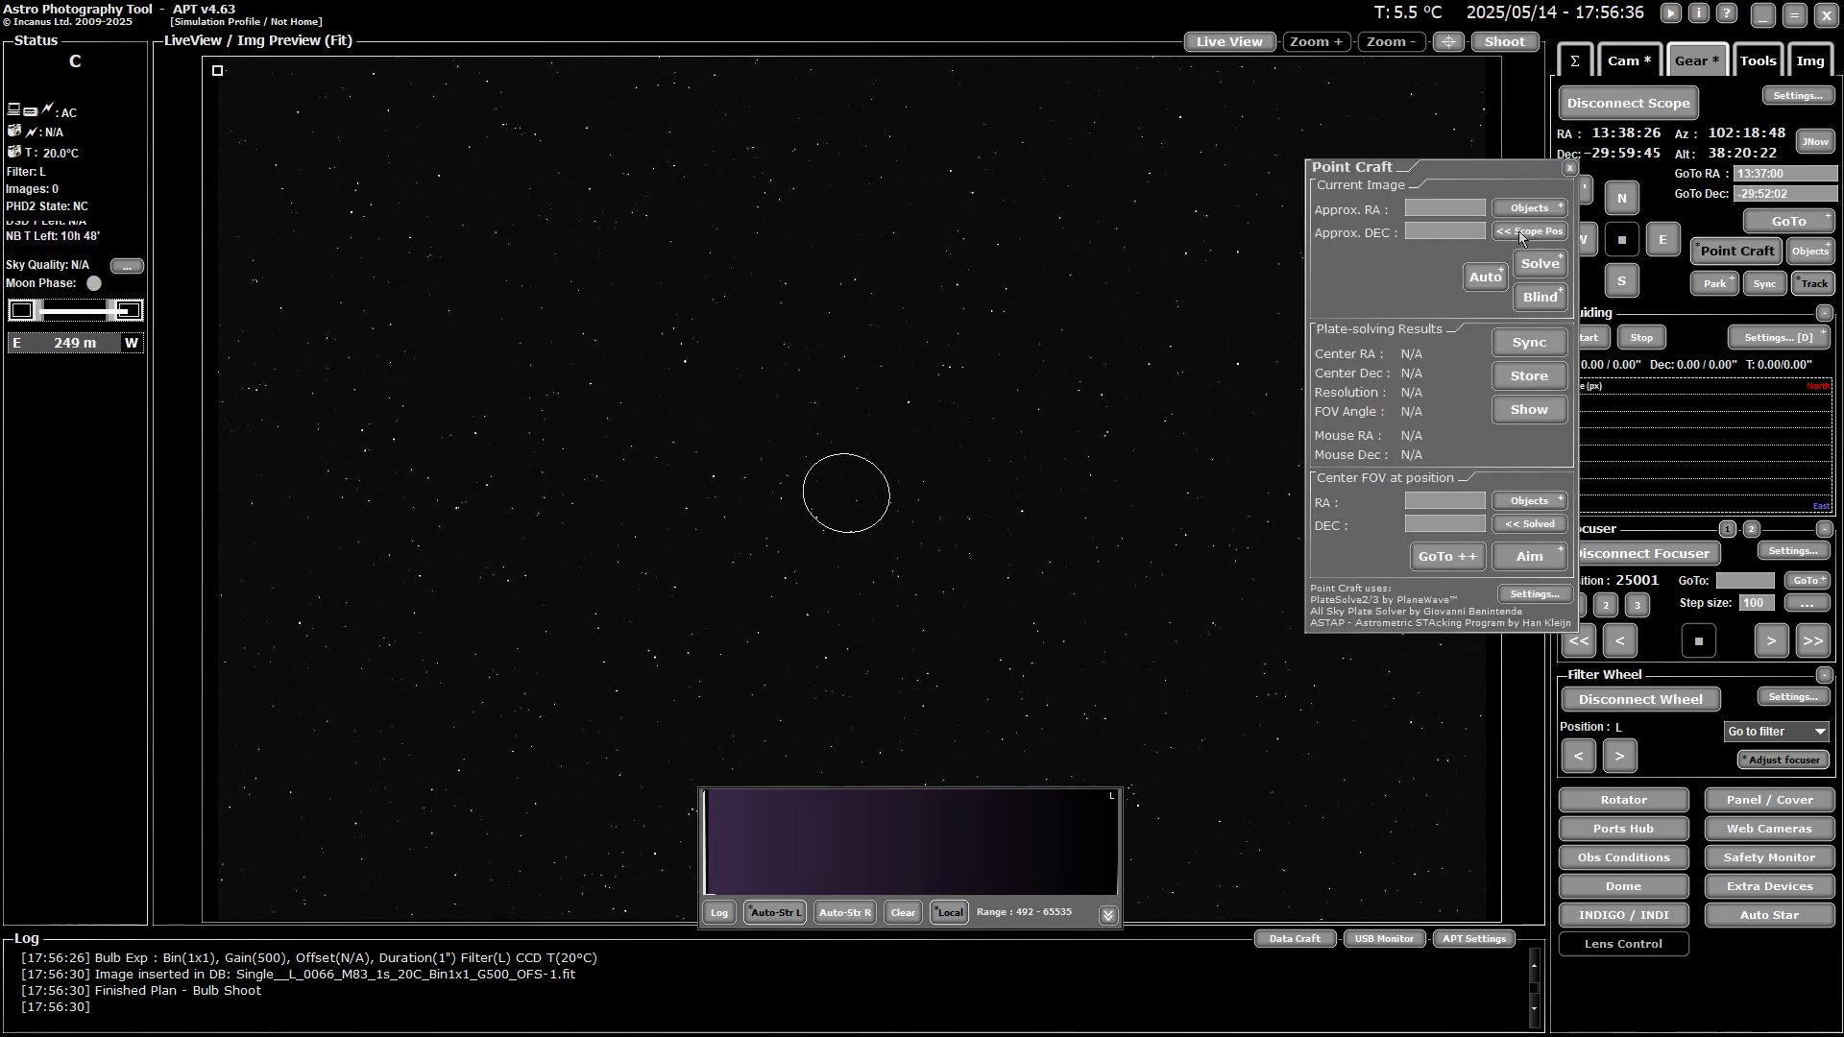
click(1534, 267)
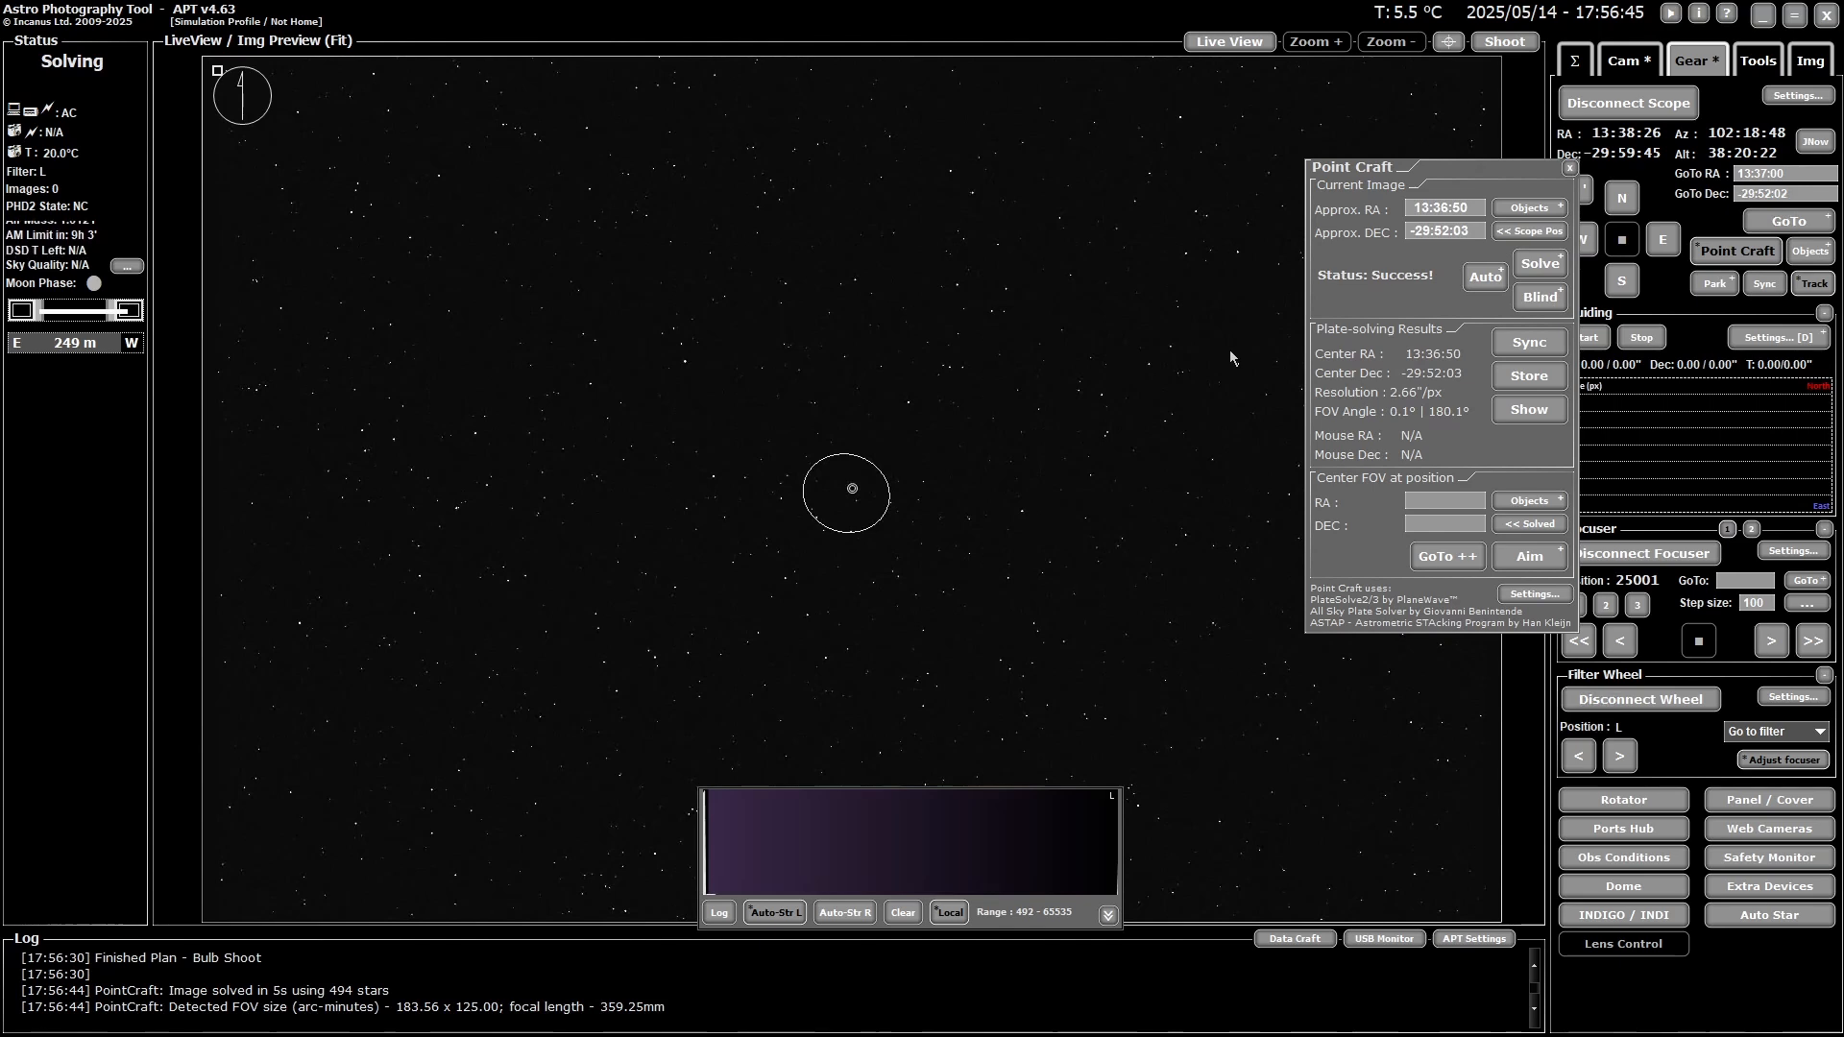
click(1539, 343)
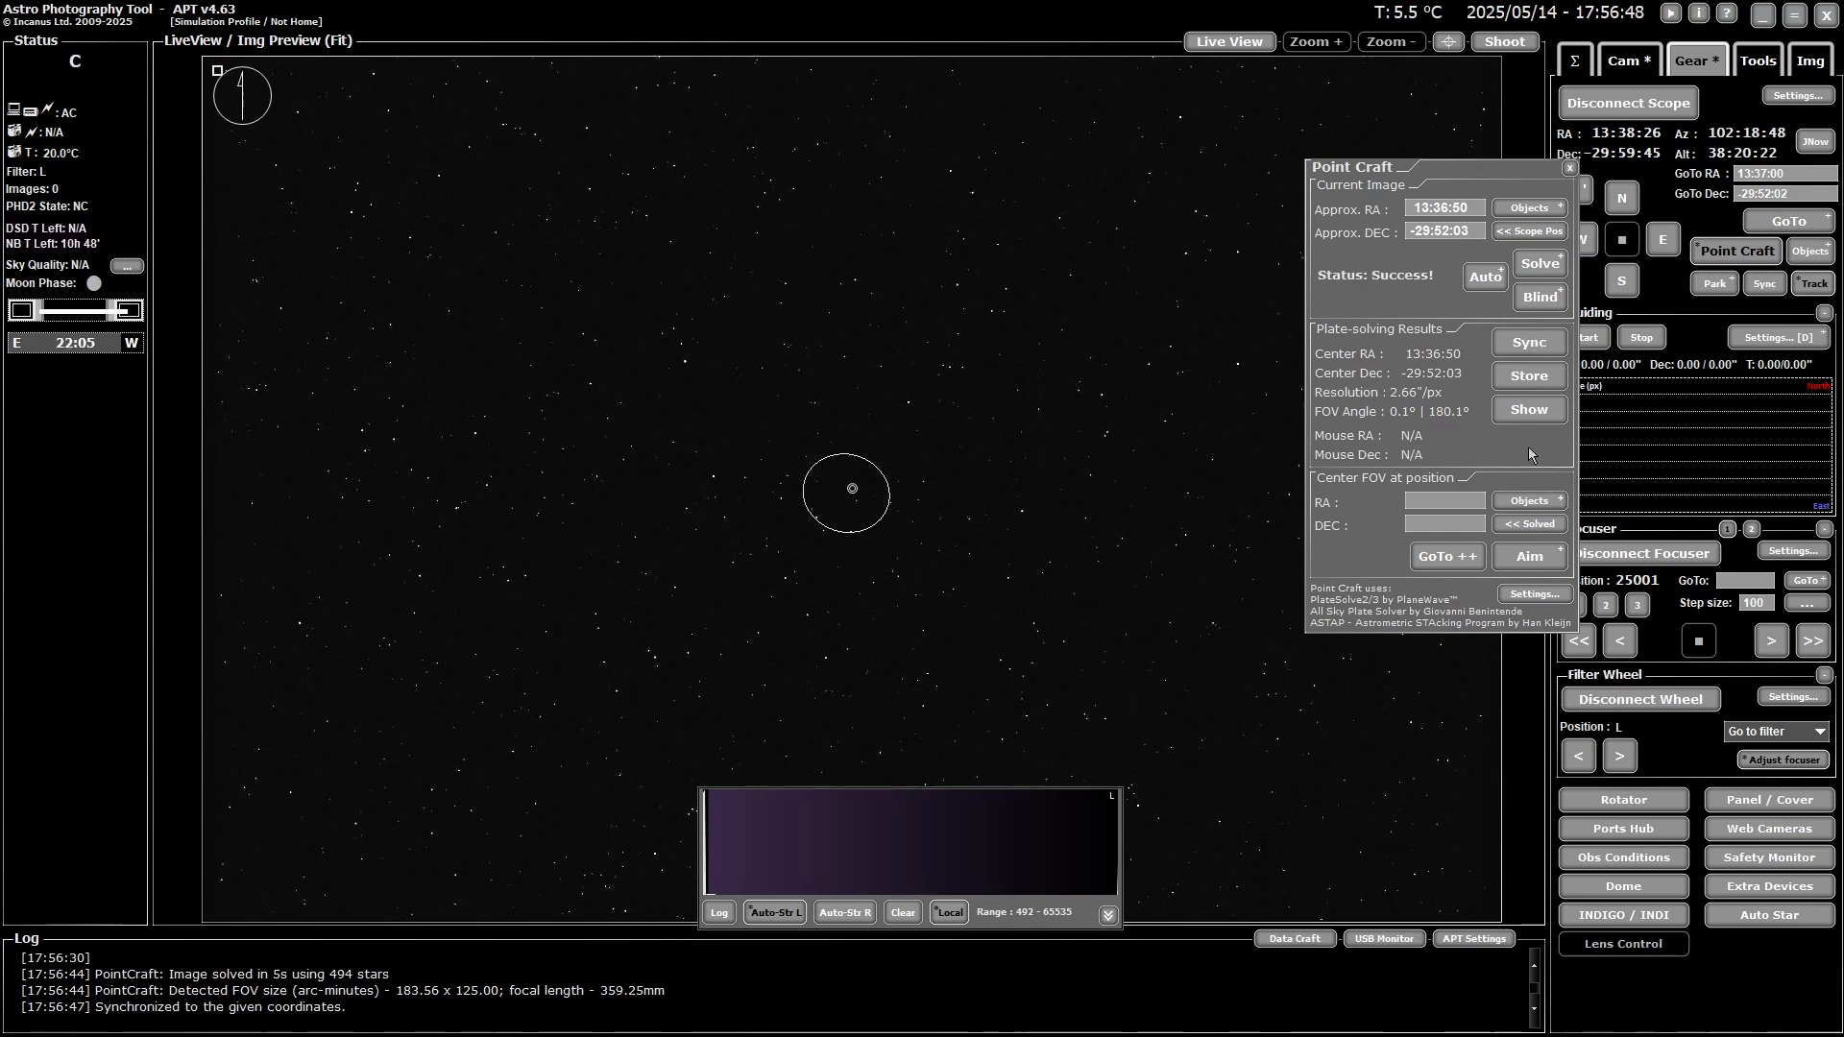
- Load M83 as the Point Craft centering target, center it with GoTo++ and close Point Craft
click(1536, 501)
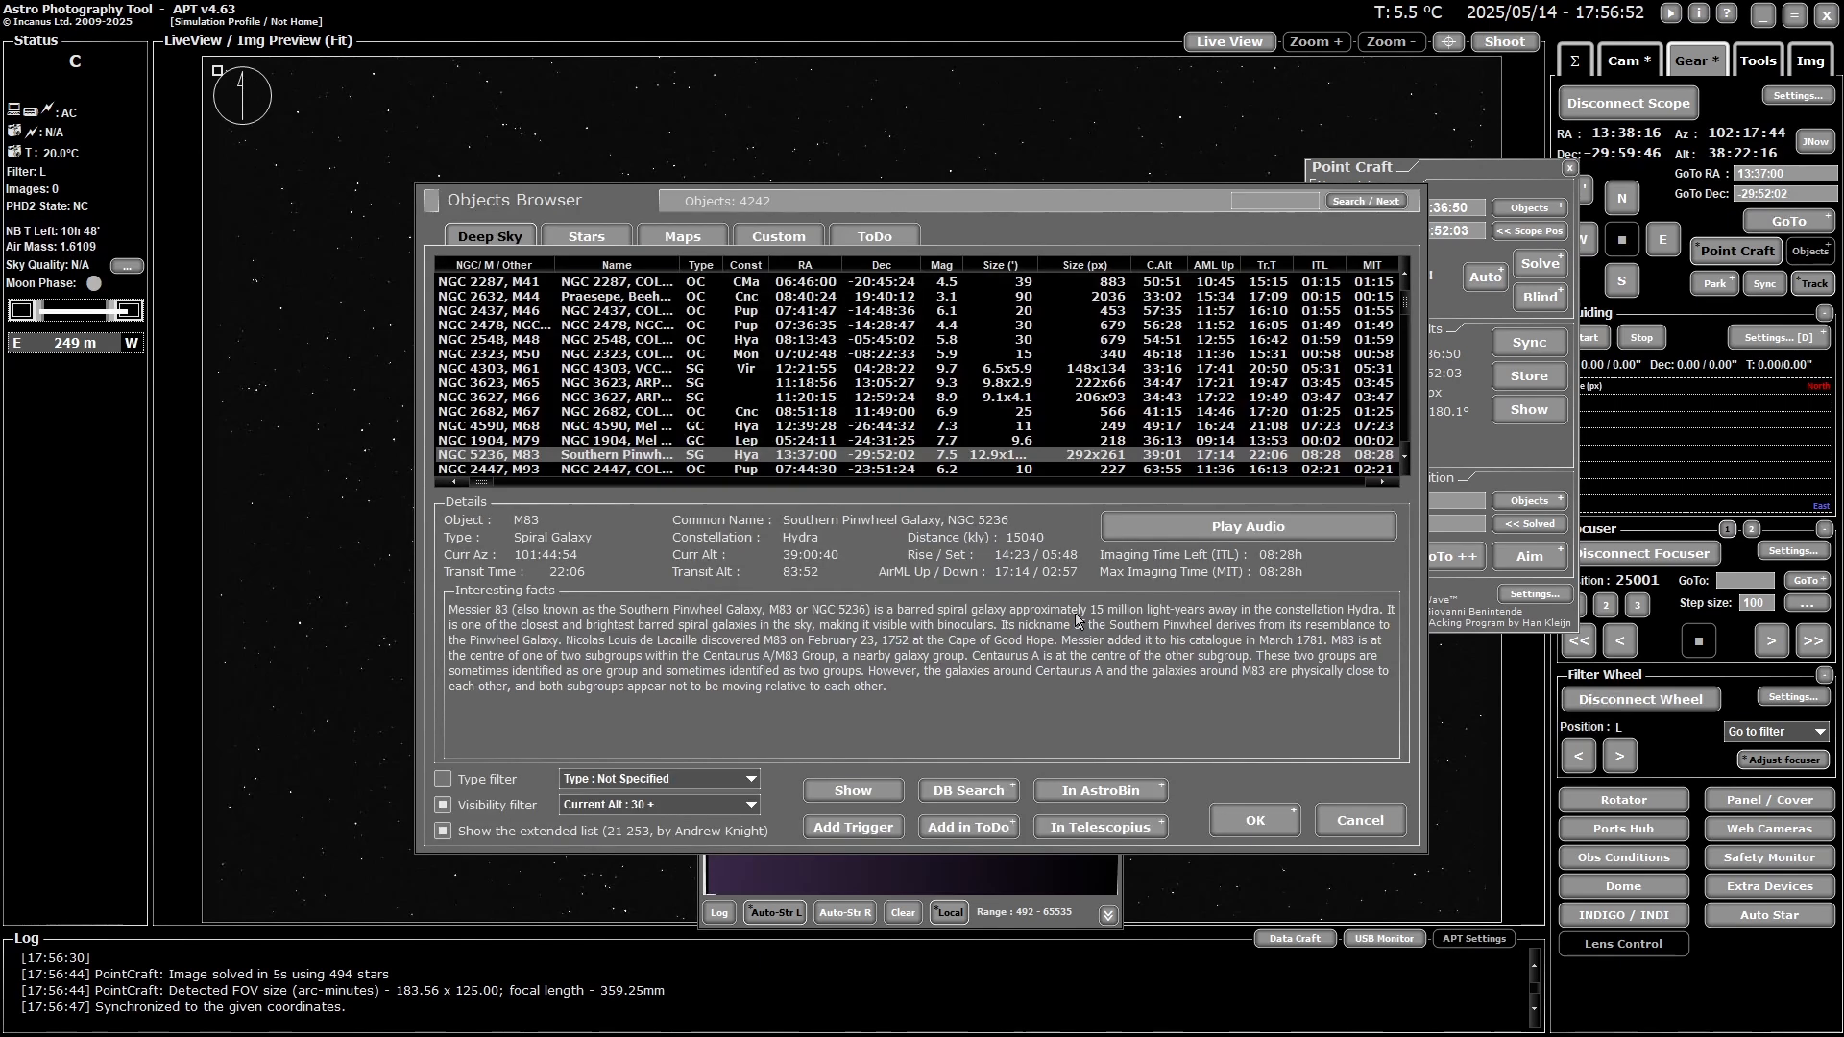
click(1255, 822)
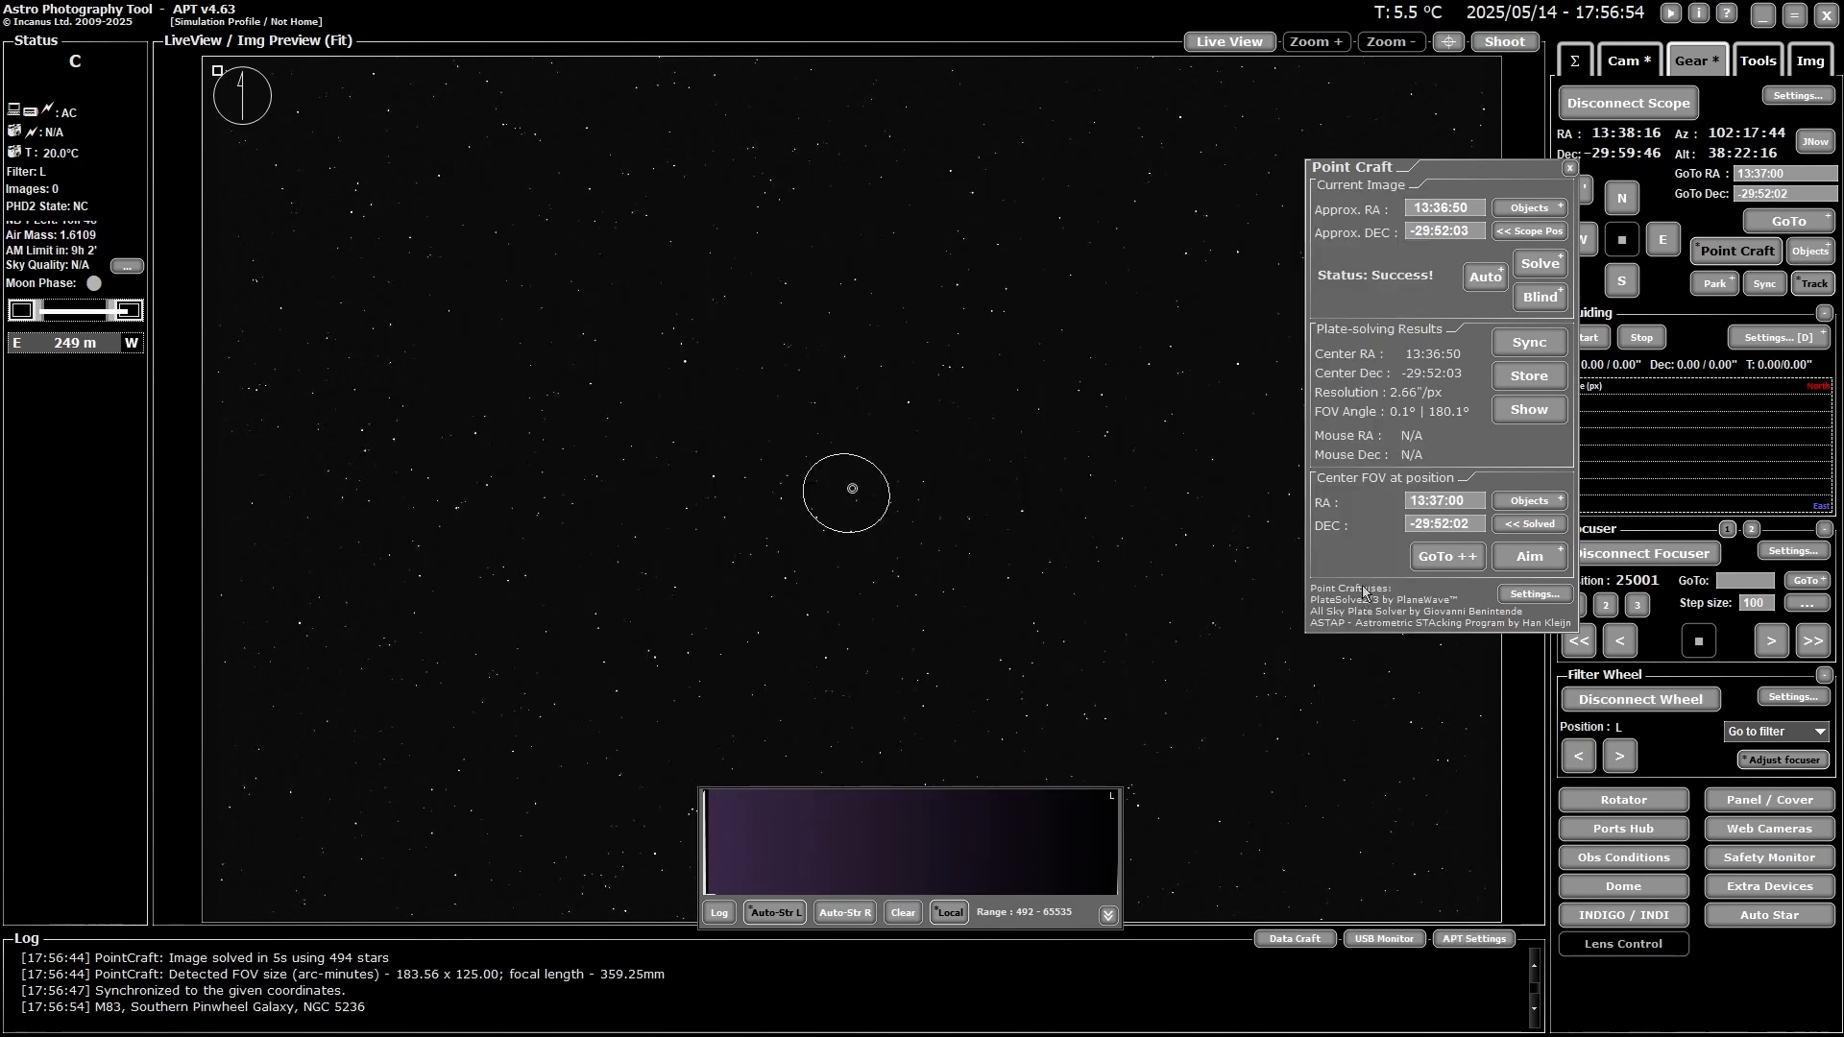
click(1437, 559)
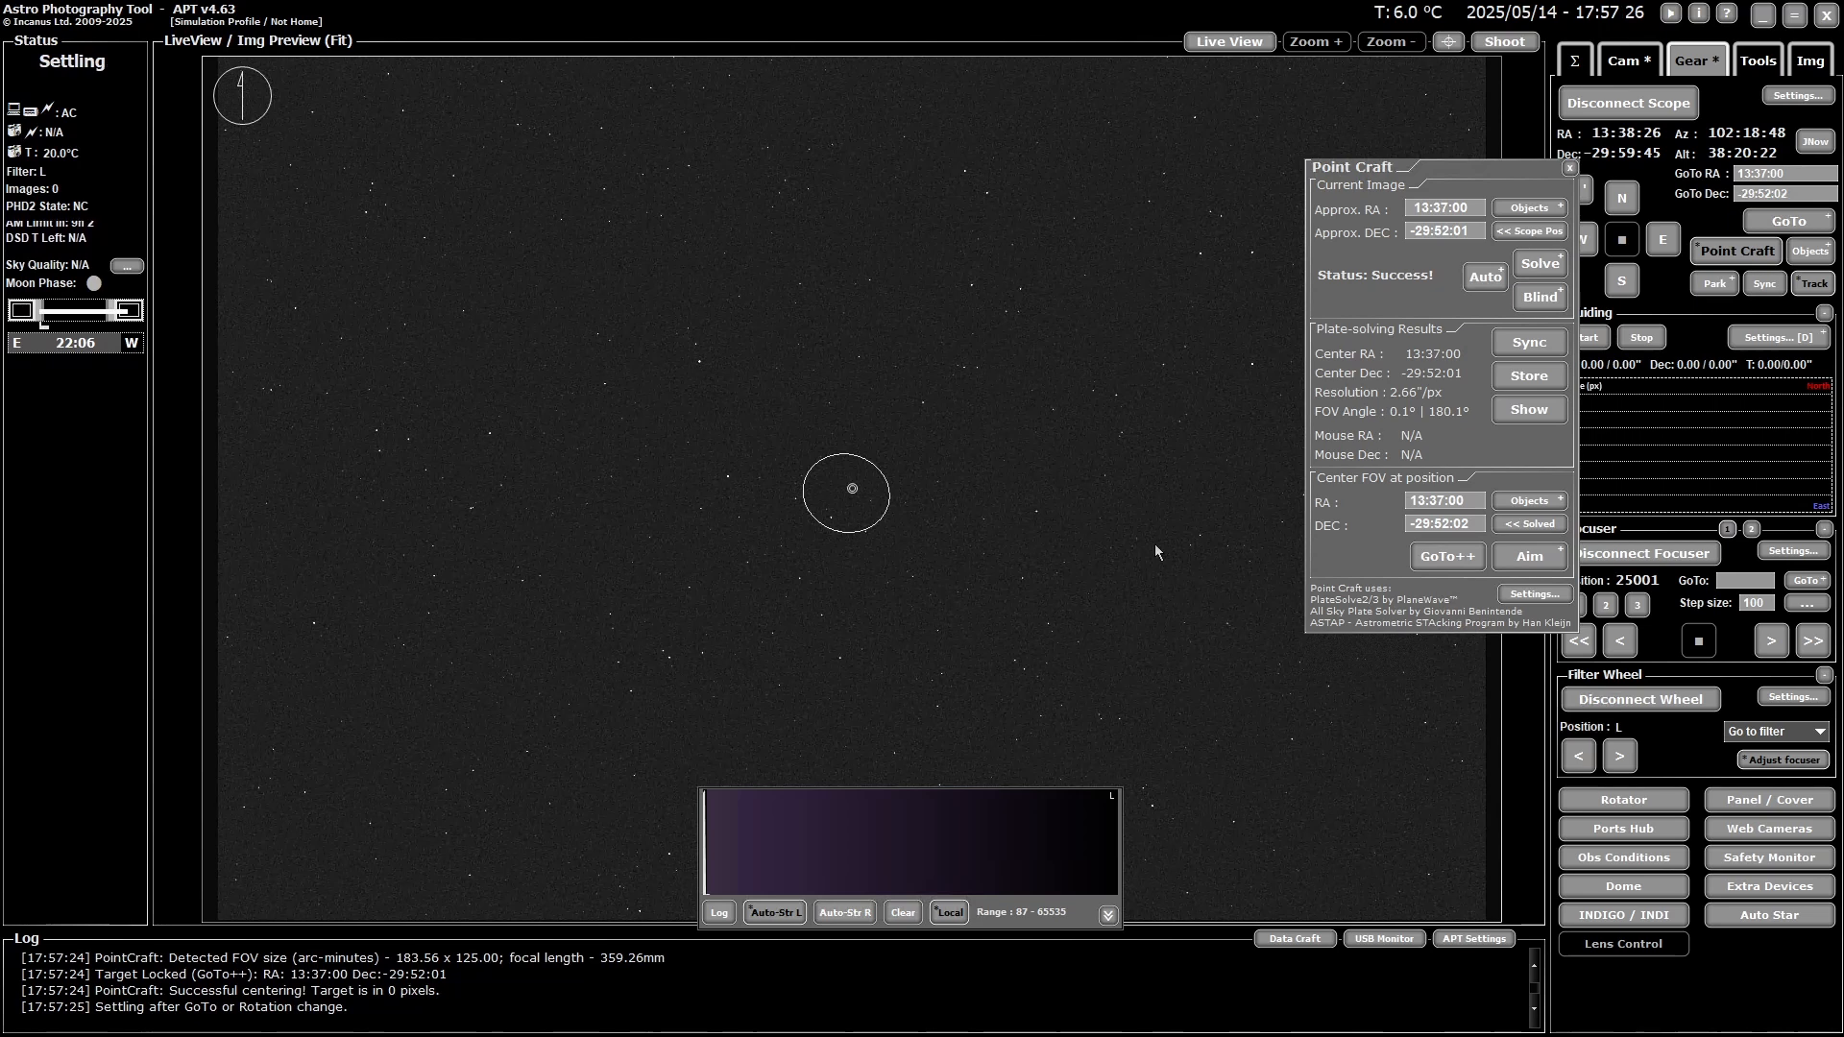
click(1571, 169)
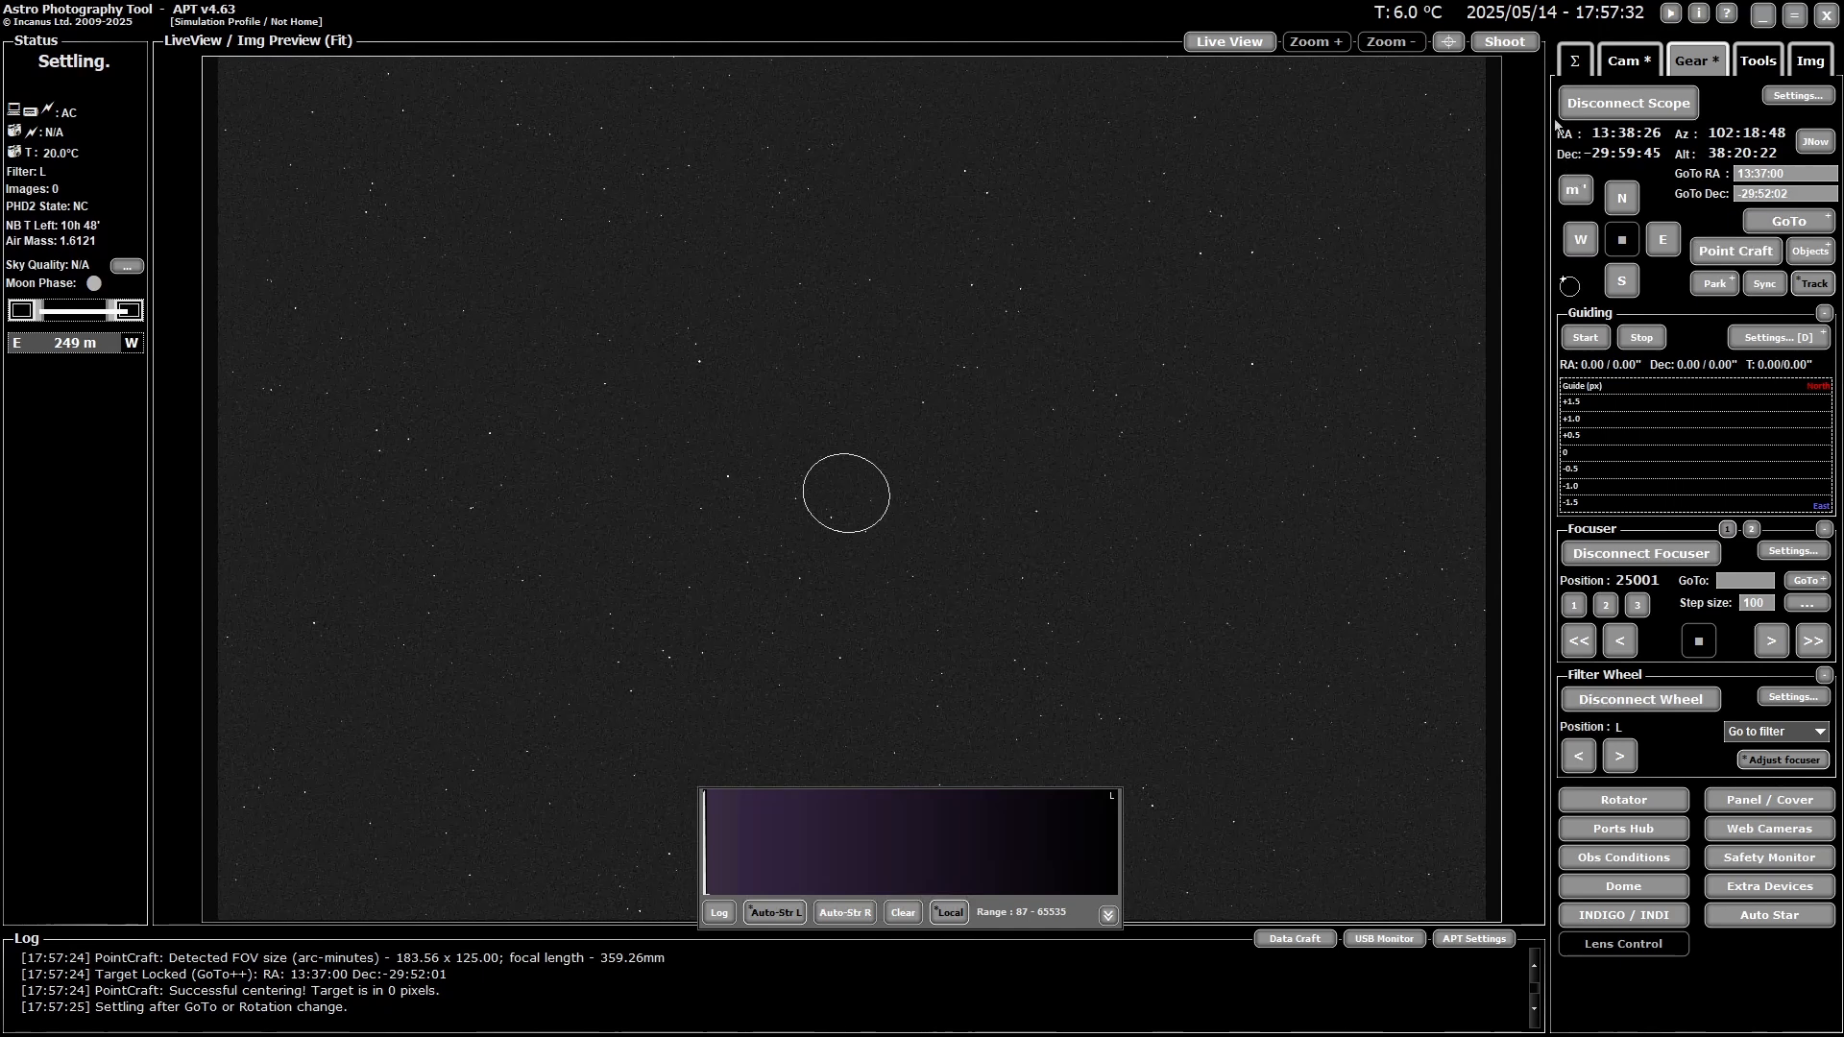
click(1761, 67)
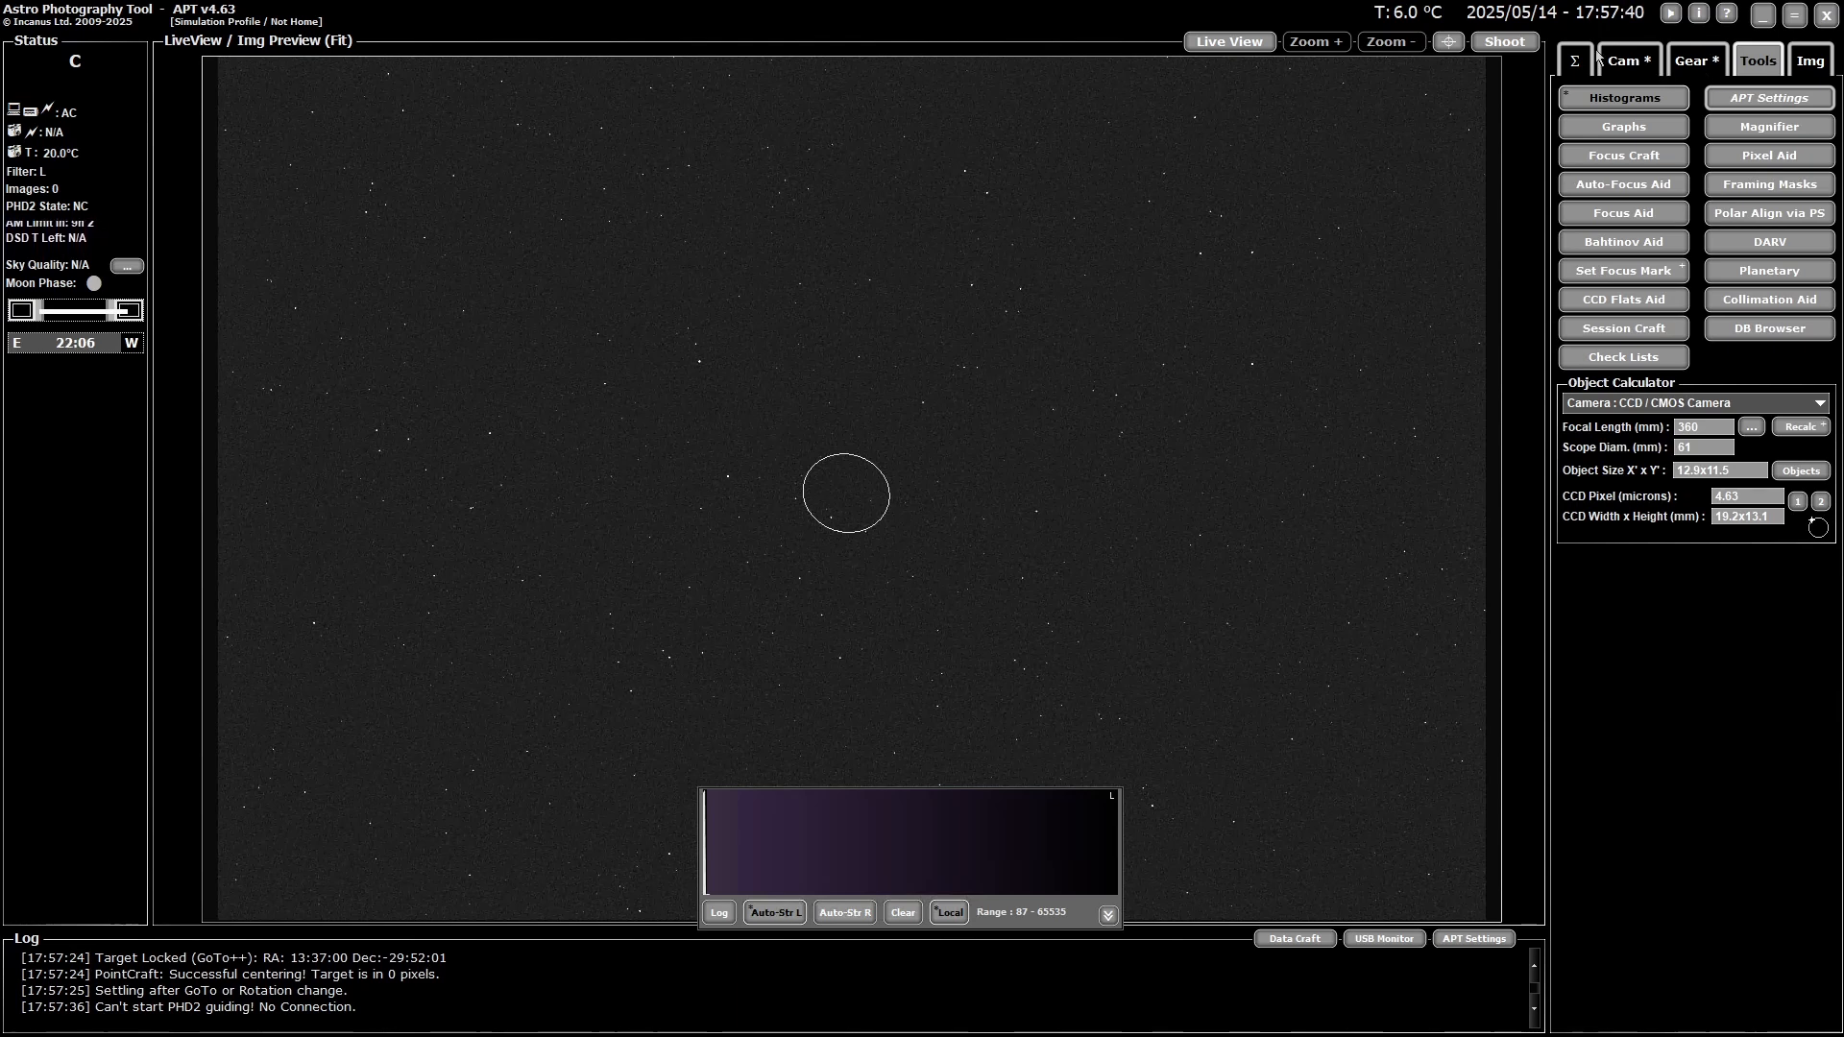
click(1621, 64)
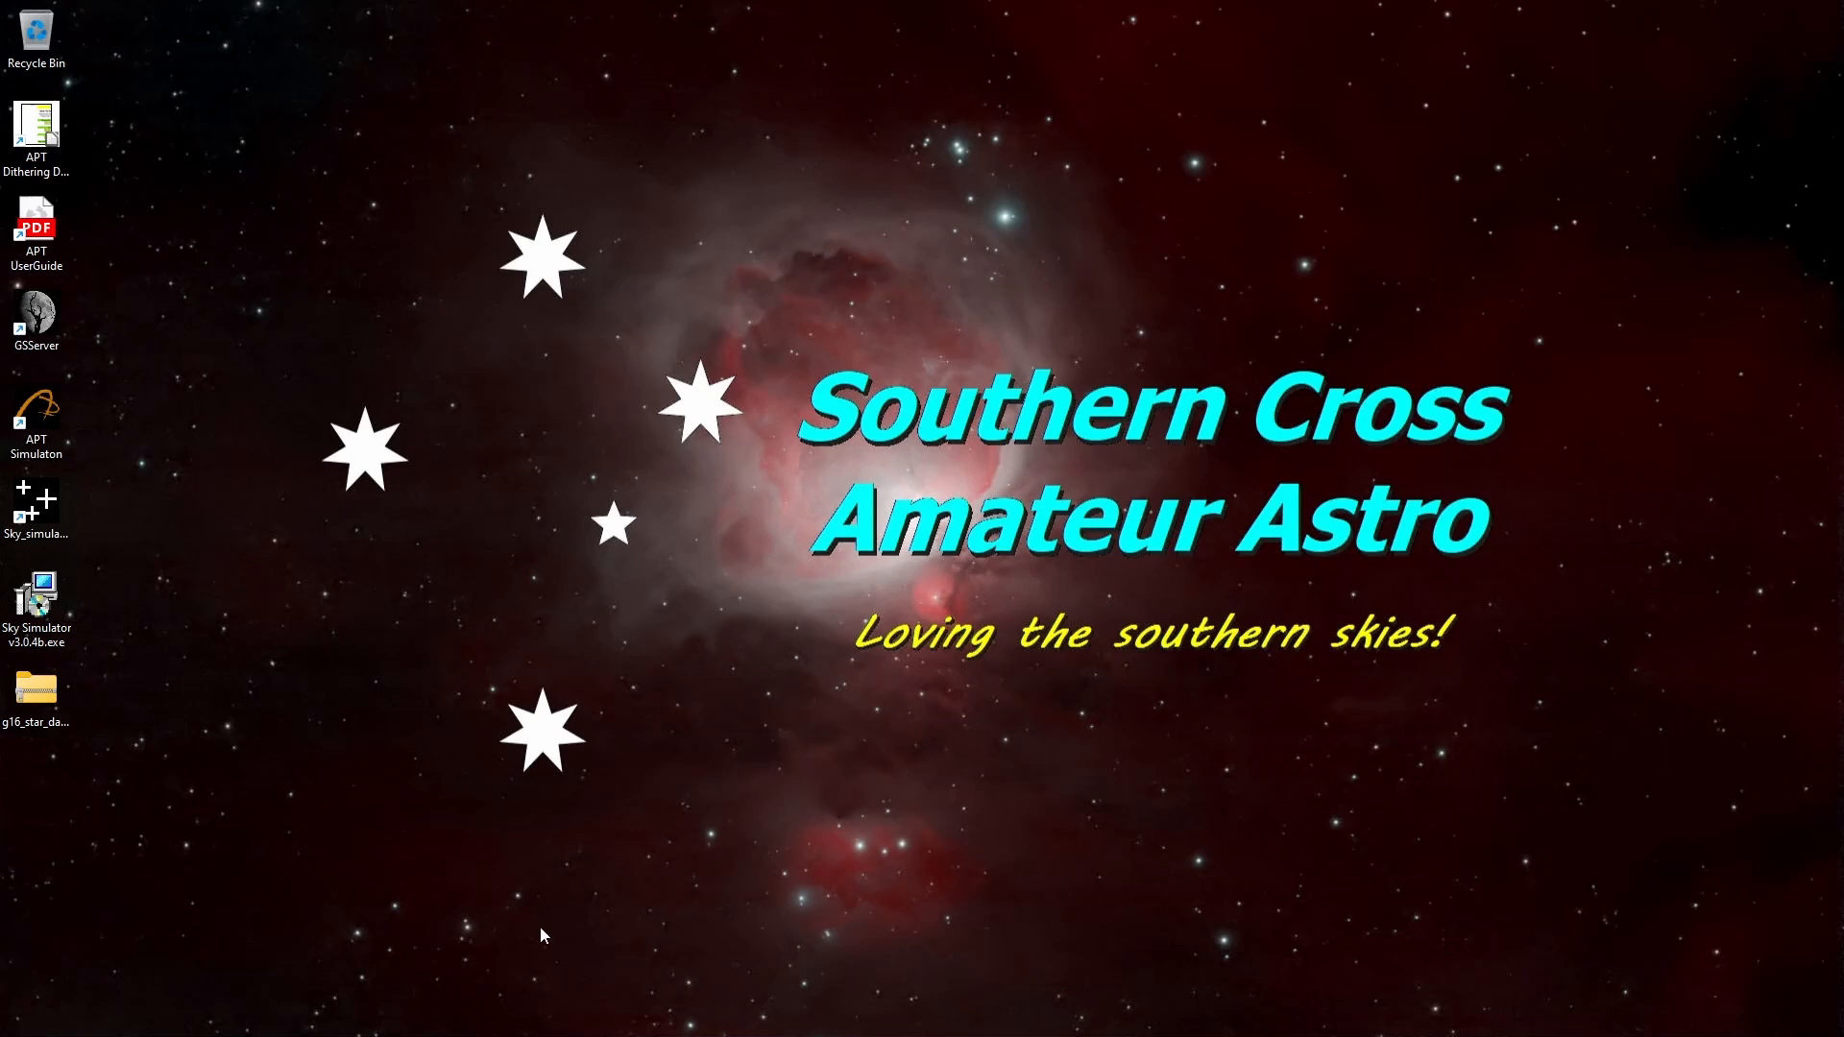
- Check that Sky Simulator is running, switch to PHD2 Guiding and begin its new profile wizard
mouse_move(370, 1028)
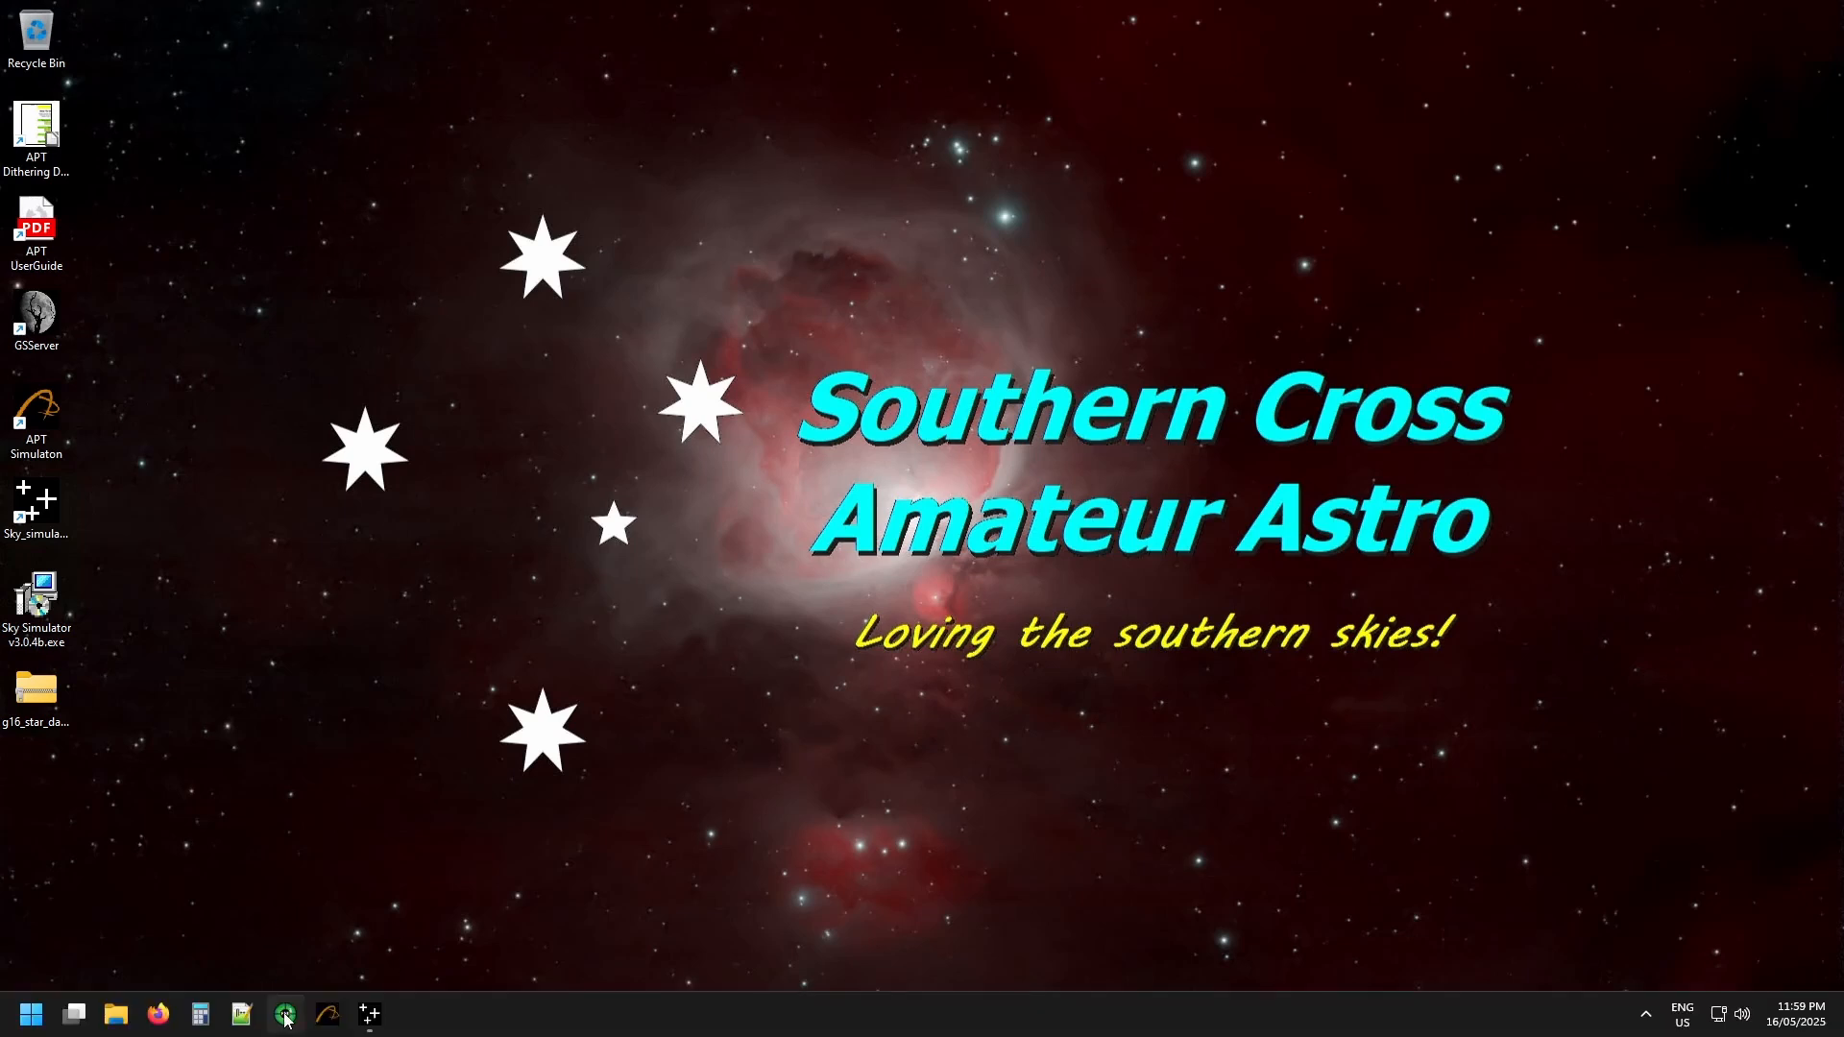
click(373, 1020)
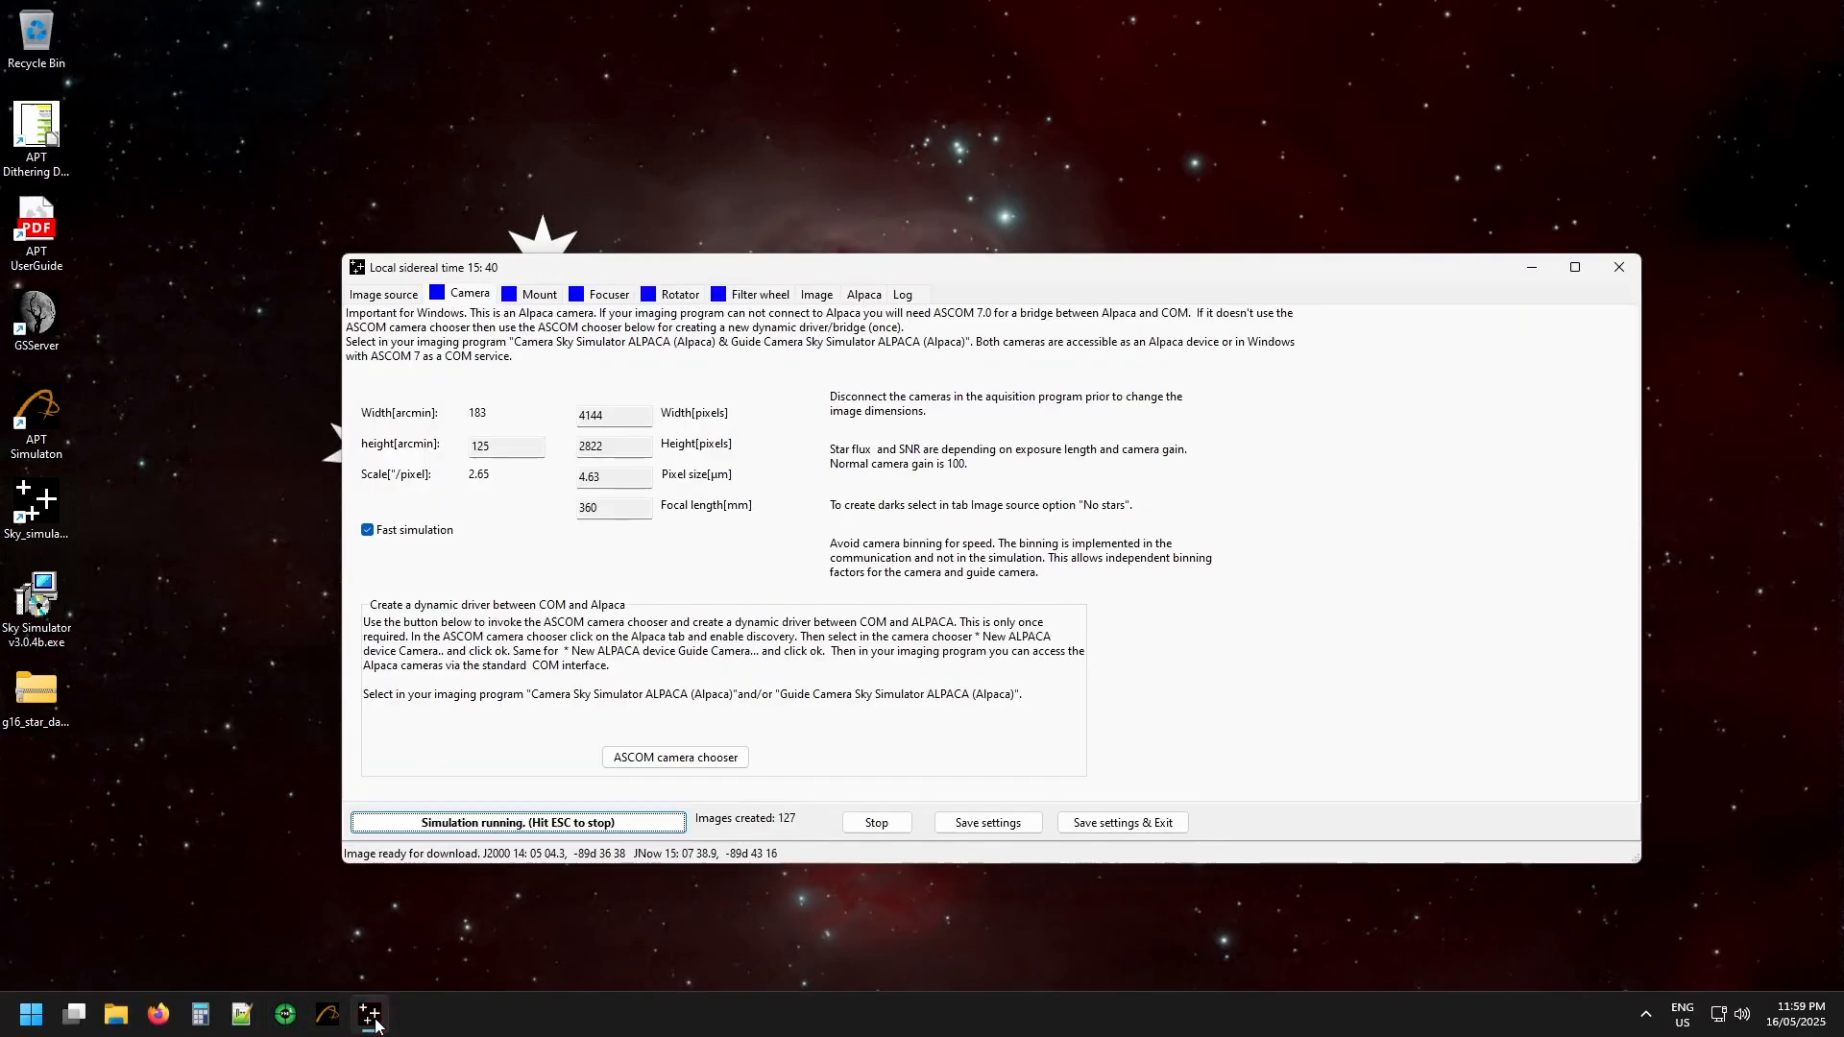
click(372, 1016)
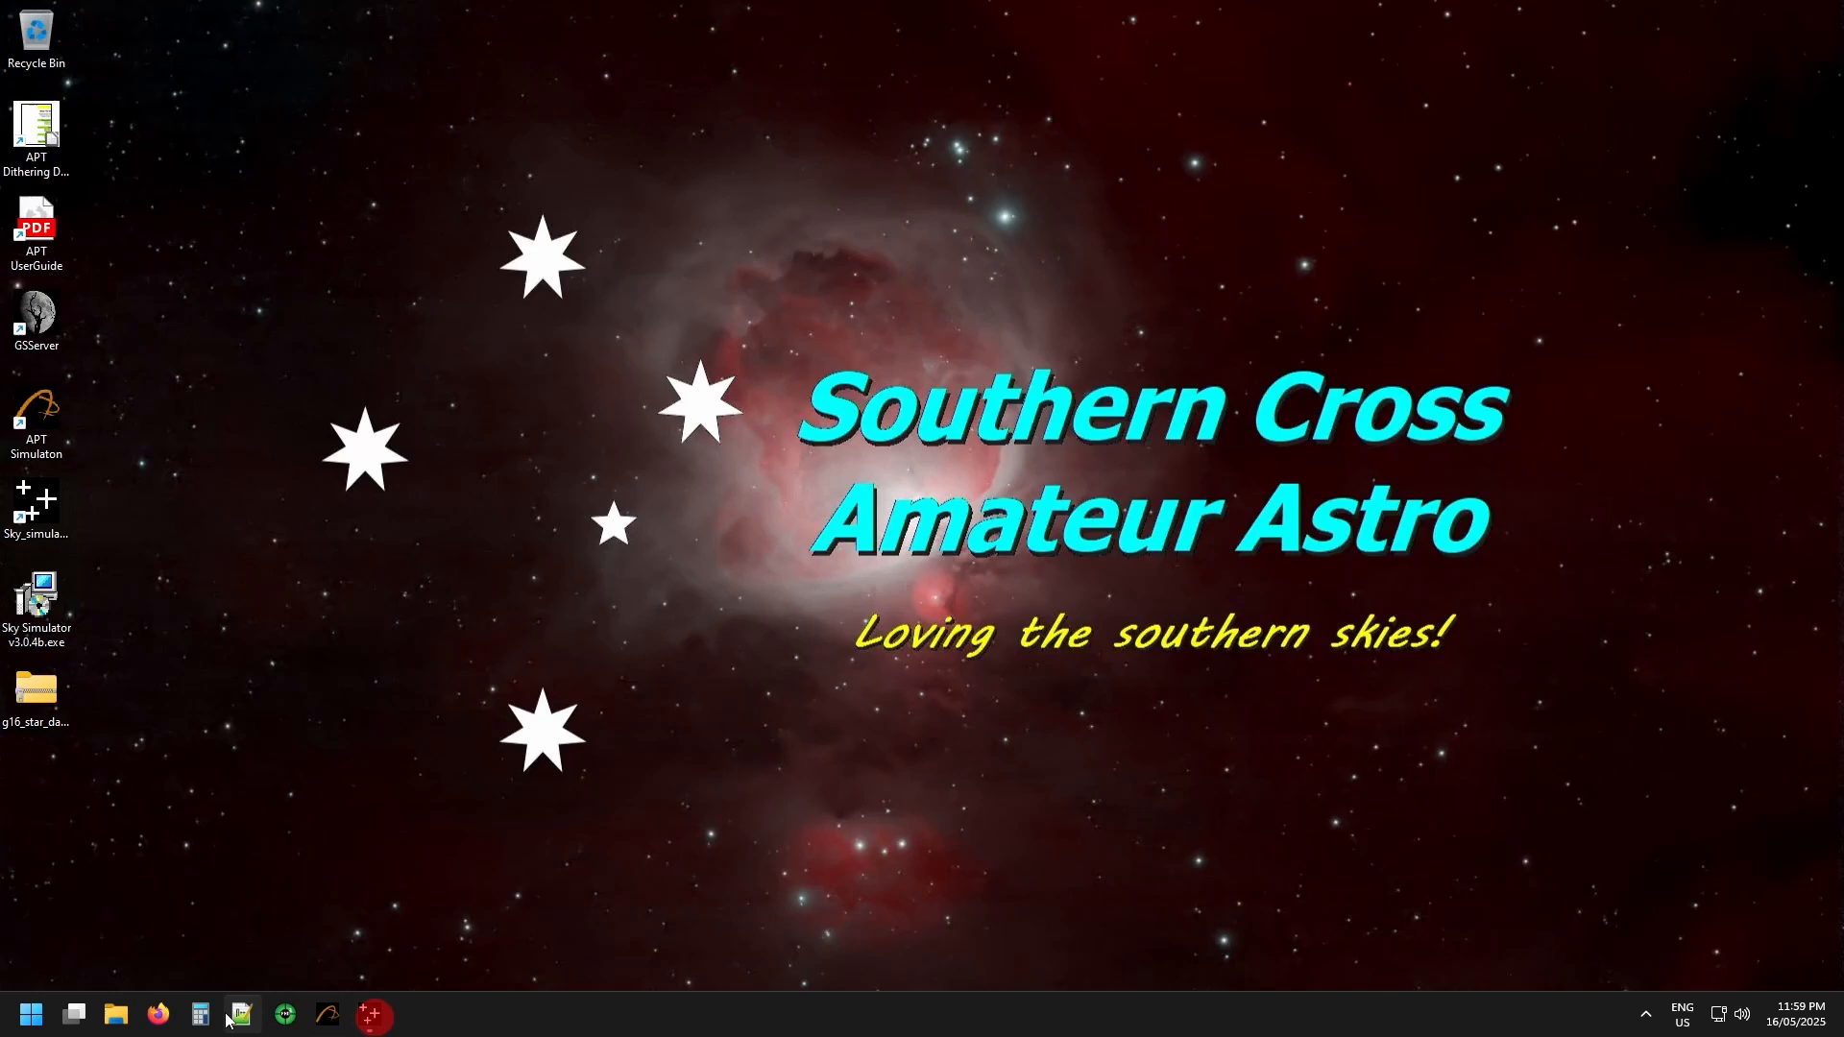
click(285, 1016)
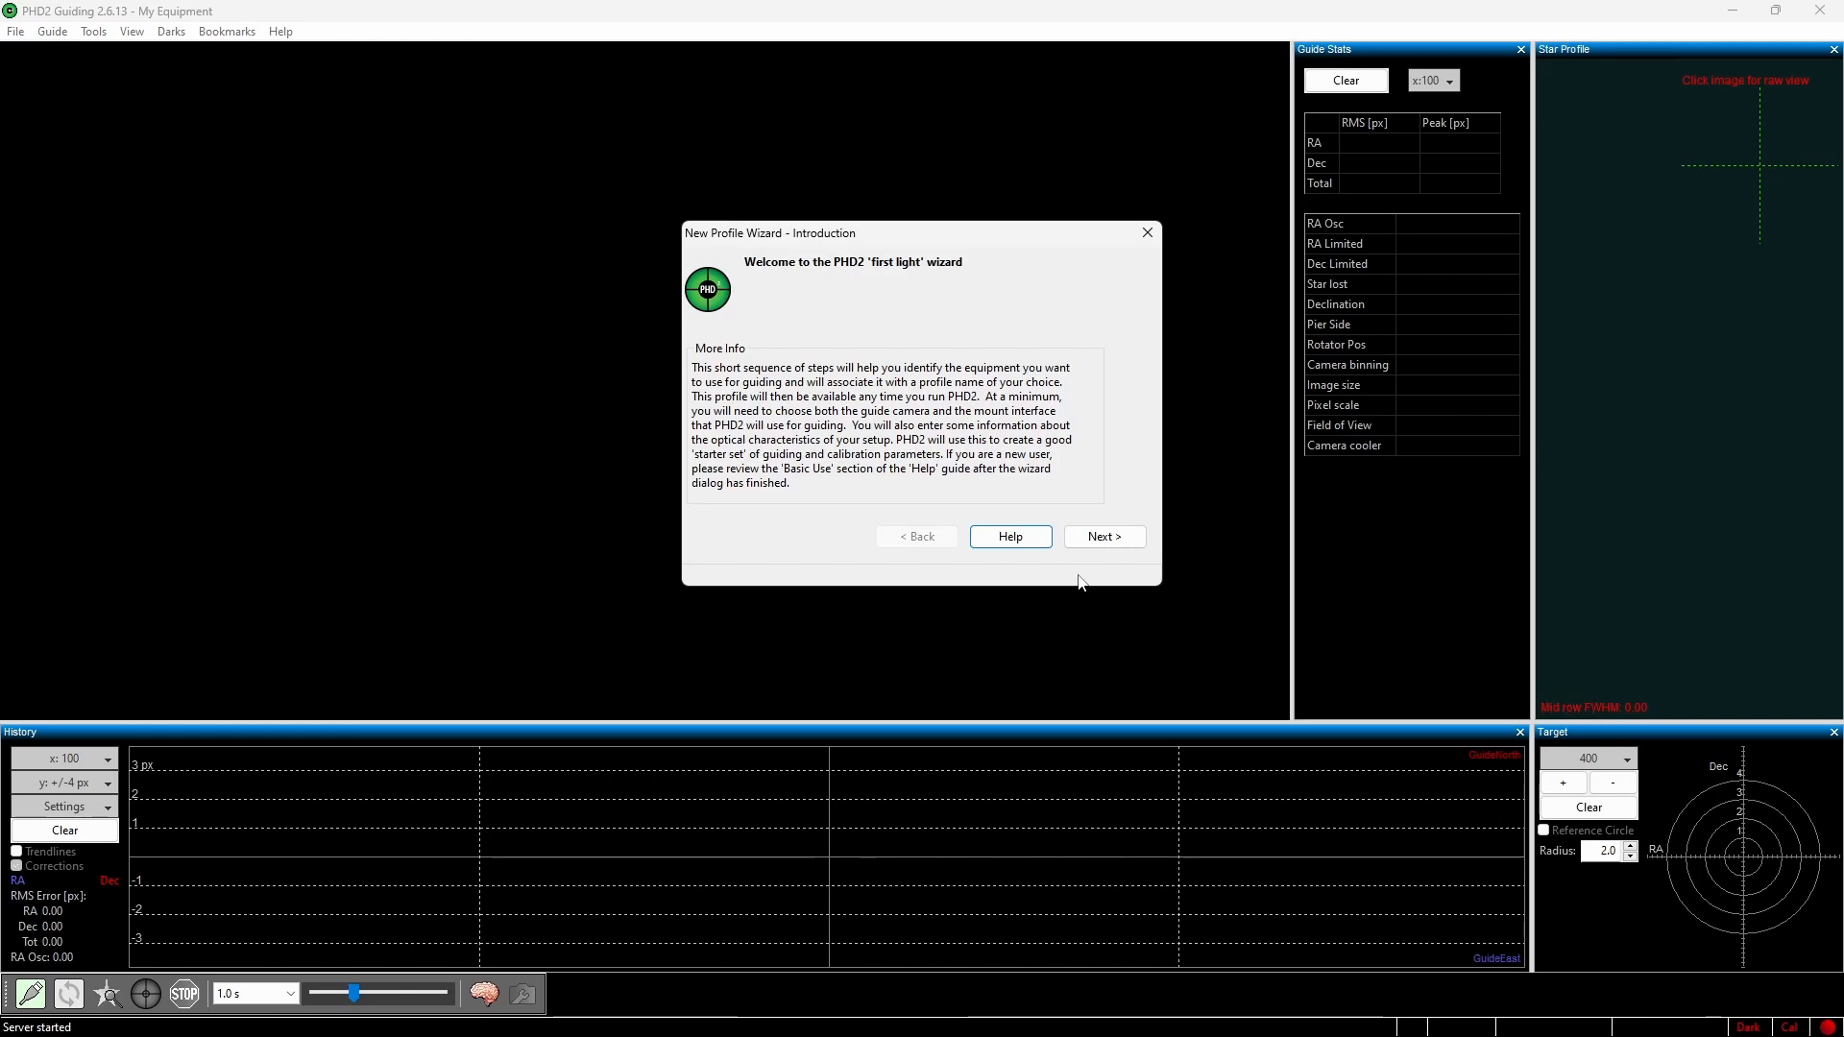
click(1102, 540)
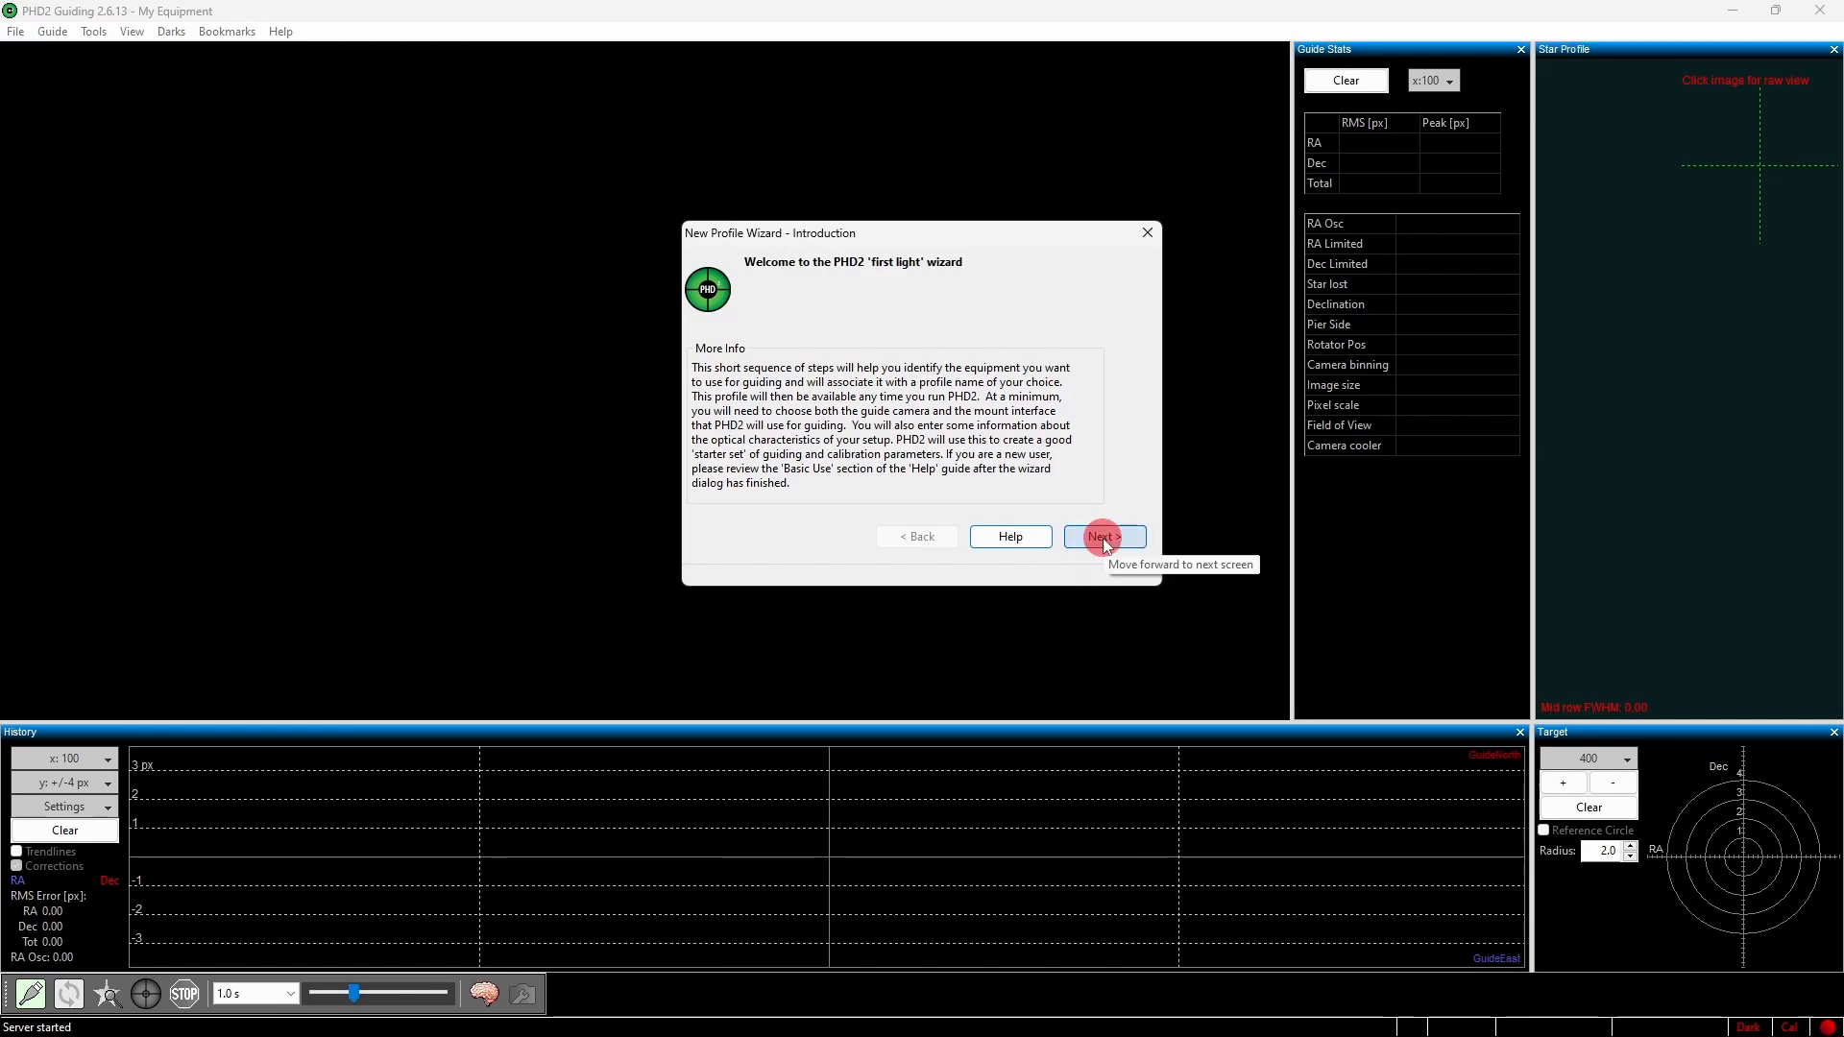
- Choose Guide Camera Sky Simulator for ALPACA (ASCOM) as the guide camera and answer that it is already connected
click(1106, 515)
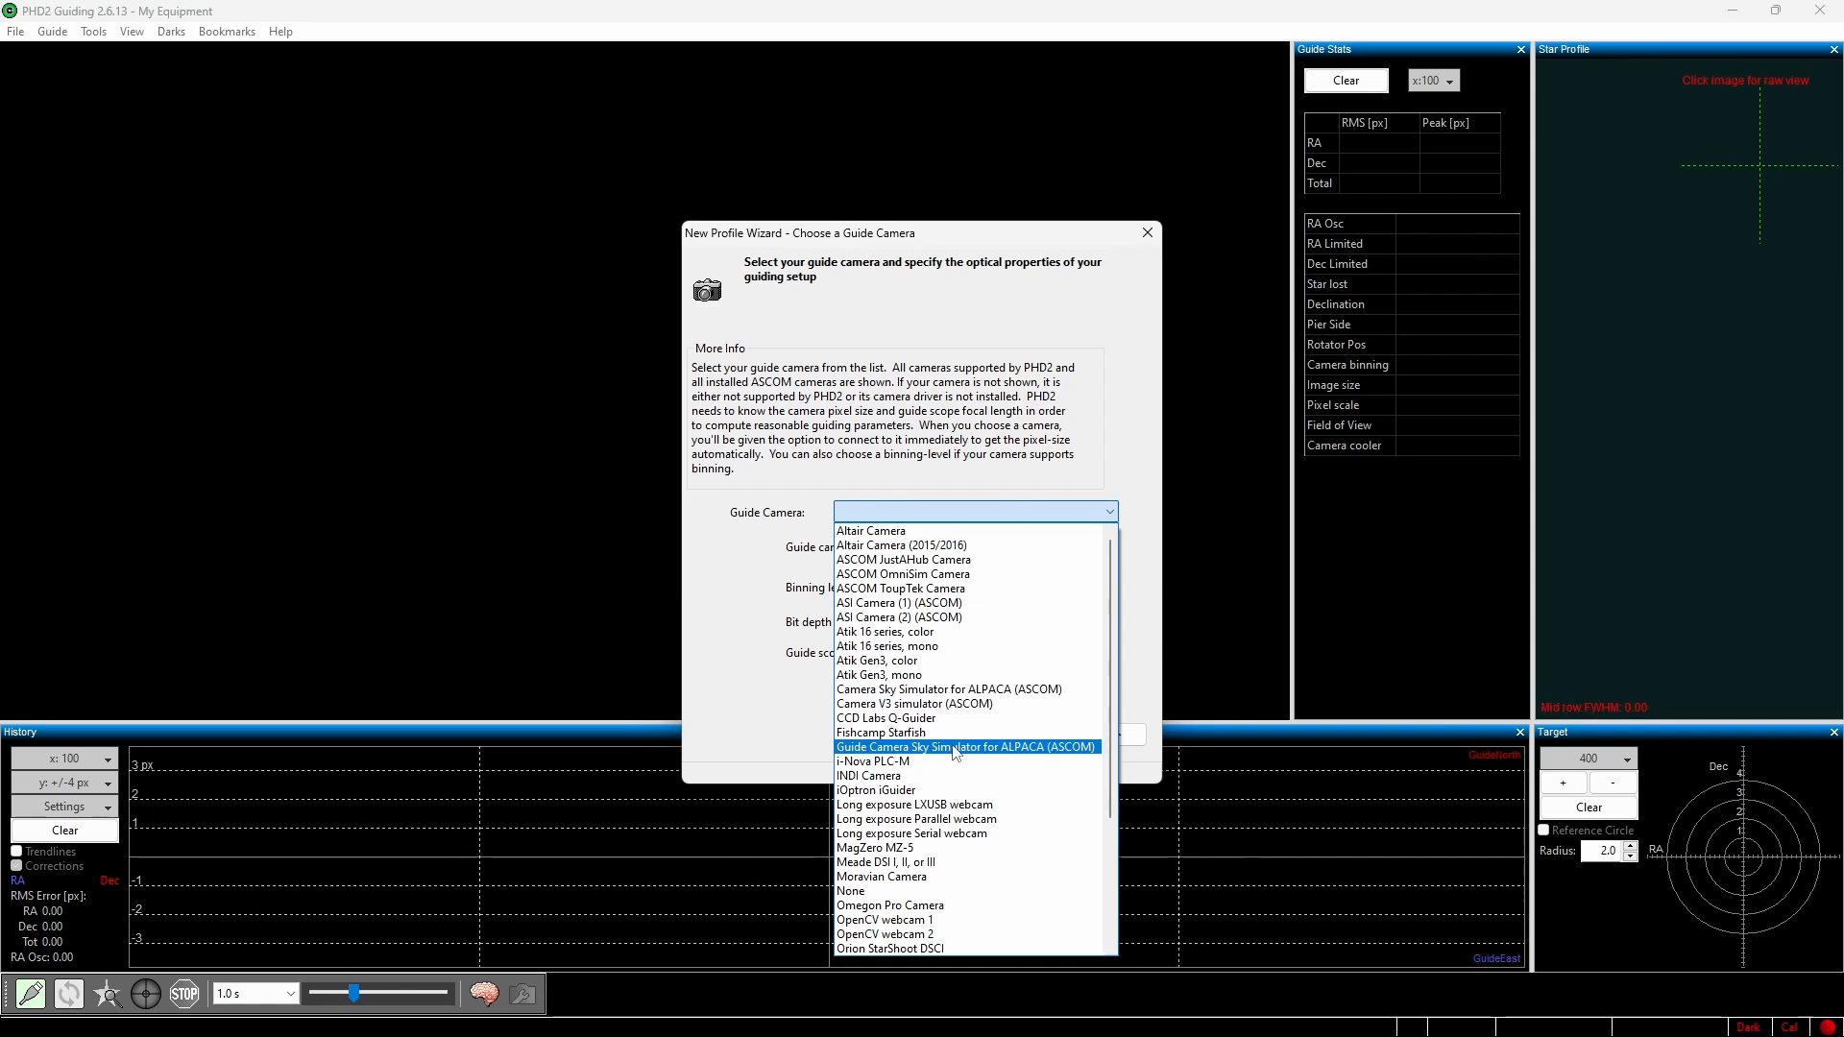
click(955, 752)
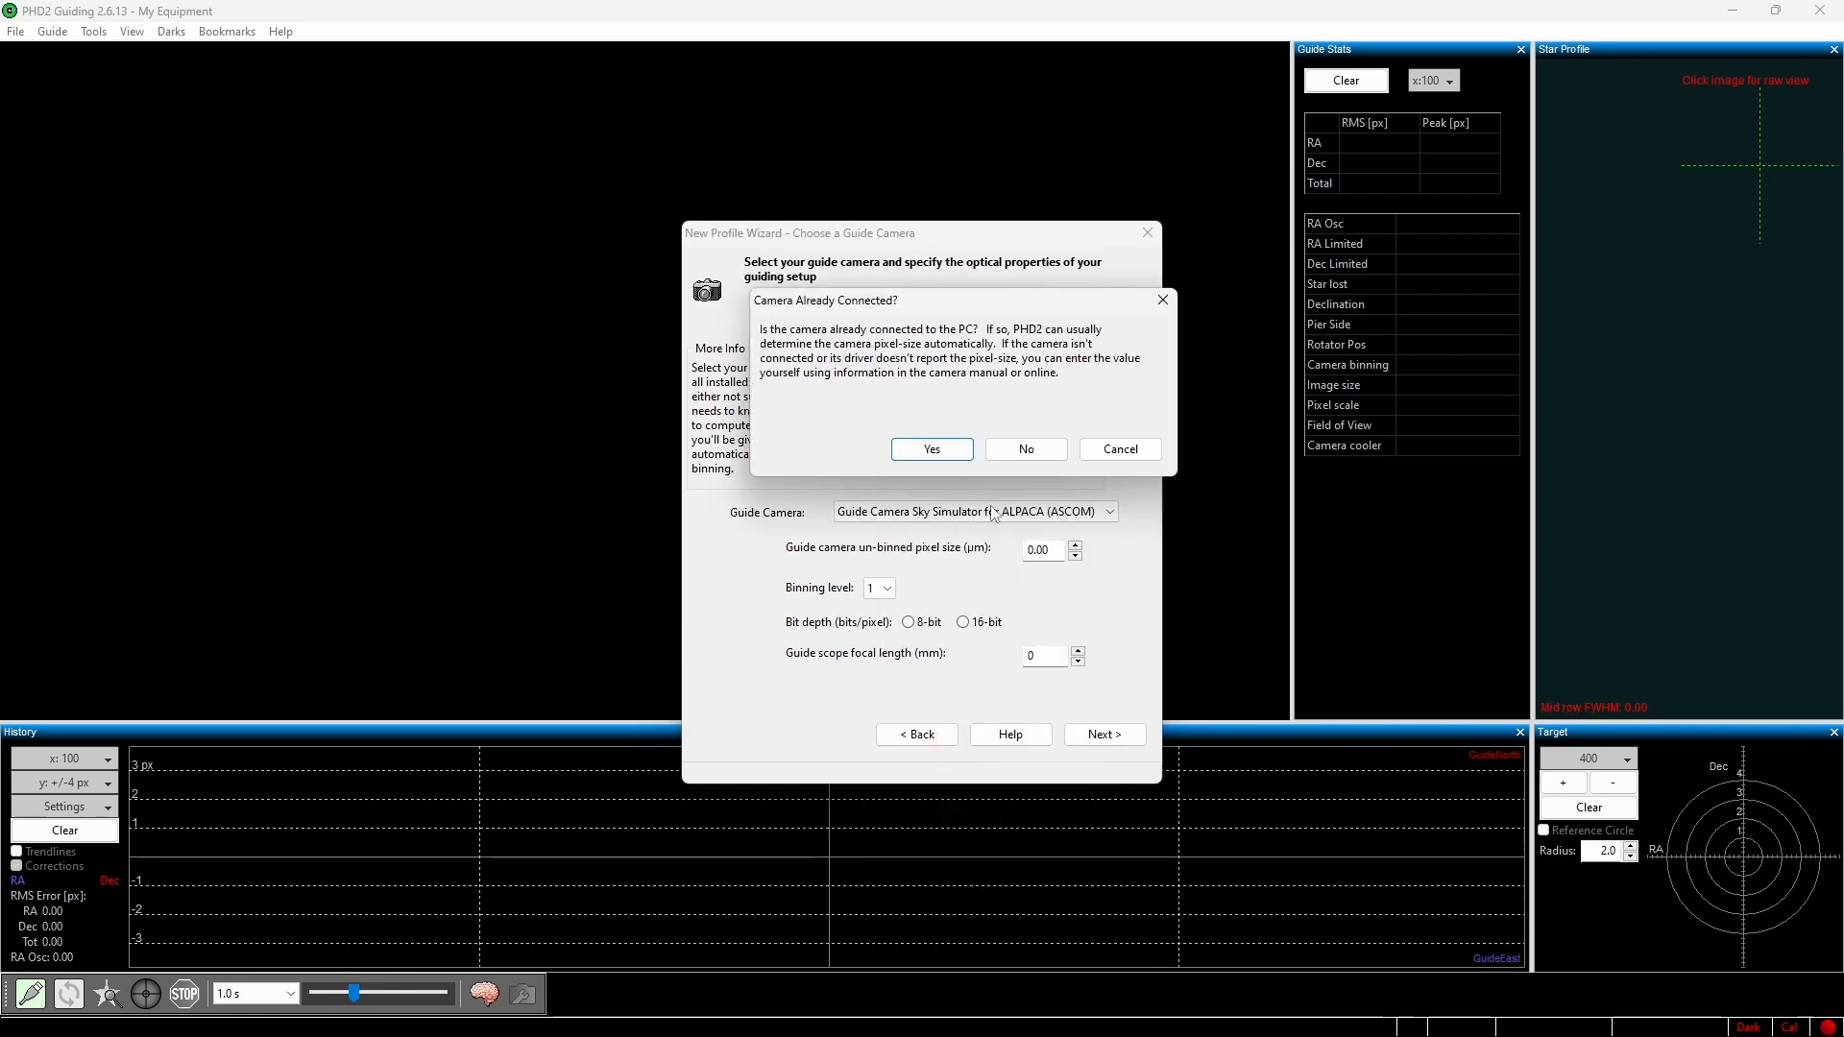
click(932, 450)
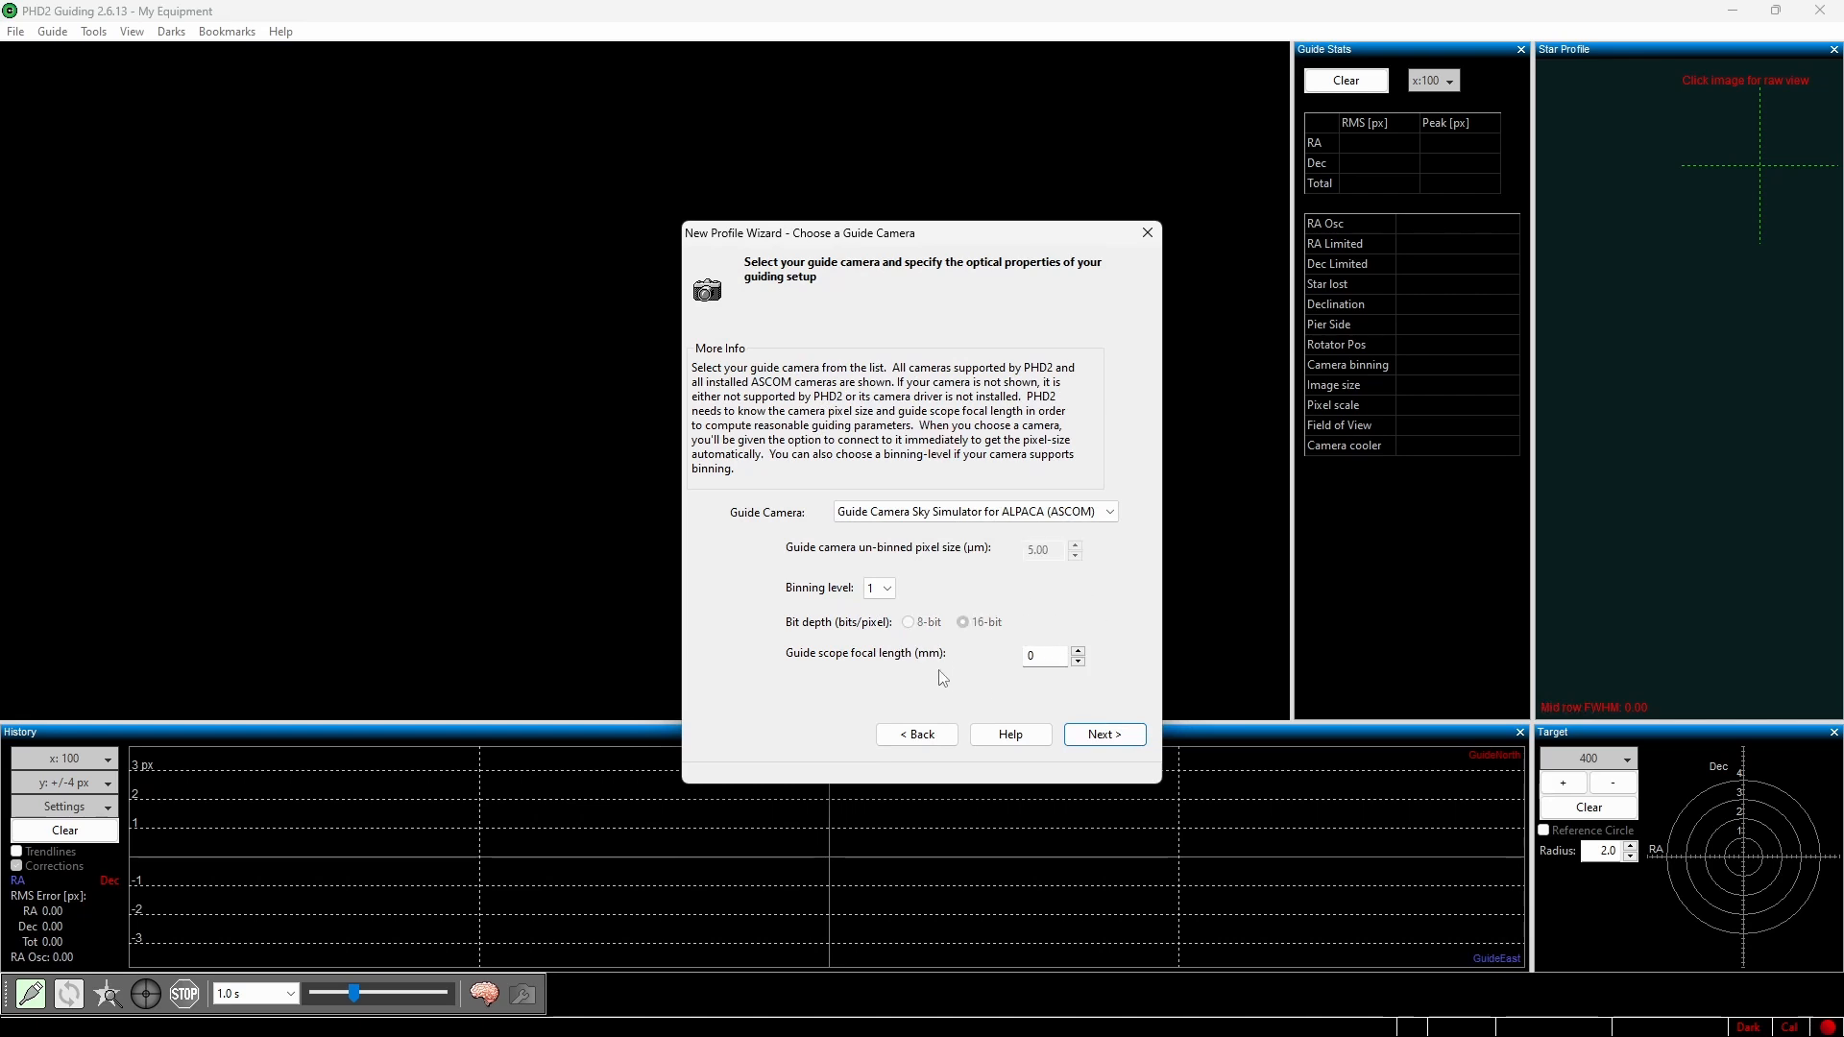
- Set the guide scope focal length to 360 mm with binning level 1 and continue to the mount selection
click(883, 589)
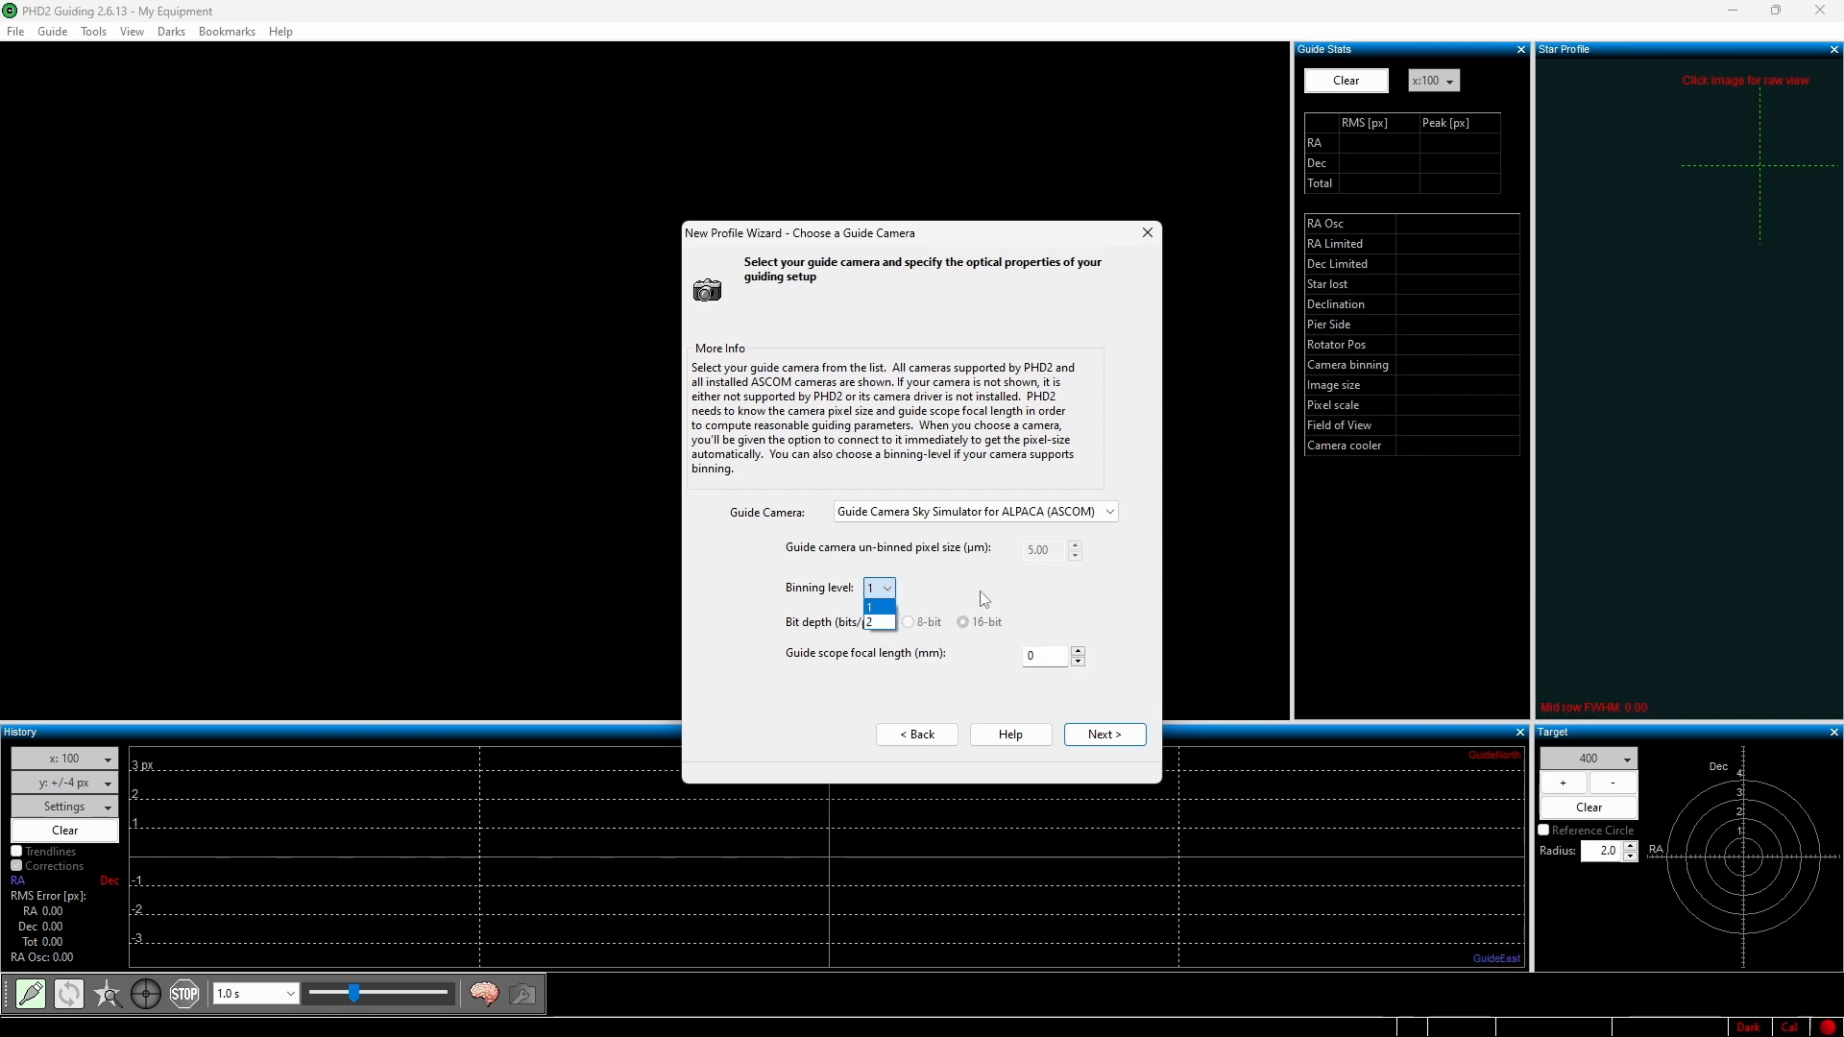
click(877, 622)
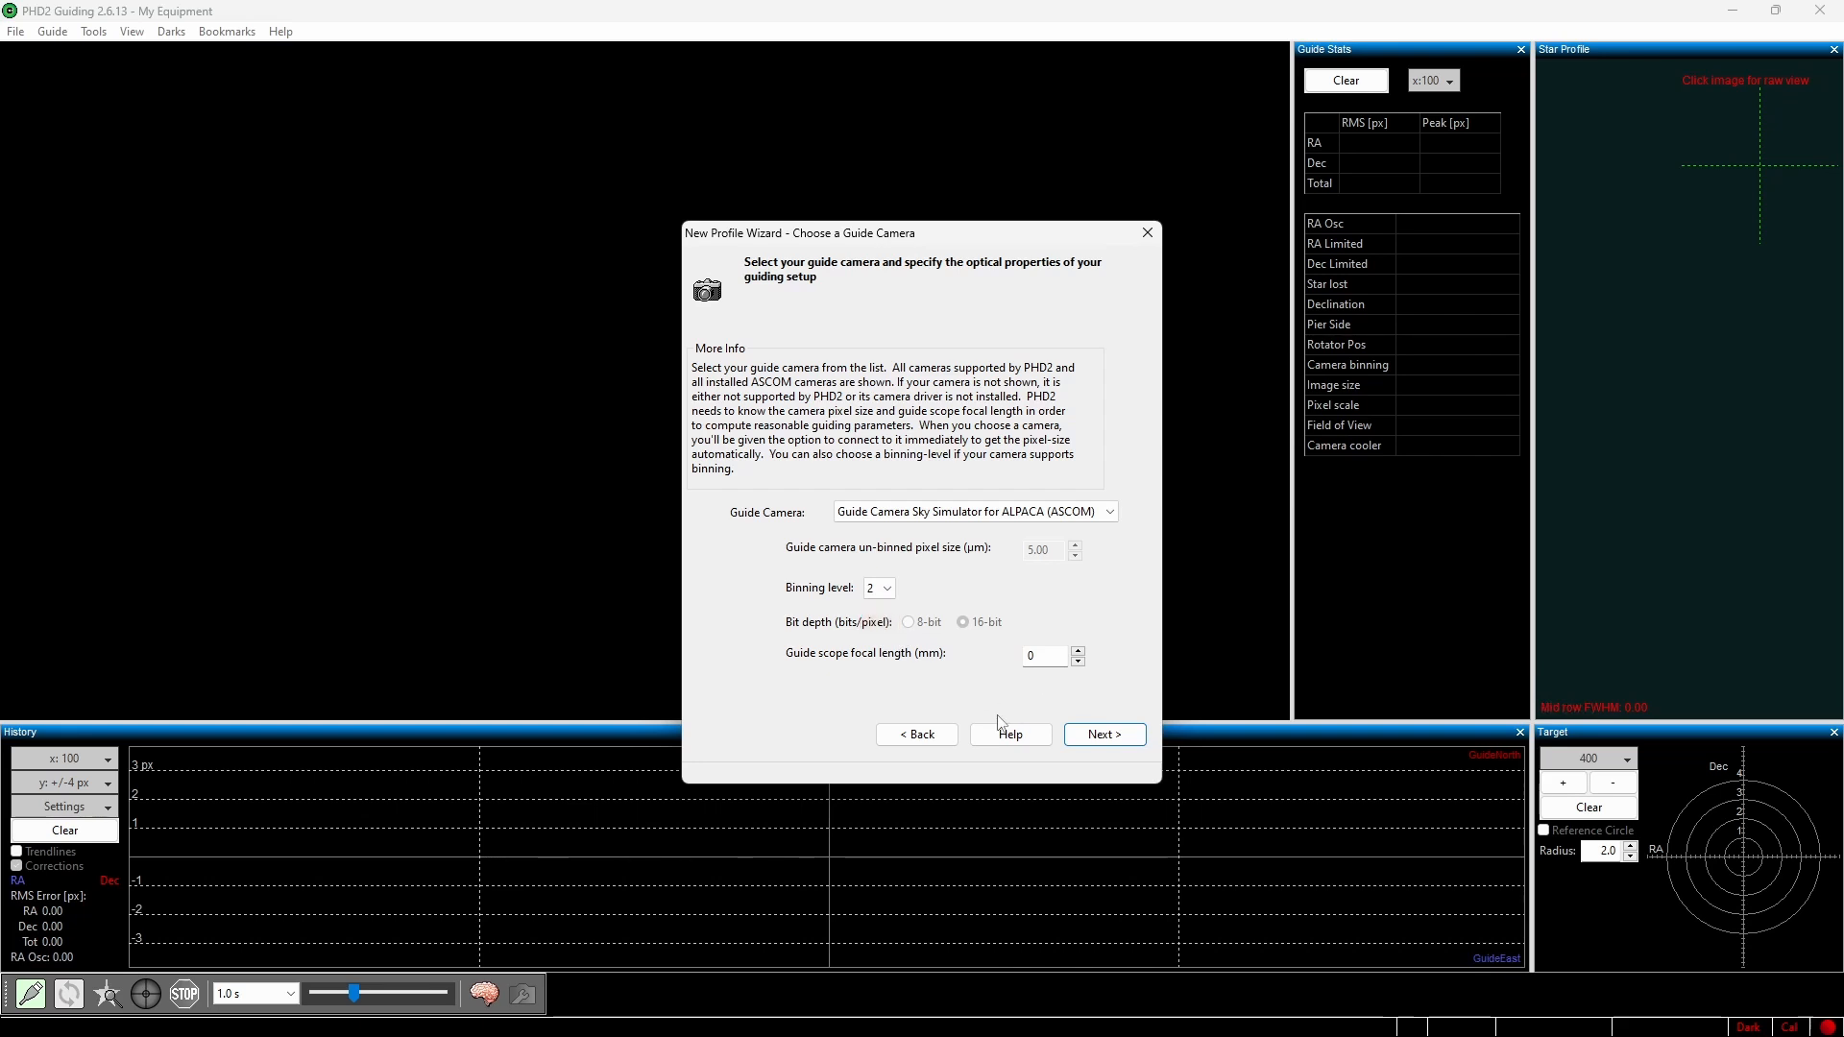
click(968, 655)
text(360)
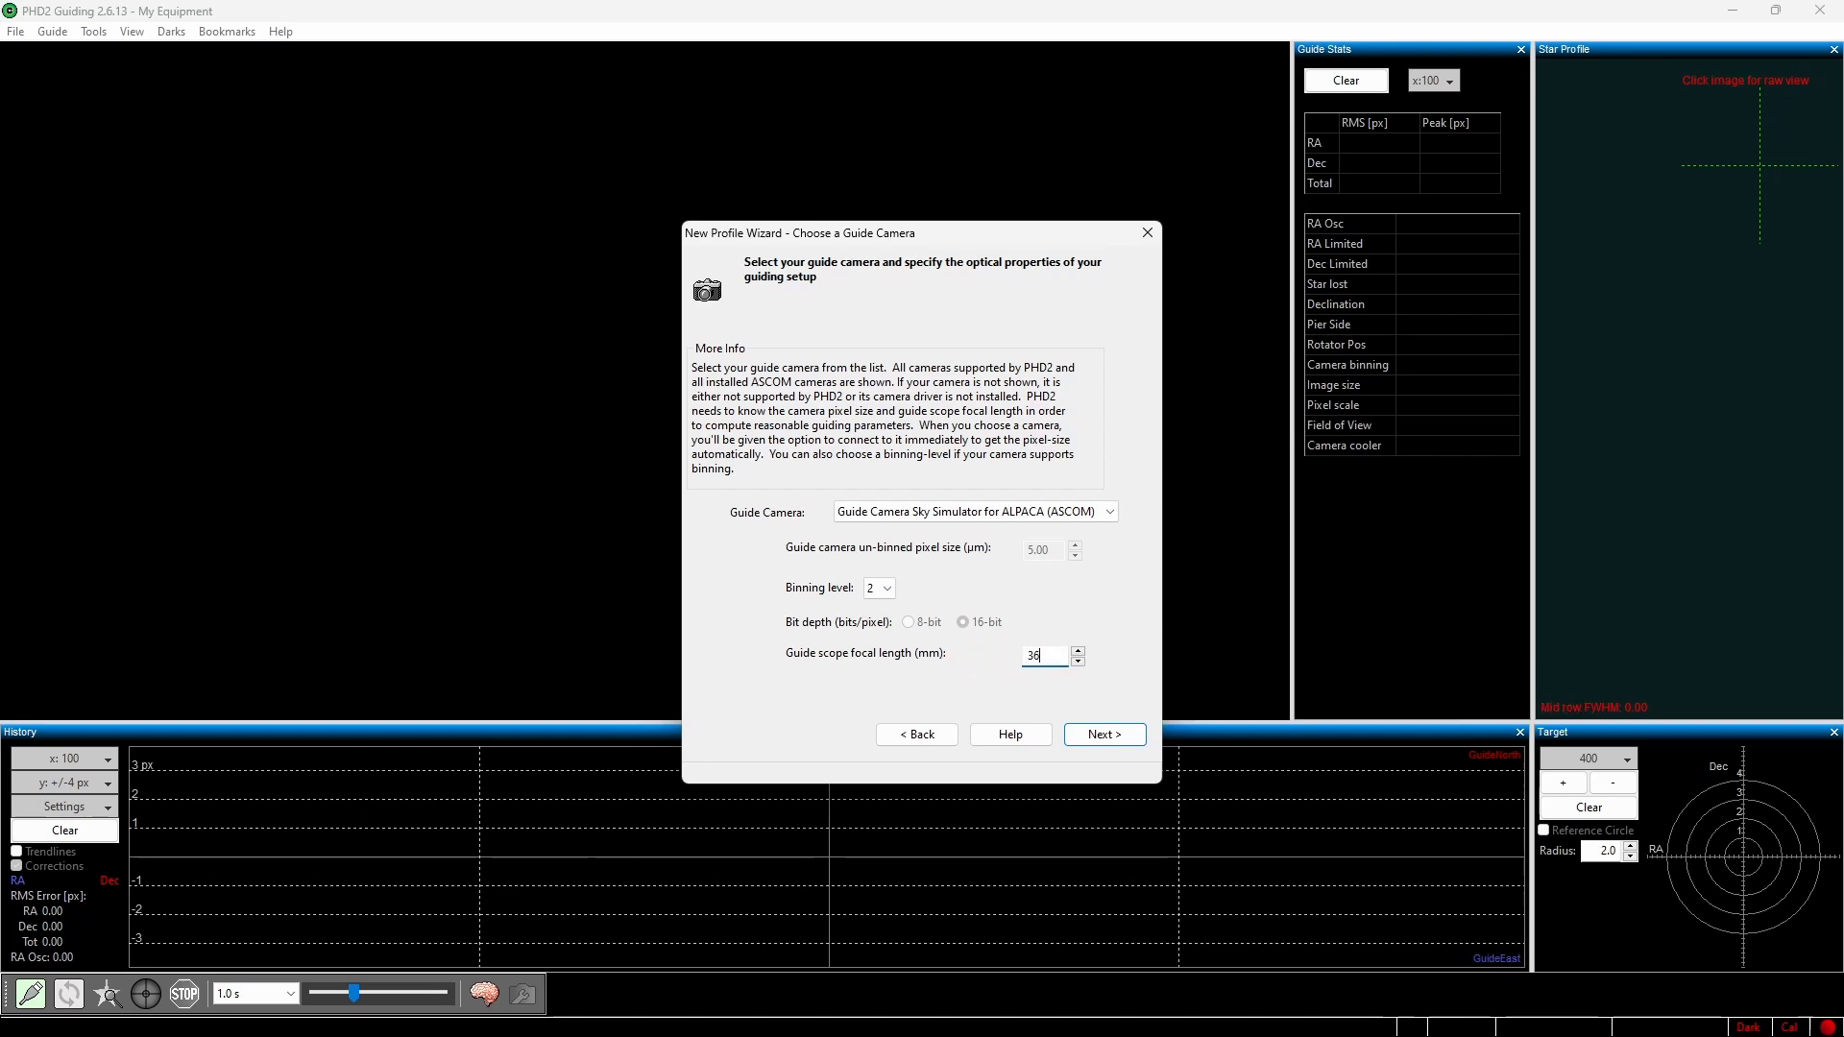
click(876, 588)
click(874, 604)
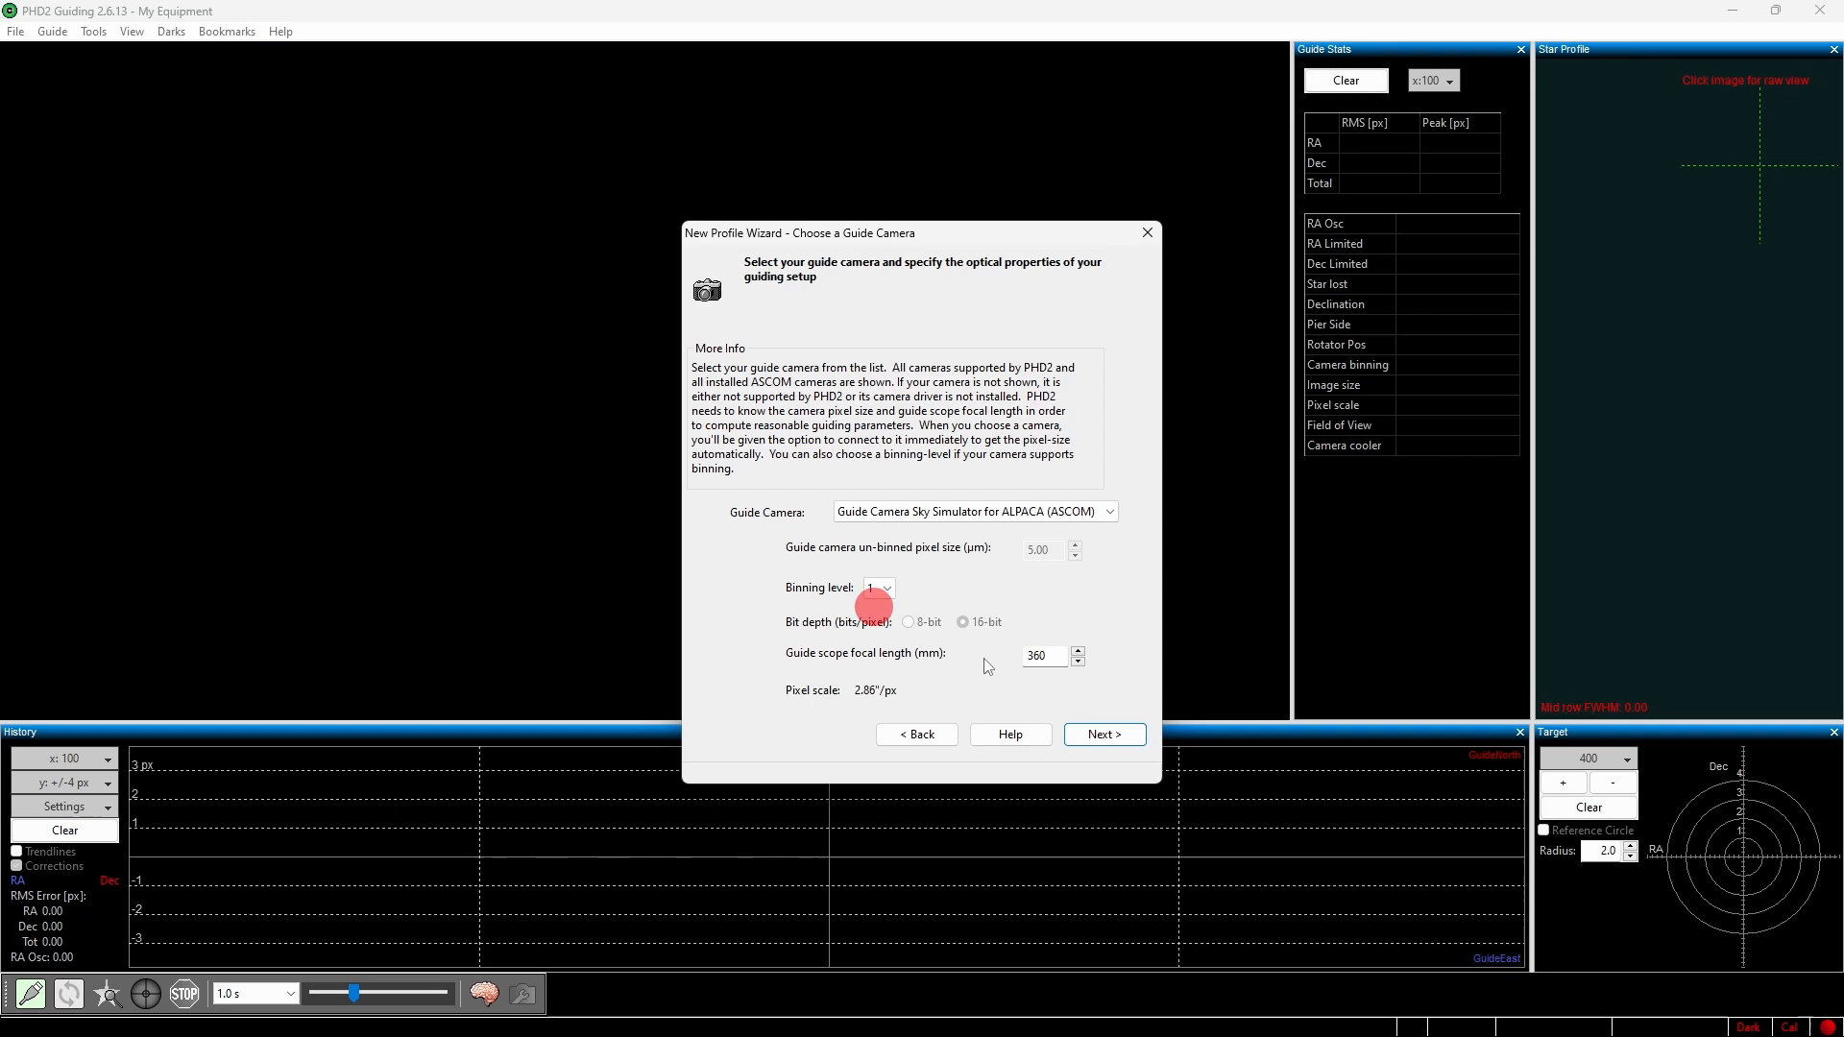
click(1100, 739)
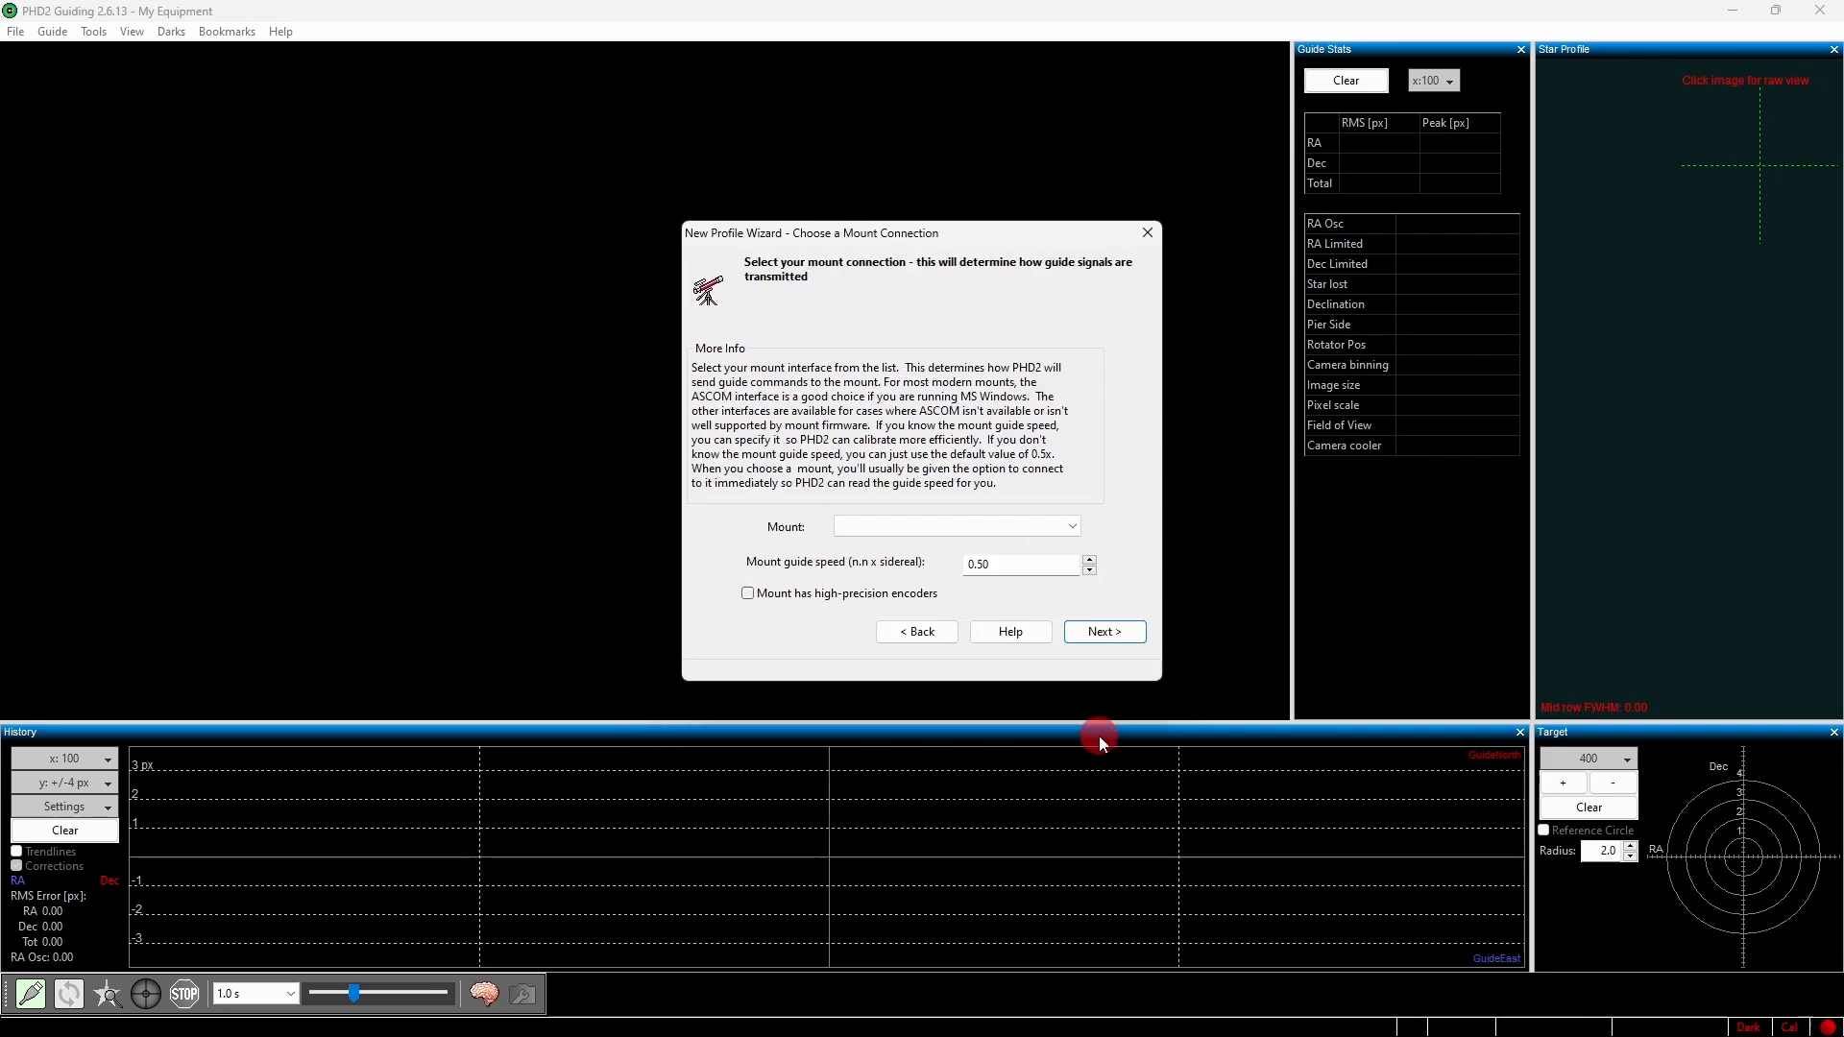
- Choose Mount Sky Simulator for ALPACA (ASCOM) as an already connected mount and leave the adaptive optics and rotator devices at None
click(1074, 528)
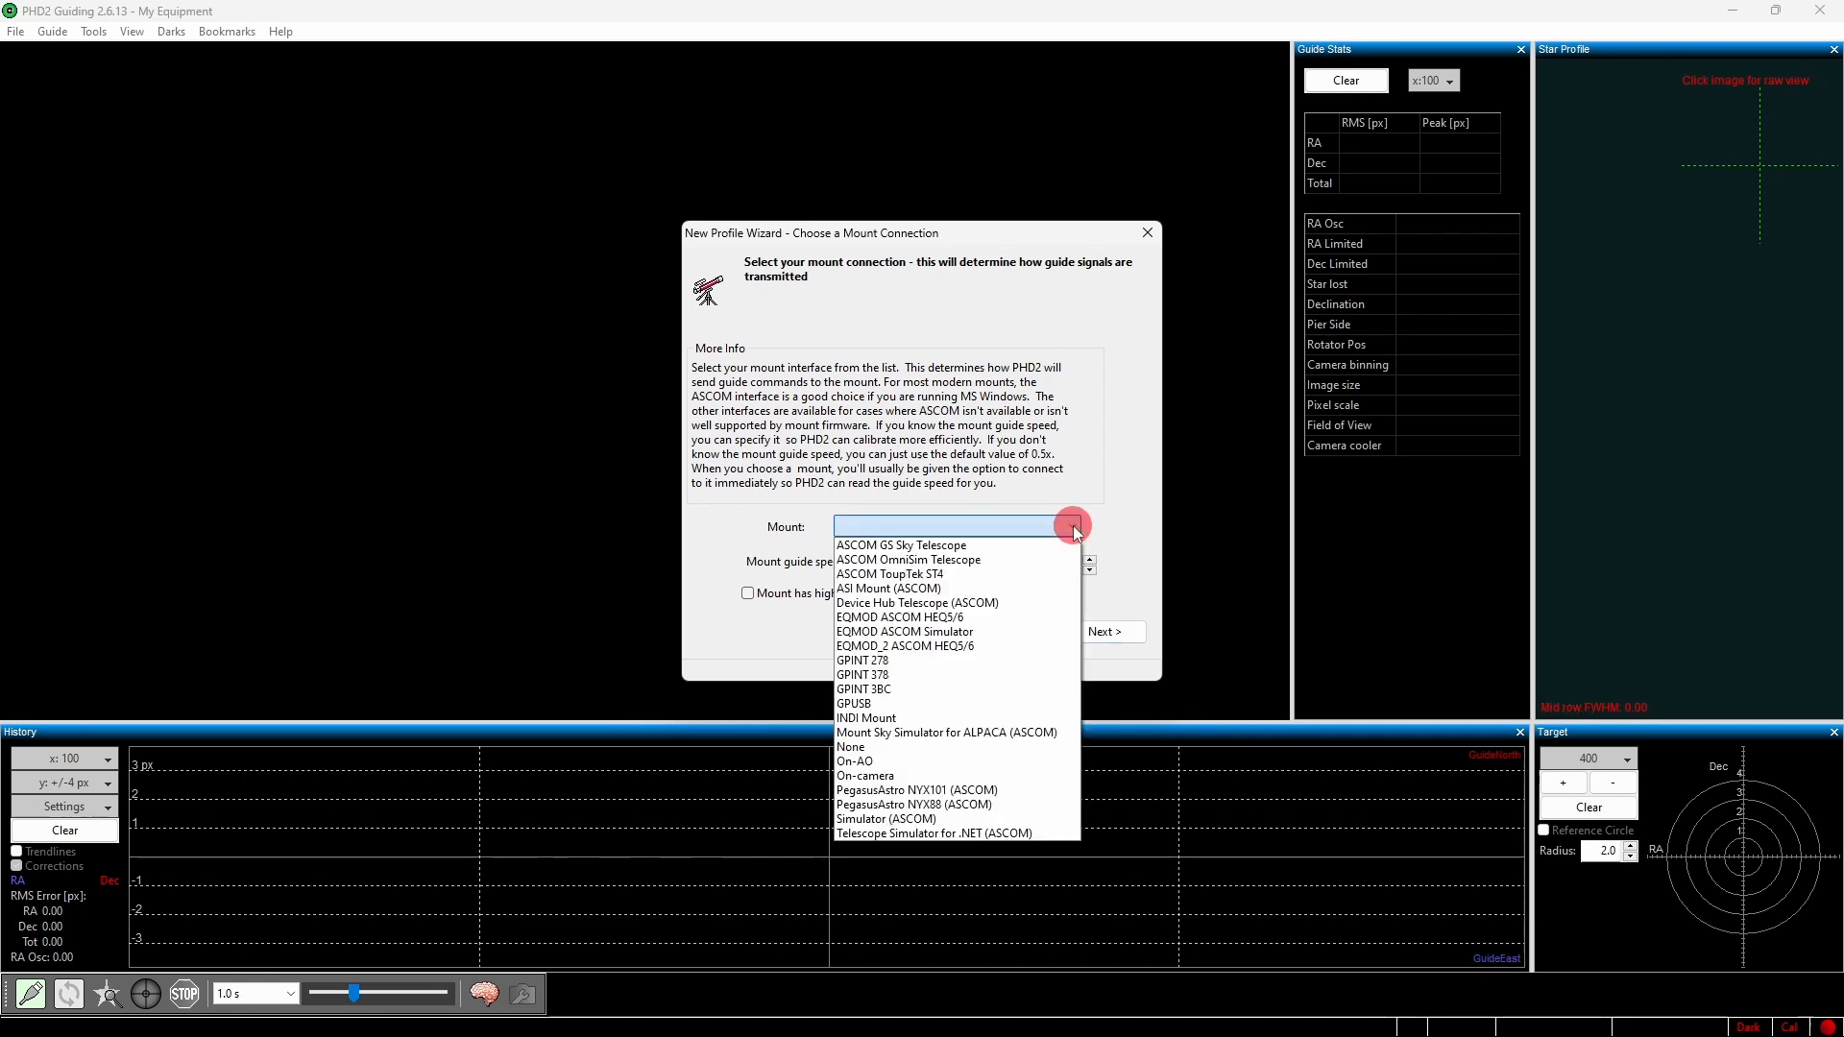
click(970, 733)
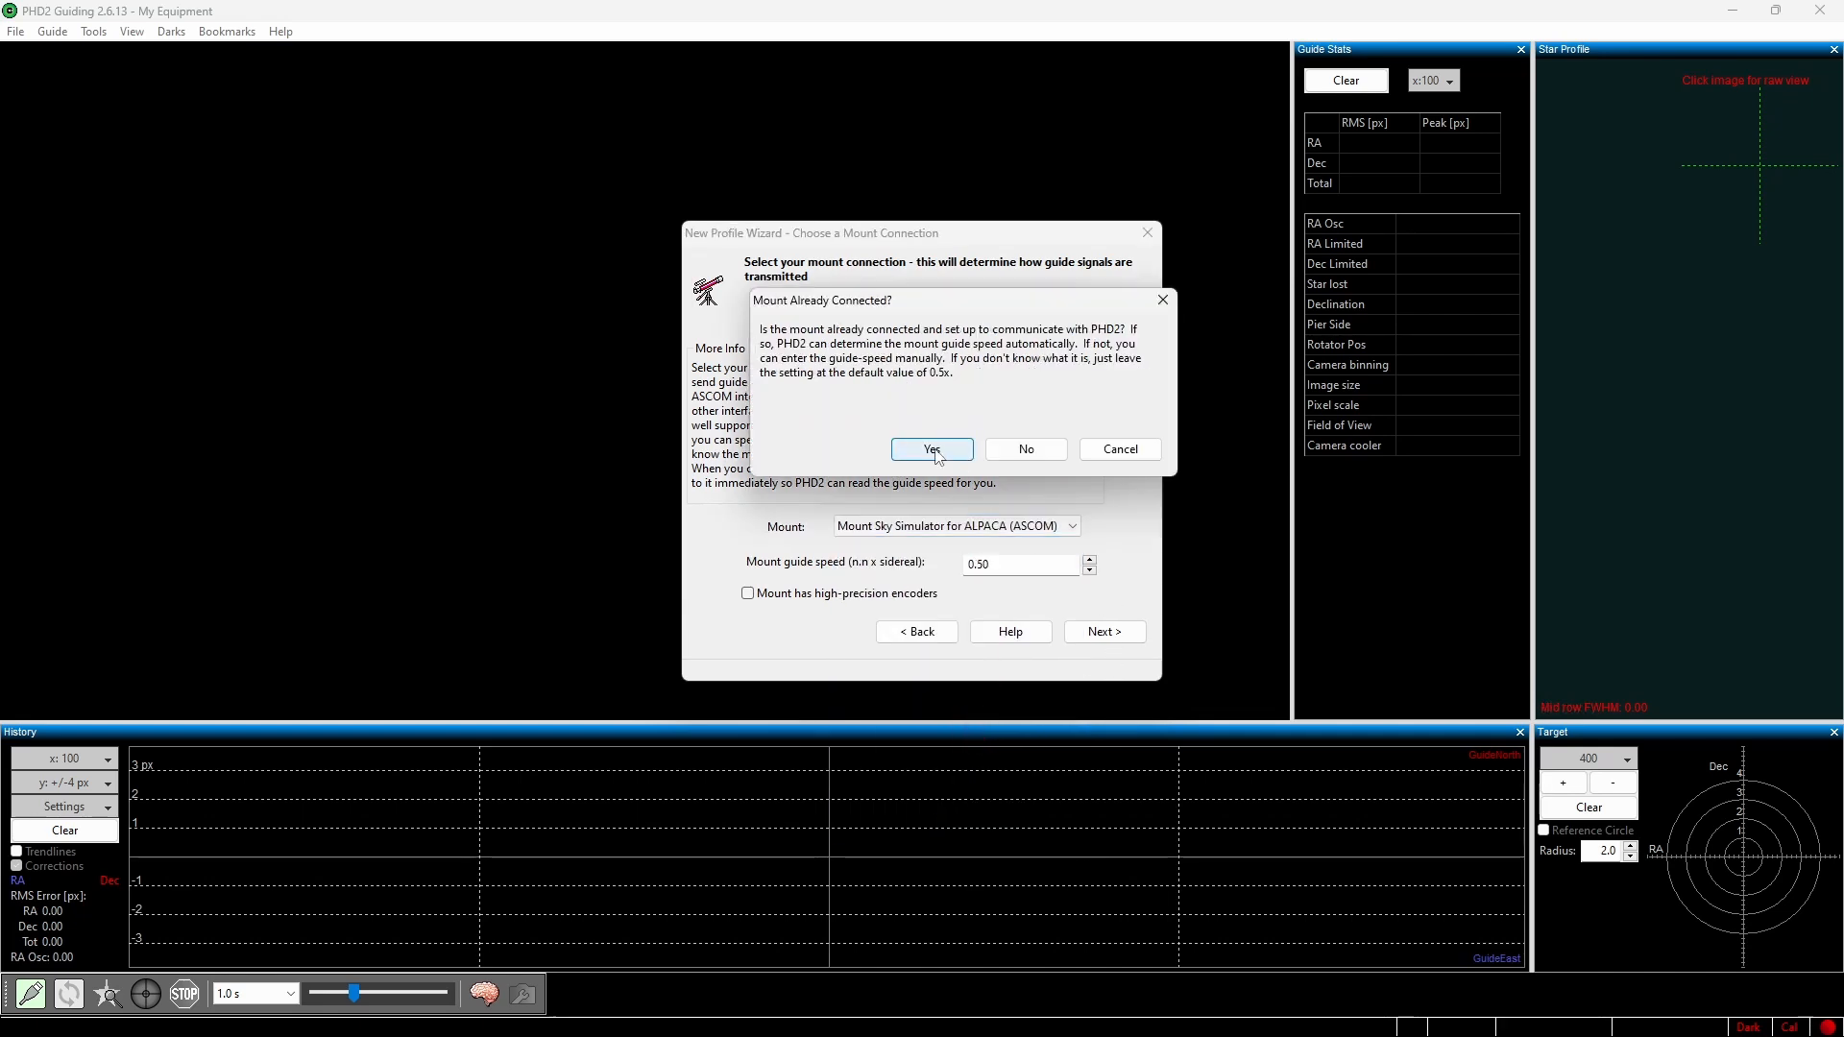
click(931, 450)
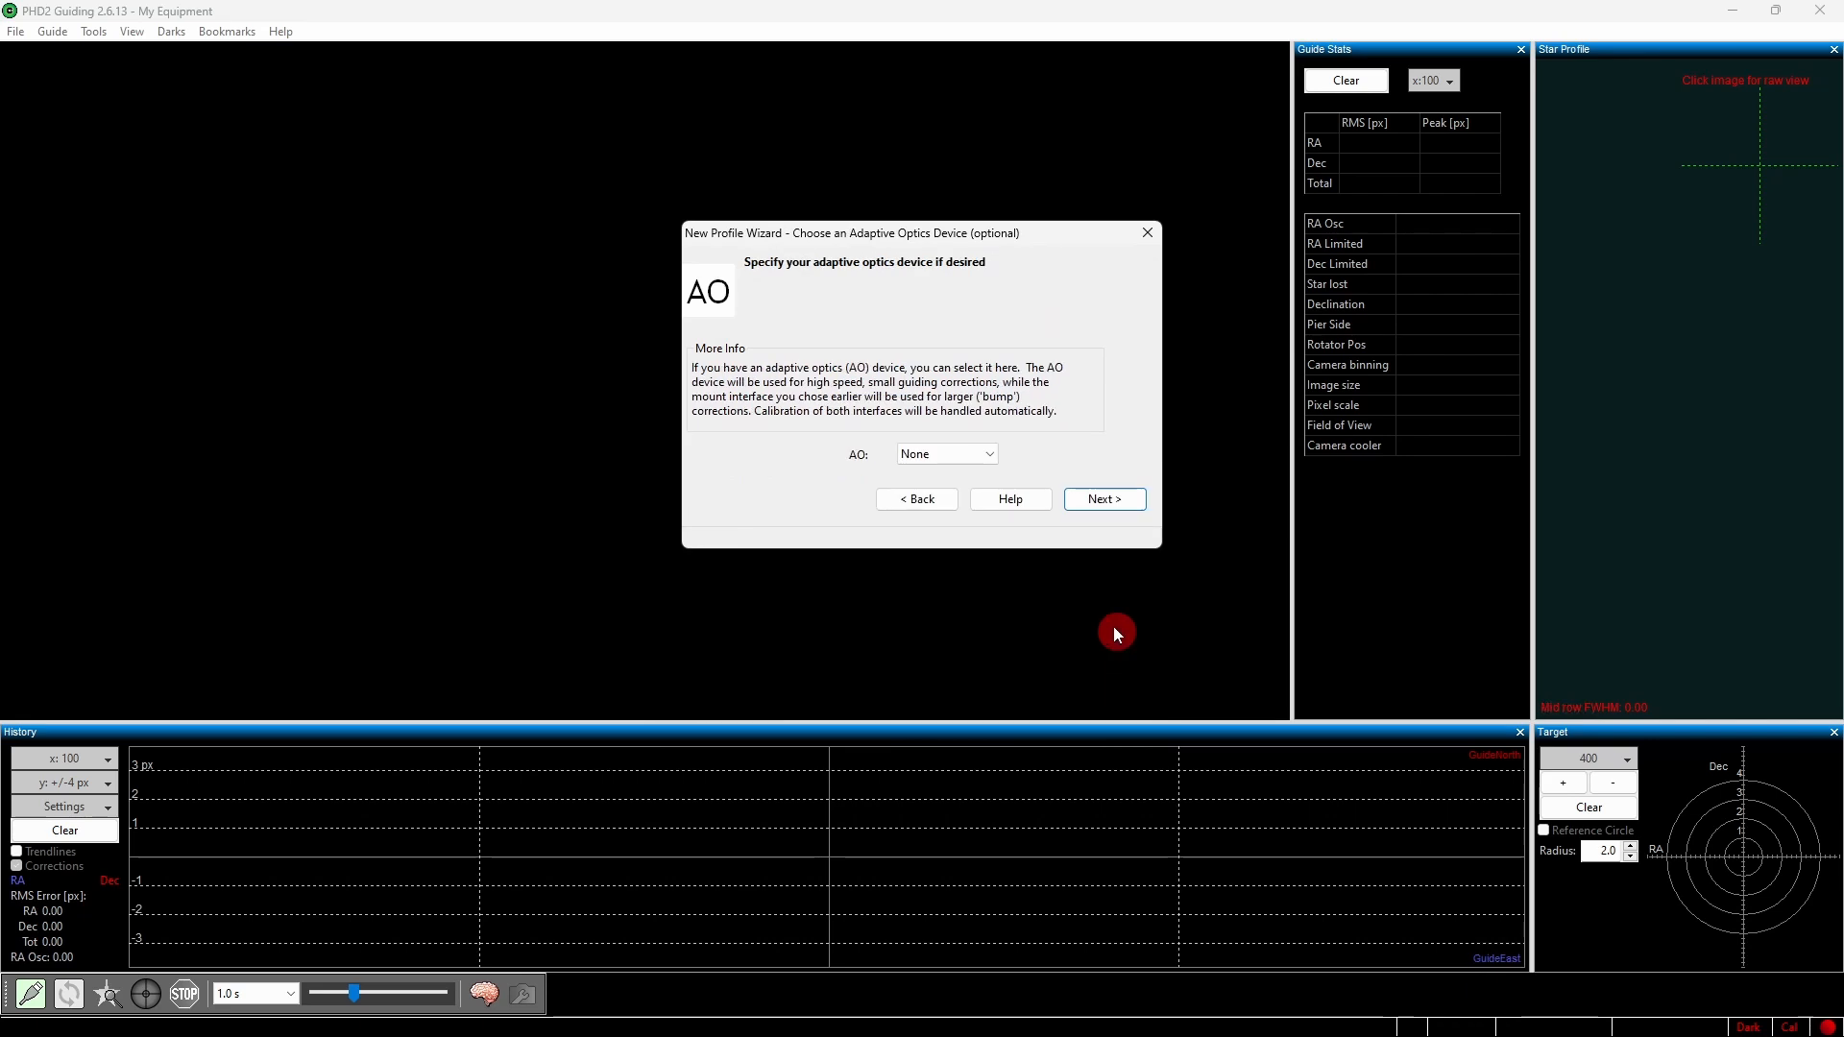
click(1094, 499)
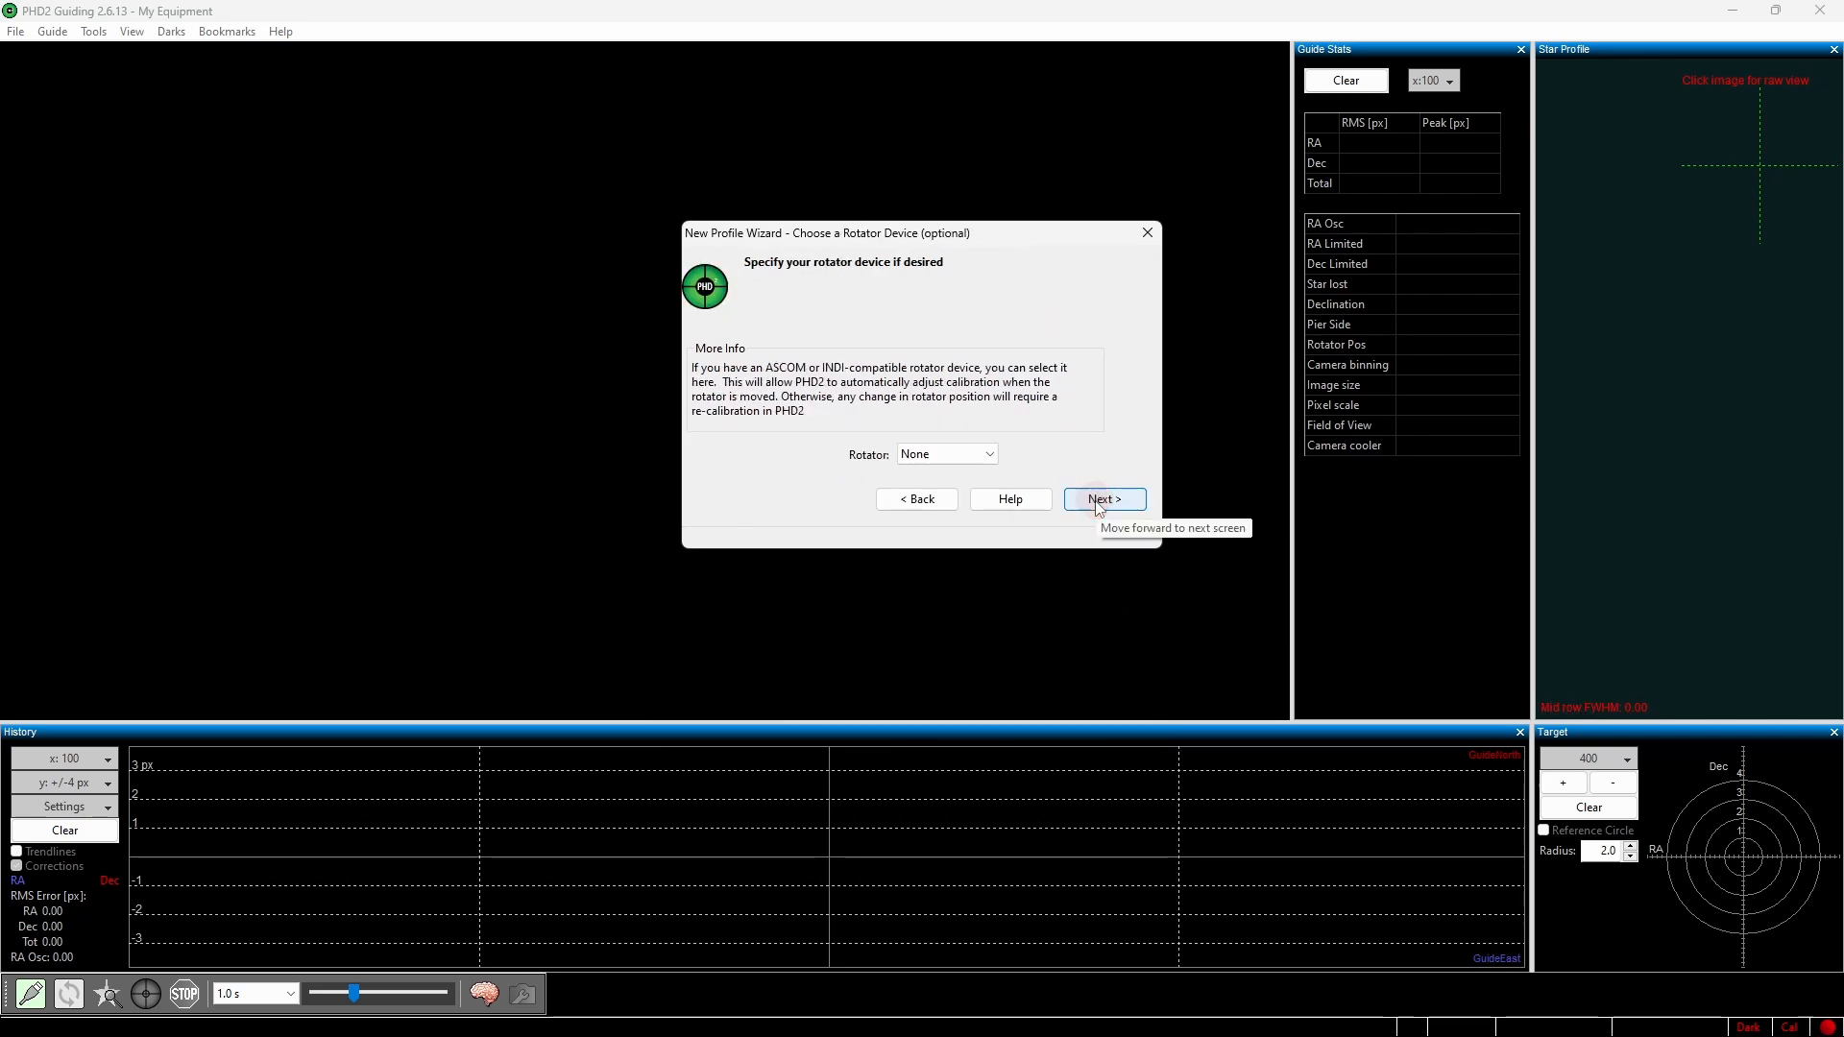
click(1100, 500)
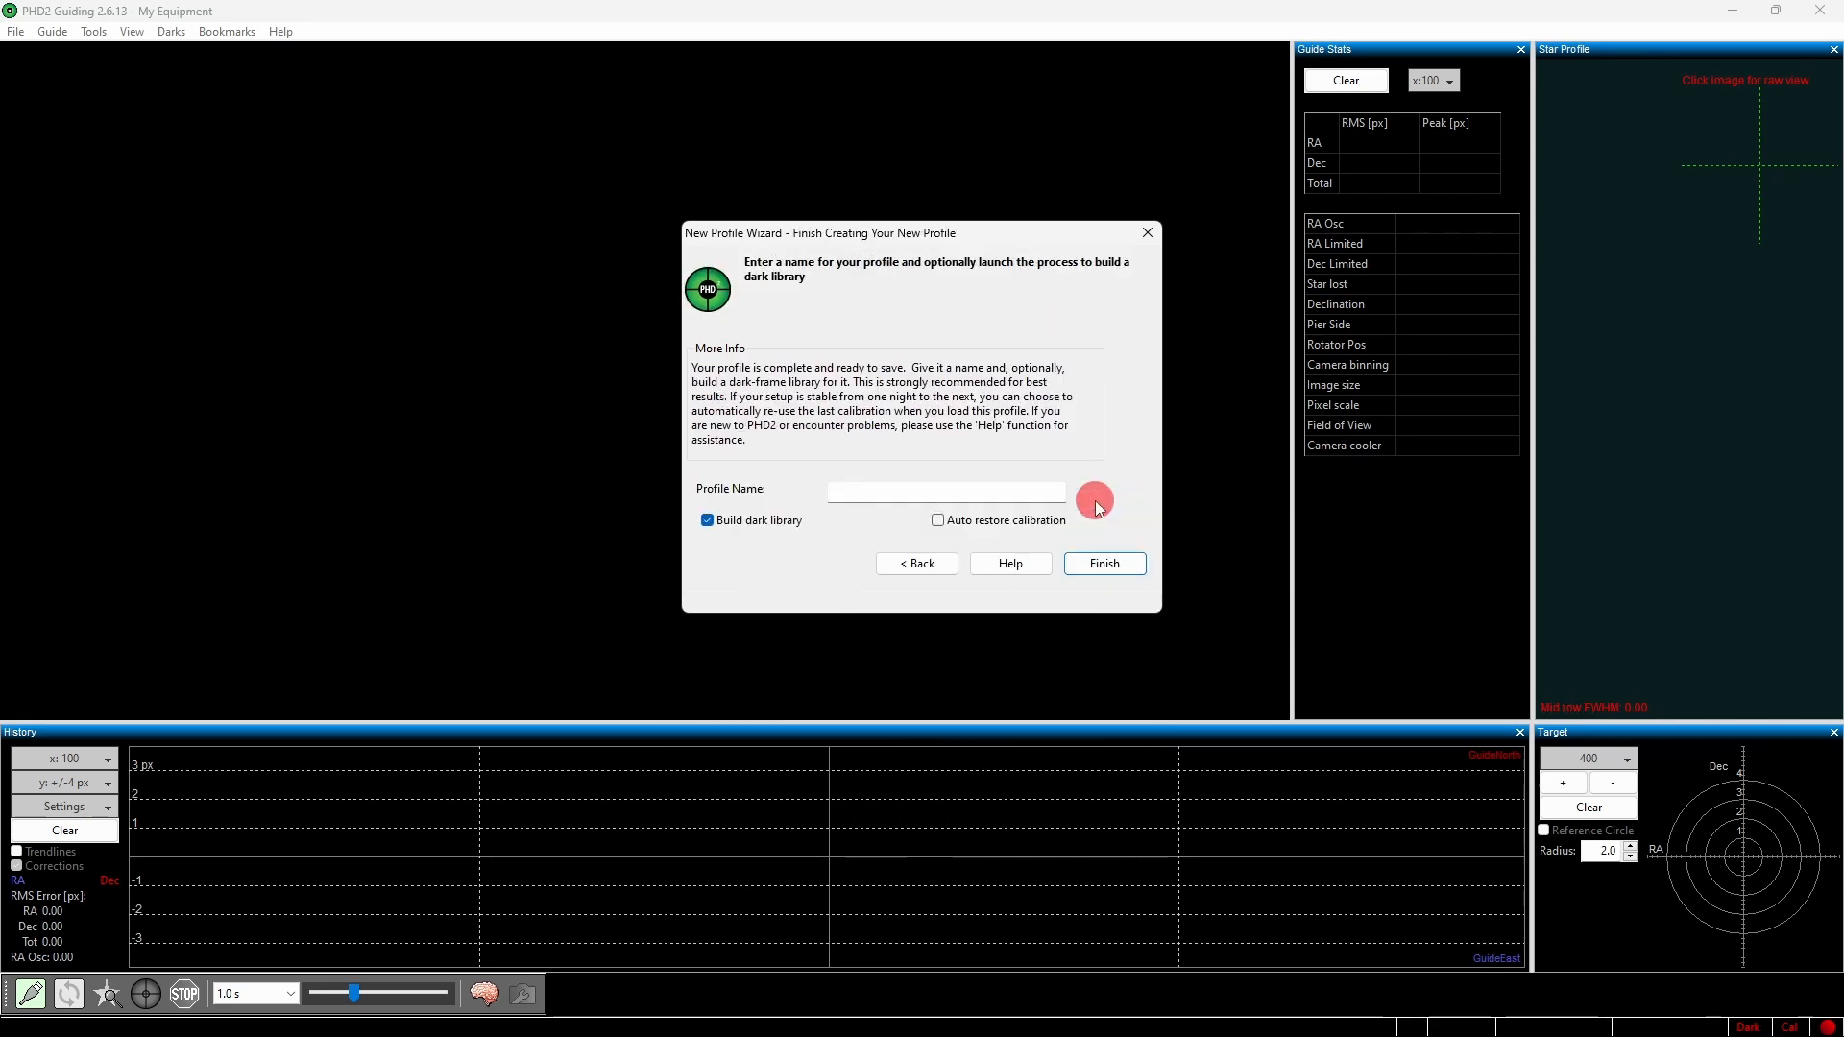
- Name the profile Sim Mode, enable Auto restore calibration and finish the wizard with Build dark library enabled
click(946, 485)
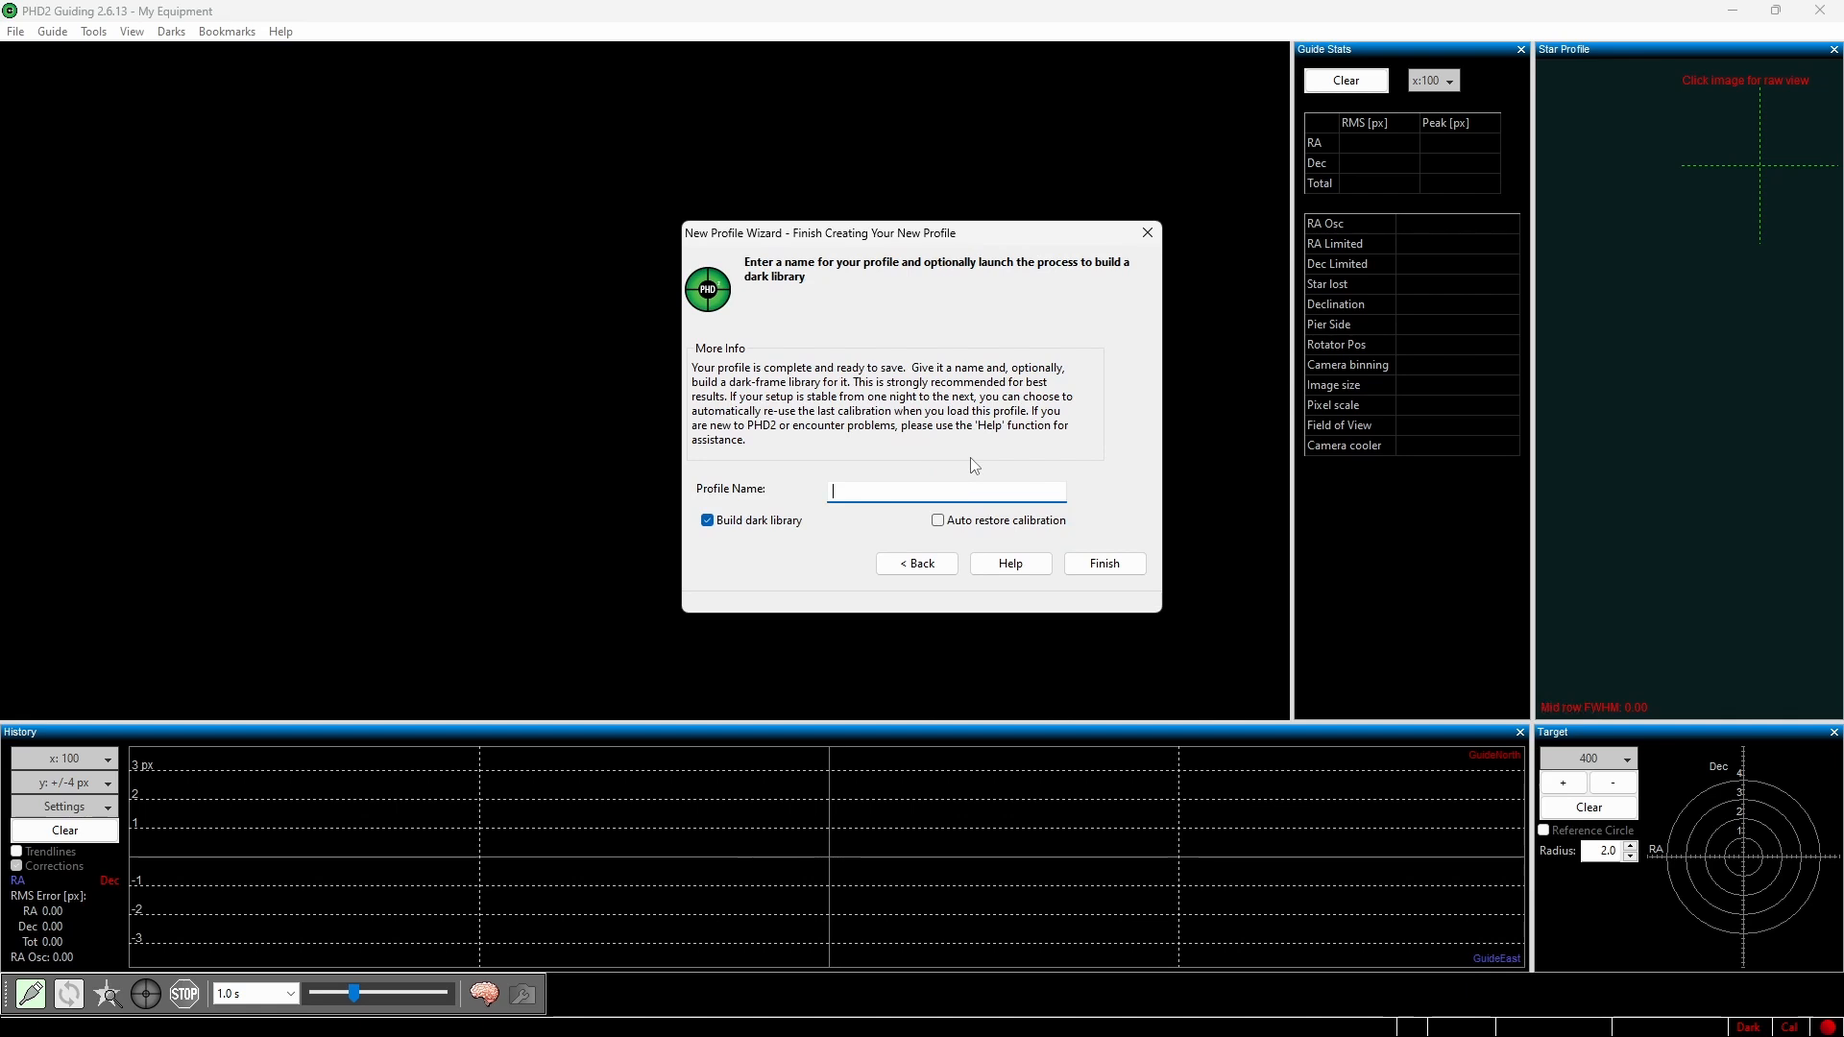
text(Sim Mode)
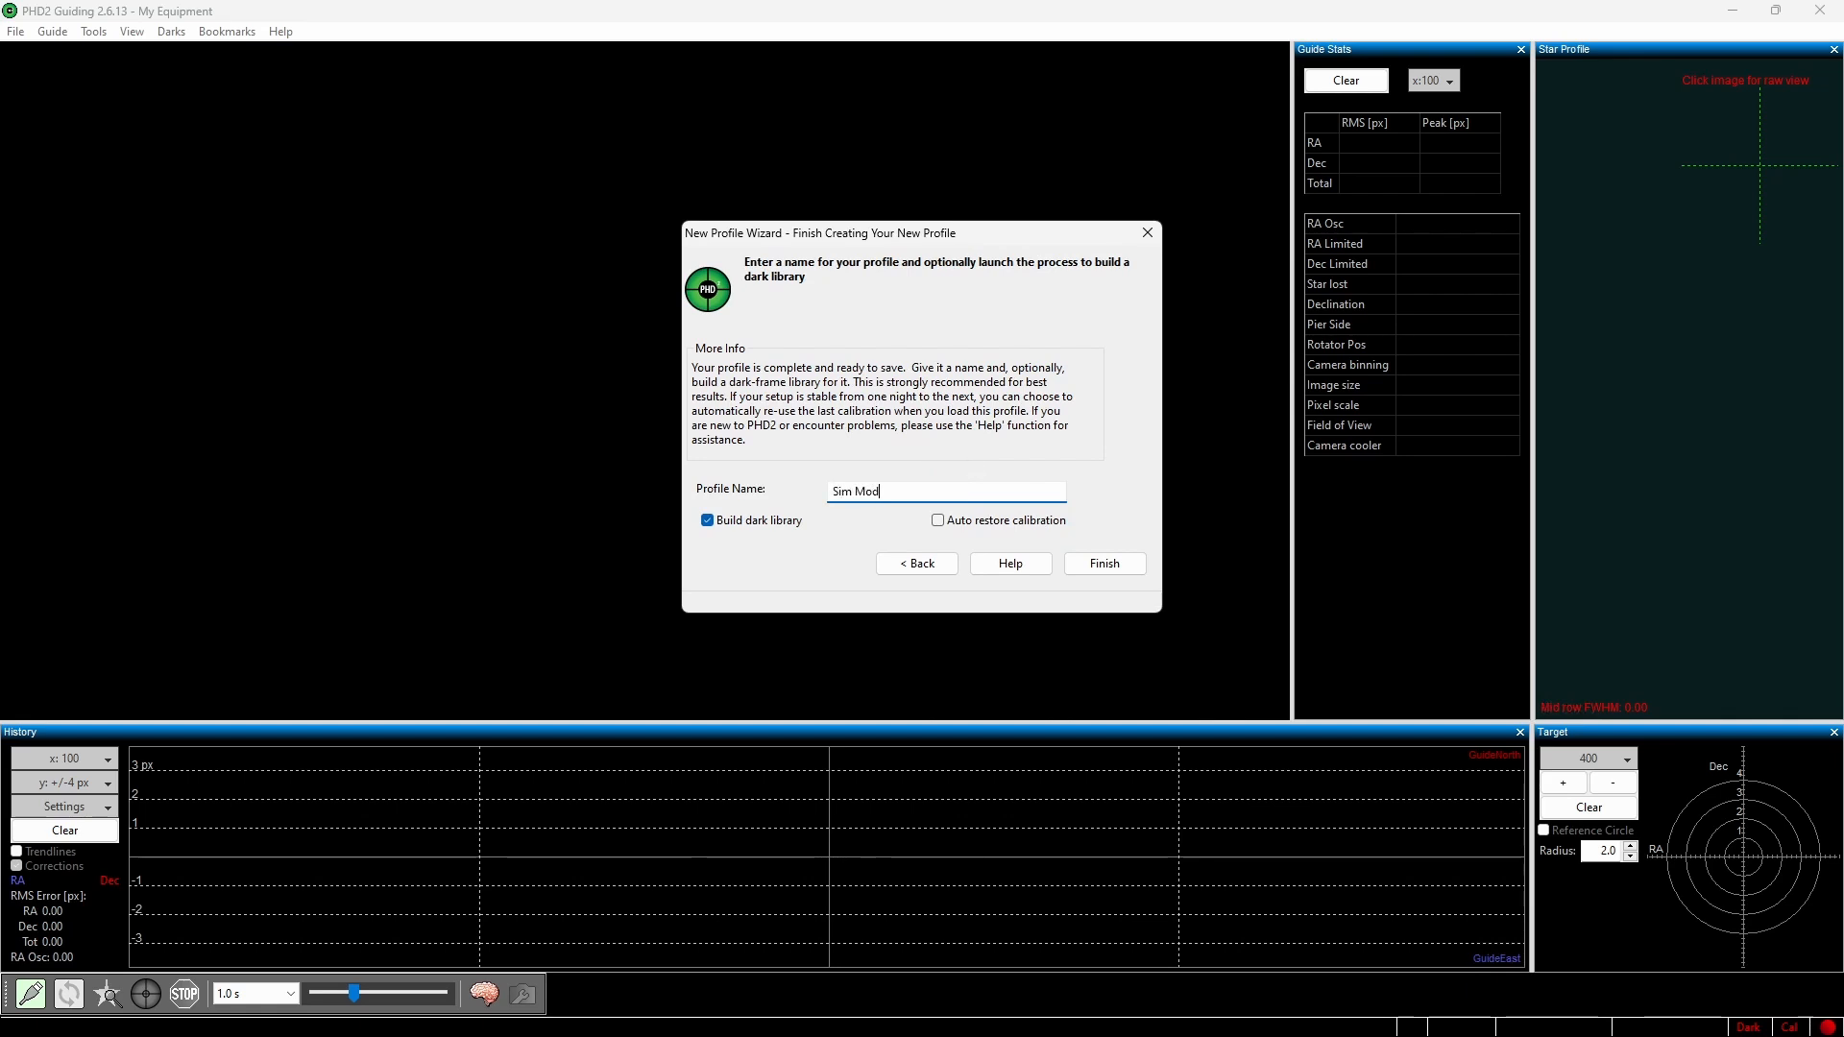
click(939, 521)
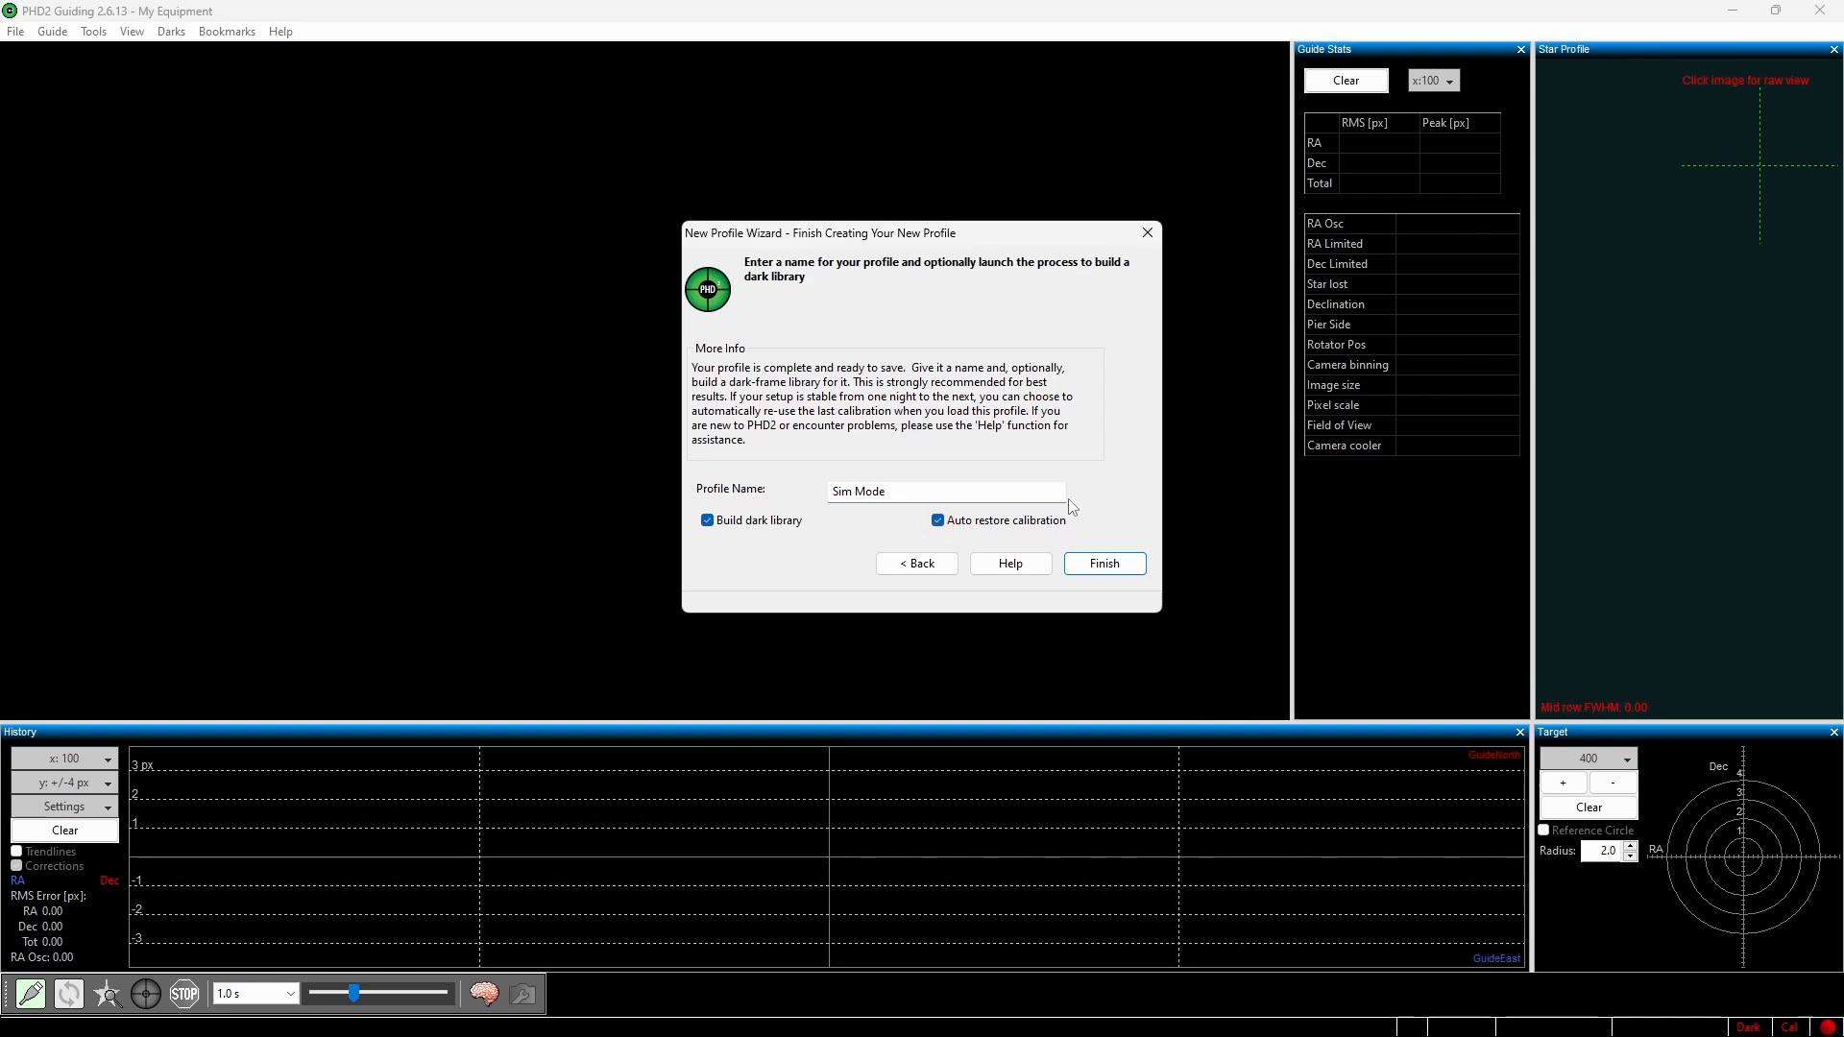
click(1096, 561)
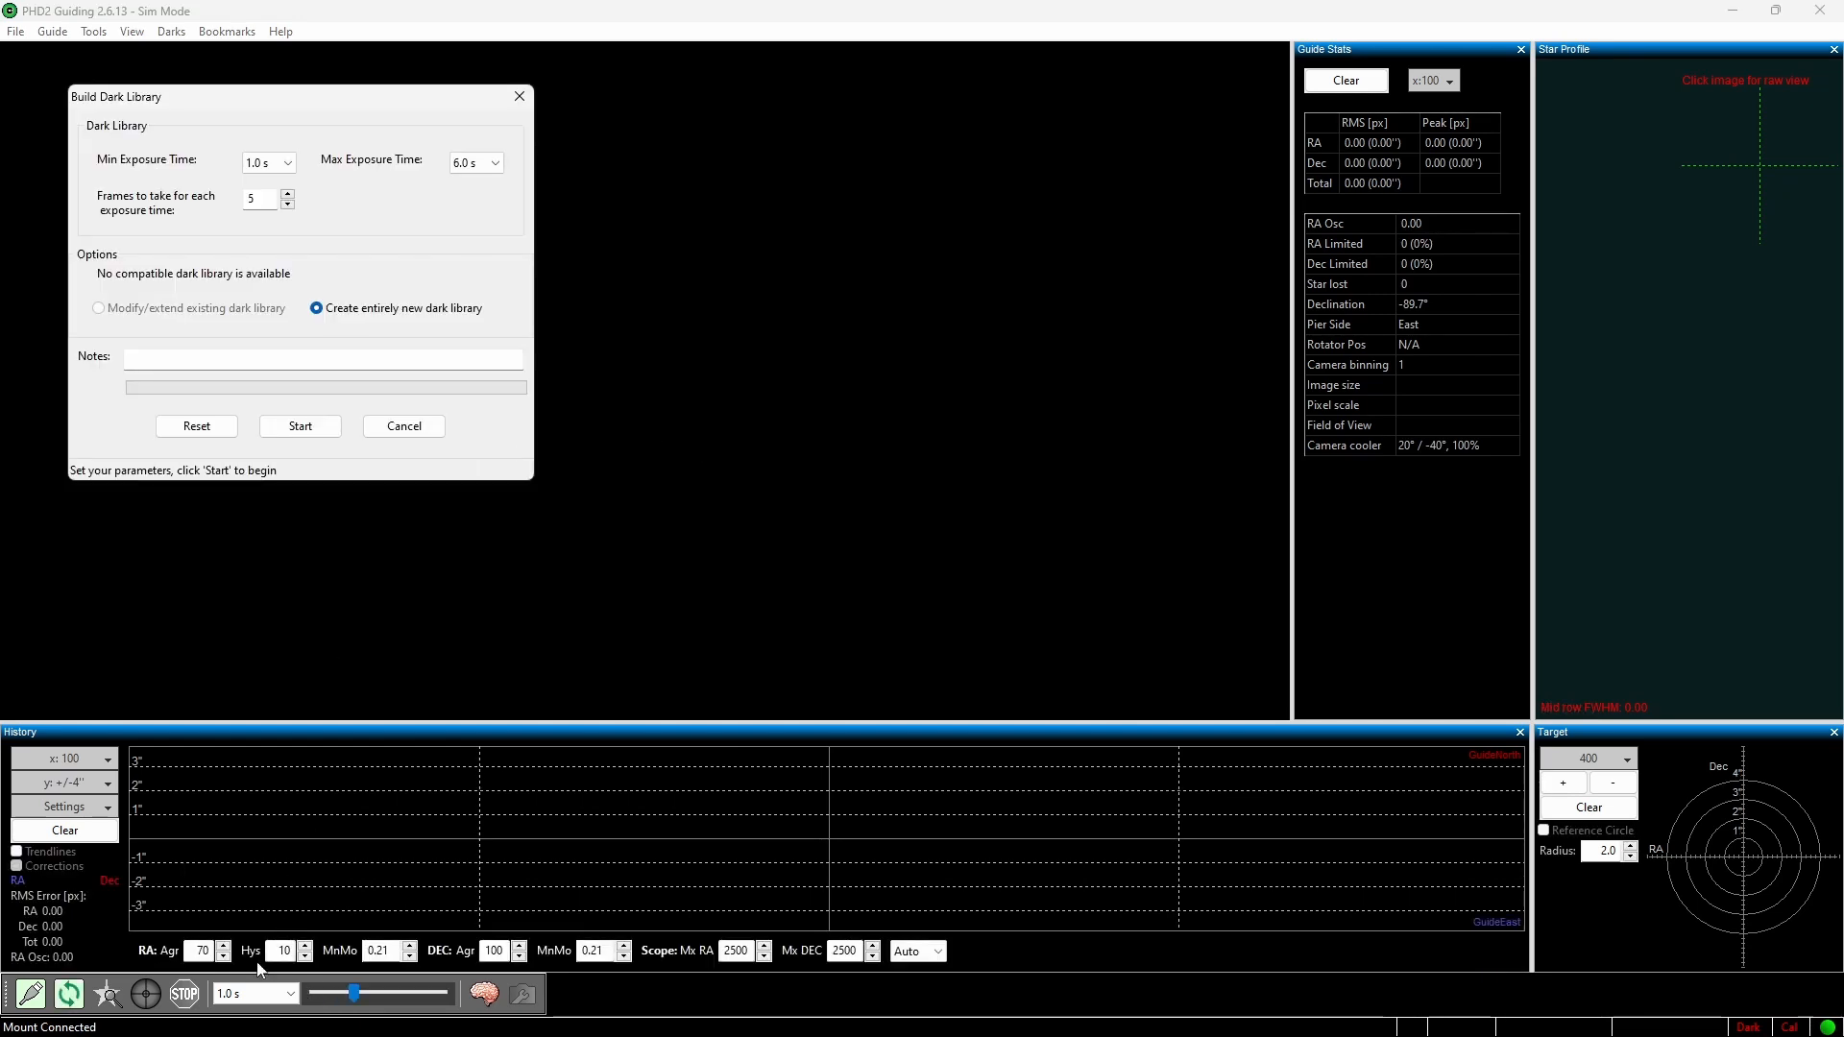
- Switch to Sky Simulator and set the image source's plotted info to No stars (Cover telescope)
click(371, 1015)
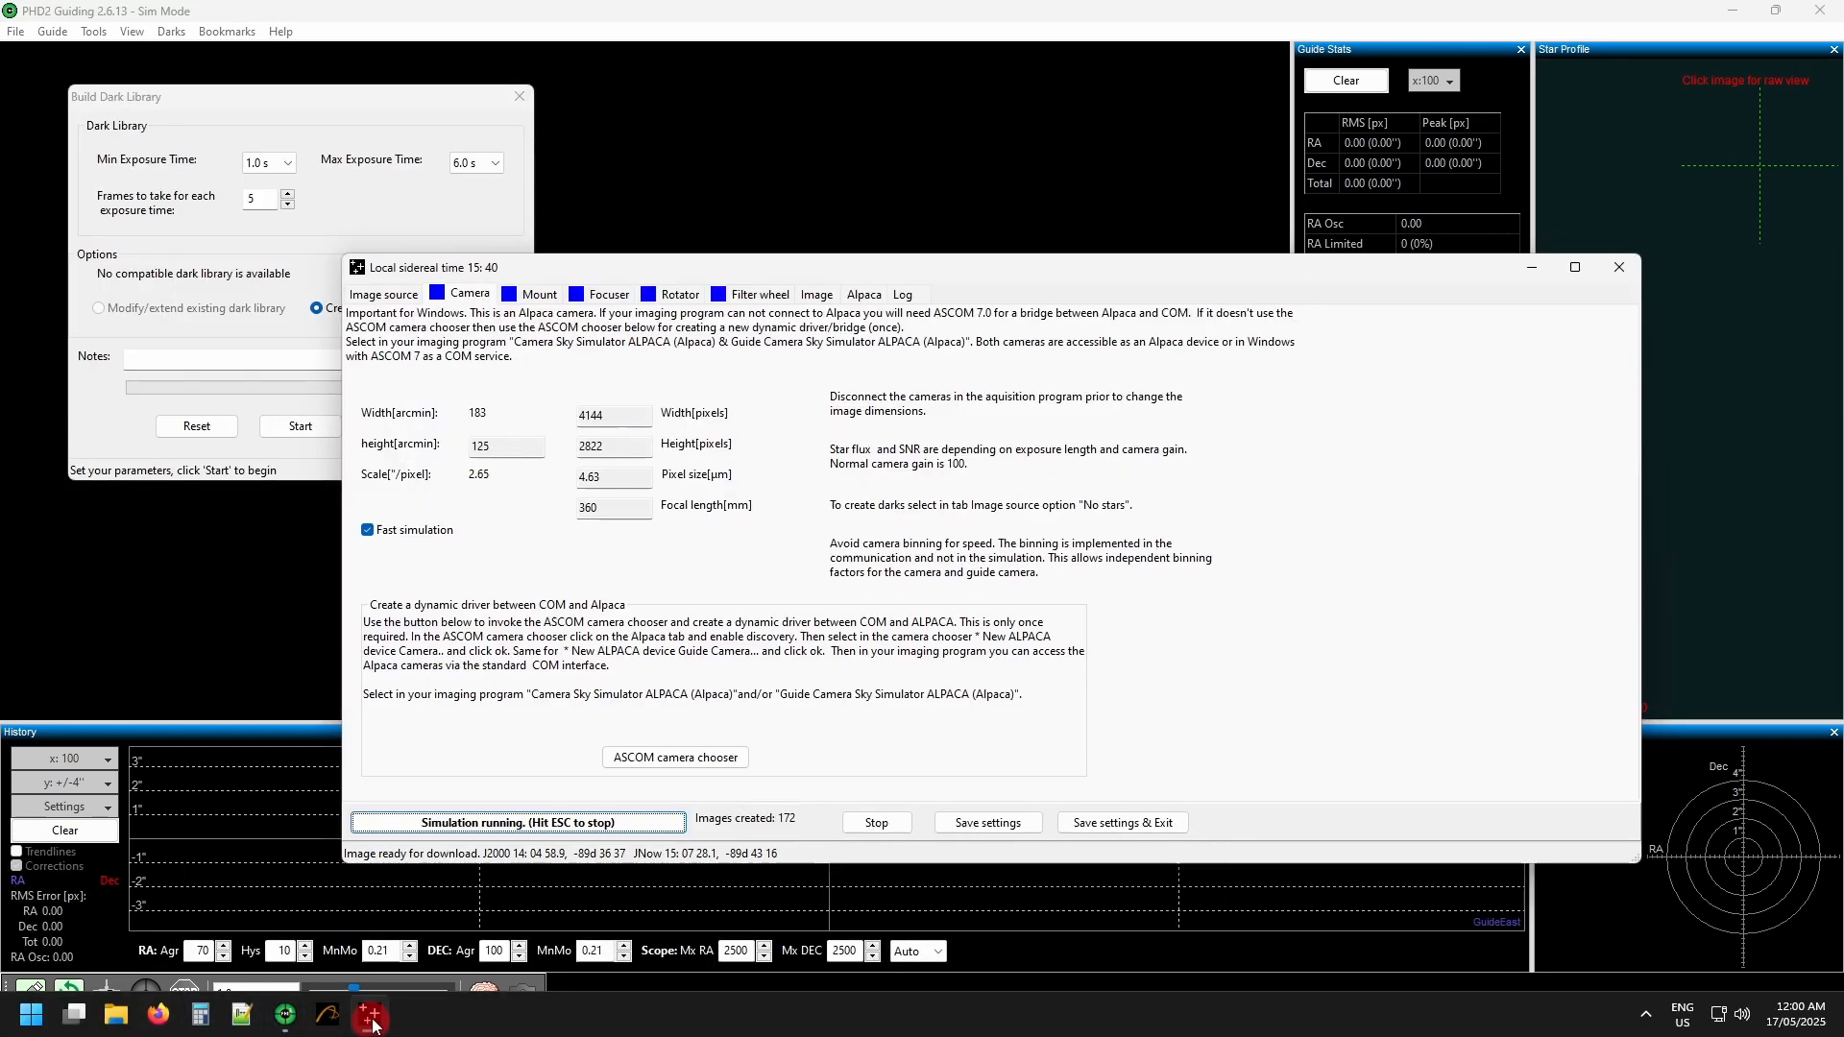
click(387, 293)
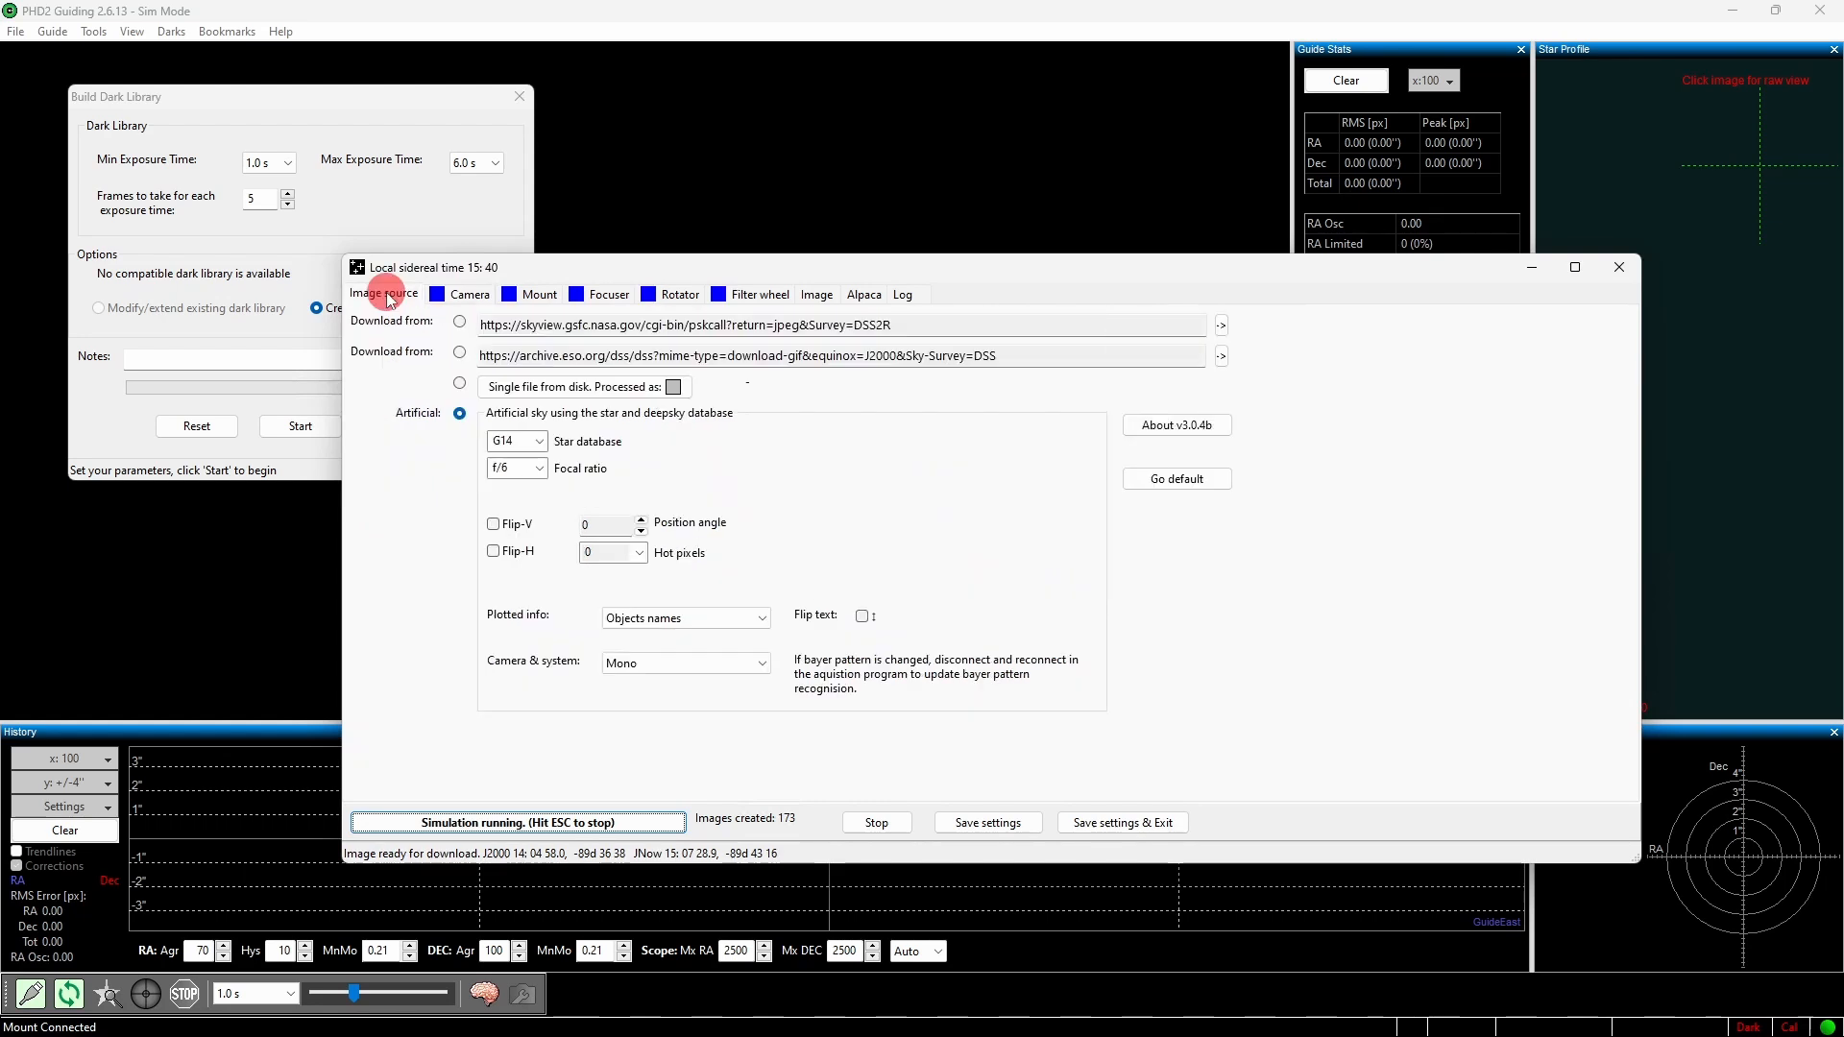
click(762, 619)
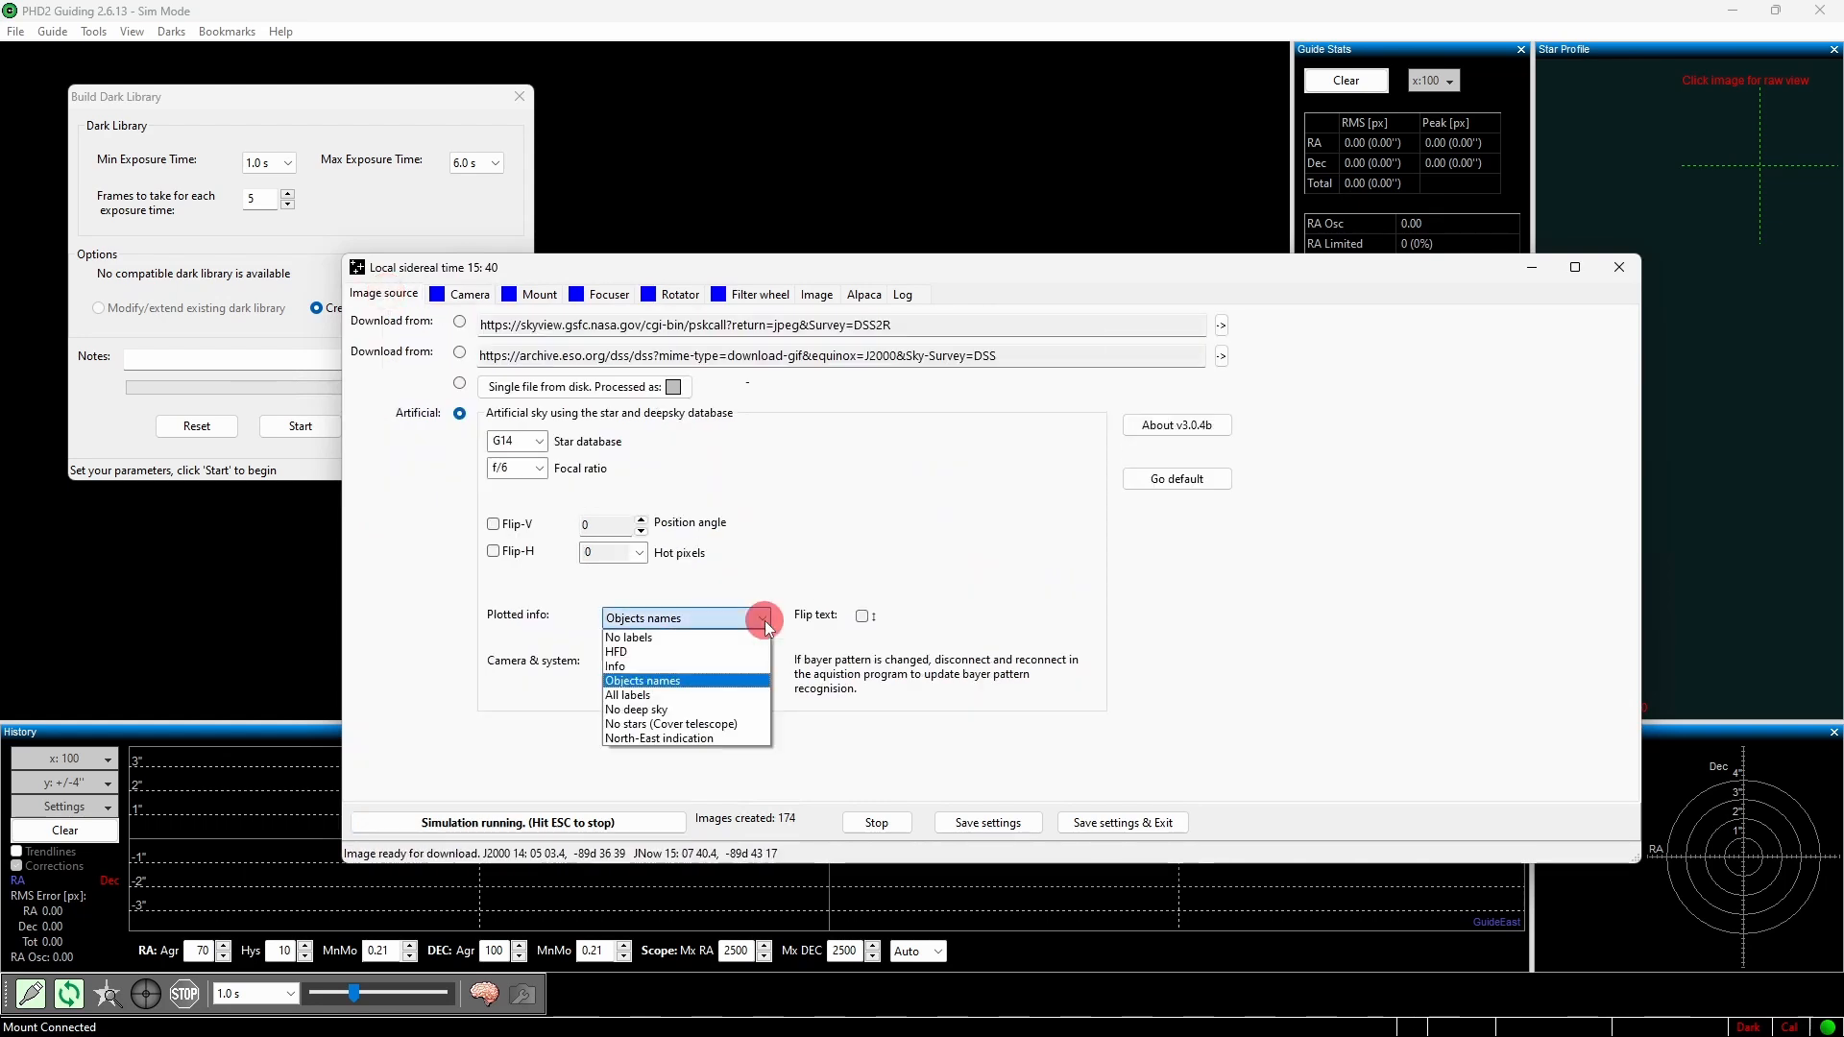
click(692, 724)
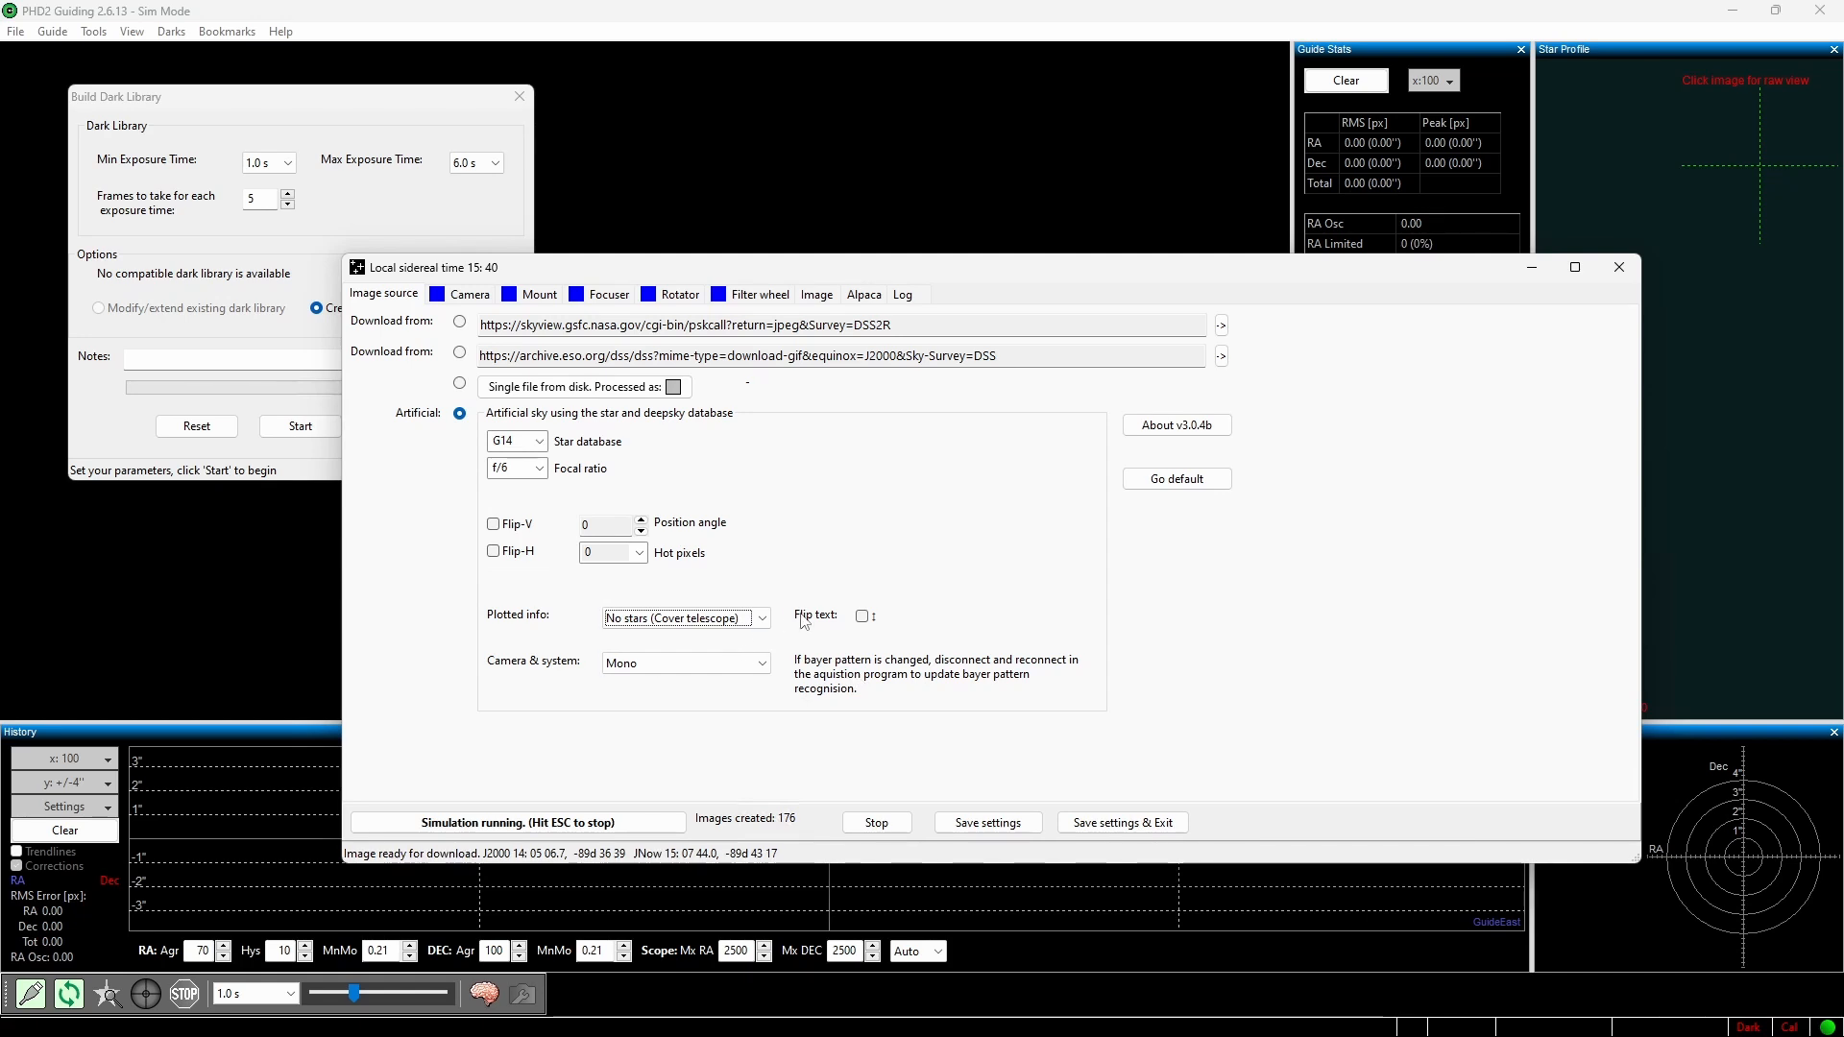
- Build a new dark library in PHD2 with the maximum exposure time set to 3.0 s, confirming the covered guide scope
click(367, 107)
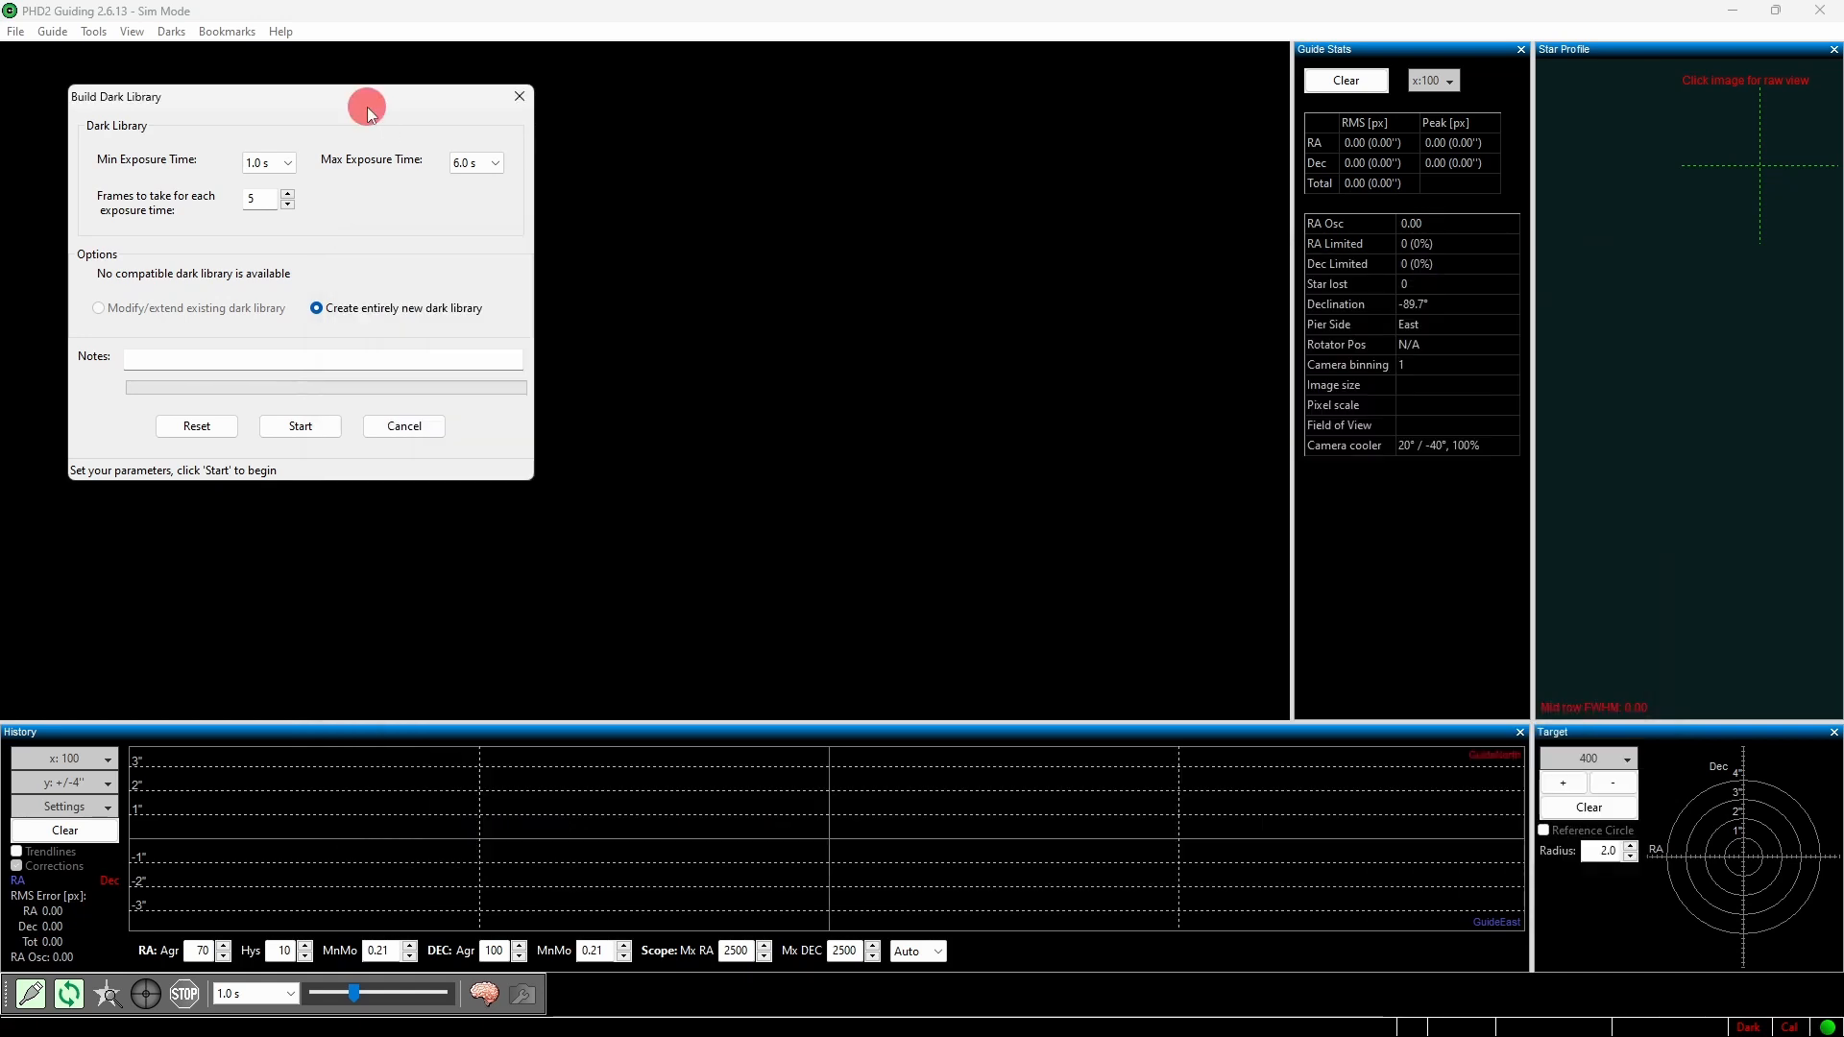
click(473, 165)
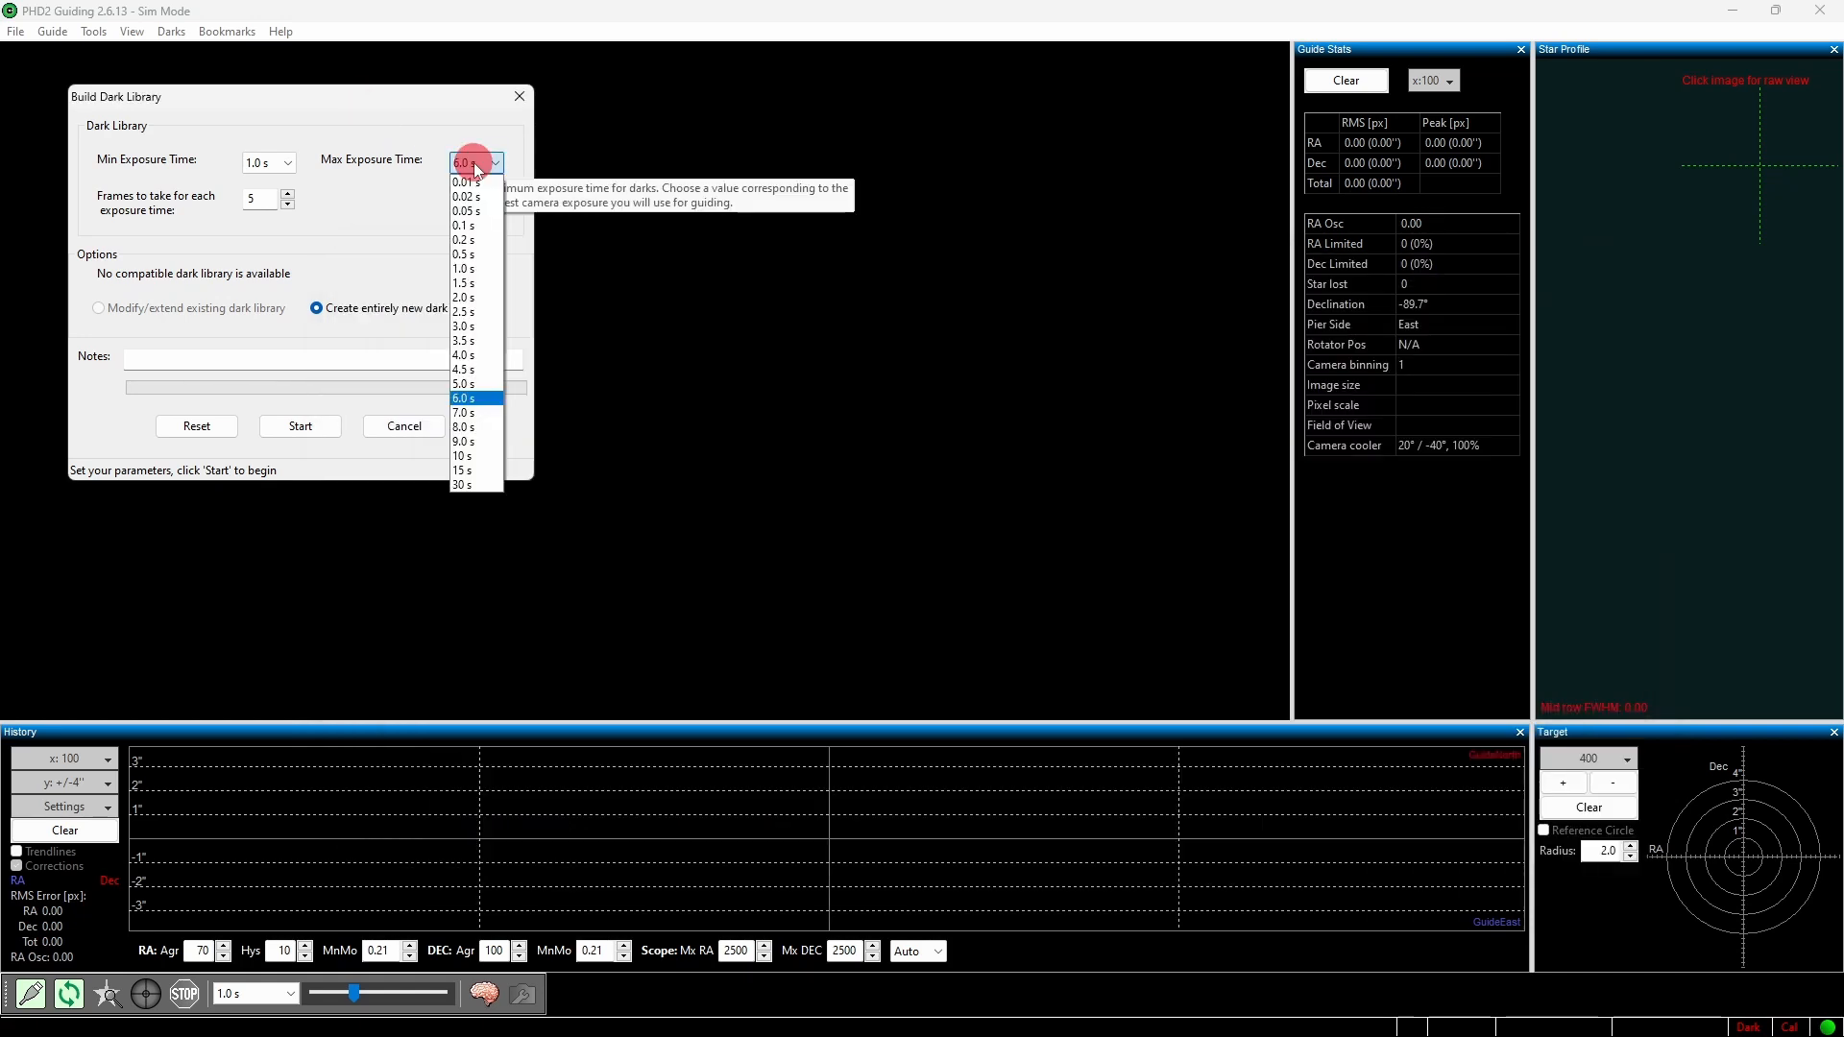
click(474, 327)
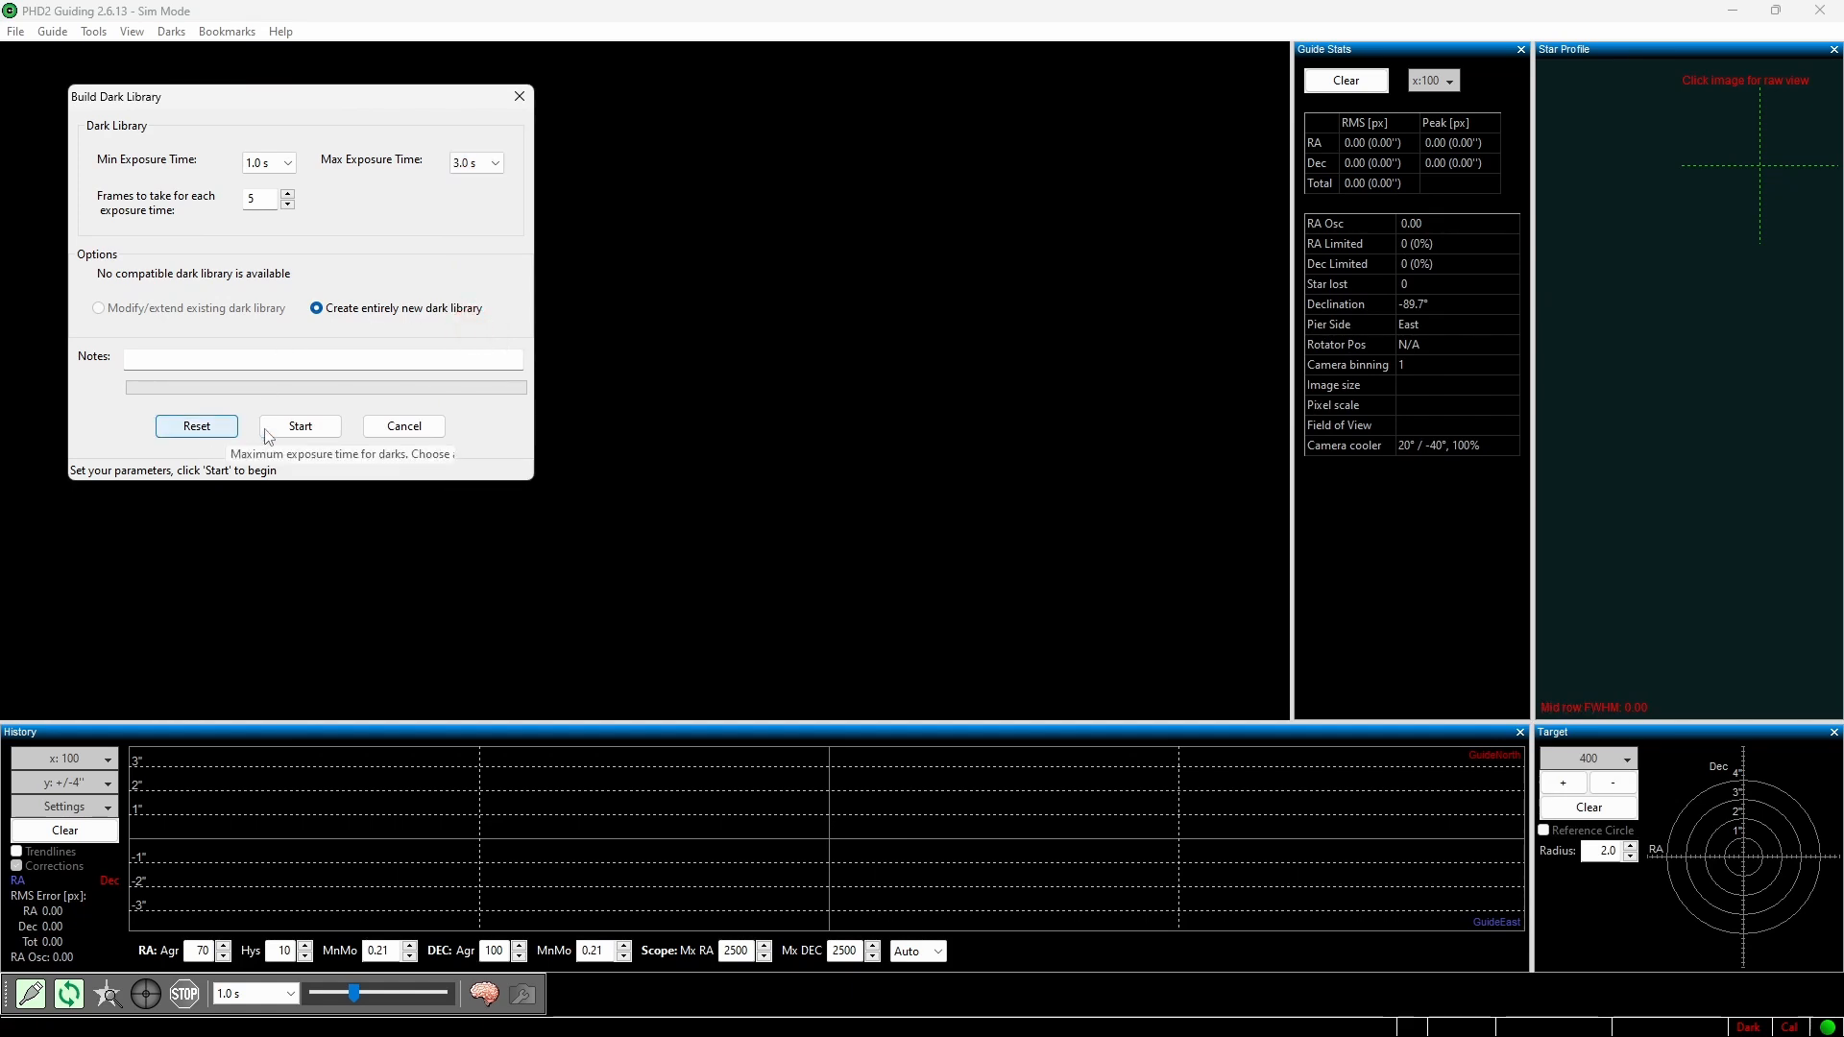
click(301, 426)
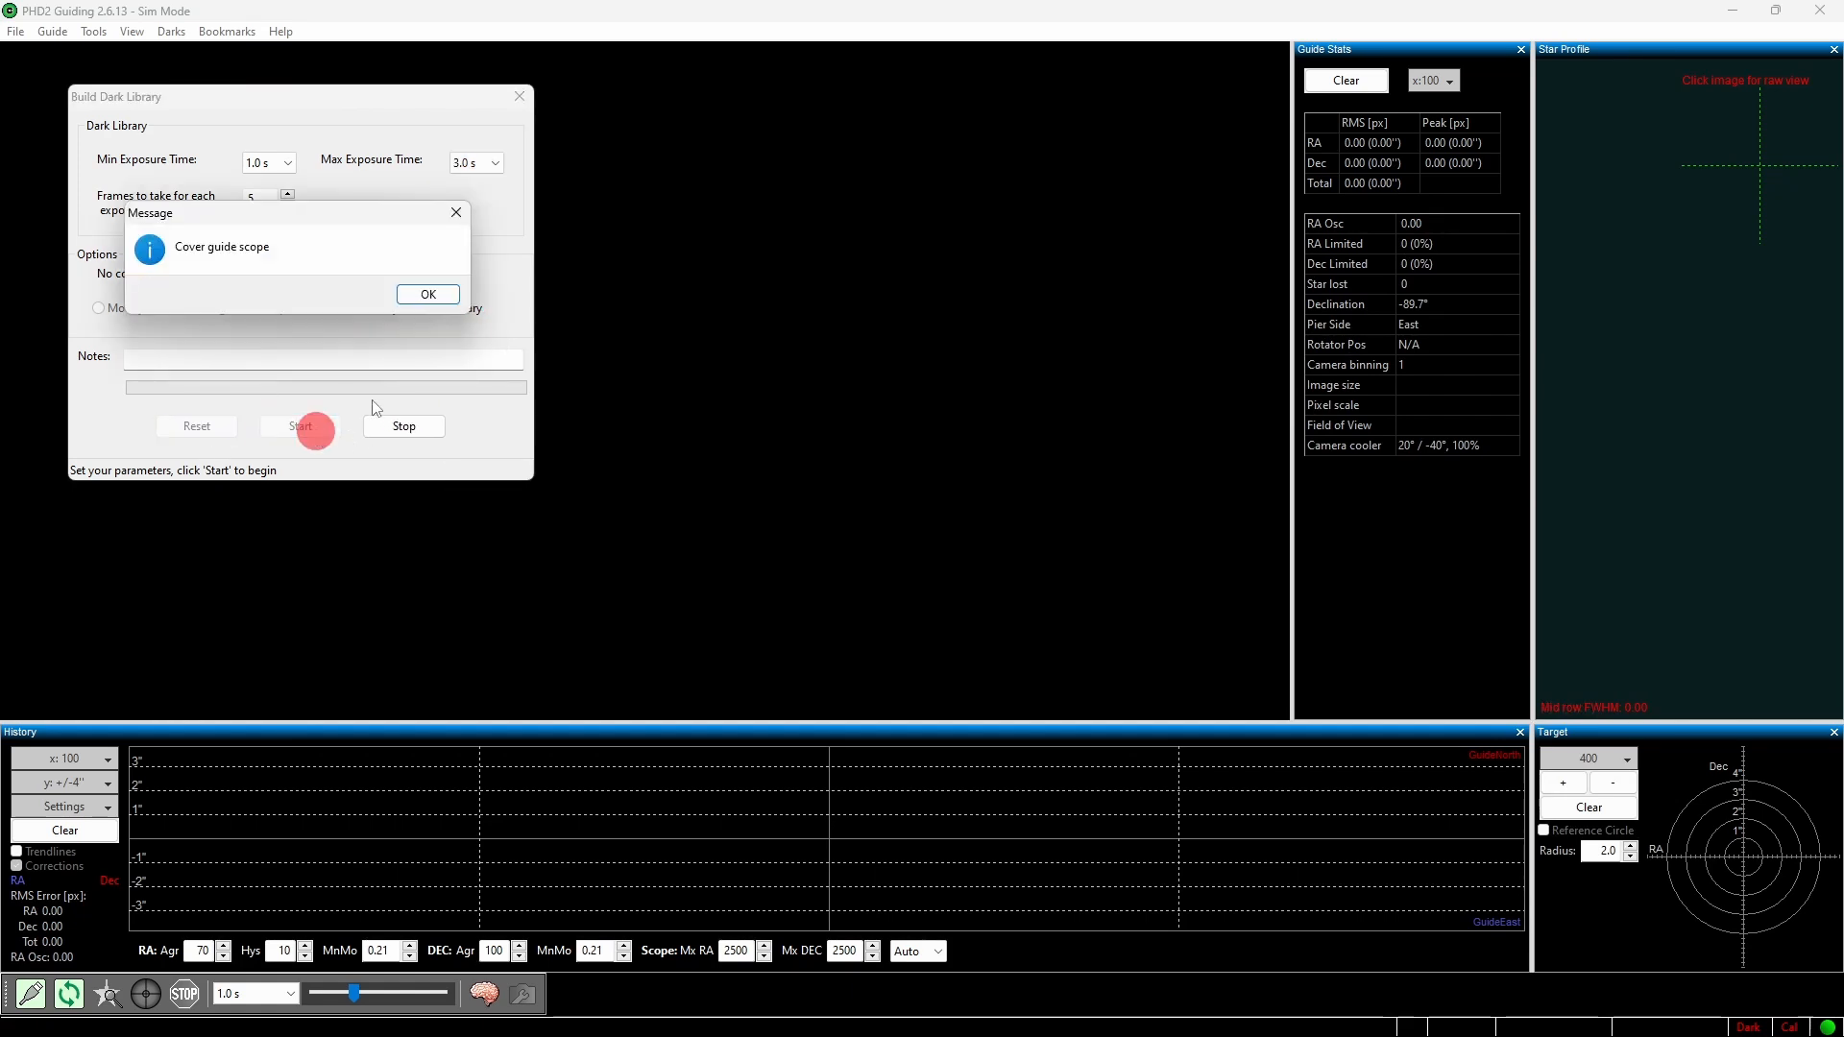
click(428, 294)
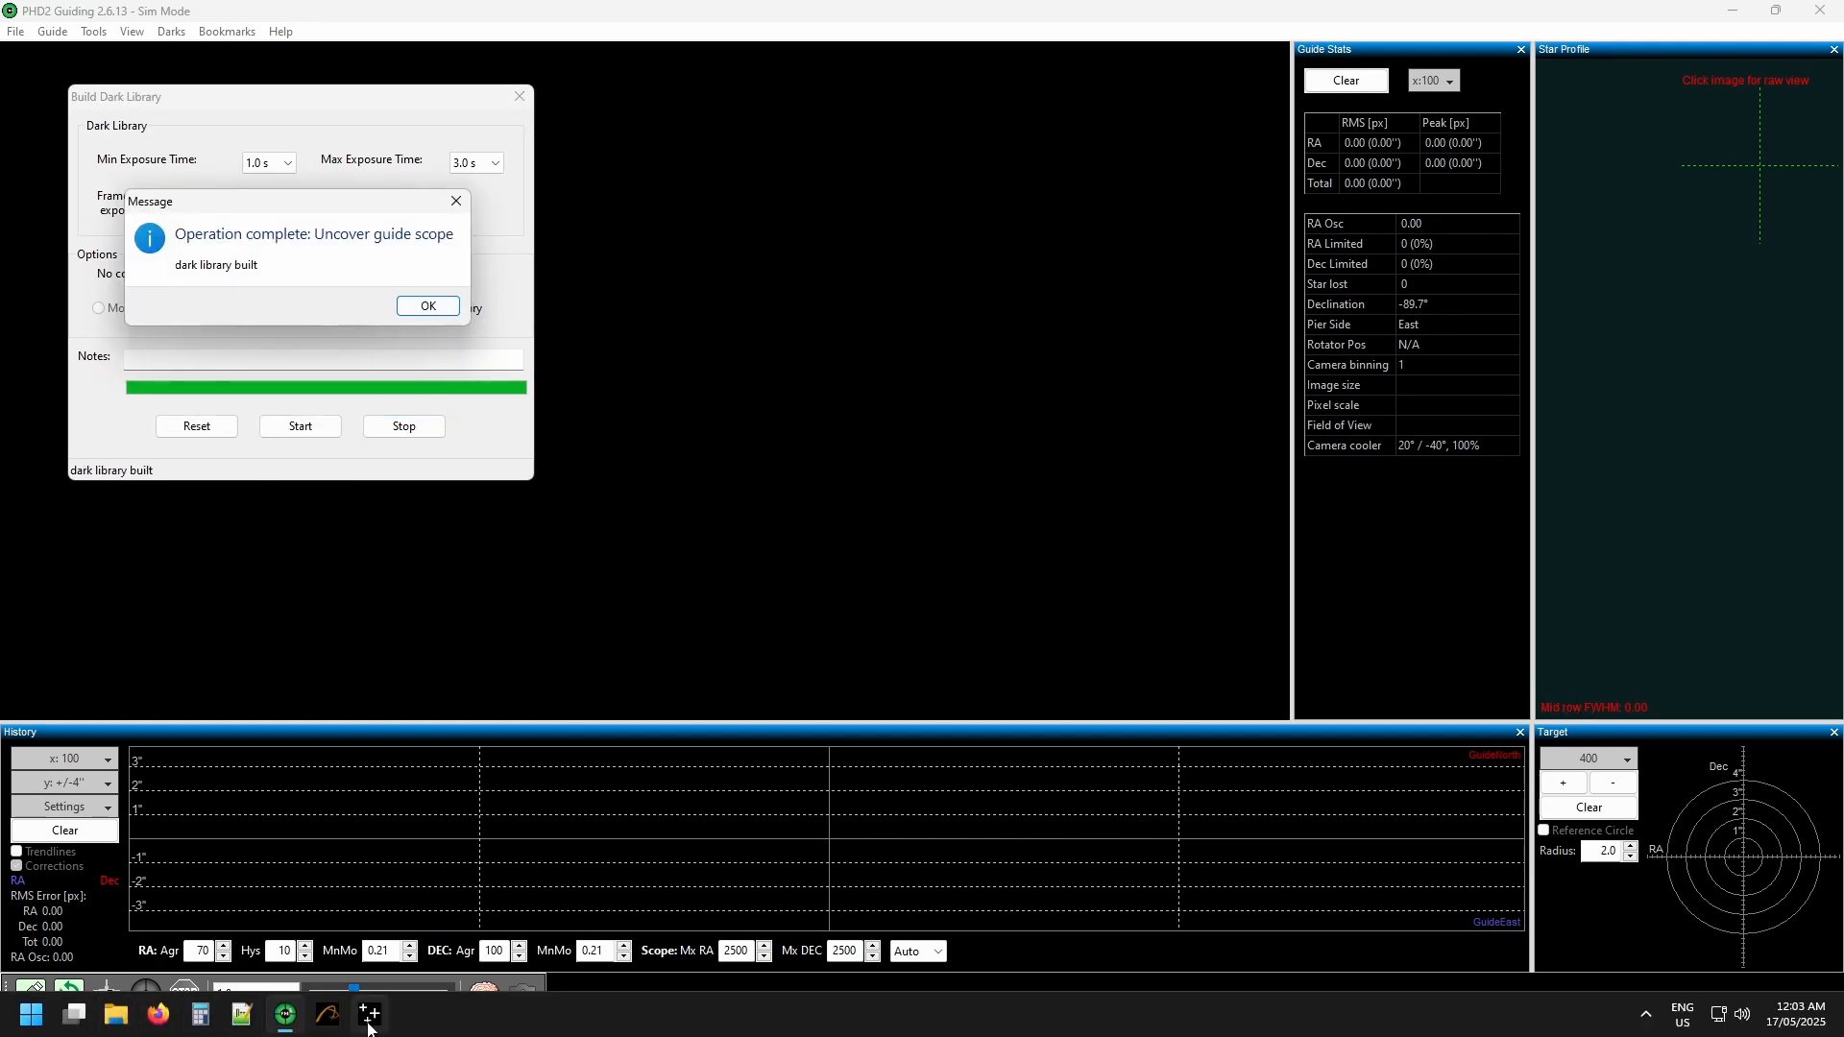
- Set Sky Simulator's plotted info to No deep sky to uncover the scope, and close the dark library completion message in PHD2
click(369, 1015)
click(758, 618)
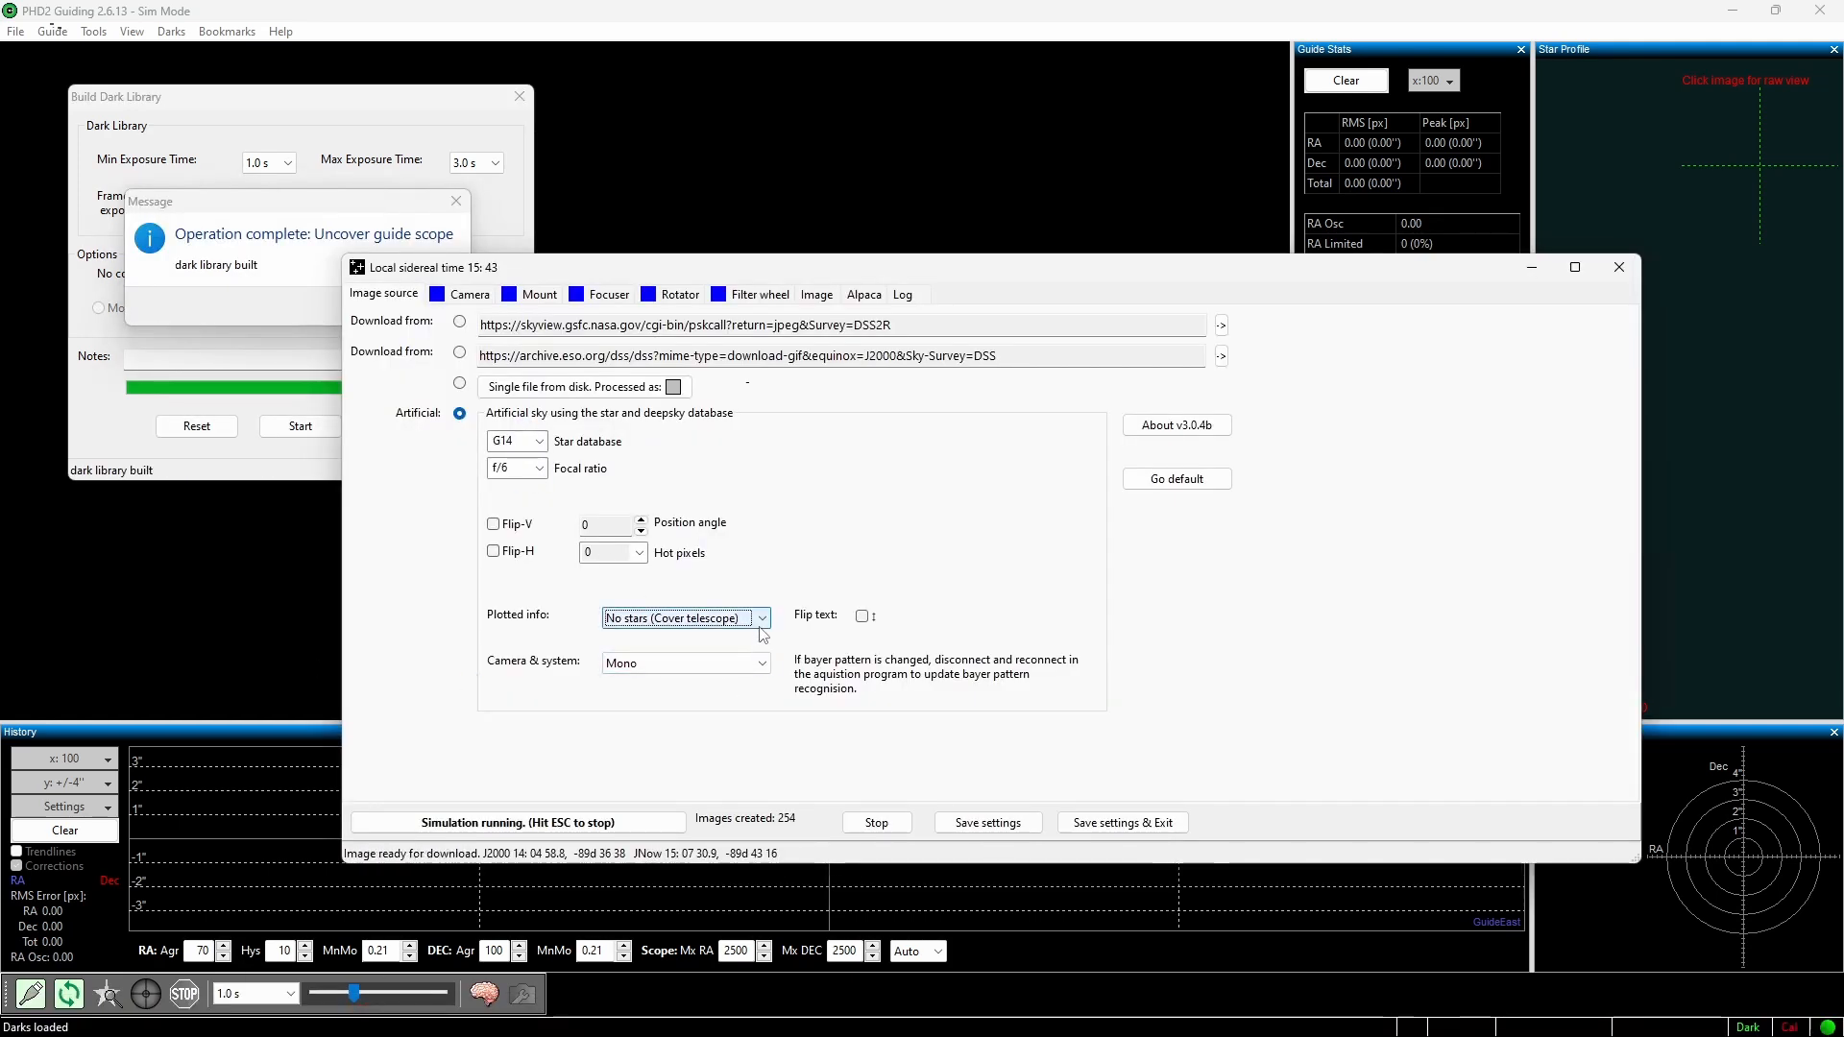
click(661, 708)
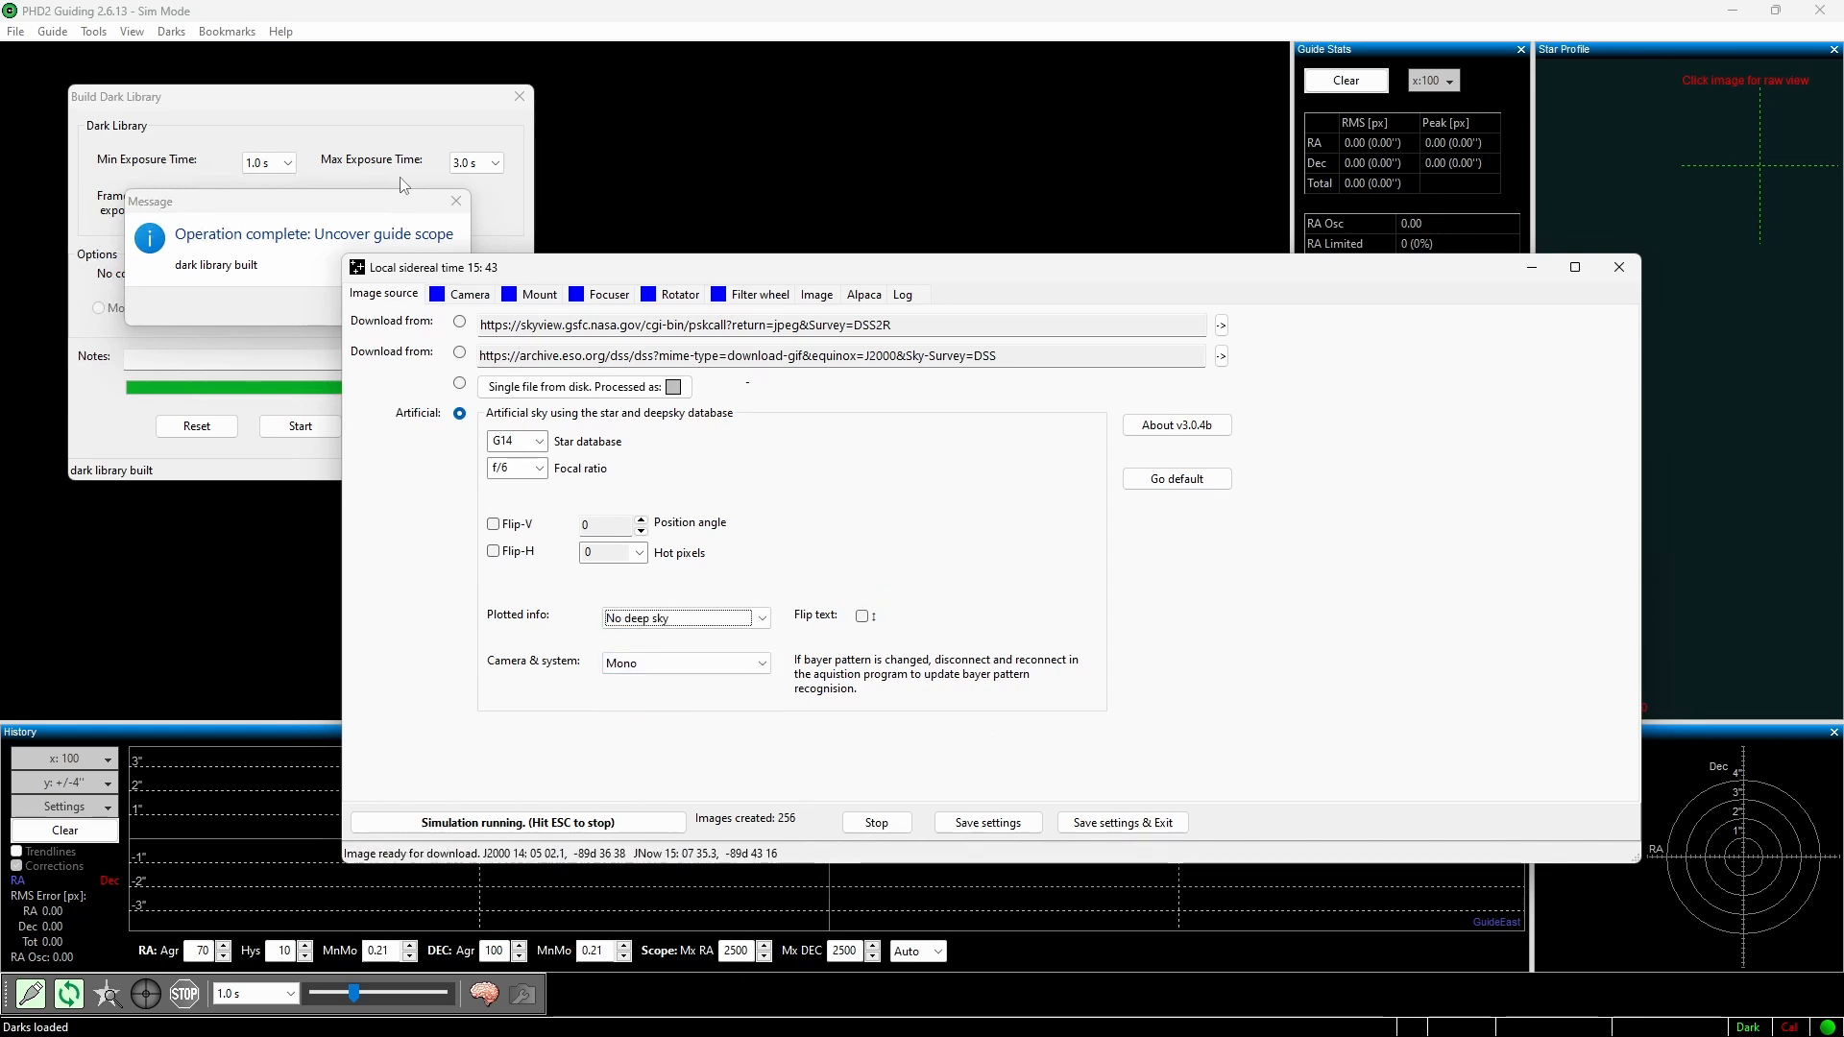
click(301, 200)
click(449, 308)
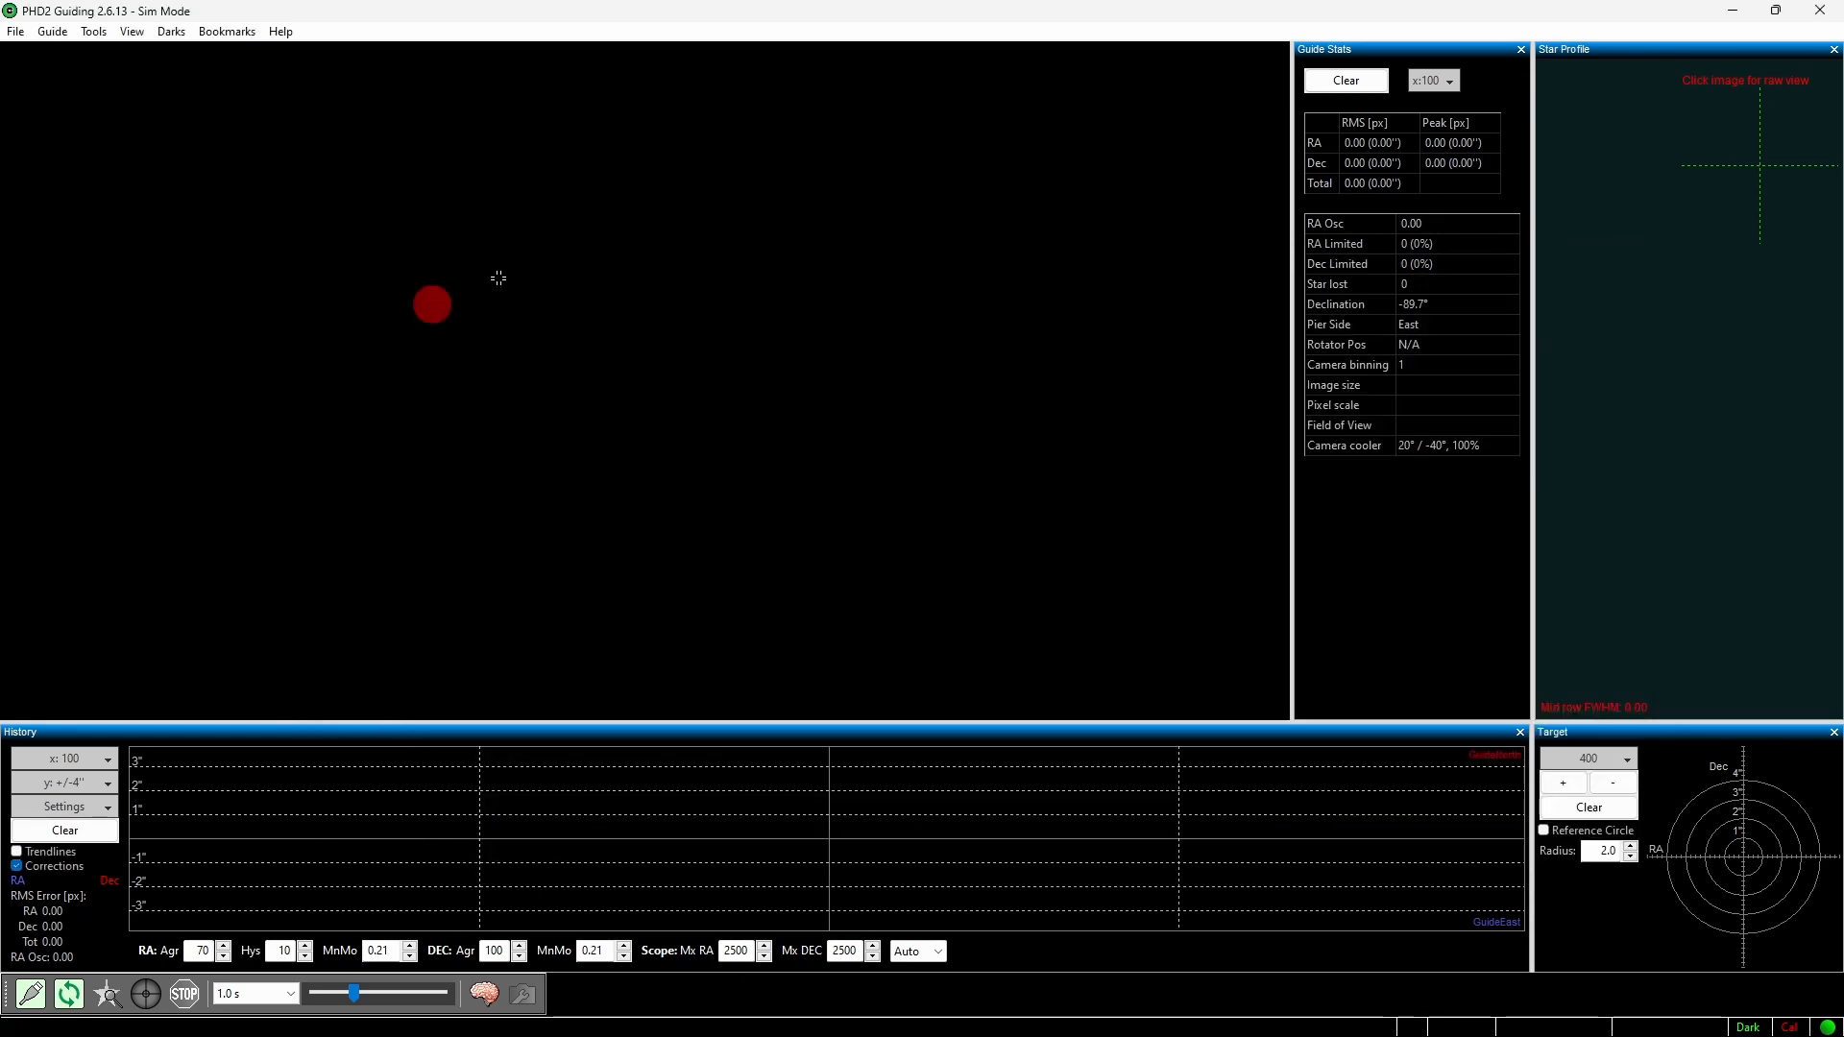
- Set the guide exposure to 3.0 s, start looping, auto-select a guide star and brighten the image display
click(292, 1003)
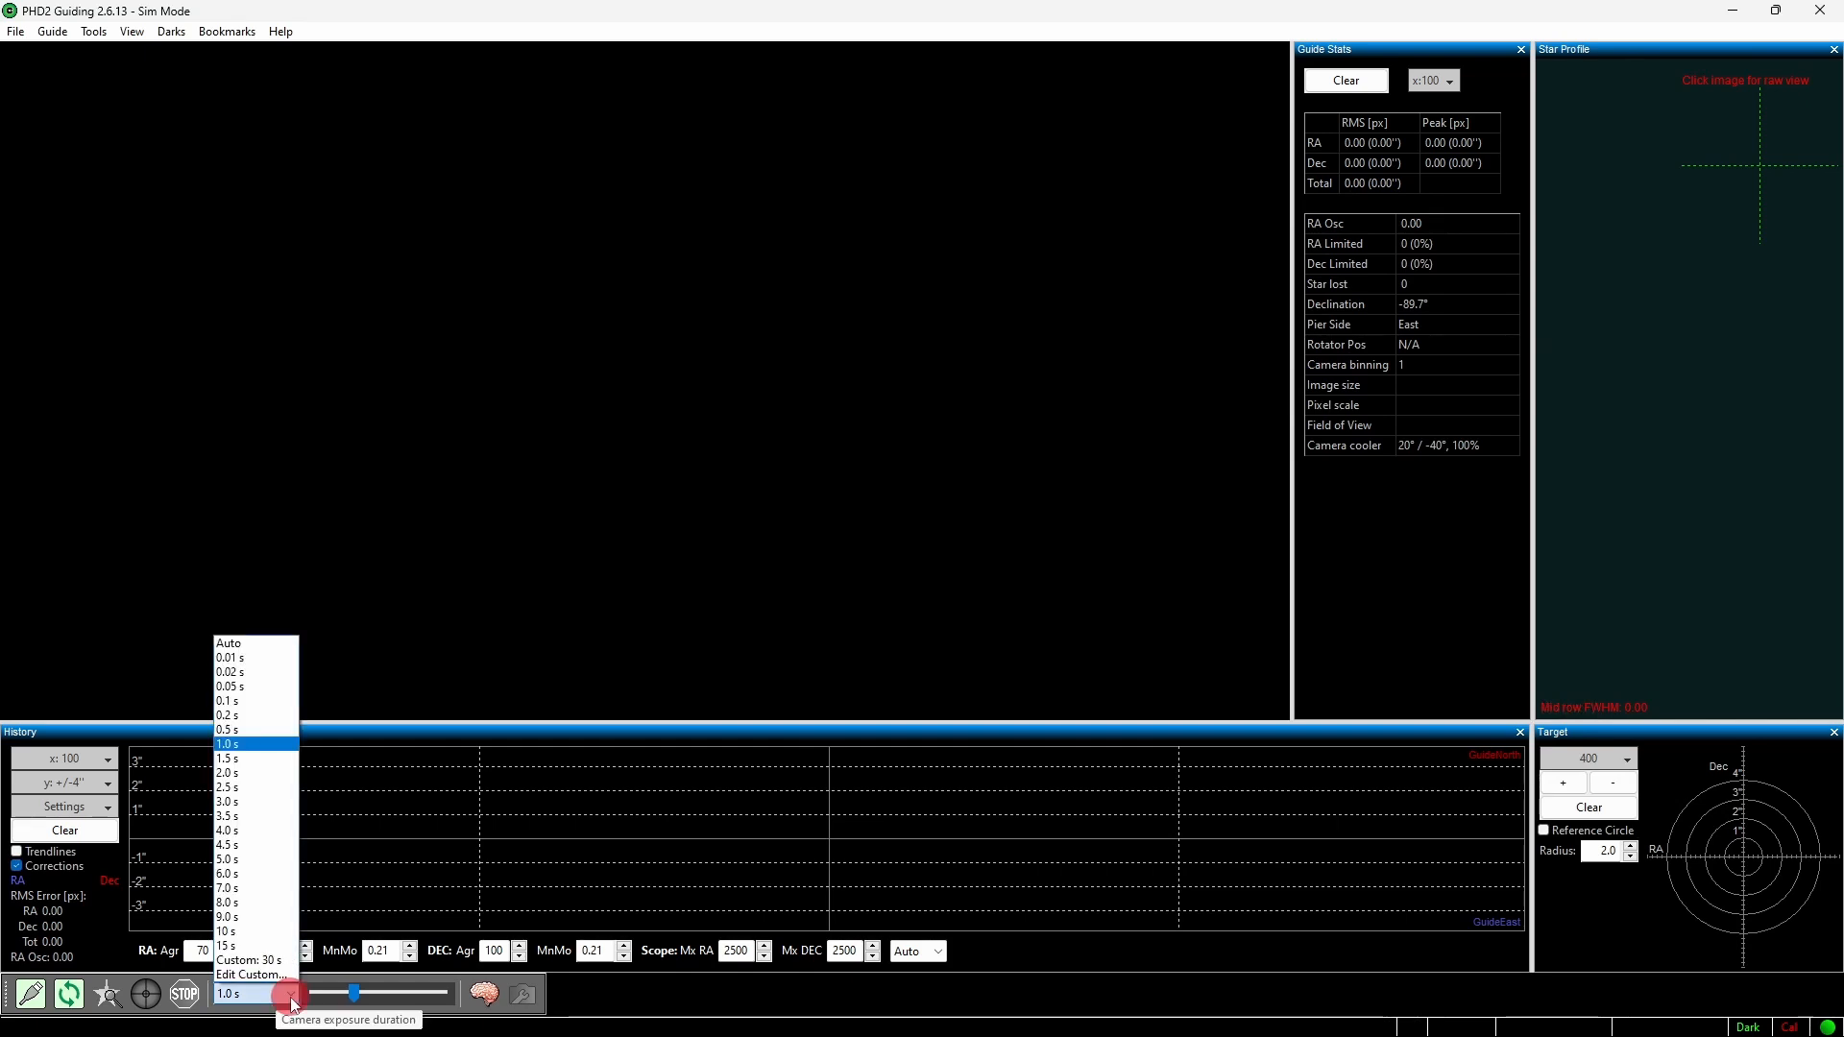
click(245, 802)
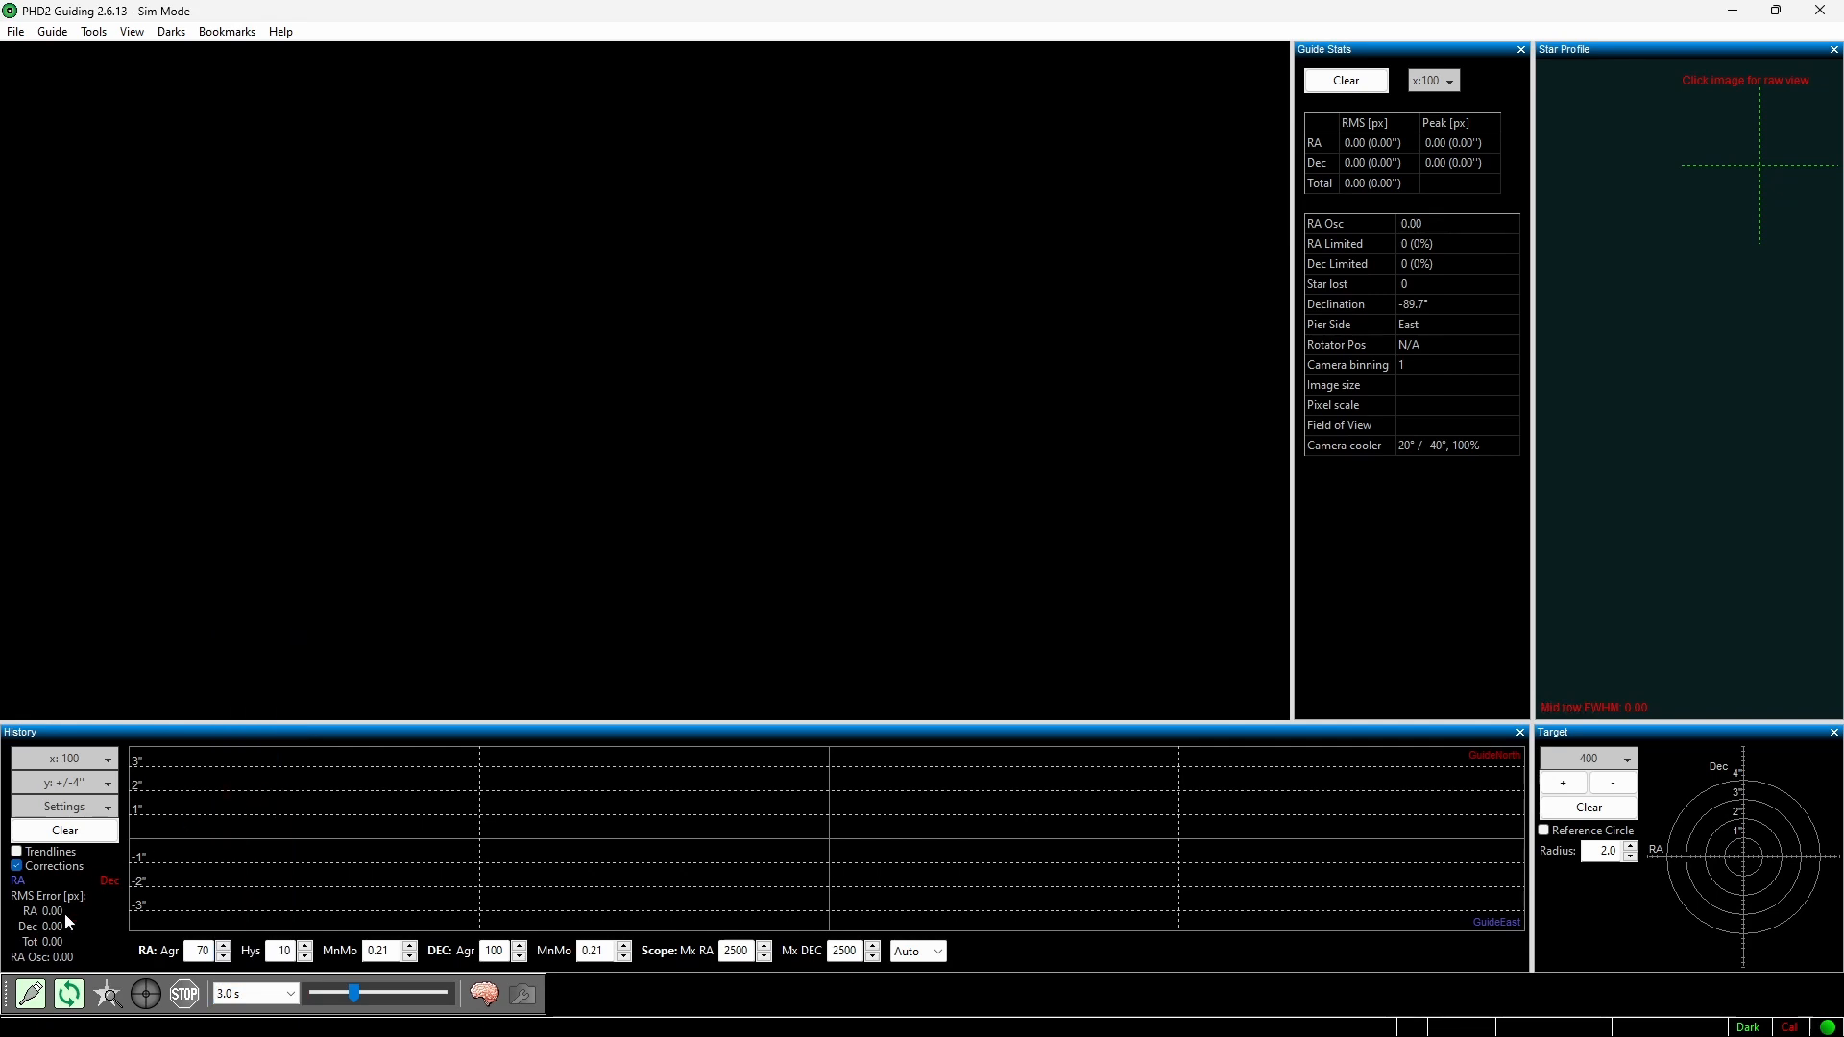
click(68, 994)
click(114, 993)
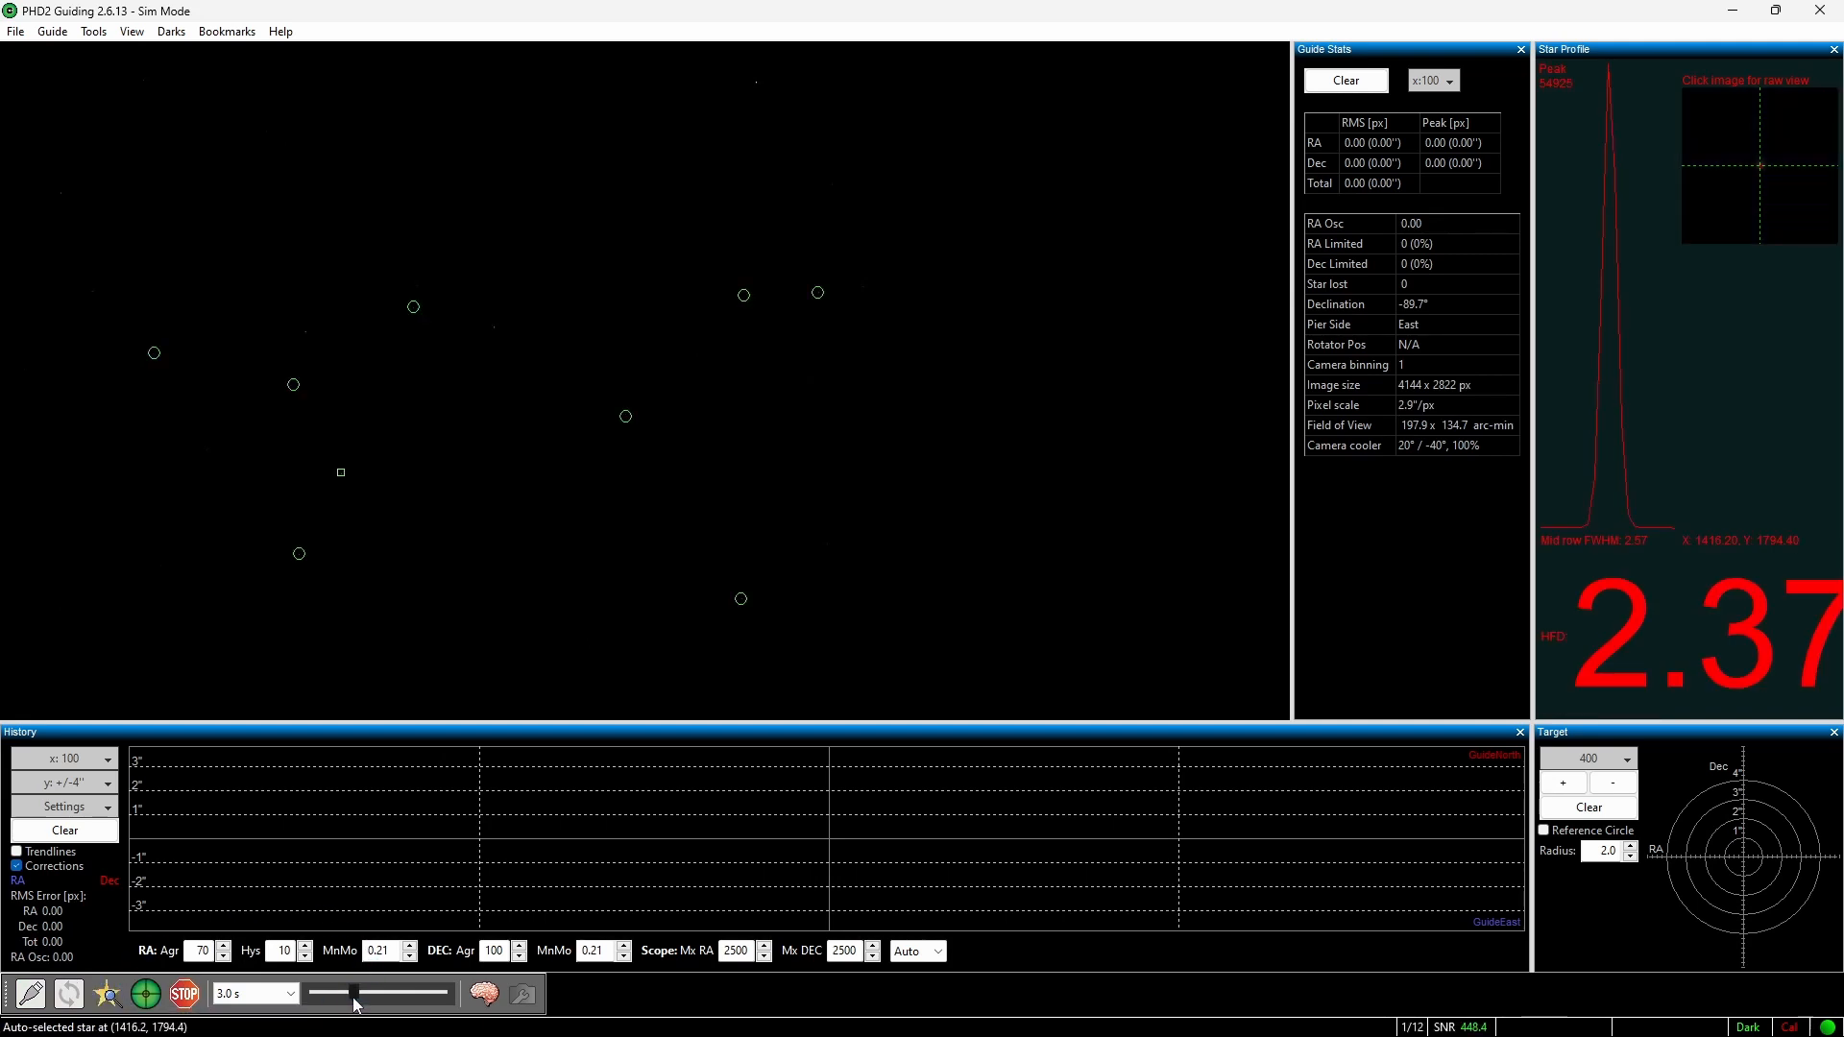
drag(354, 995, 320, 998)
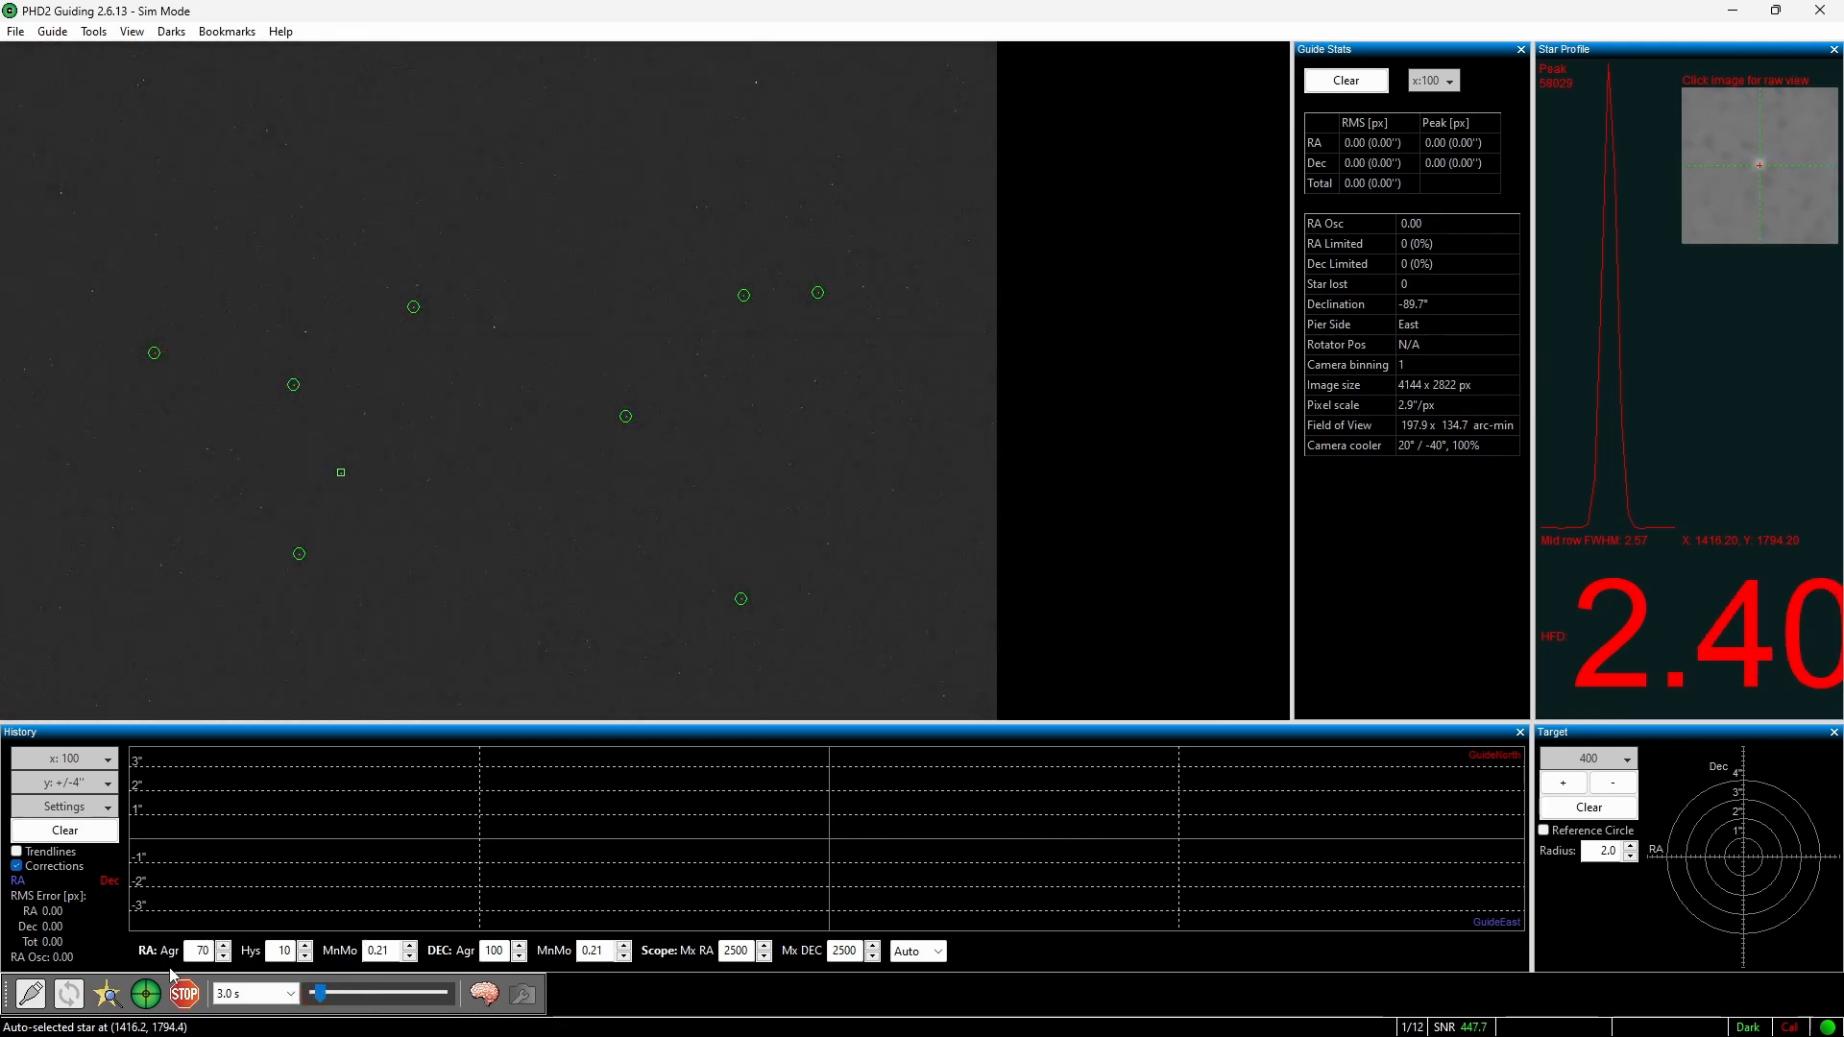
- Start guiding, slew to declination 0 with a 5-degree meridian offset through the Calibration Assistant, calibrate there and close the assistant
click(157, 1000)
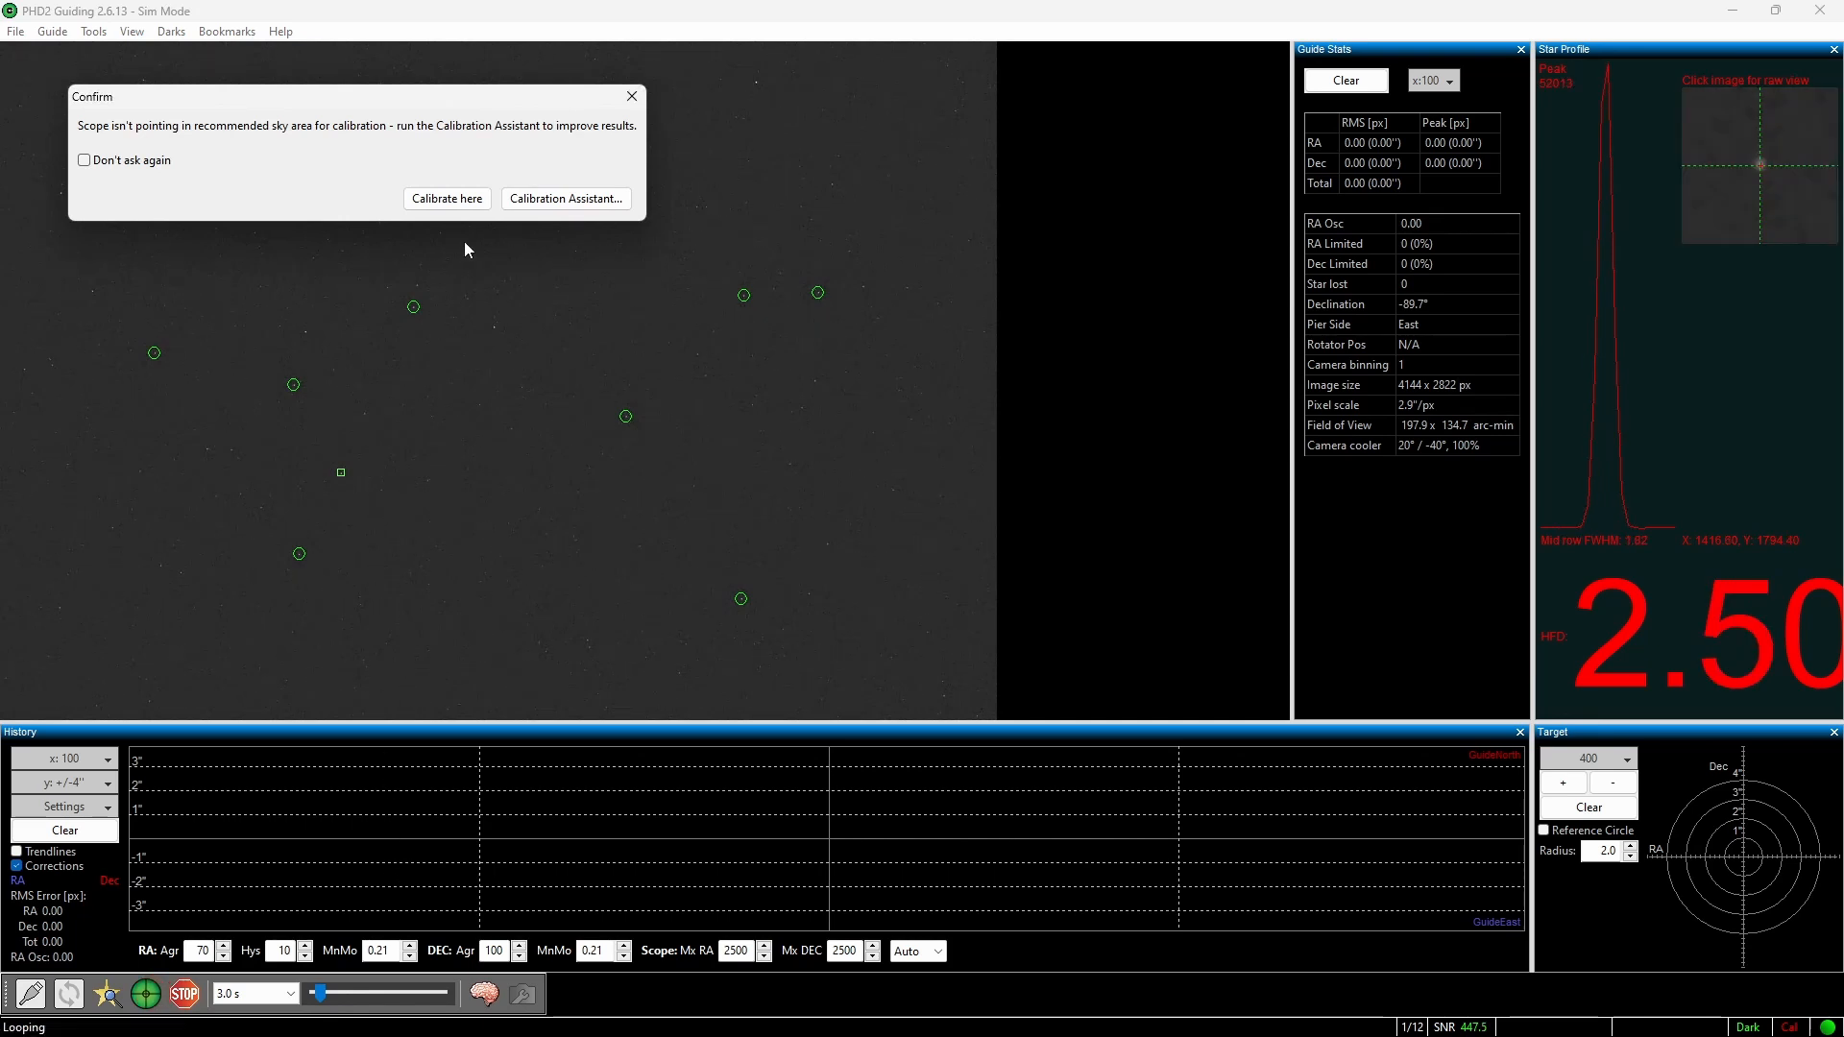
click(633, 95)
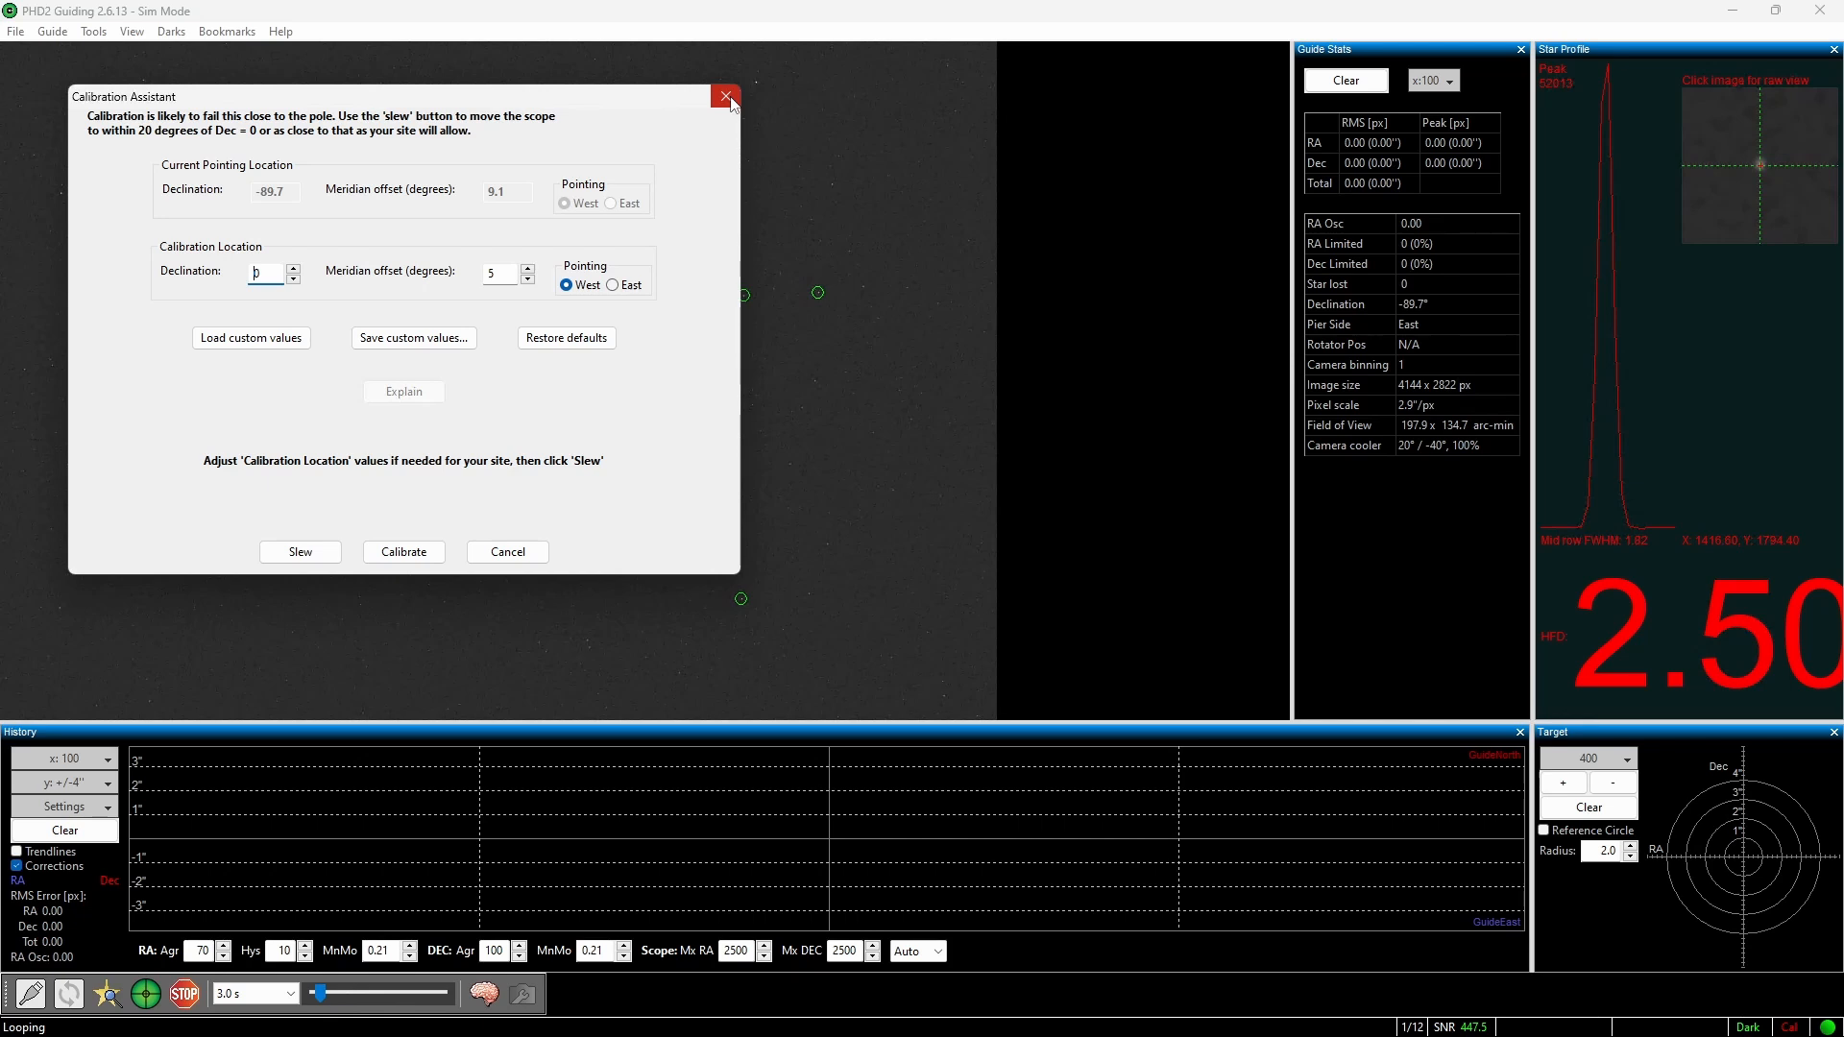
click(303, 553)
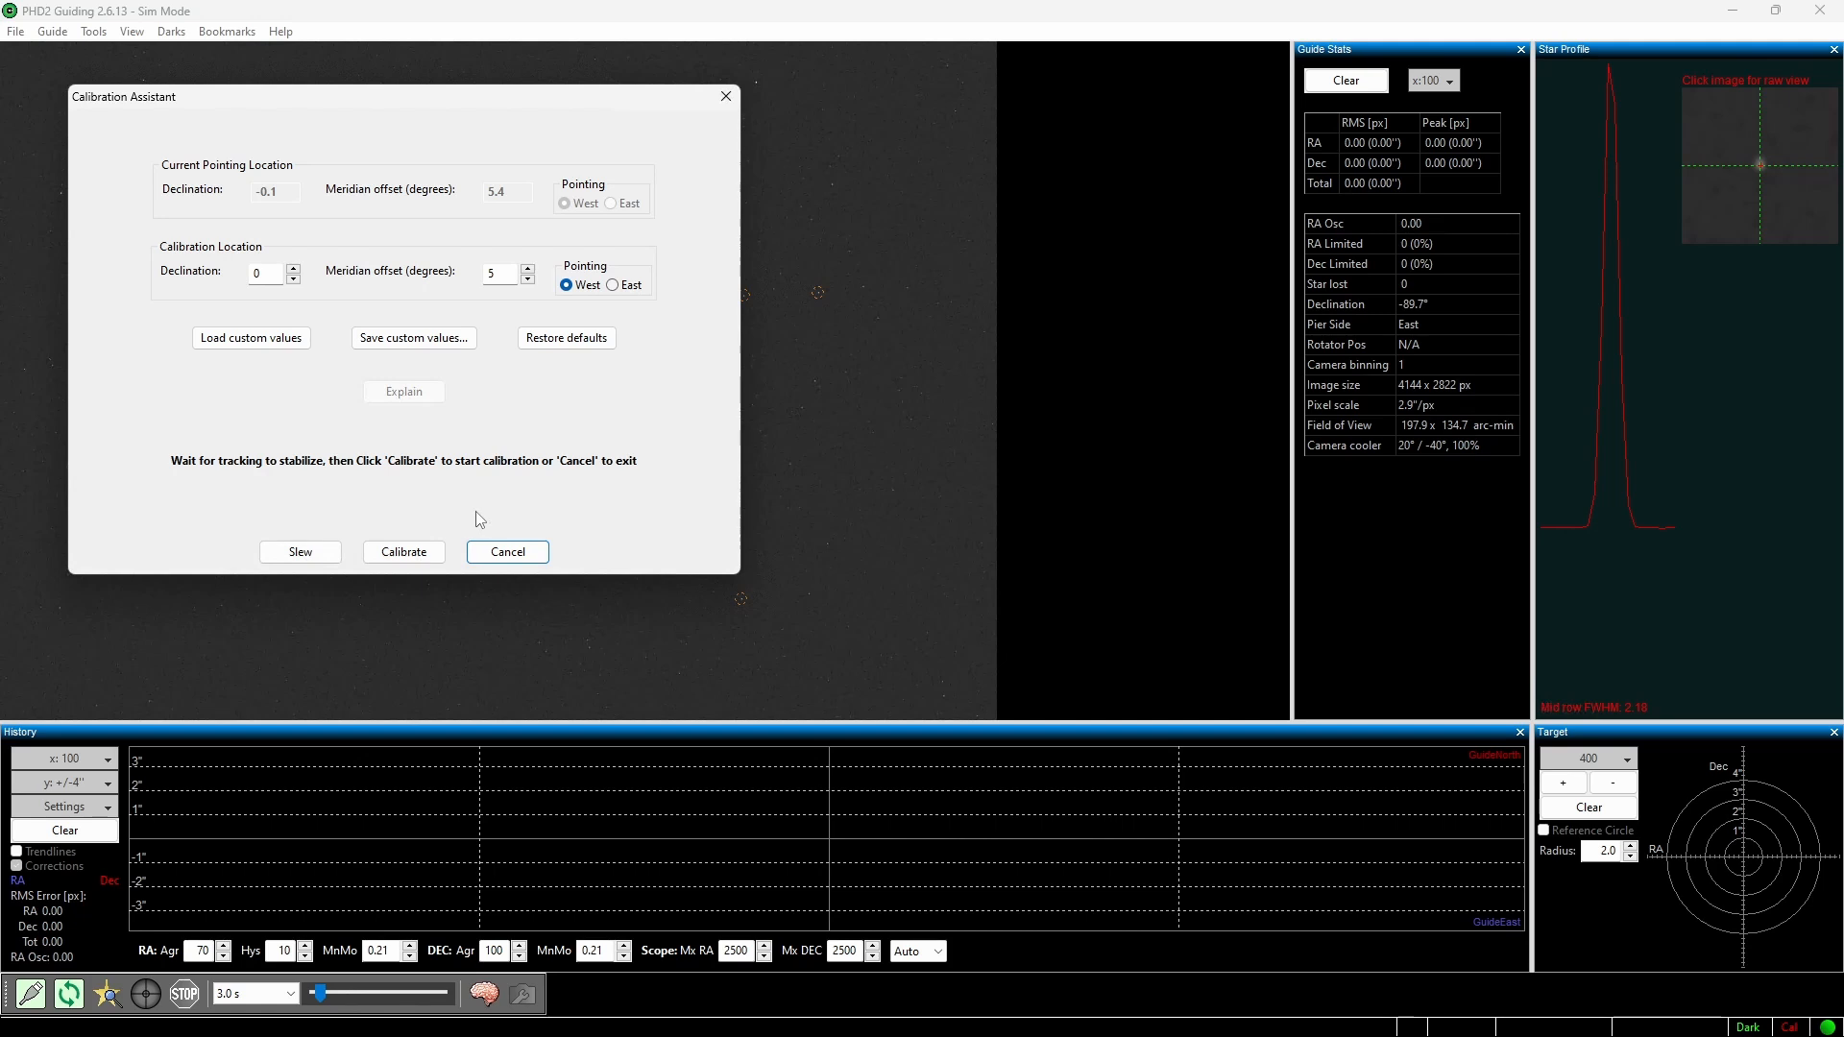
click(411, 553)
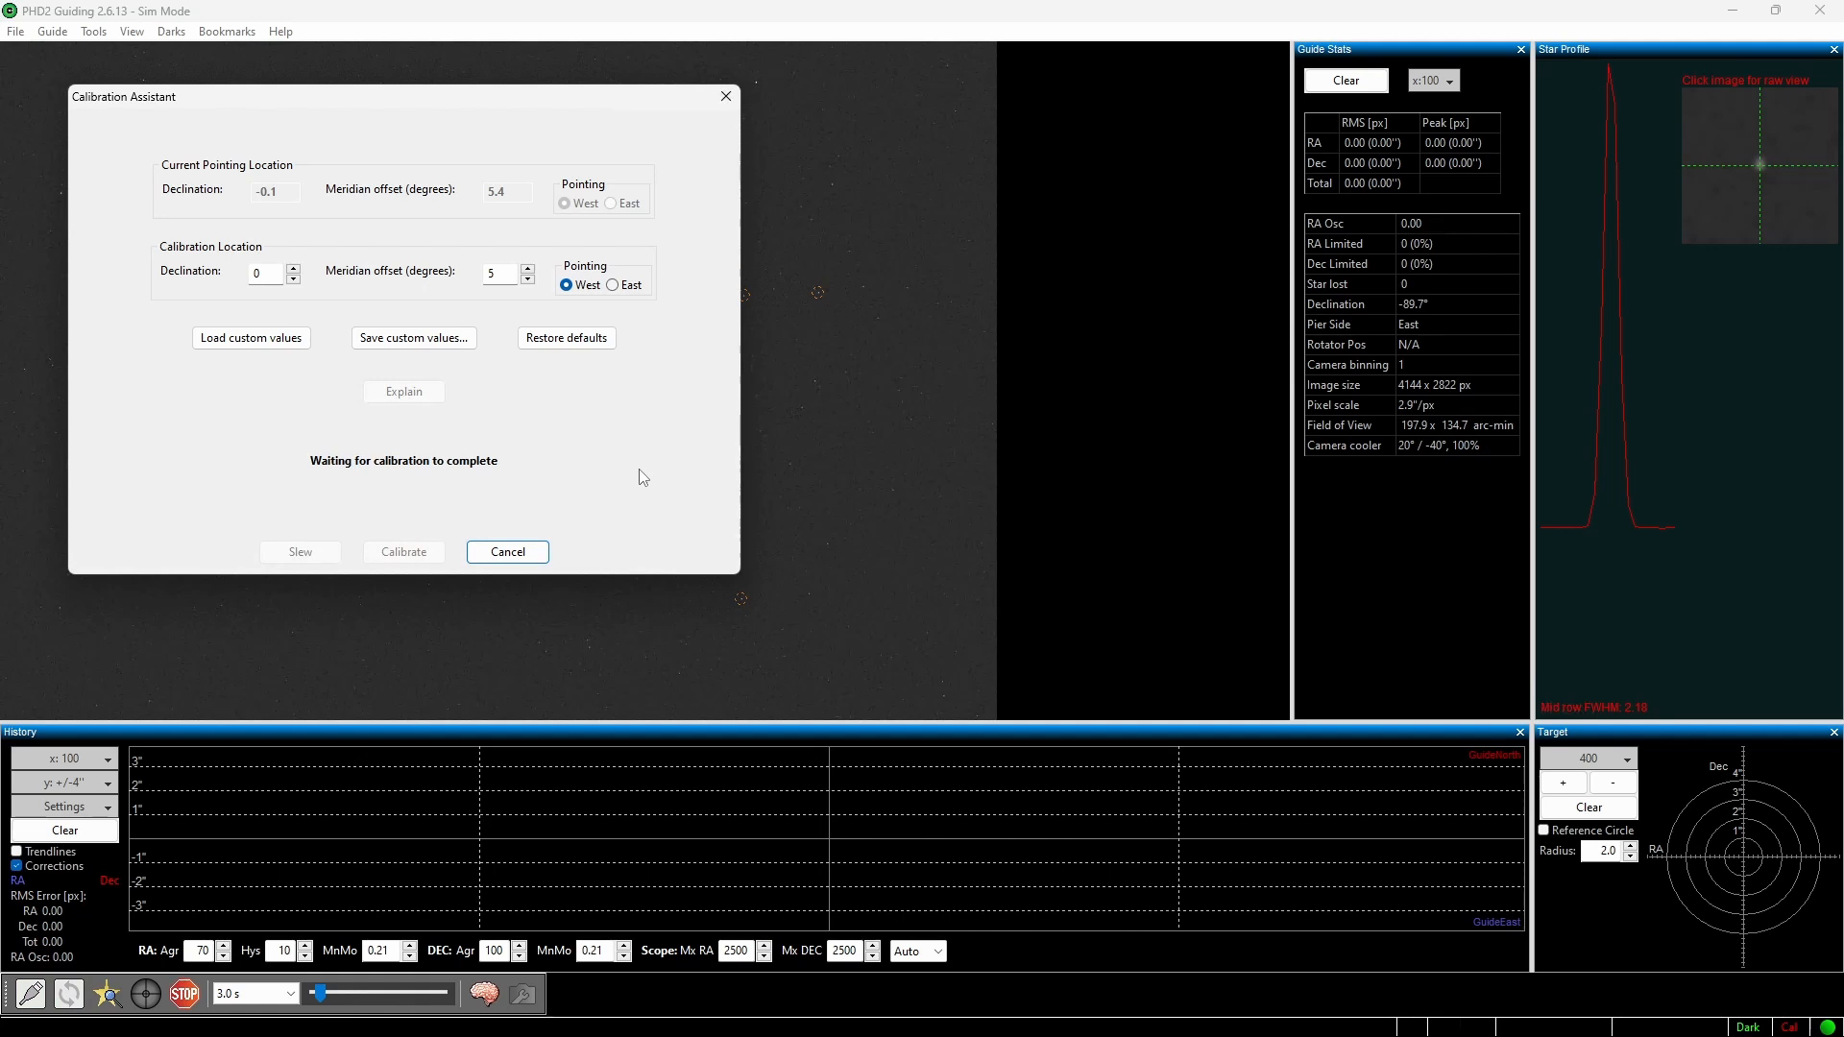
drag(461, 99, 930, 279)
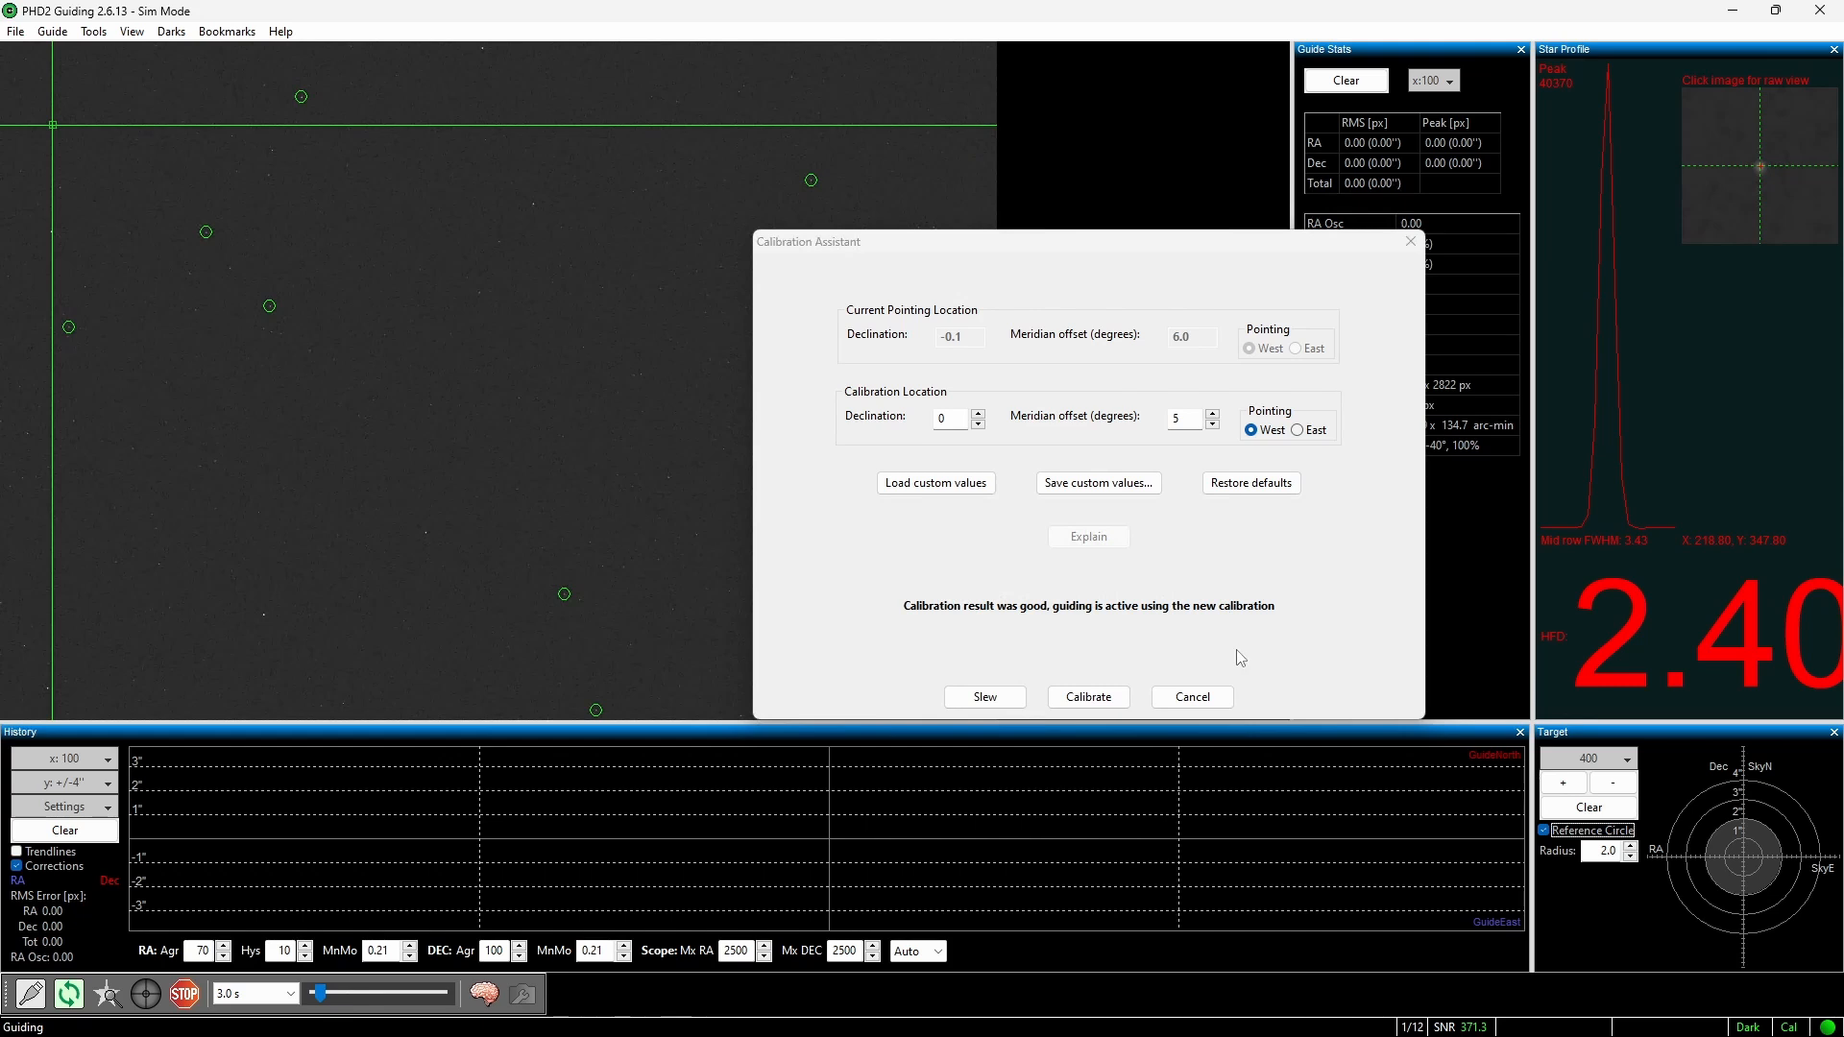
click(1410, 241)
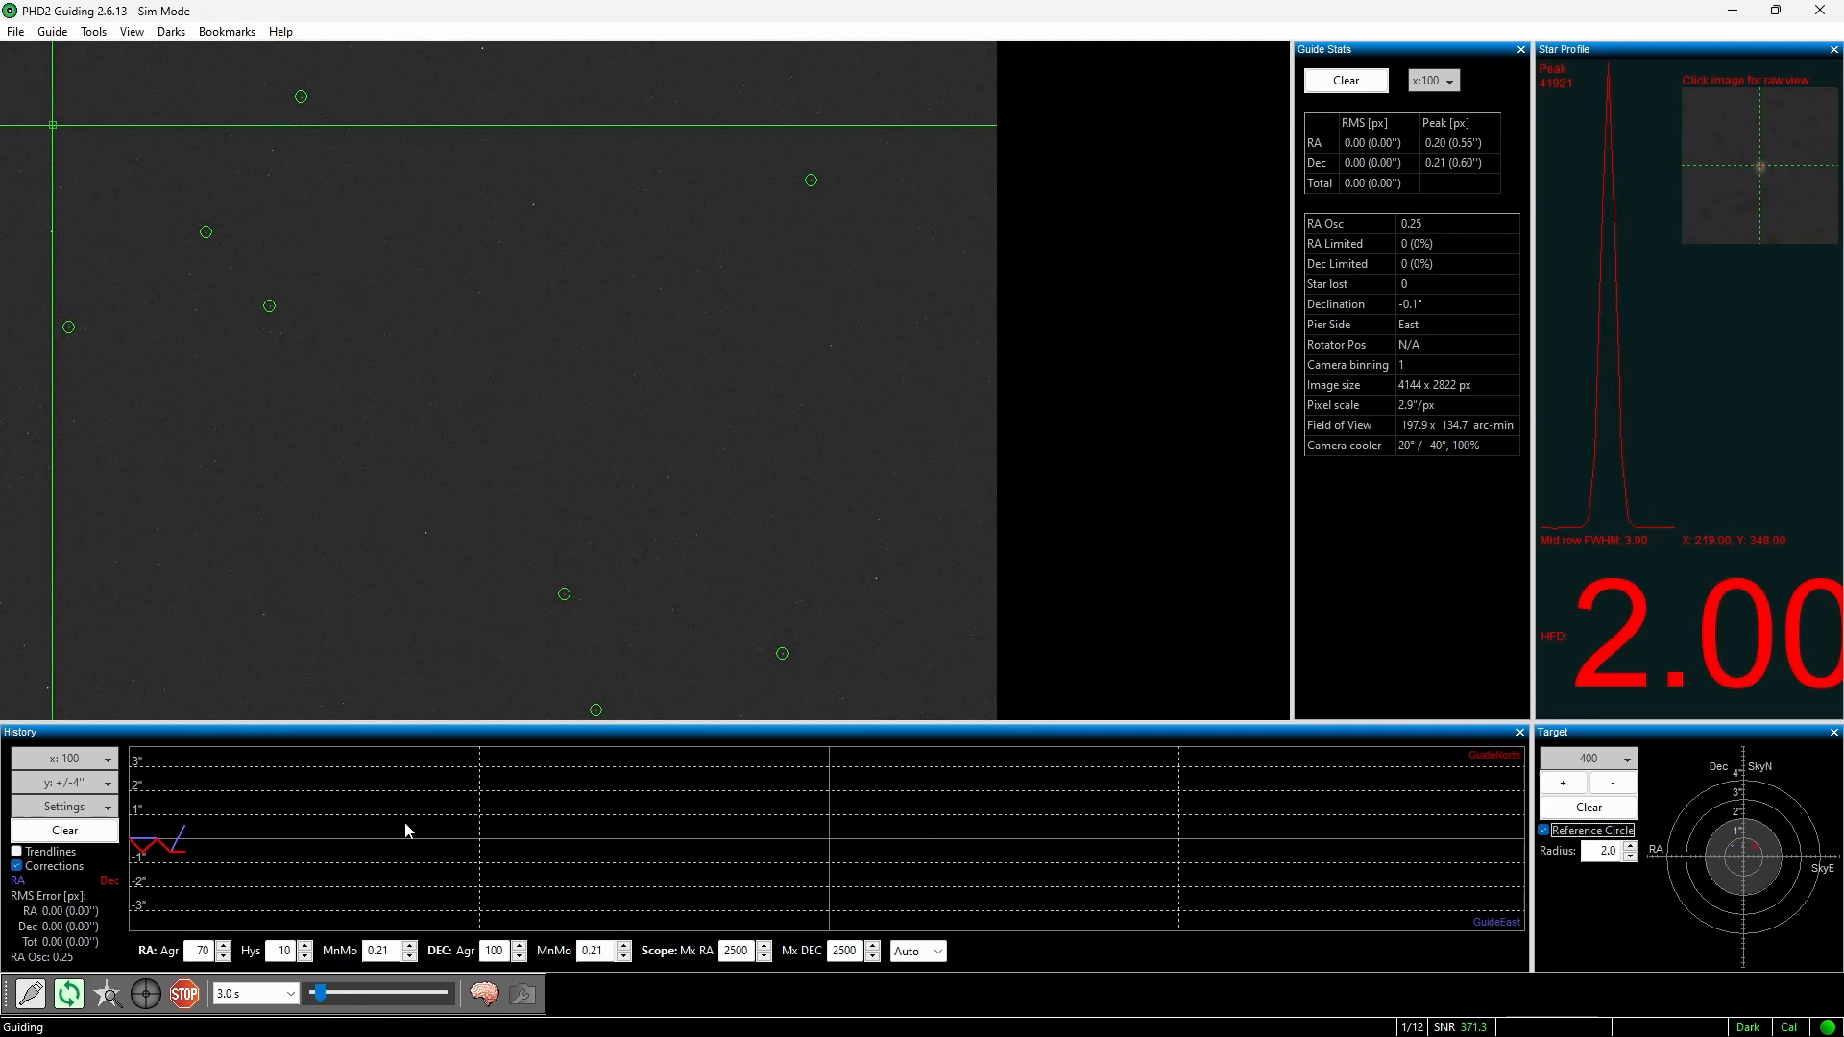
- Check the simulated mount's settings in Sky Simulator, and return to the guiding graph in PHD2
mouse_move(246, 1035)
click(380, 1024)
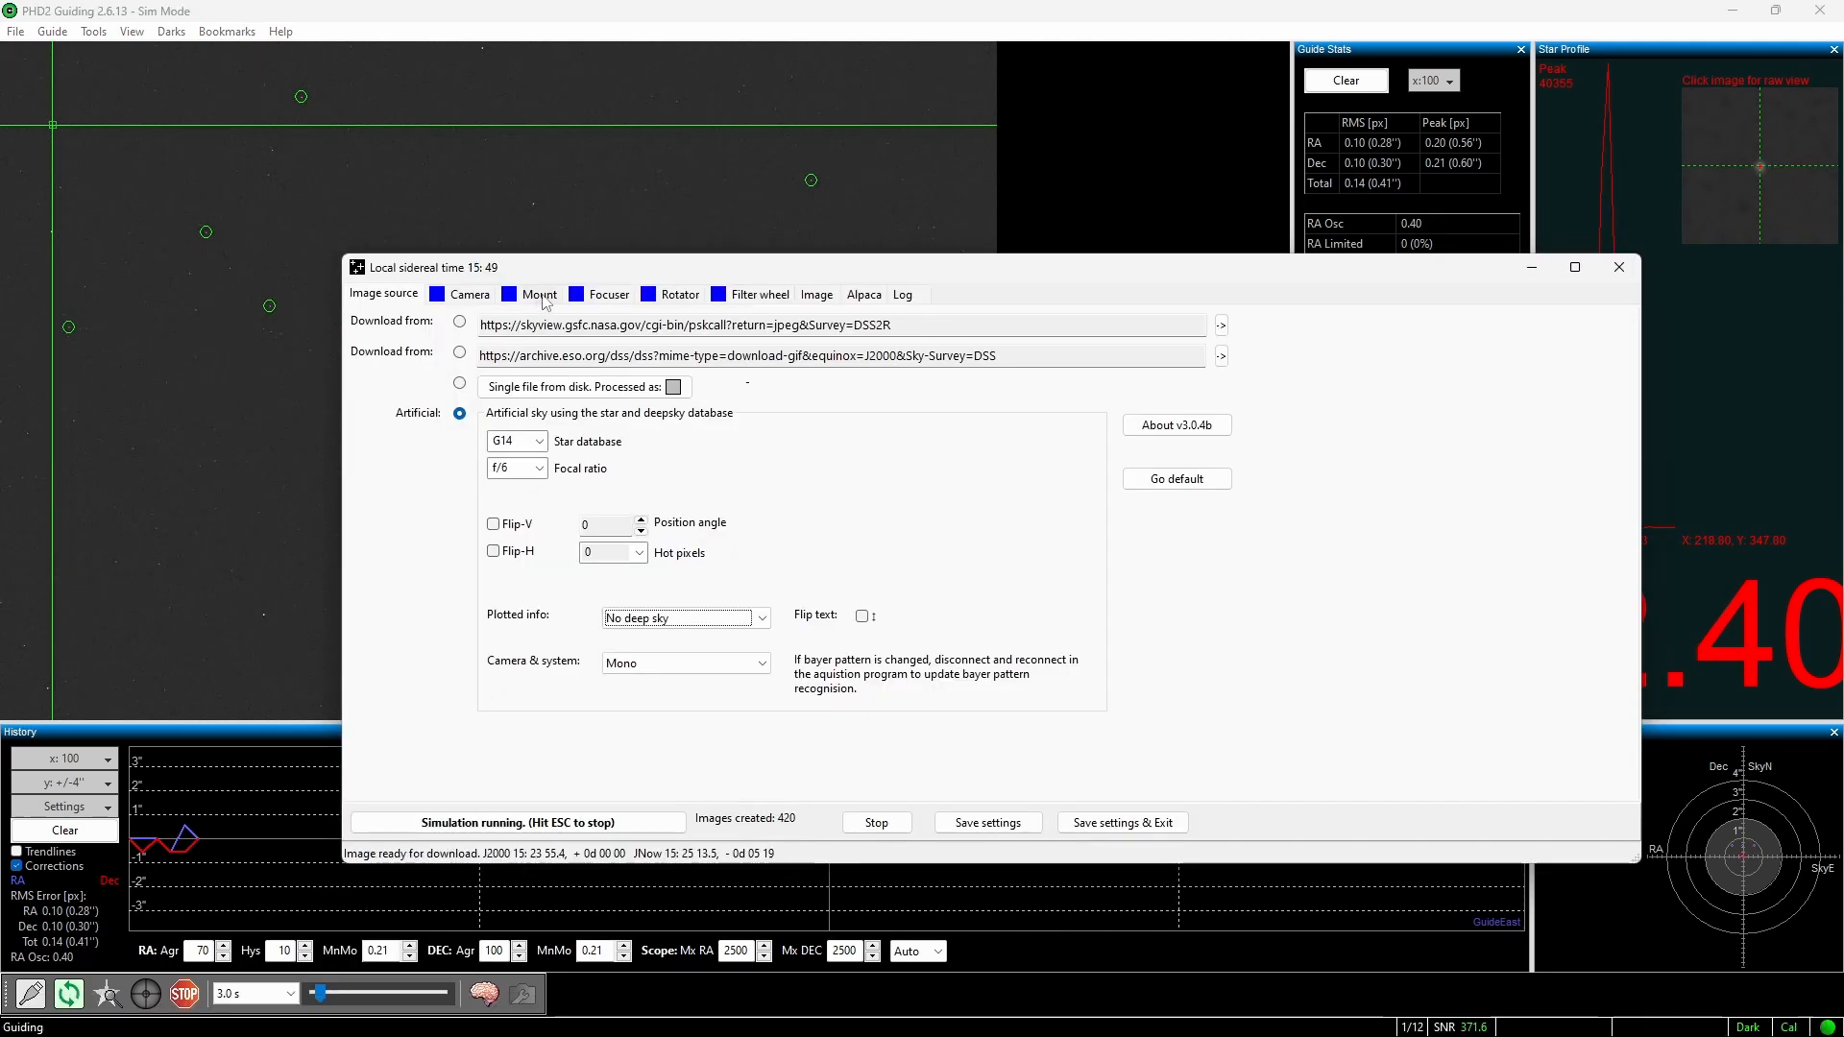
click(541, 298)
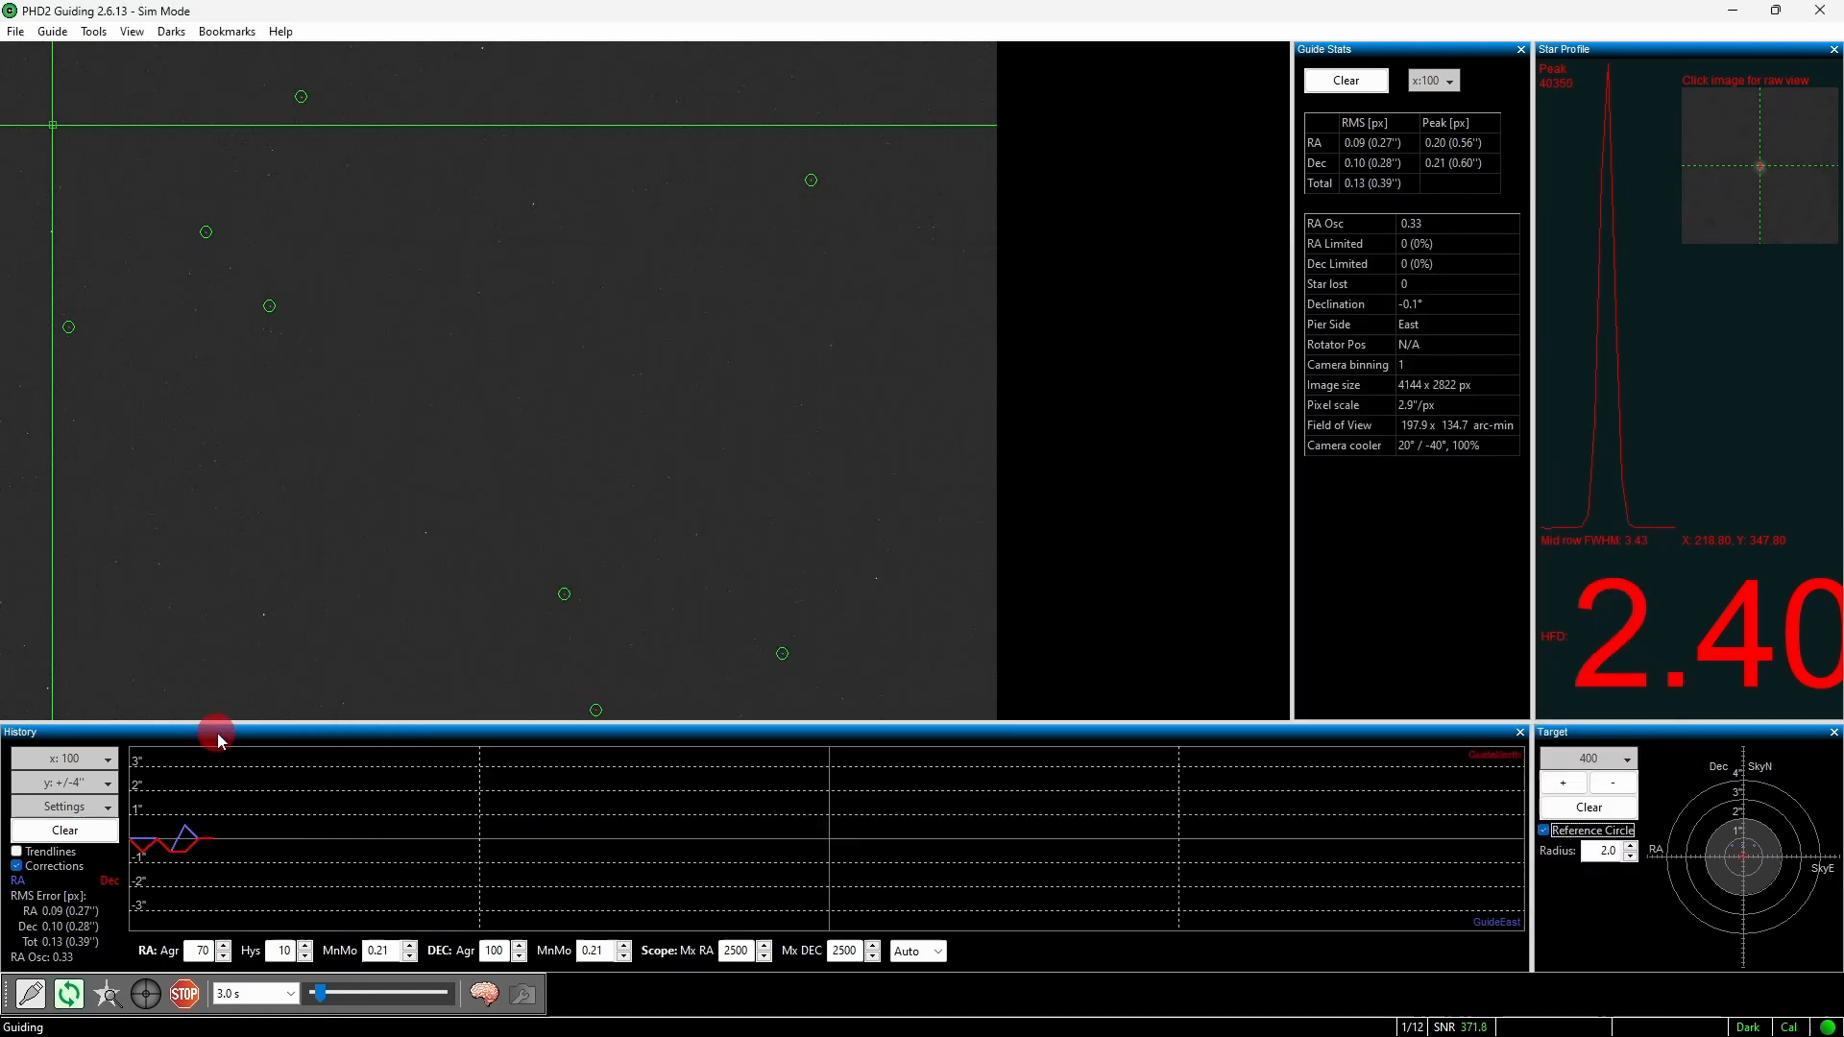
click(217, 734)
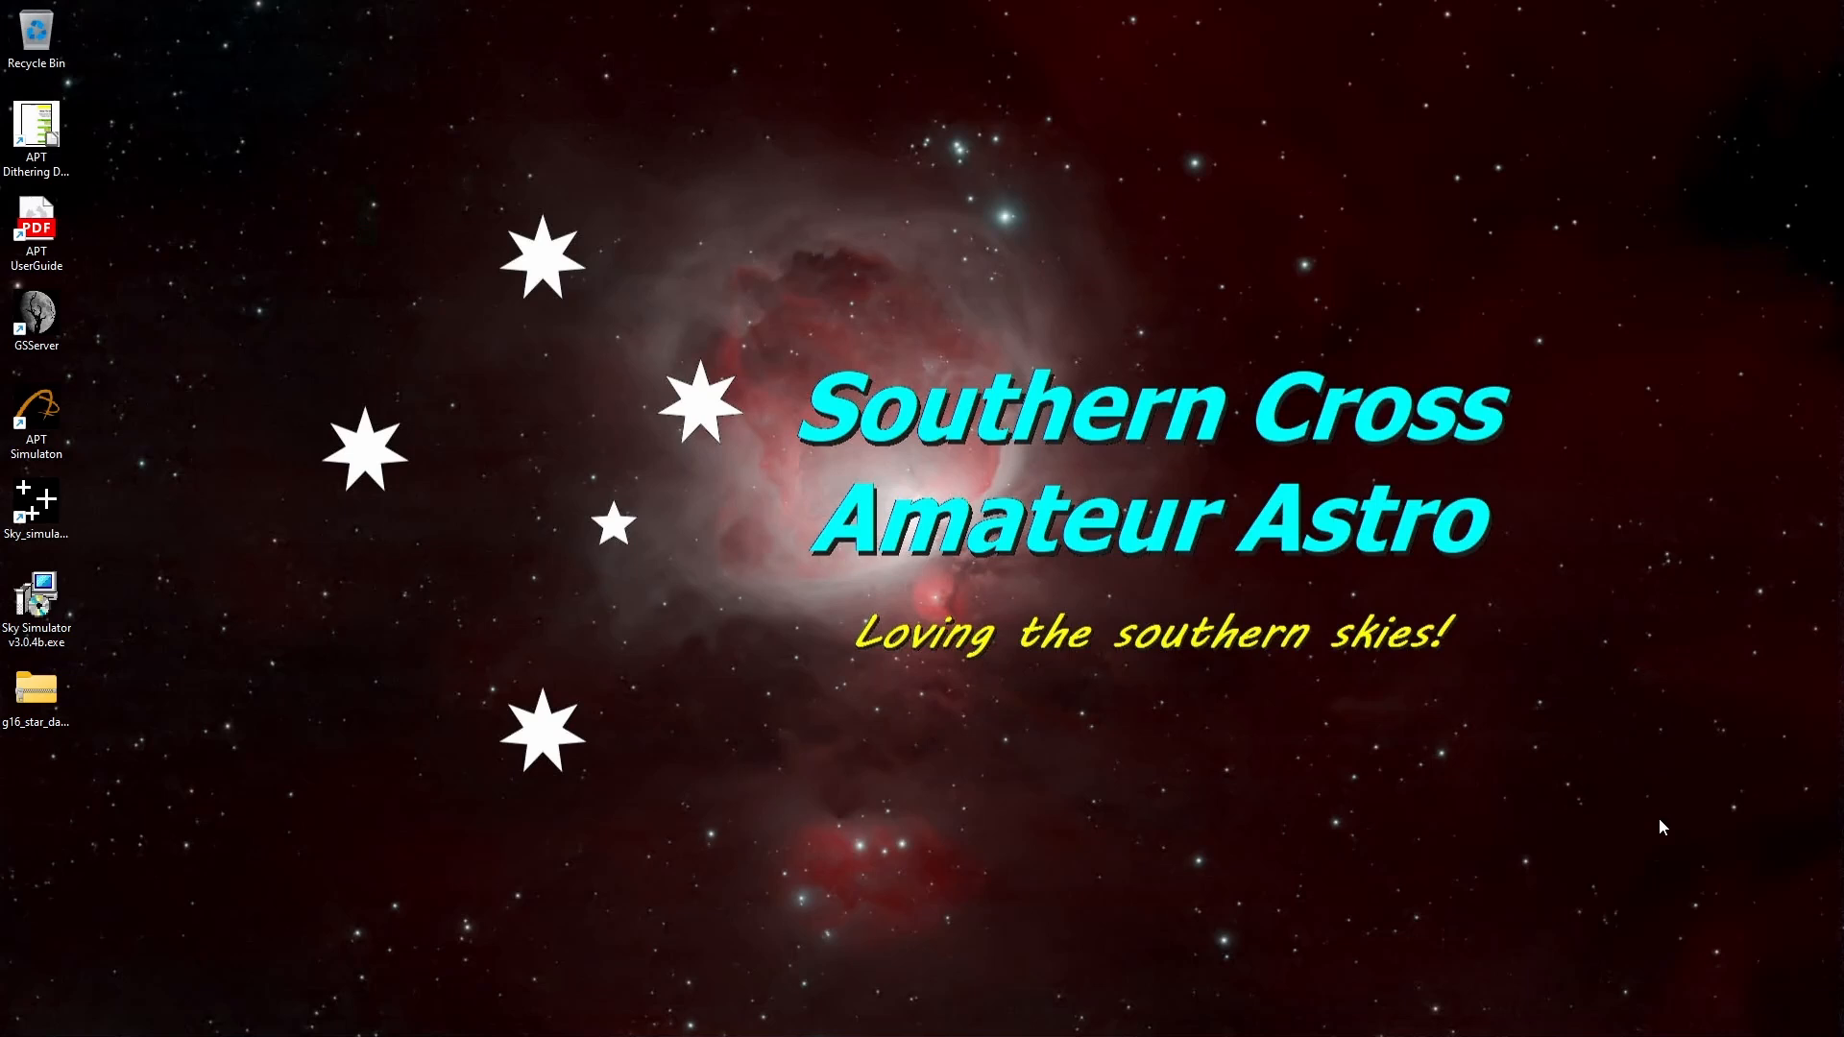
- Launch Sky Simulator, set the image source to the skyview.gsfc.nasa.gov DSS2R download and check the camera's focal length field
double_click(40, 507)
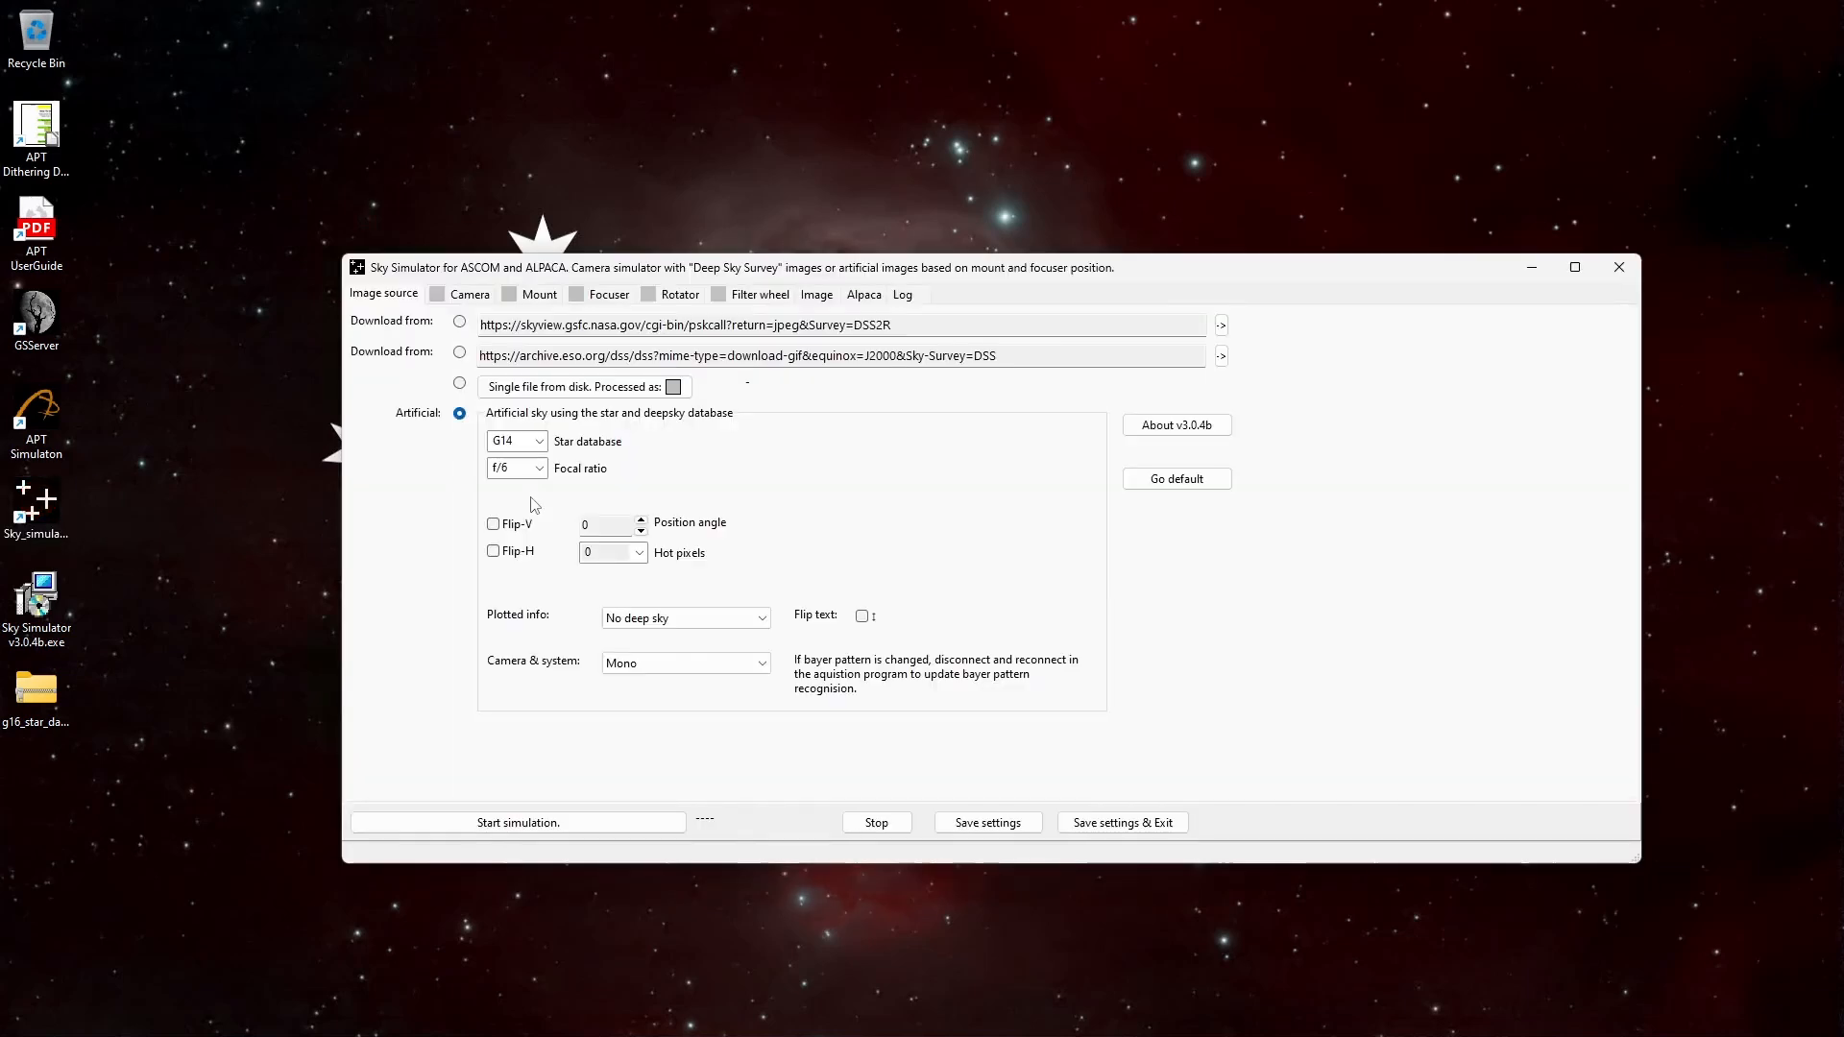
click(461, 325)
click(468, 294)
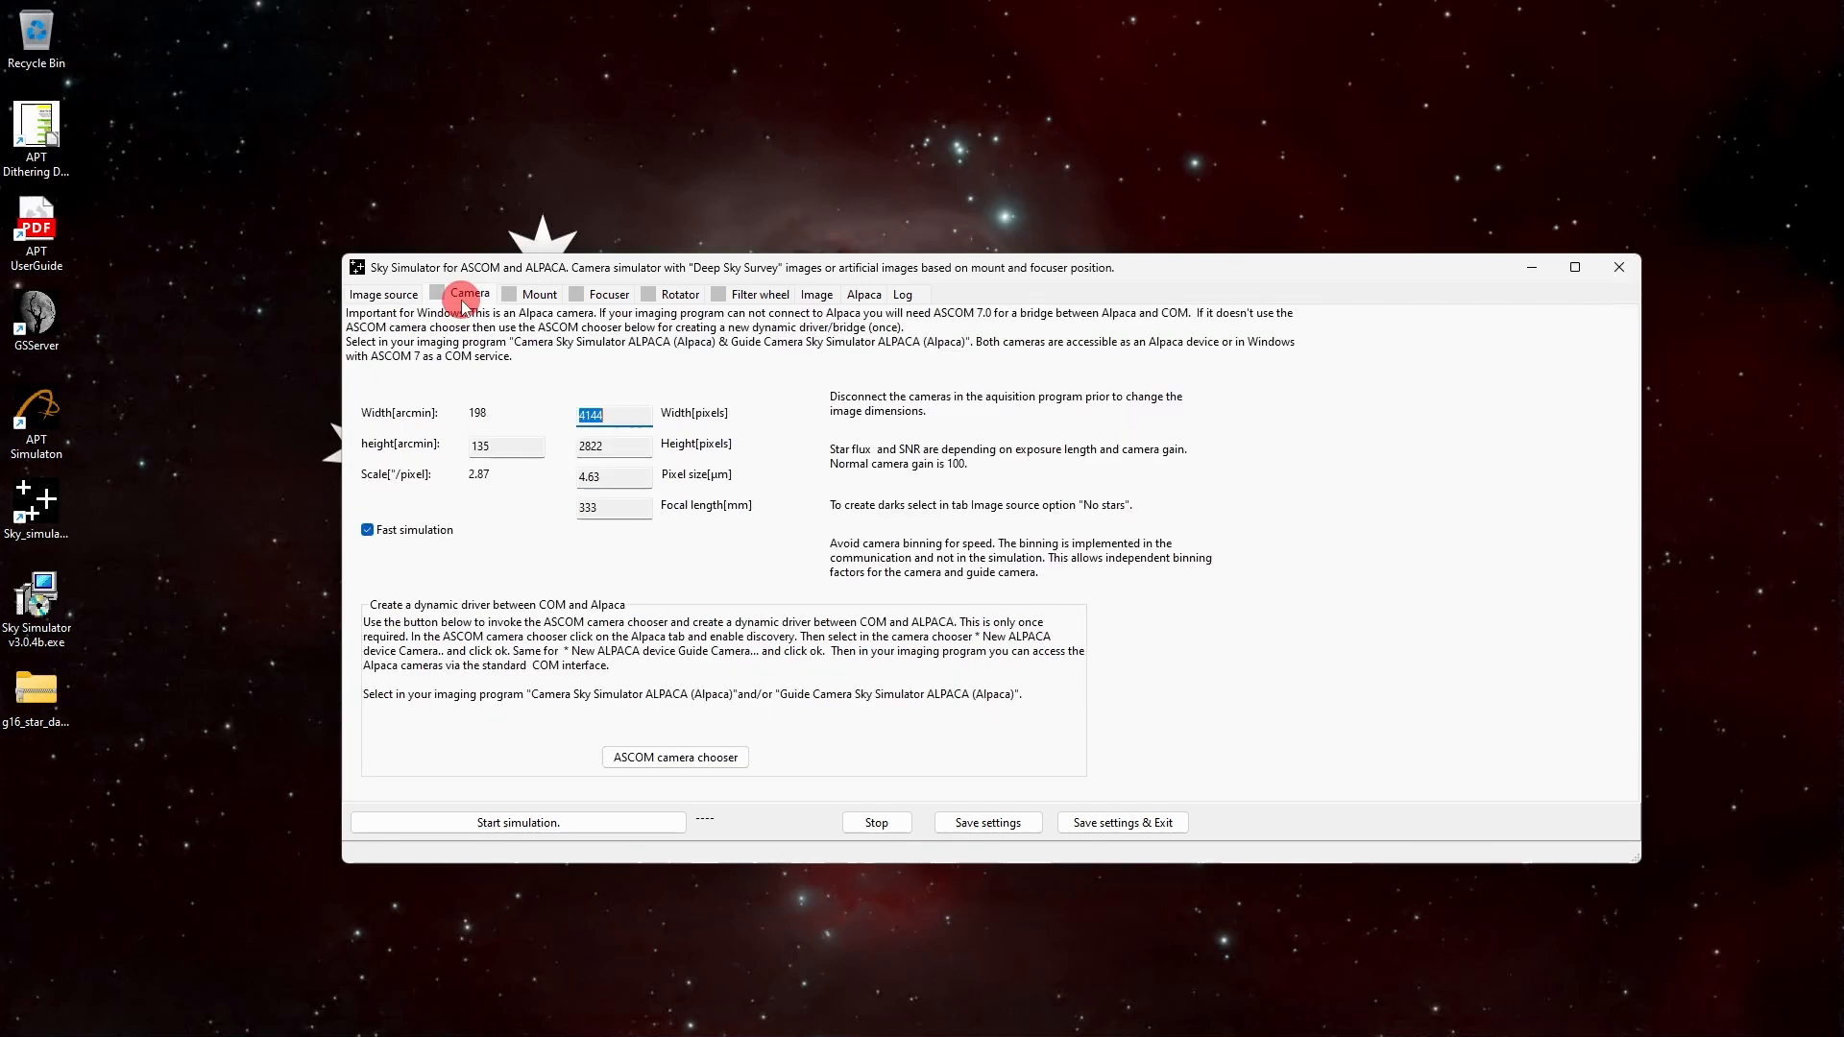
click(579, 510)
- Switch the mount to the Ascom interface for external mounts, disconnect the simulator telescope and connect EQMOD ASCOM HEQ5/6 instead
click(539, 298)
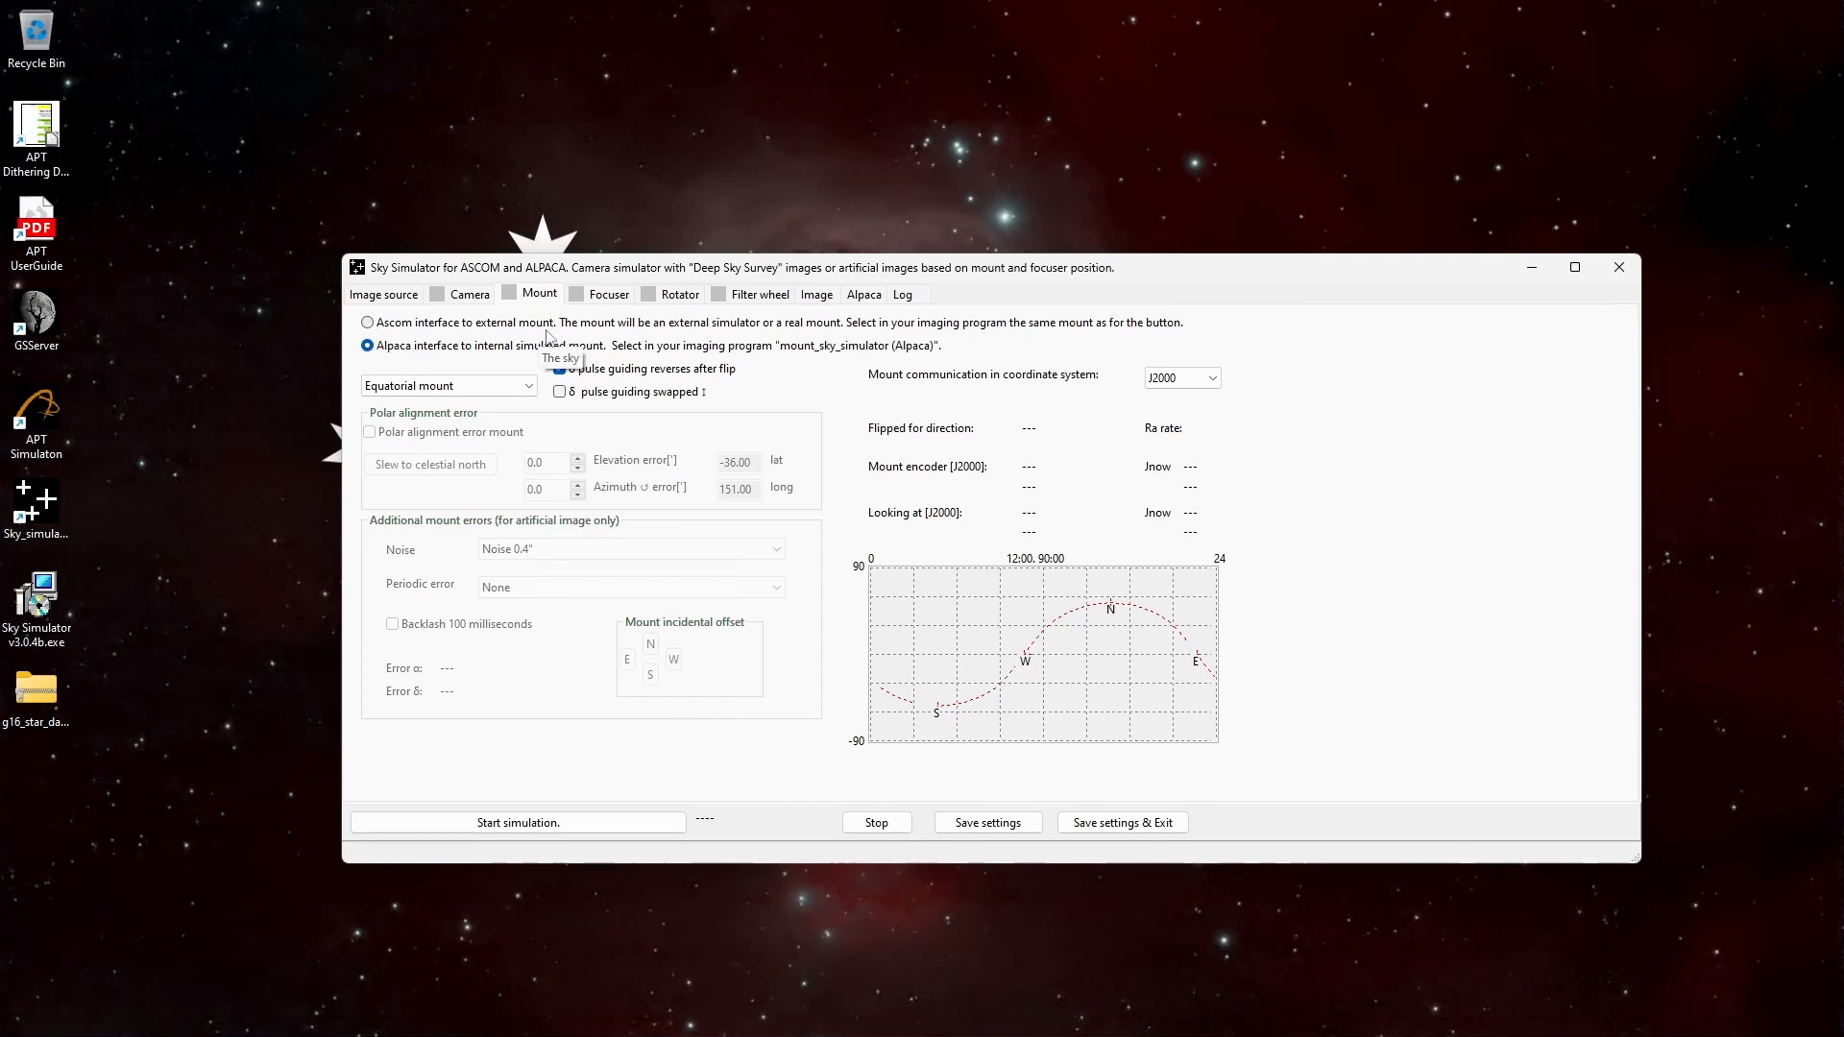
click(367, 323)
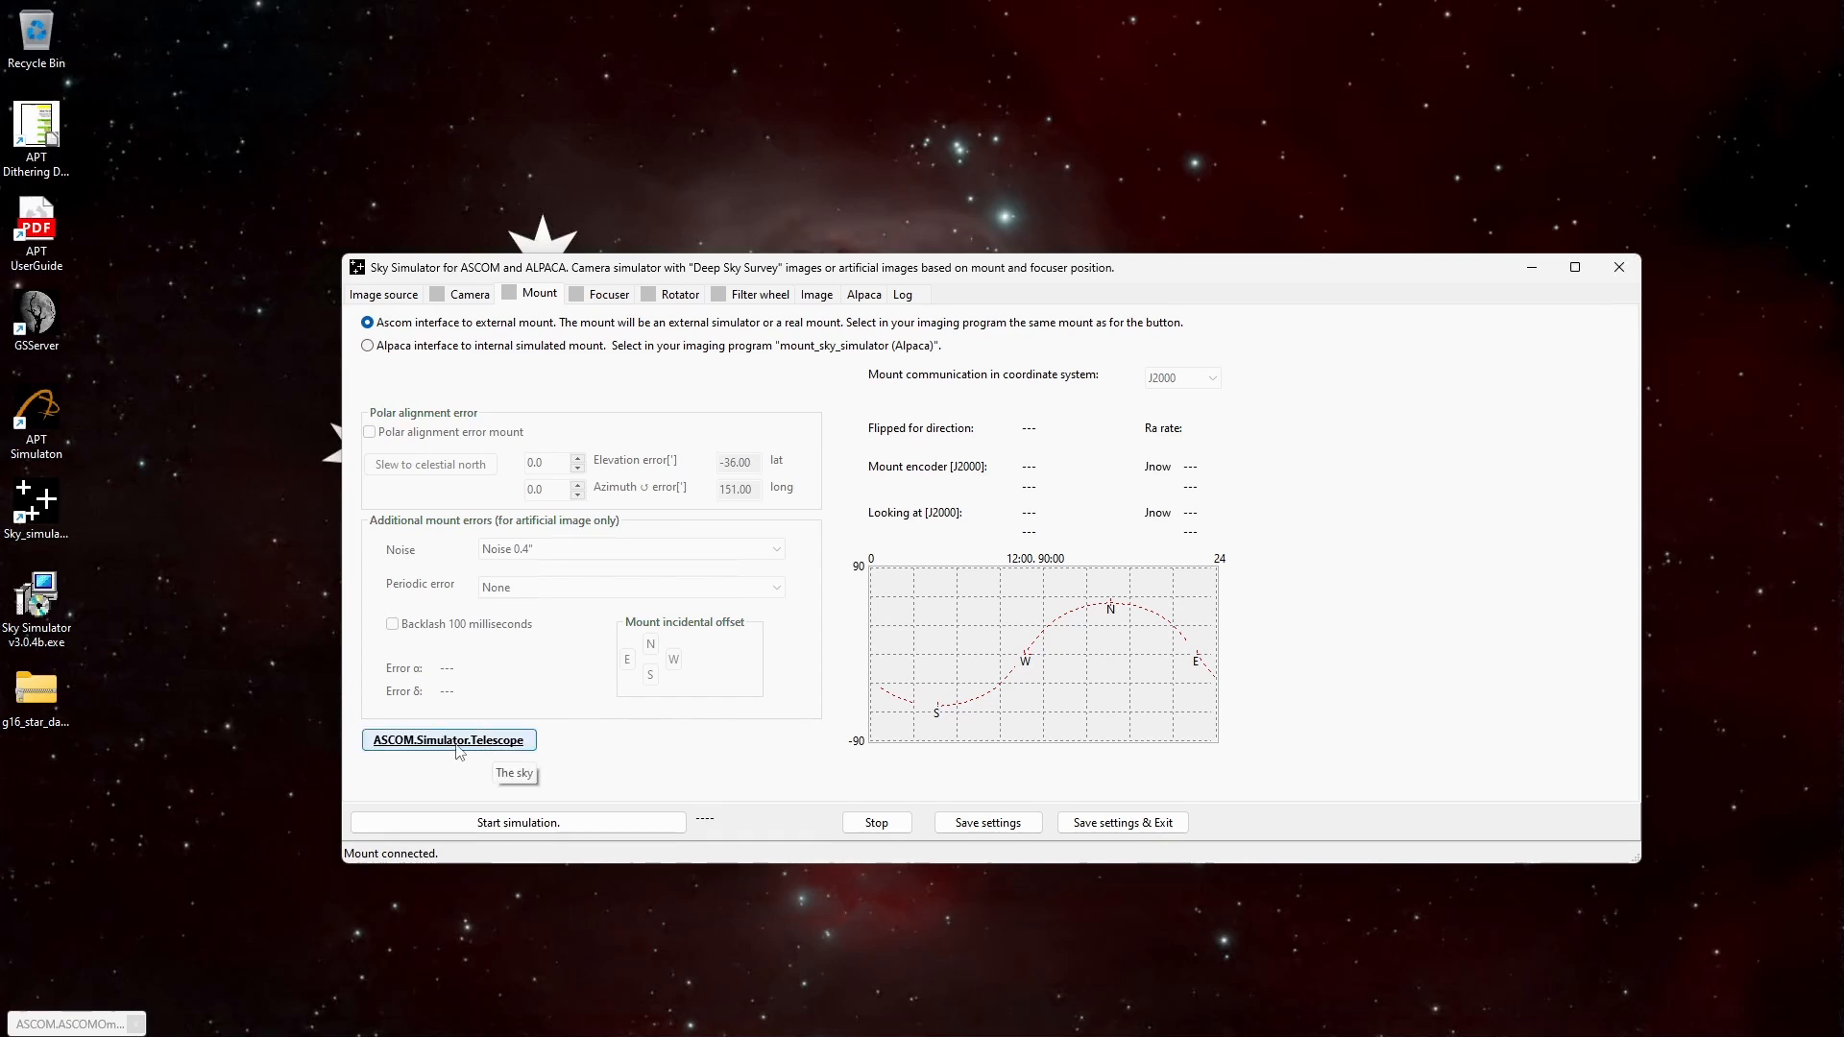
click(457, 744)
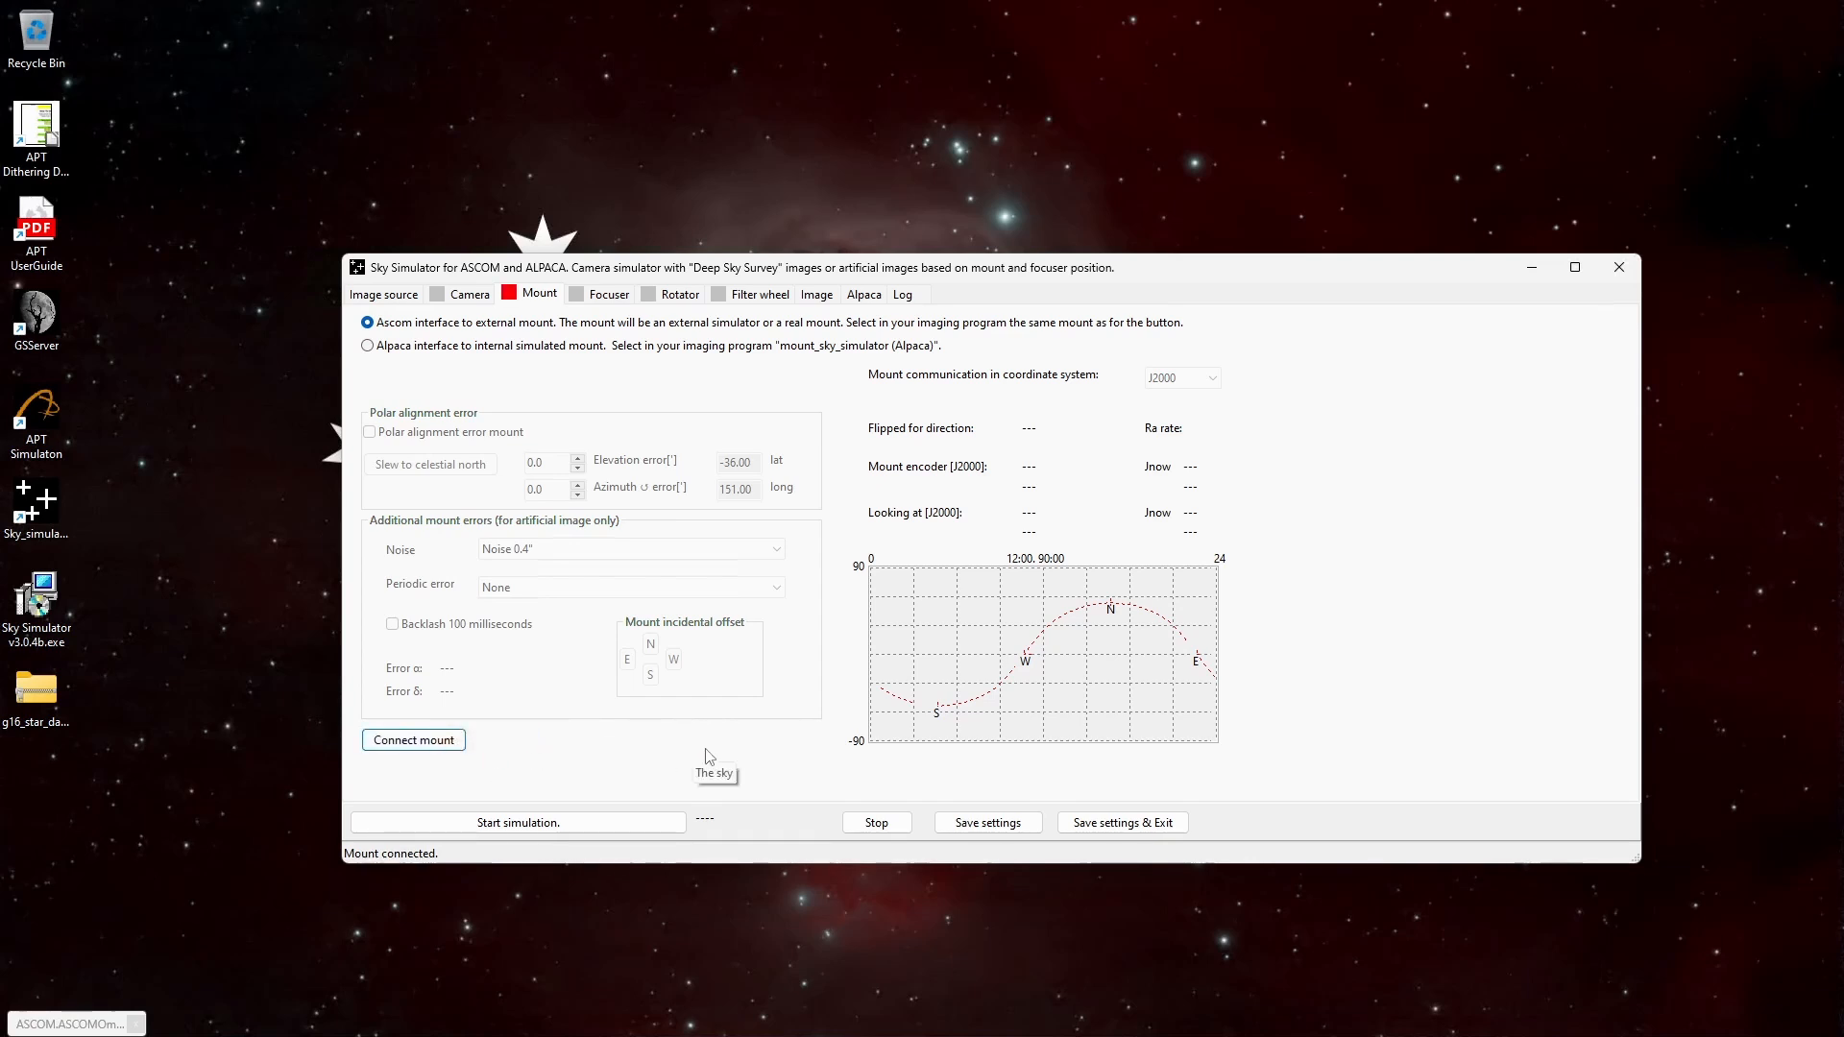
click(427, 744)
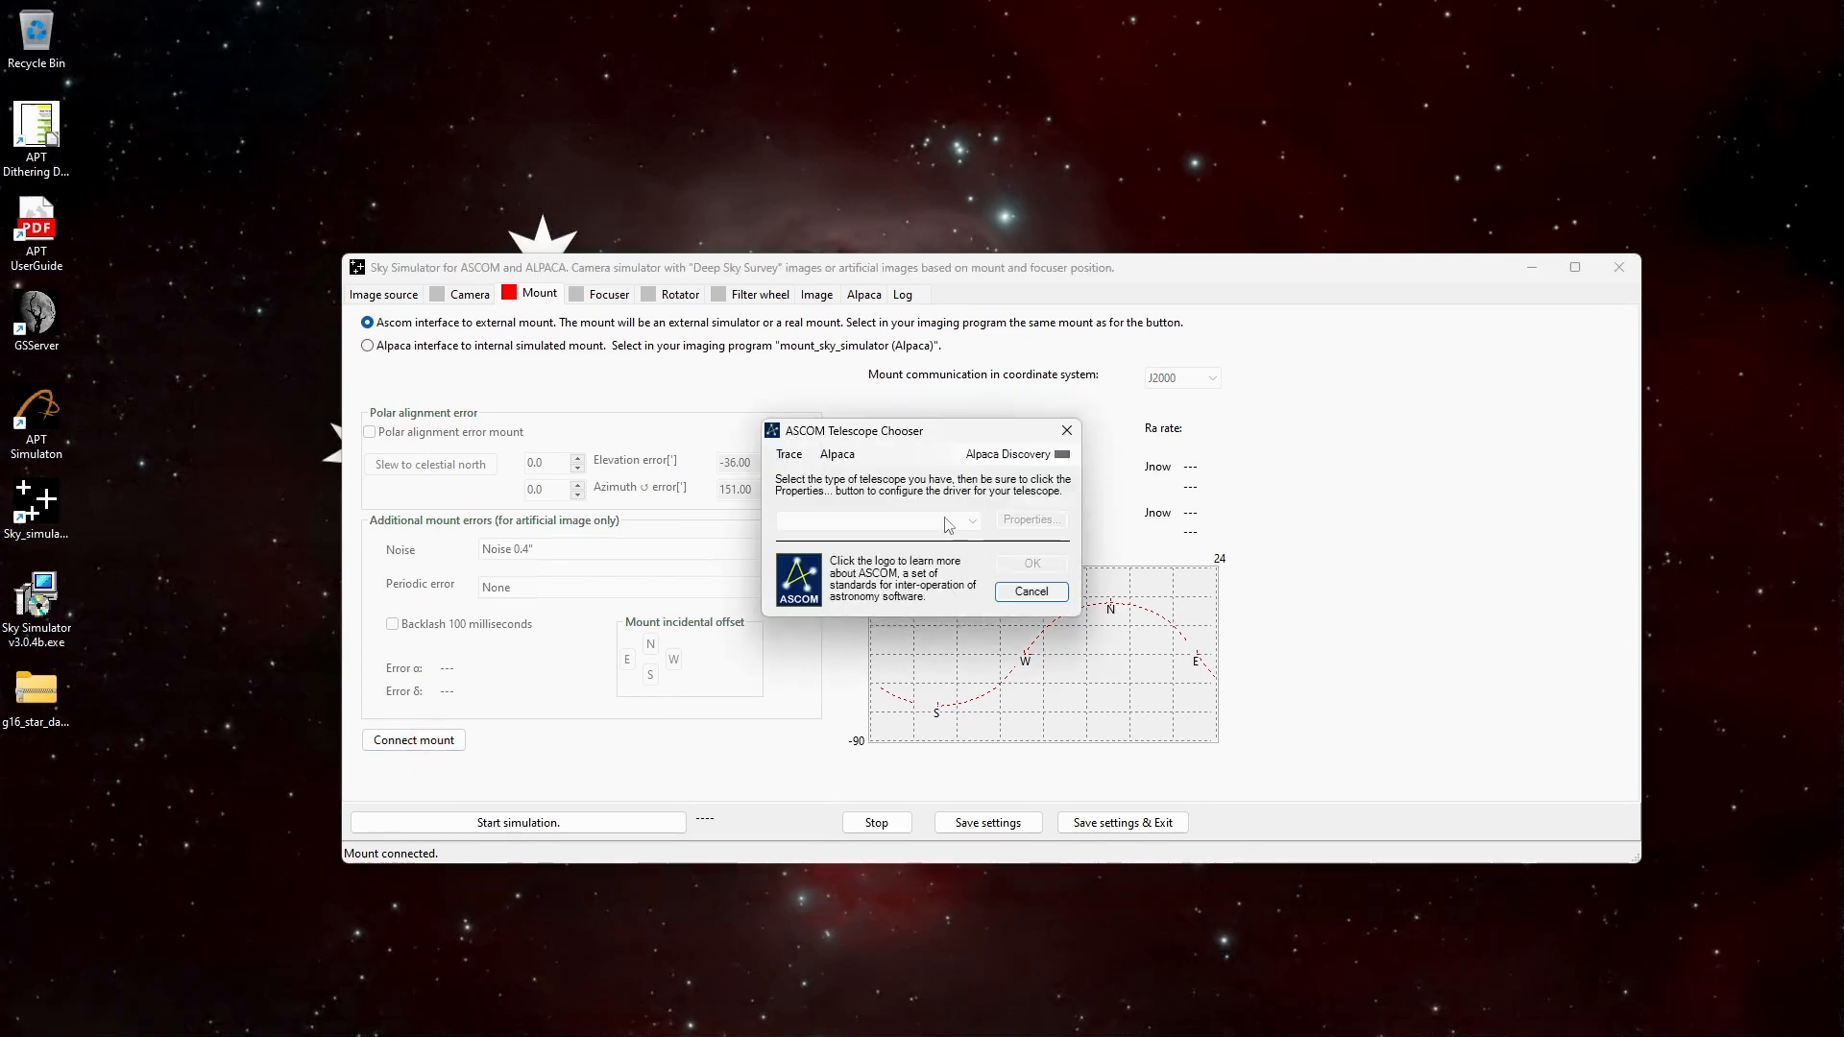
click(975, 523)
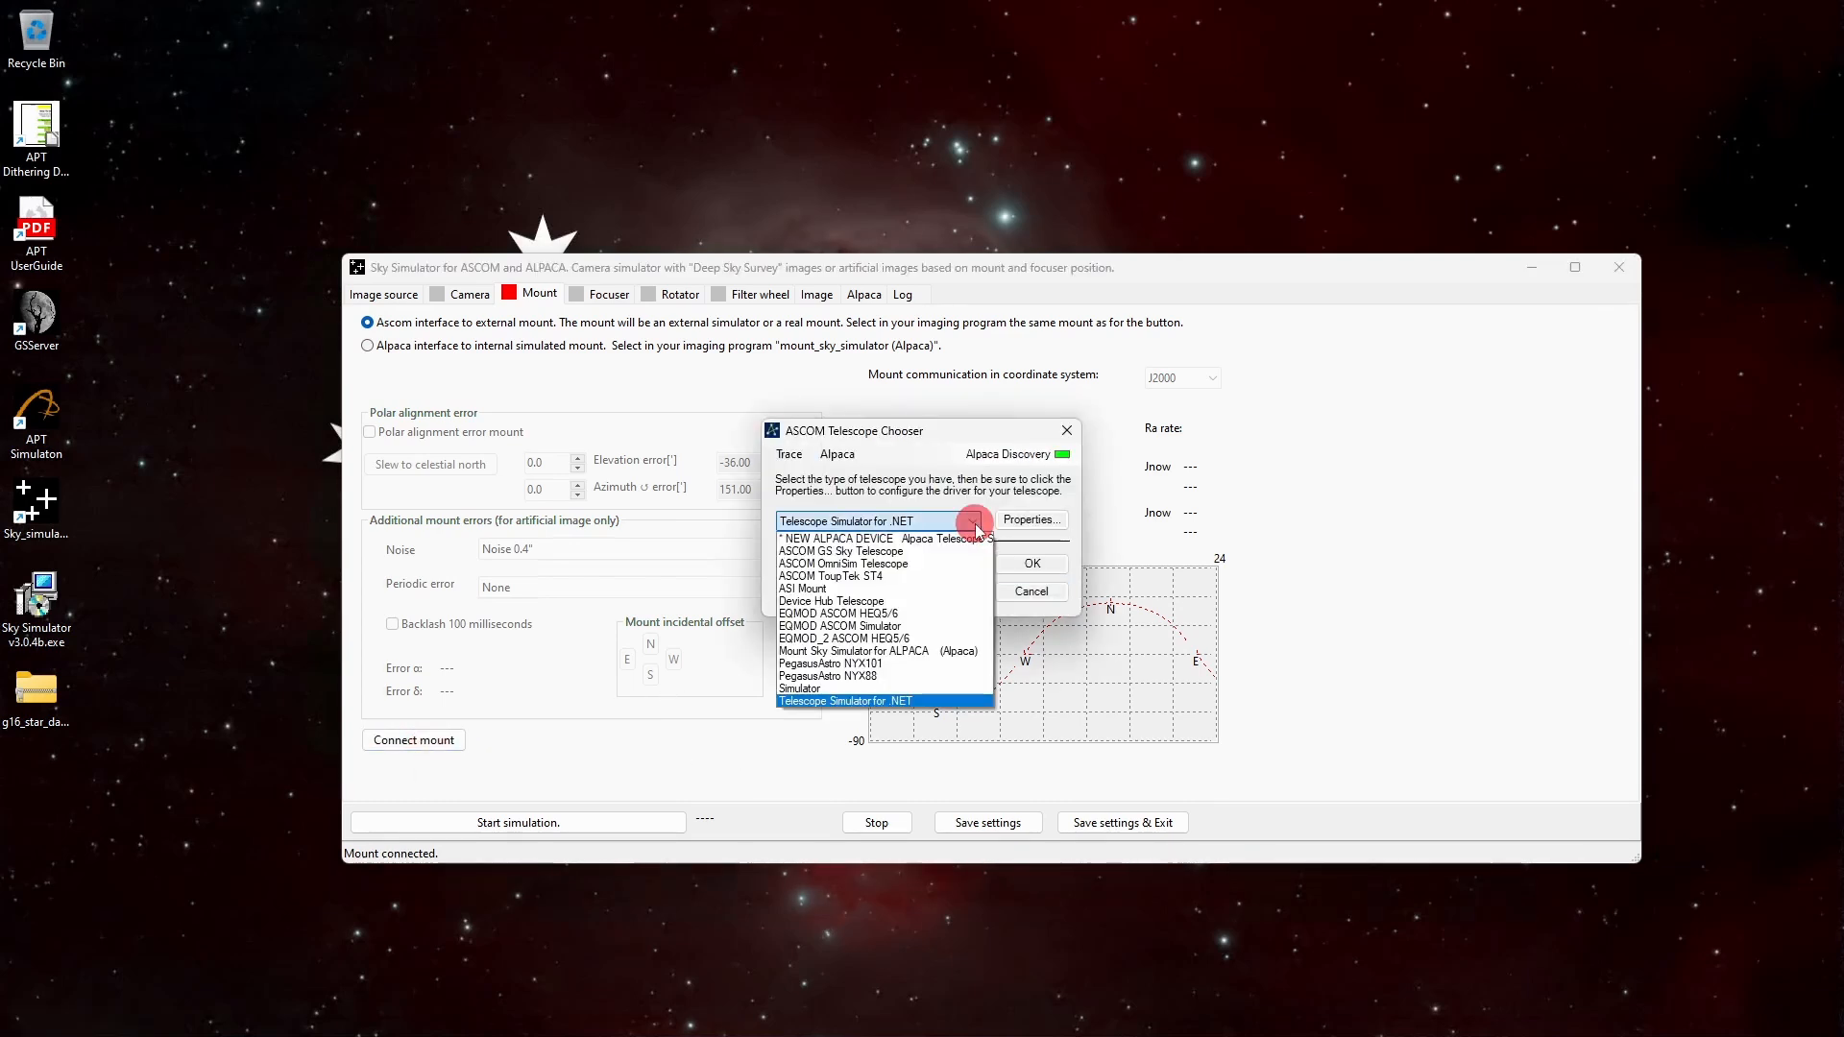
click(867, 614)
click(1027, 562)
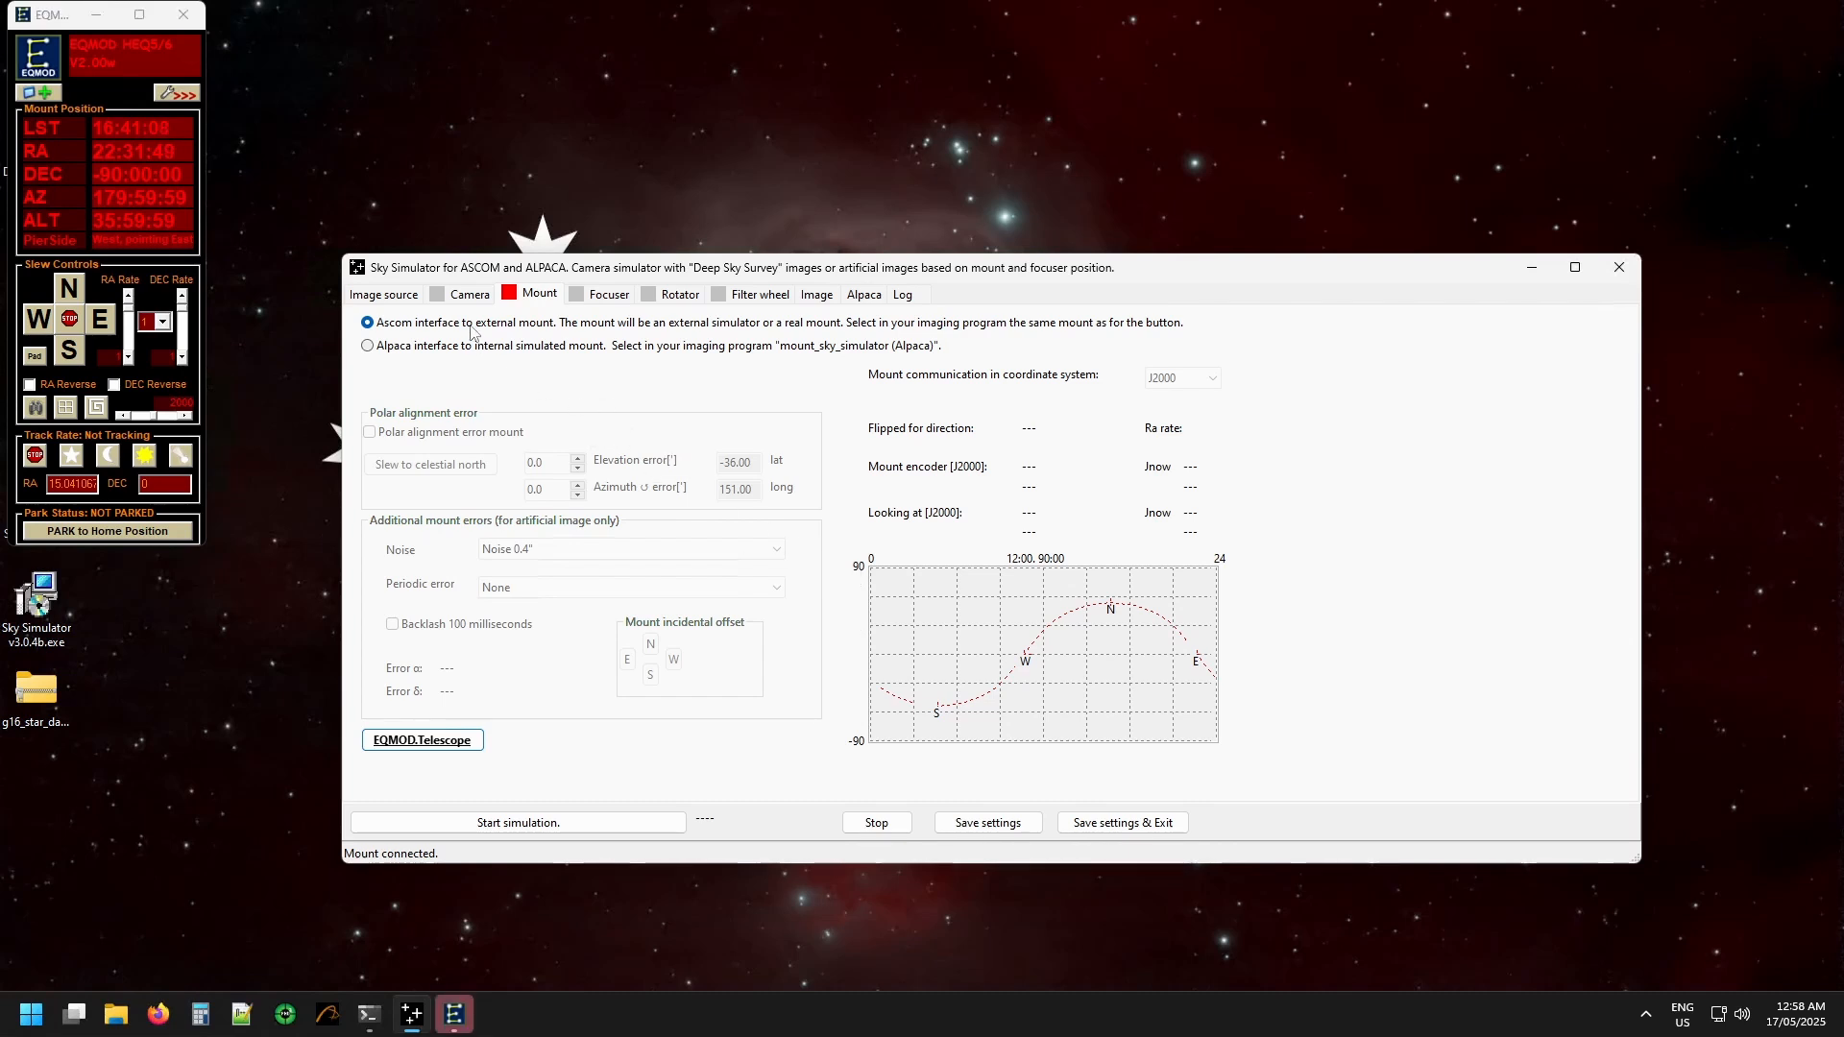
- Review the simulator's camera, image source, mount and image preview settings with the external mount connected
click(463, 295)
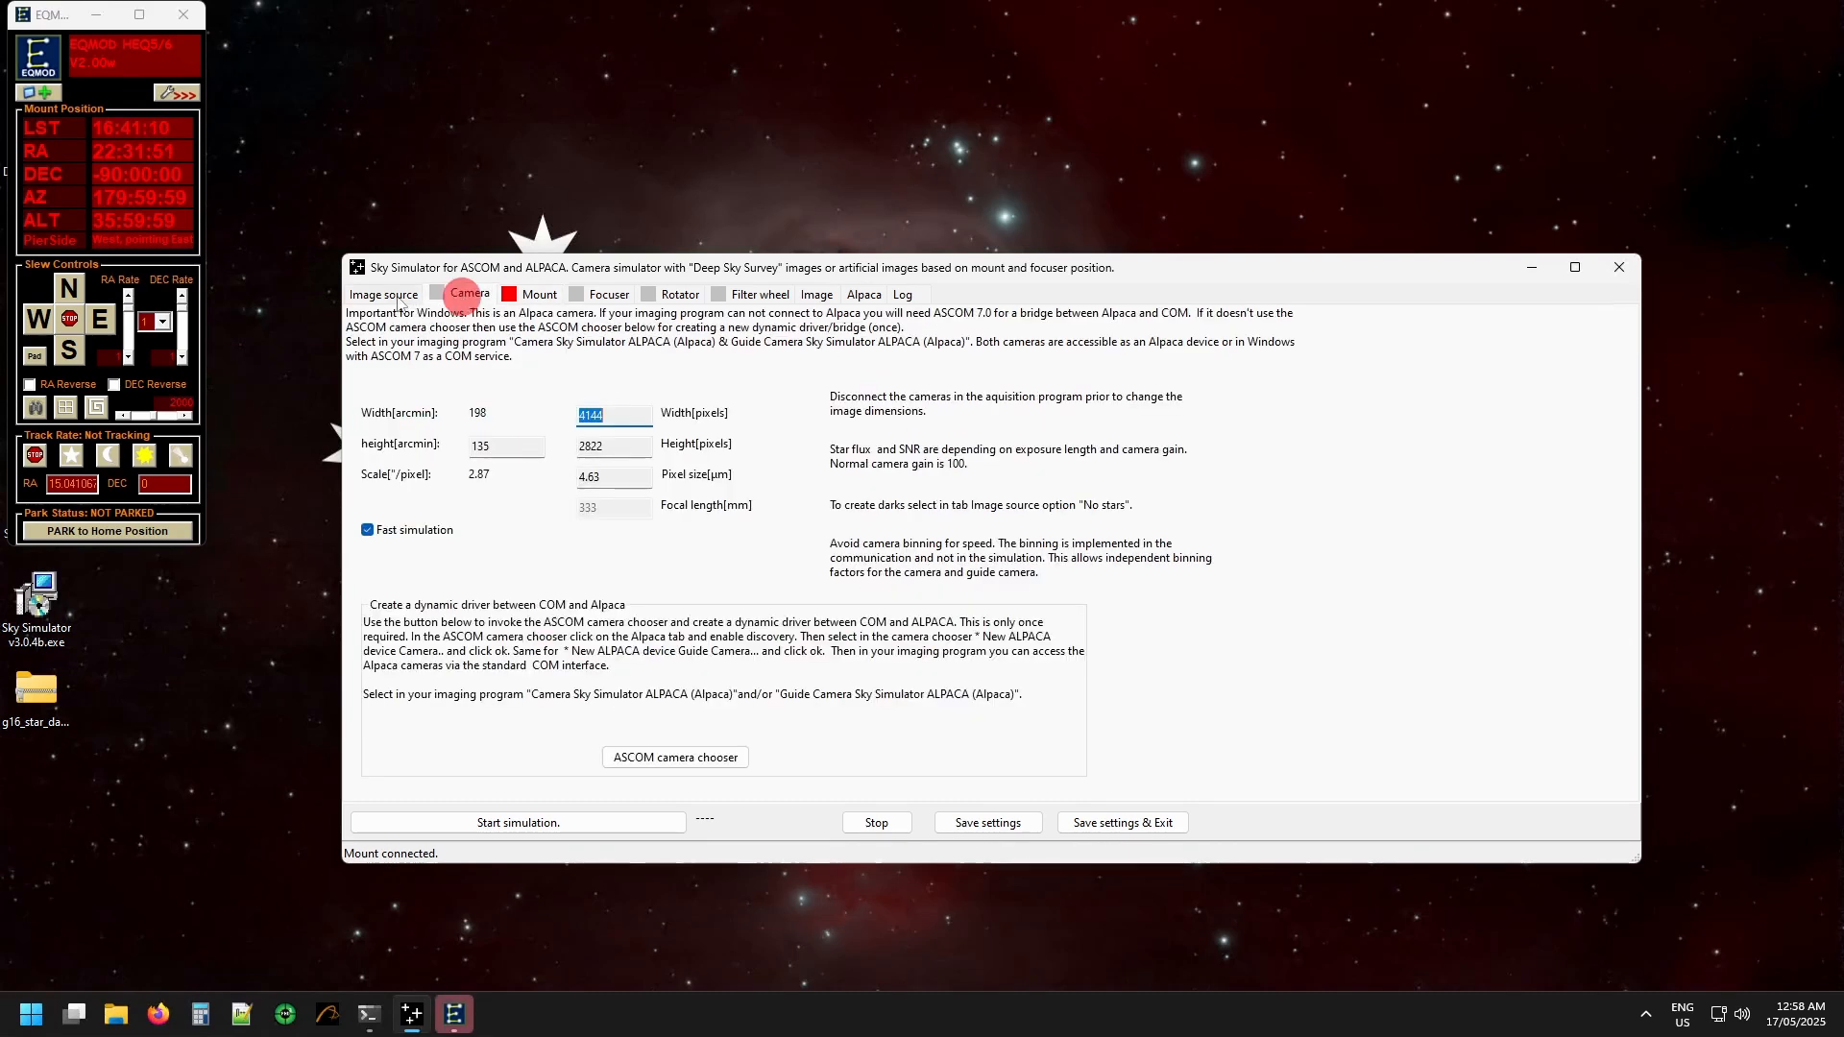
click(387, 295)
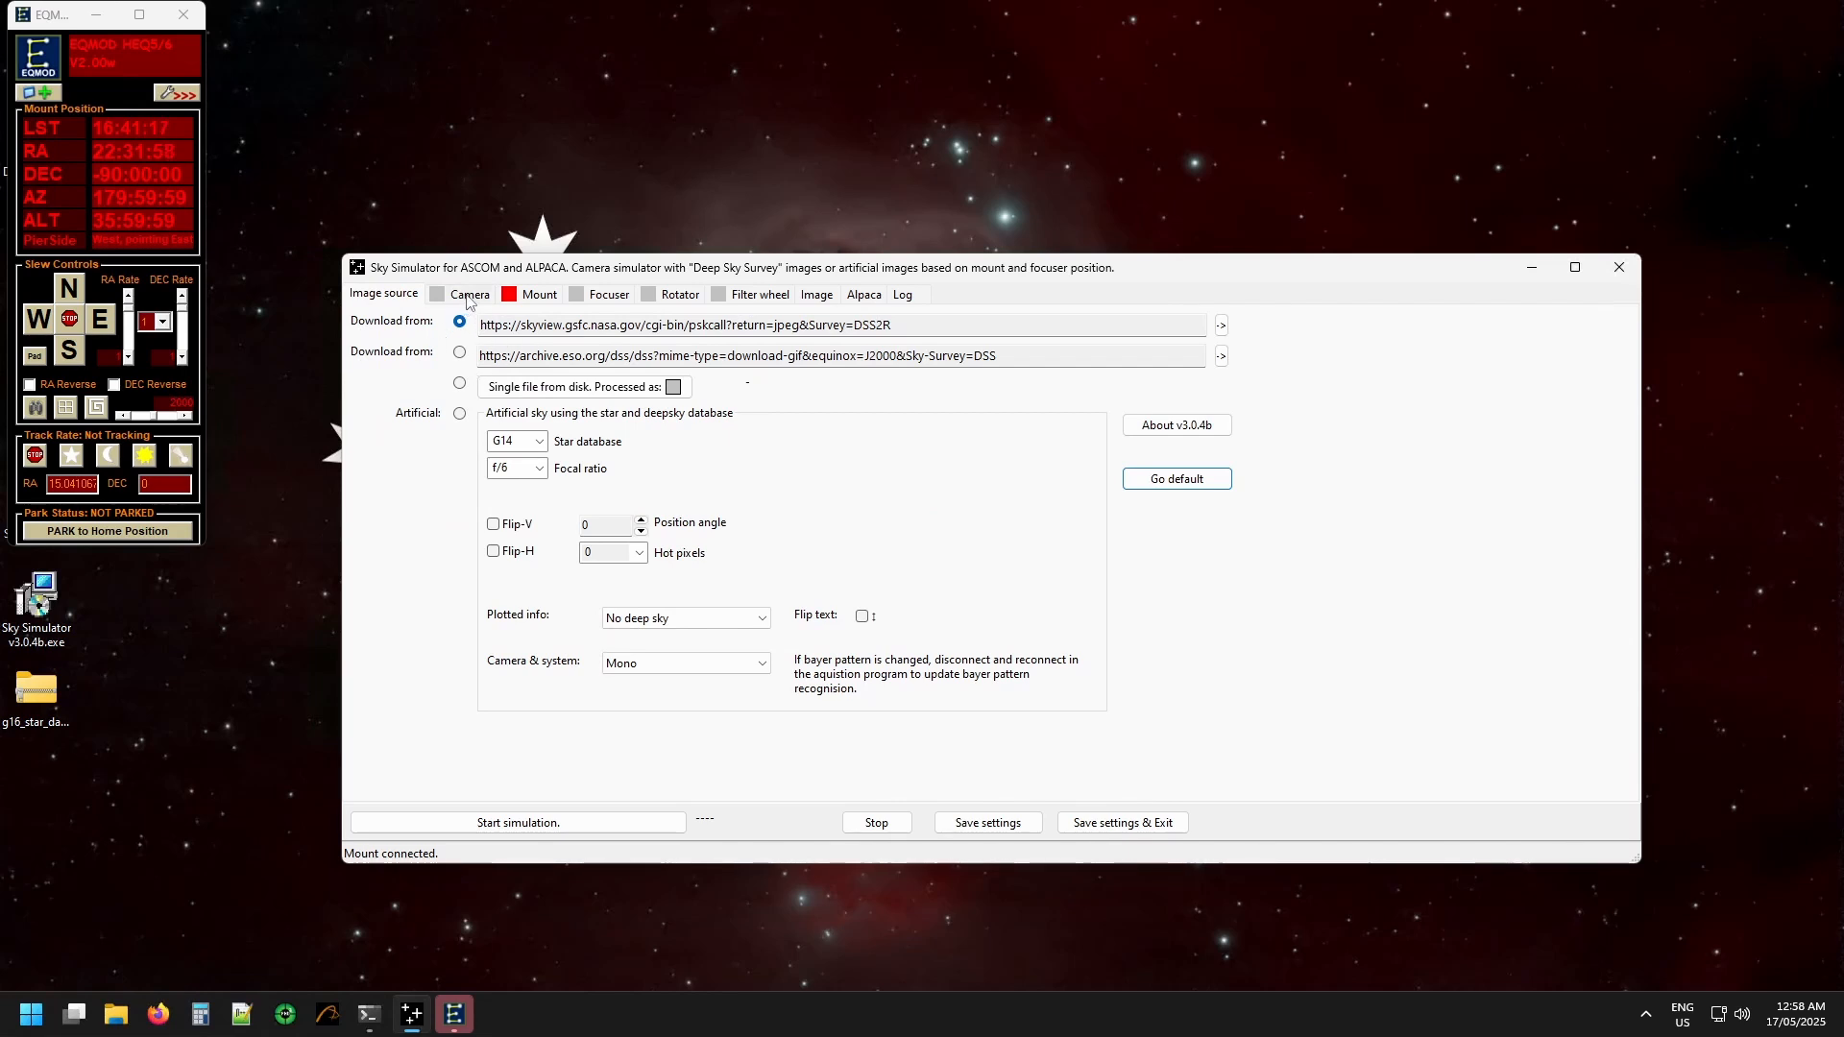
click(467, 296)
click(541, 298)
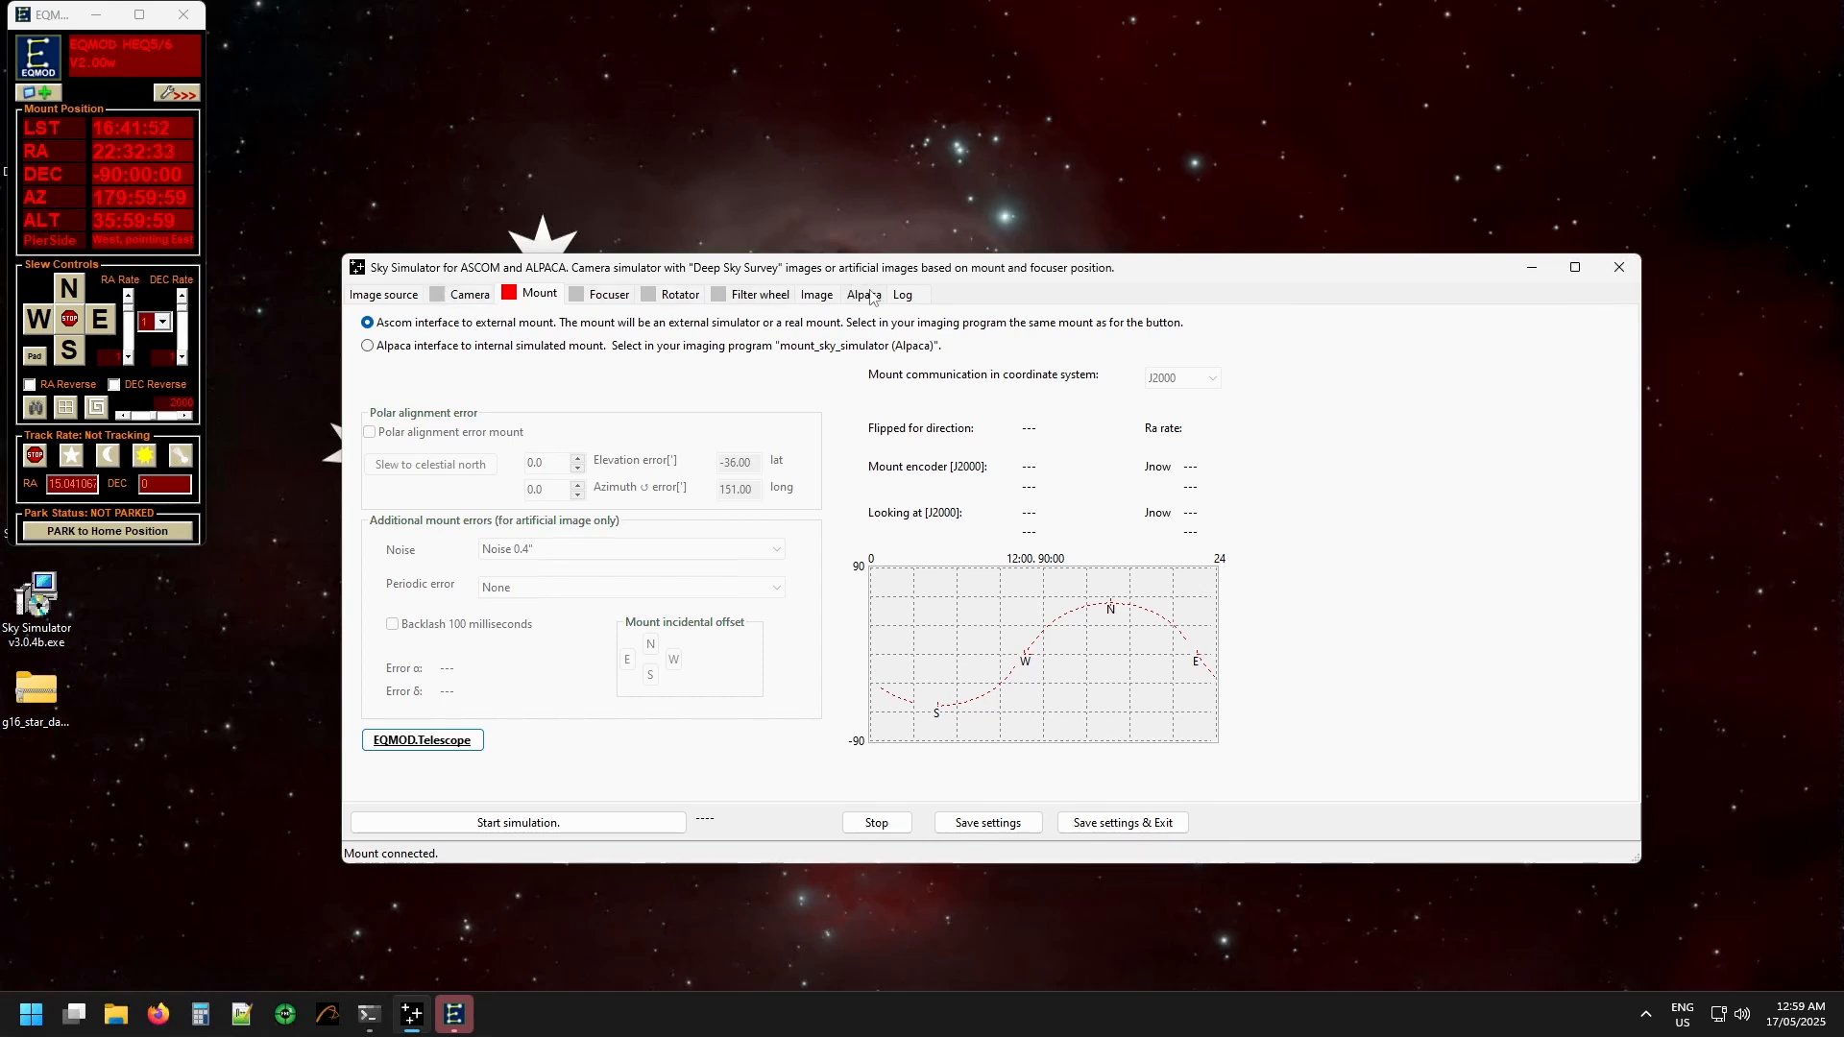
click(818, 295)
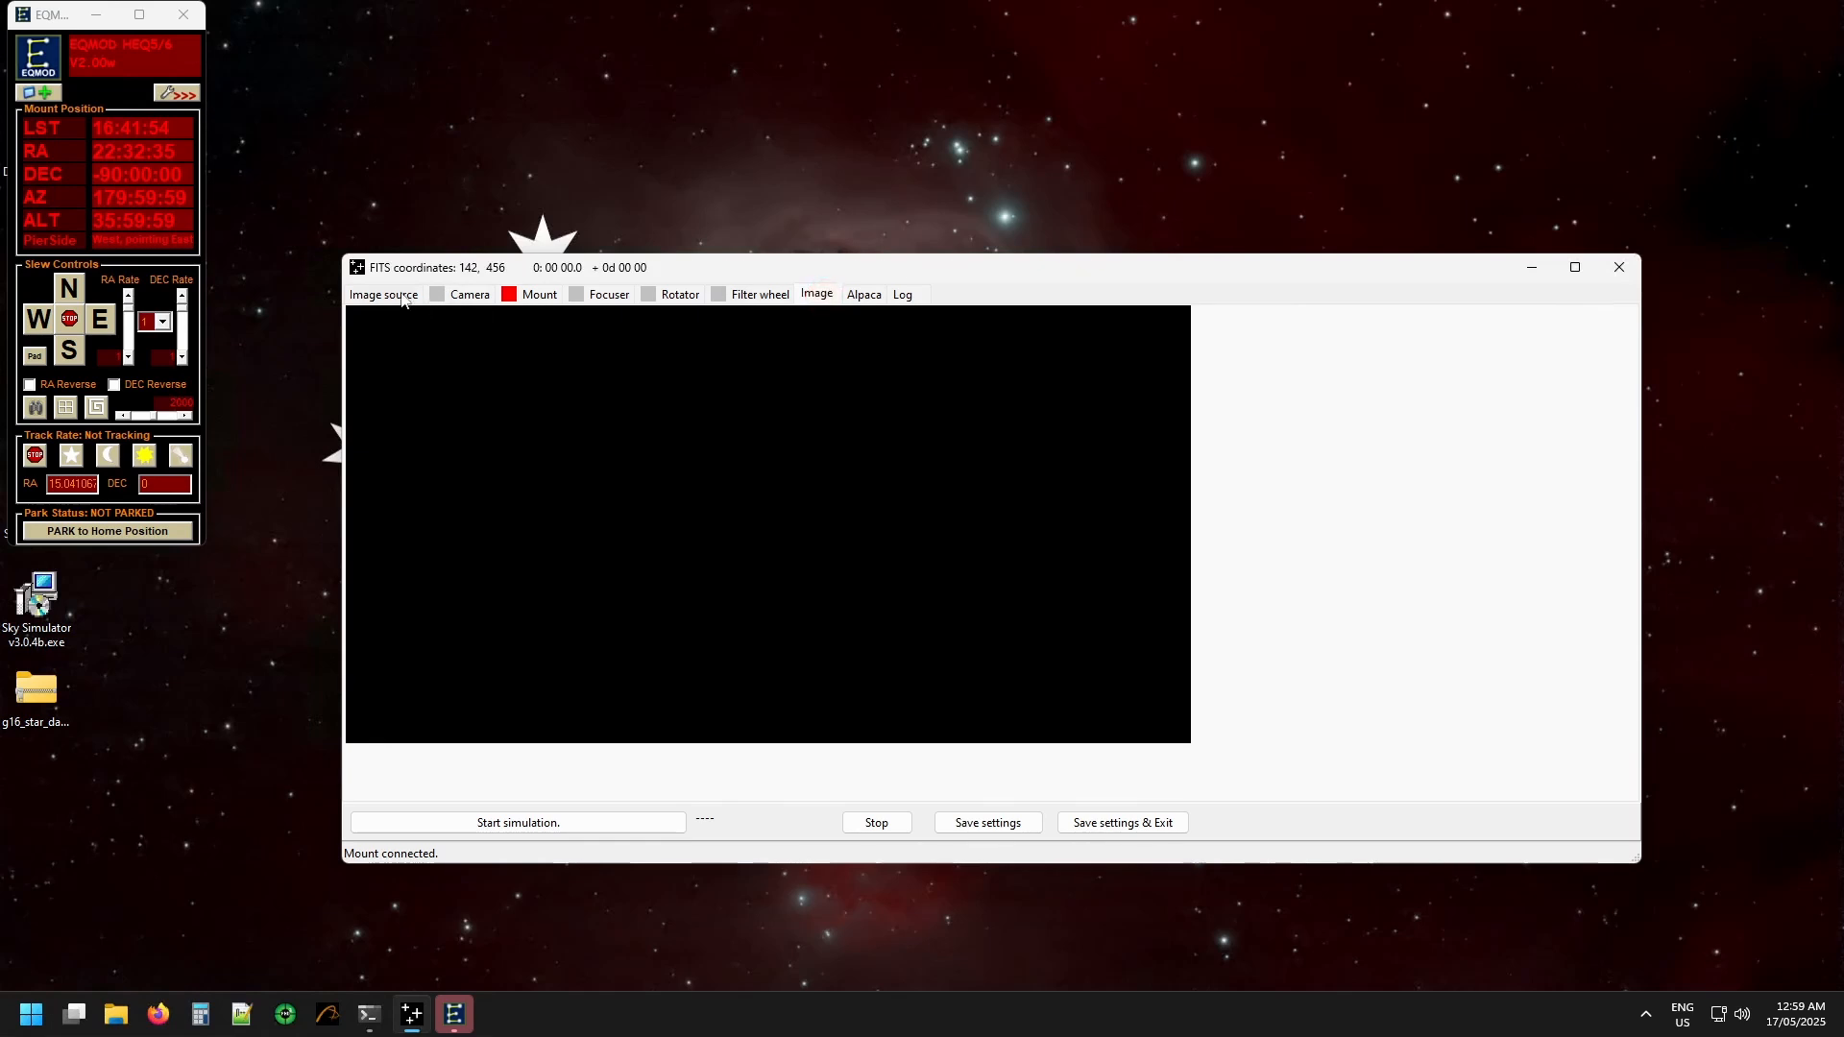
click(383, 294)
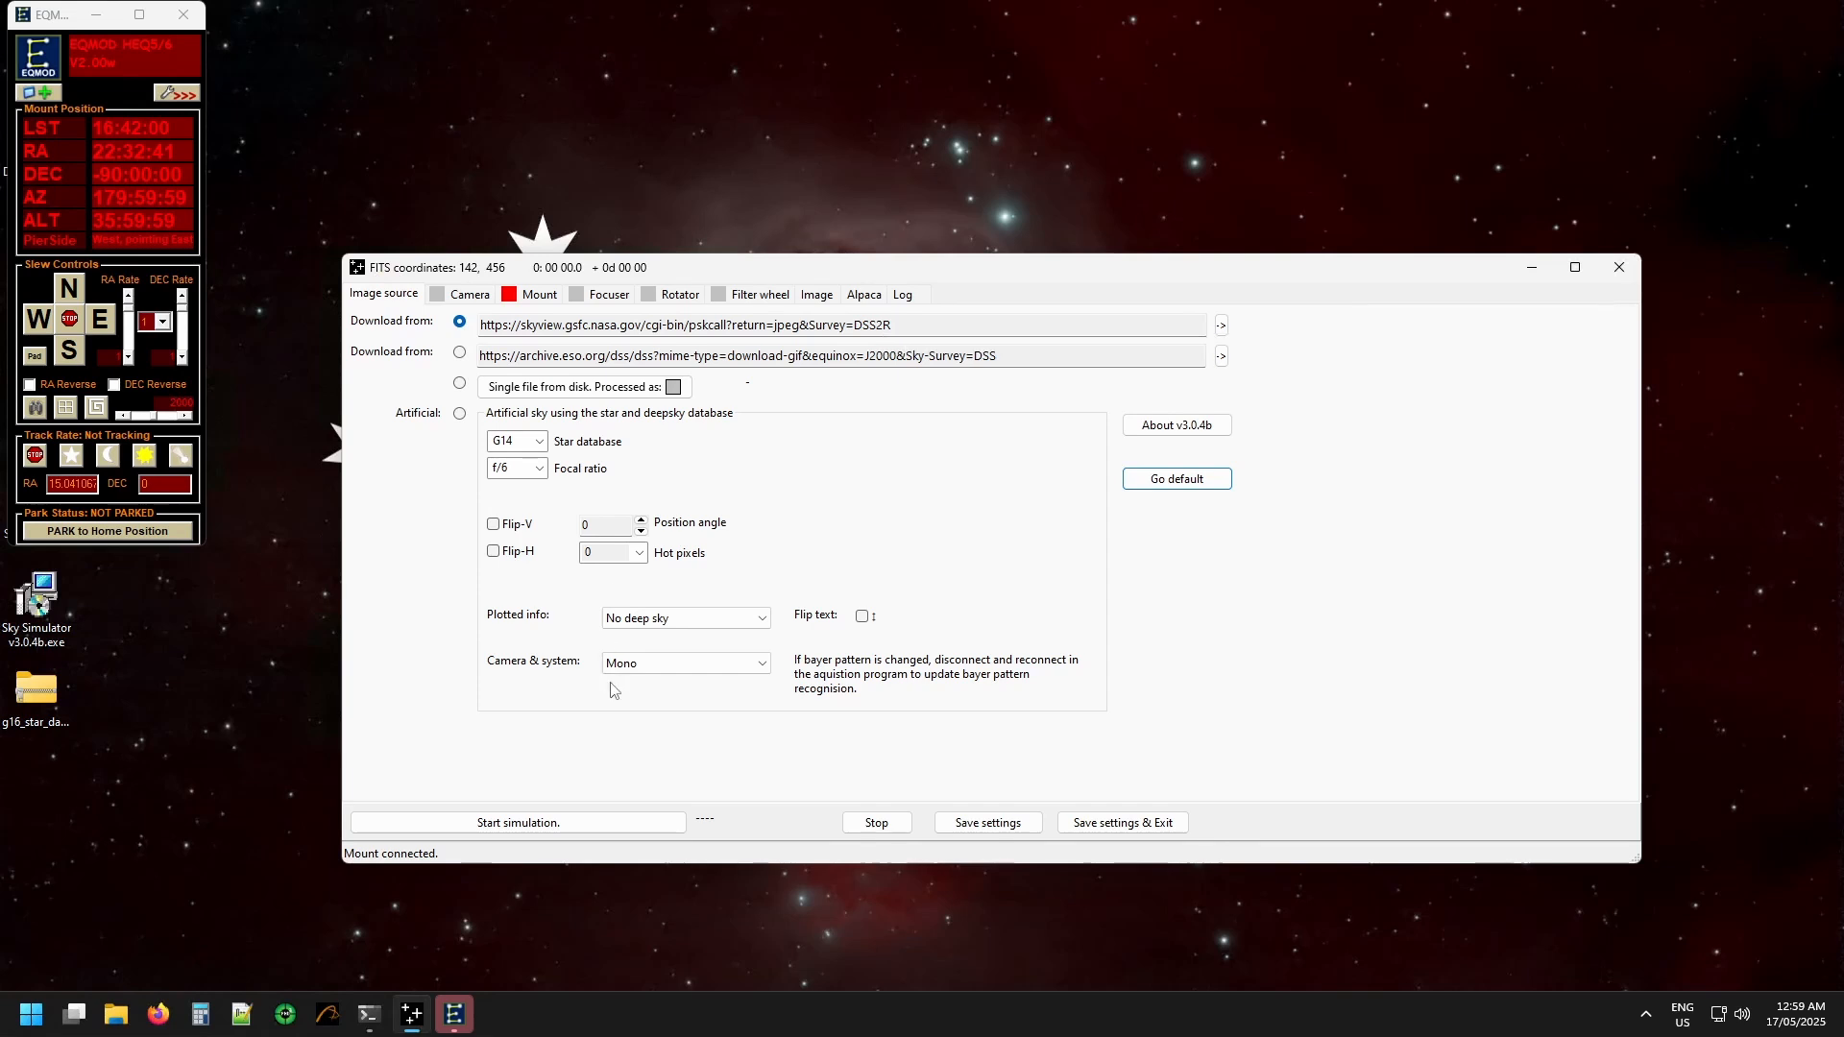
click(519, 296)
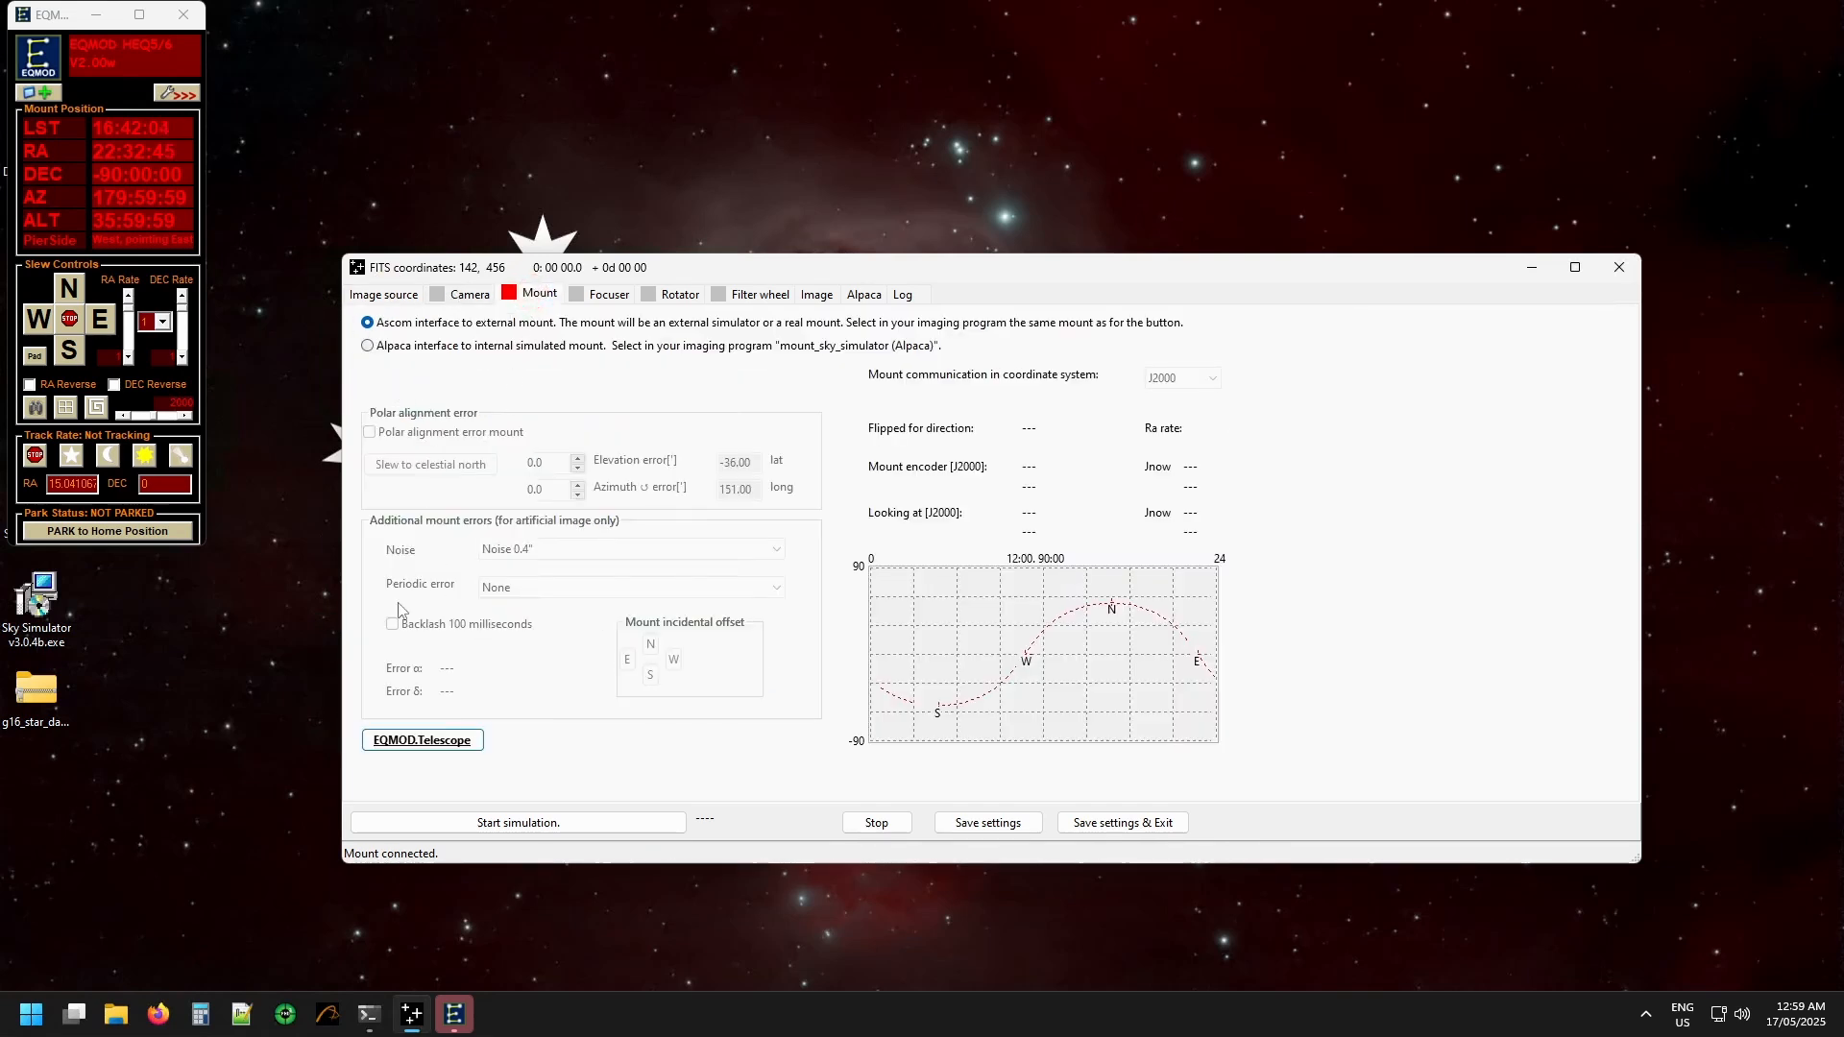
- Start the sky simulation and minimise the EQMOD and Sky Simulator windows
click(512, 823)
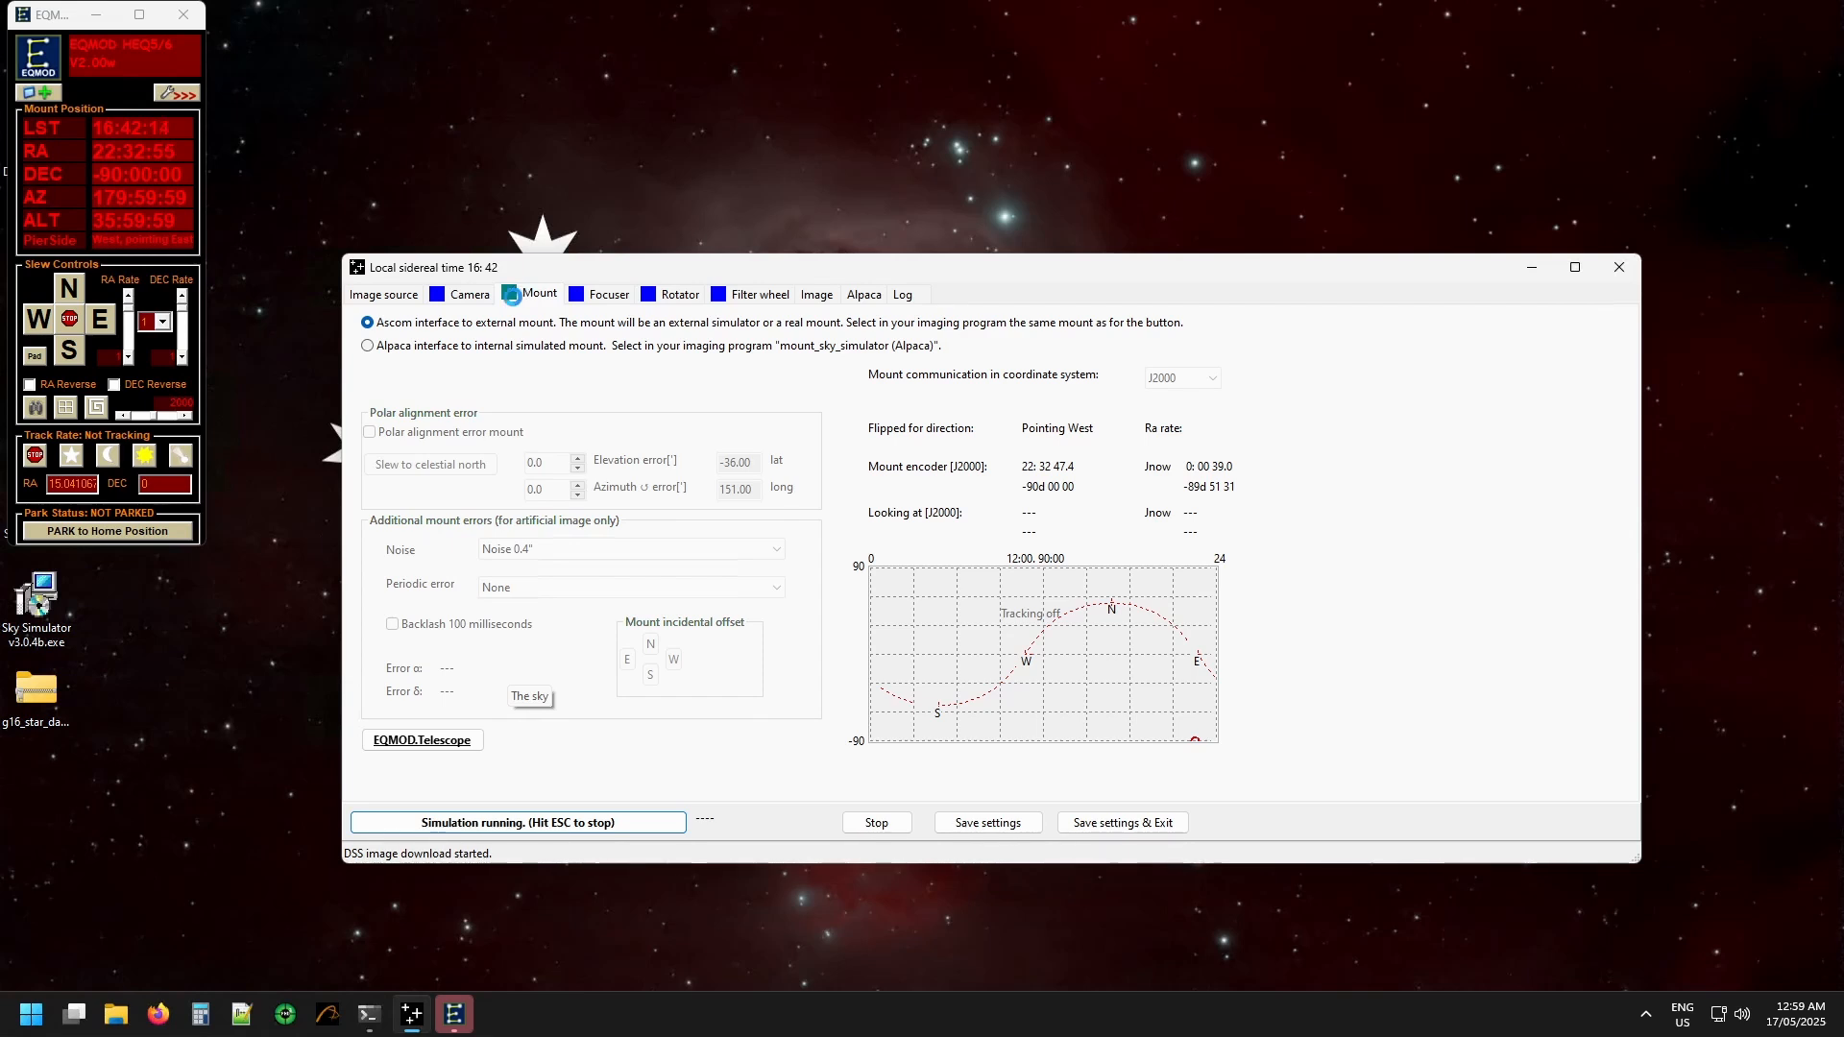
click(95, 15)
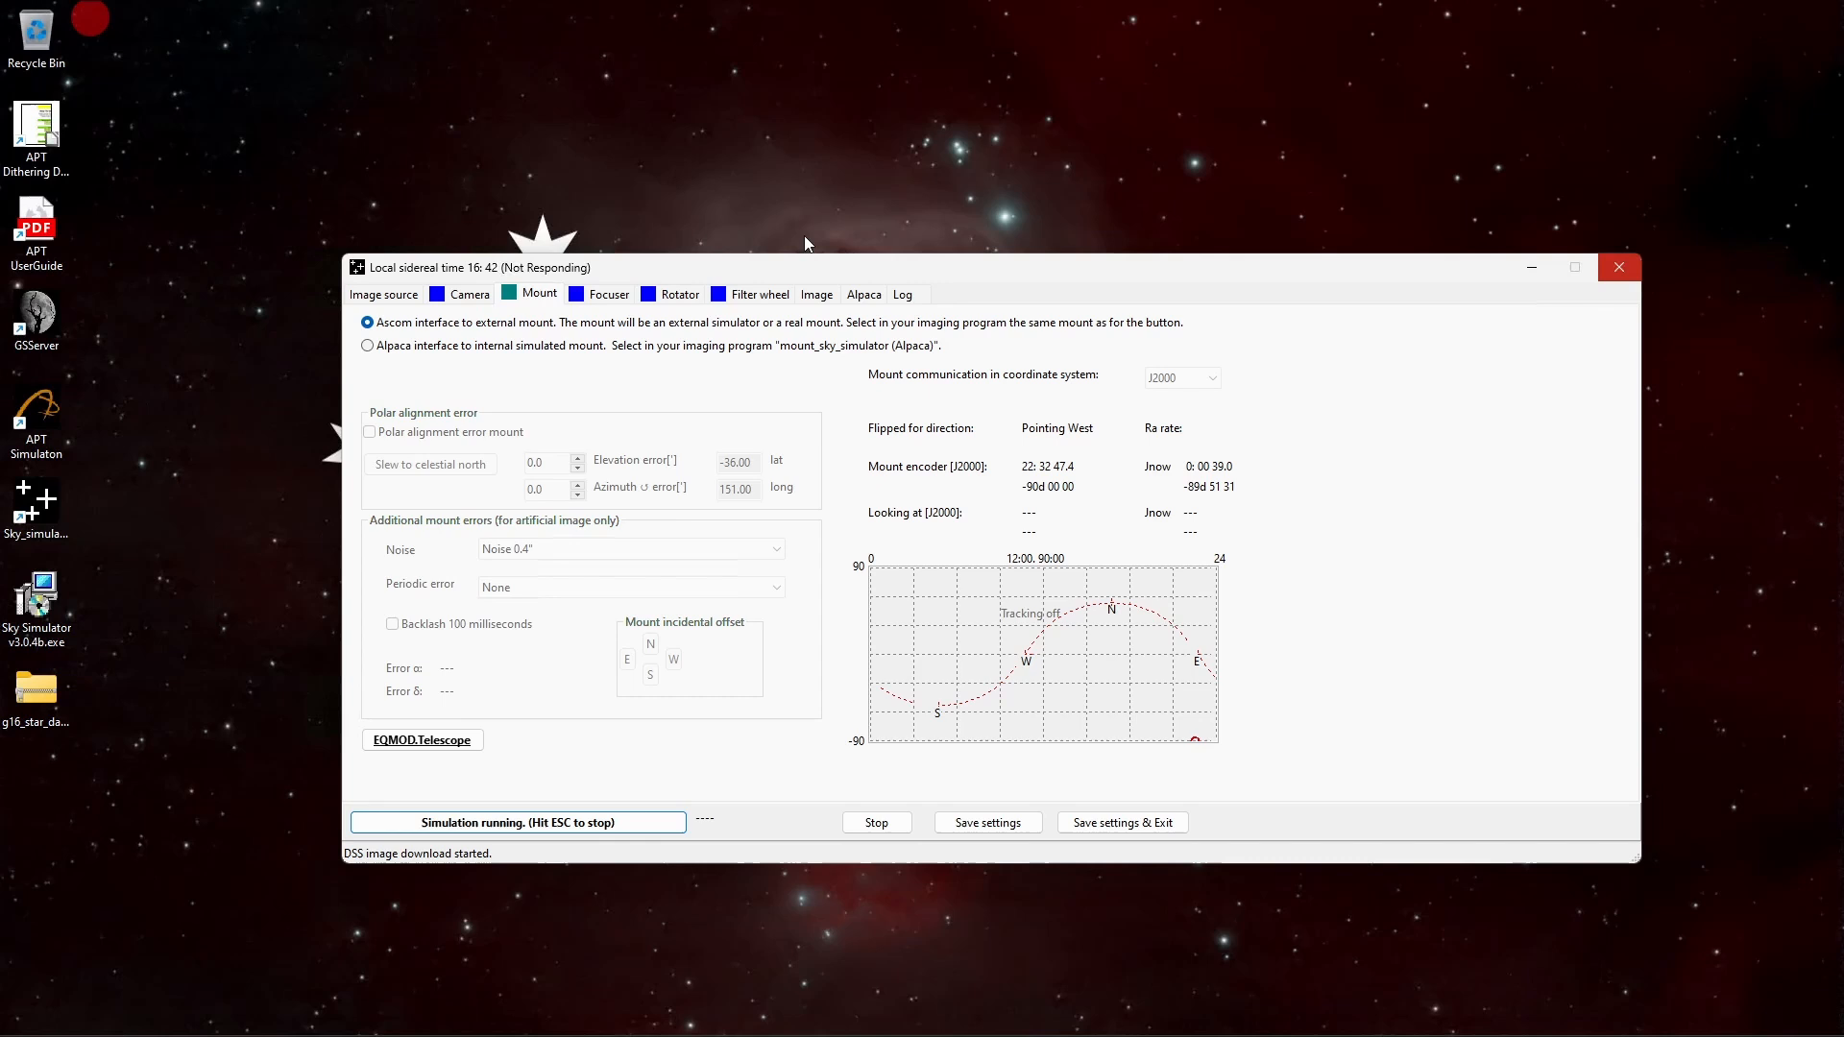
click(1529, 269)
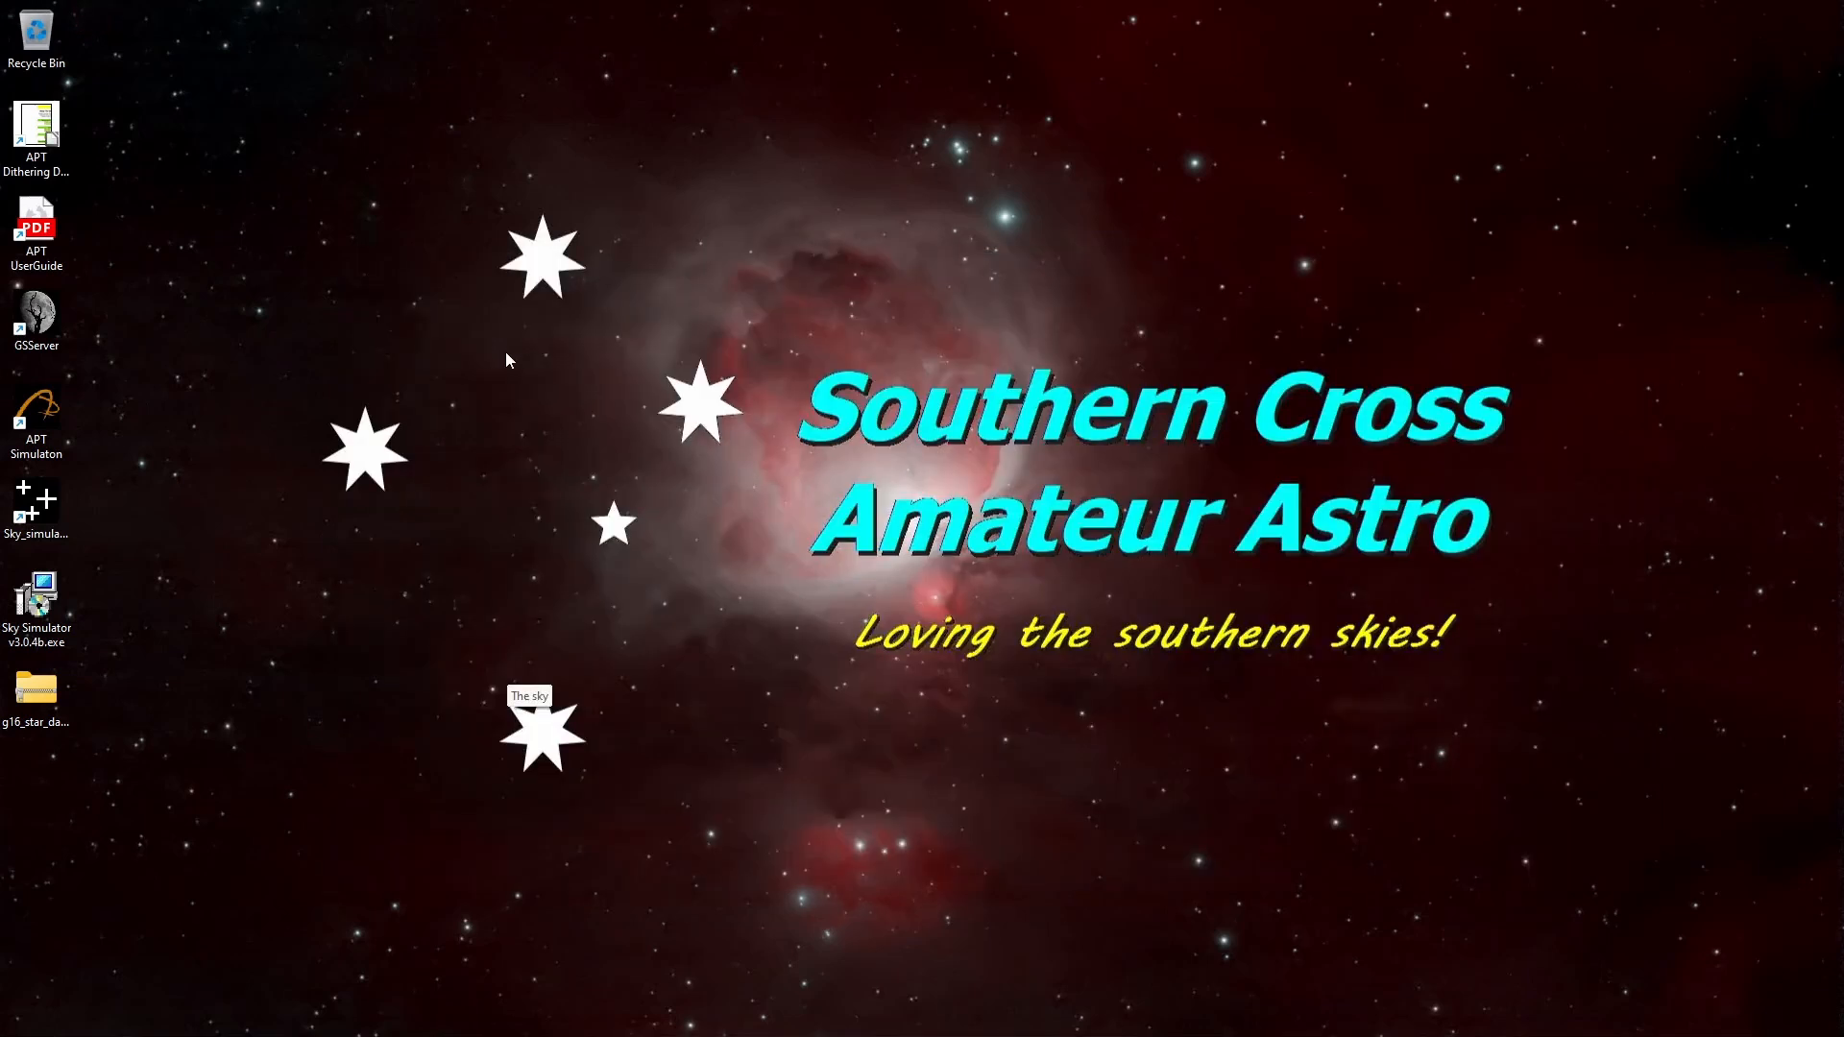
- Launch the APT simulation profile and connect its scope to EQMOD ASCOM HEQ5/6
double_click(50, 414)
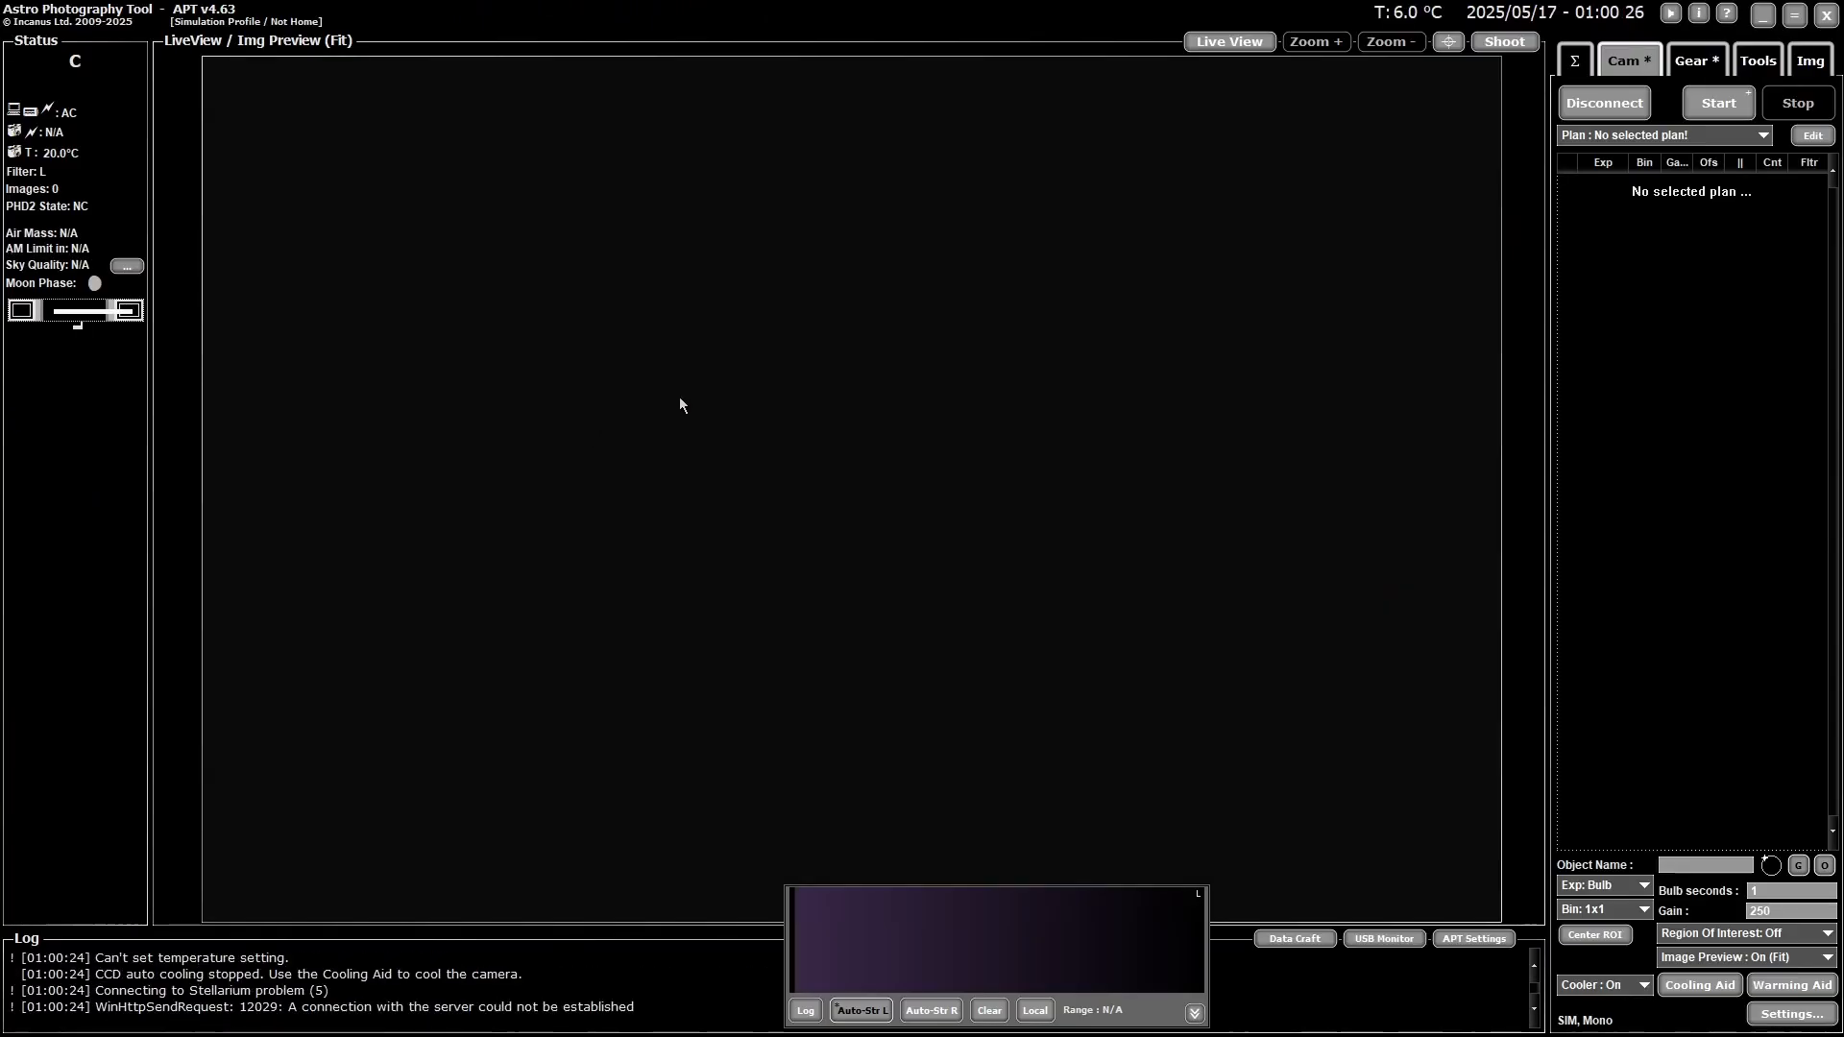
click(1691, 61)
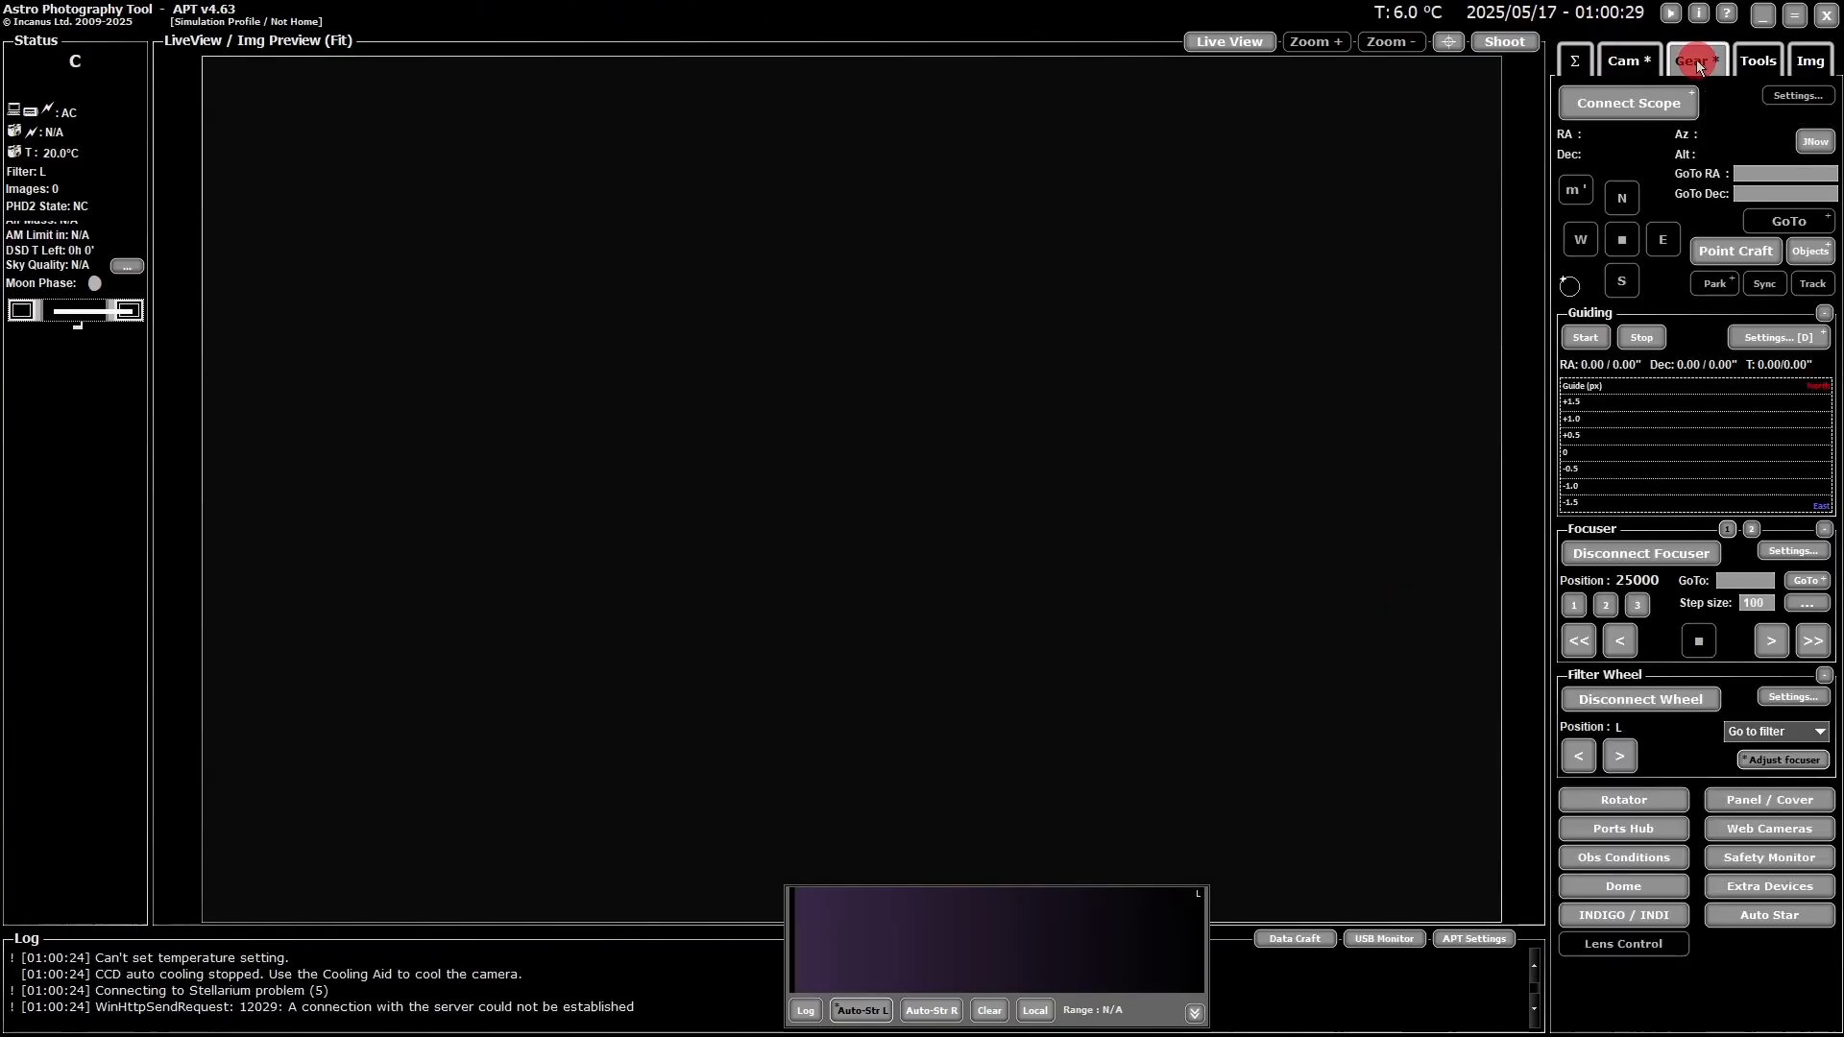
click(1610, 106)
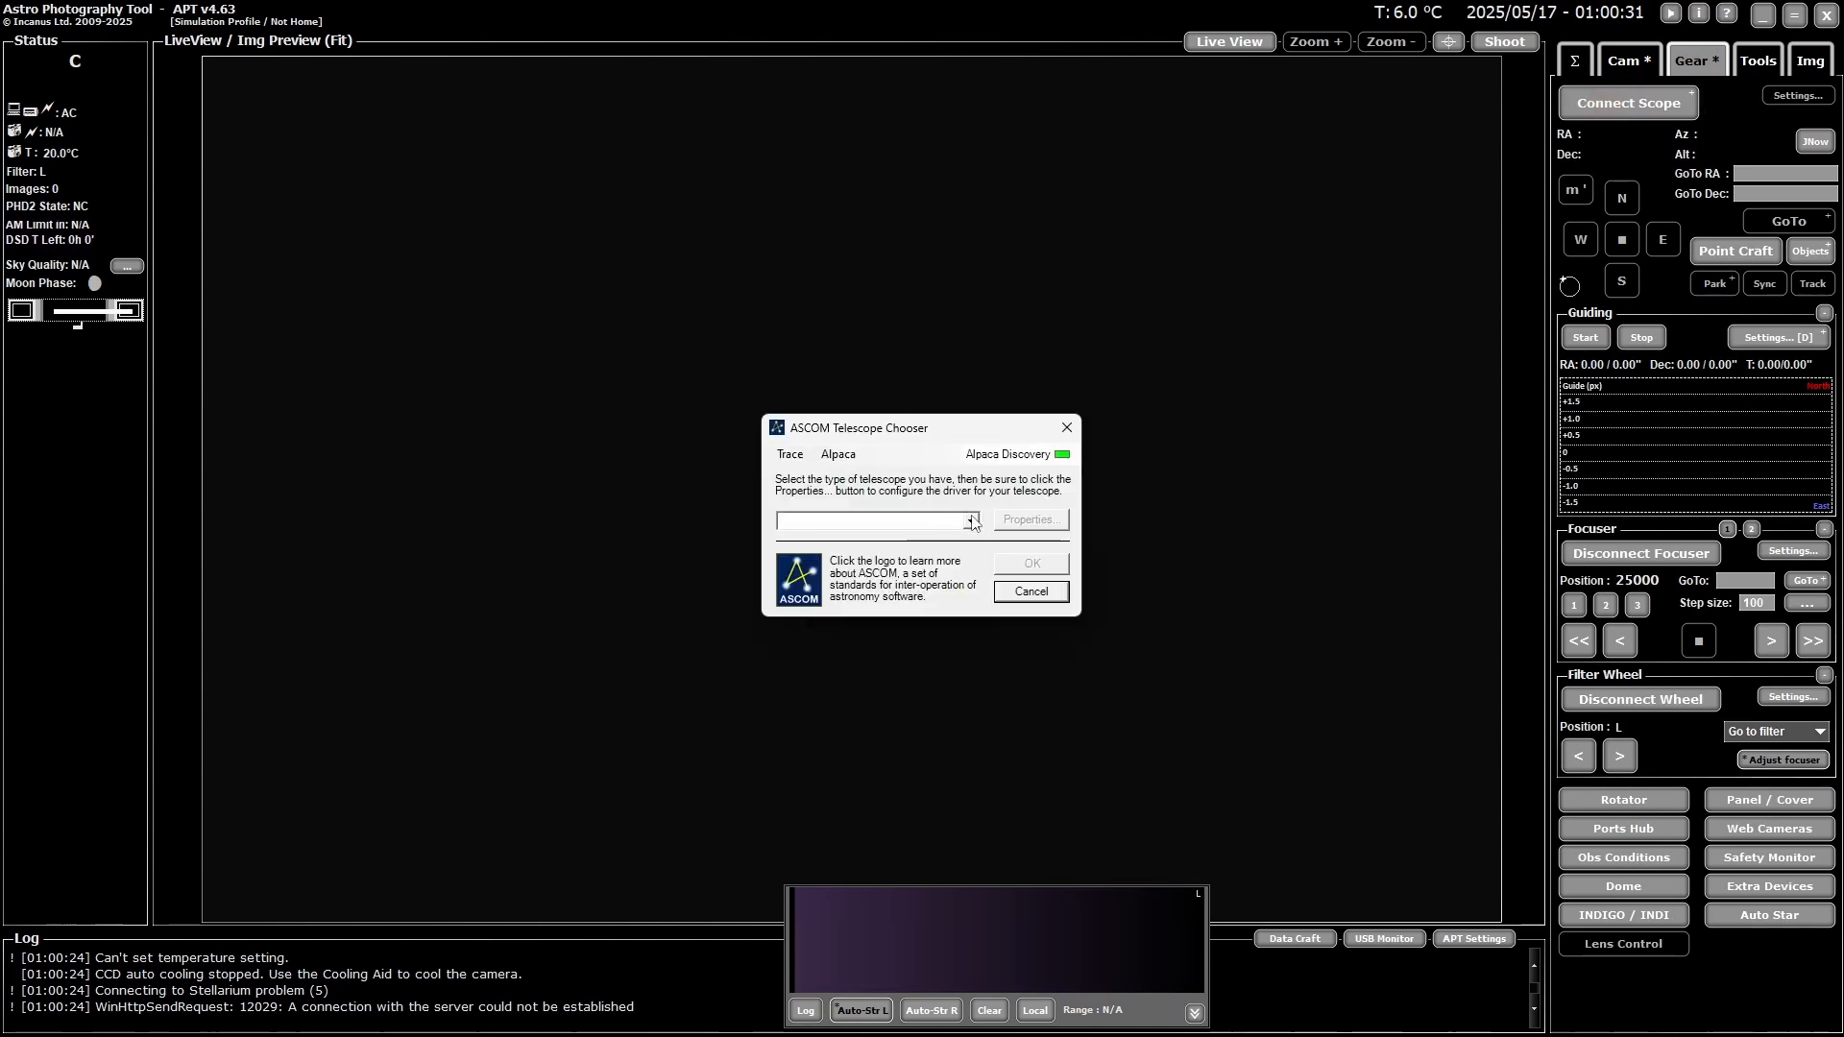
click(971, 520)
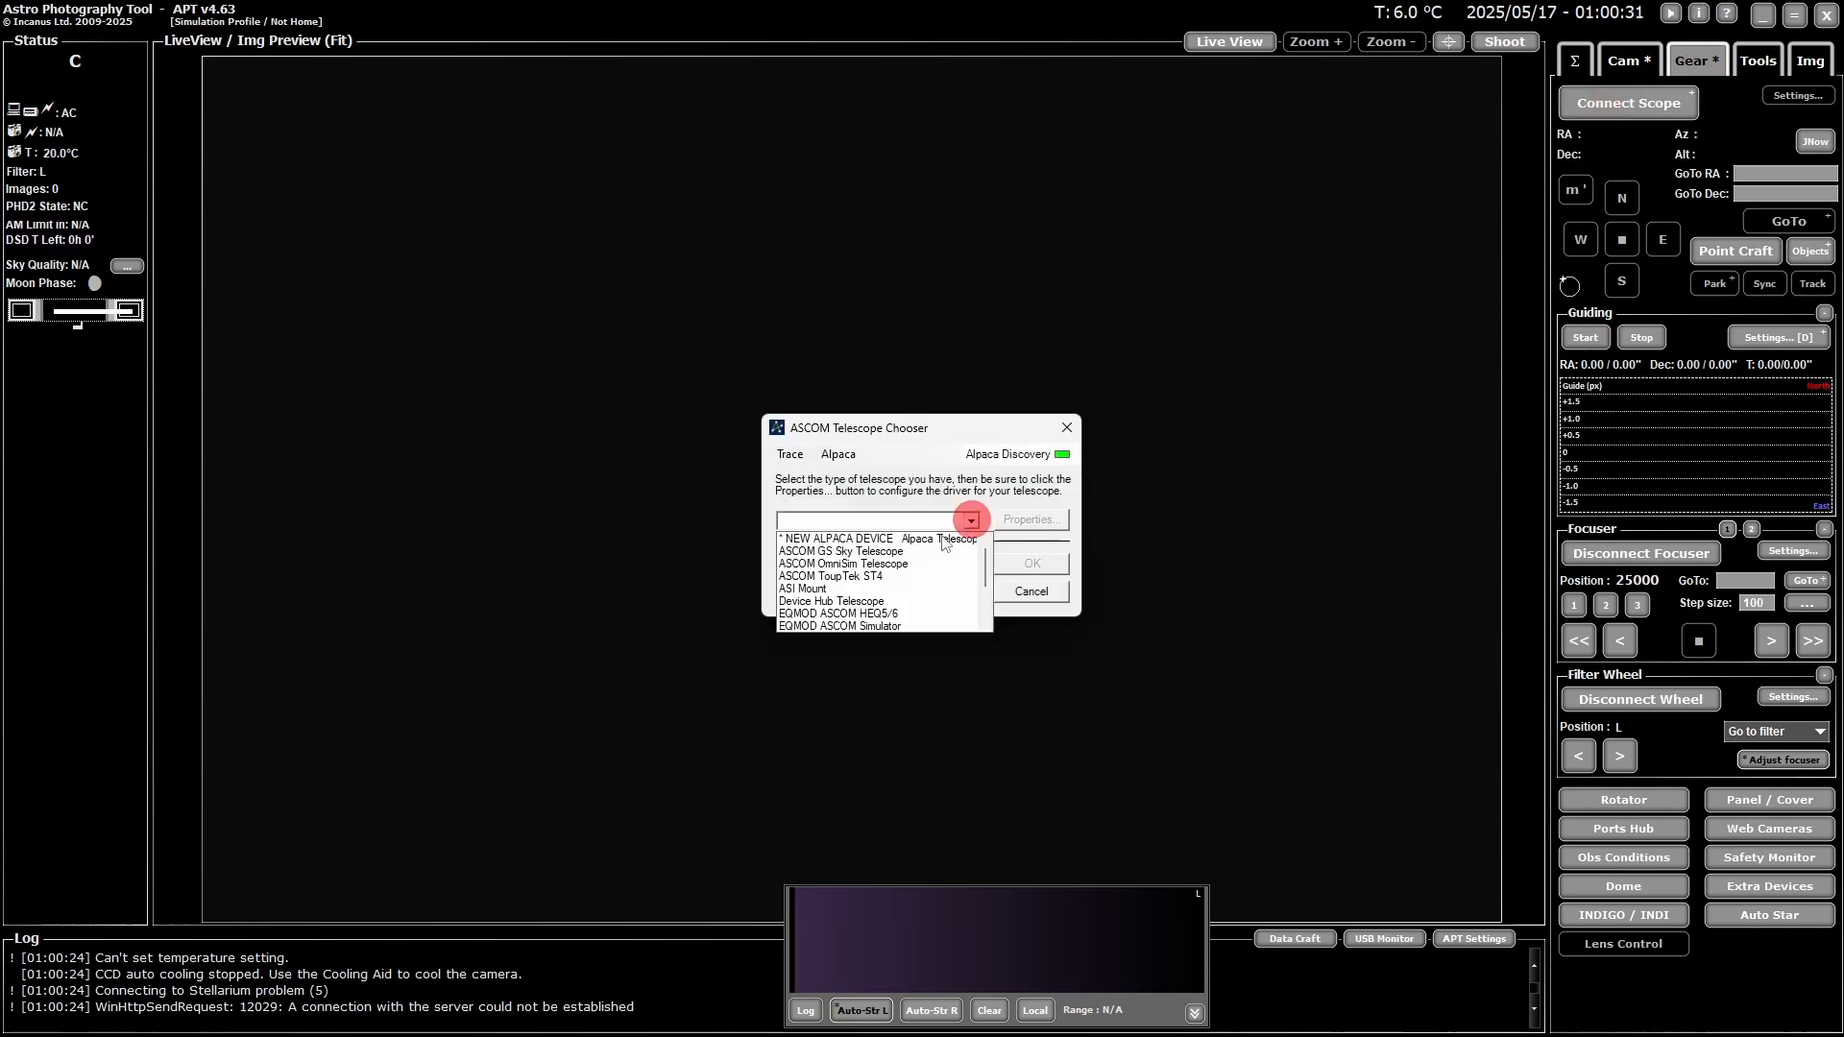
click(881, 613)
click(1032, 563)
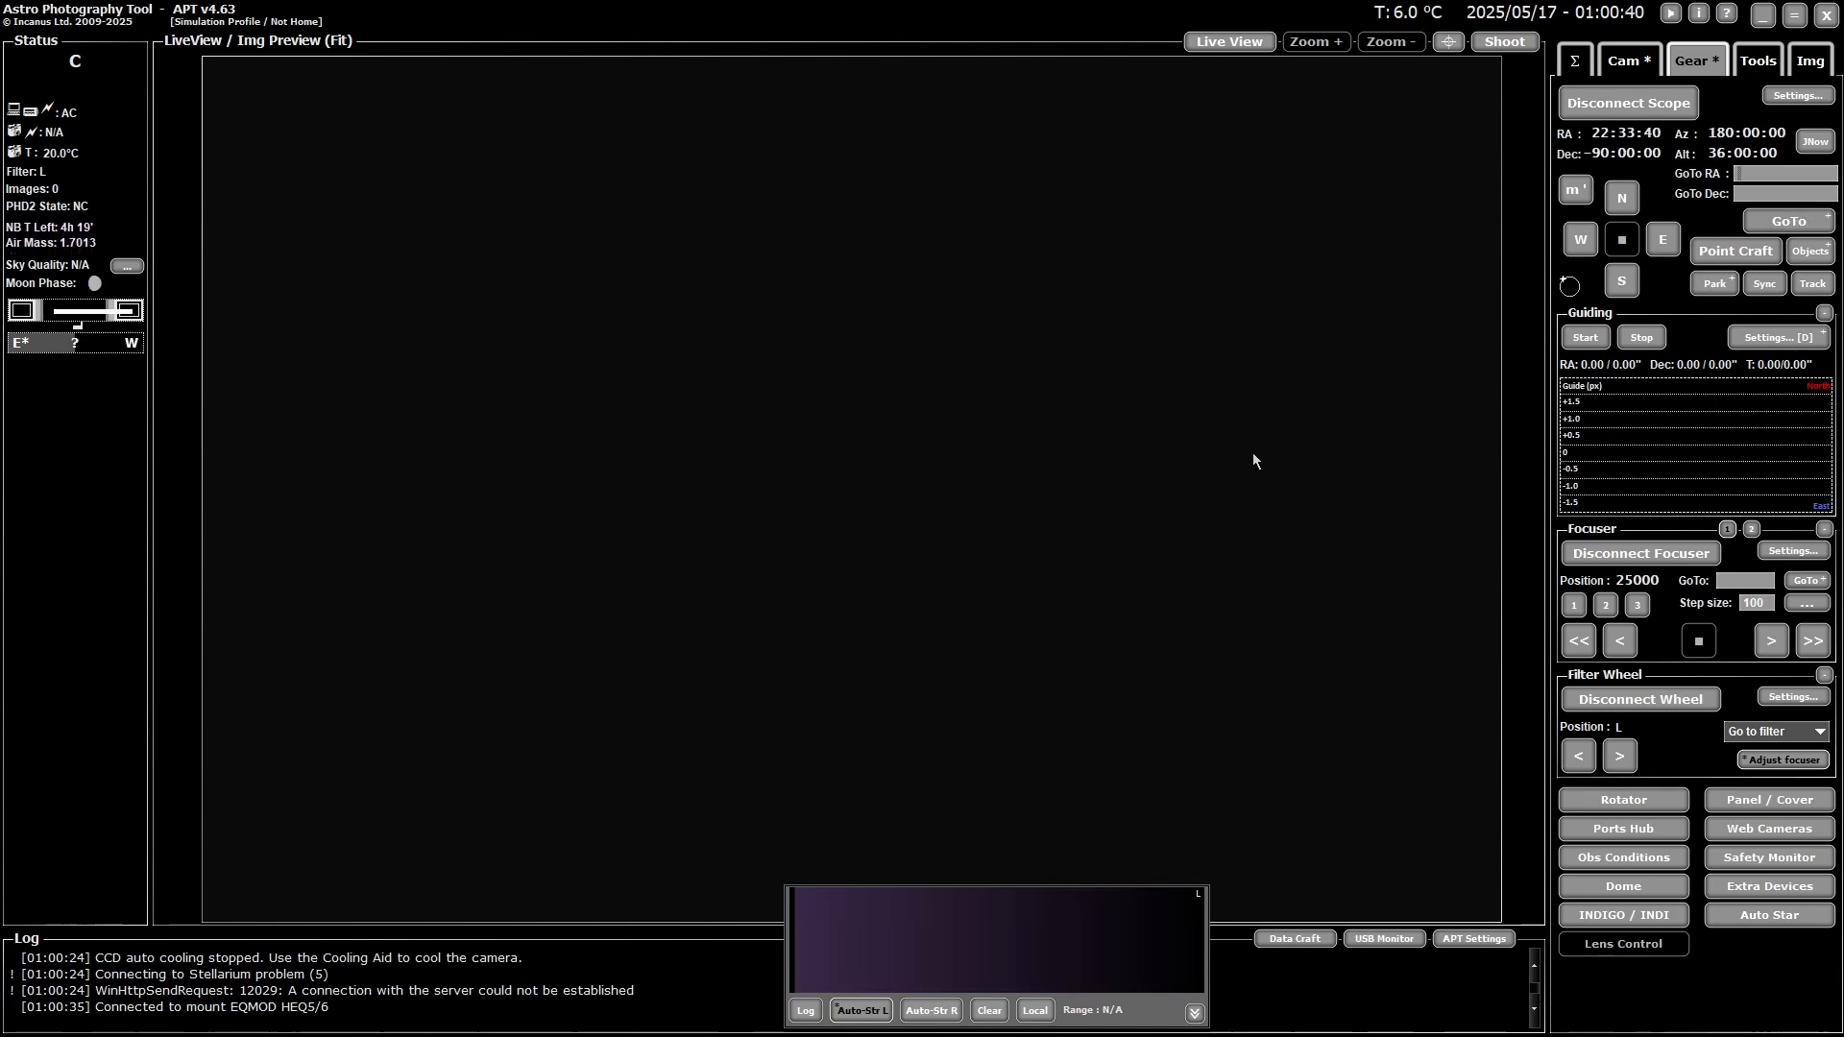
- Capture an image at the current position, plate-solve it in Point Craft using the scope position, and check the Object Calculator's focal length
click(1500, 43)
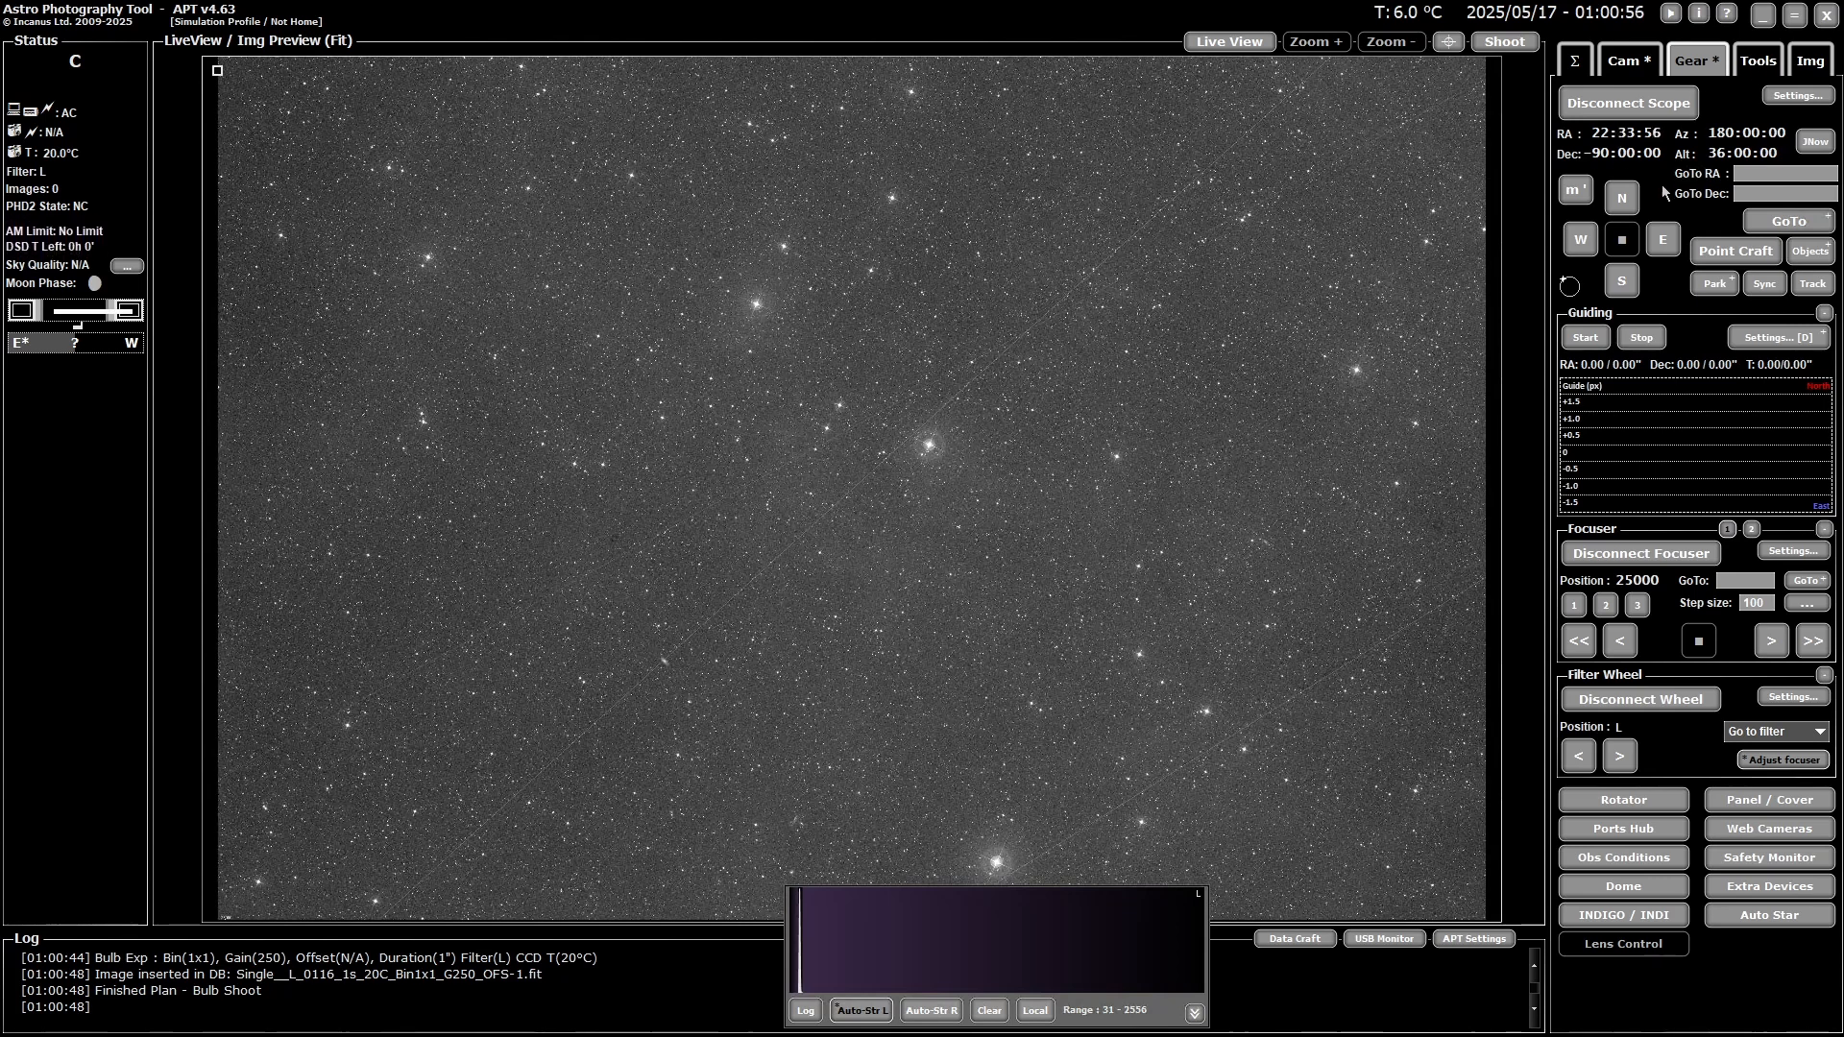
click(1759, 258)
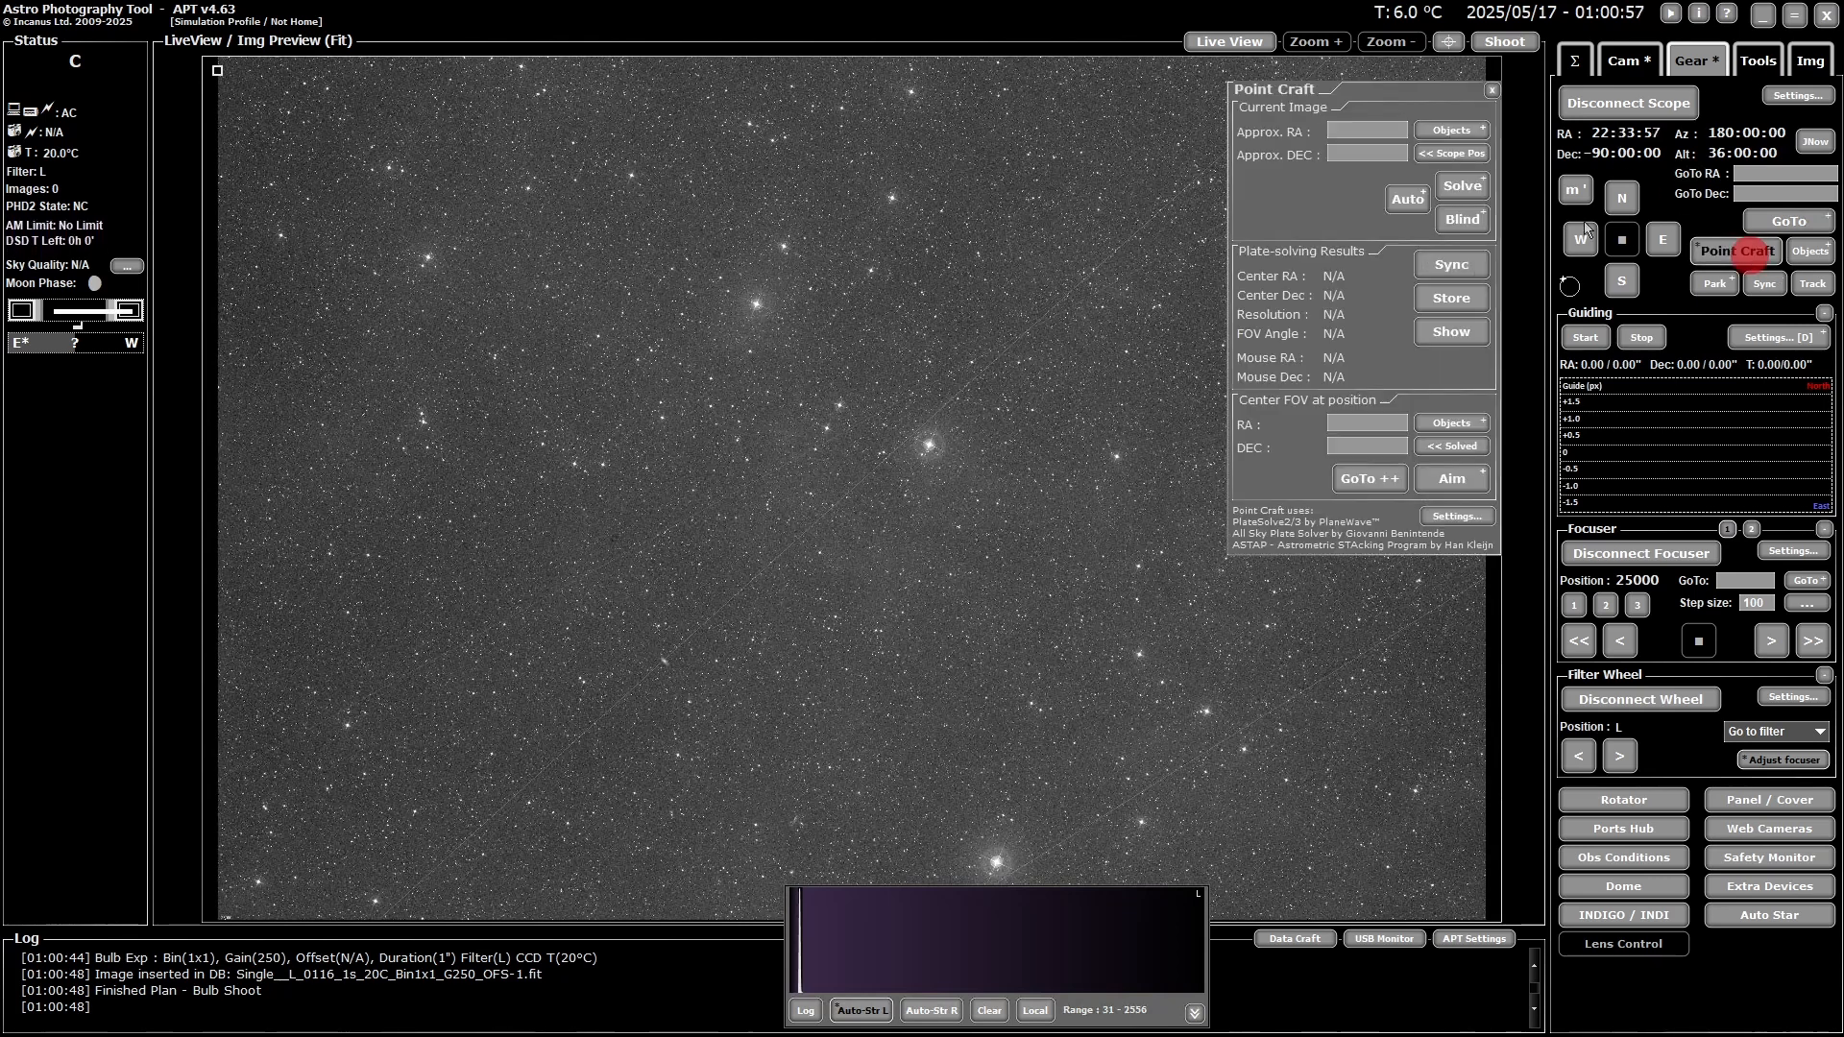
click(1455, 153)
click(1464, 188)
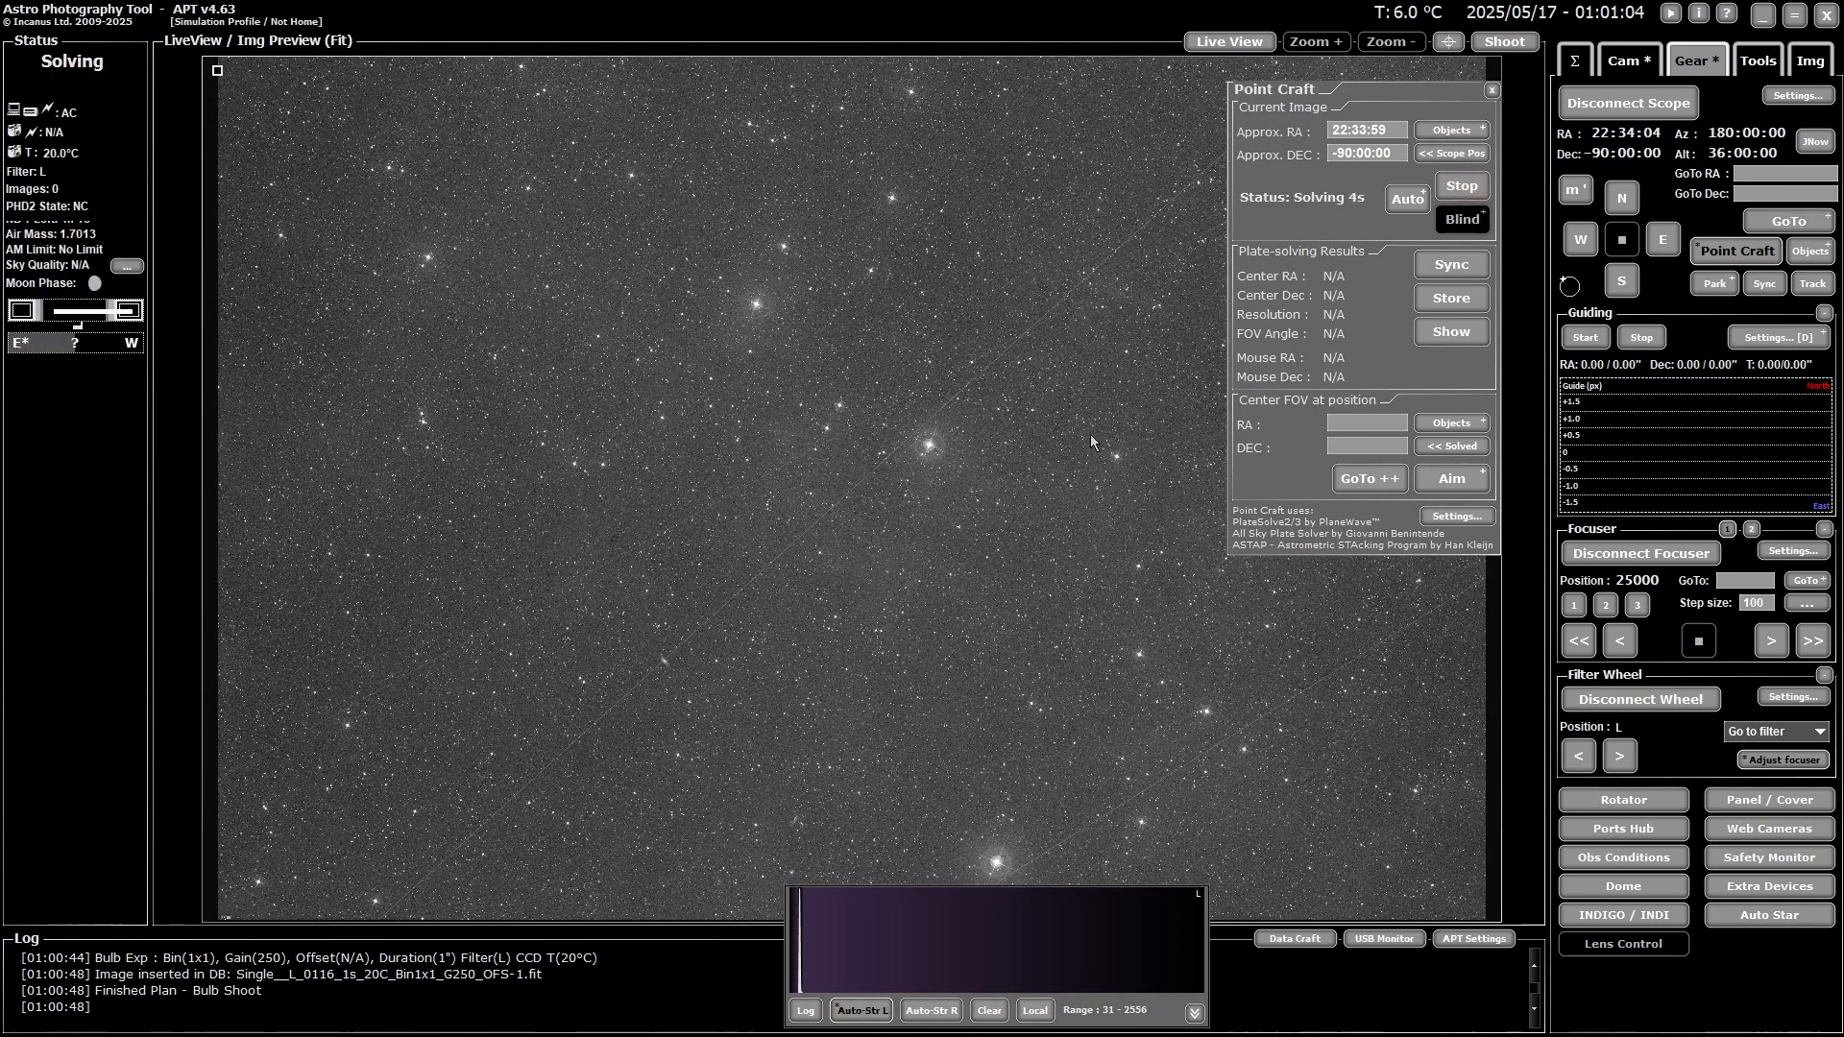
click(1738, 63)
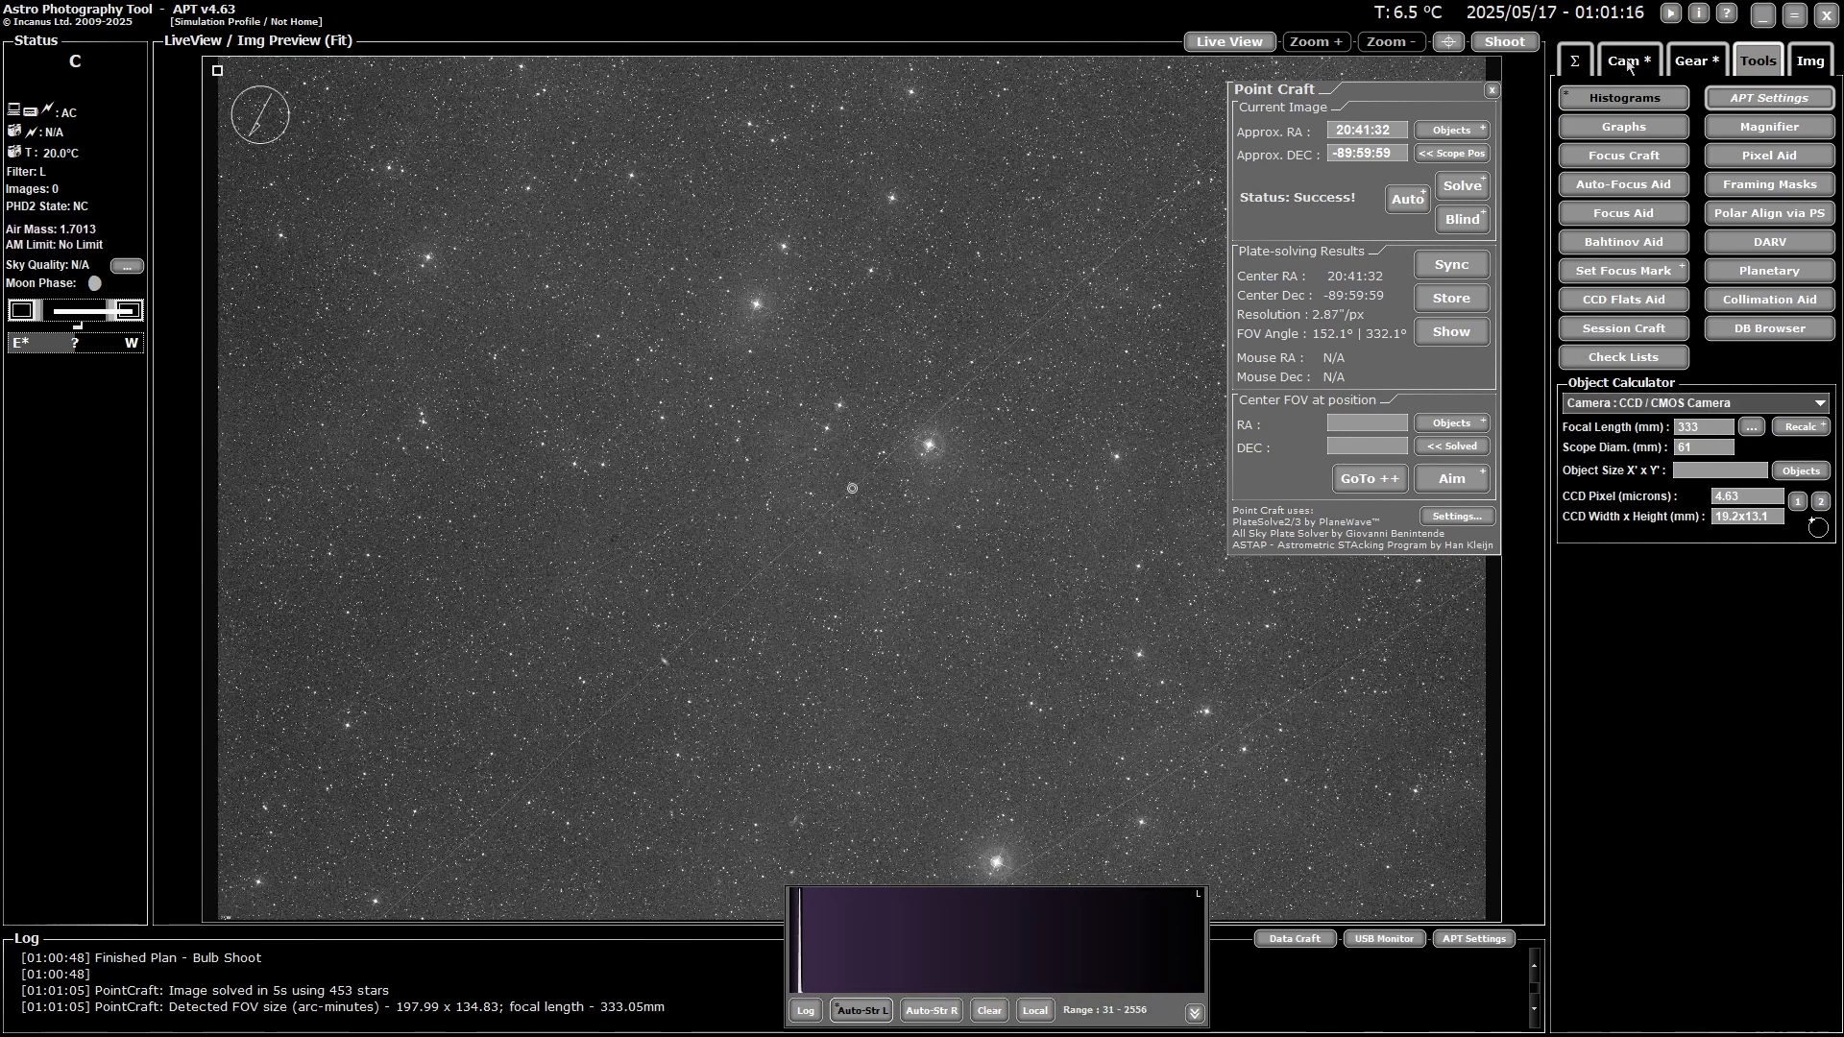
click(1696, 64)
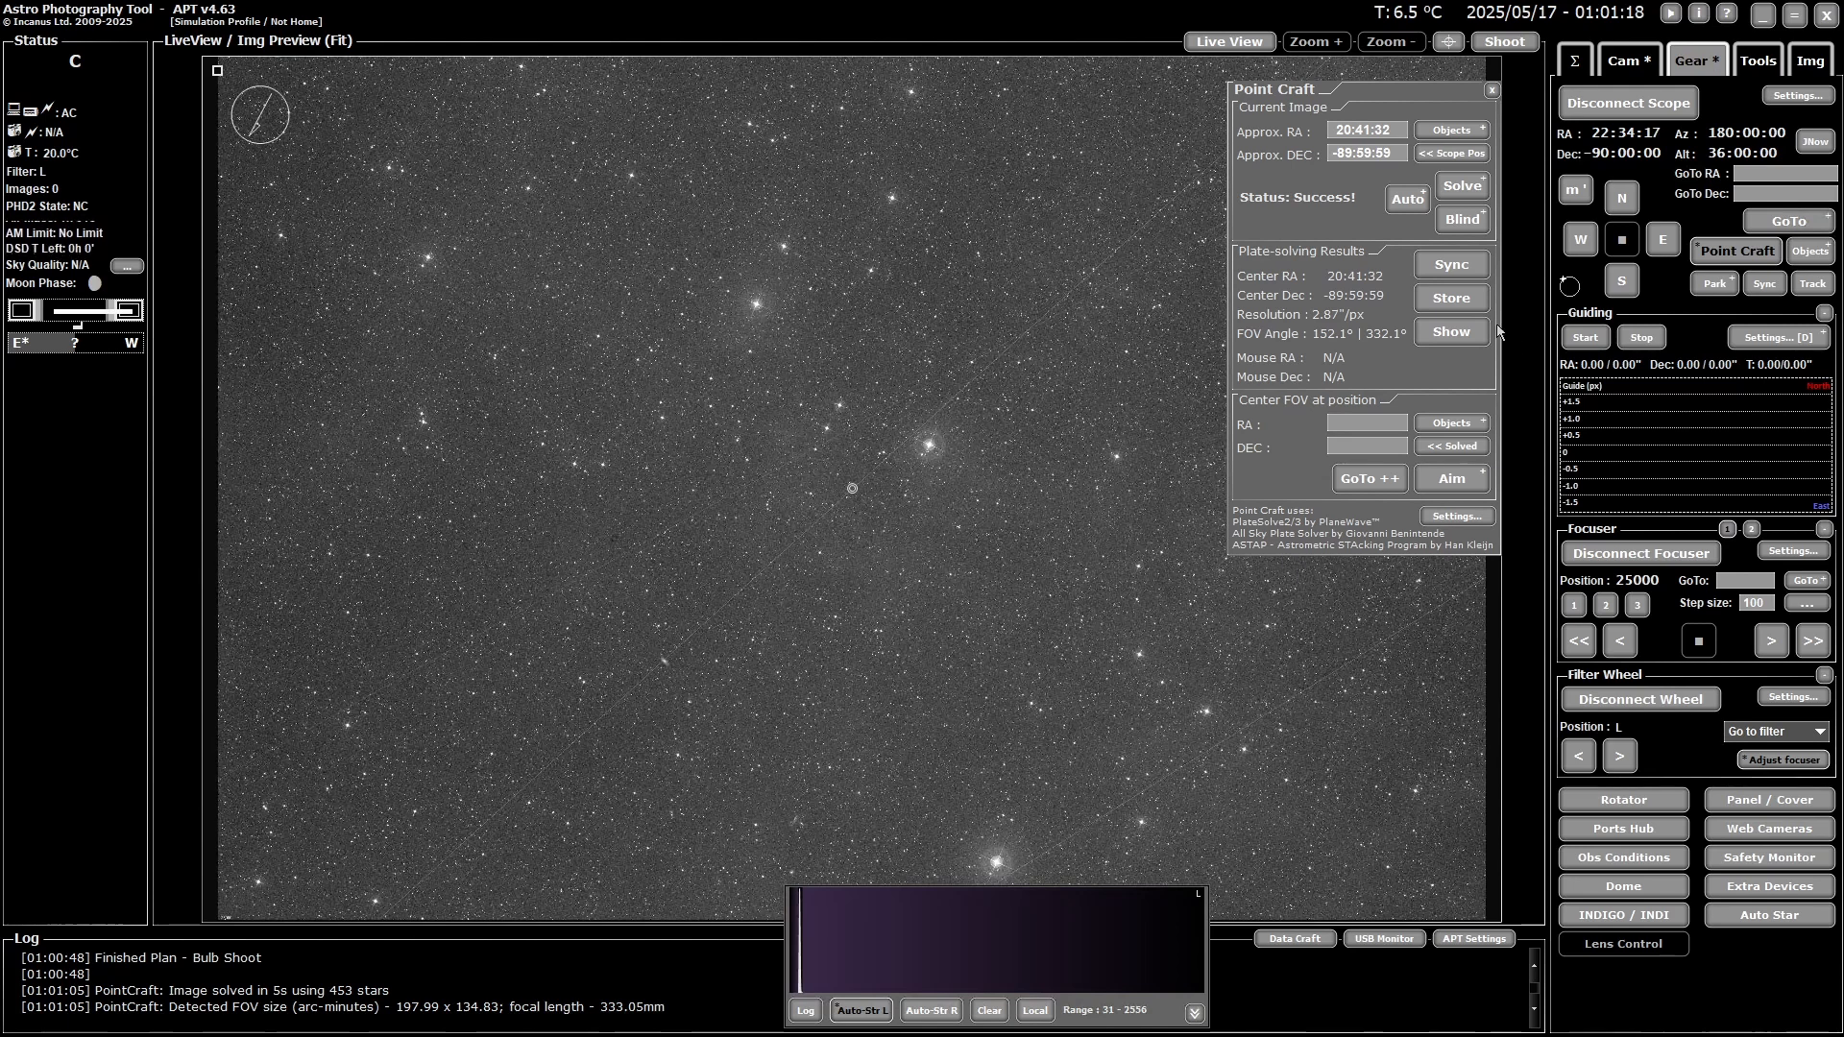
- Search the Objects Browser for 3372 and load NGC 3372, the Eta Carinae Nebula, as the GoTo target
click(1813, 251)
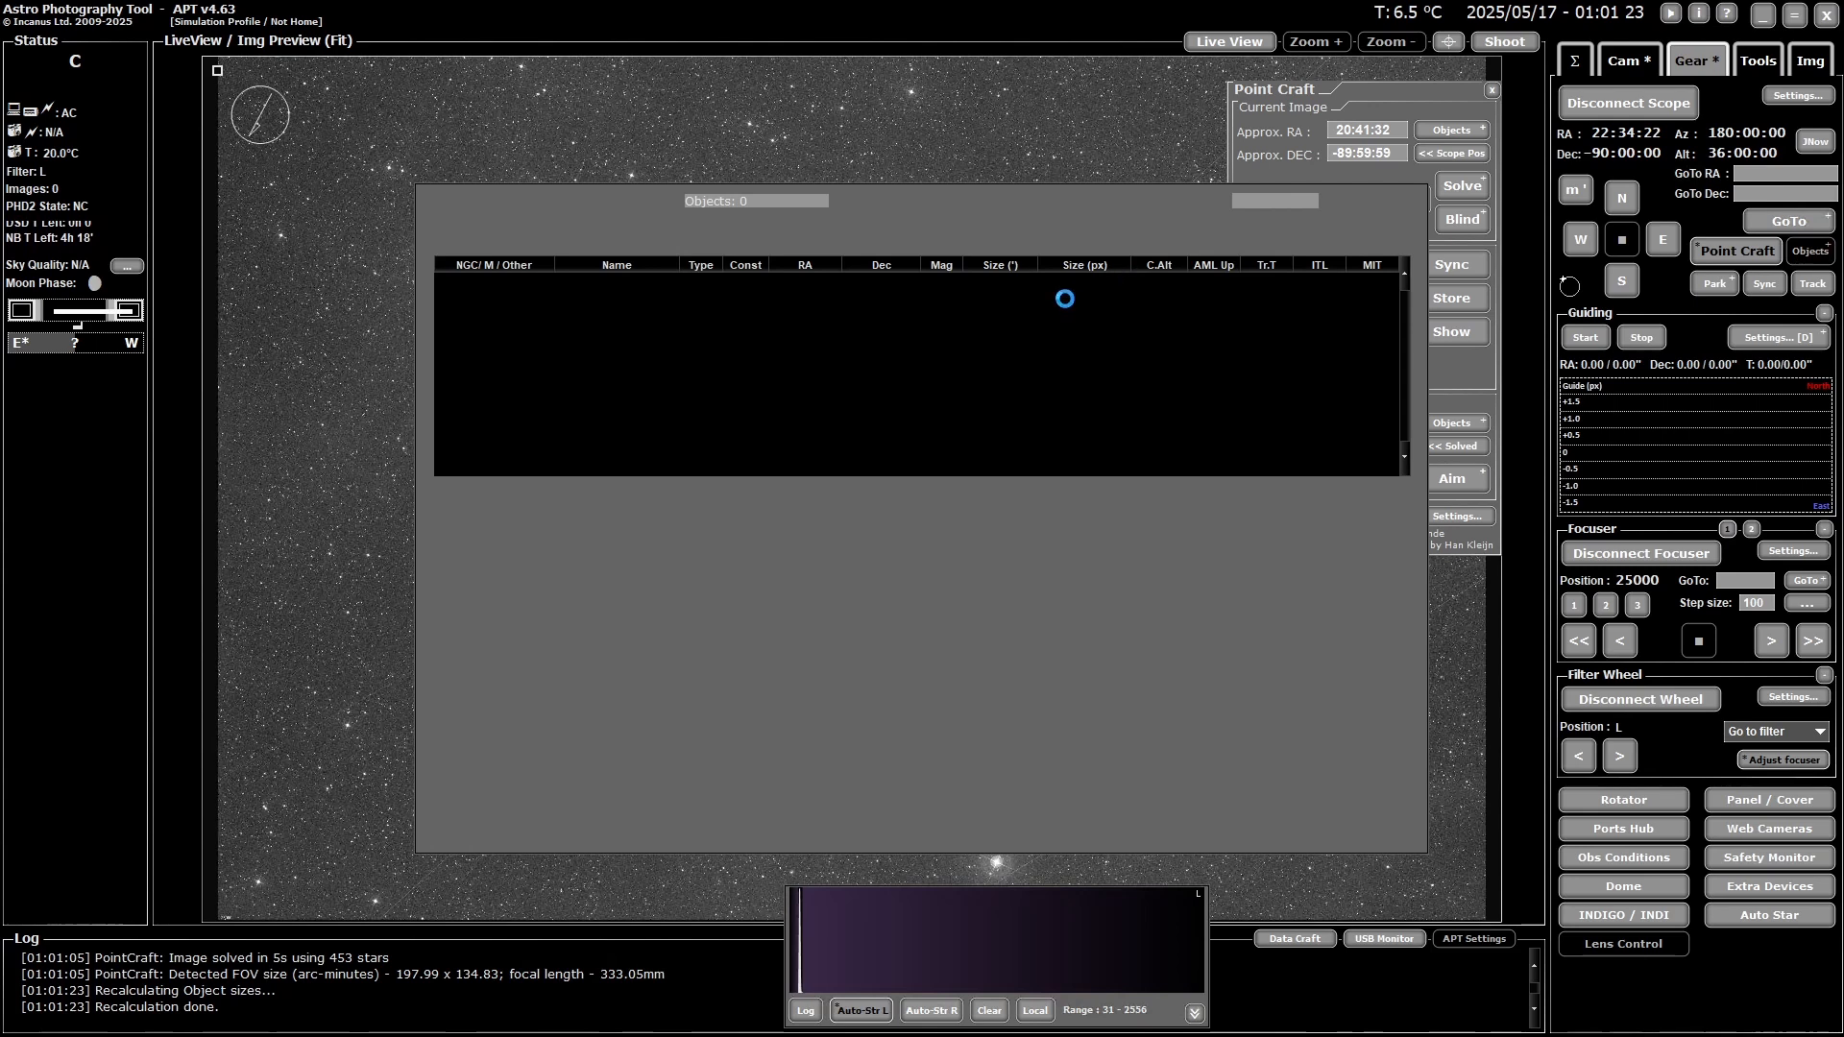
click(1262, 201)
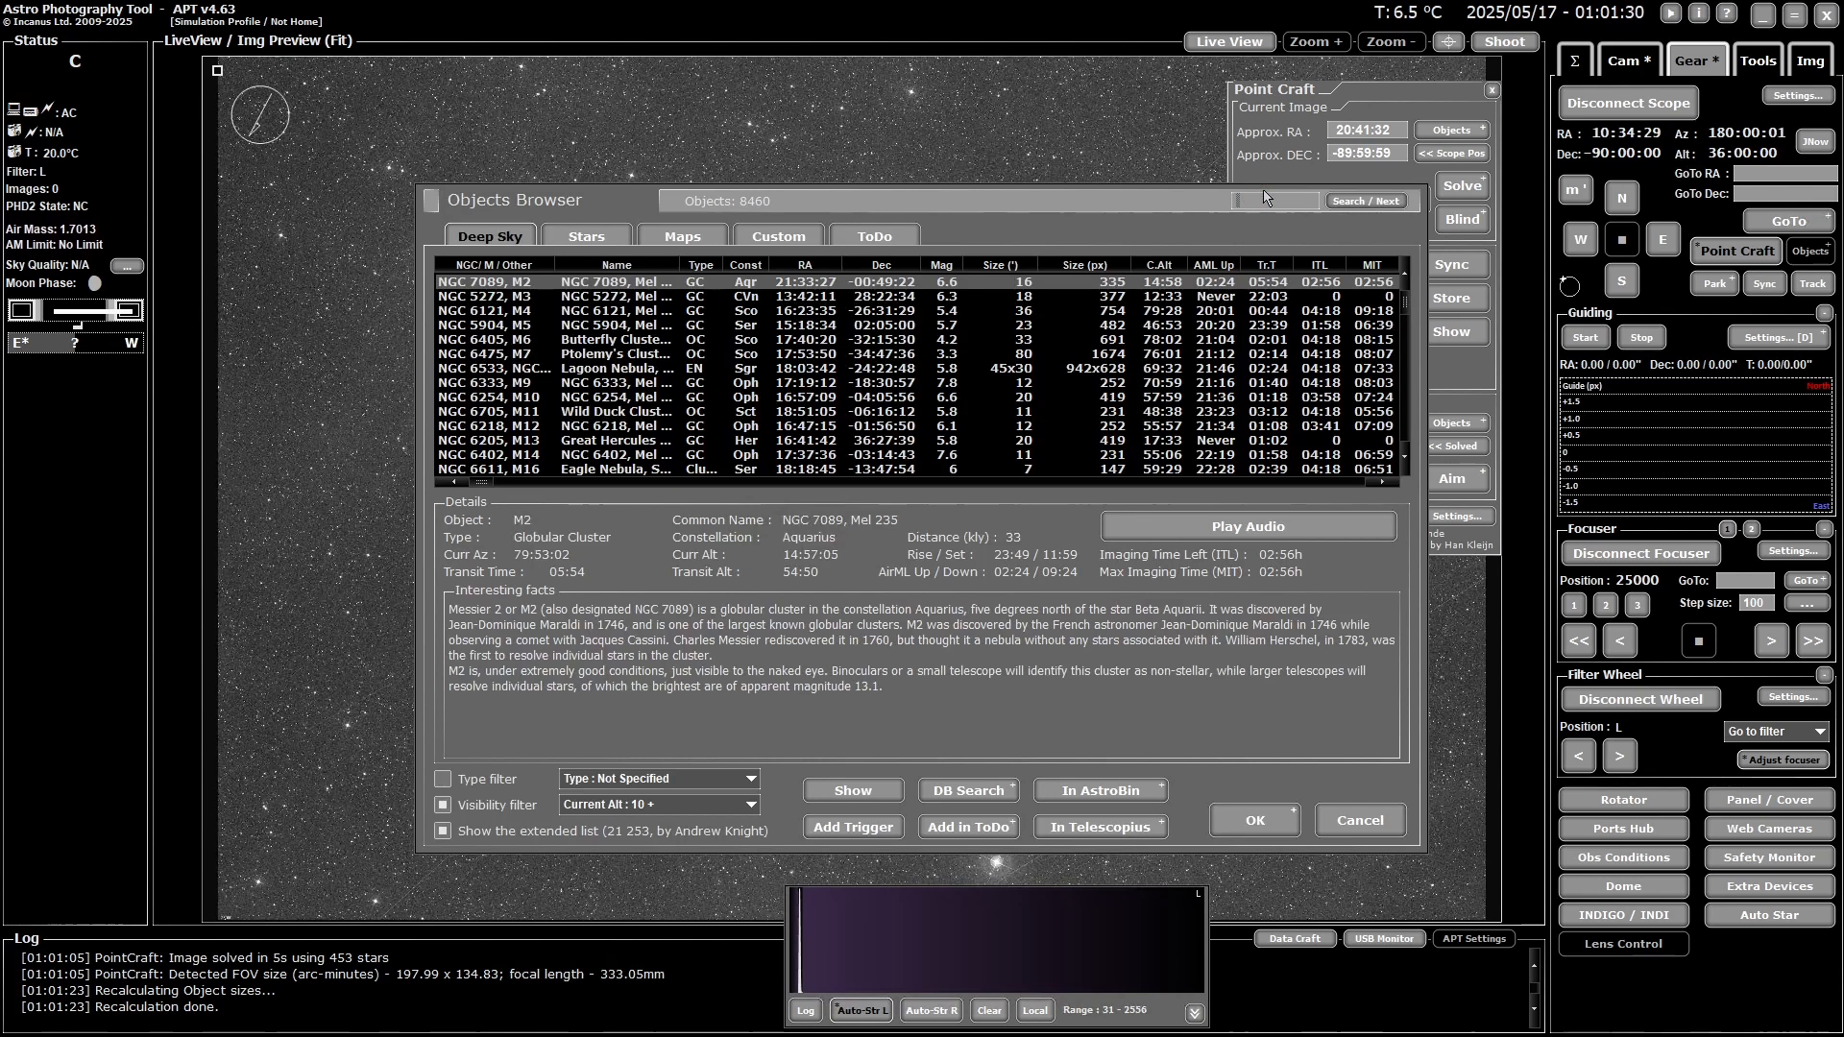
scroll(913, 386, down, 3)
scroll(912, 386, up, 3)
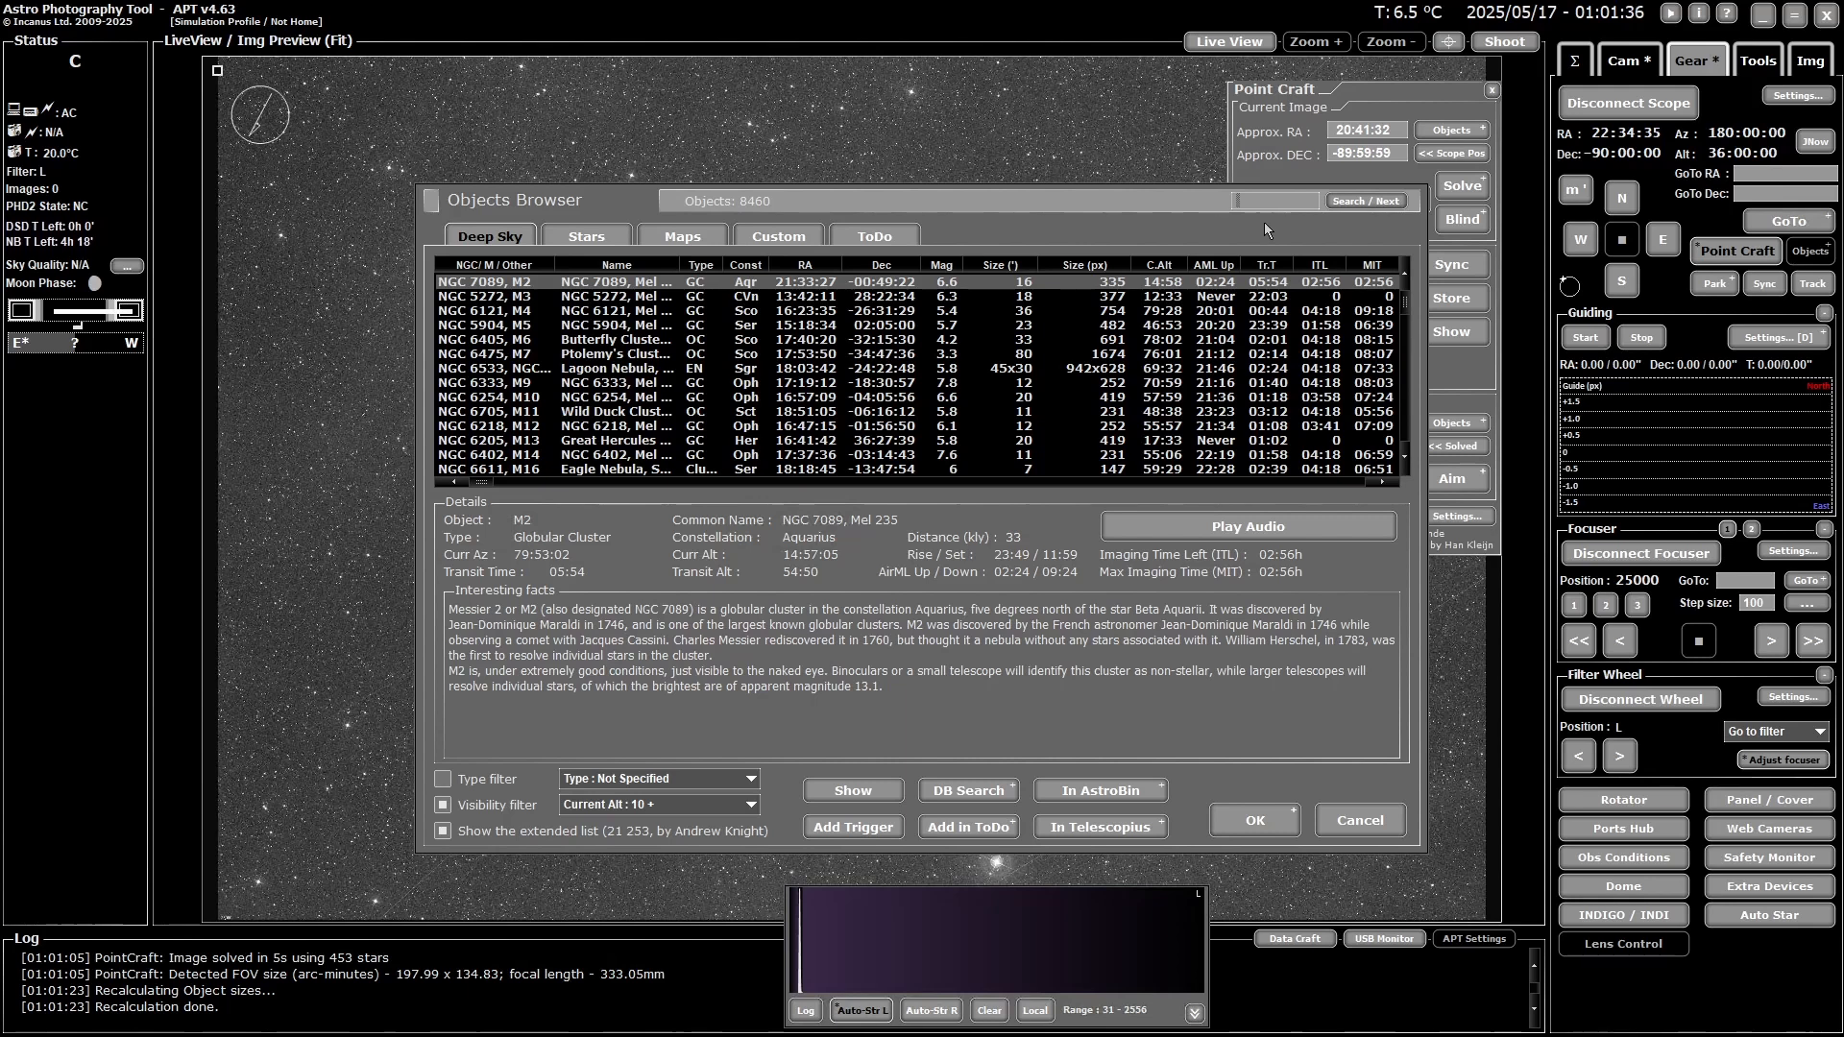
text(3372)
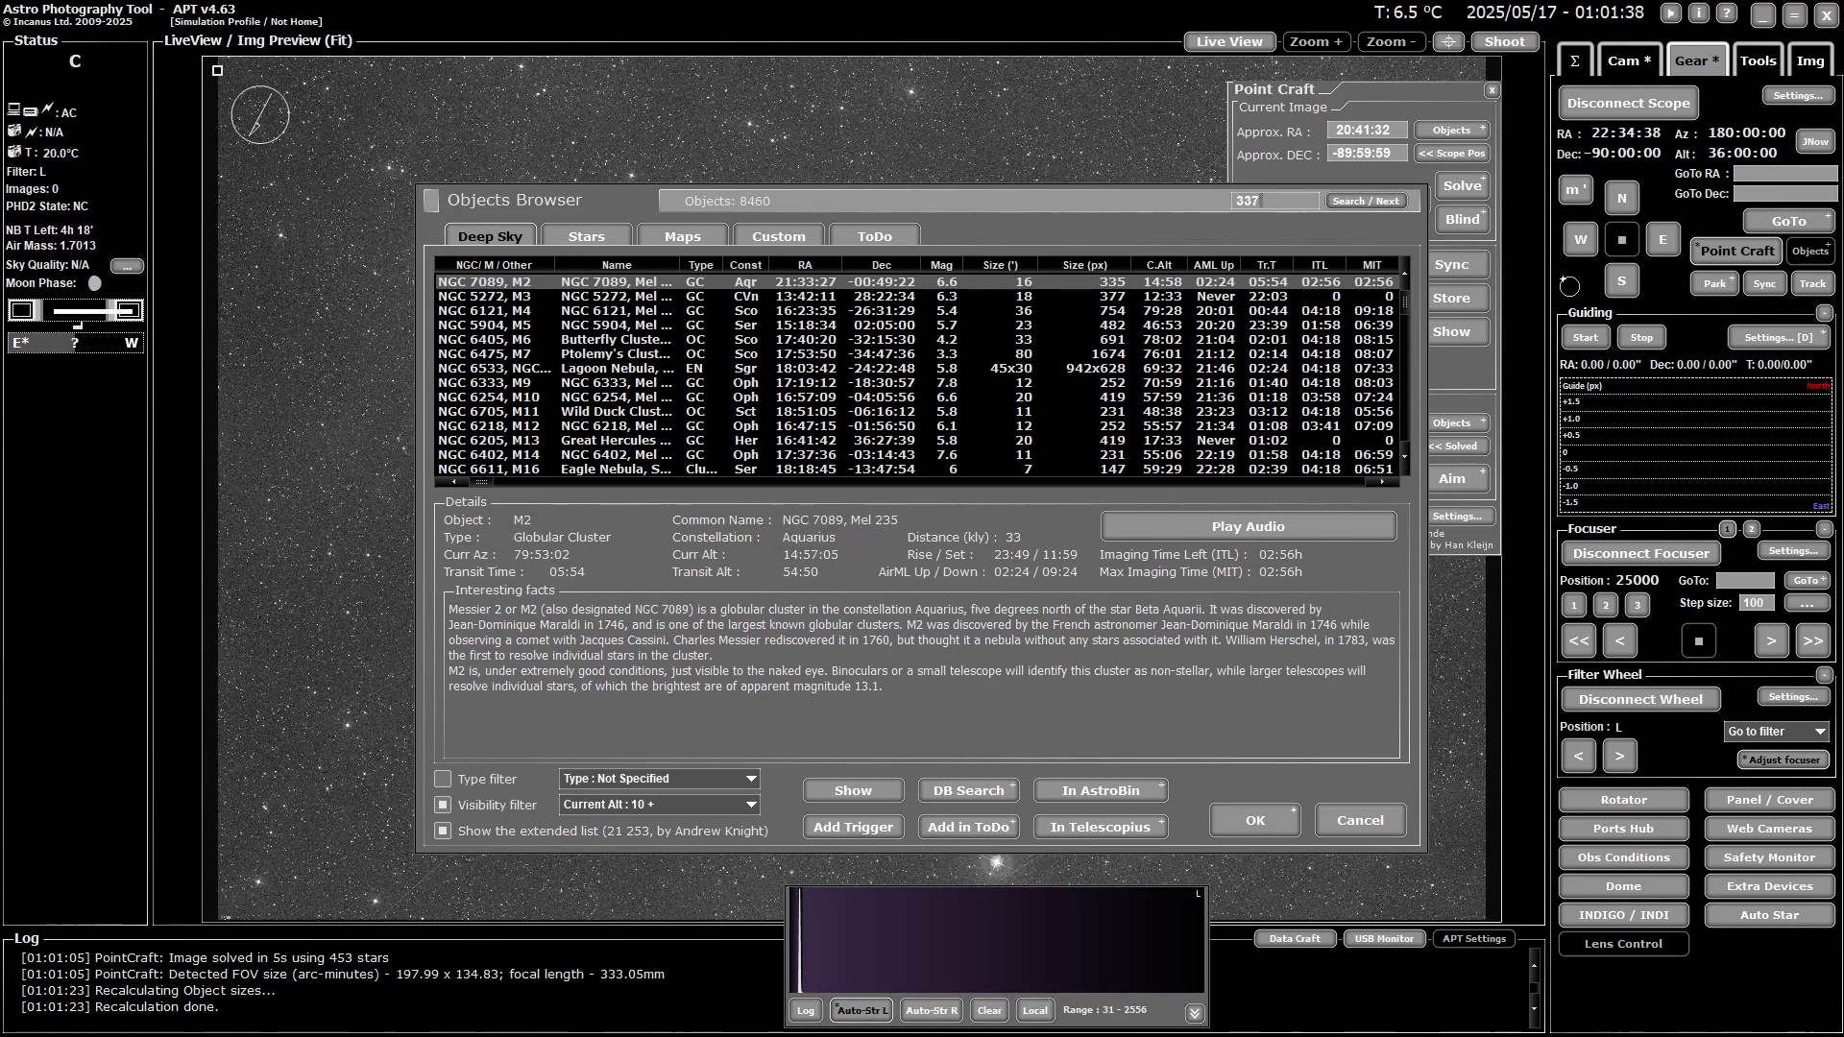
click(1333, 205)
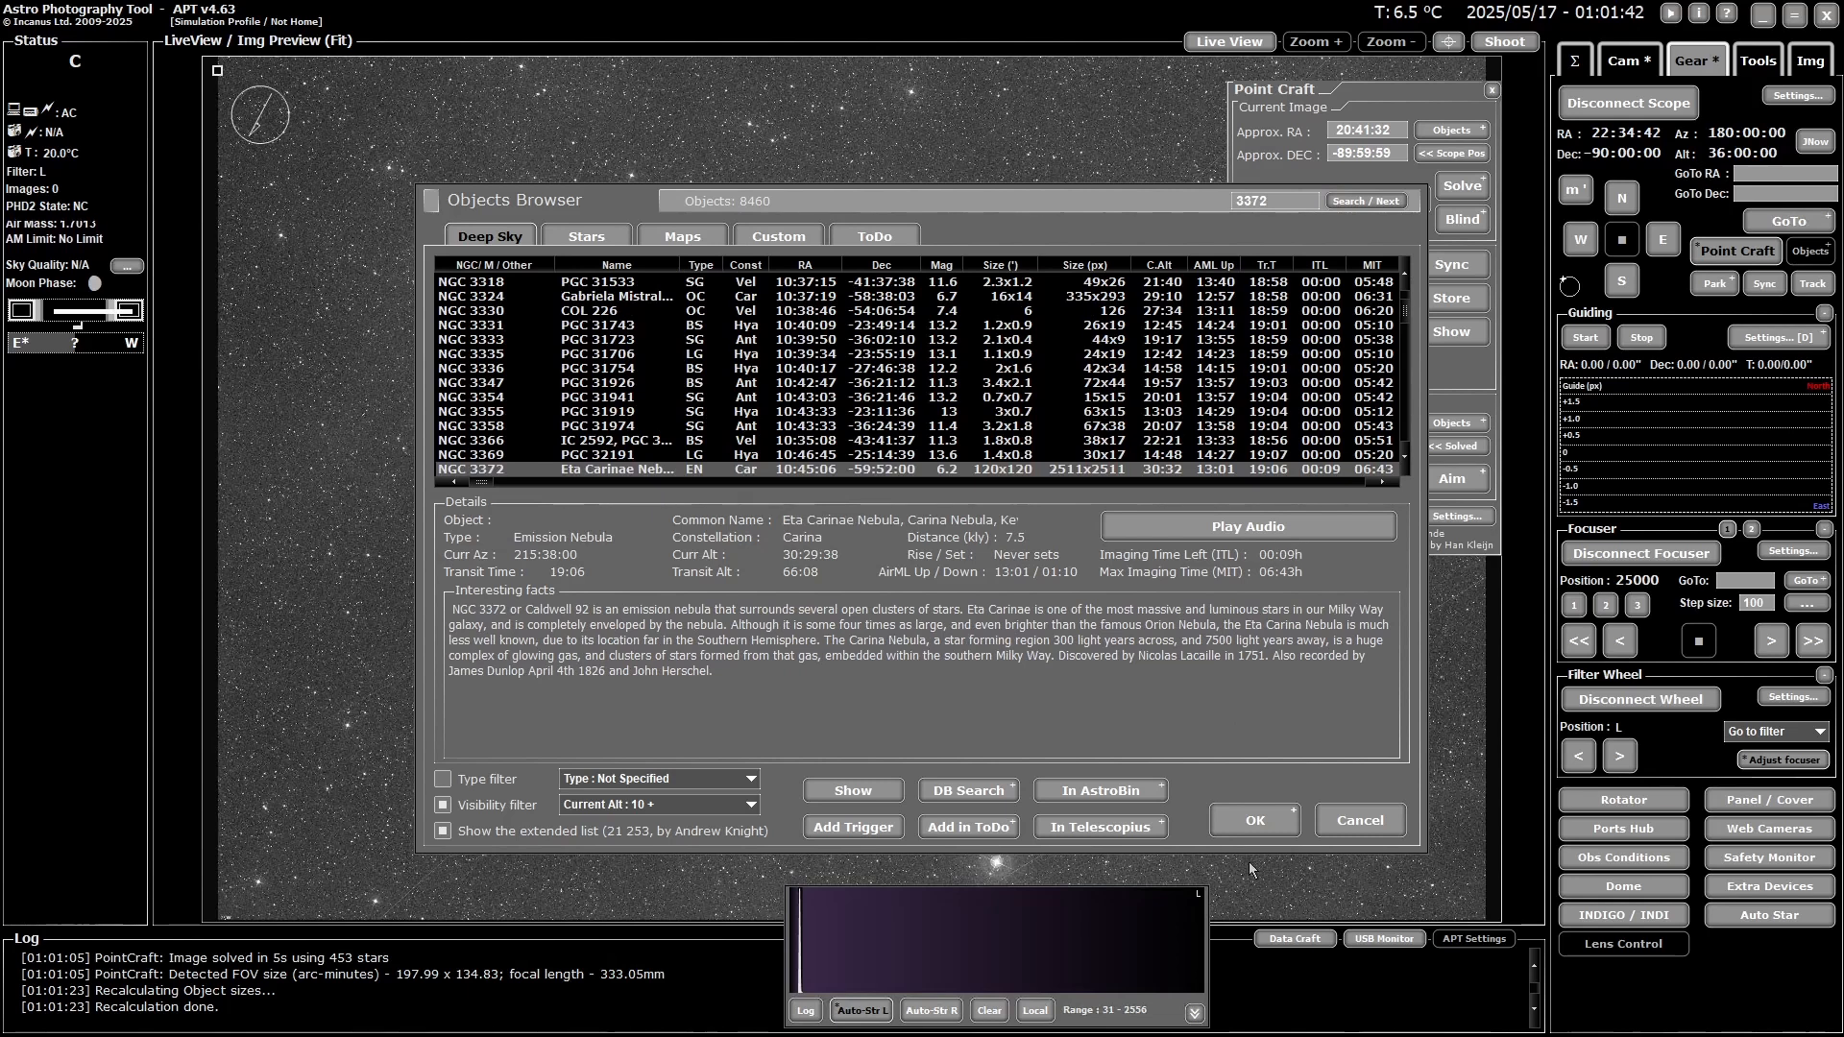
click(1267, 828)
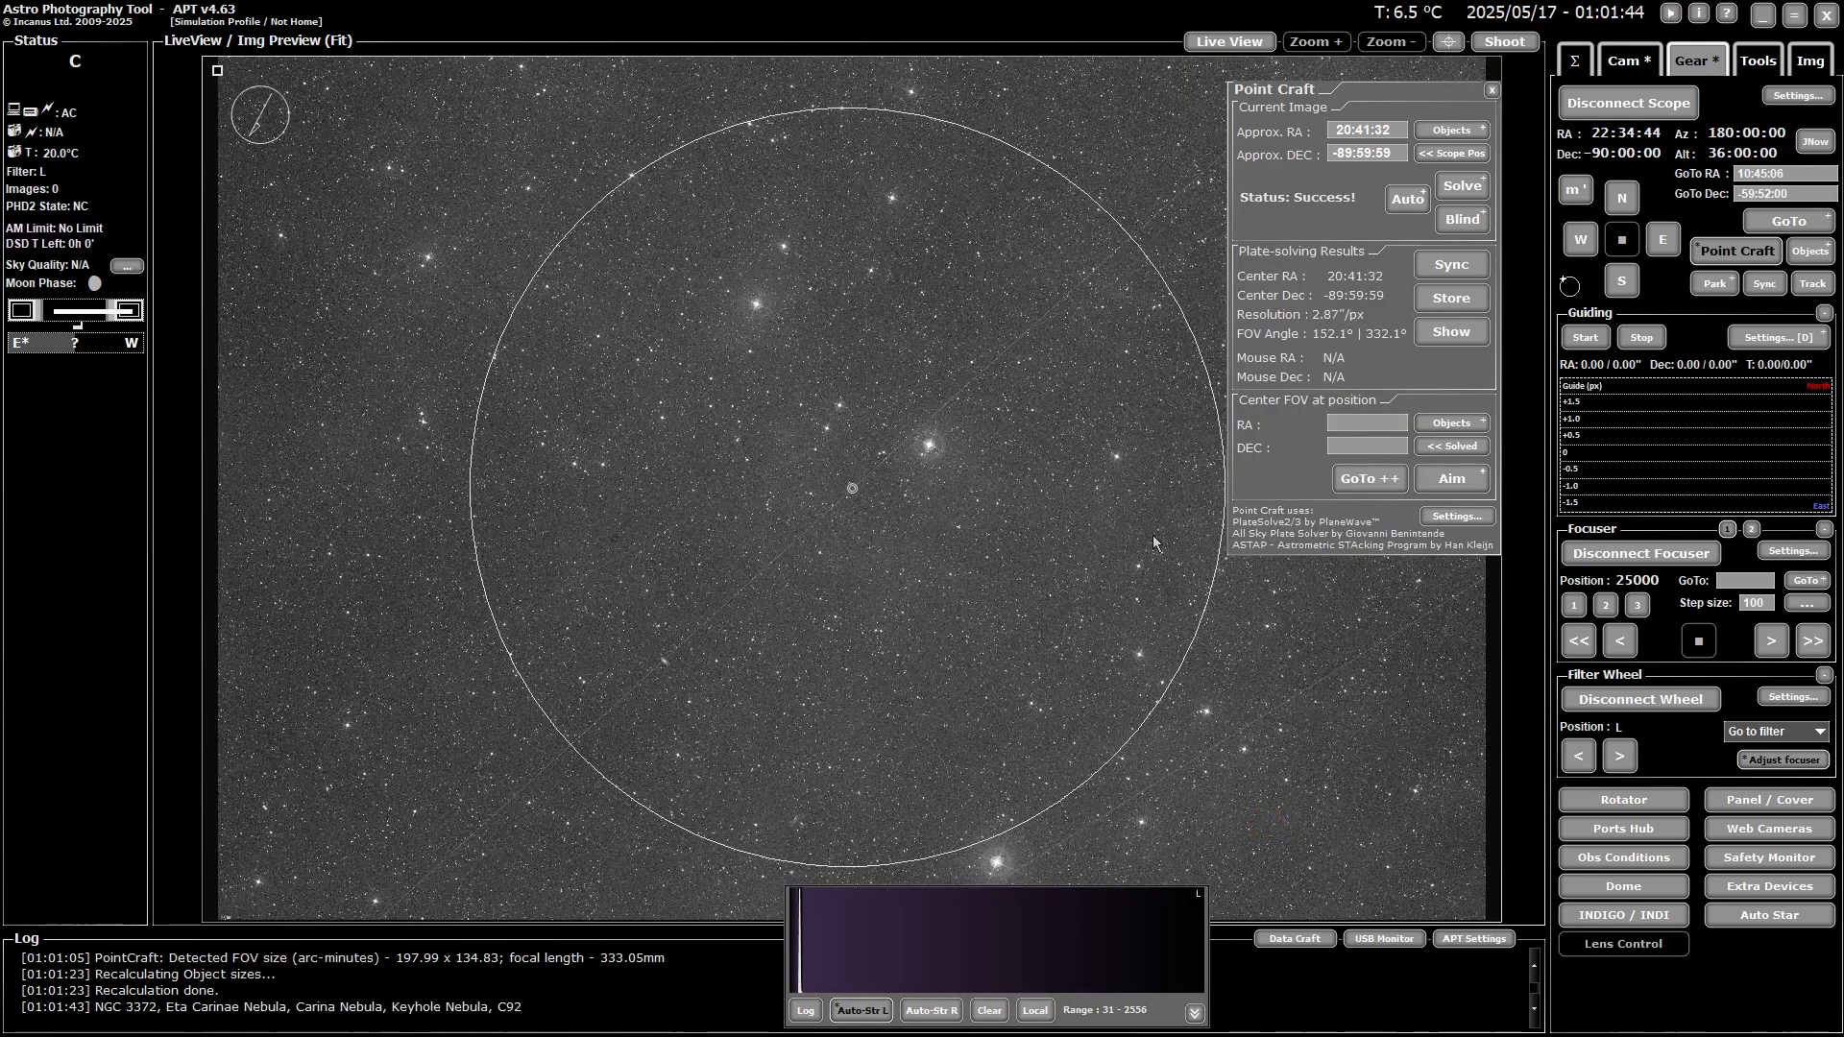
- Slew the mount to NGC 3372, capture an exposure of it and move the Point Craft window clear of the image
click(1788, 221)
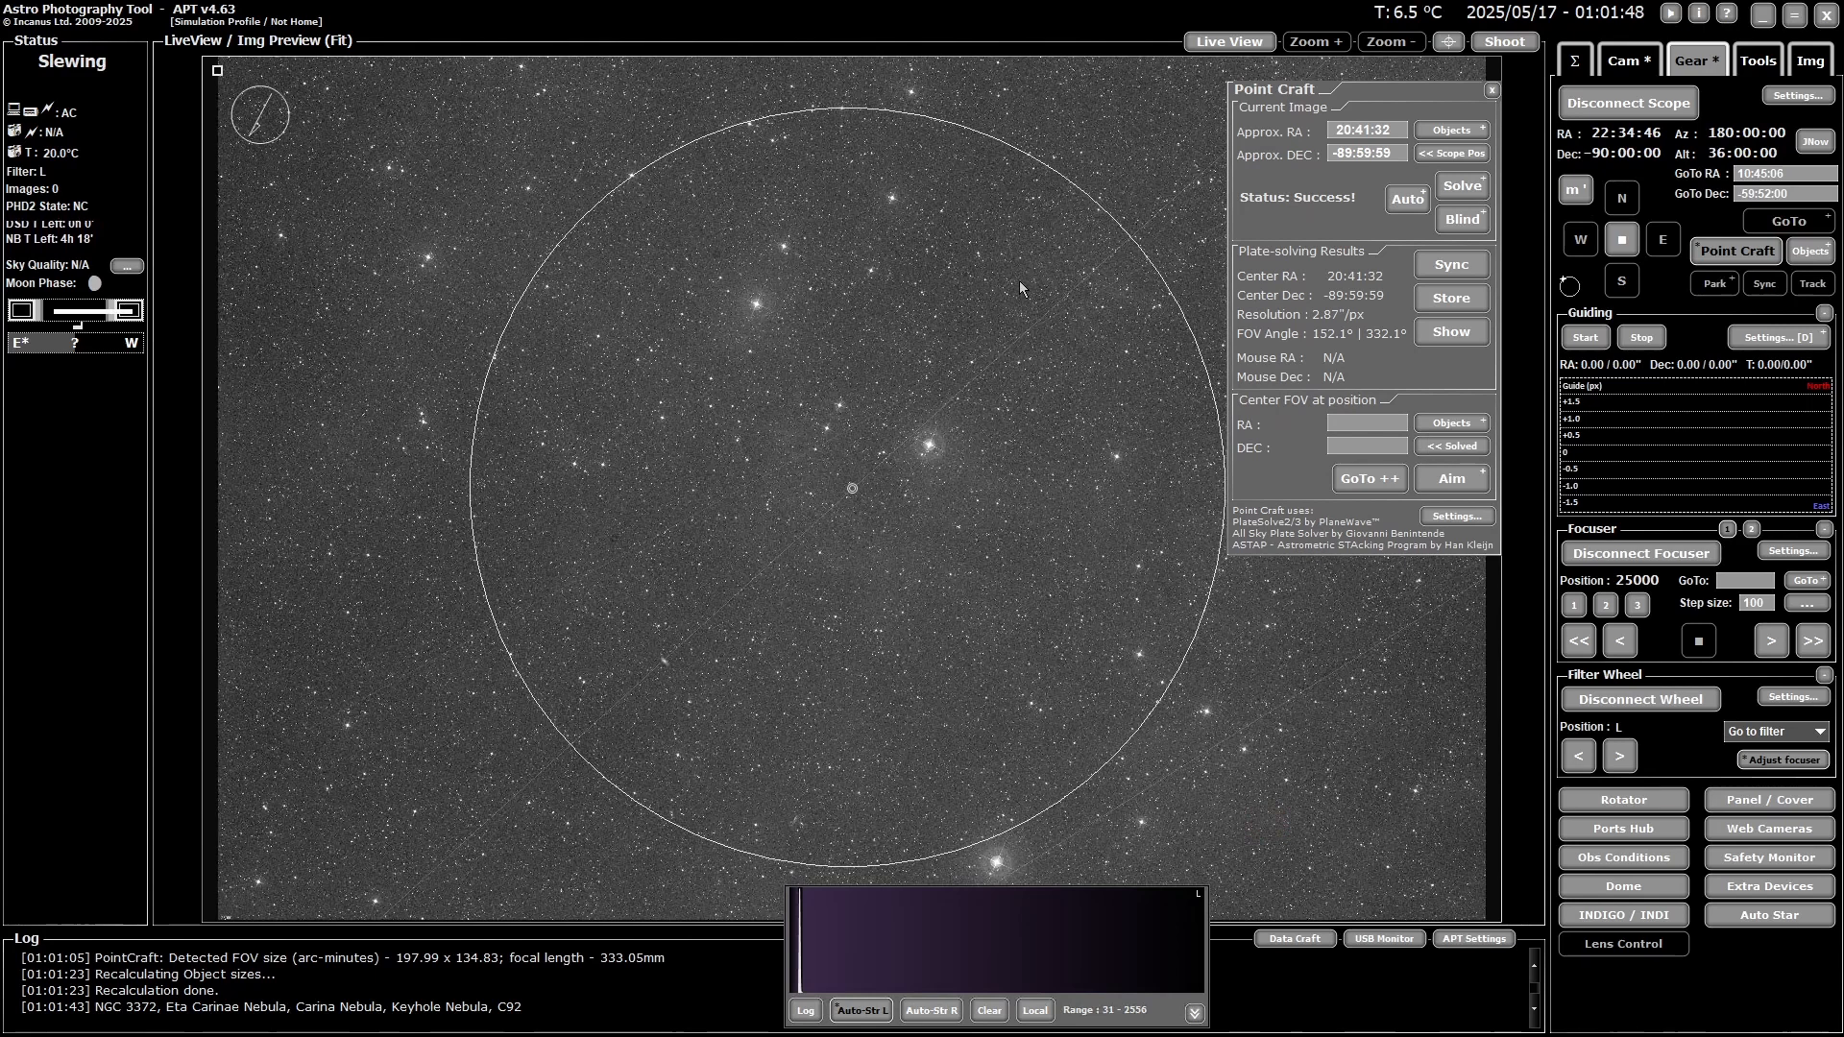
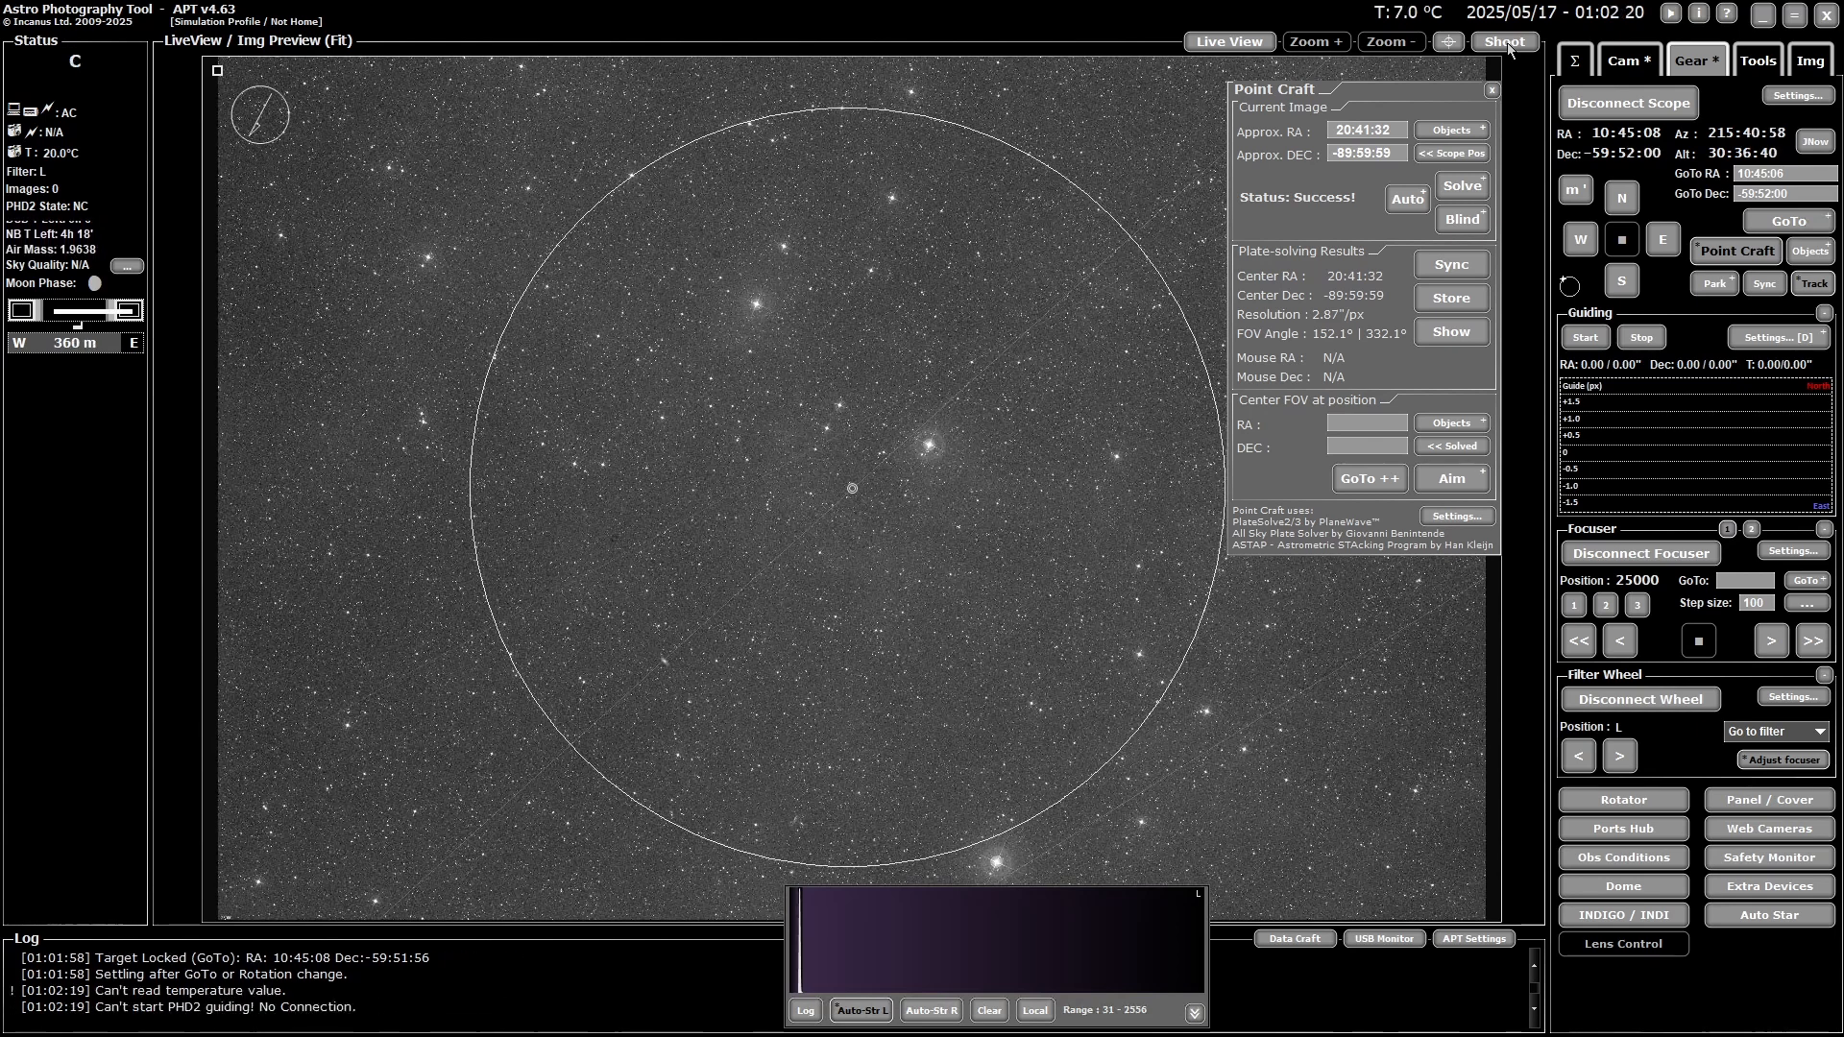
click(1509, 48)
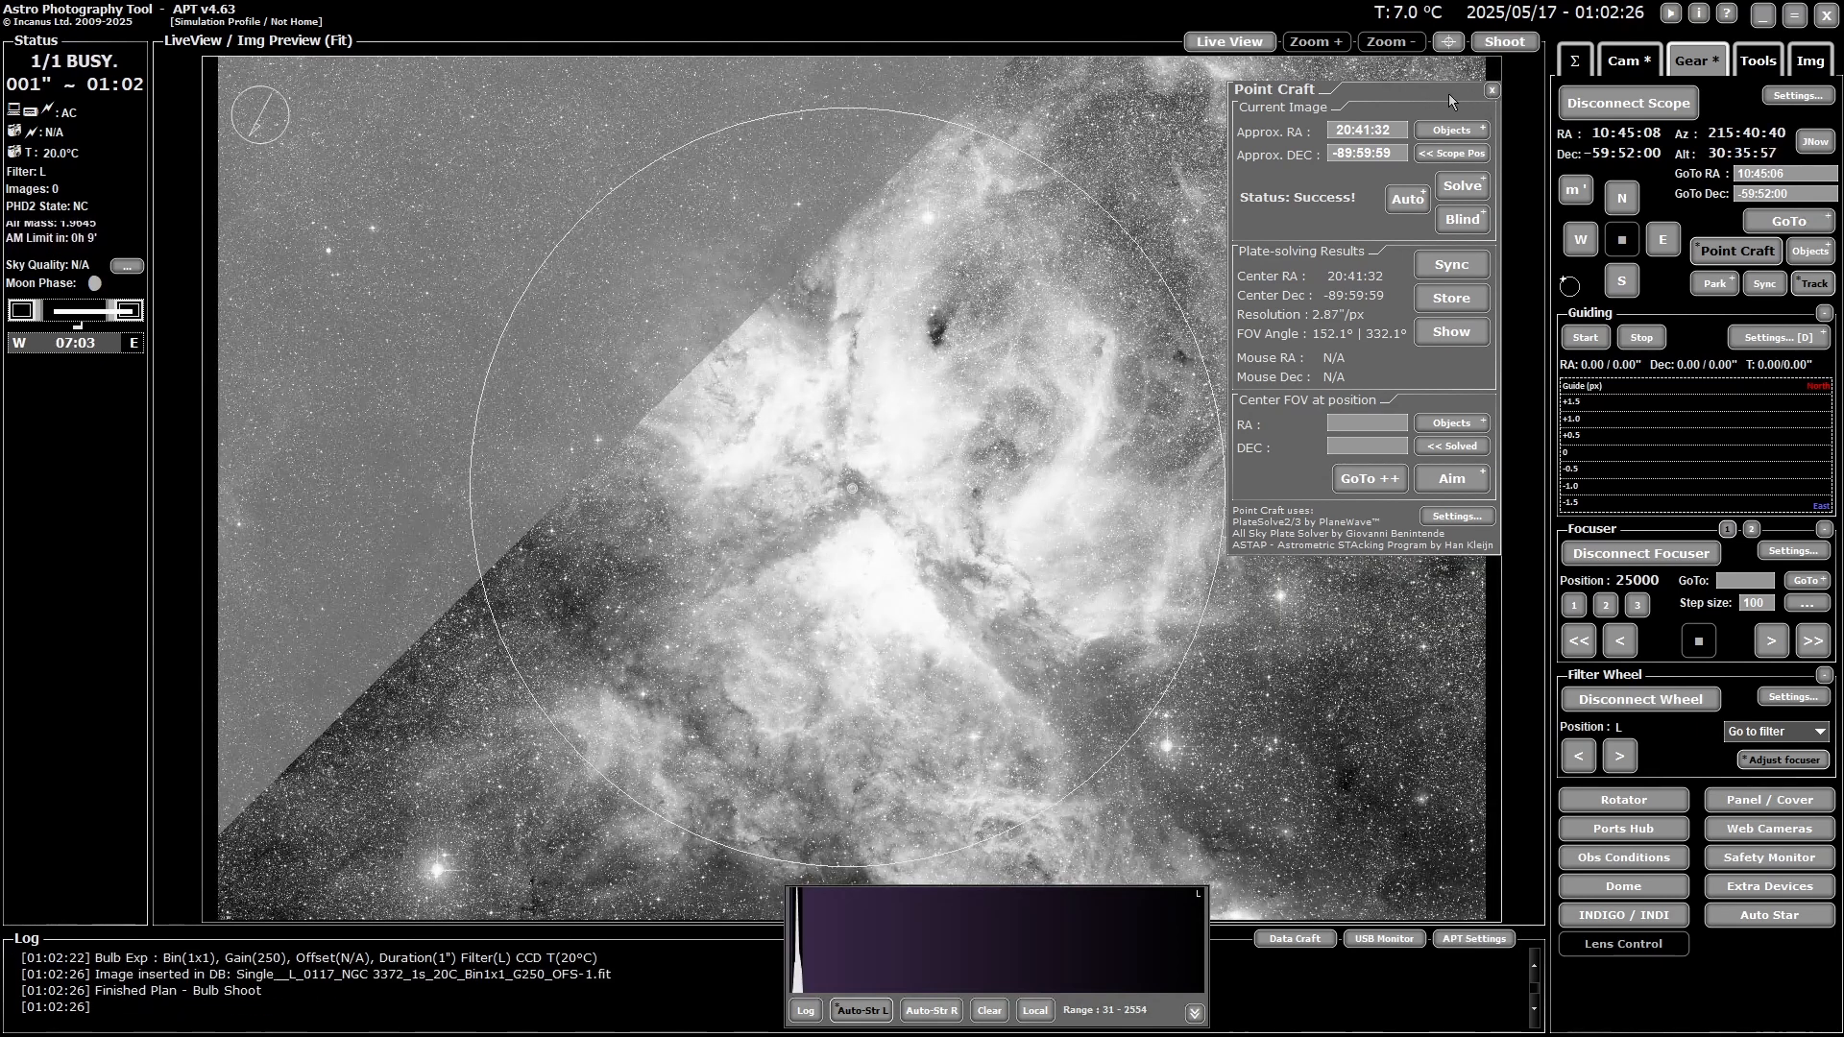
drag(1448, 94, 1630, 132)
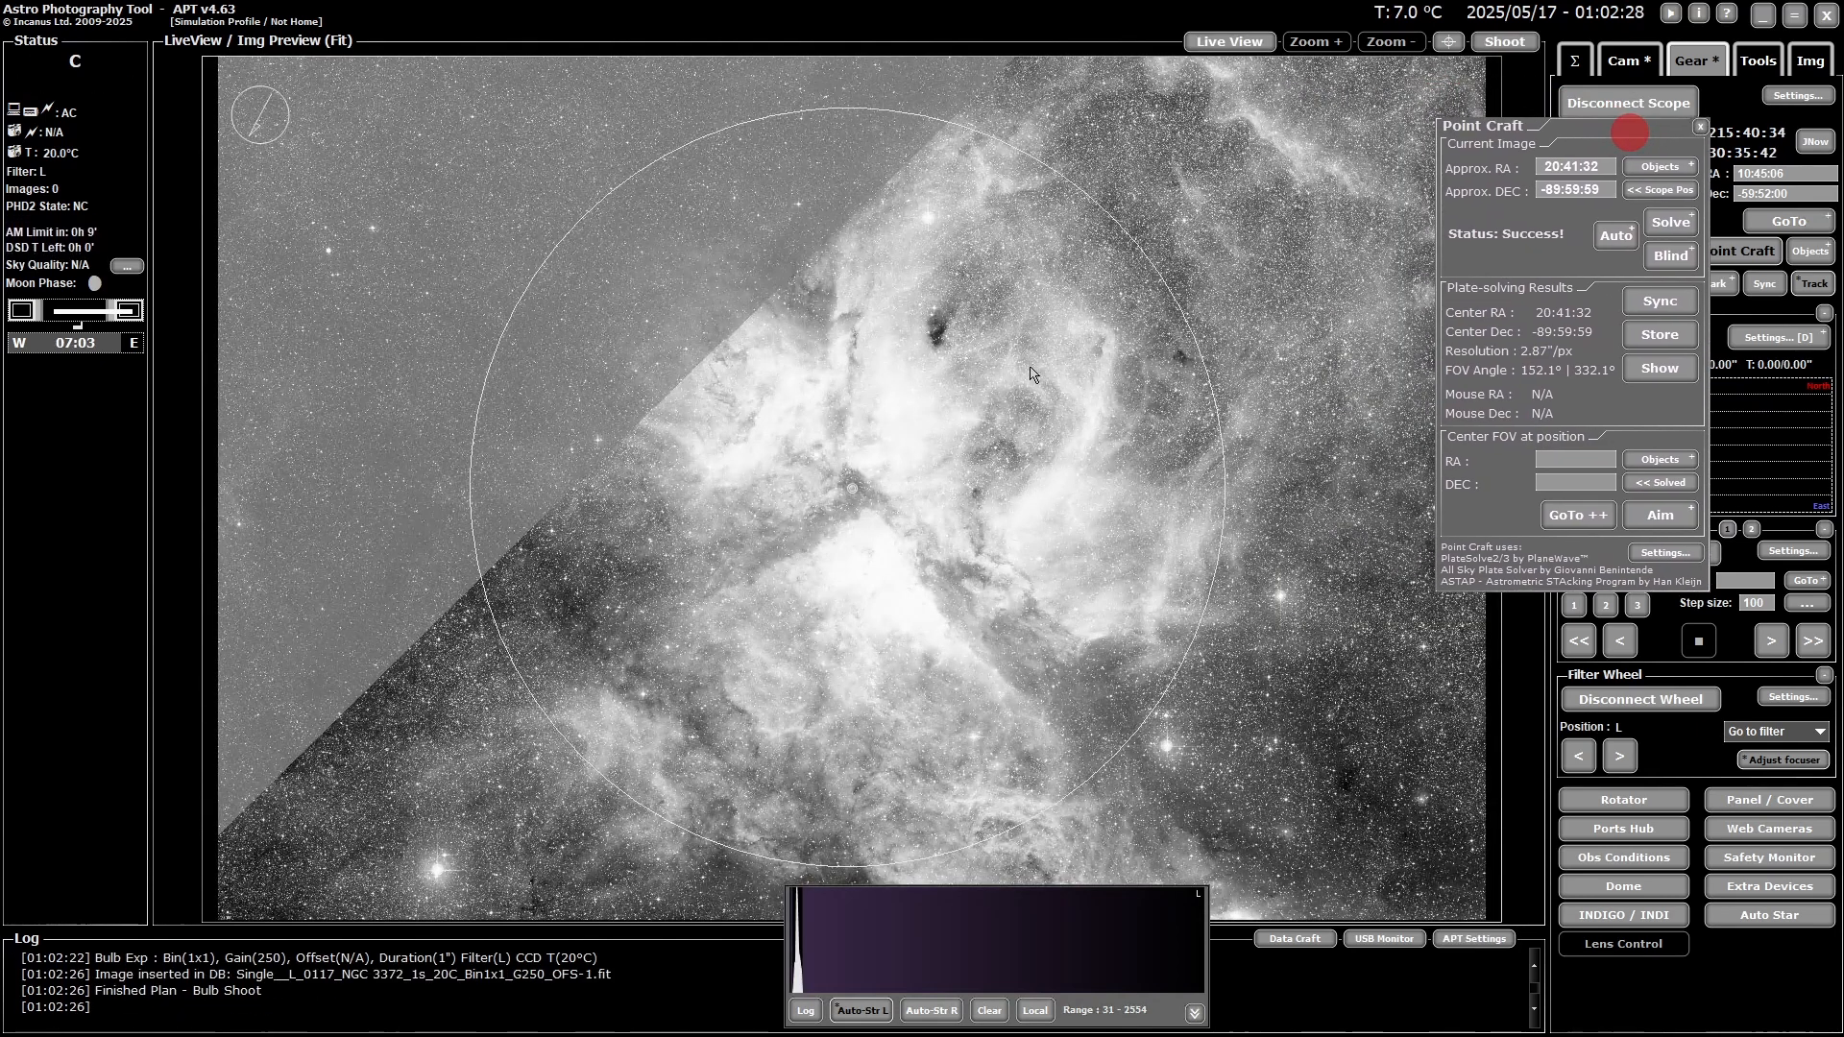
- Clear the automatic histogram stretch and stretch the nebula image manually close to the histogram peak
mouse_move(980, 1025)
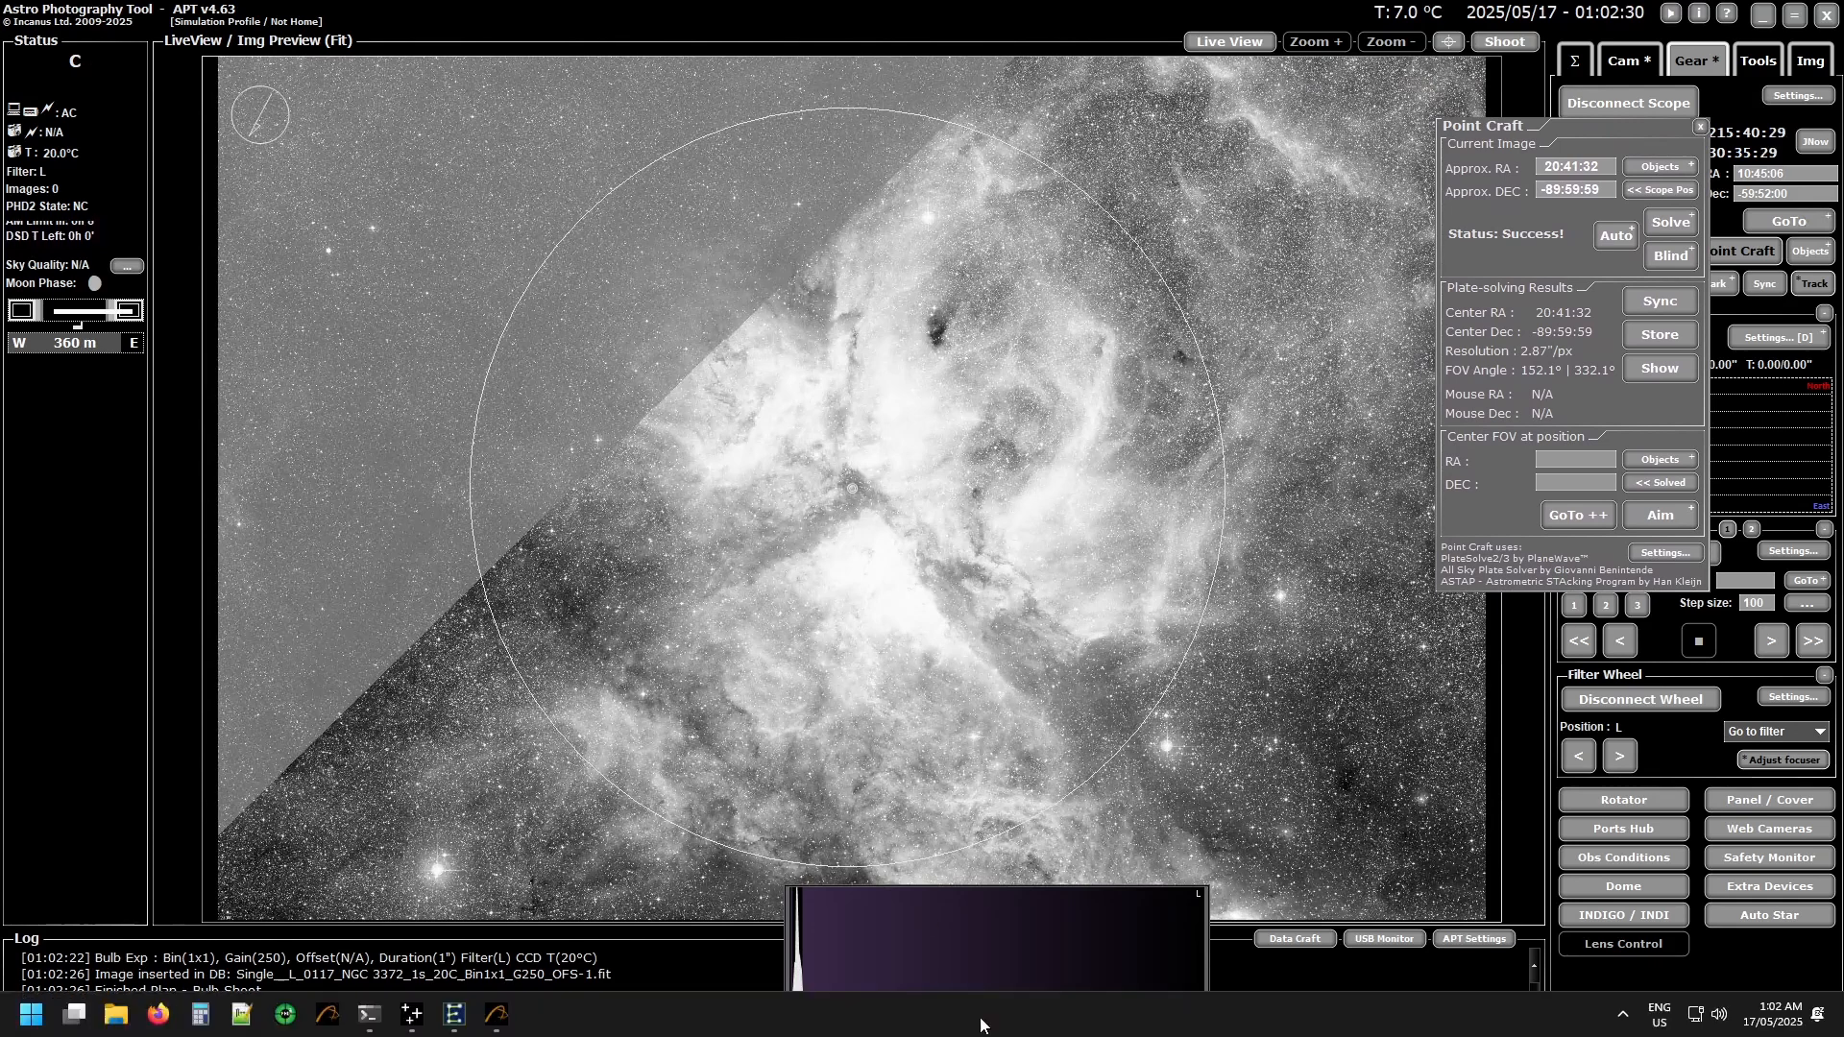
click(1139, 913)
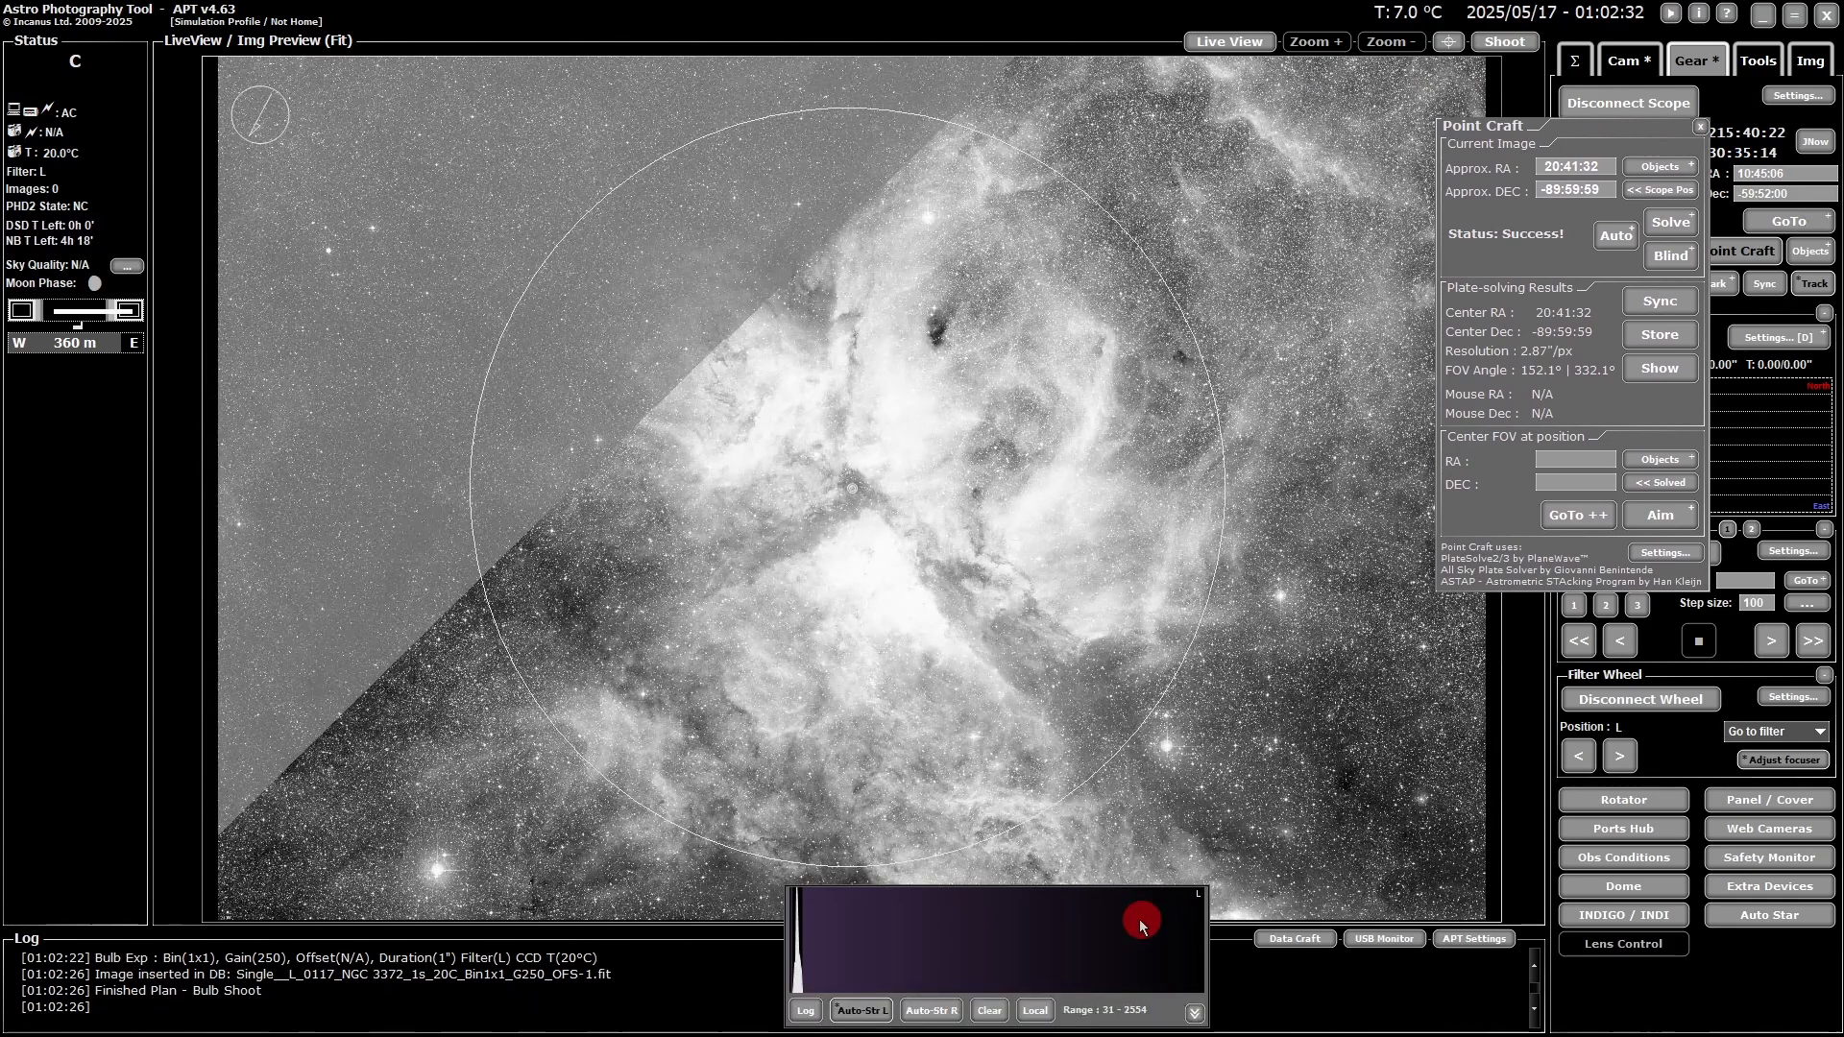
click(987, 1013)
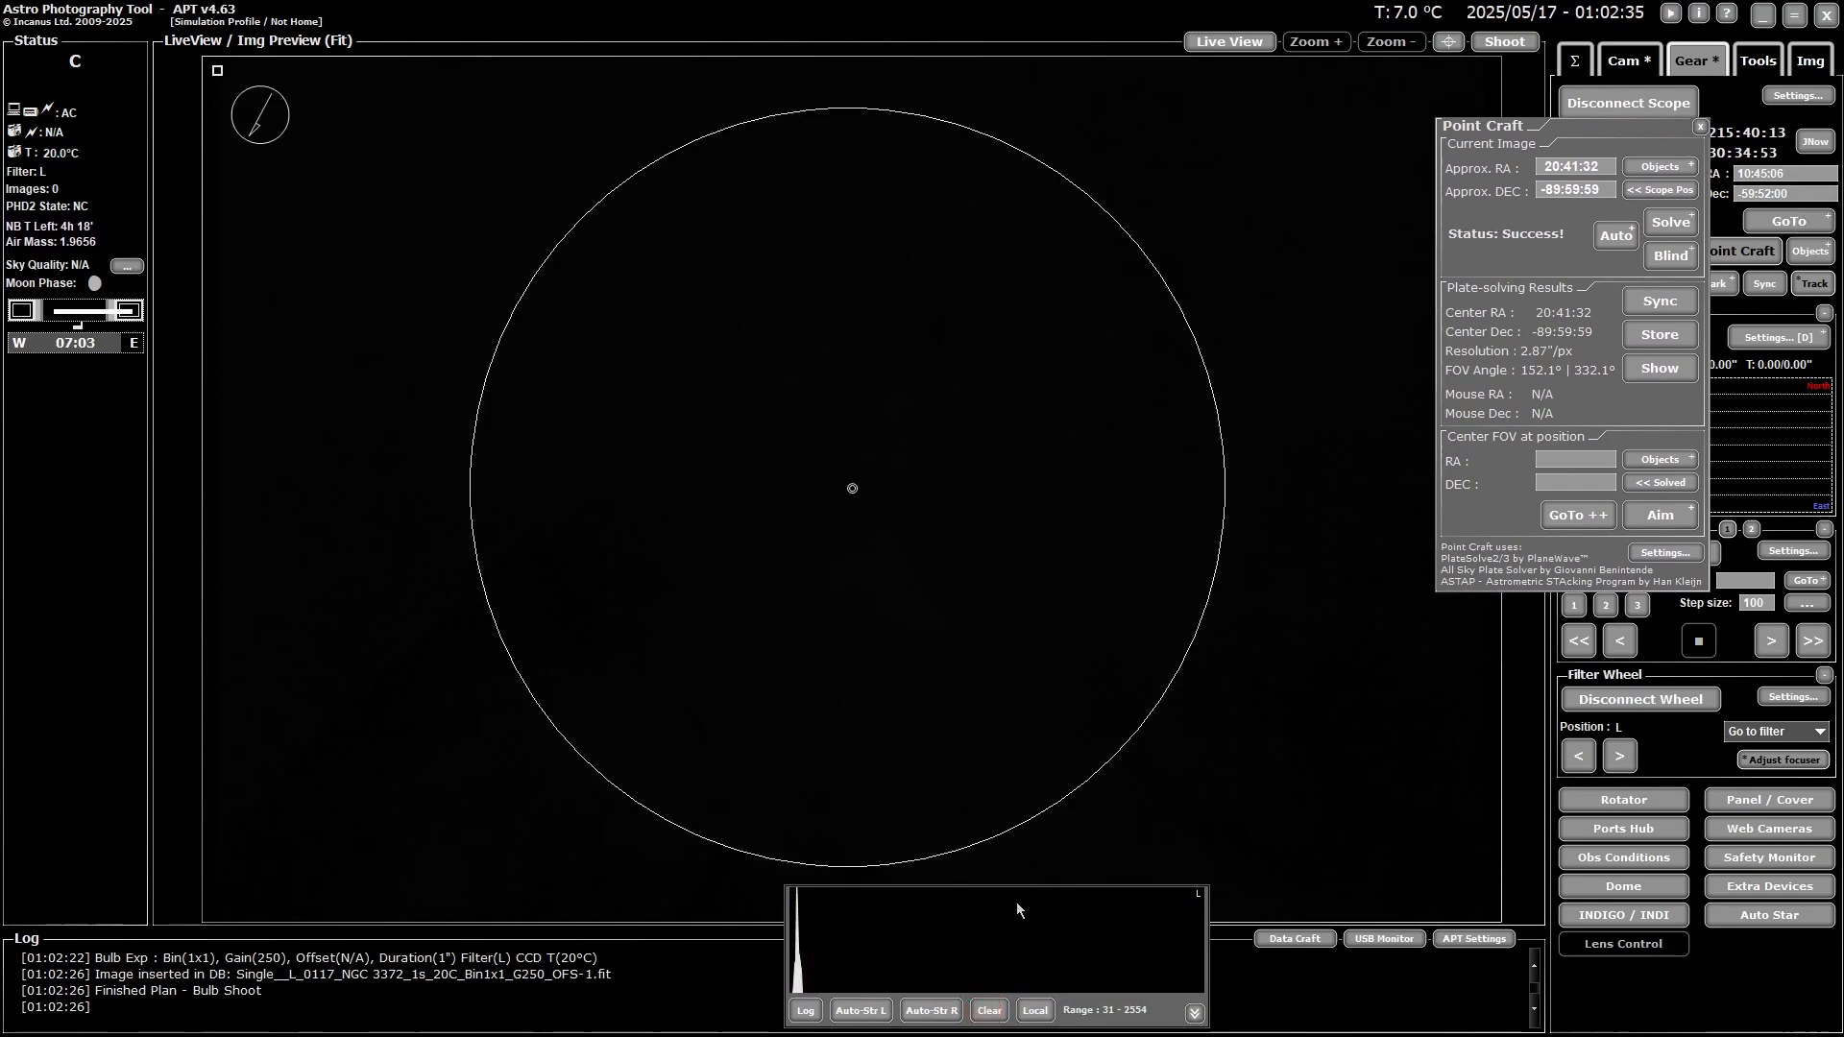
click(860, 1010)
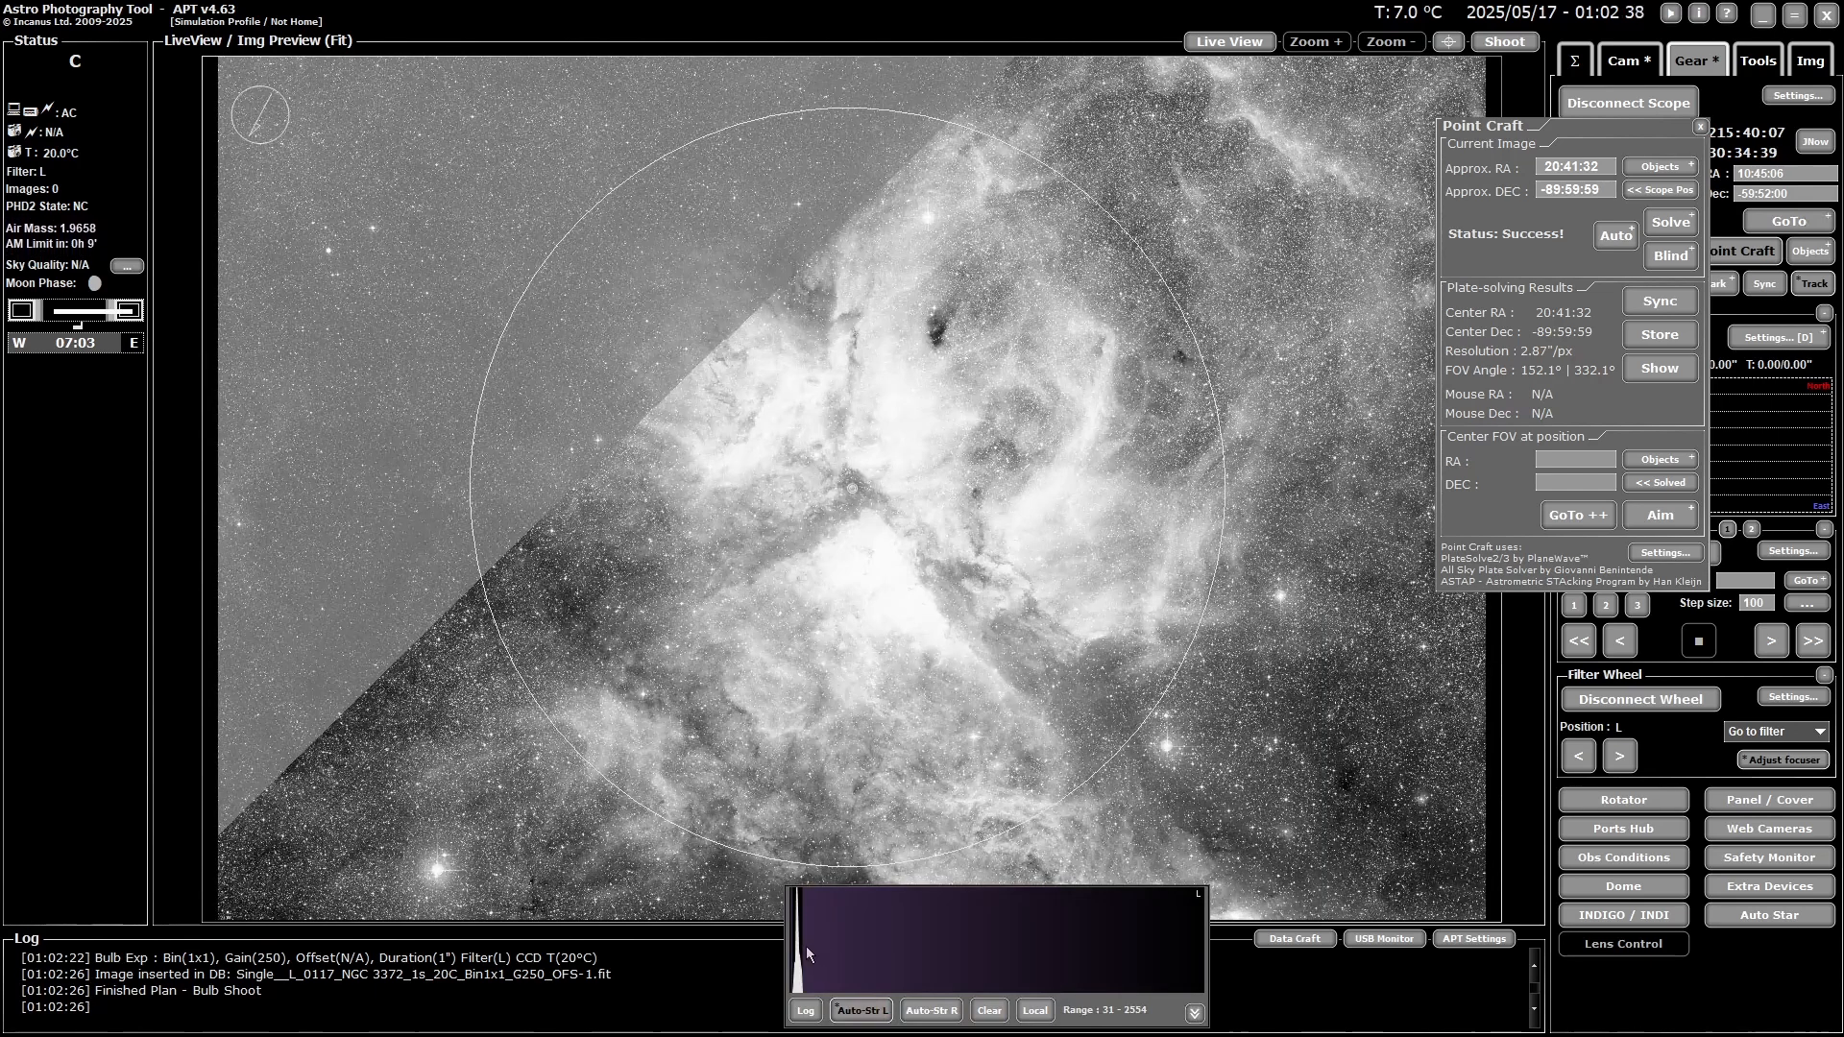
click(807, 952)
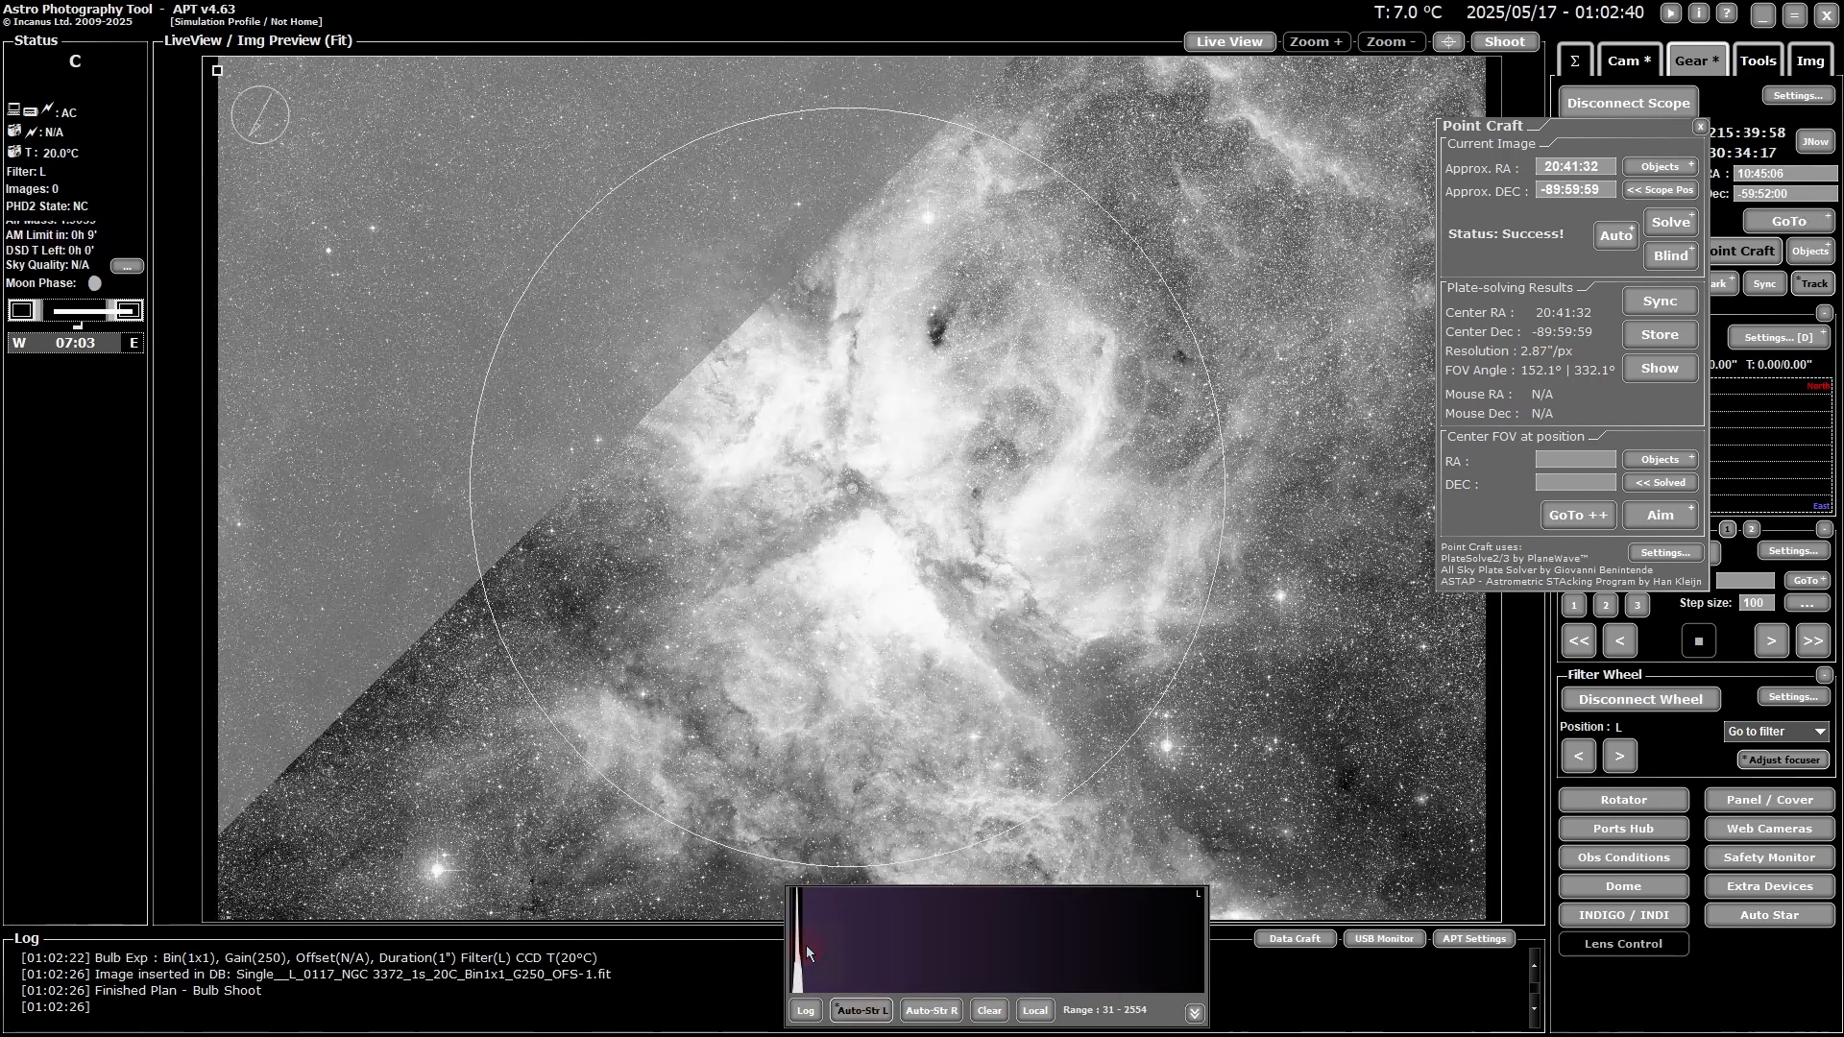
click(991, 1012)
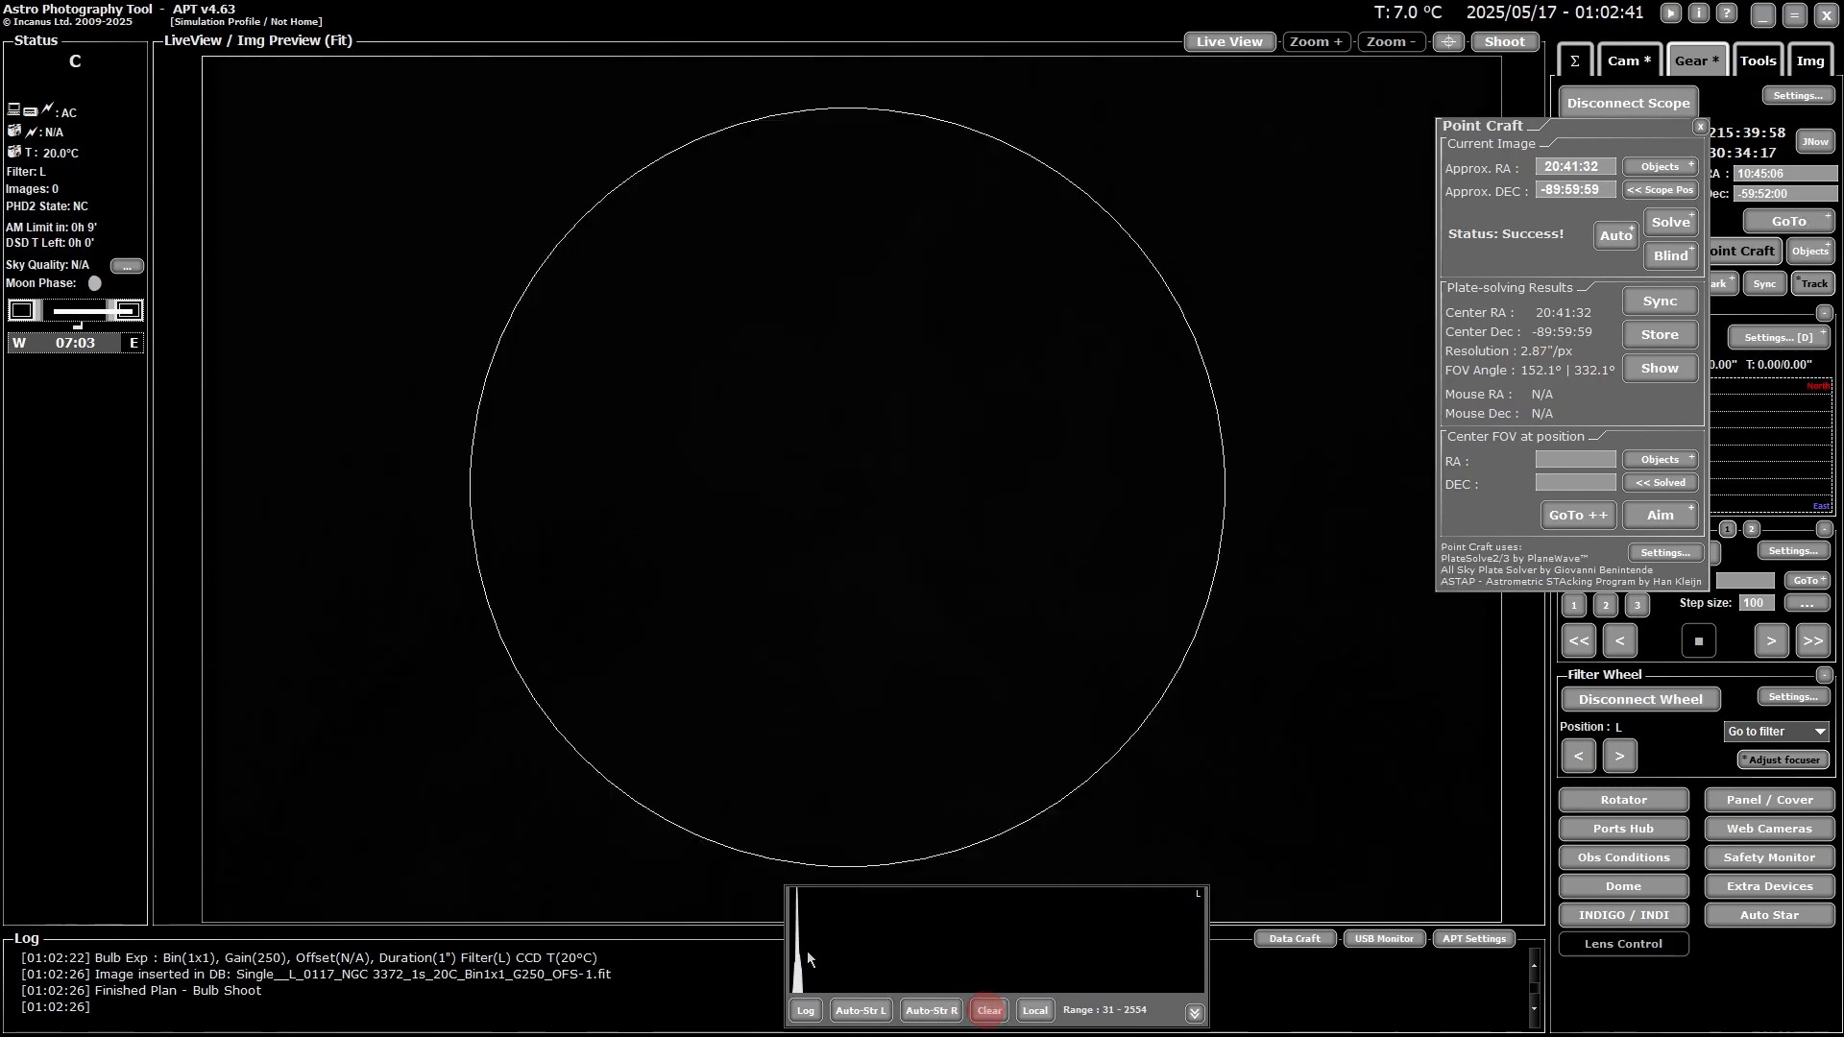
click(811, 950)
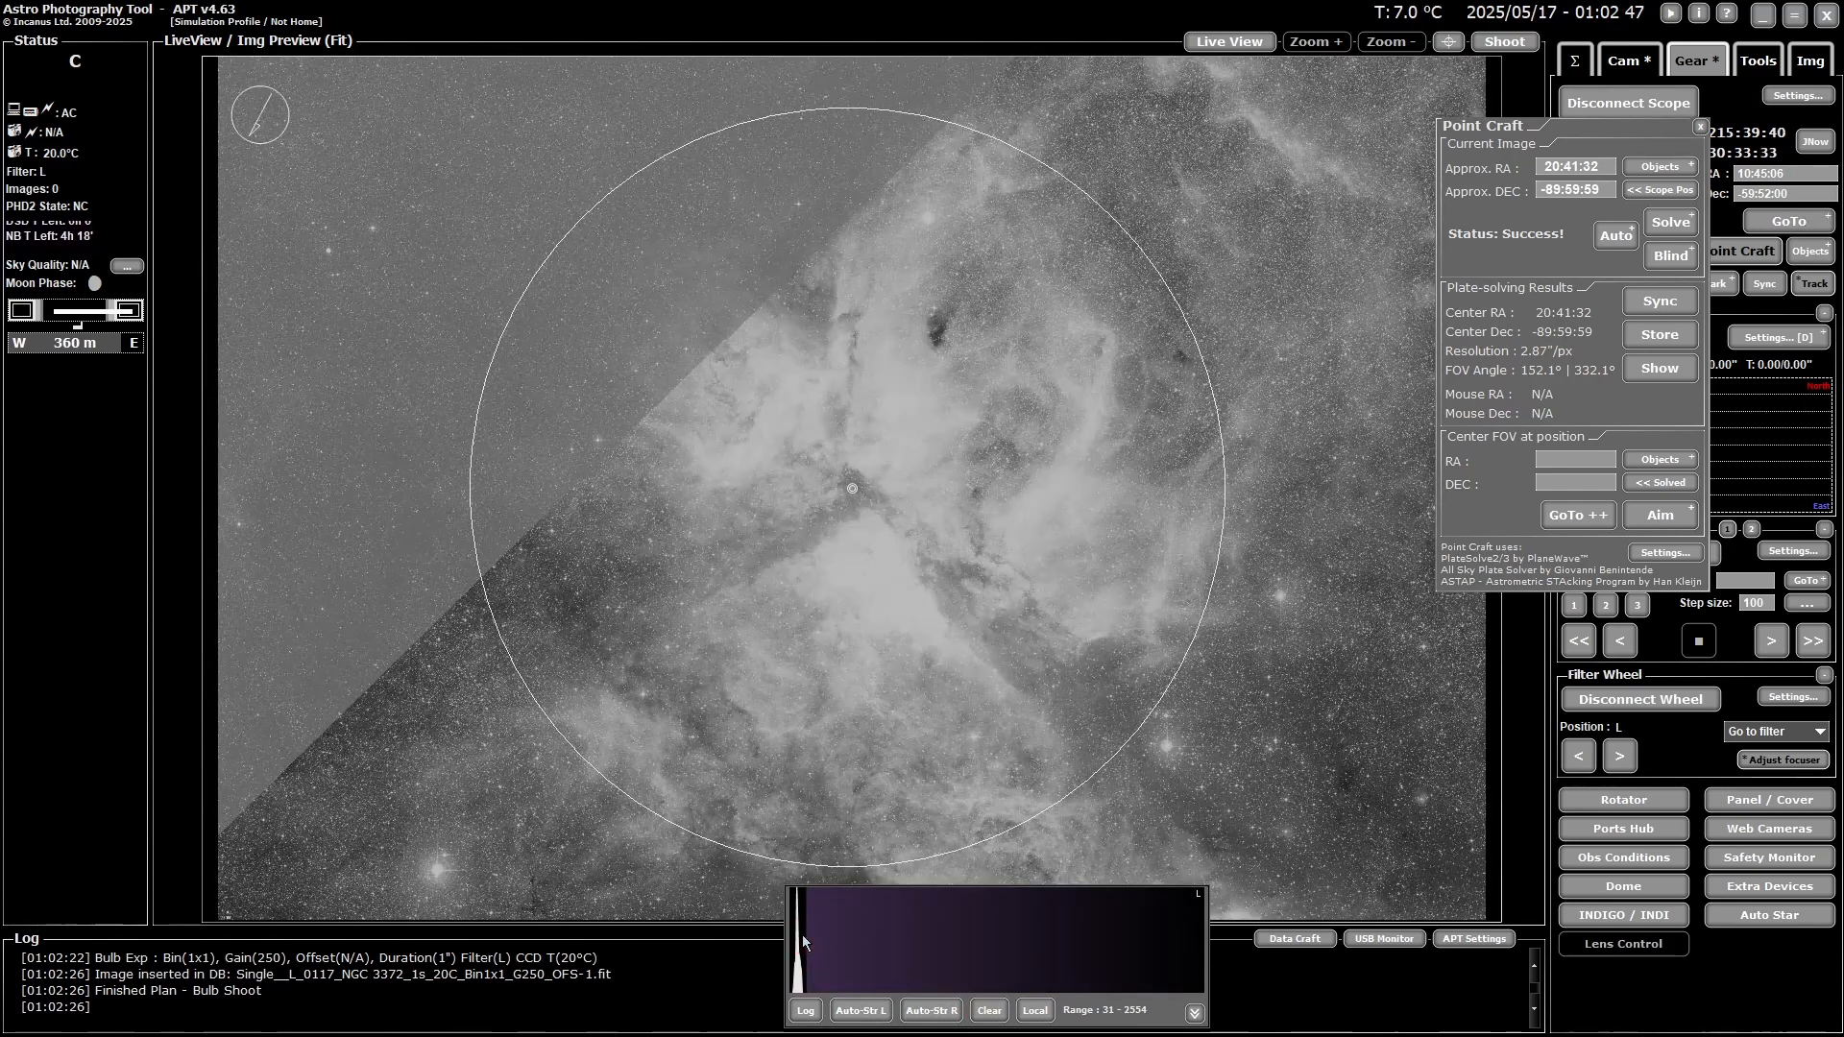
click(805, 941)
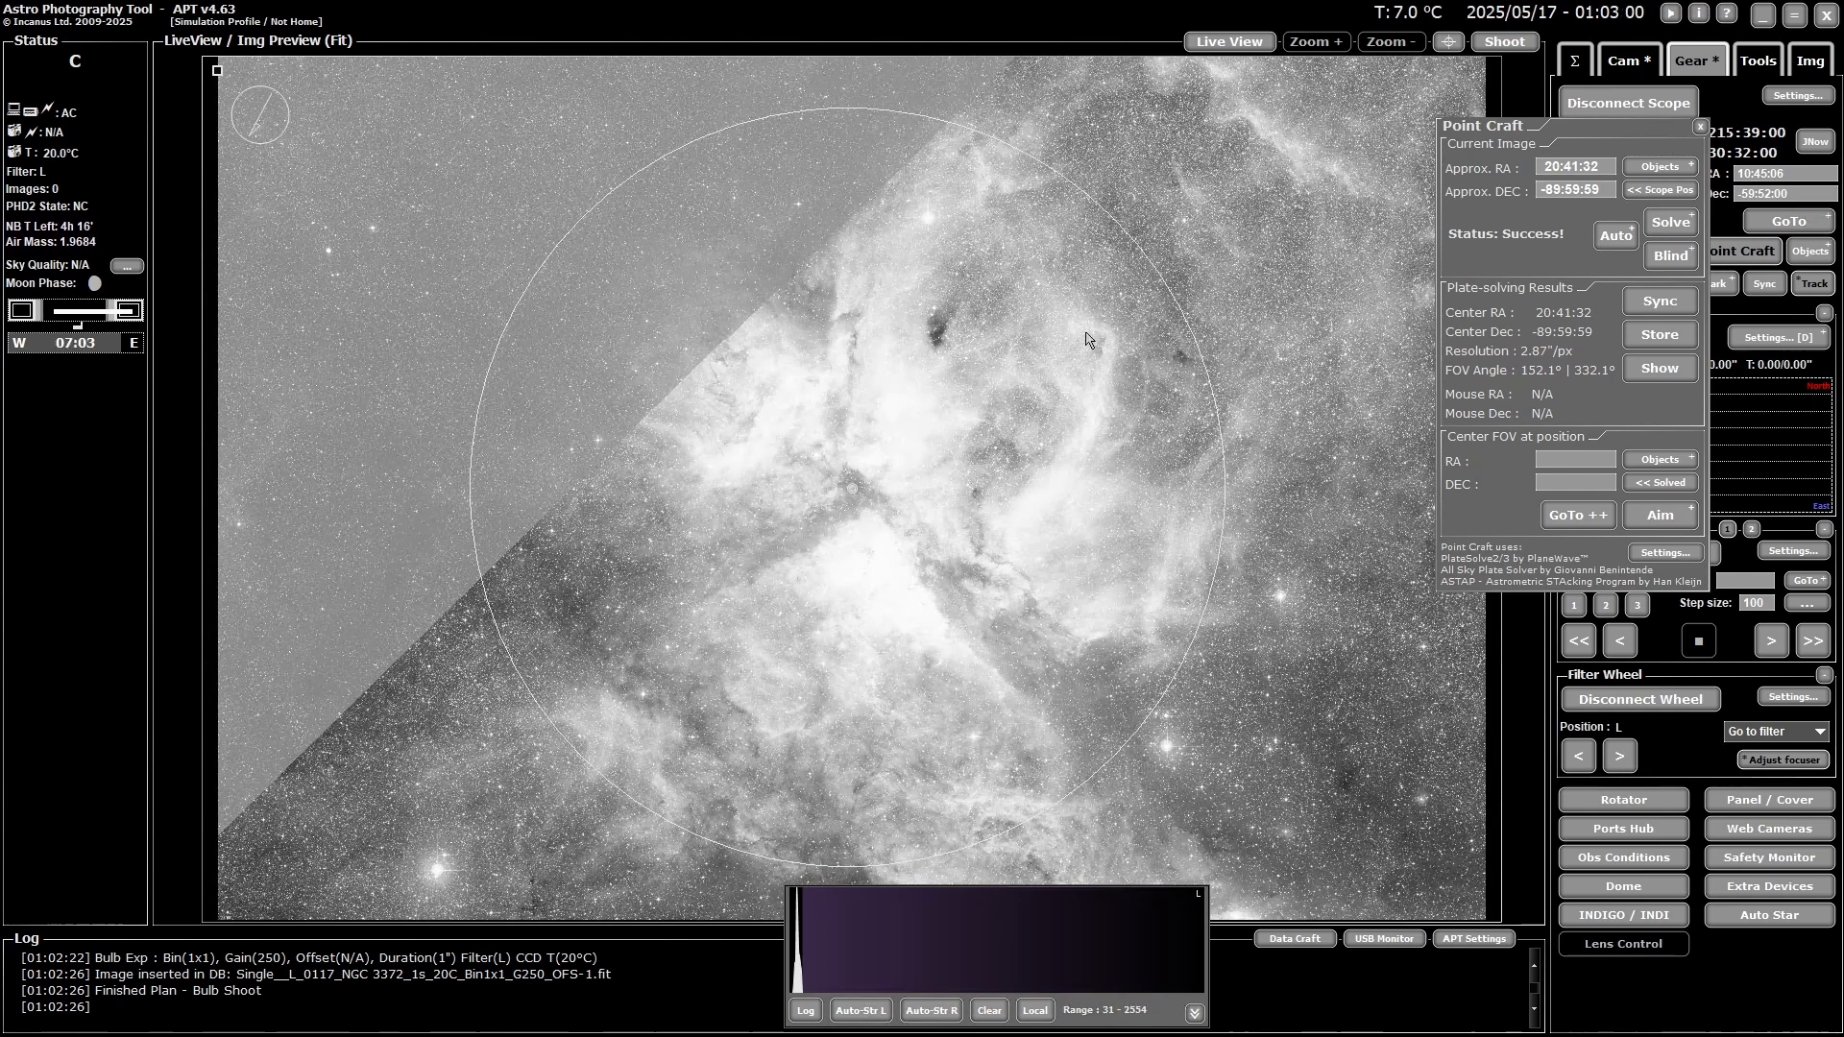
- Plate-solve the NGC 3372 image using the current scope position, and close Point Craft
click(1662, 190)
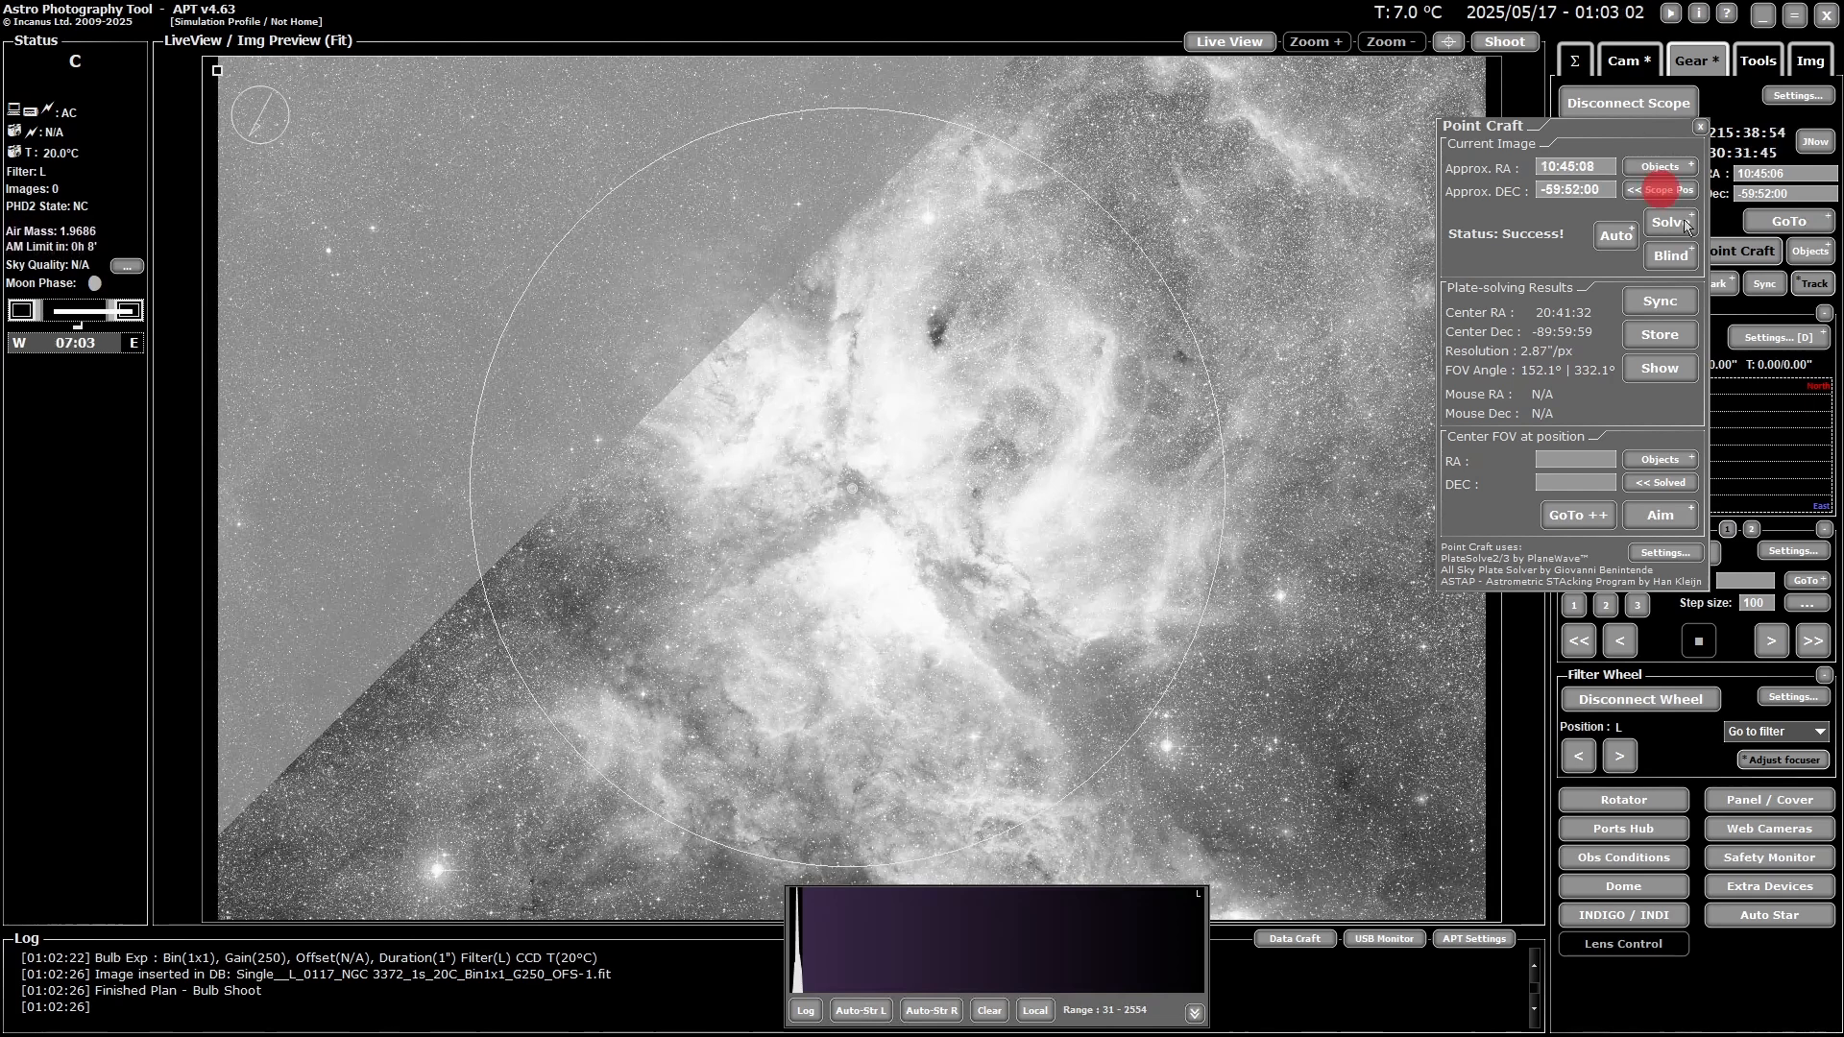
click(1671, 222)
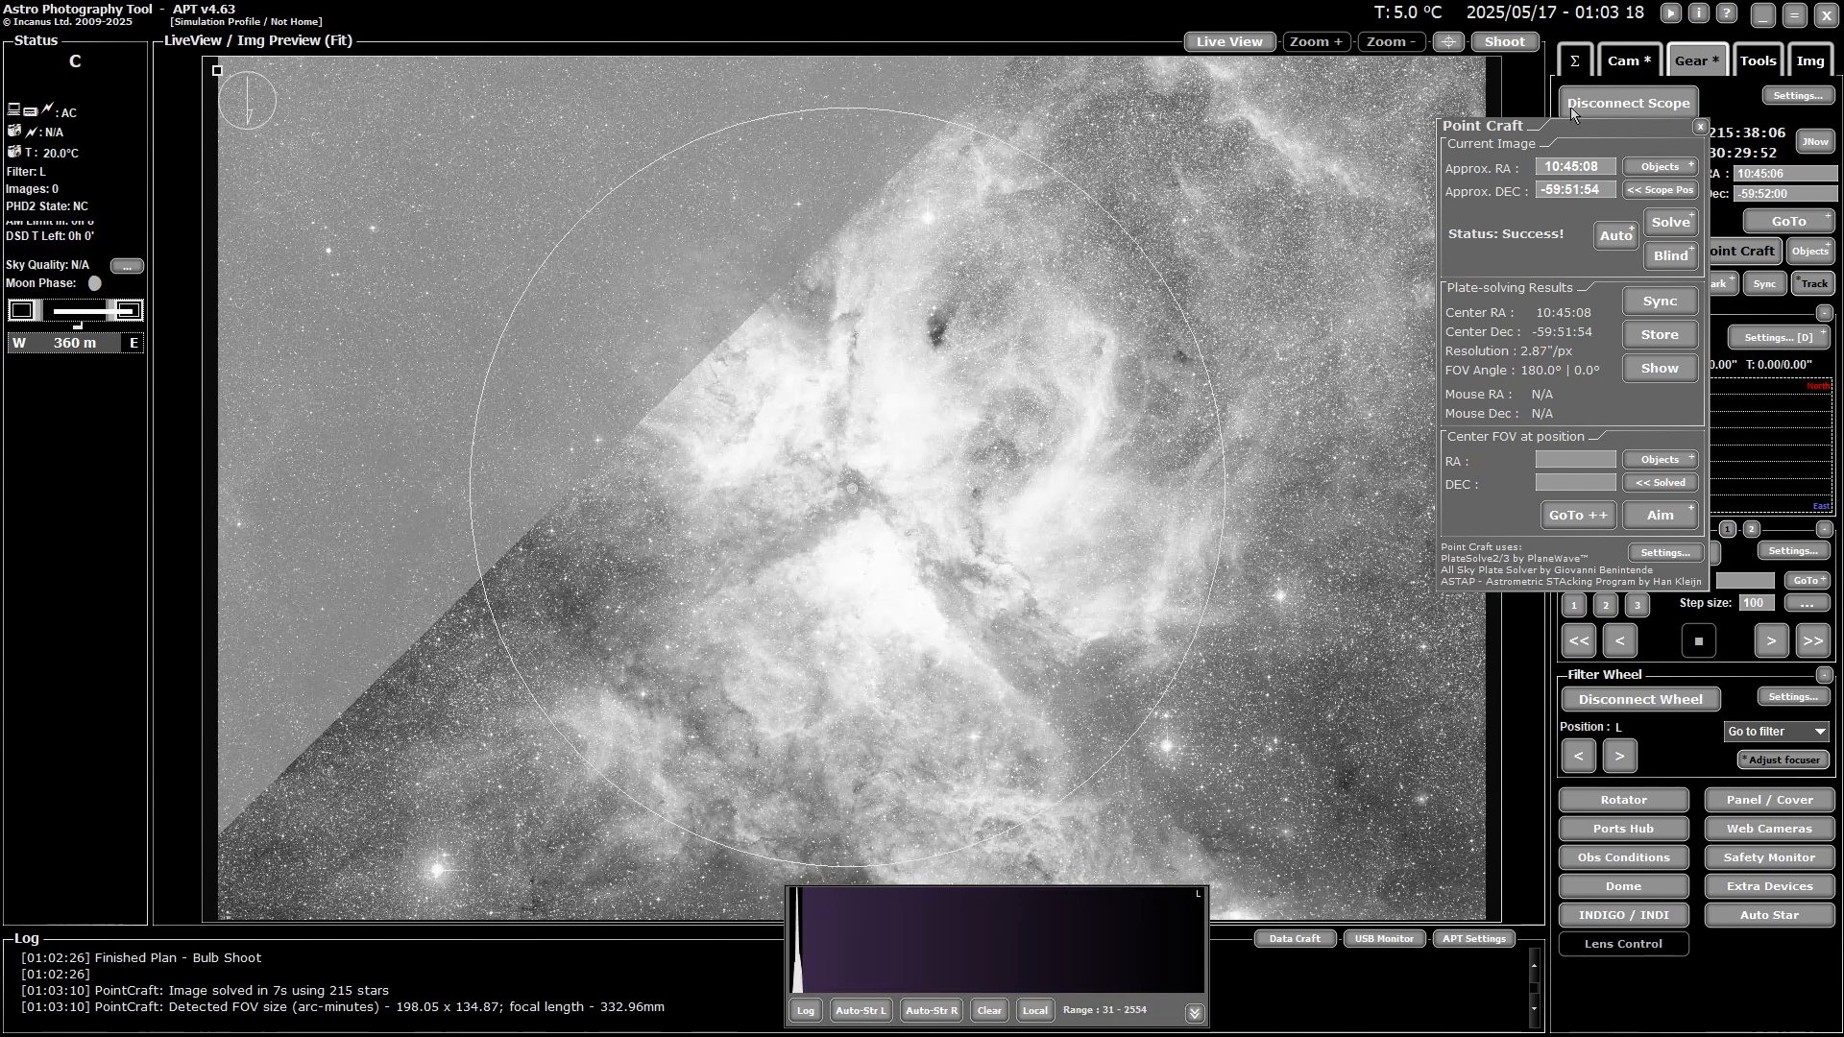
click(1699, 127)
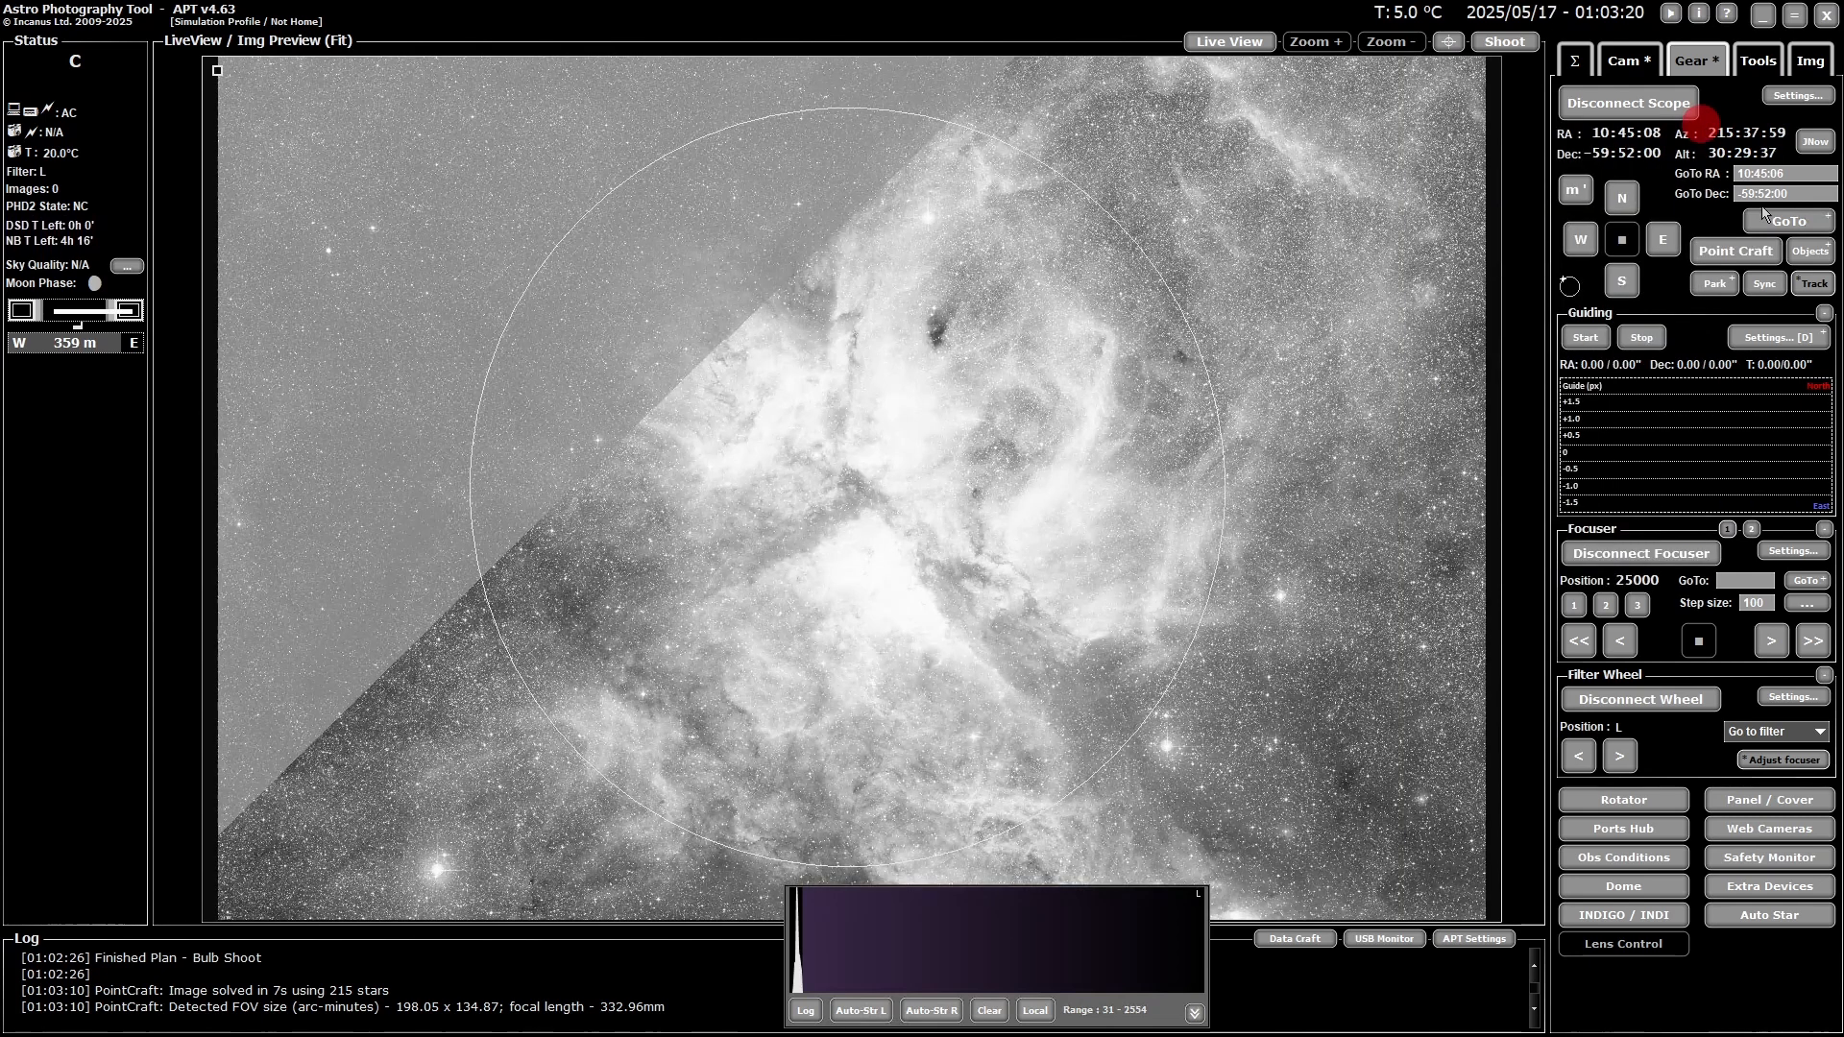
- Load M8, the Lagoon Nebula, from the Objects Browser as the GoTo target and slew the mount to it
click(1807, 253)
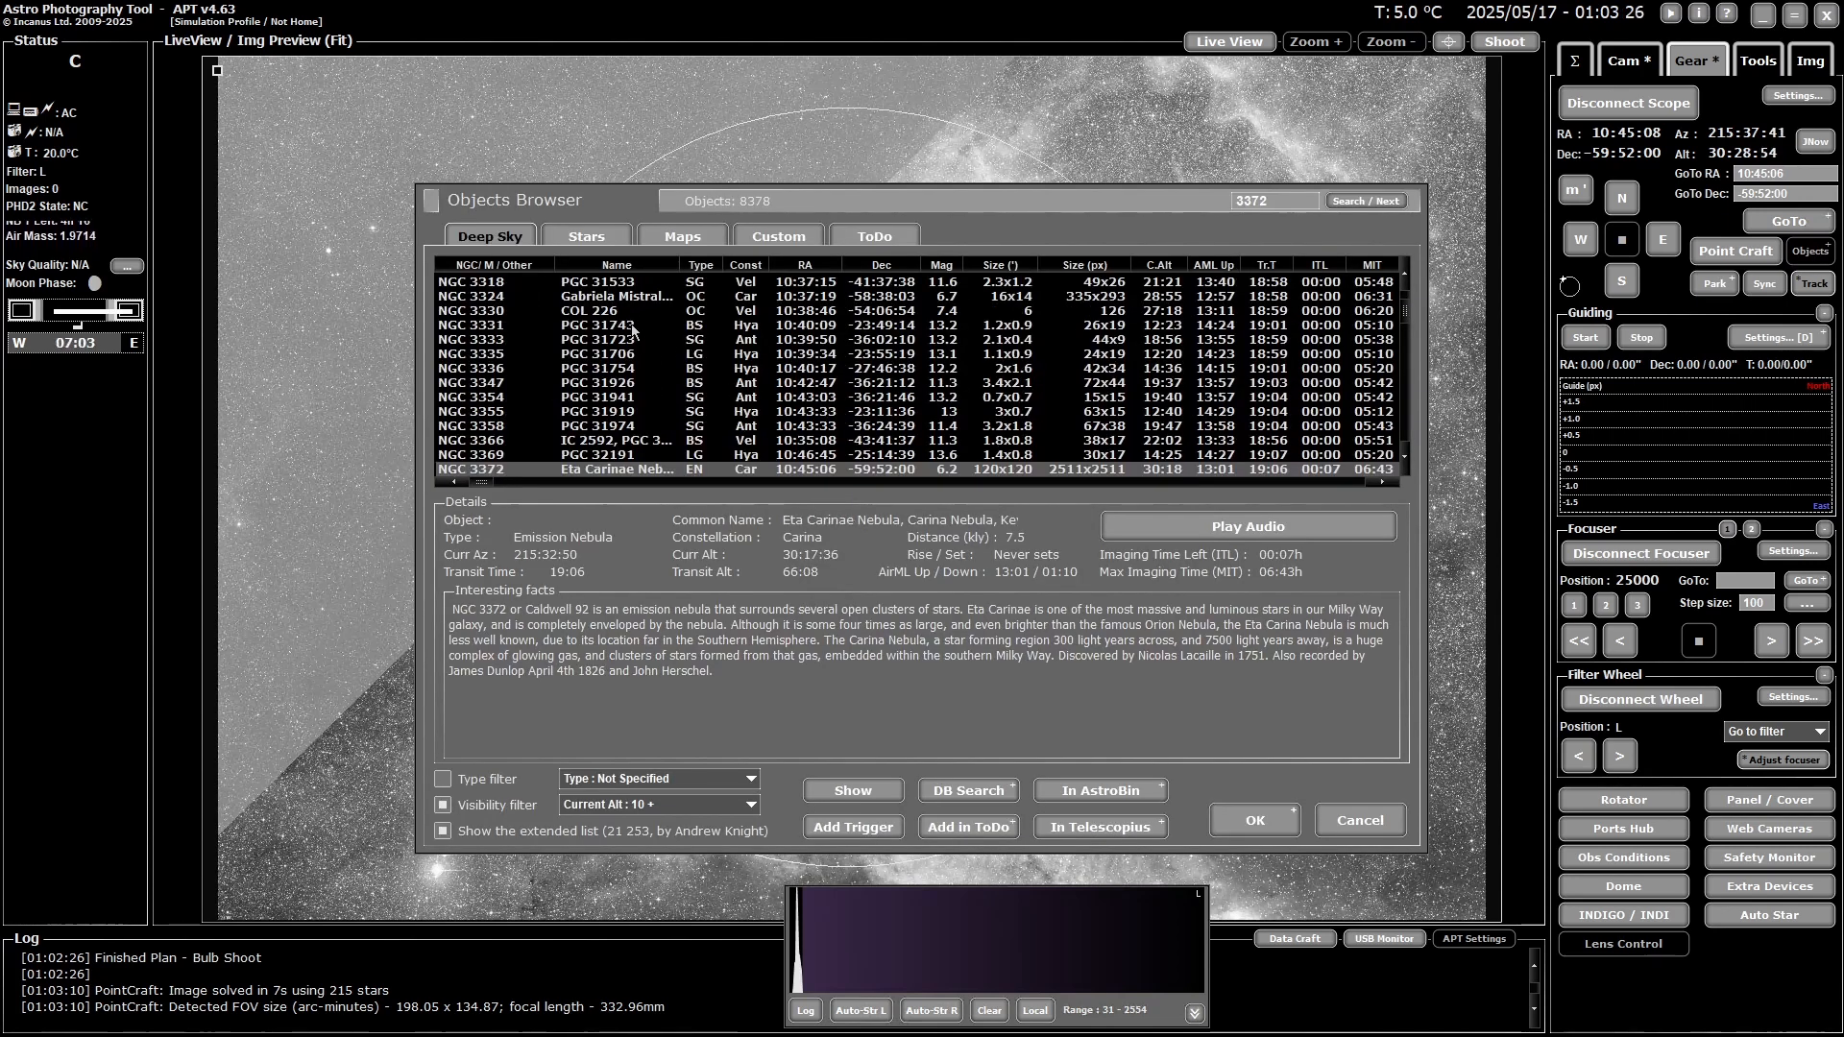
scroll(1380, 310, up, 2)
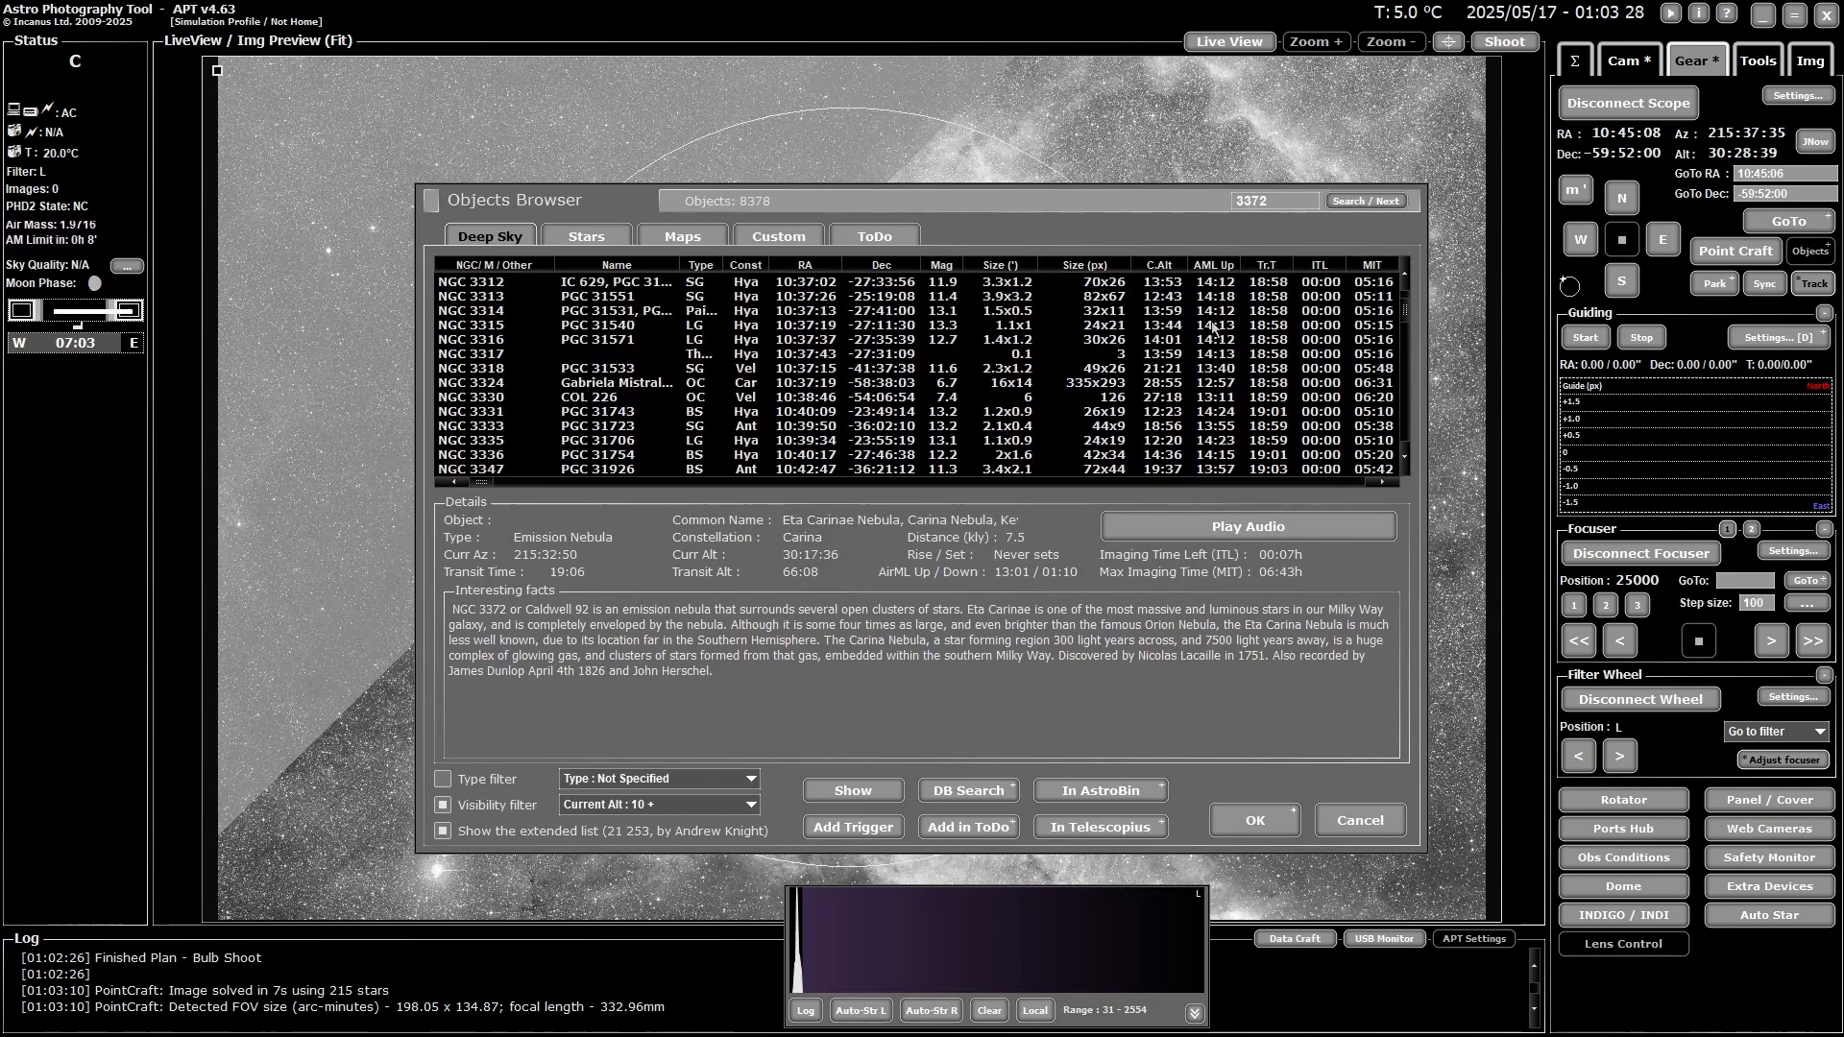
drag(1404, 309, 1416, 259)
double_click(607, 369)
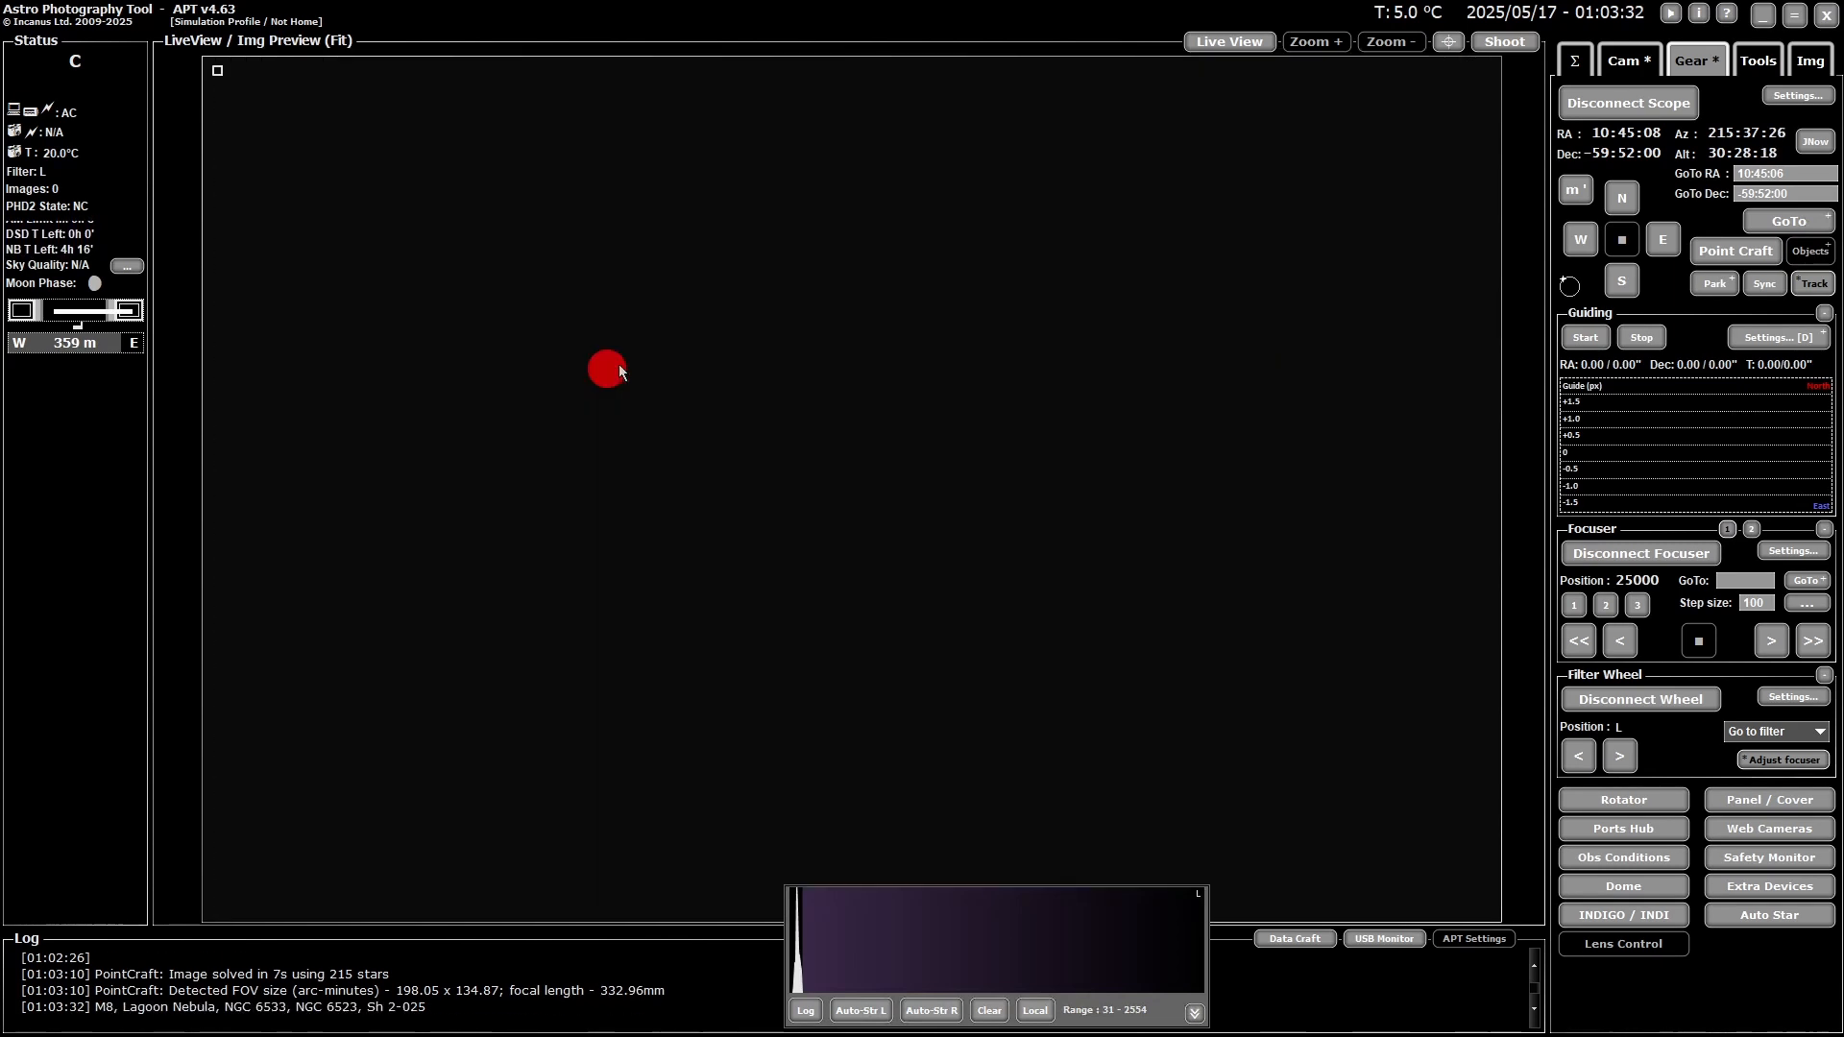
click(1782, 221)
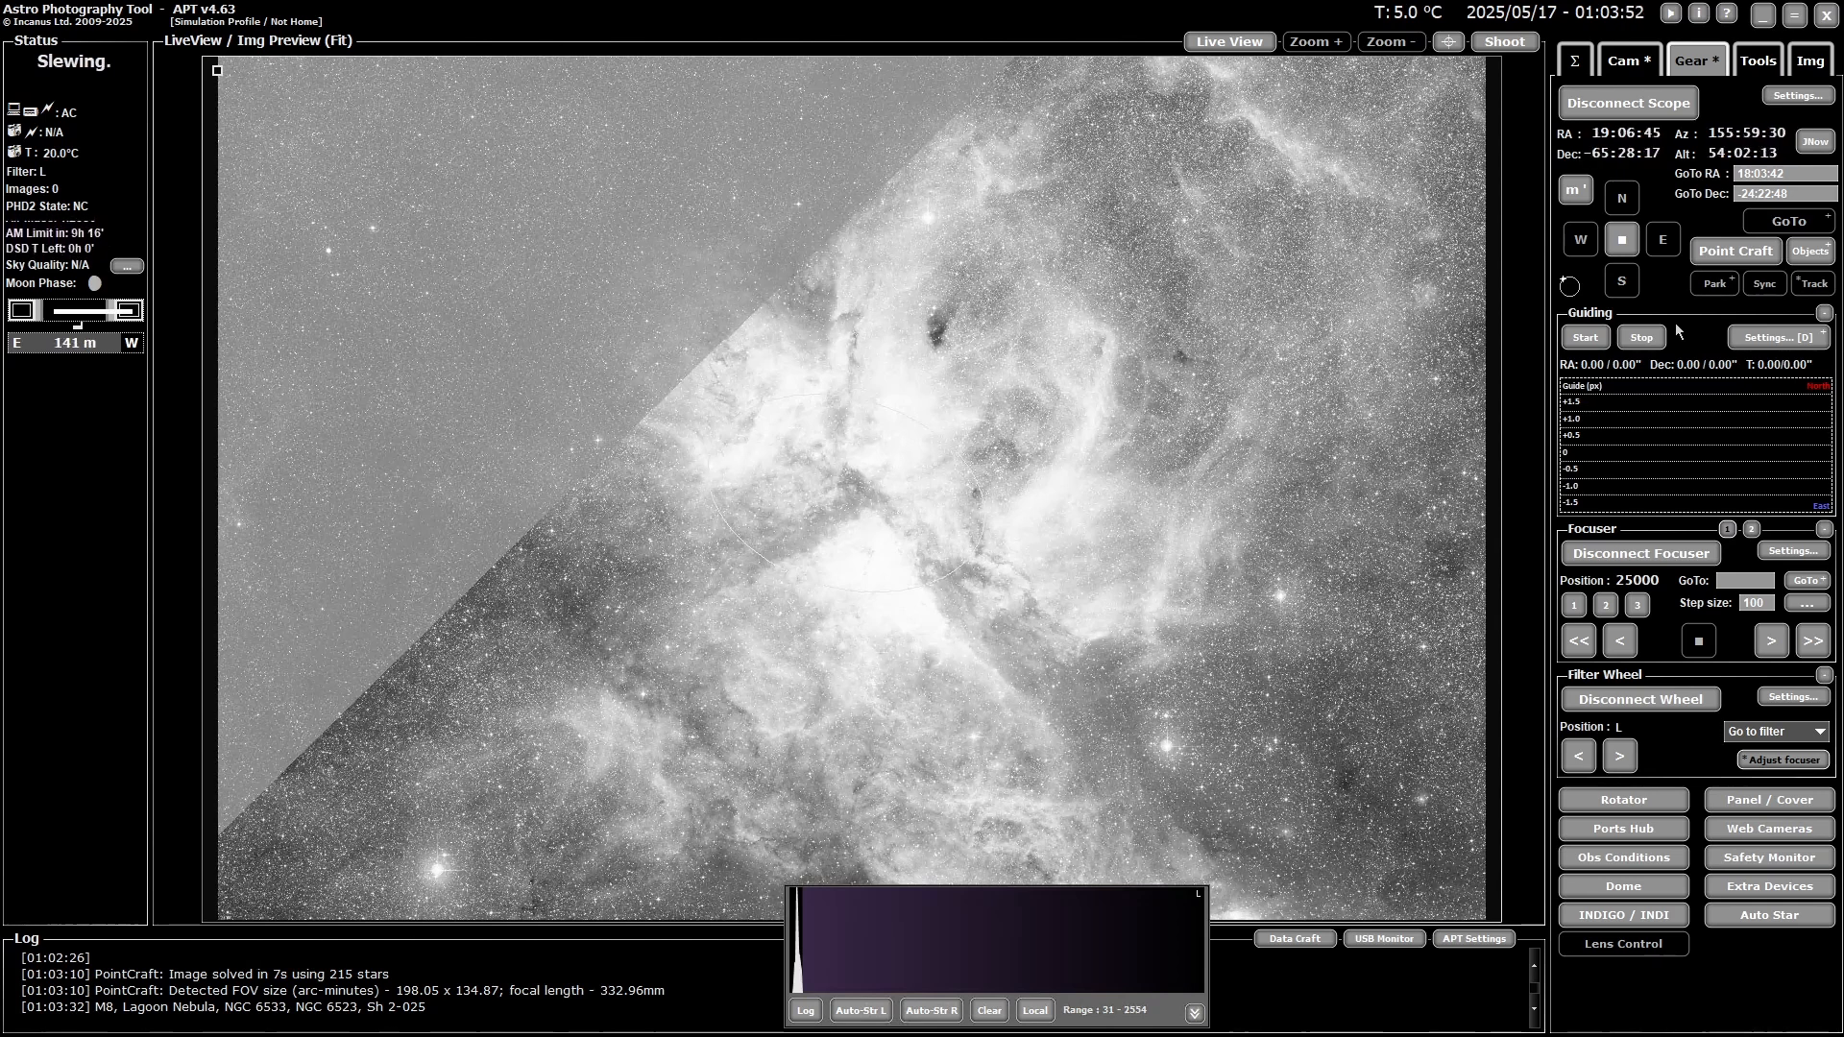
click(1448, 41)
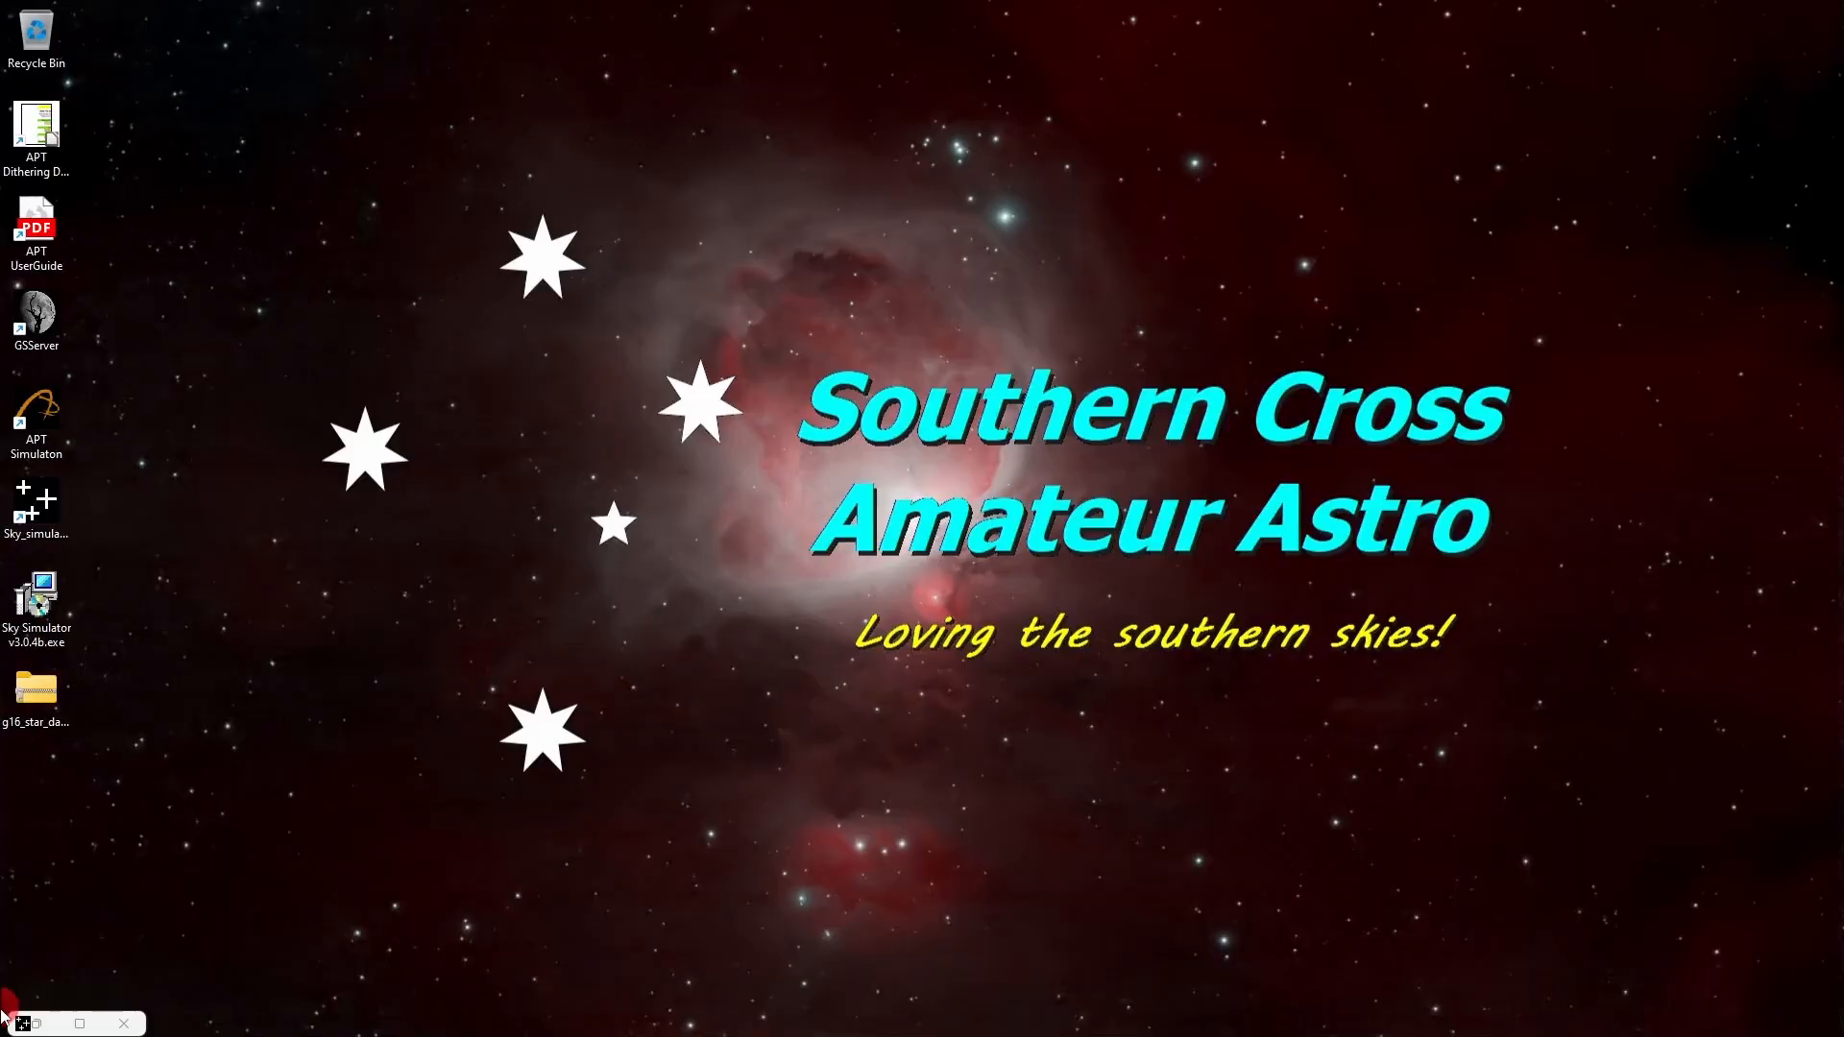
- Check the mount coordinates in Sky Simulator and restore its window to the smaller size
click(79, 1024)
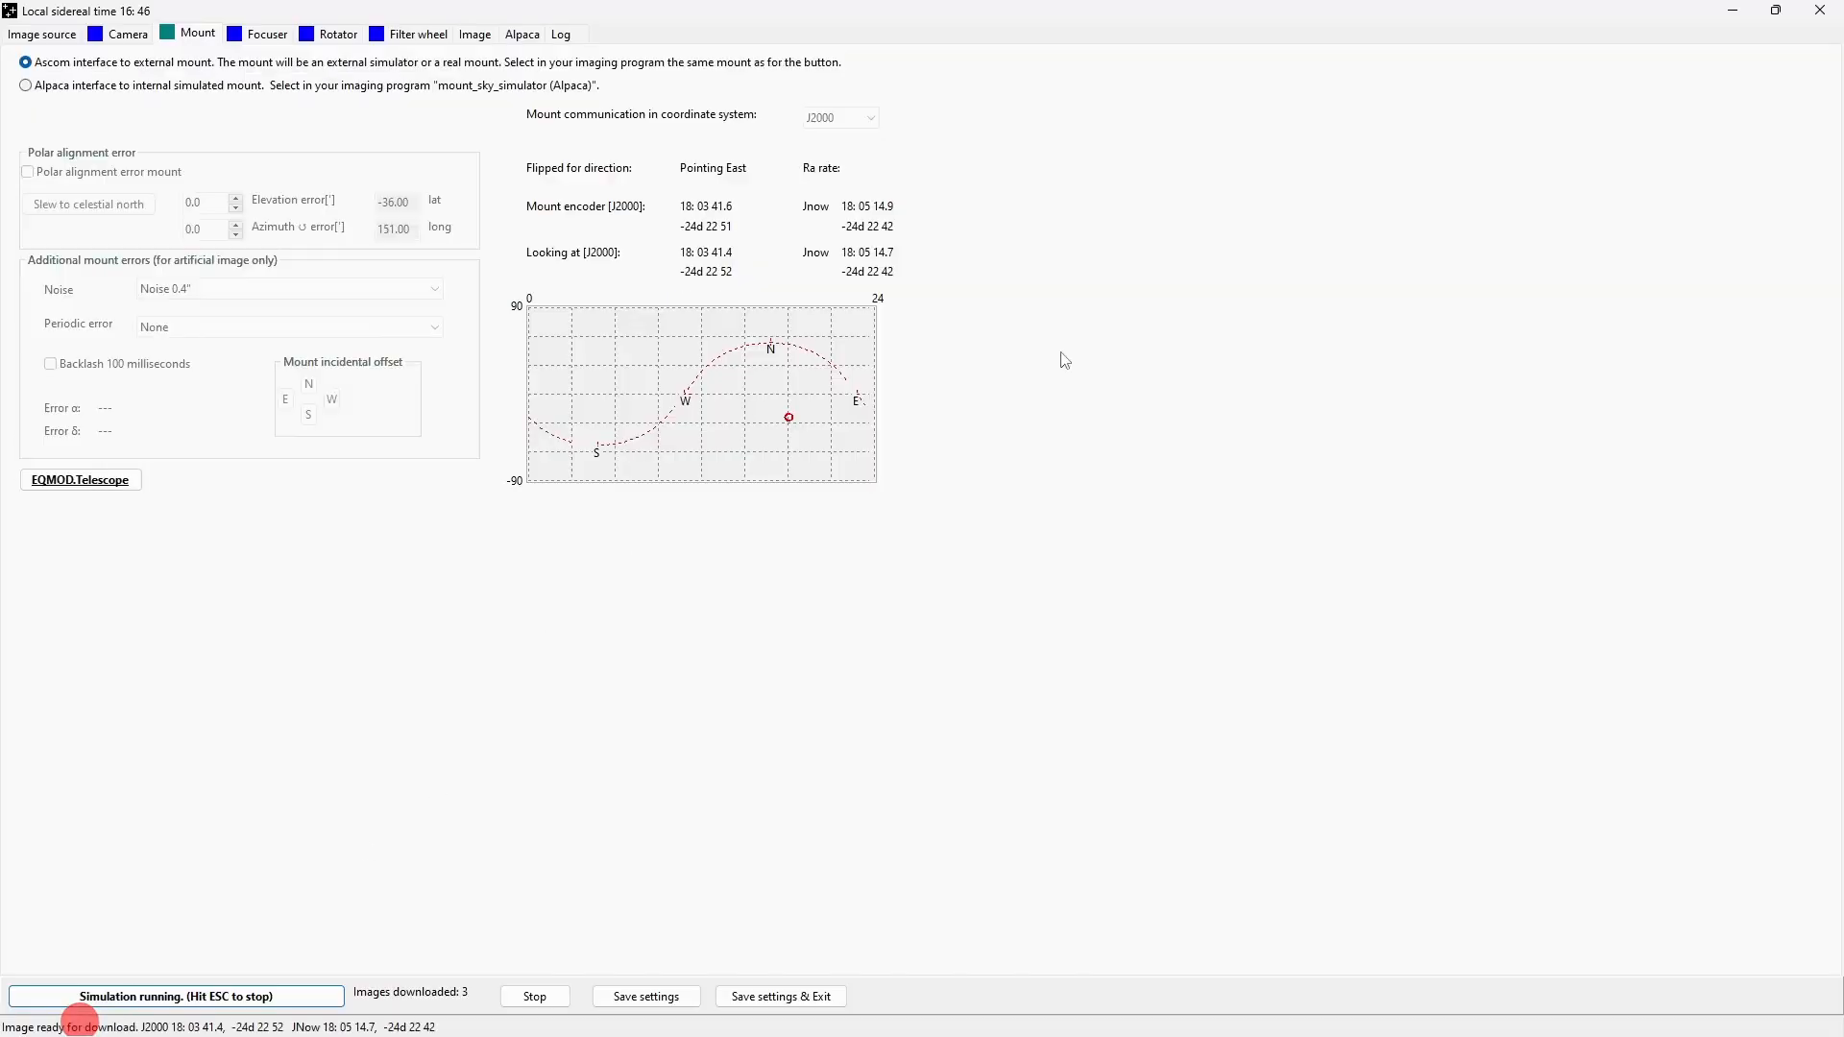
click(1776, 10)
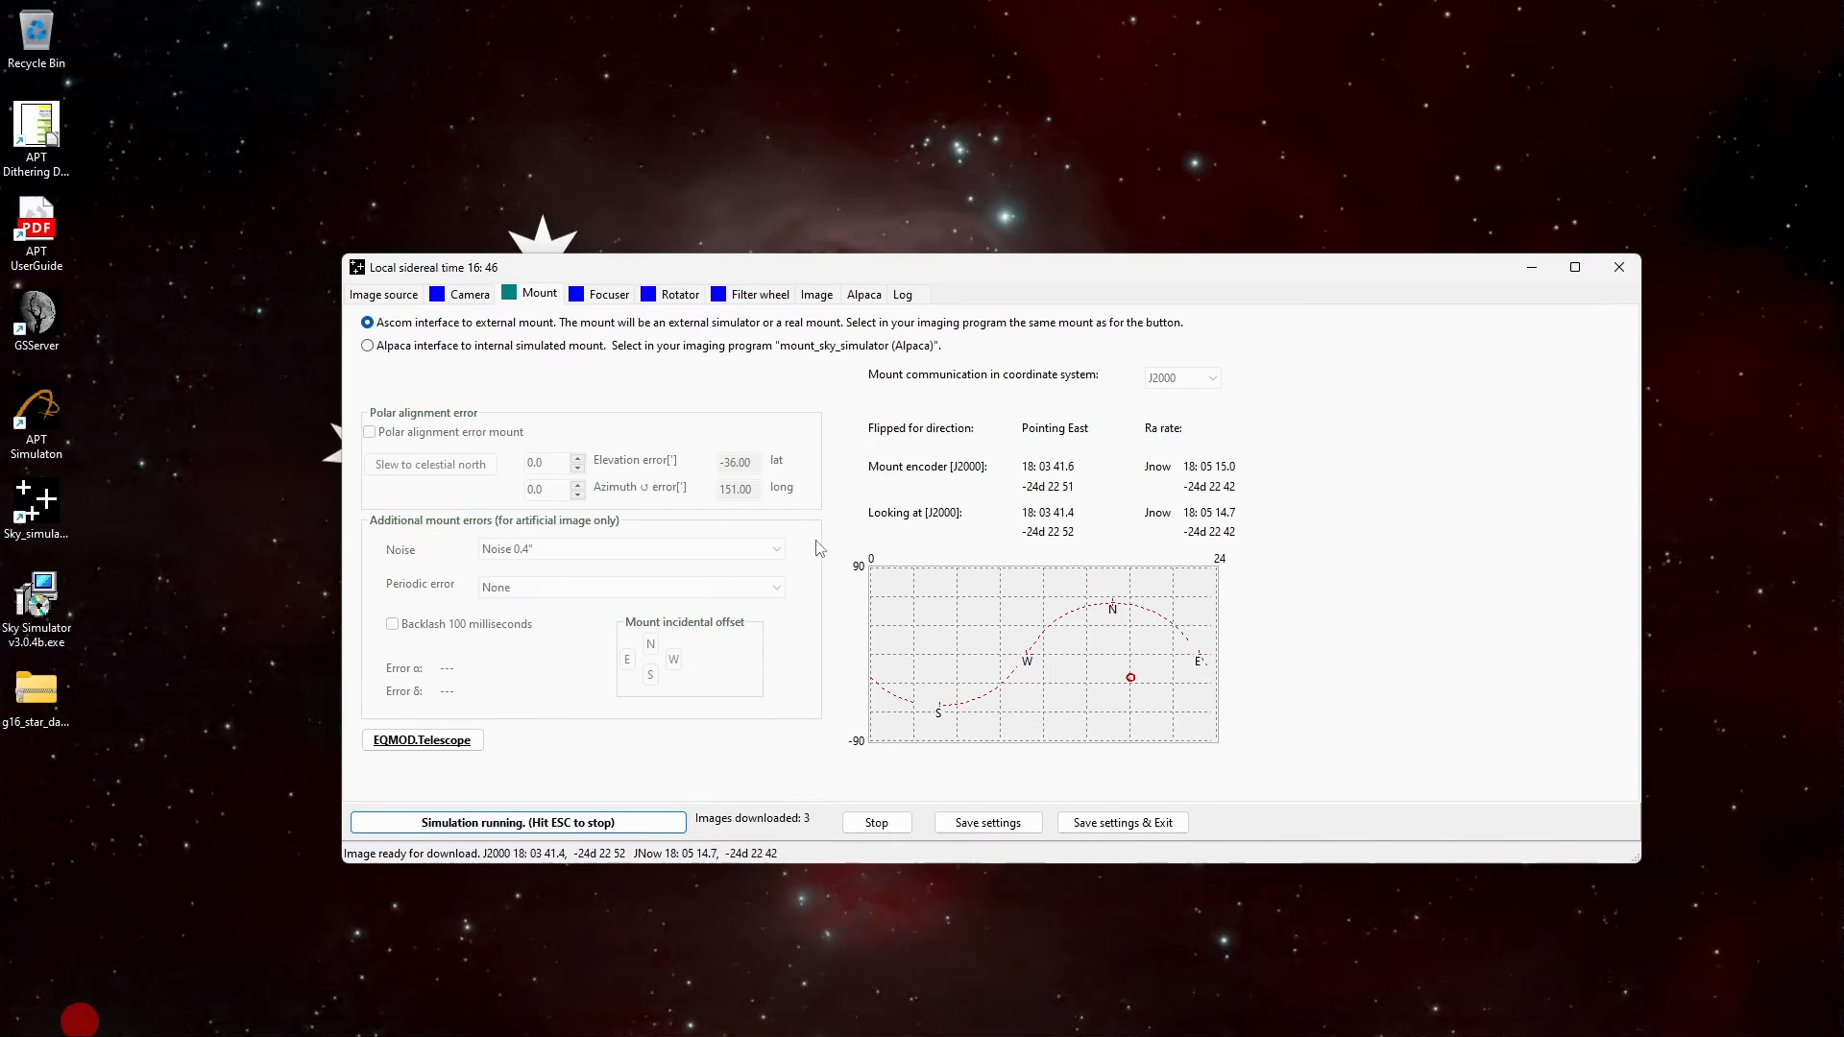
mouse_move(922, 1035)
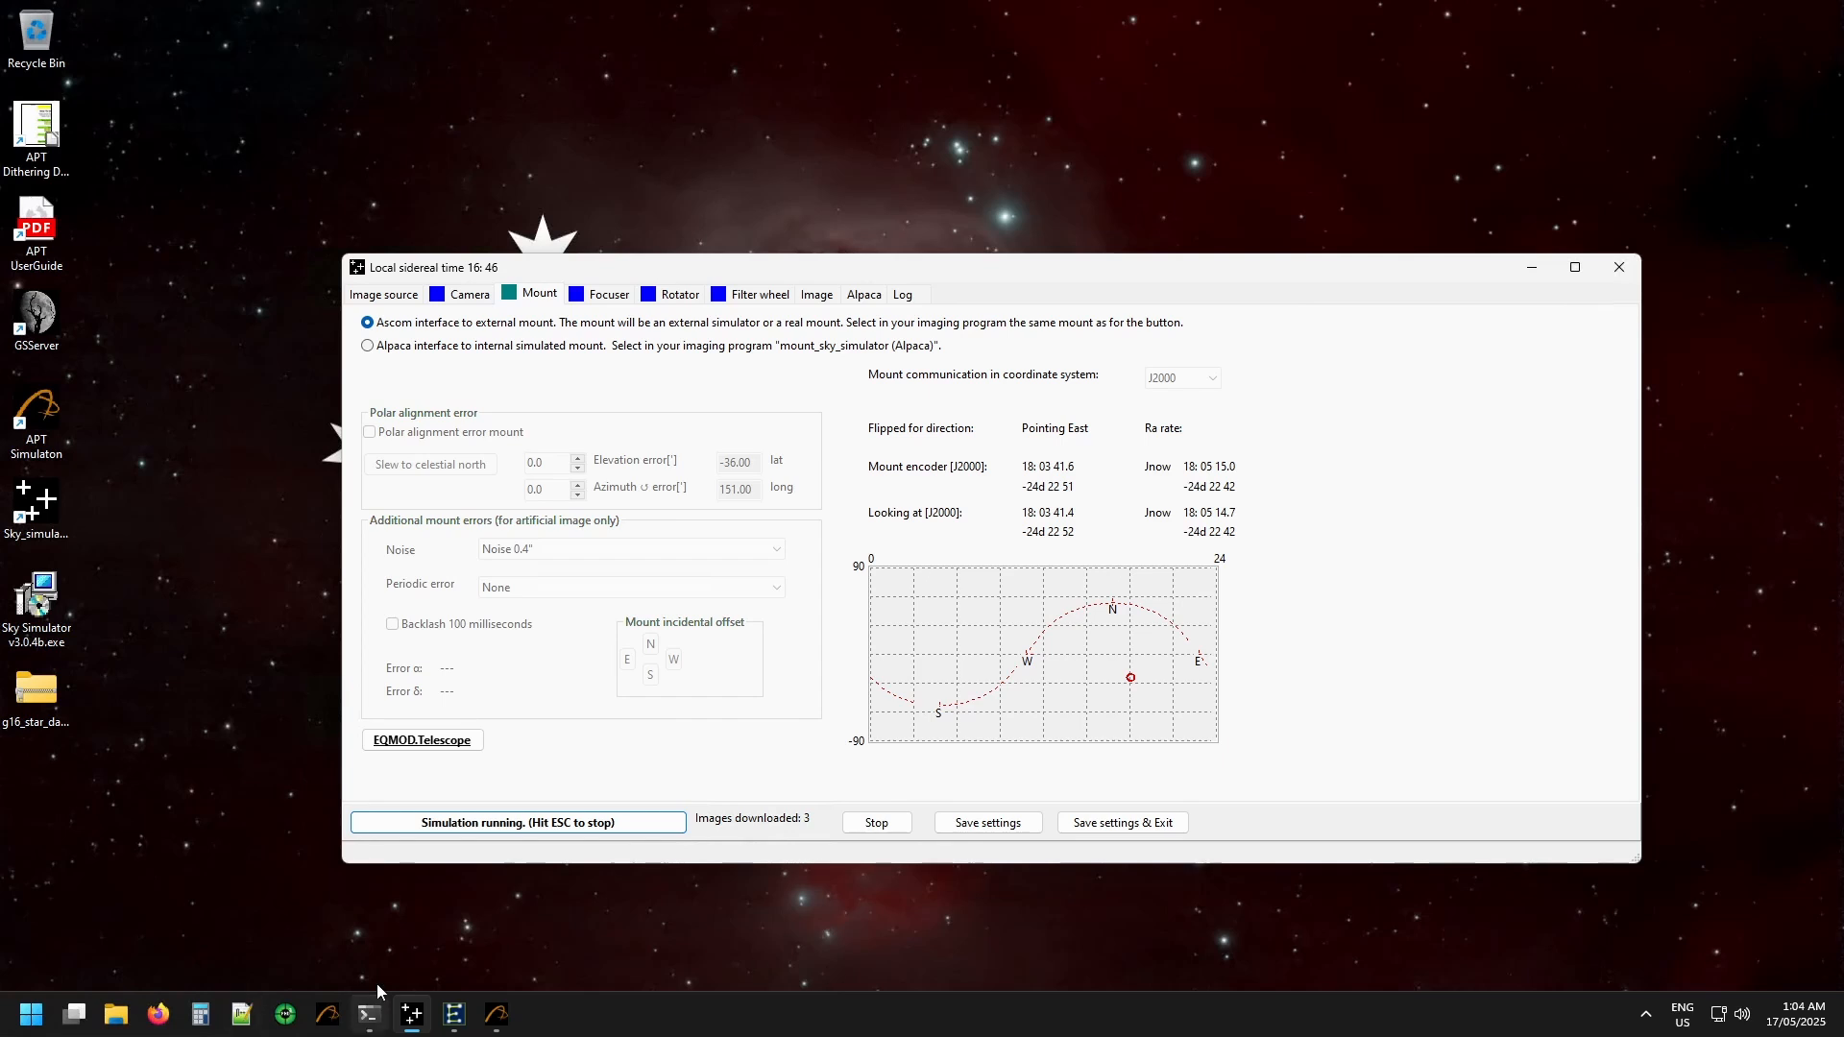
- Switch back to Astro Photography Tool, capture an exposure of M8 and apply the left auto-stretch
click(499, 1016)
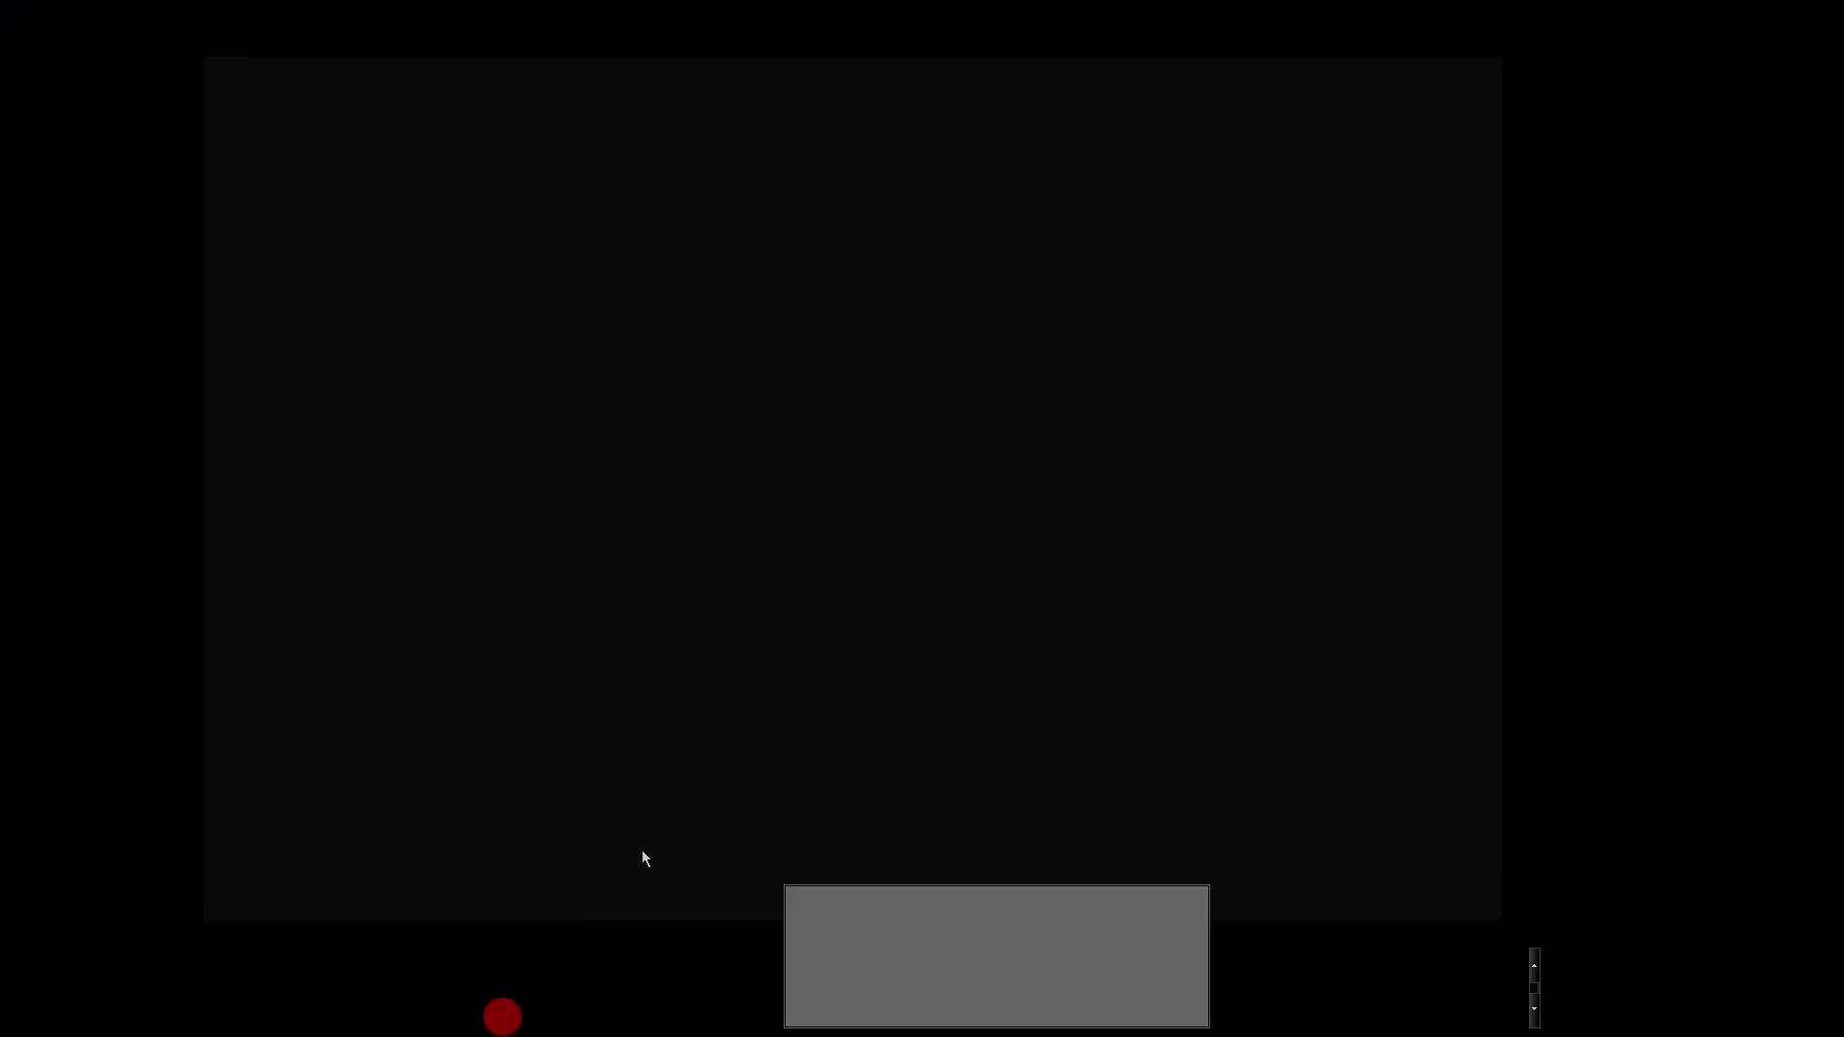
click(1493, 44)
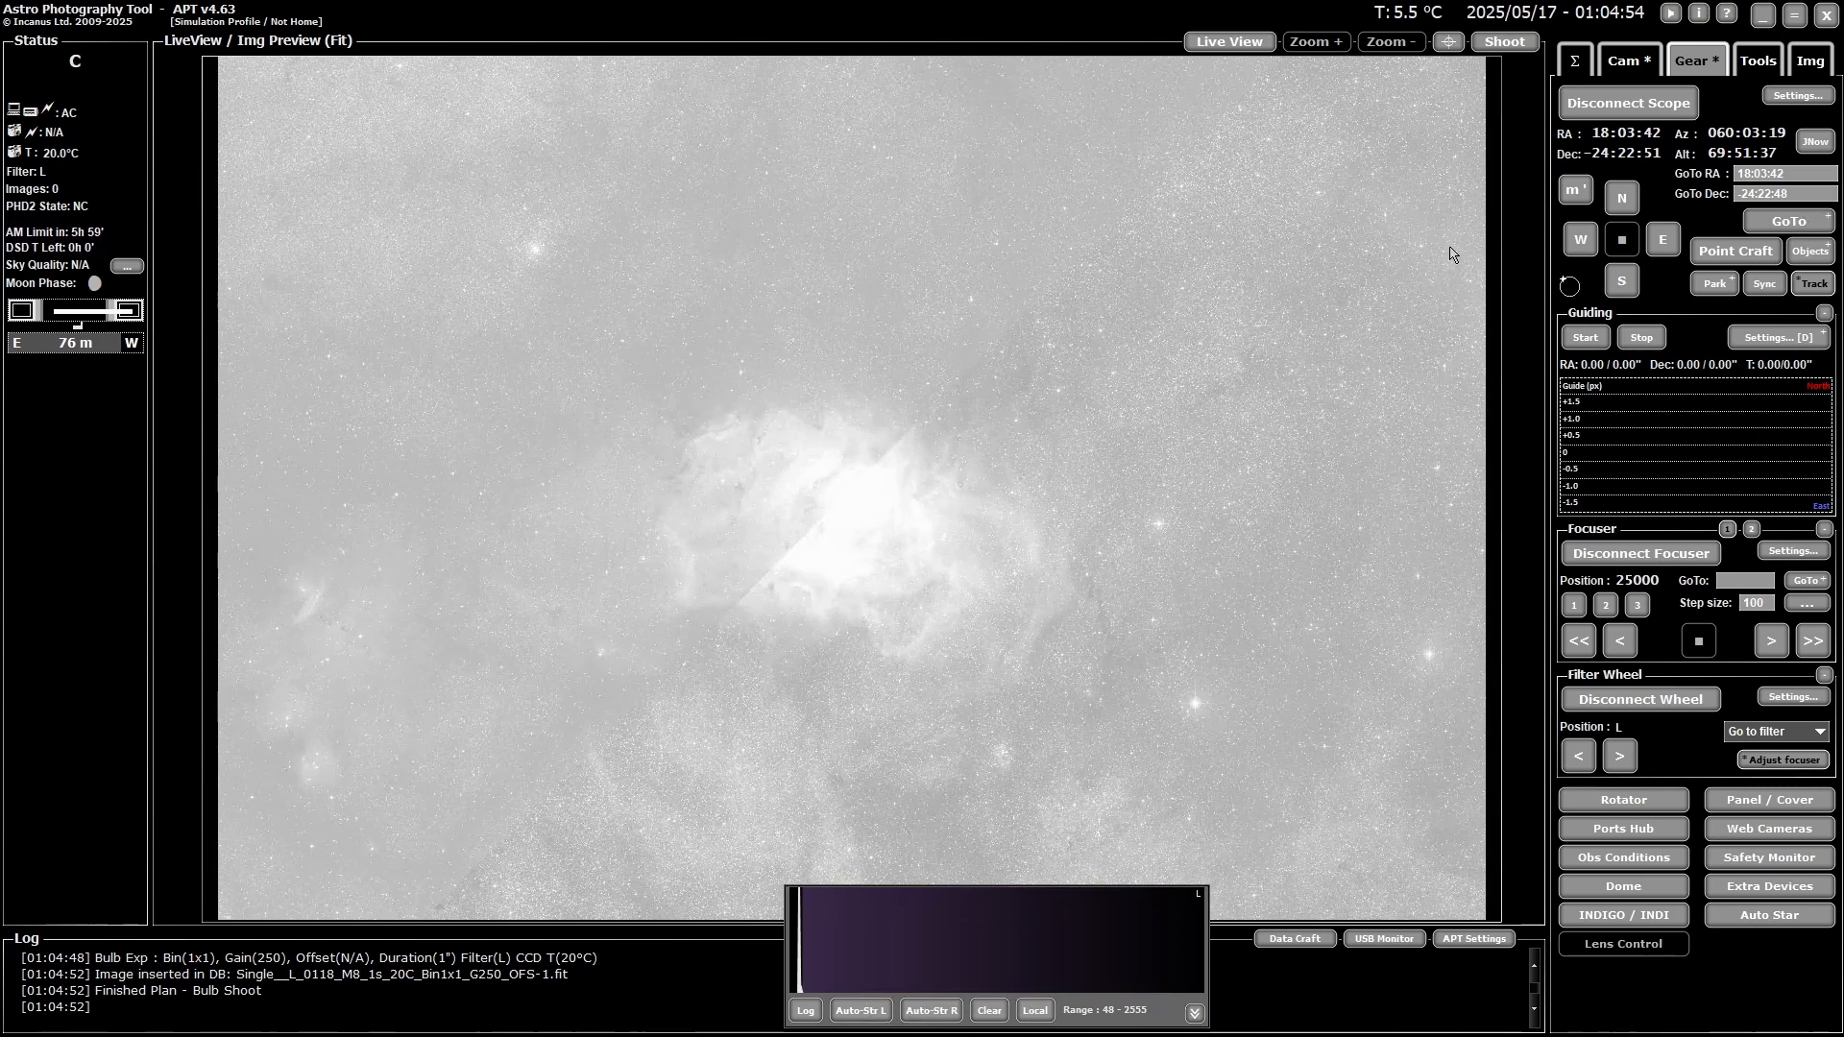
click(864, 1010)
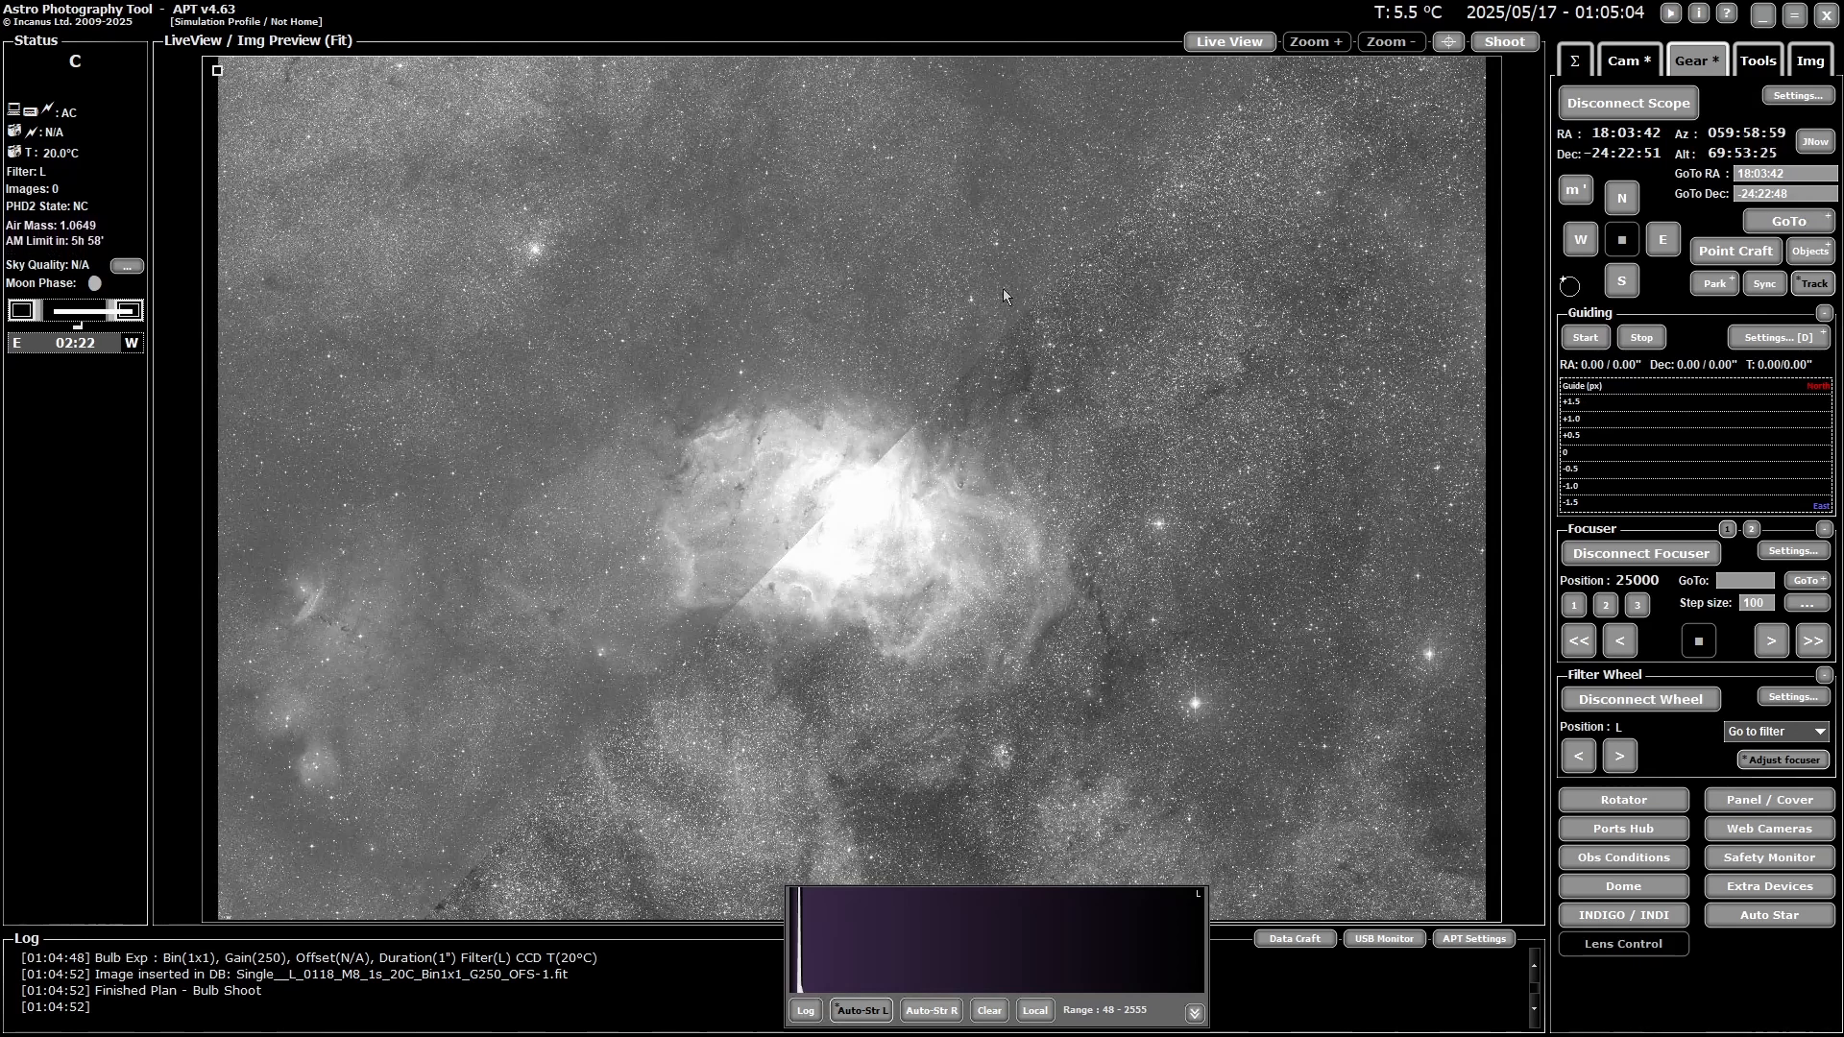
- Load M16, the Eagle Nebula, from the Objects Browser, slew the mount to it and capture an exposure
click(1825, 257)
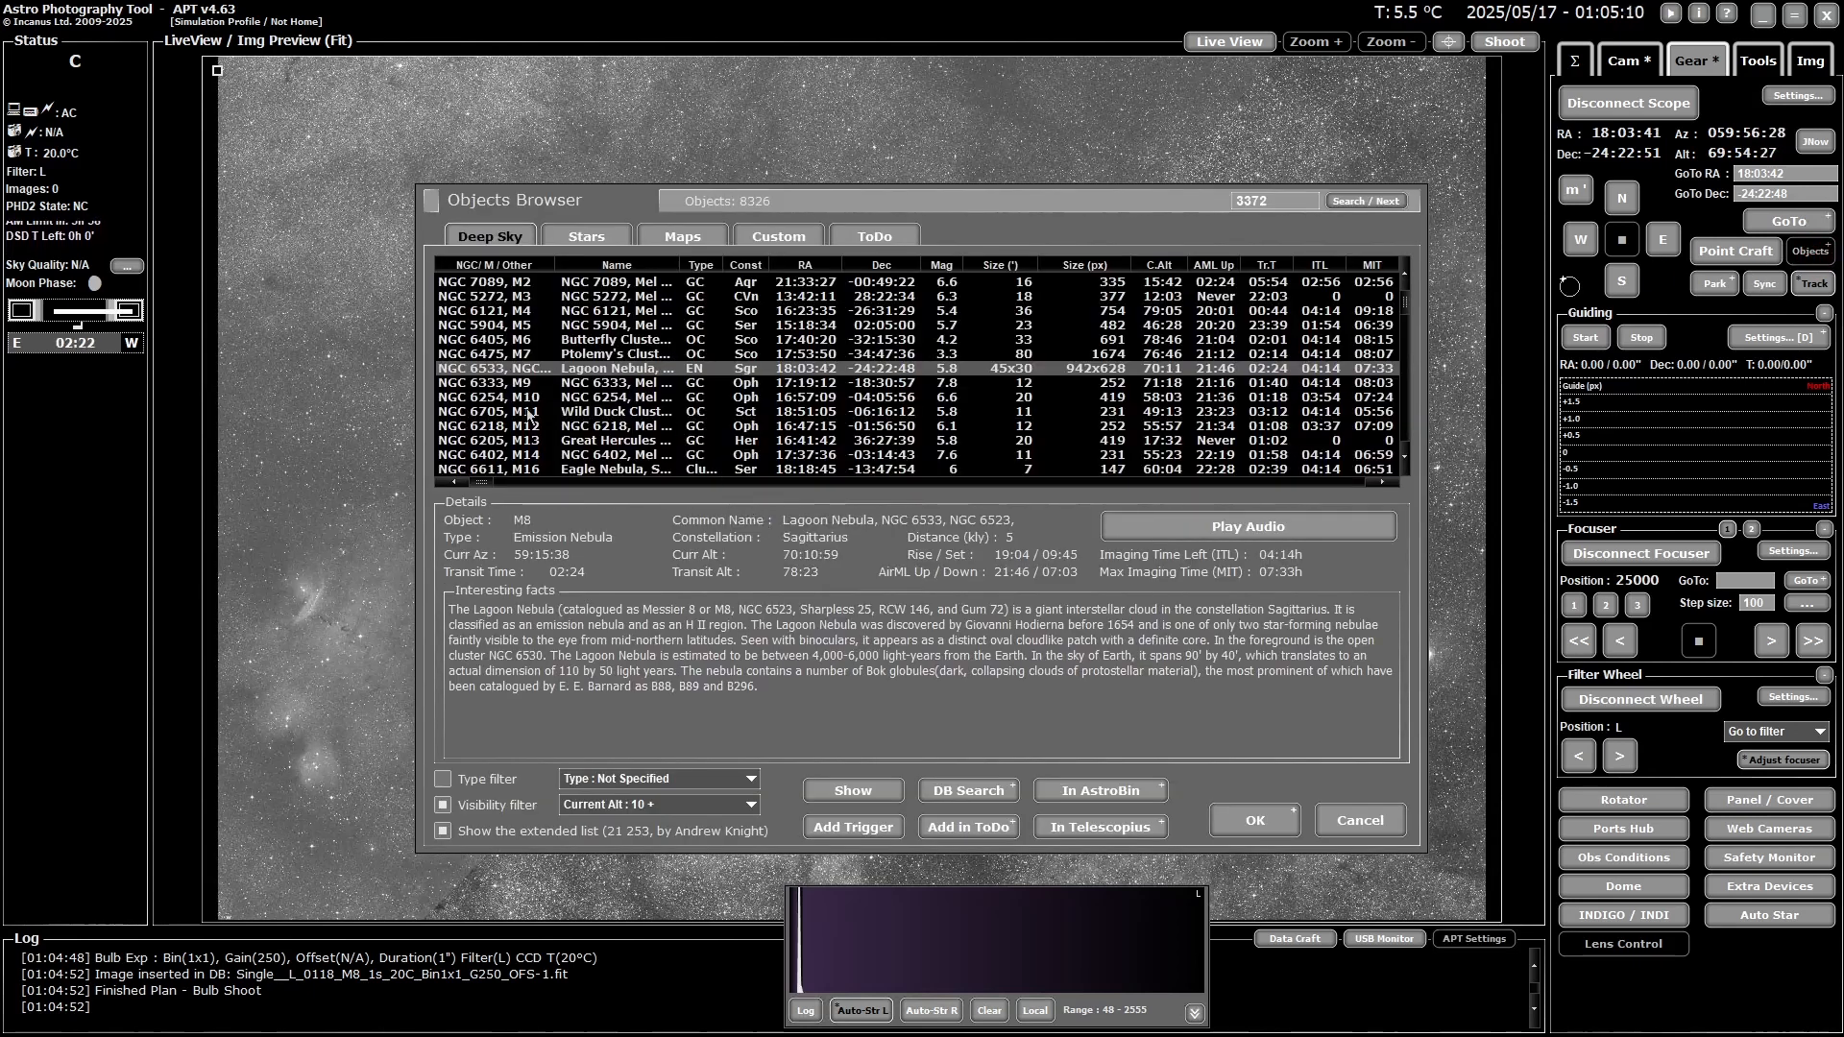
double_click(533, 469)
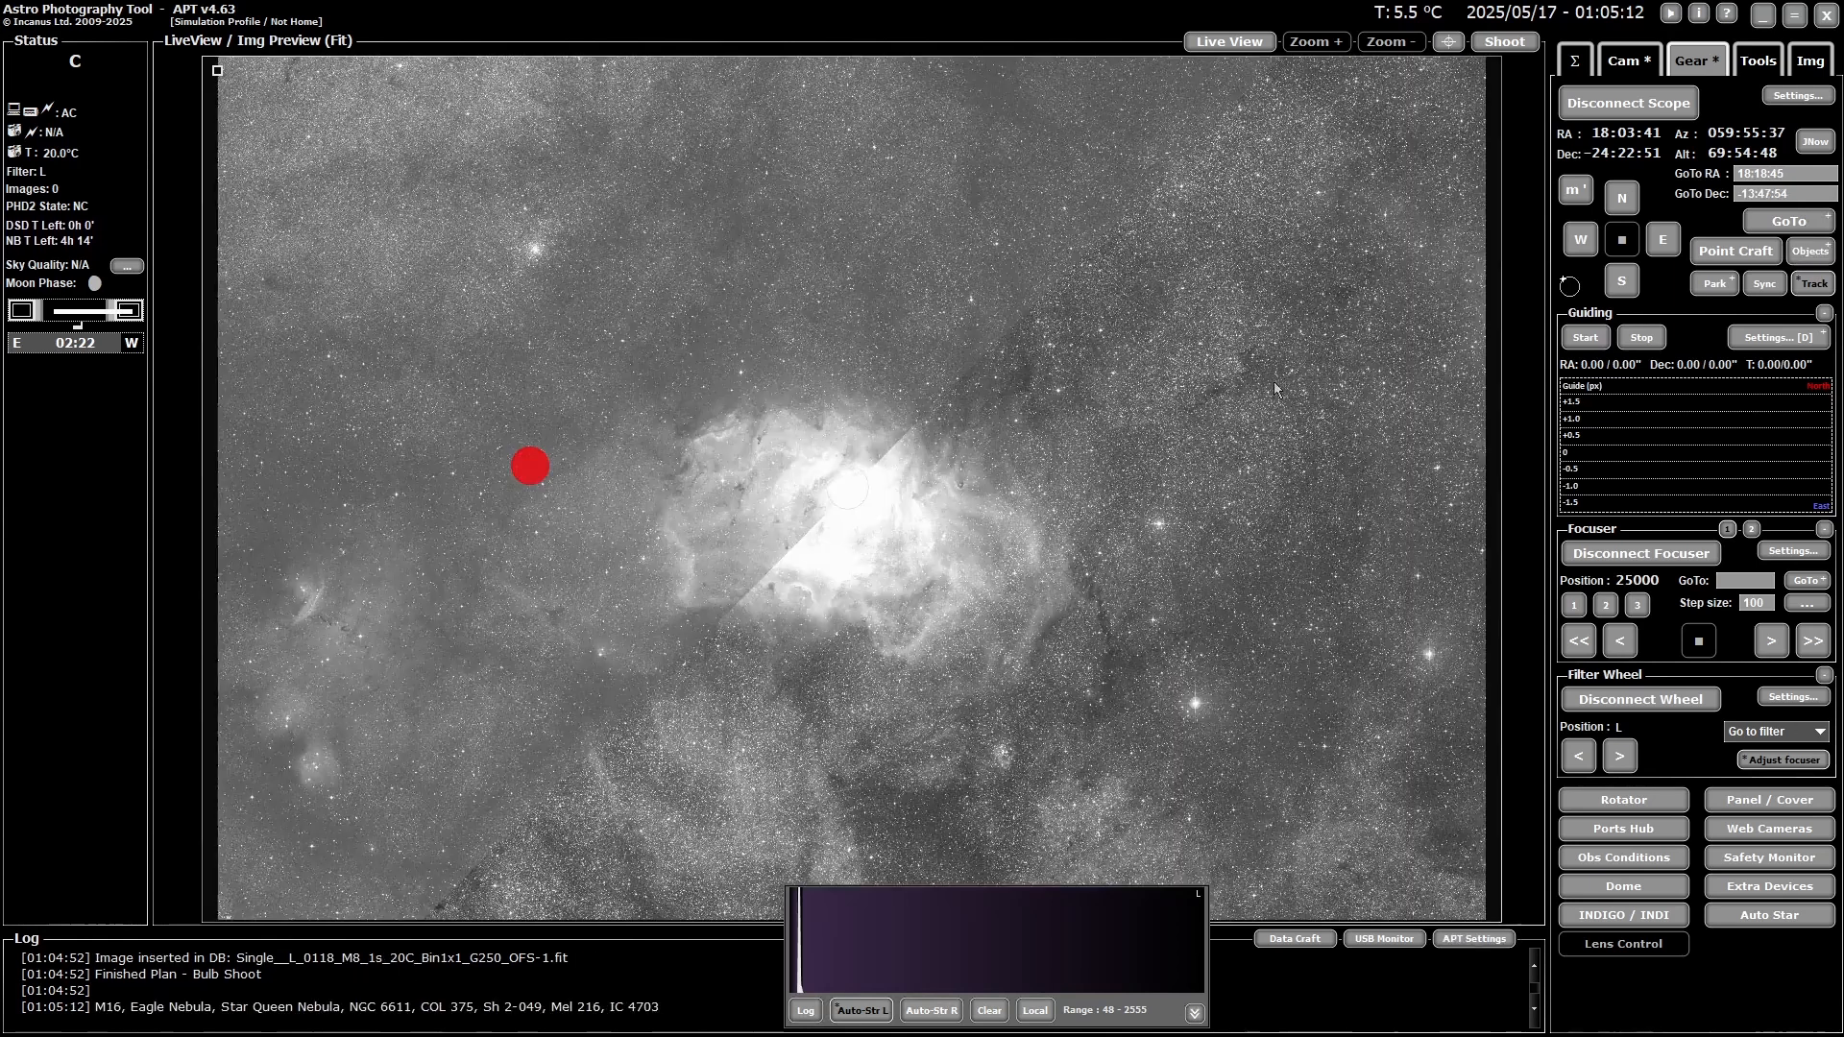
click(1804, 223)
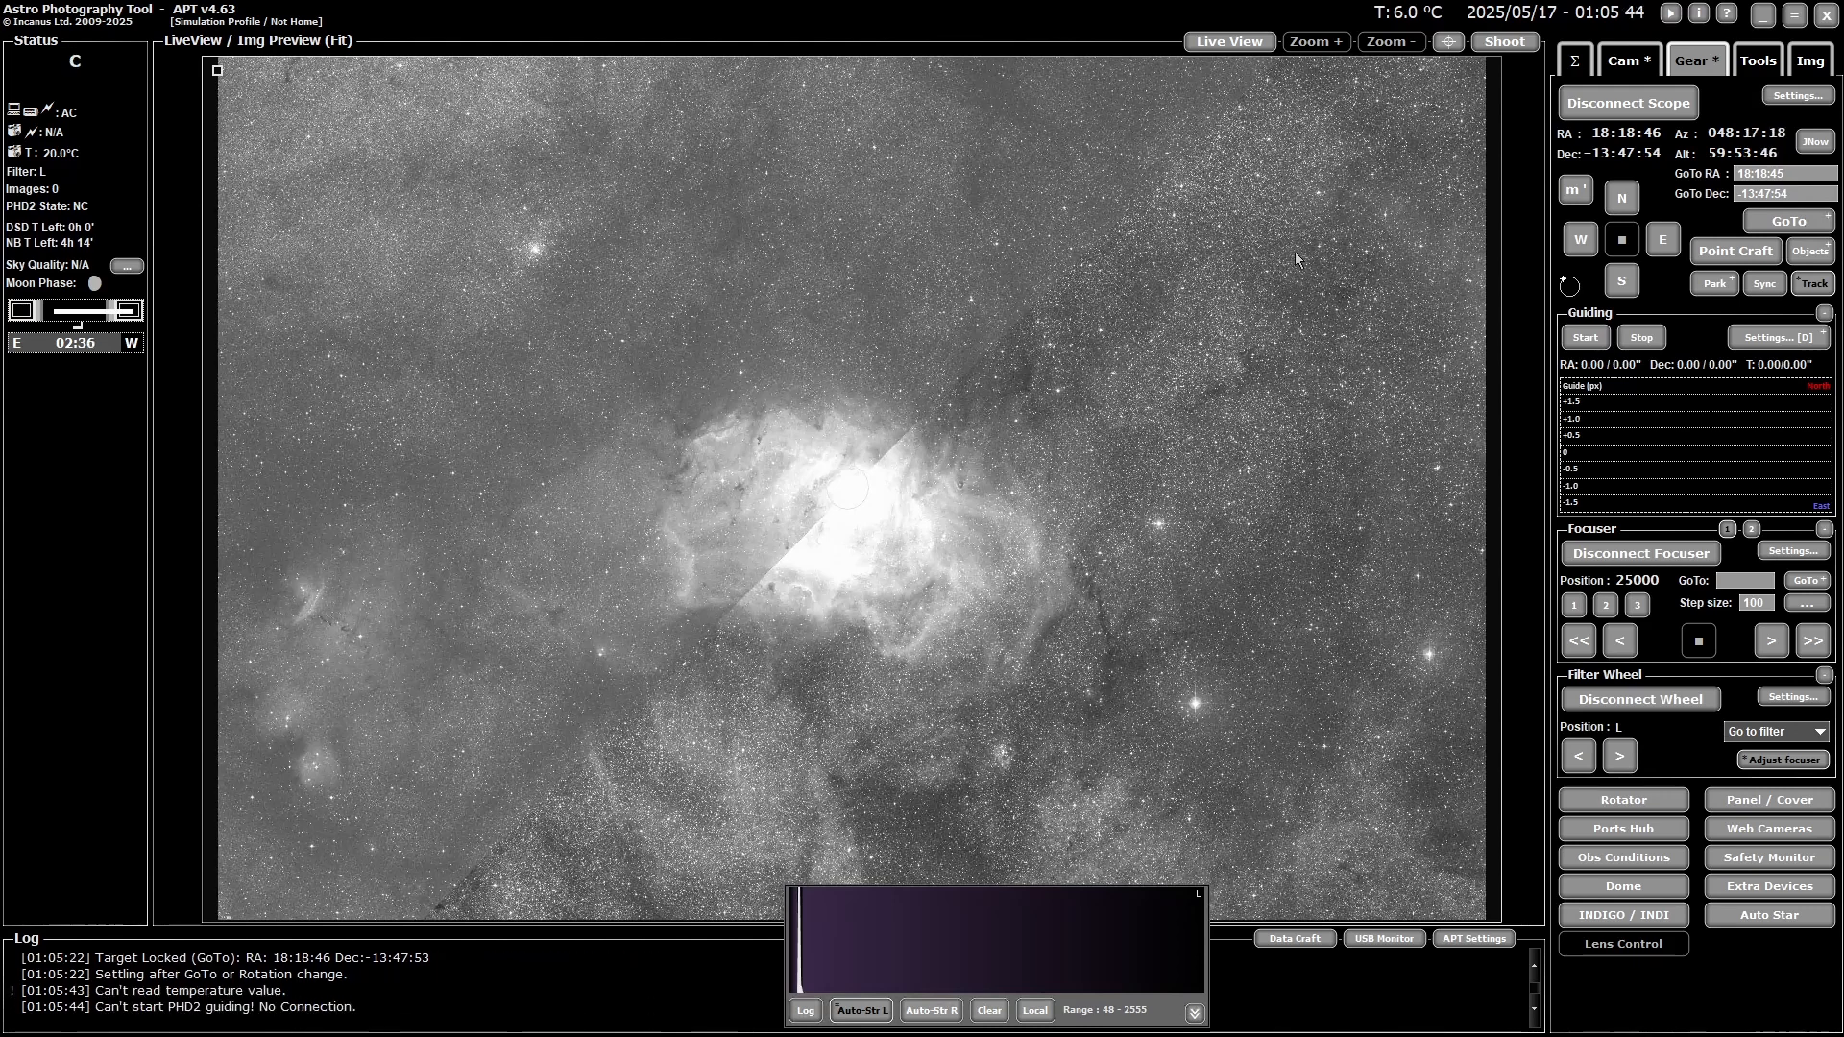
click(1503, 42)
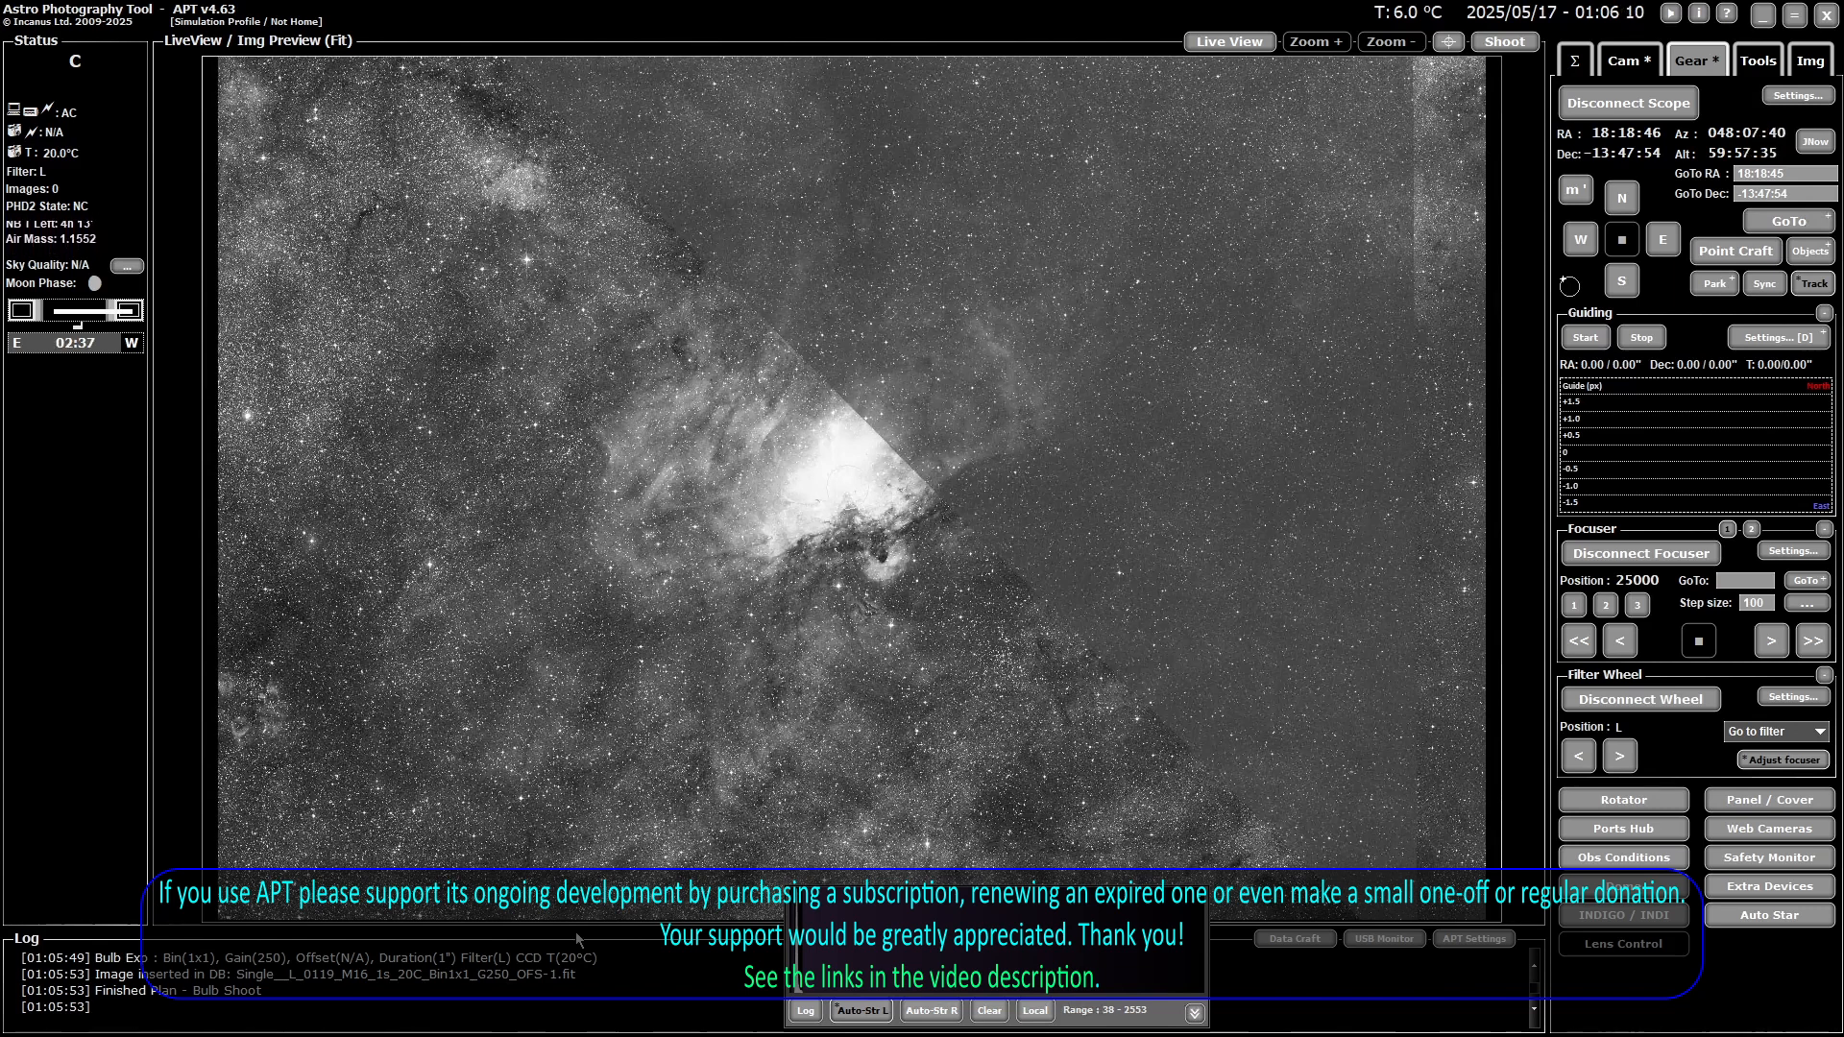
- Set Sky Simulator's image source to the archive.eso.org DSS download, and check the camera dimensions and the downloaded image
click(412, 1013)
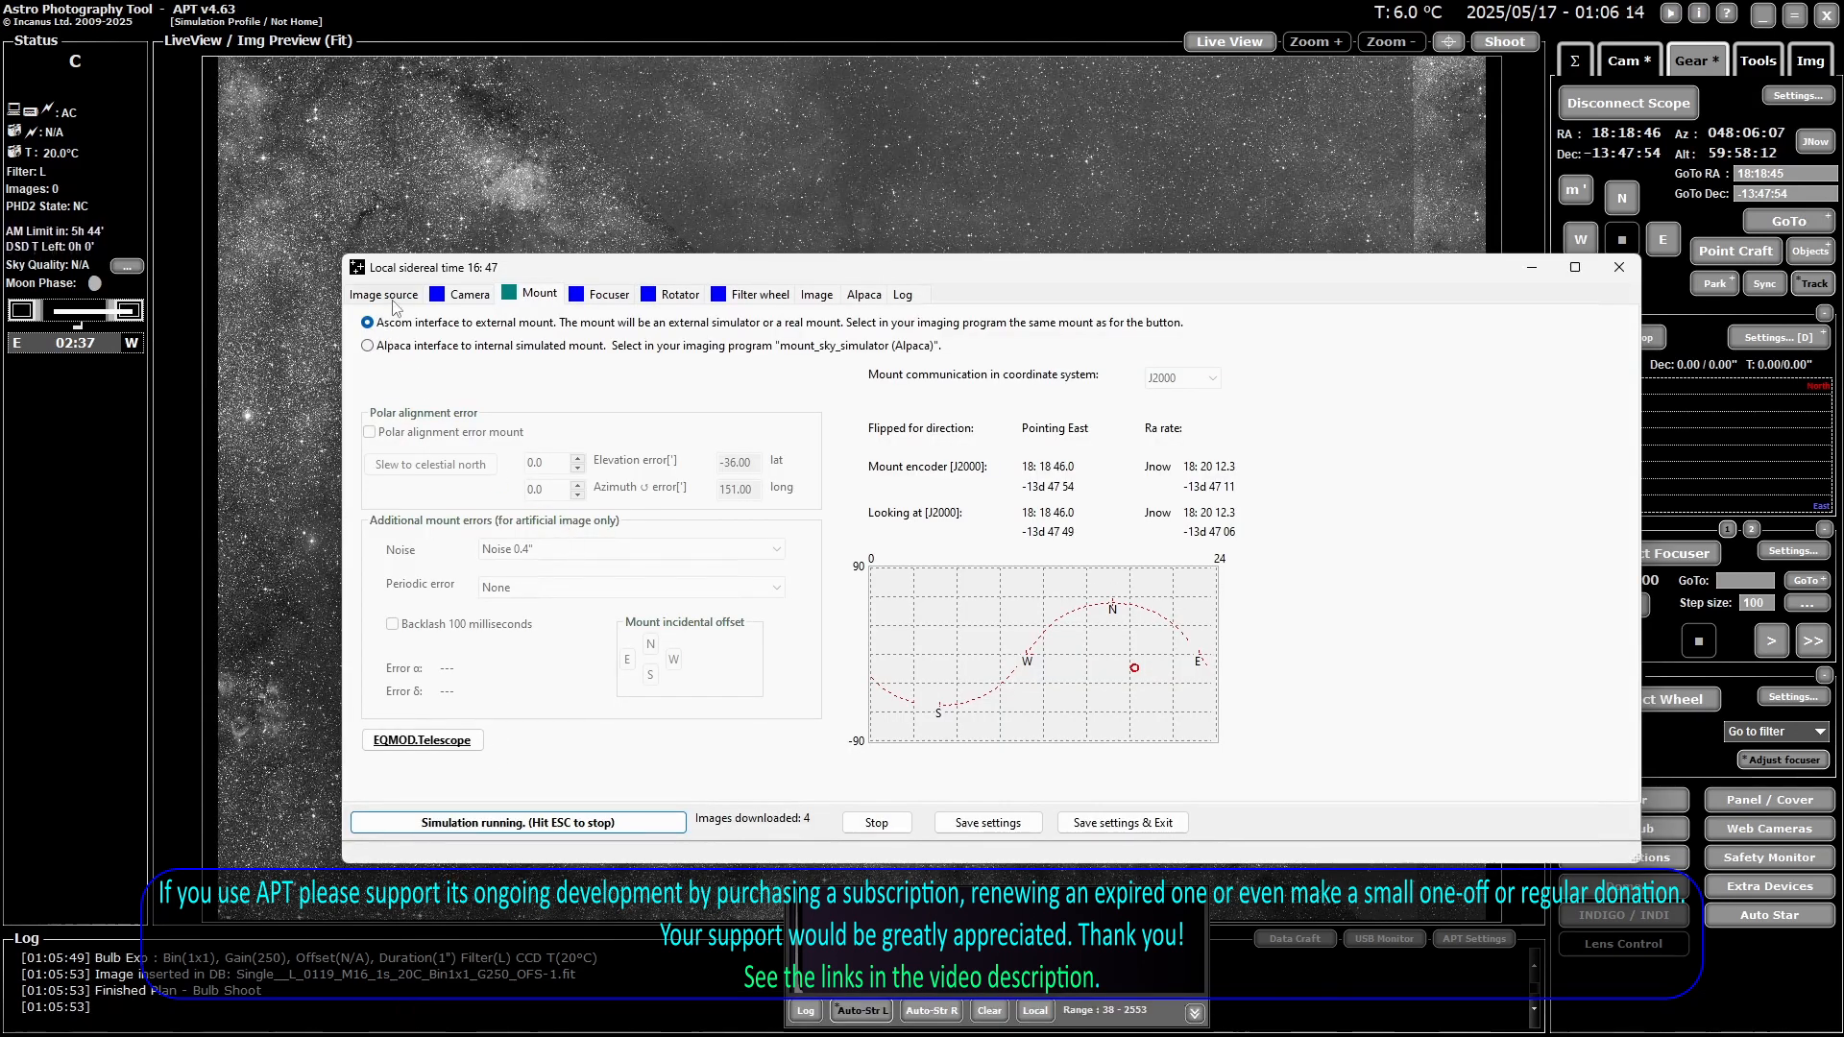
click(400, 296)
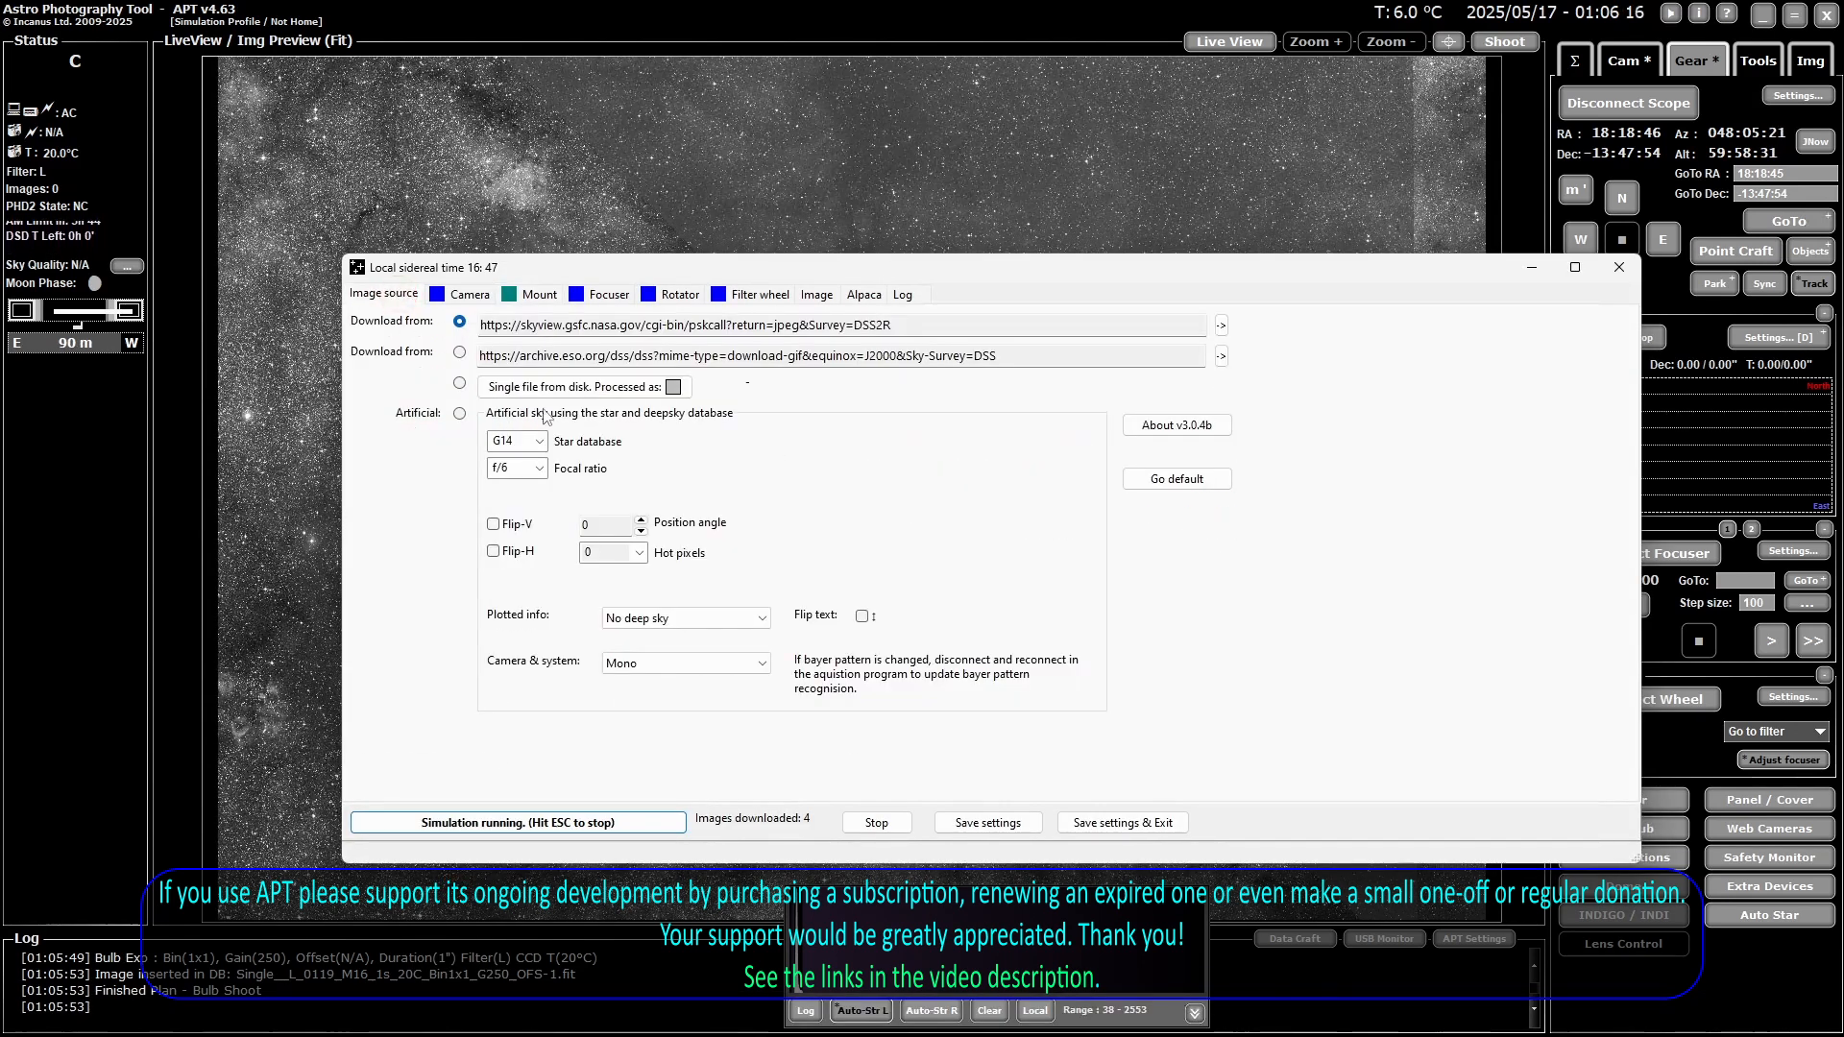
click(459, 353)
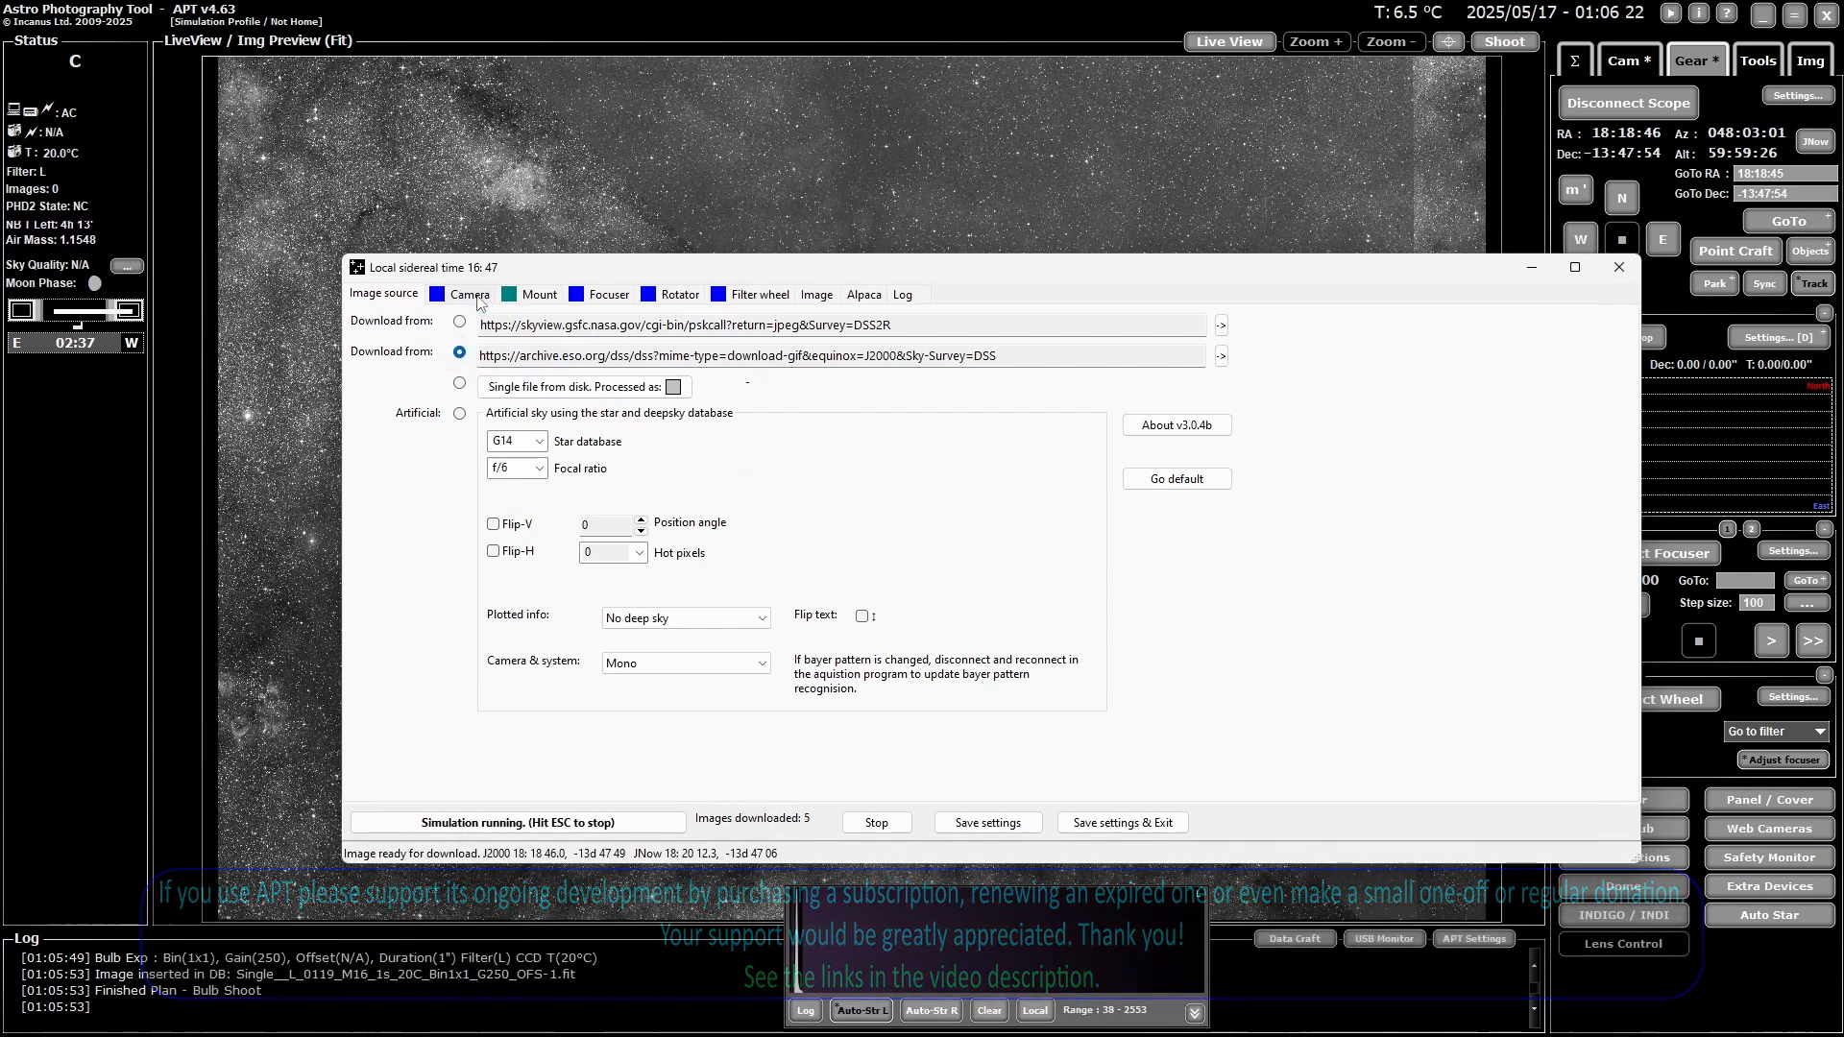
click(471, 295)
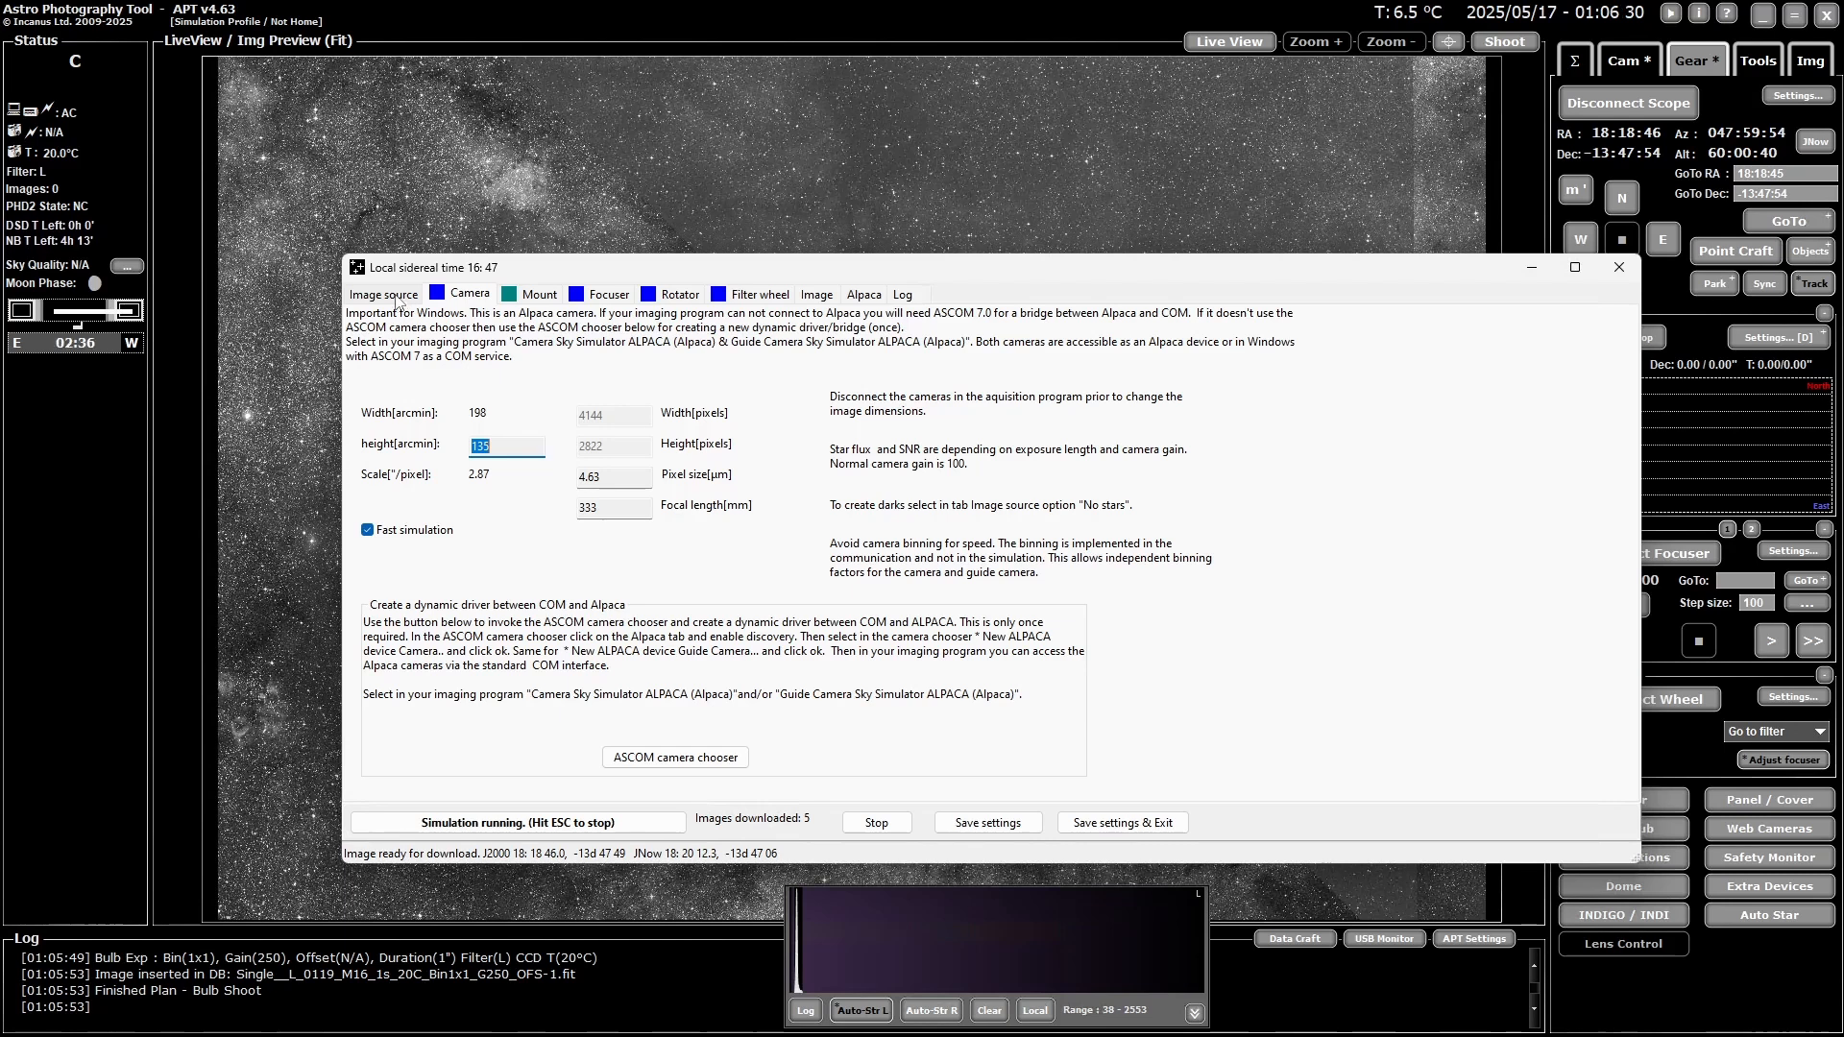
click(394, 293)
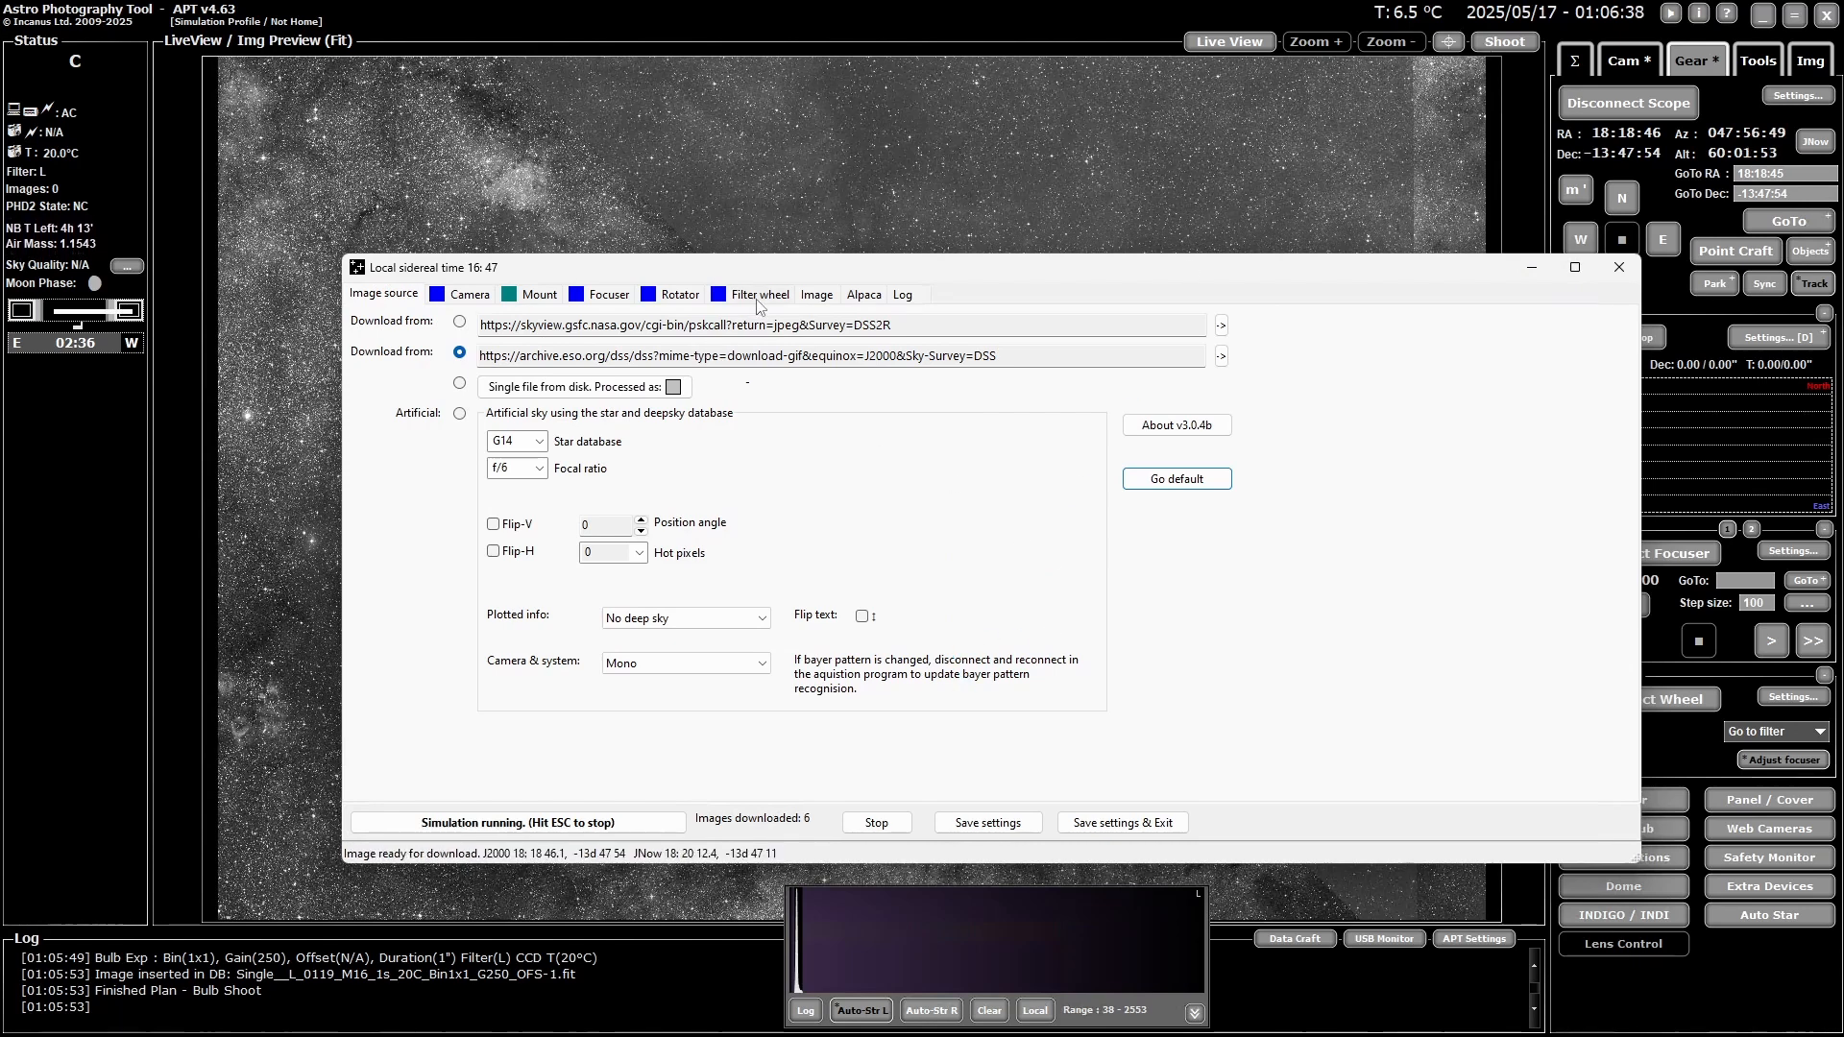
click(815, 294)
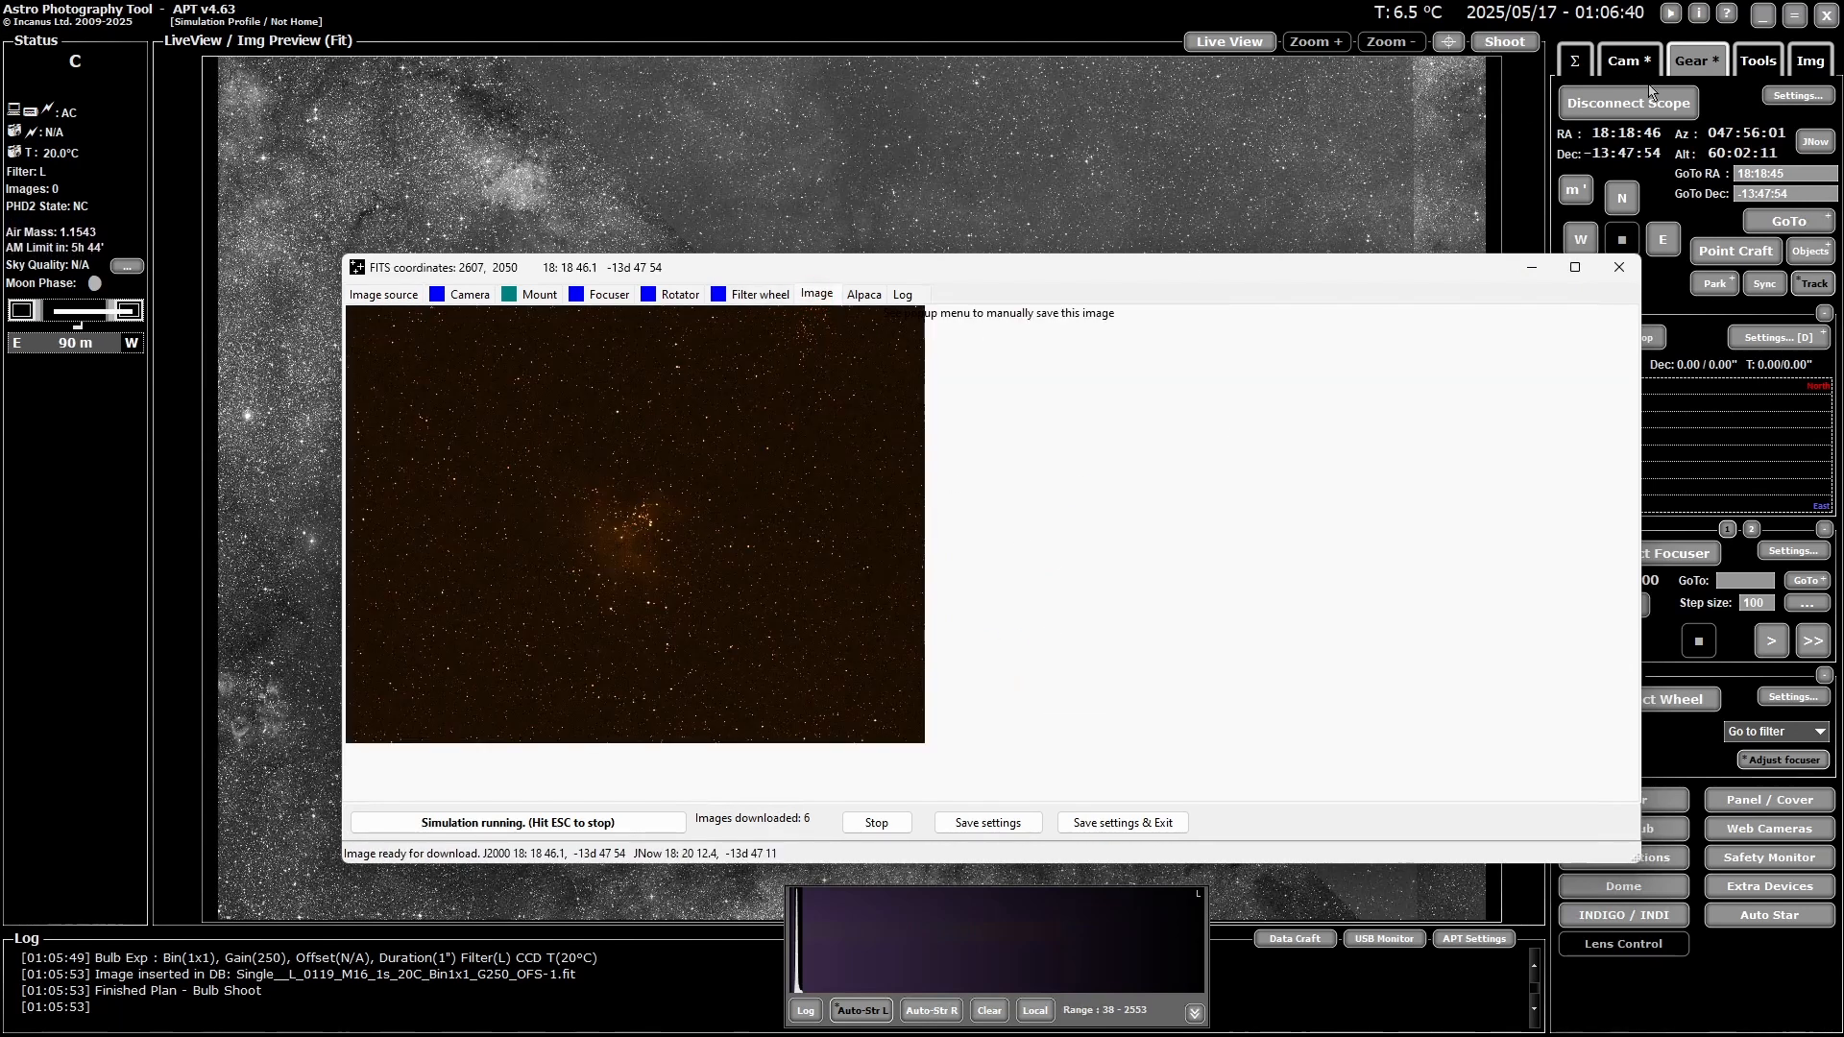
- Capture another exposure of M16 in Astro Photography Tool and show its histogram logarithmically with the left auto-stretch off
click(1506, 43)
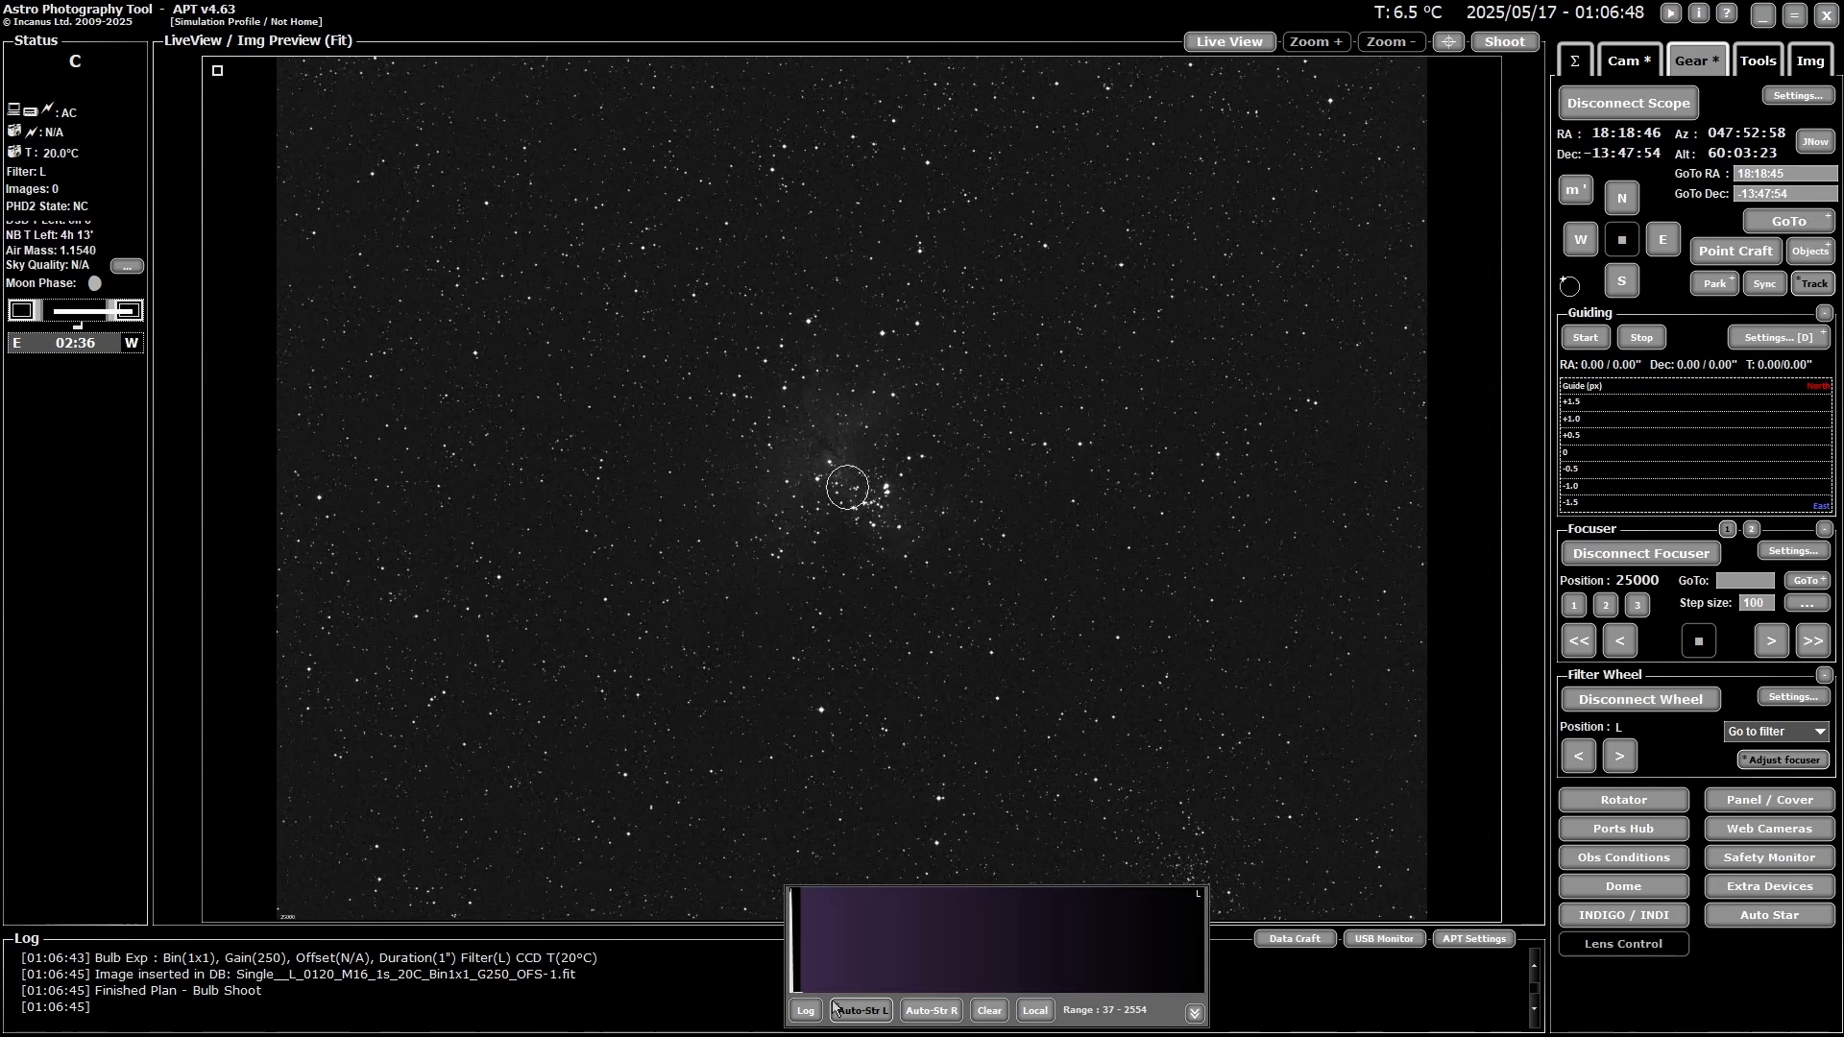
click(798, 948)
click(798, 945)
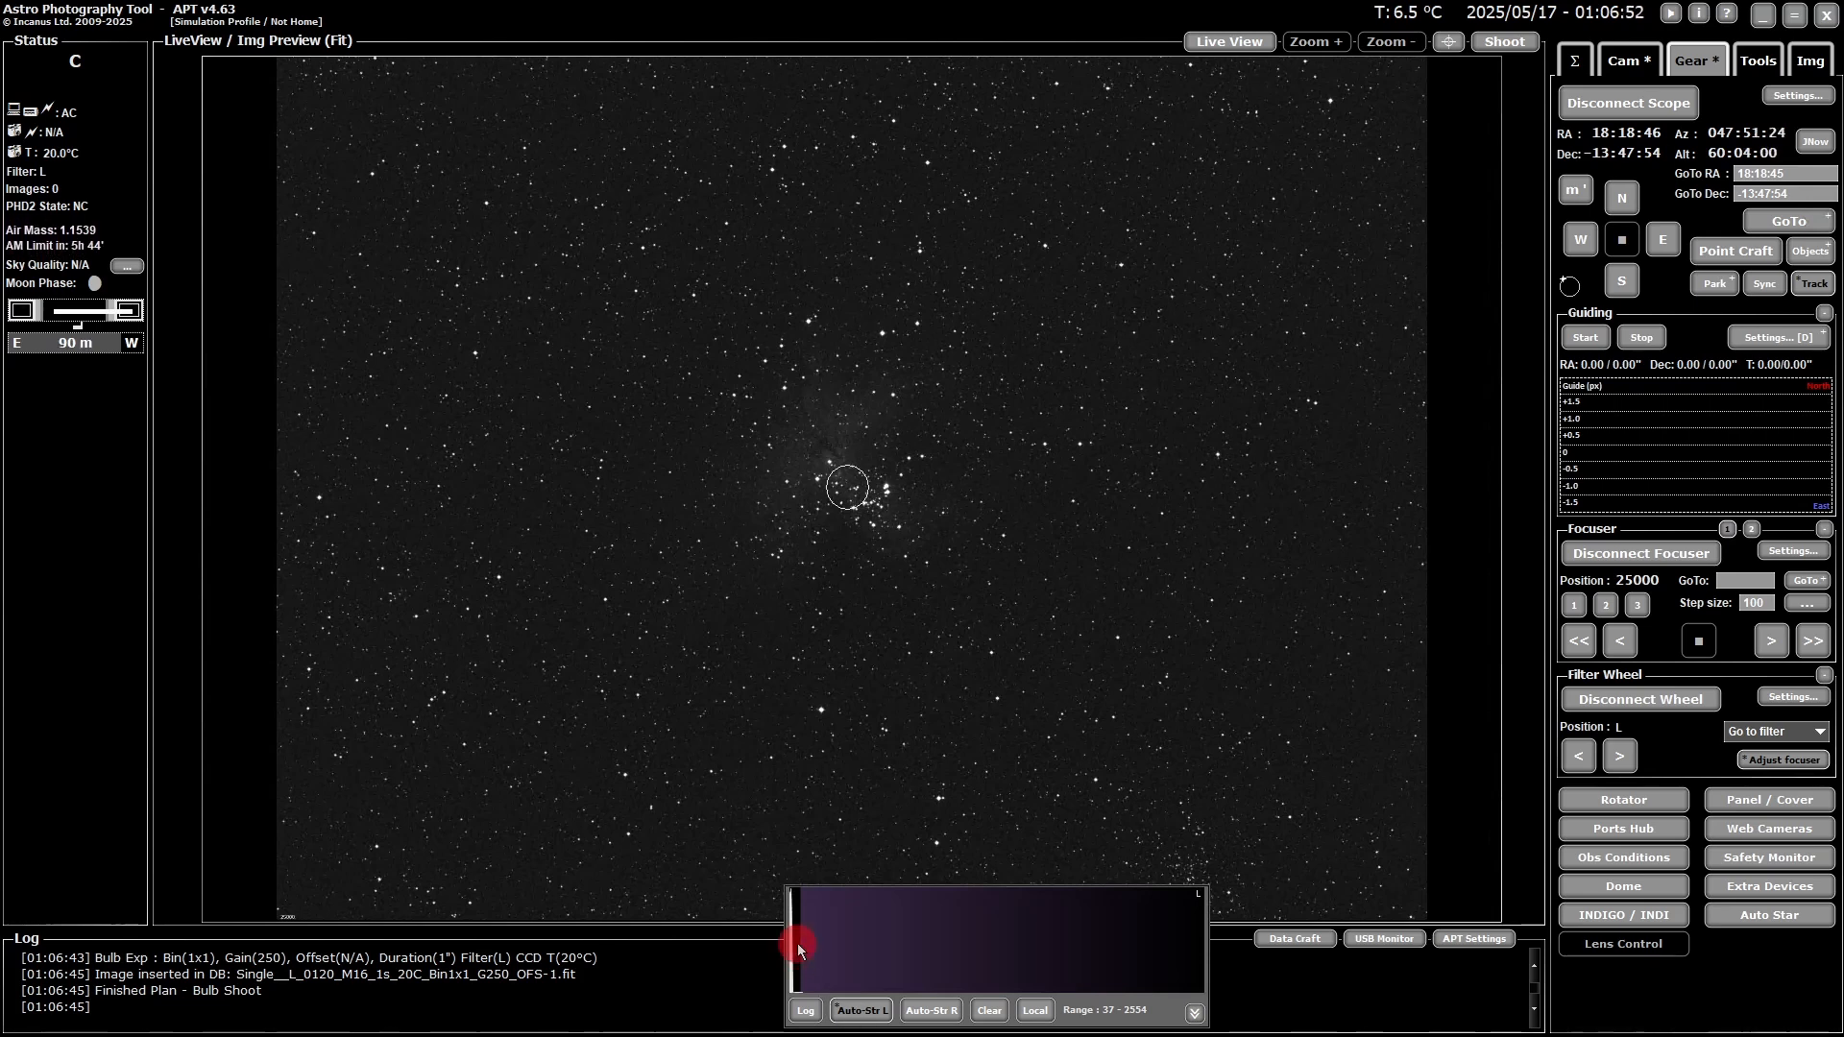
click(794, 921)
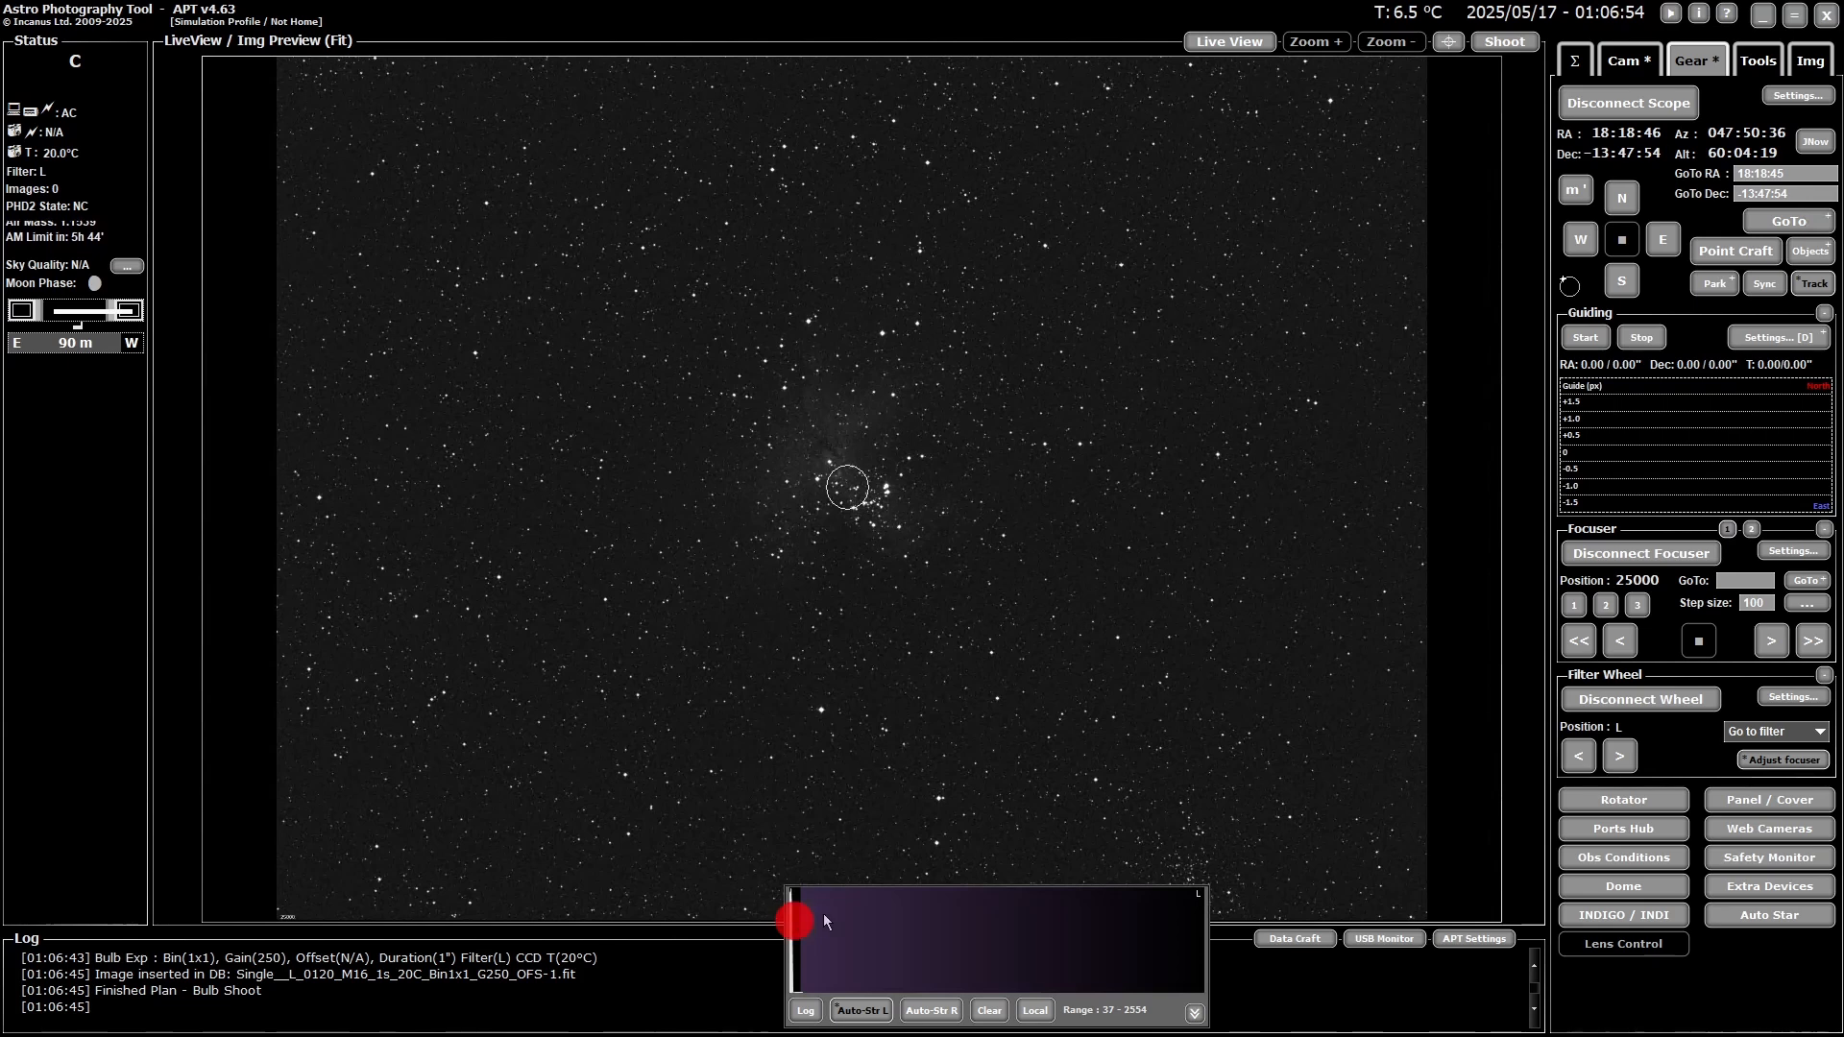
click(841, 1010)
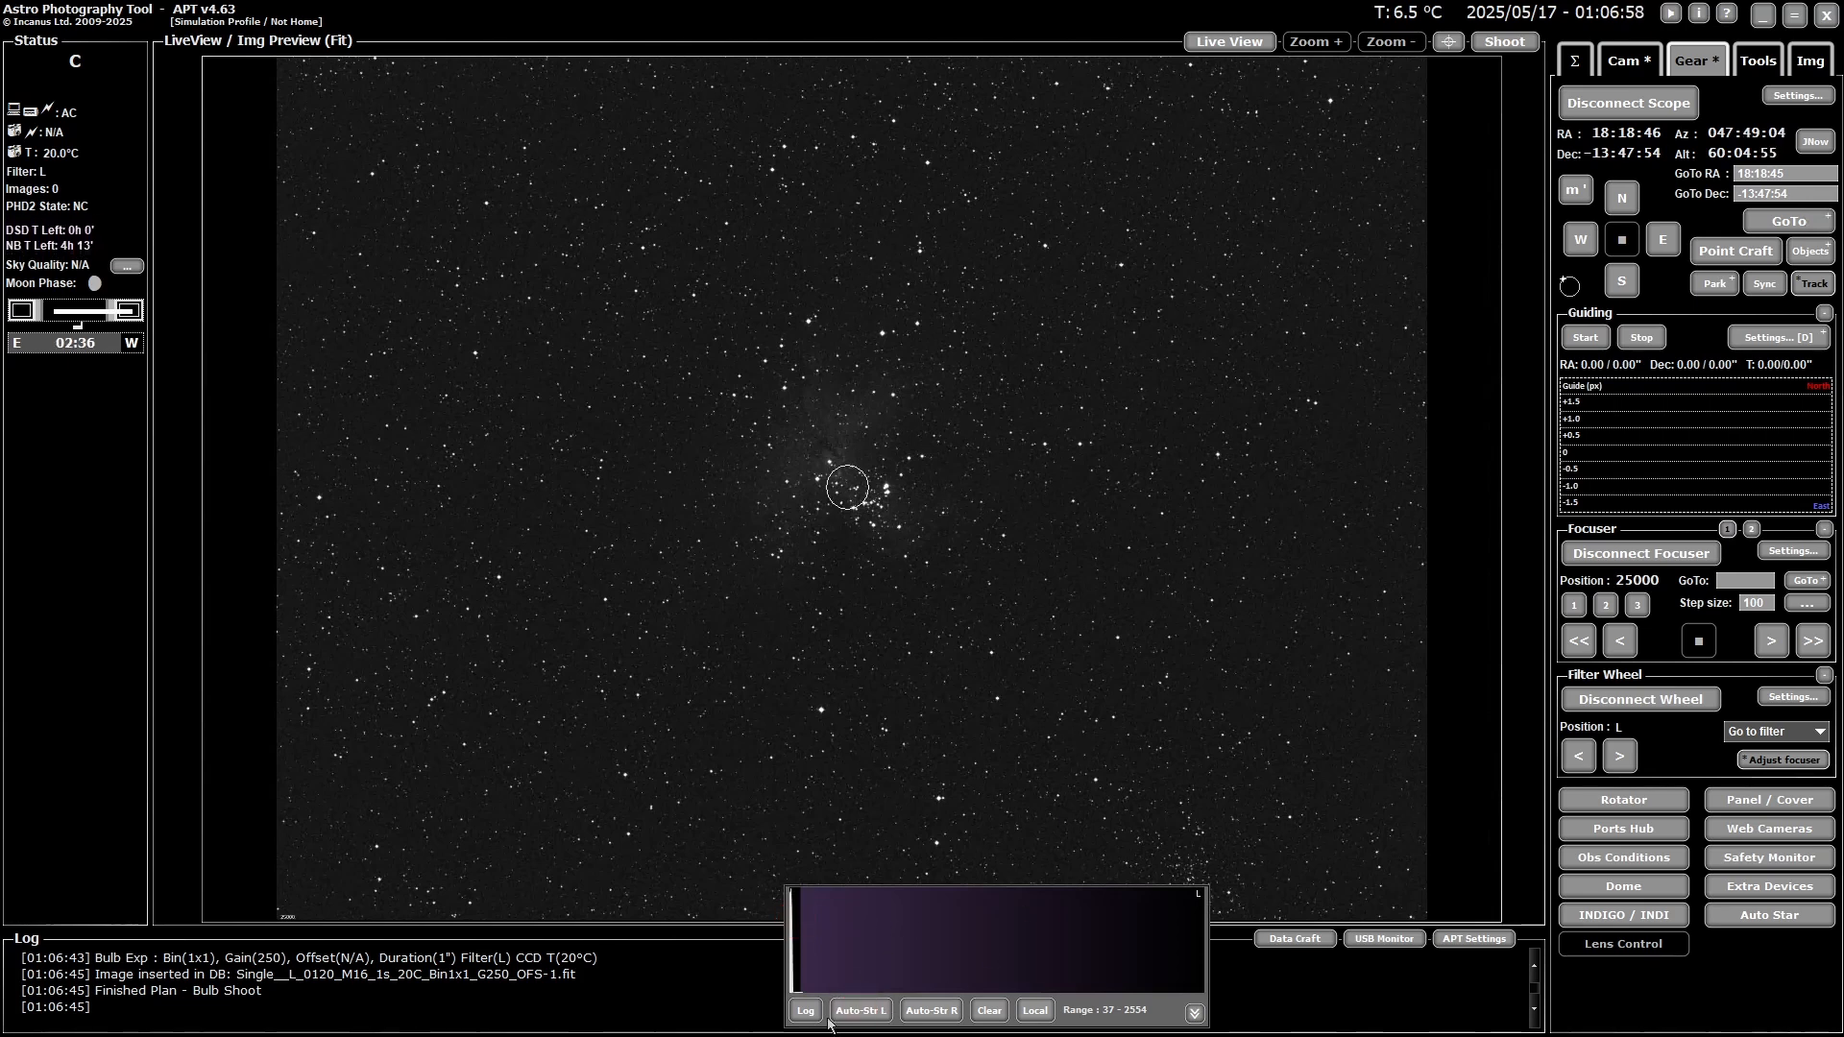
click(806, 1010)
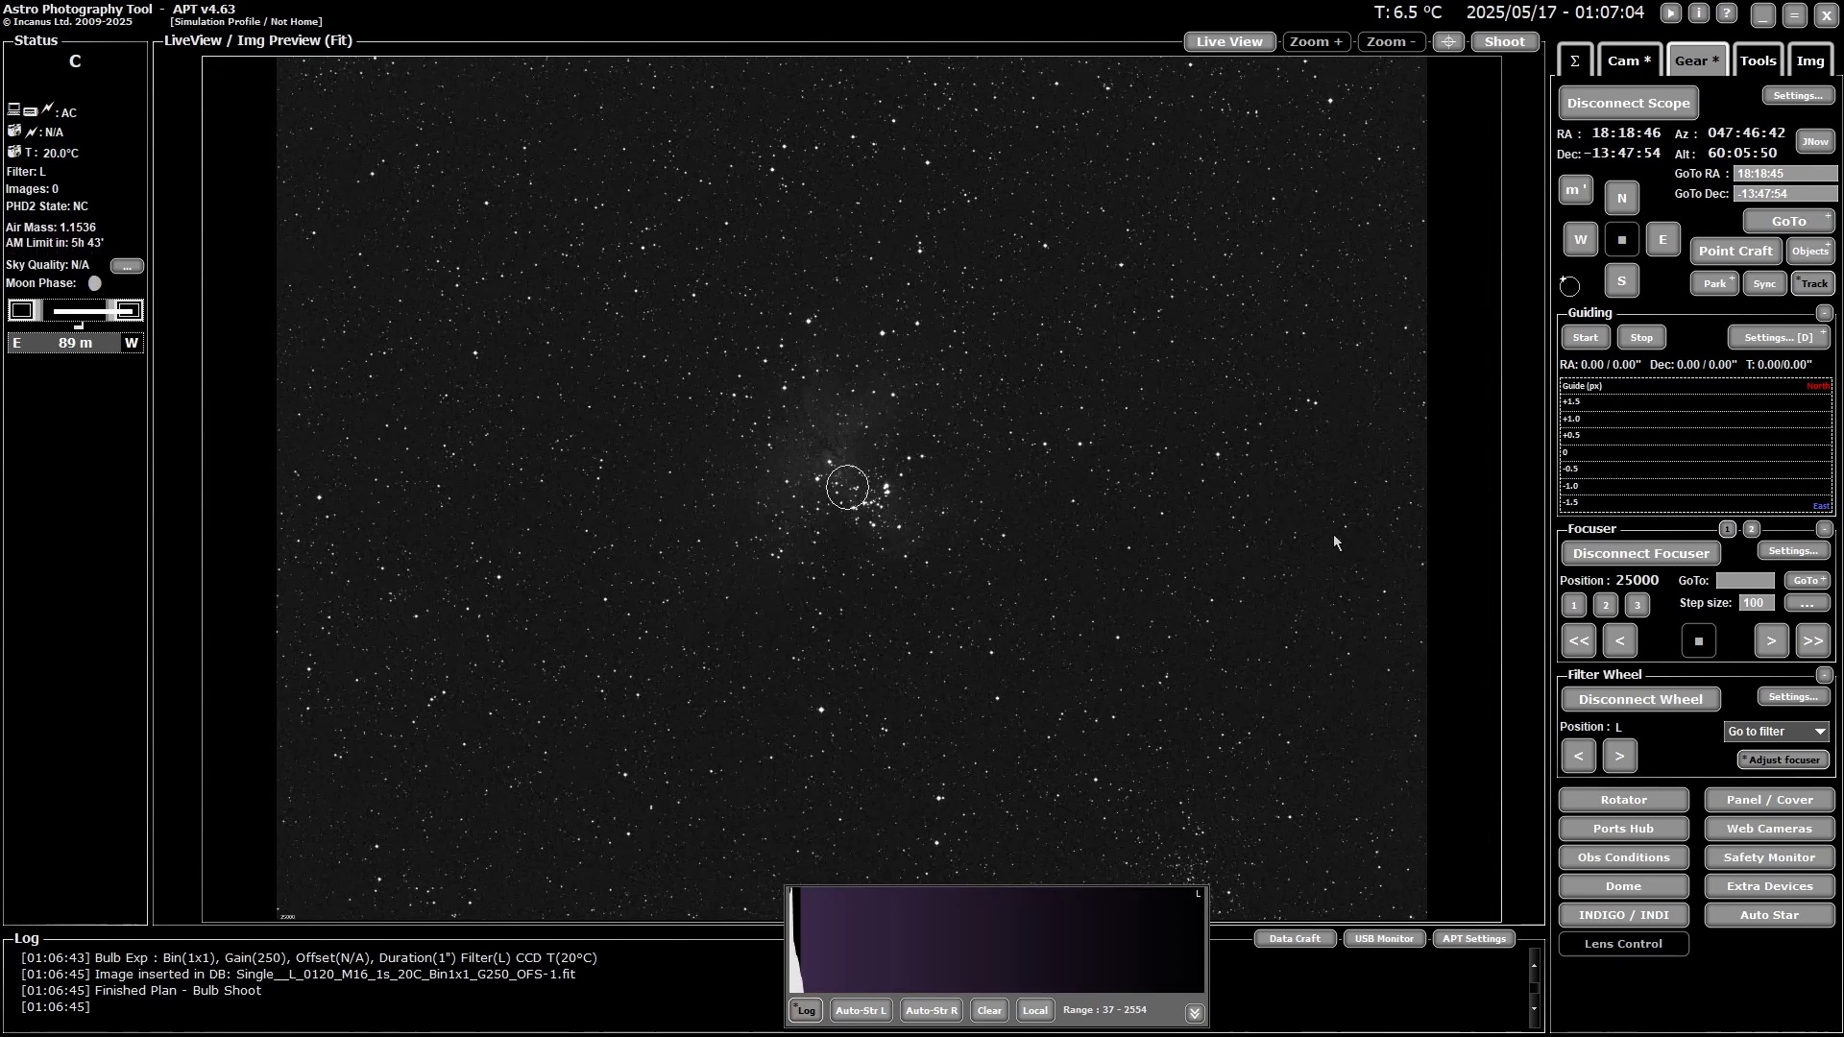
- Find 3372 in the Objects Browser, load NGC 3372 as the GoTo target and slew the mount to it
click(1809, 253)
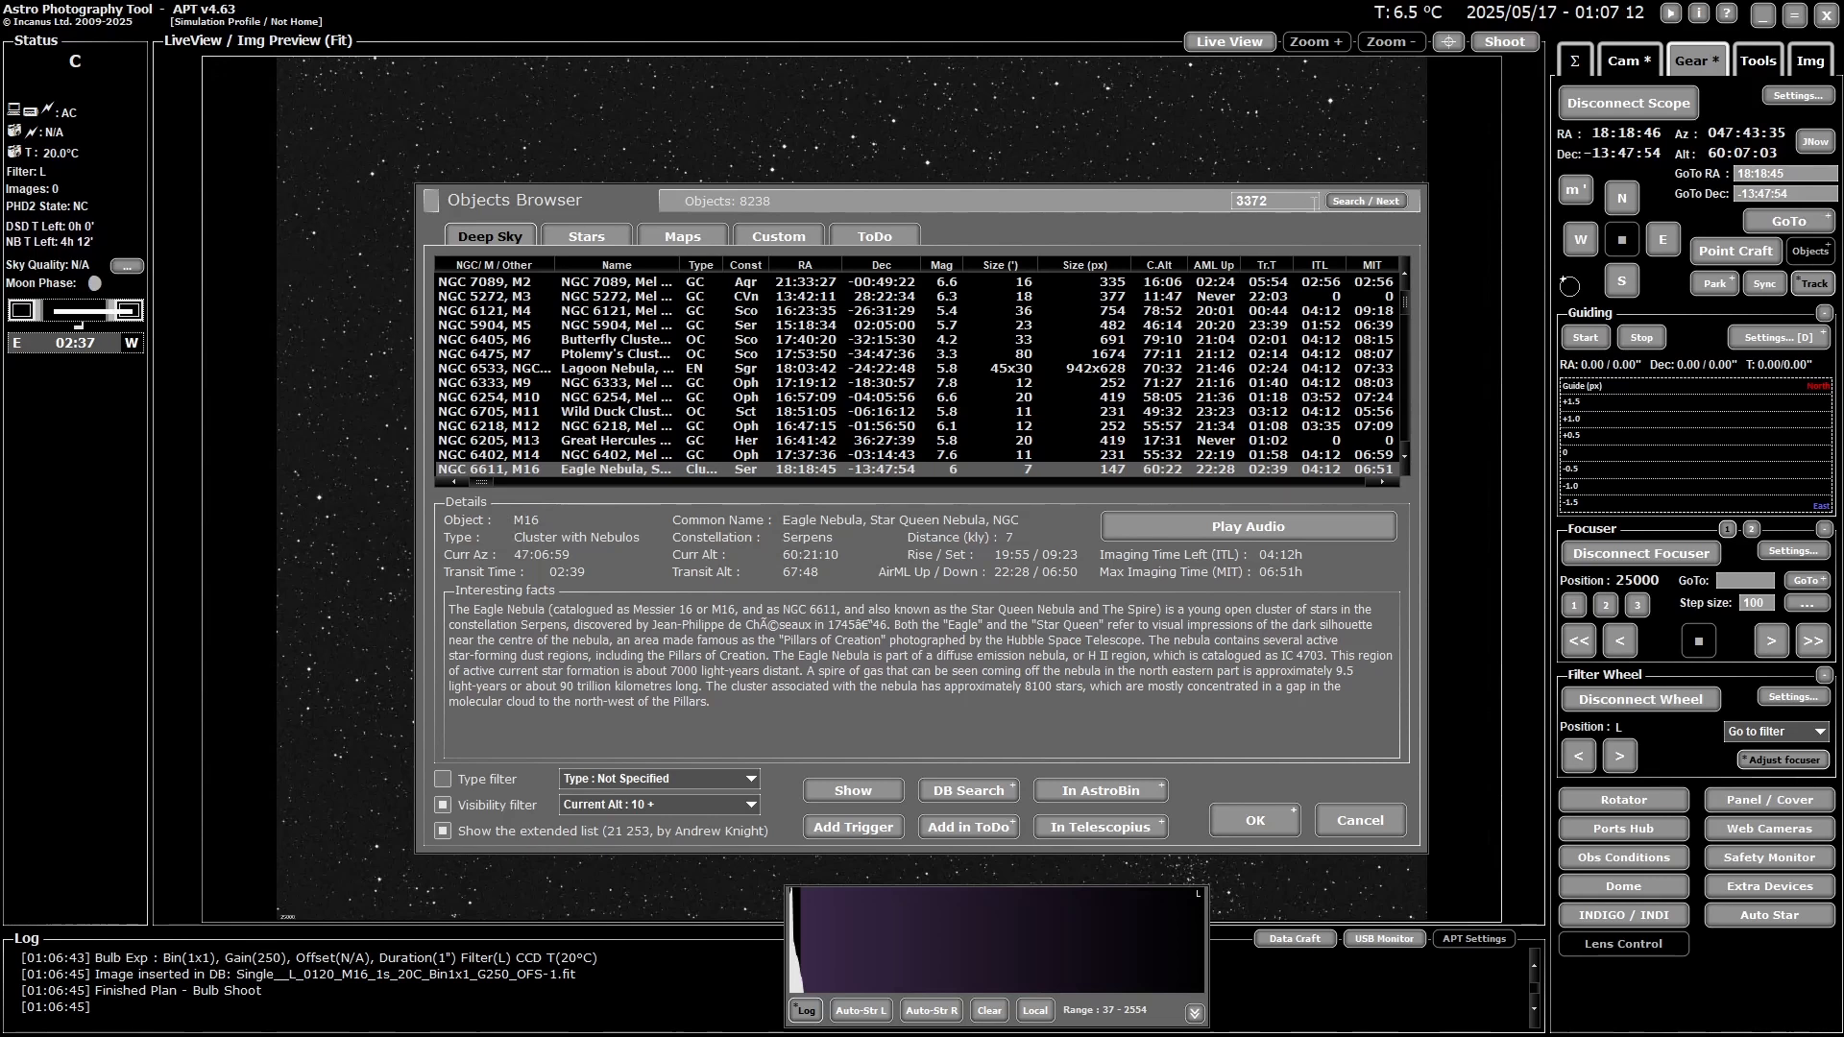
click(1365, 200)
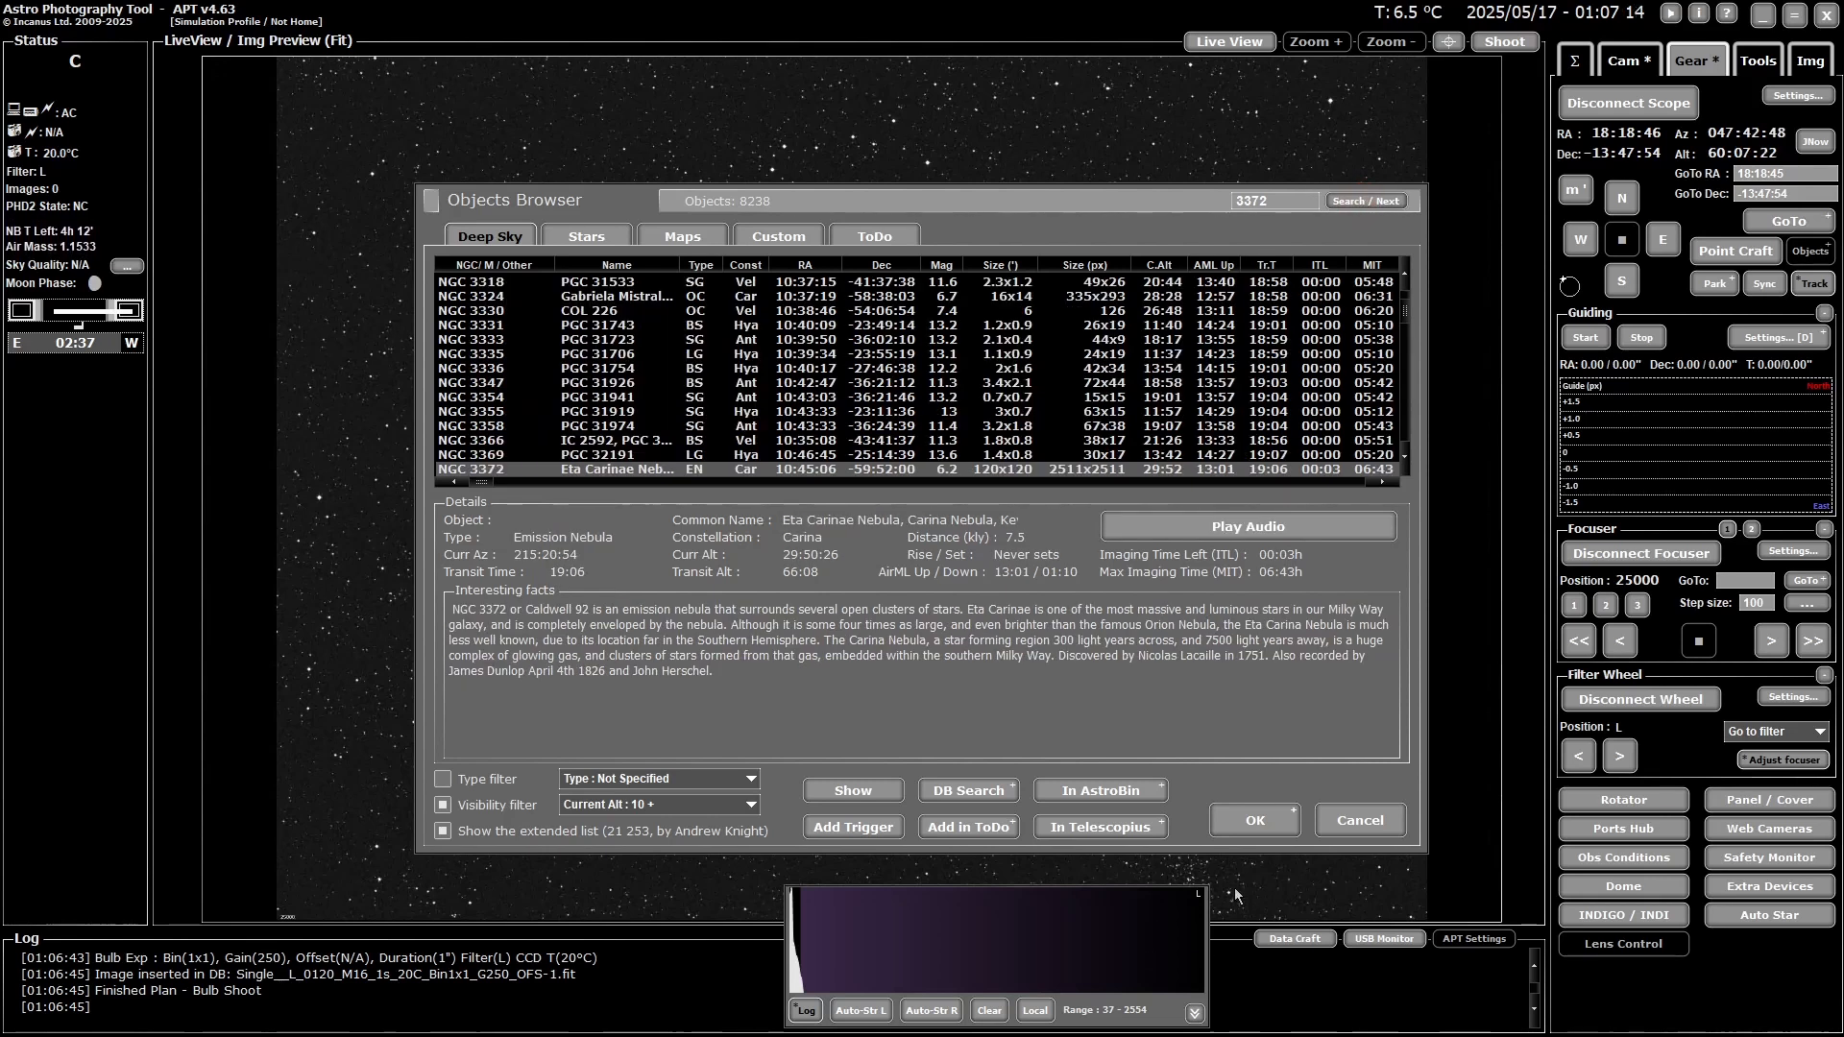
click(1255, 818)
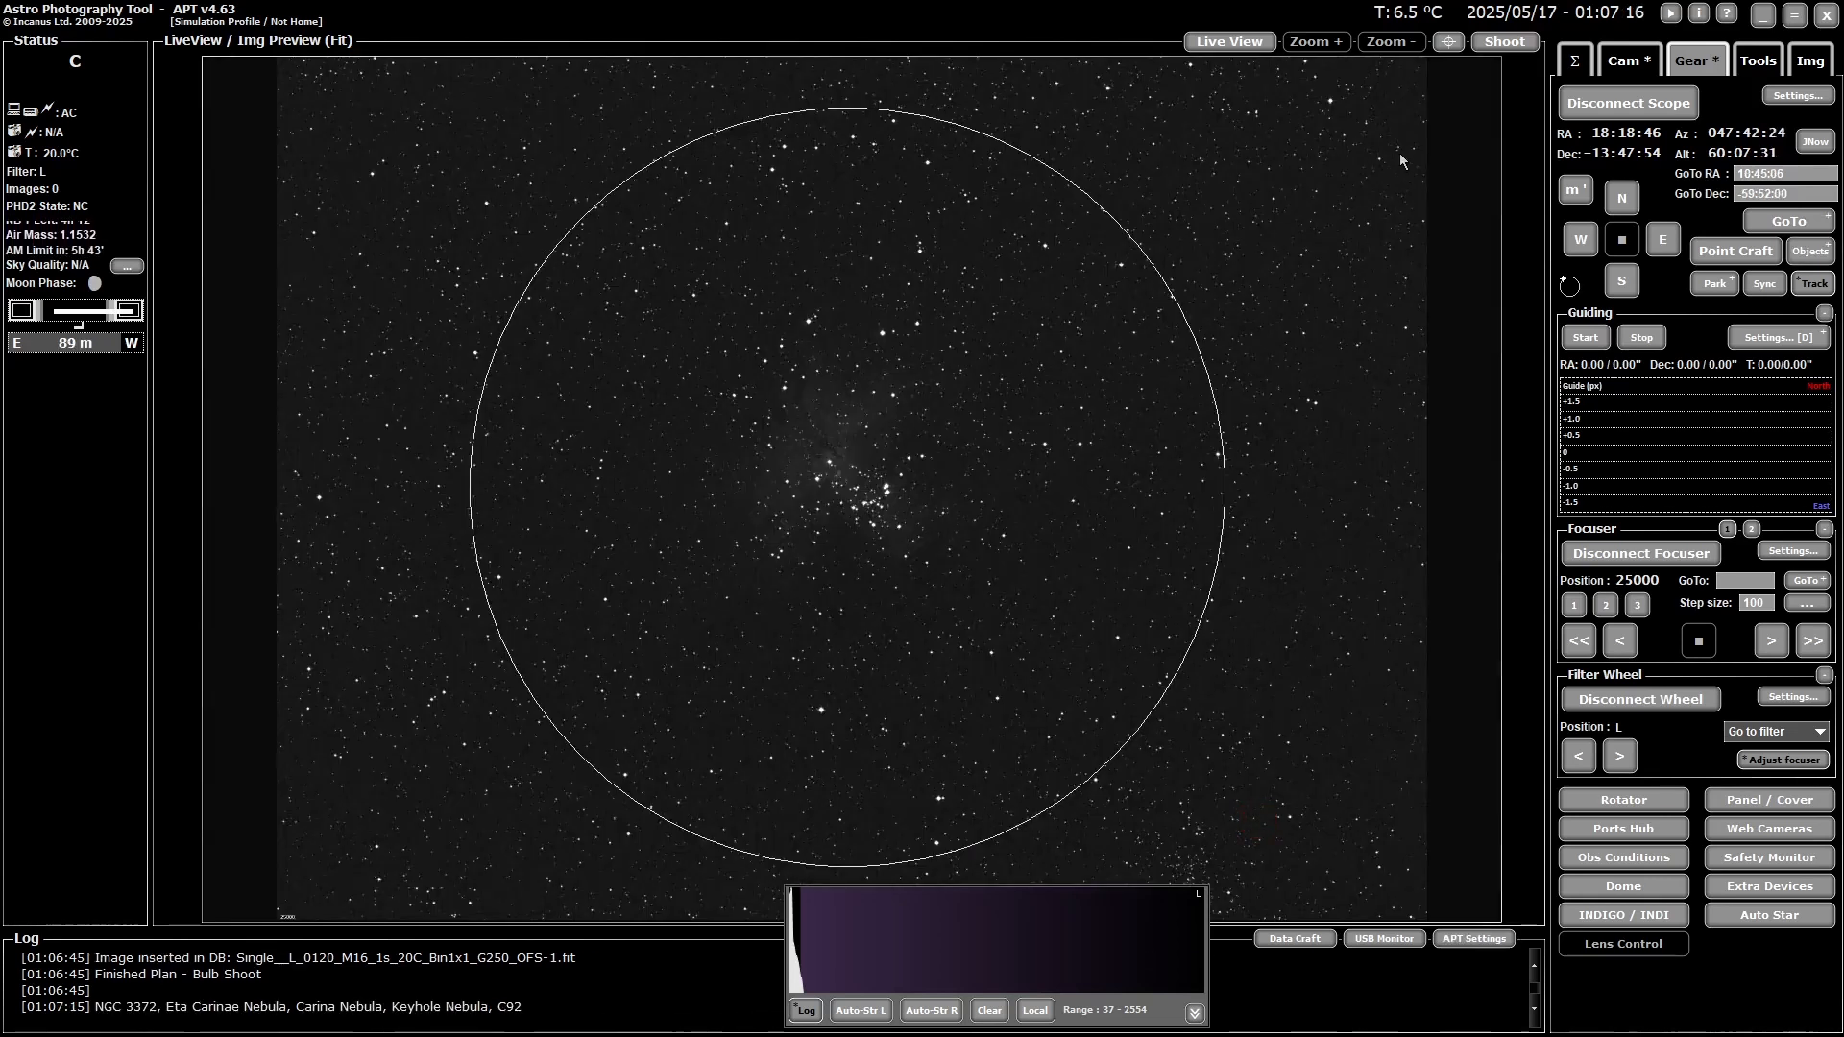
click(1788, 221)
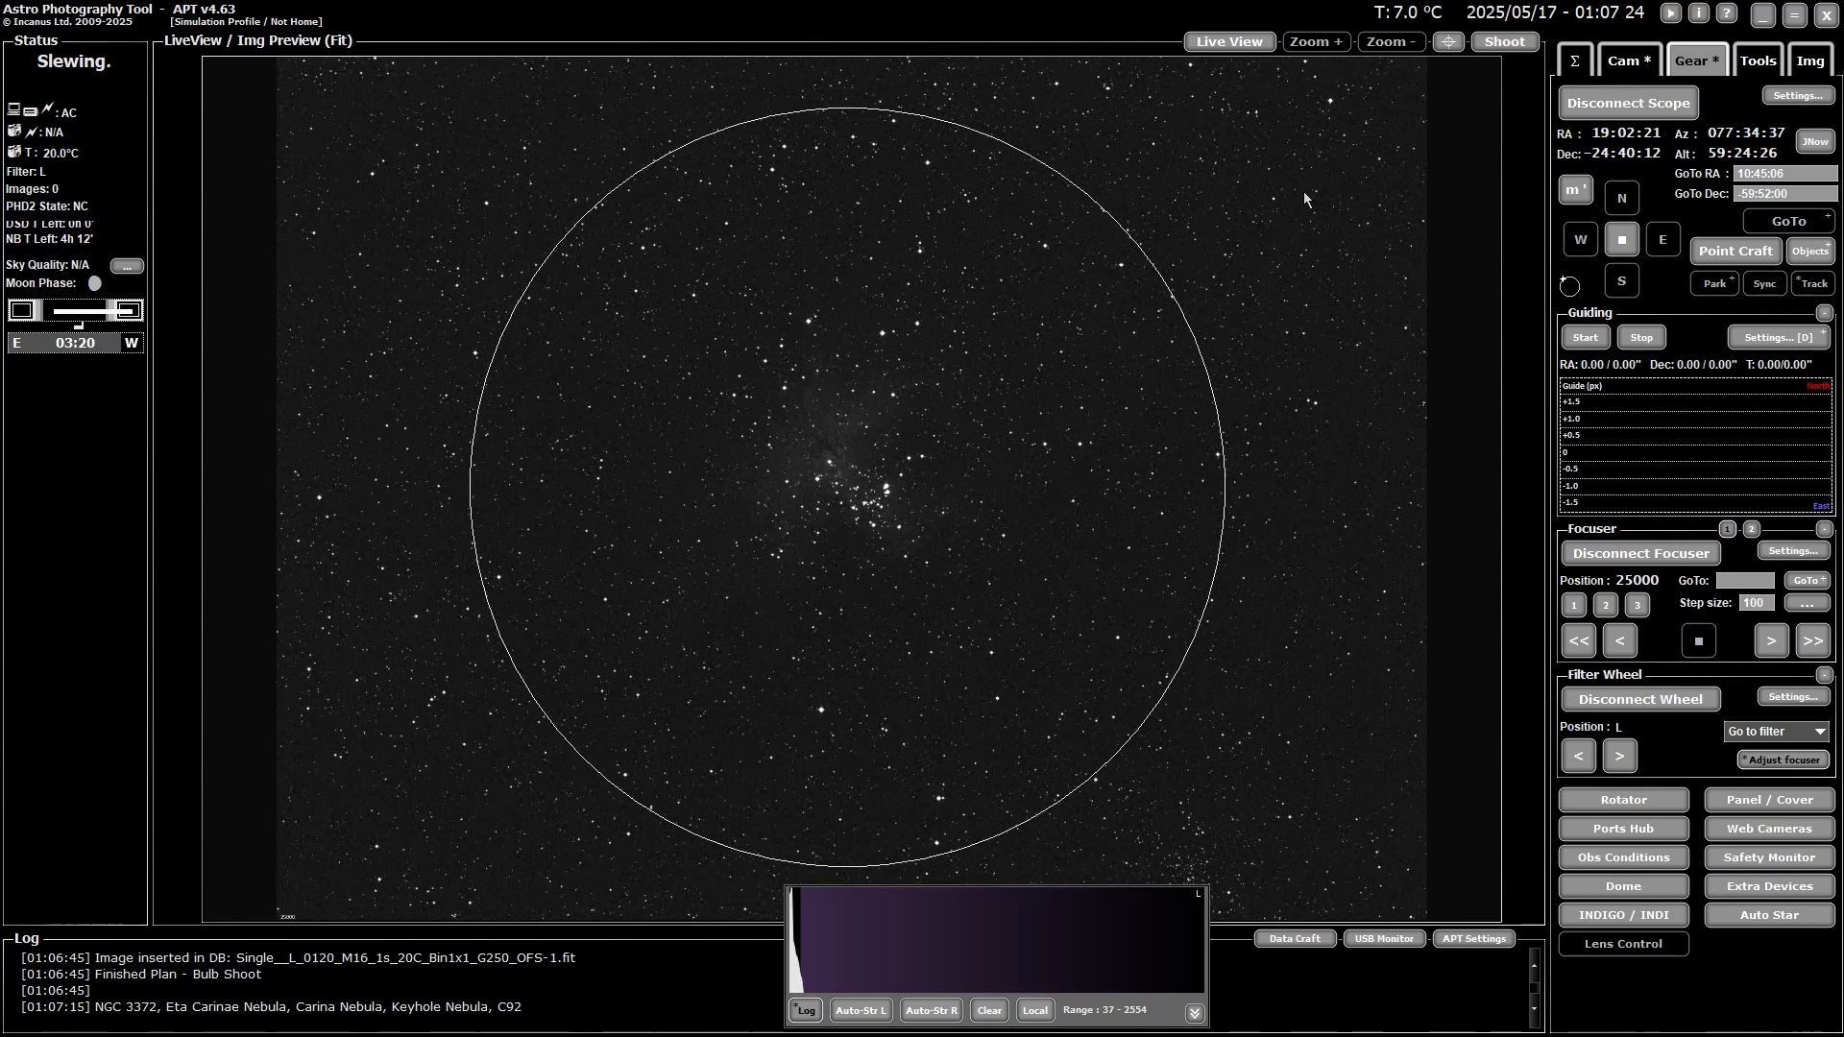
- Hide the object size outline over the image and blind-solve the M16 image in Point Craft
click(1448, 43)
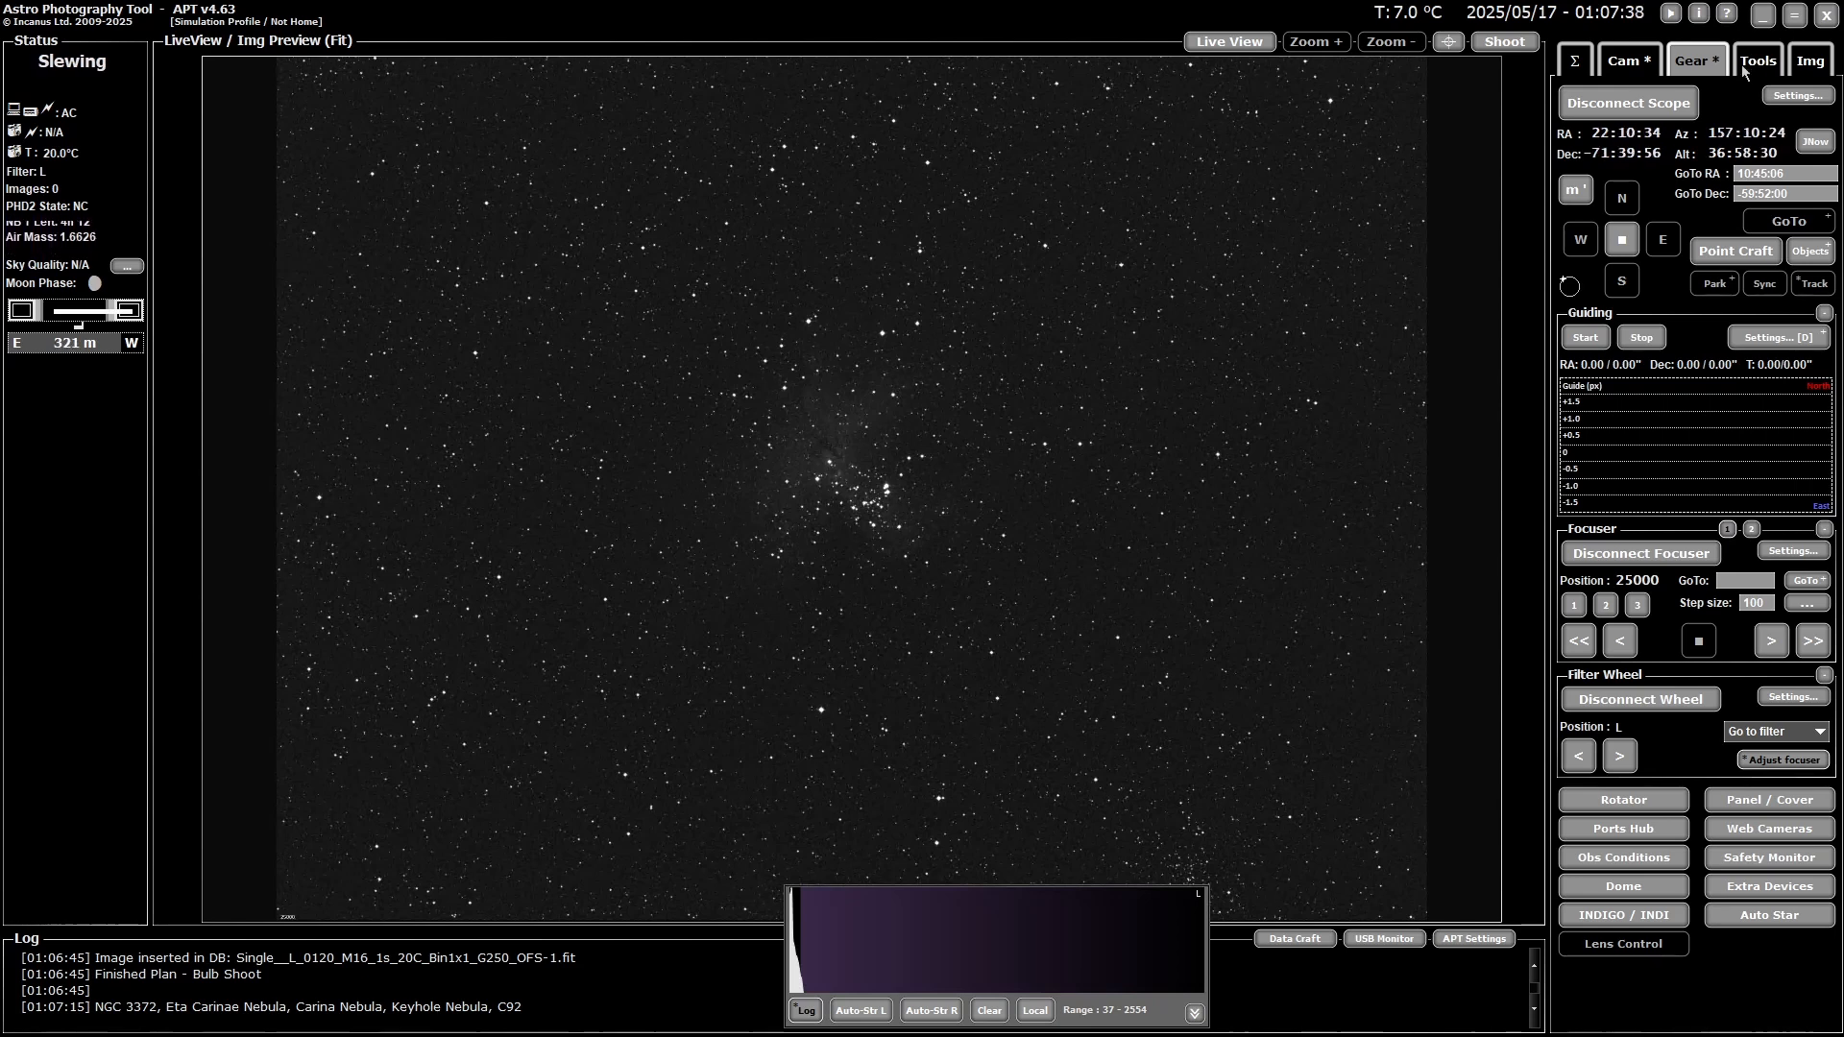
click(1729, 261)
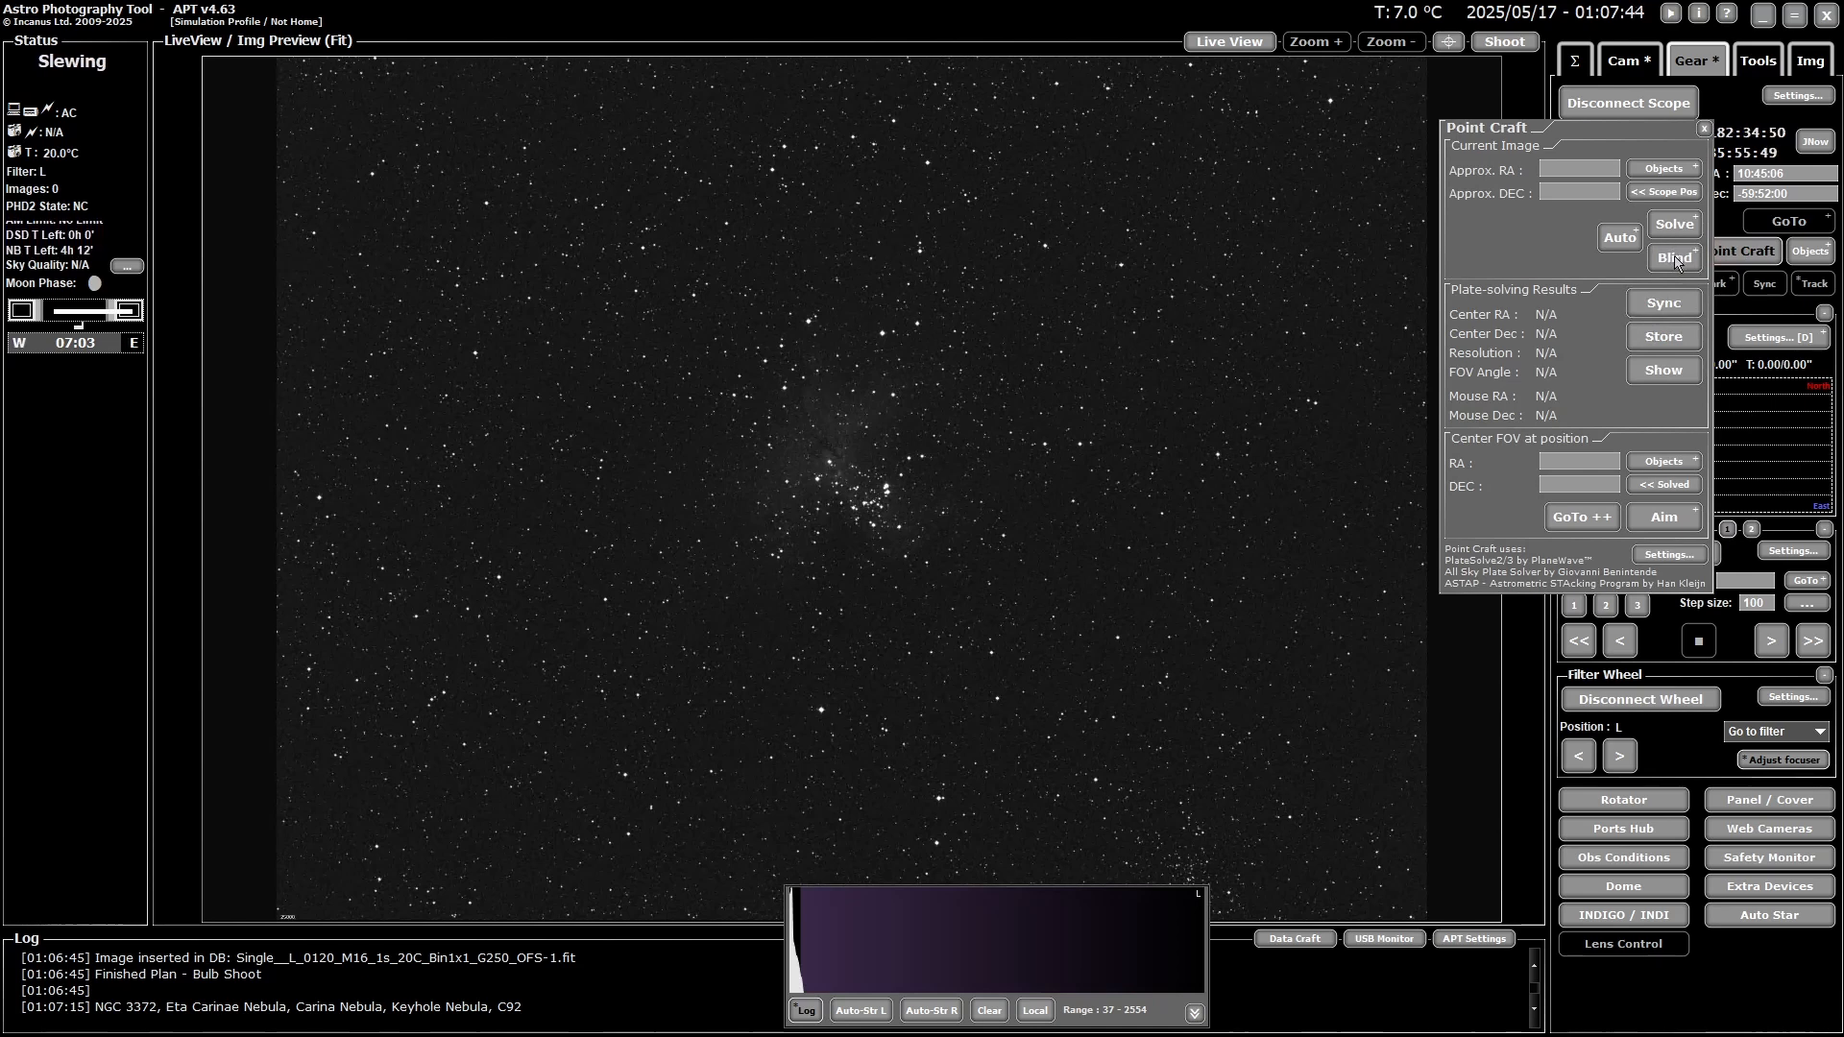
click(1675, 259)
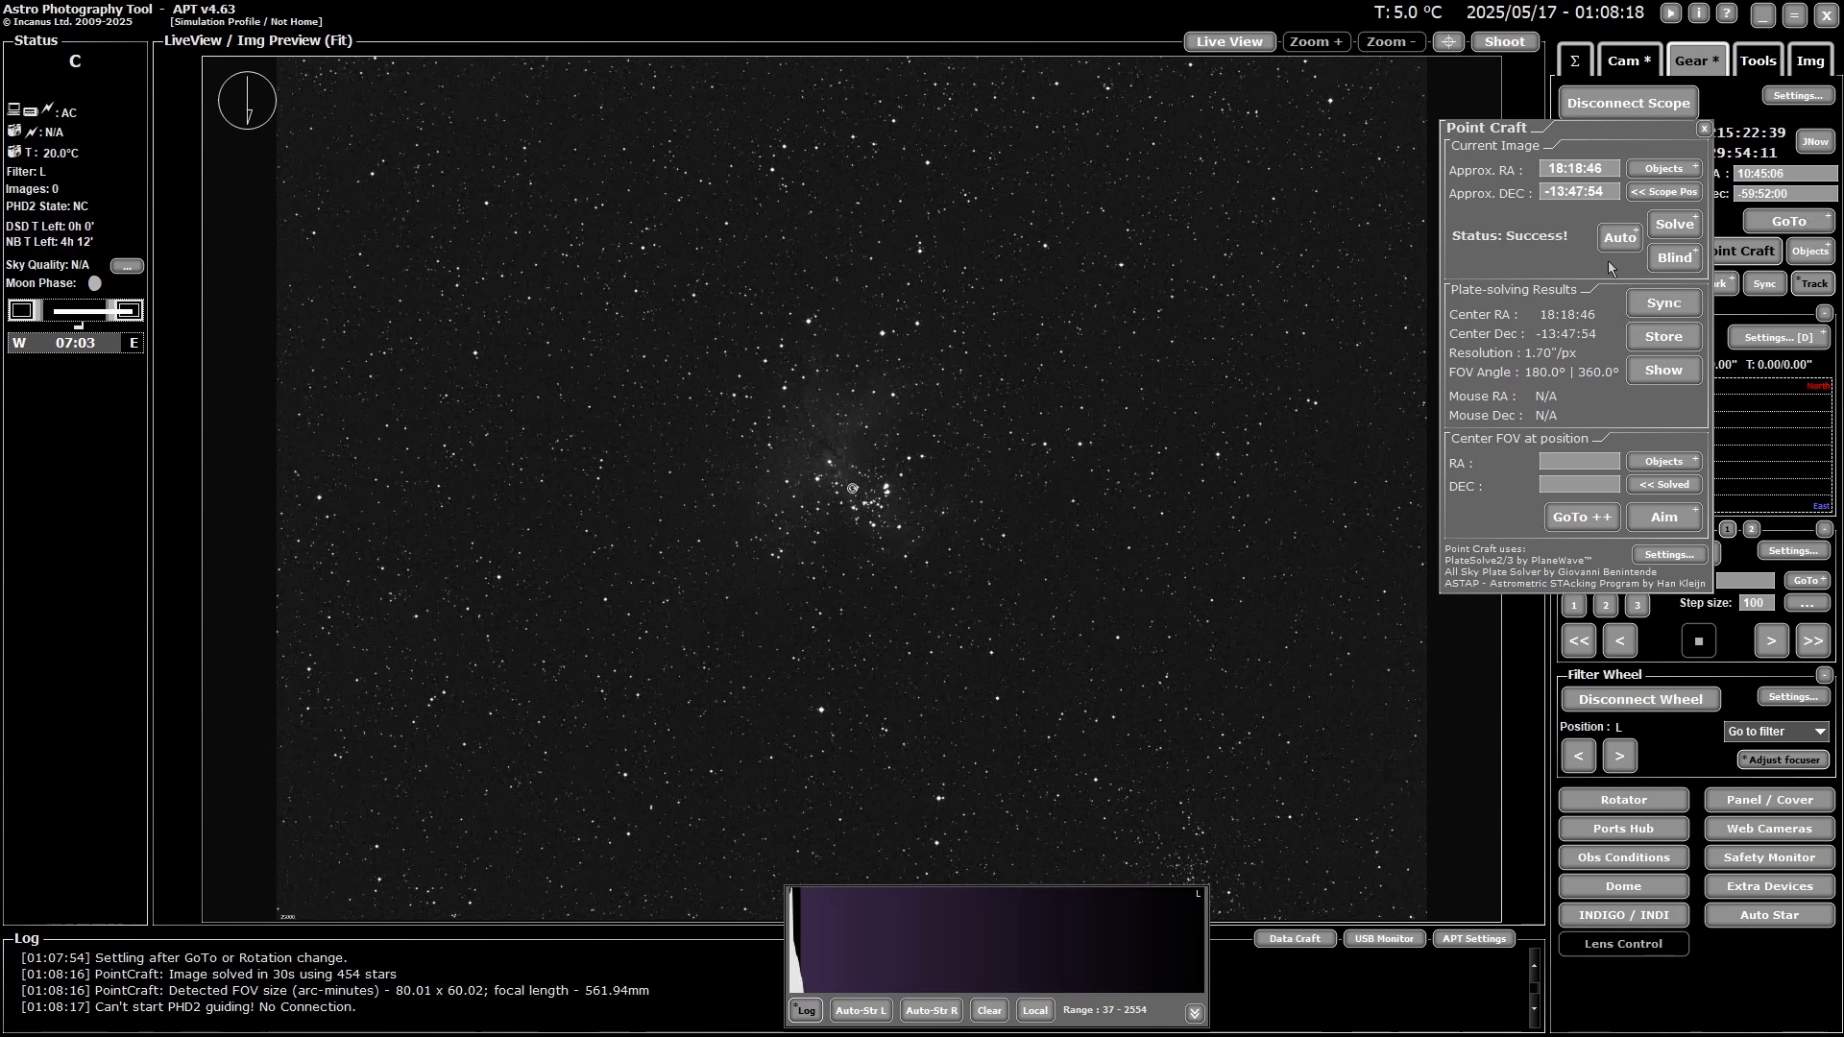
- Close Point Craft and set the Object Calculator's focal length to 561 mm
mouse_move(597, 1003)
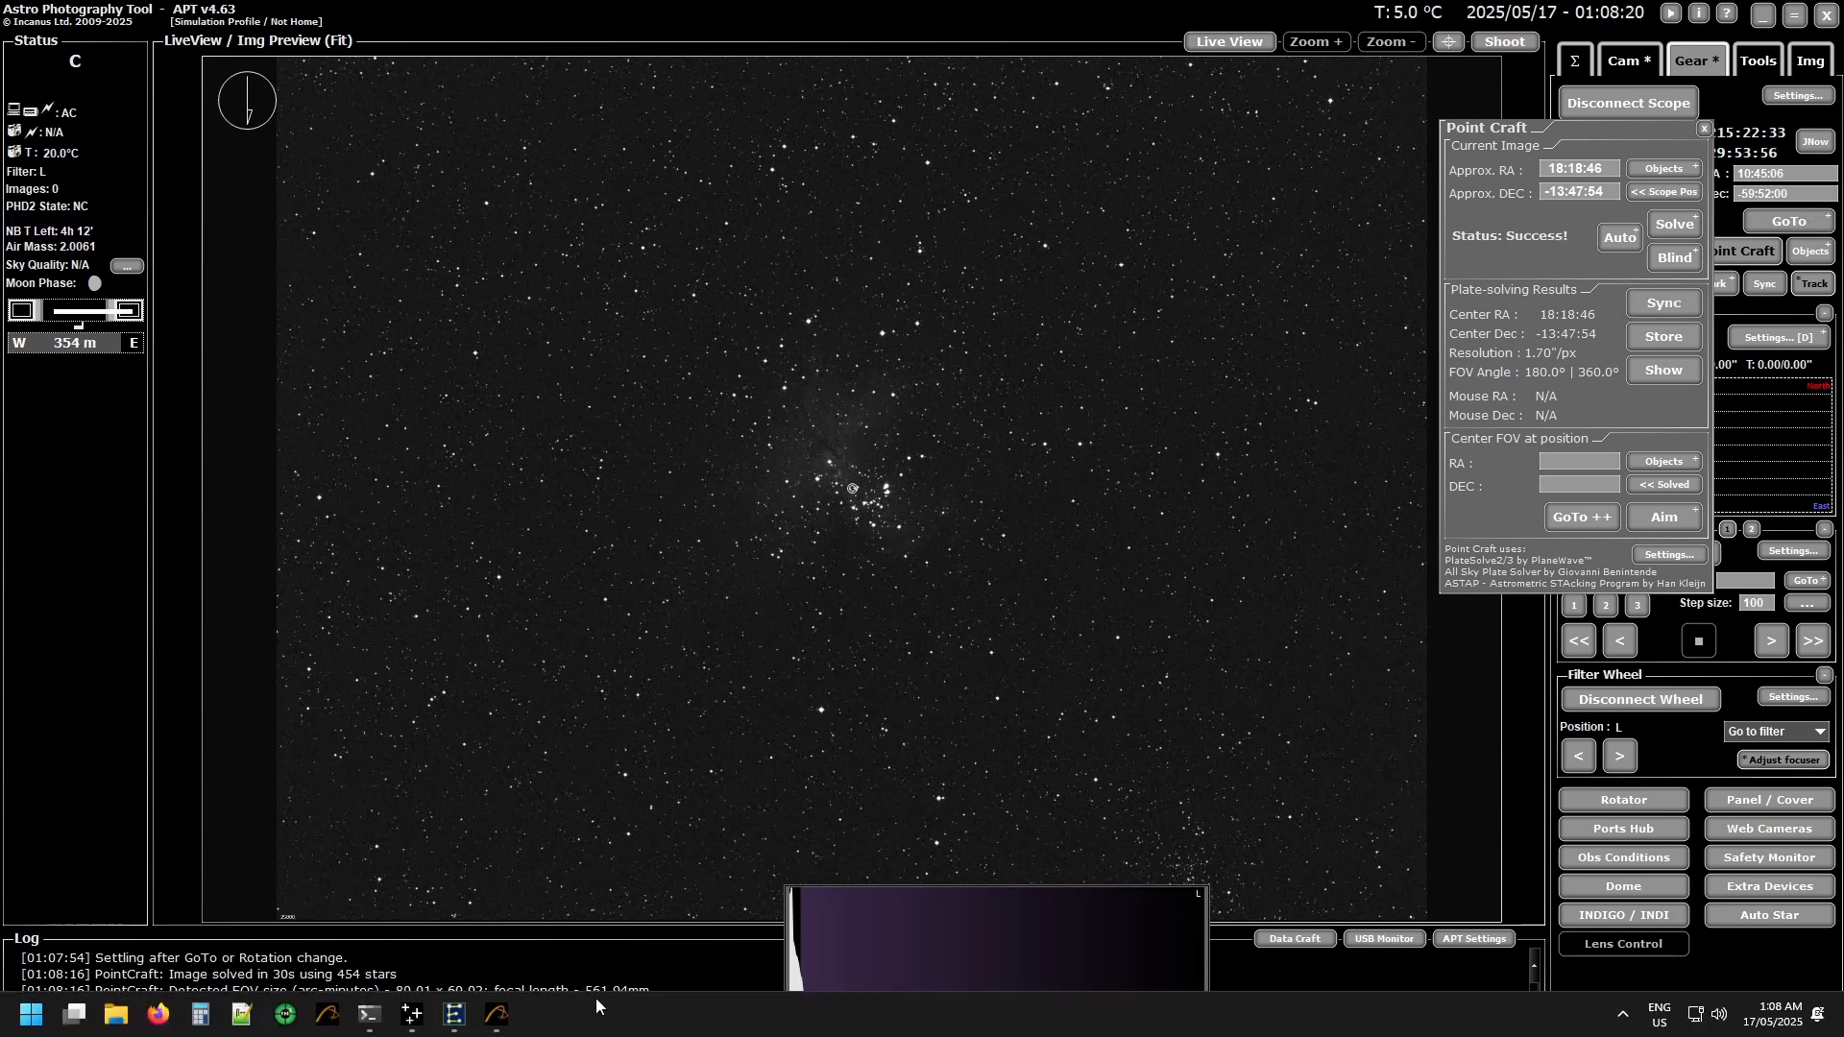
click(1769, 65)
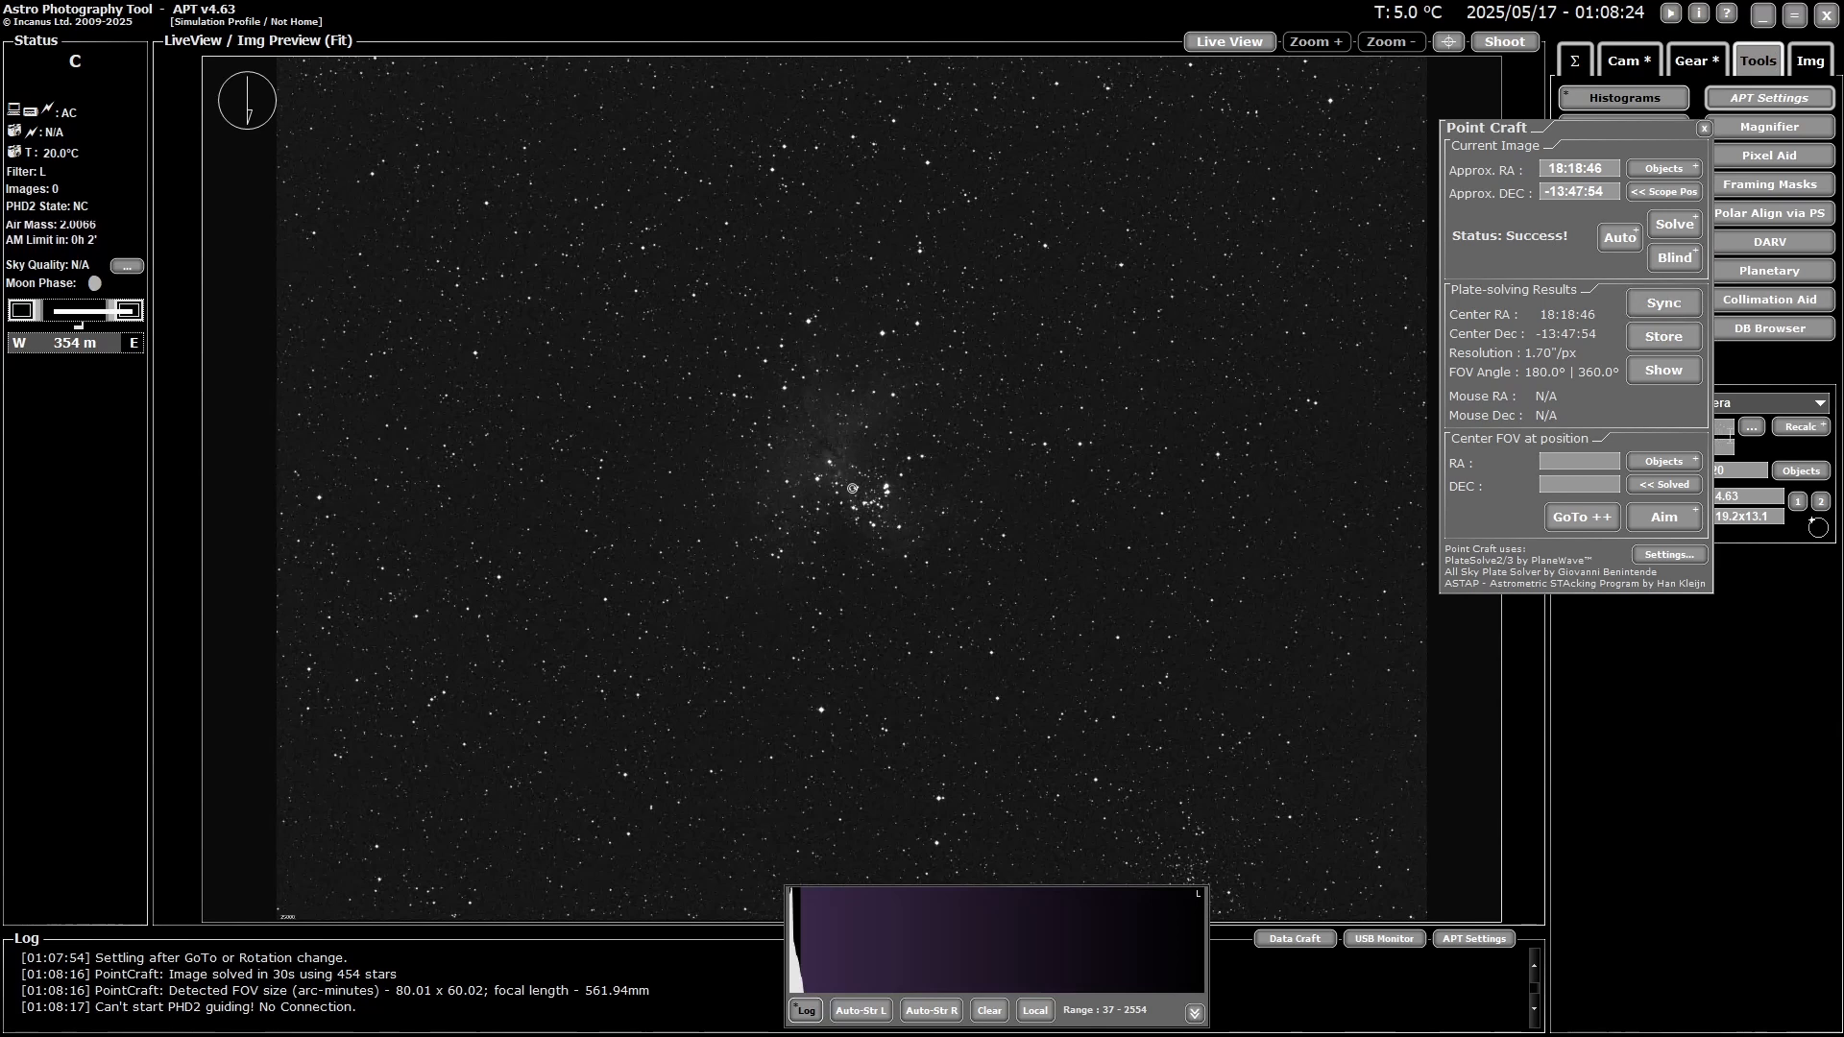
click(1701, 131)
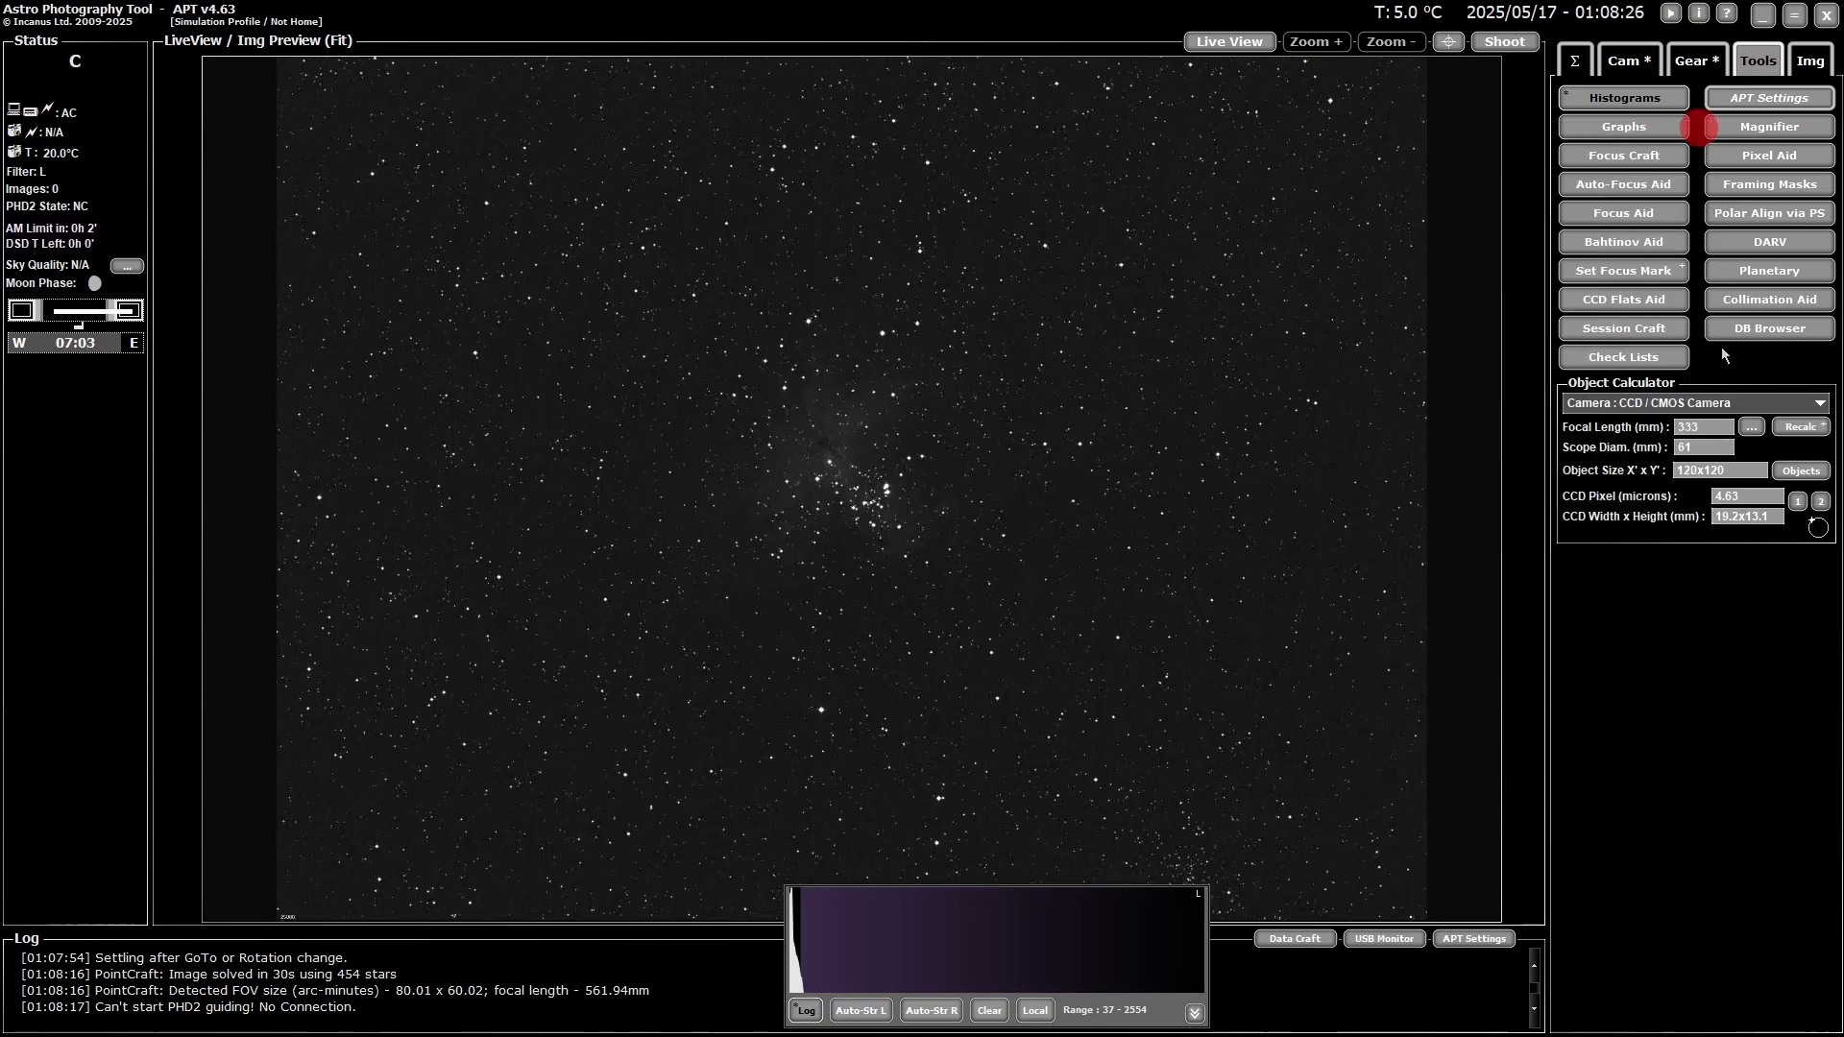
click(1622, 422)
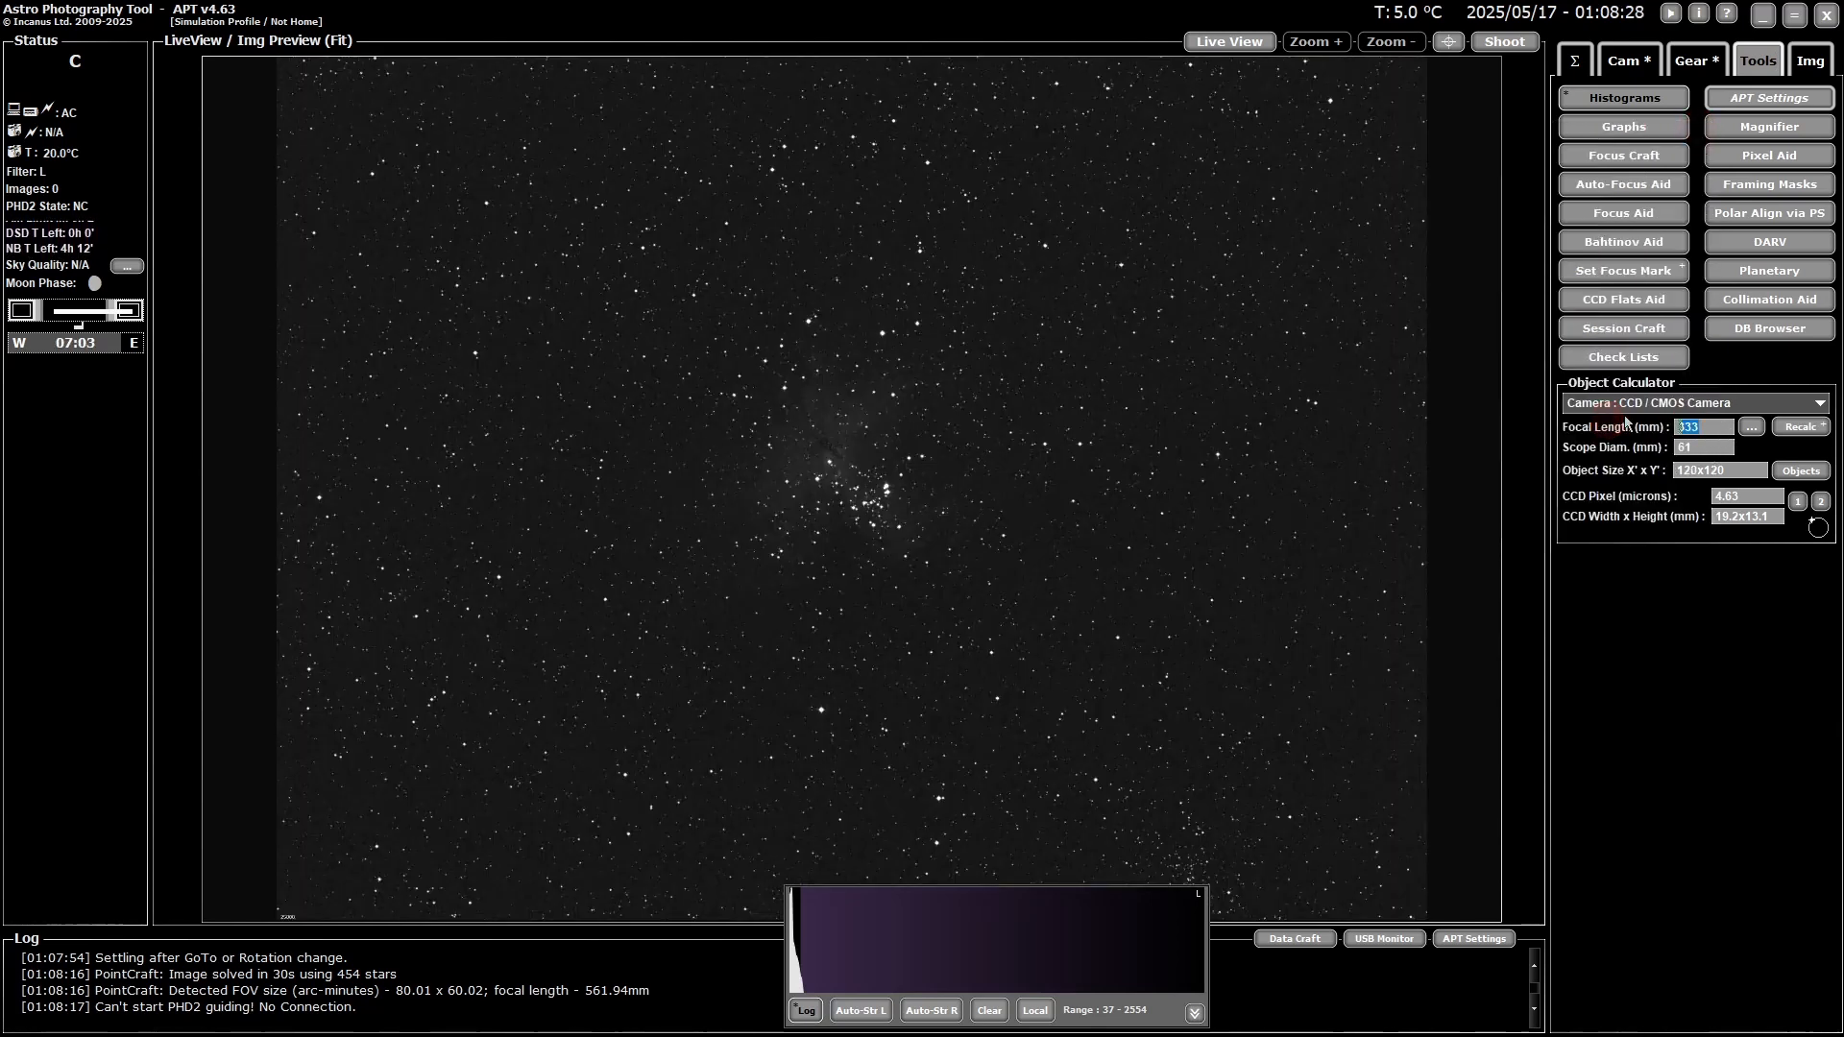
text(561)
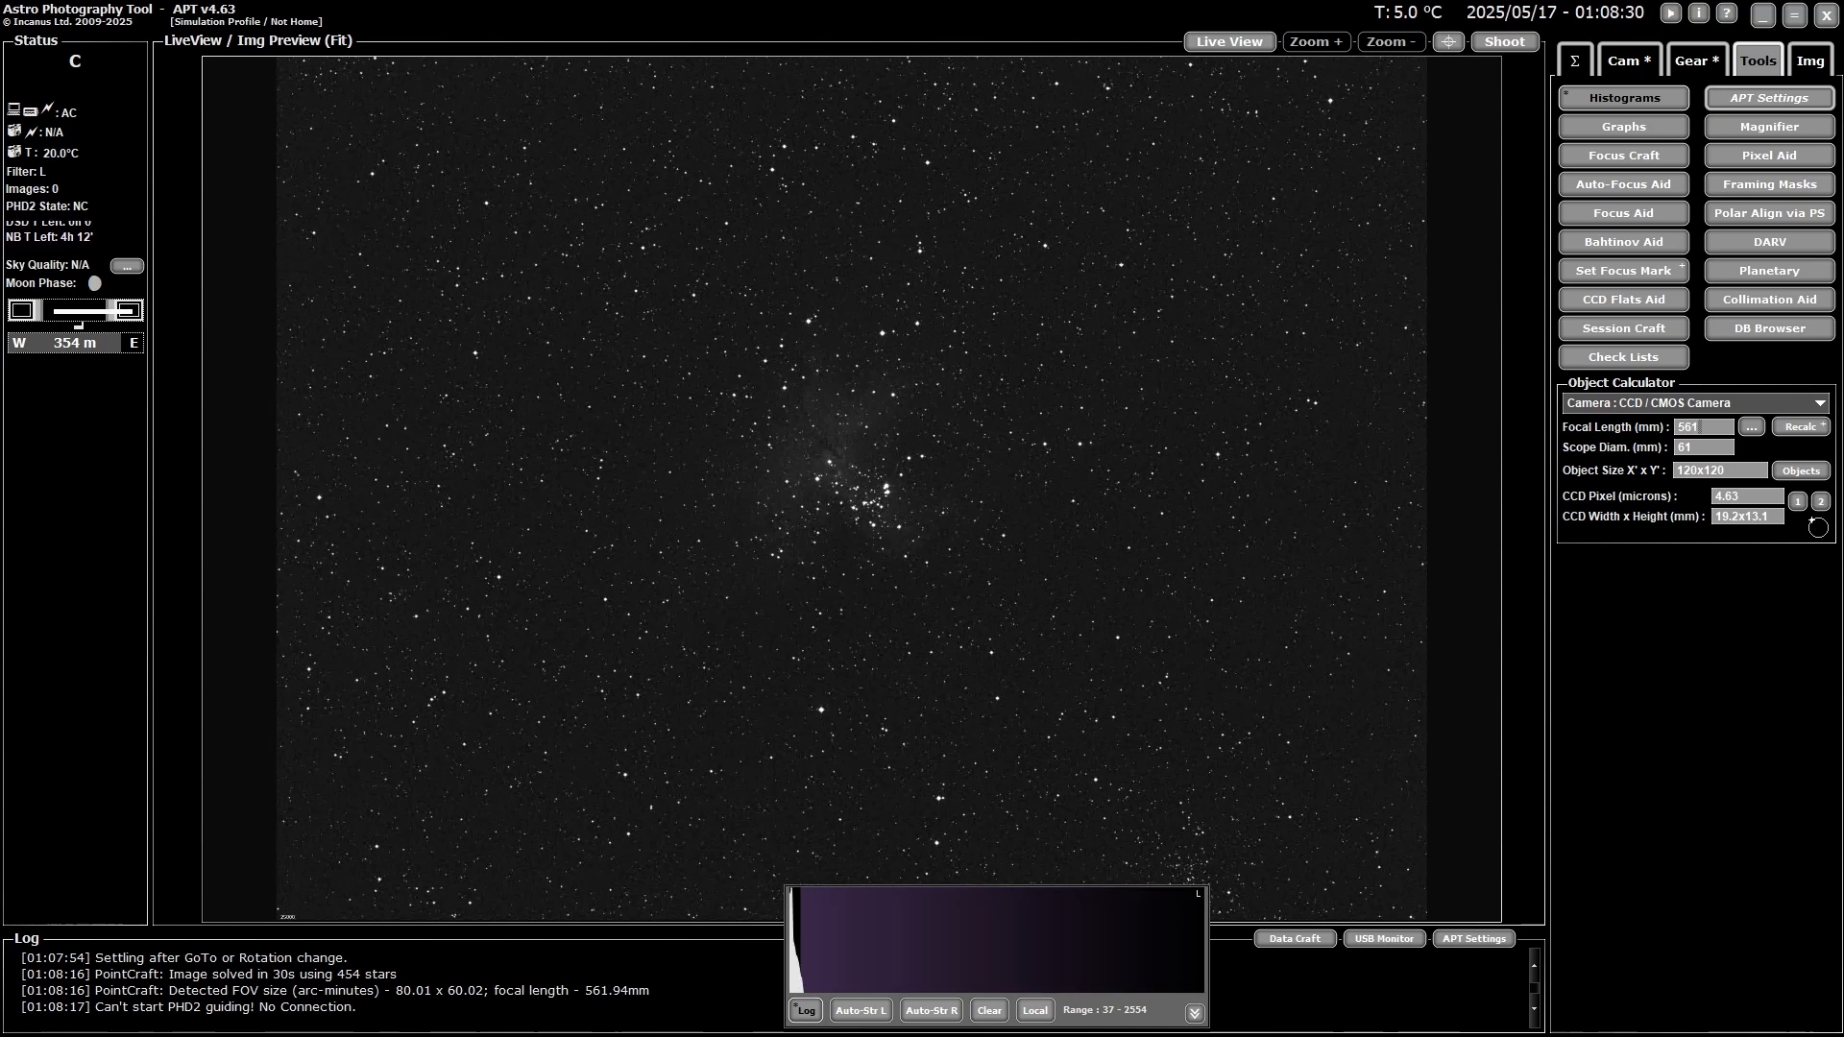
- Try to capture a 1-second exposure of NGC 3372 with the connected camera
click(1628, 63)
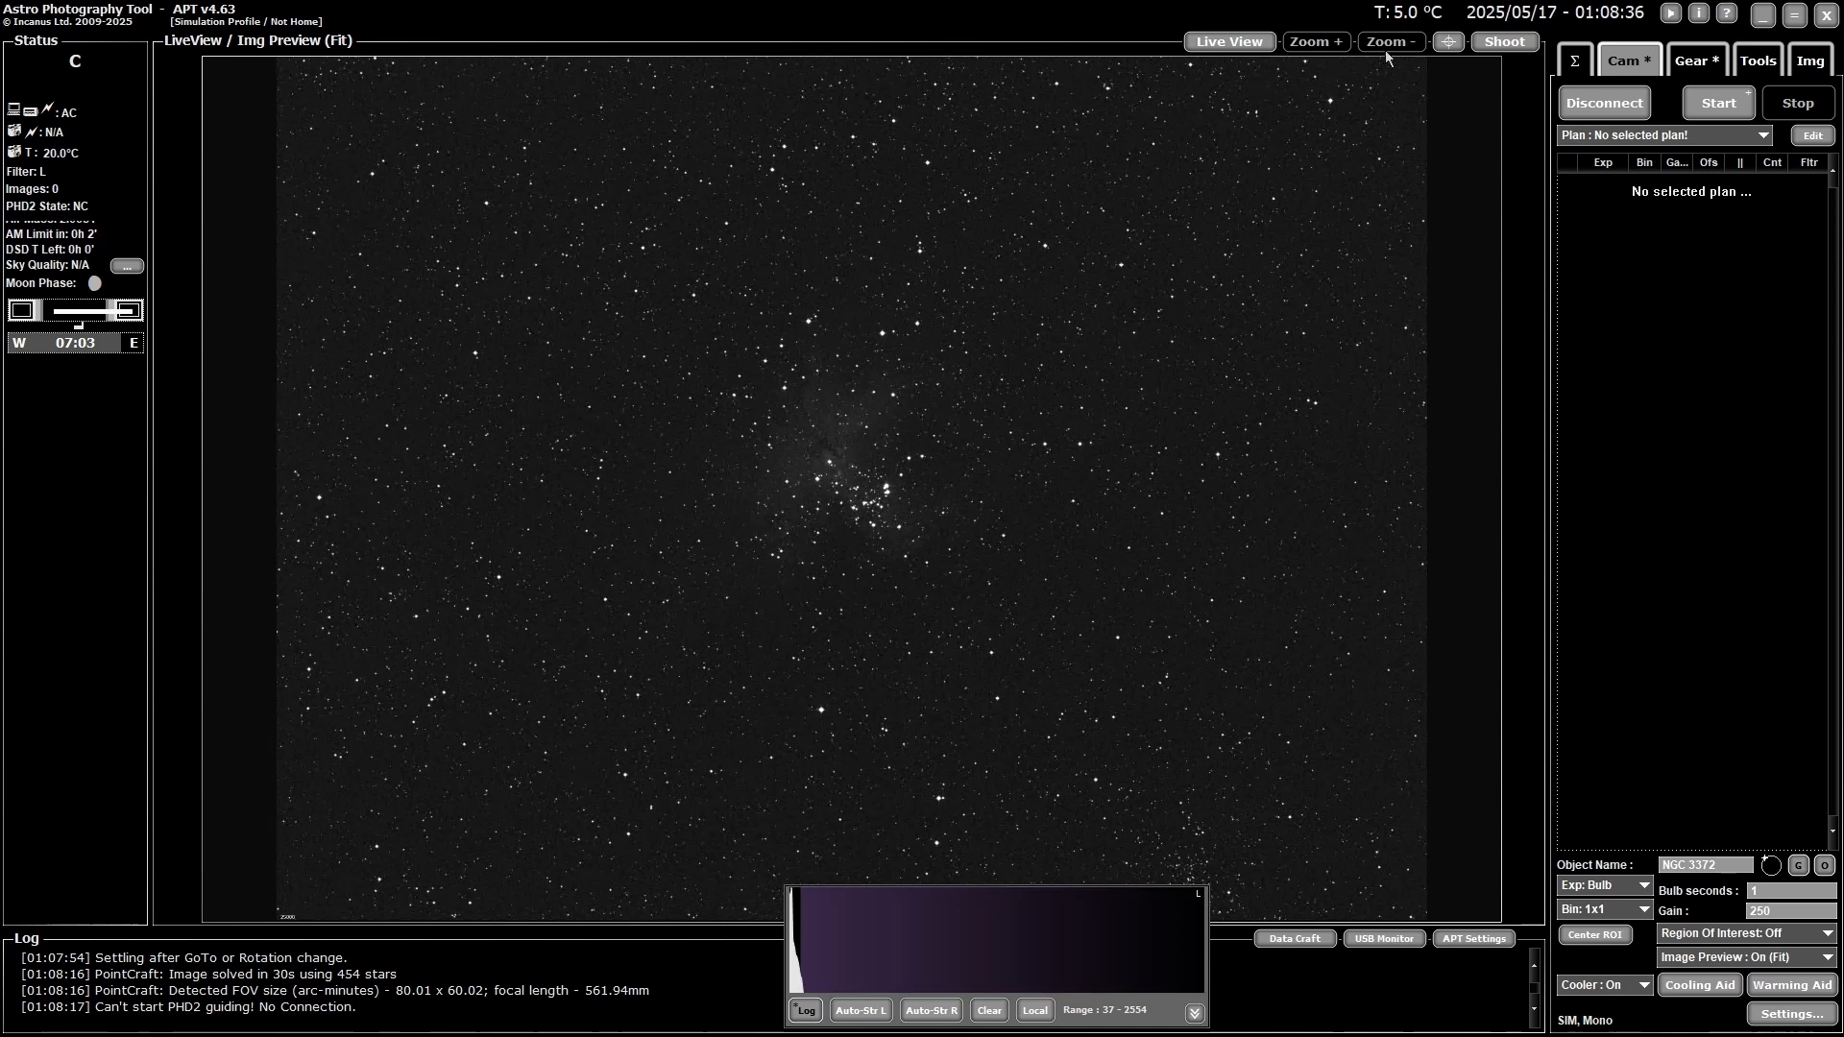
click(1505, 43)
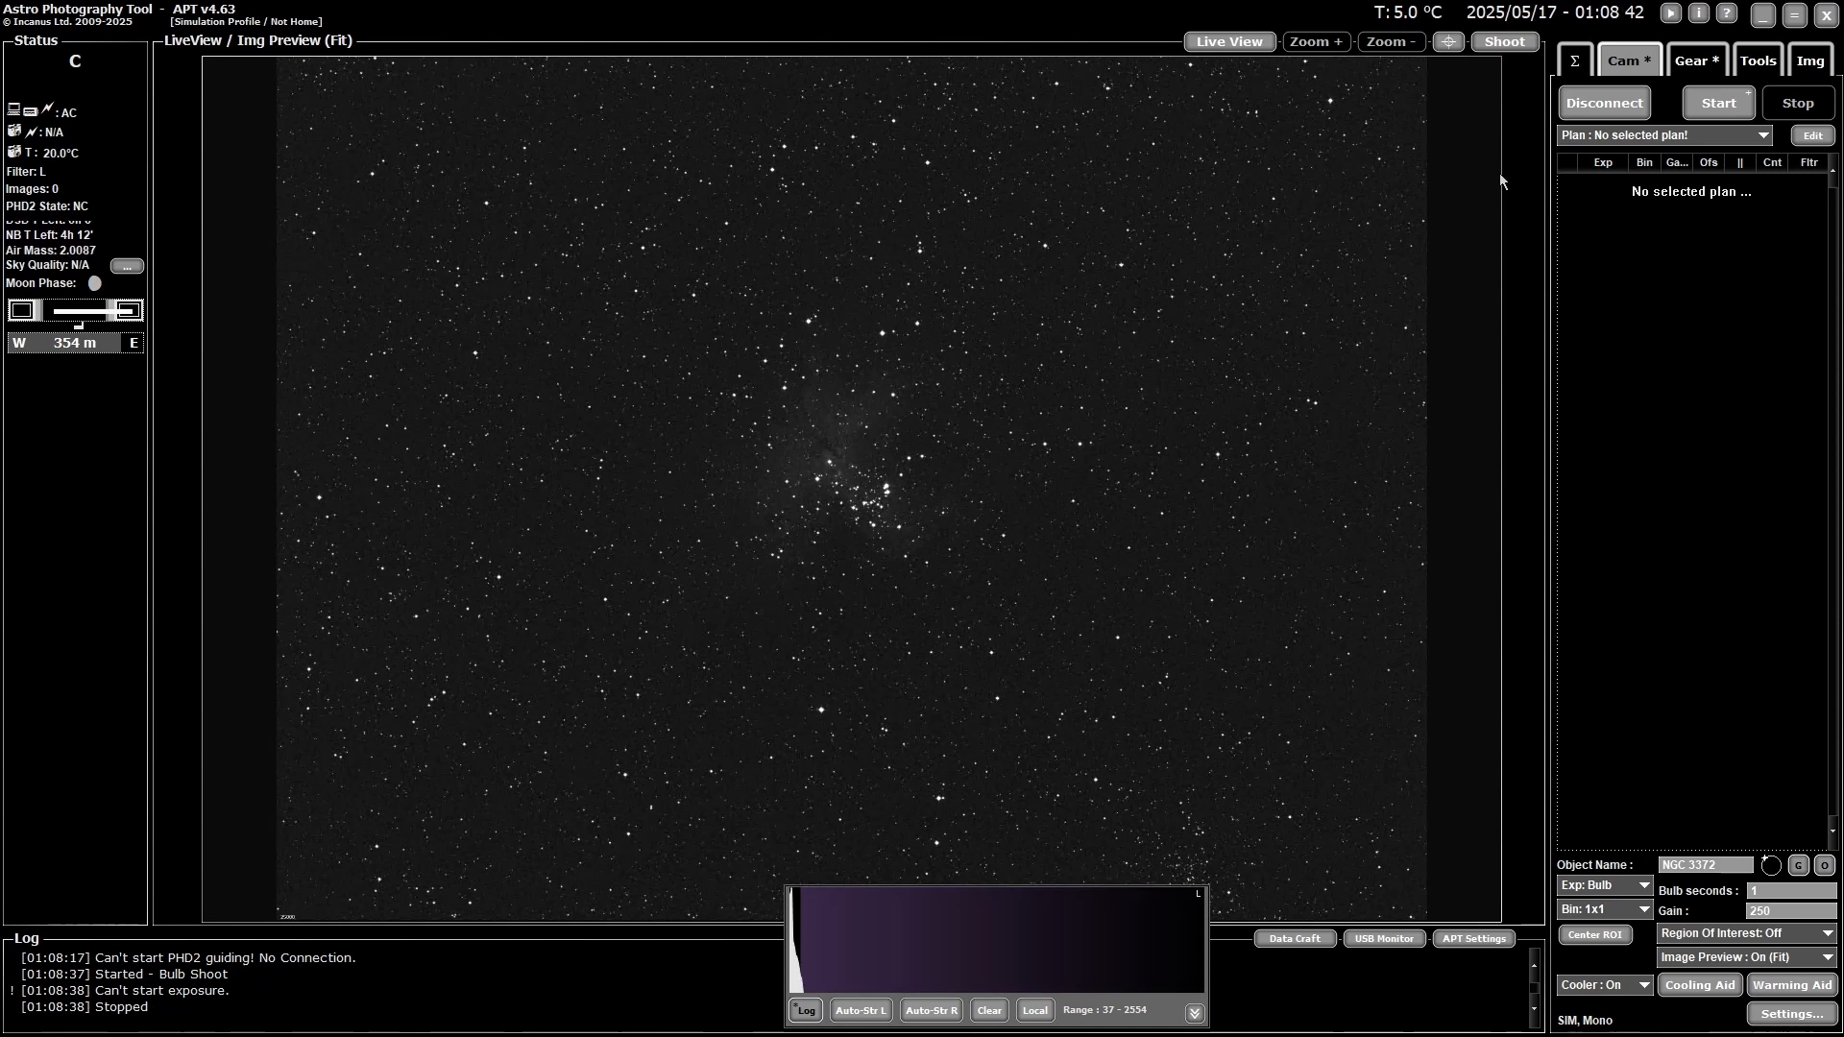
click(1503, 44)
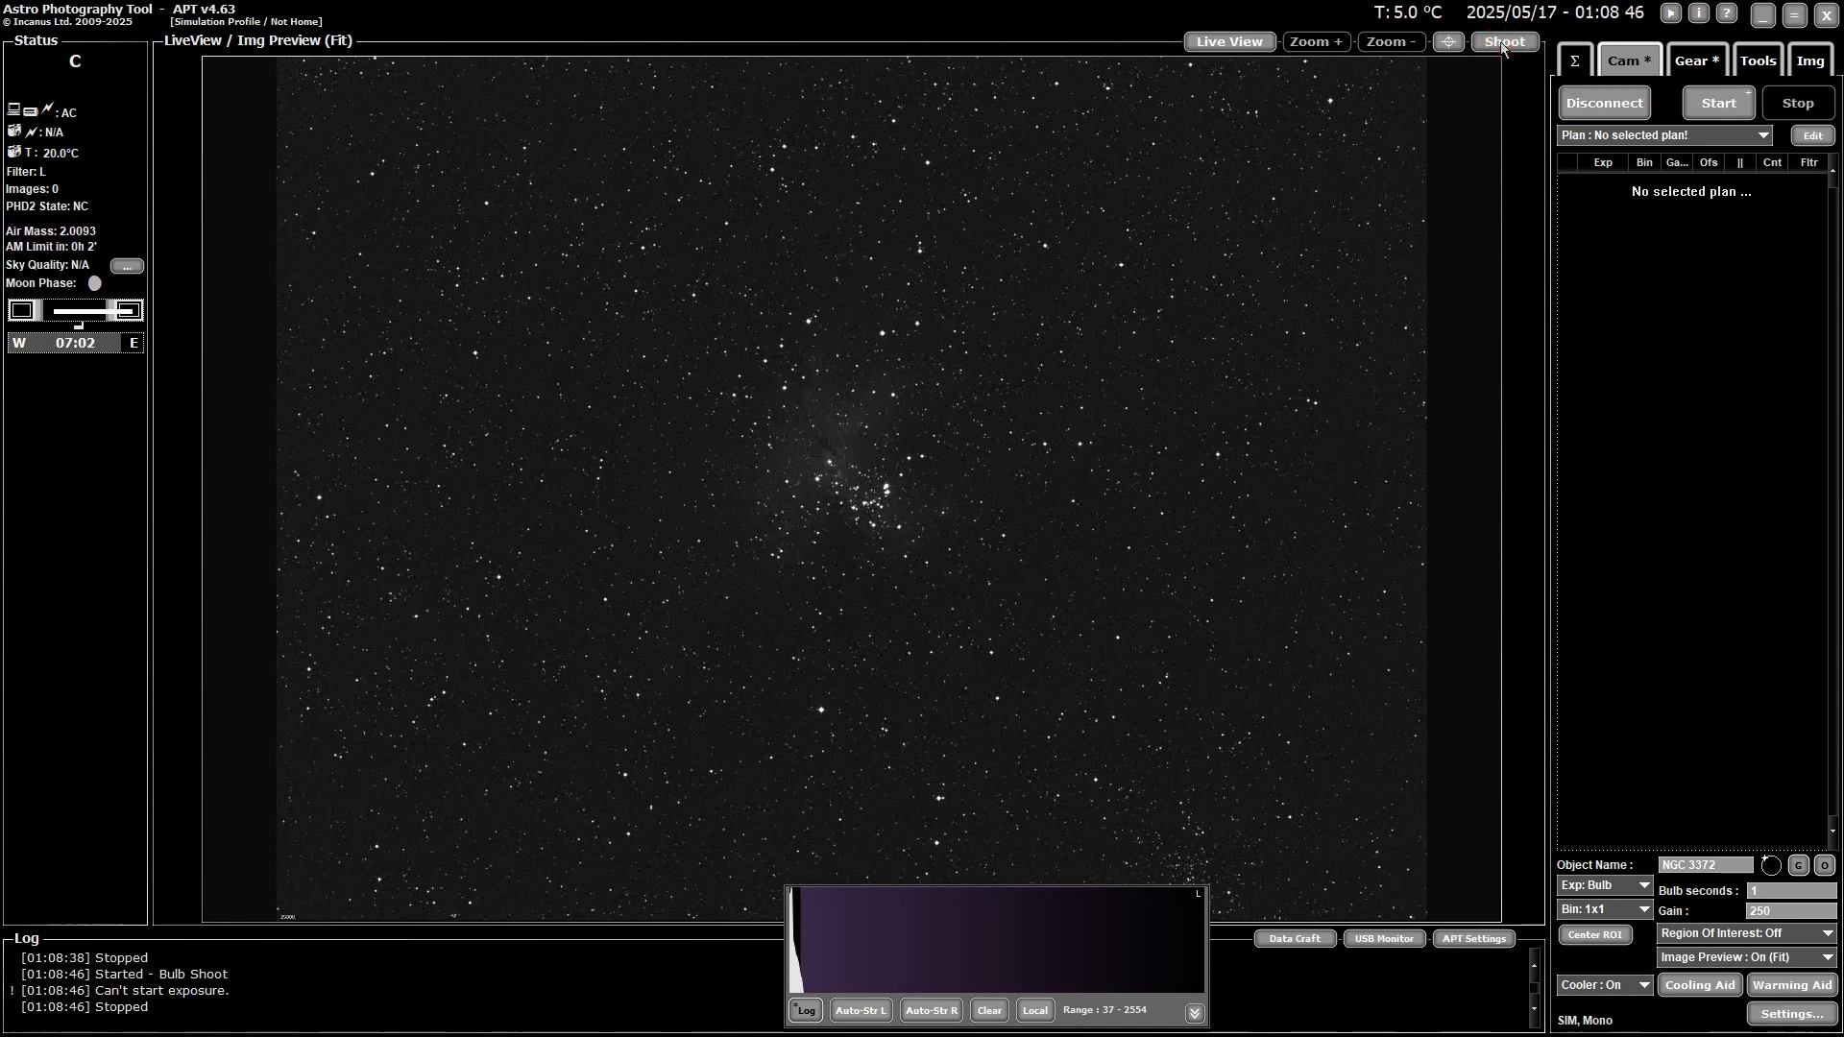
click(1504, 44)
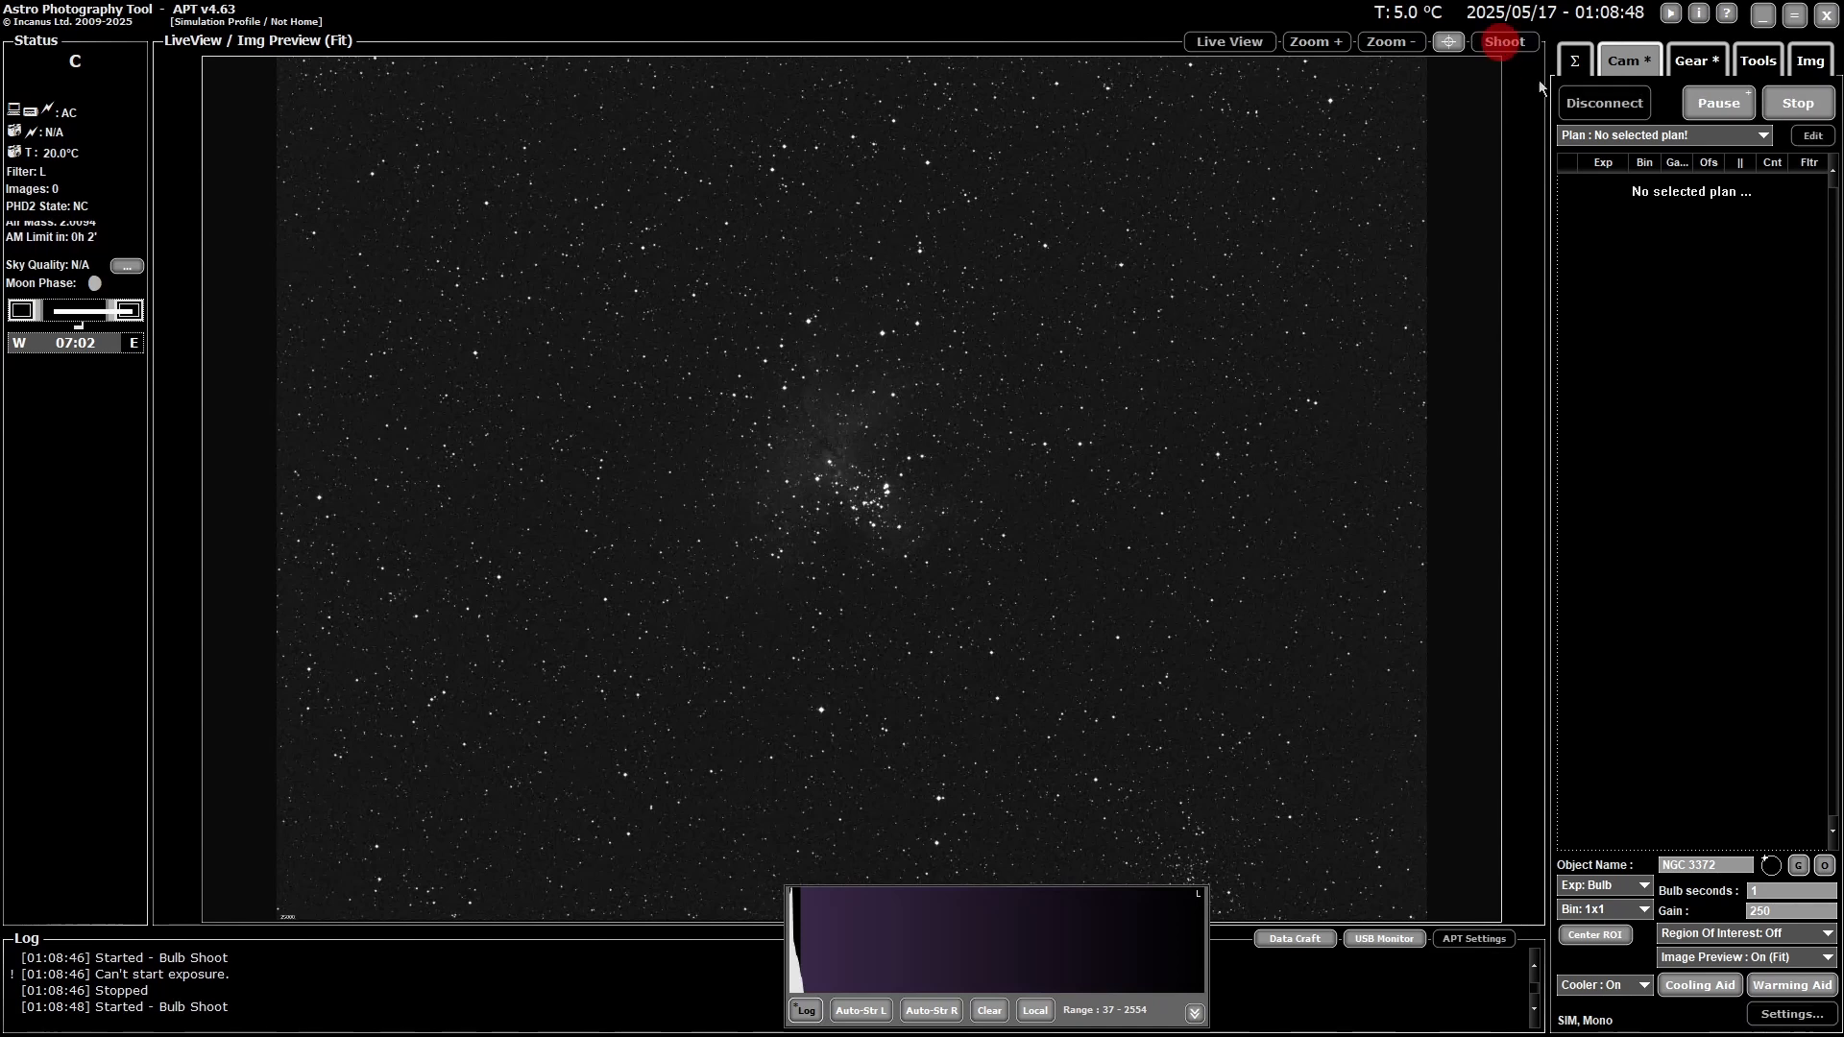
- Disconnect the camera despite its running cooler, reconnect it, and capture a 1-second exposure of NGC 3372
click(1603, 108)
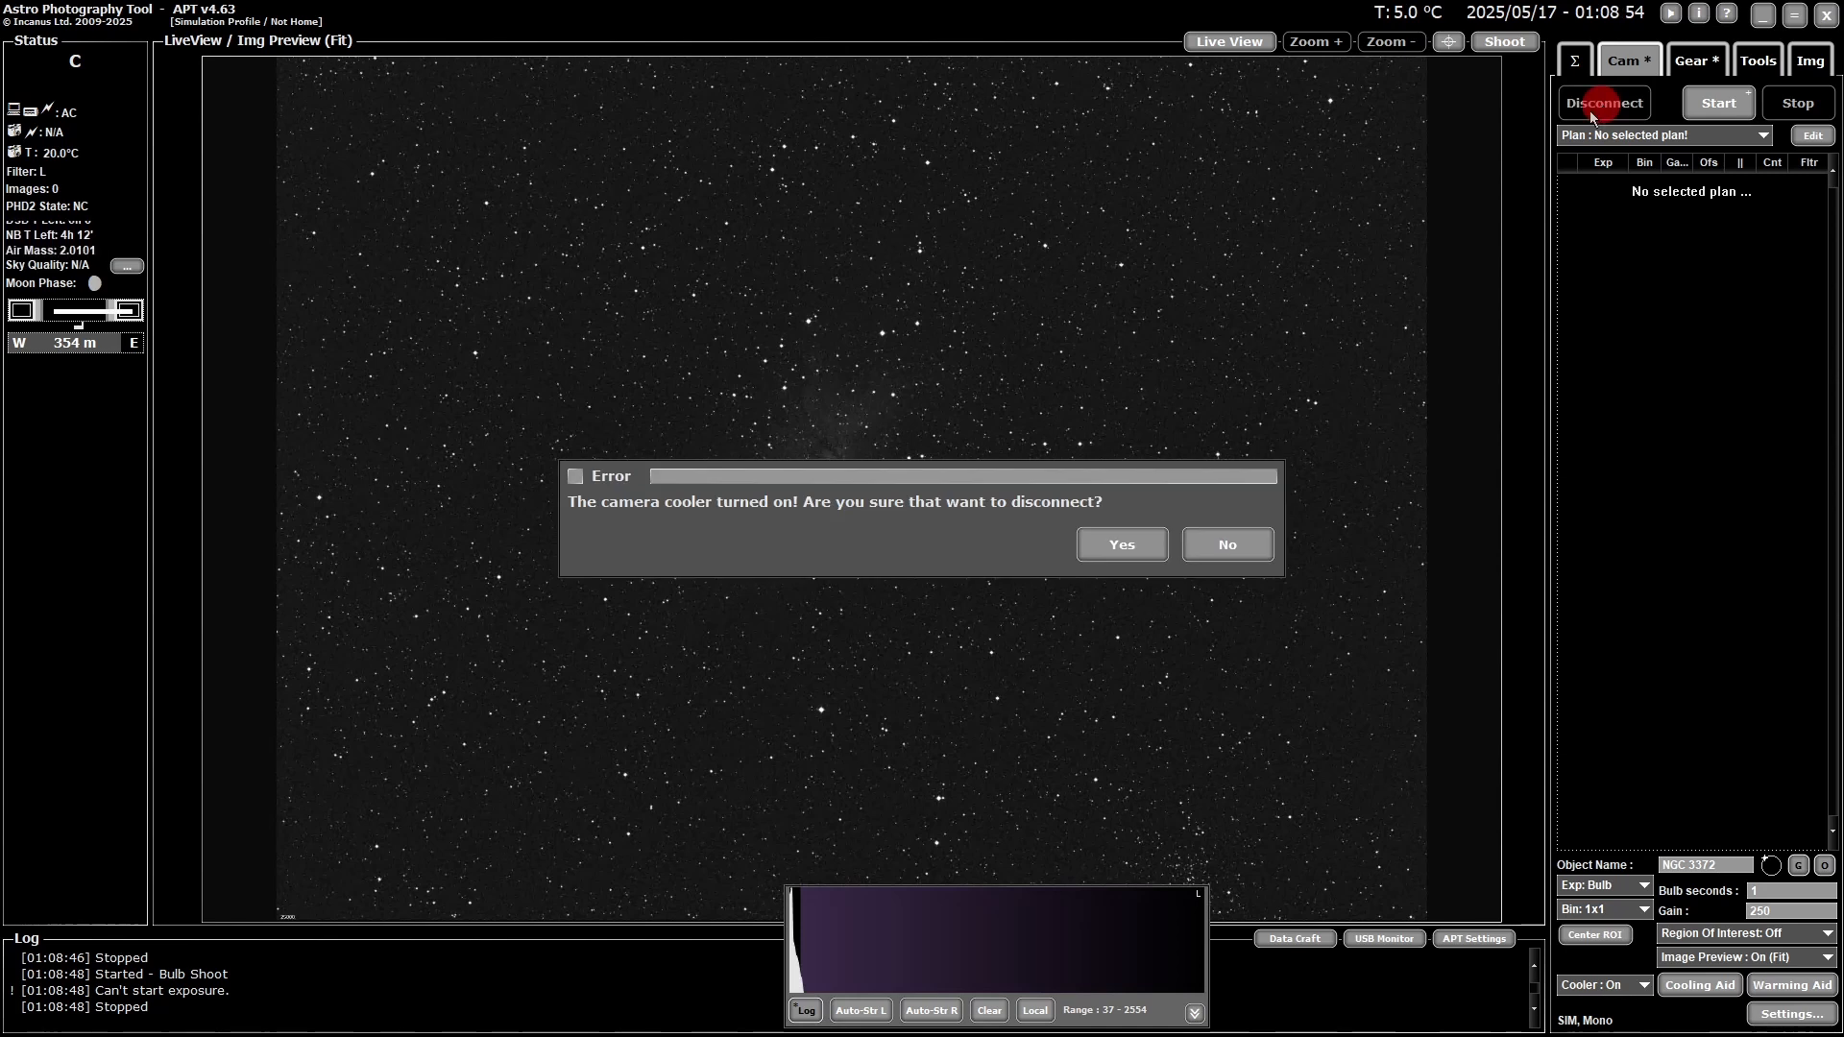
click(1125, 554)
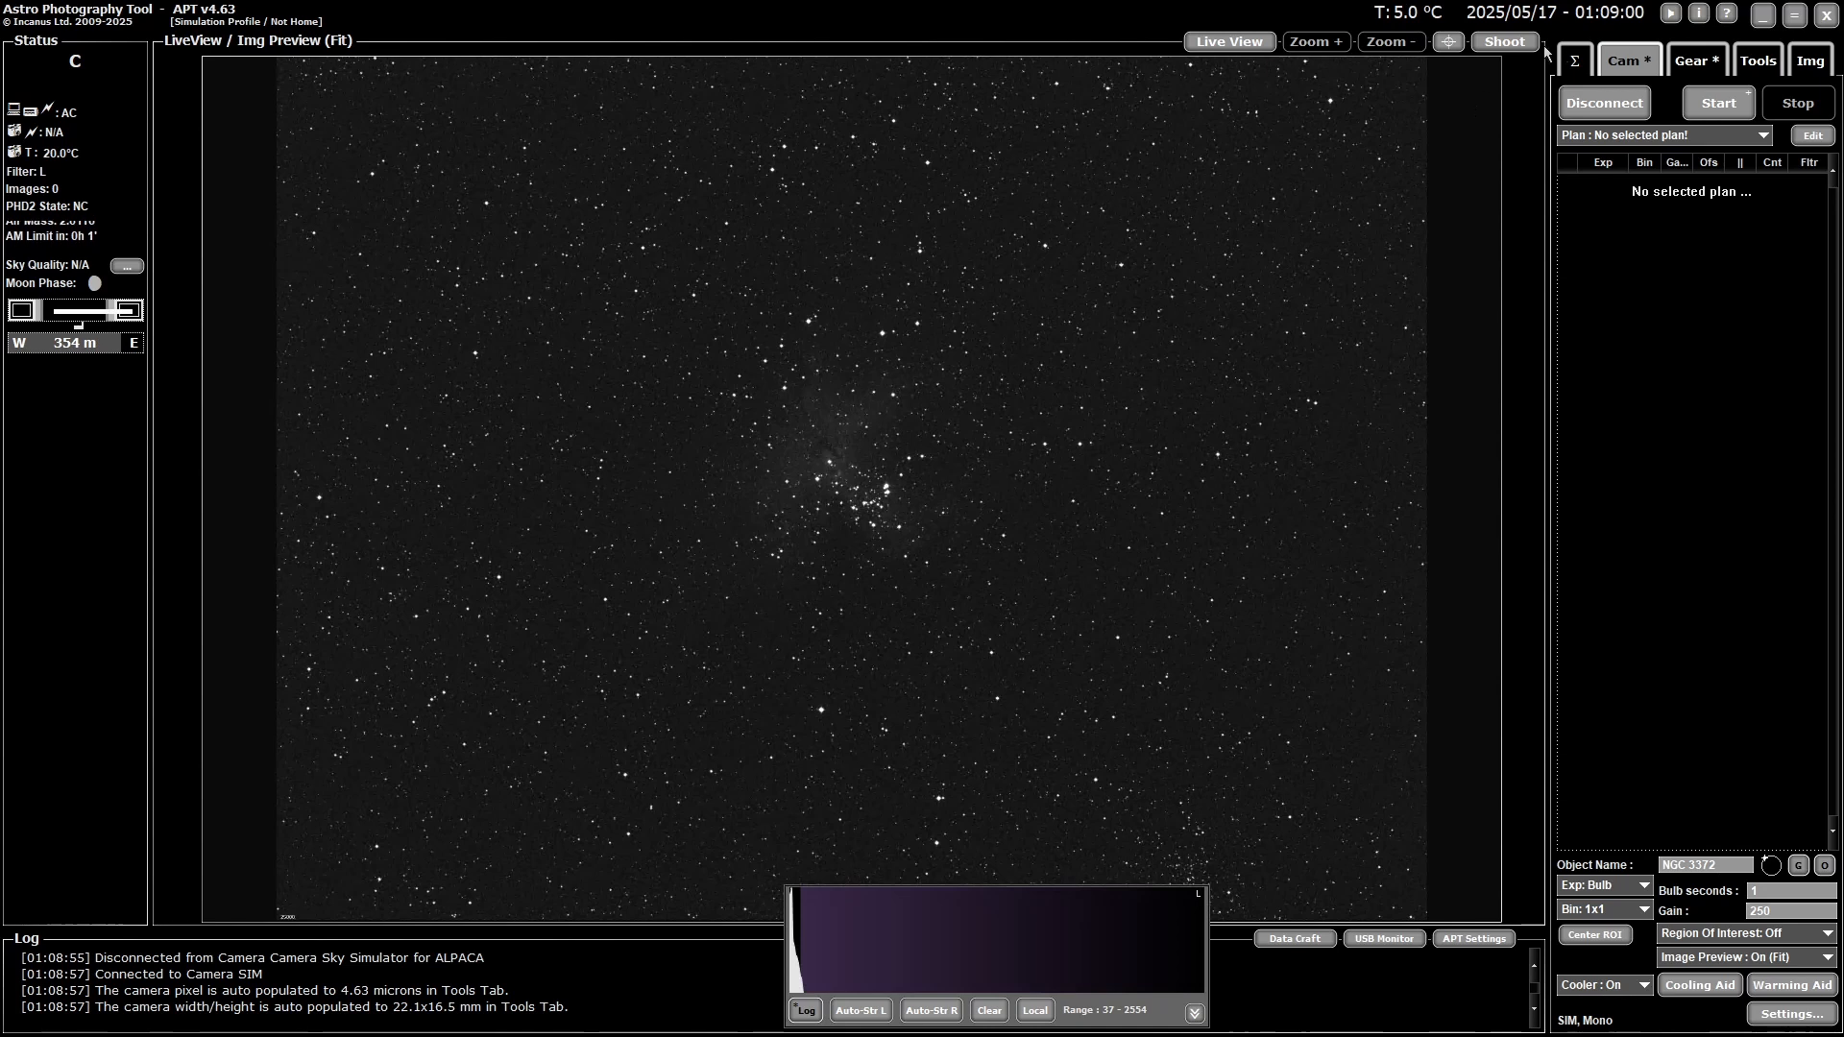
click(1512, 46)
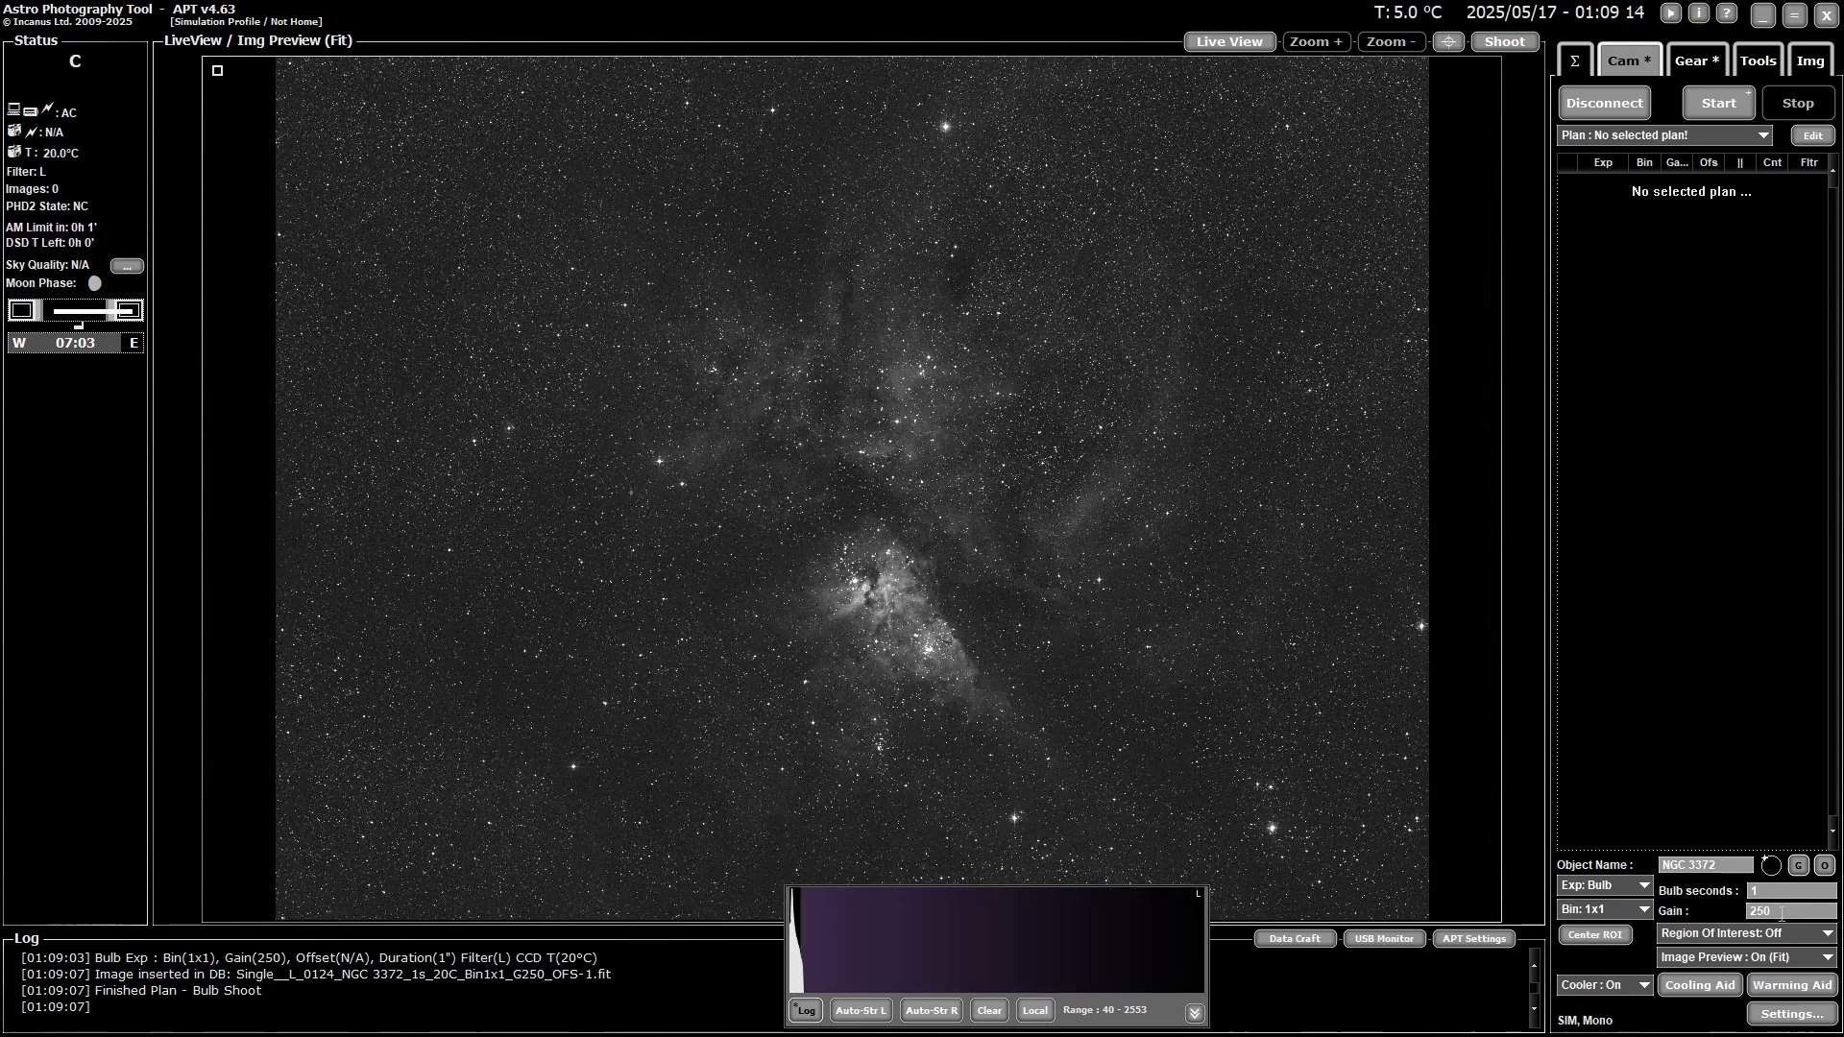
- Set the camera gain to 500, capture another NGC 3372 exposure and adjust its histogram stretch for a darker preview
drag(1781, 915, 1728, 906)
text(500)
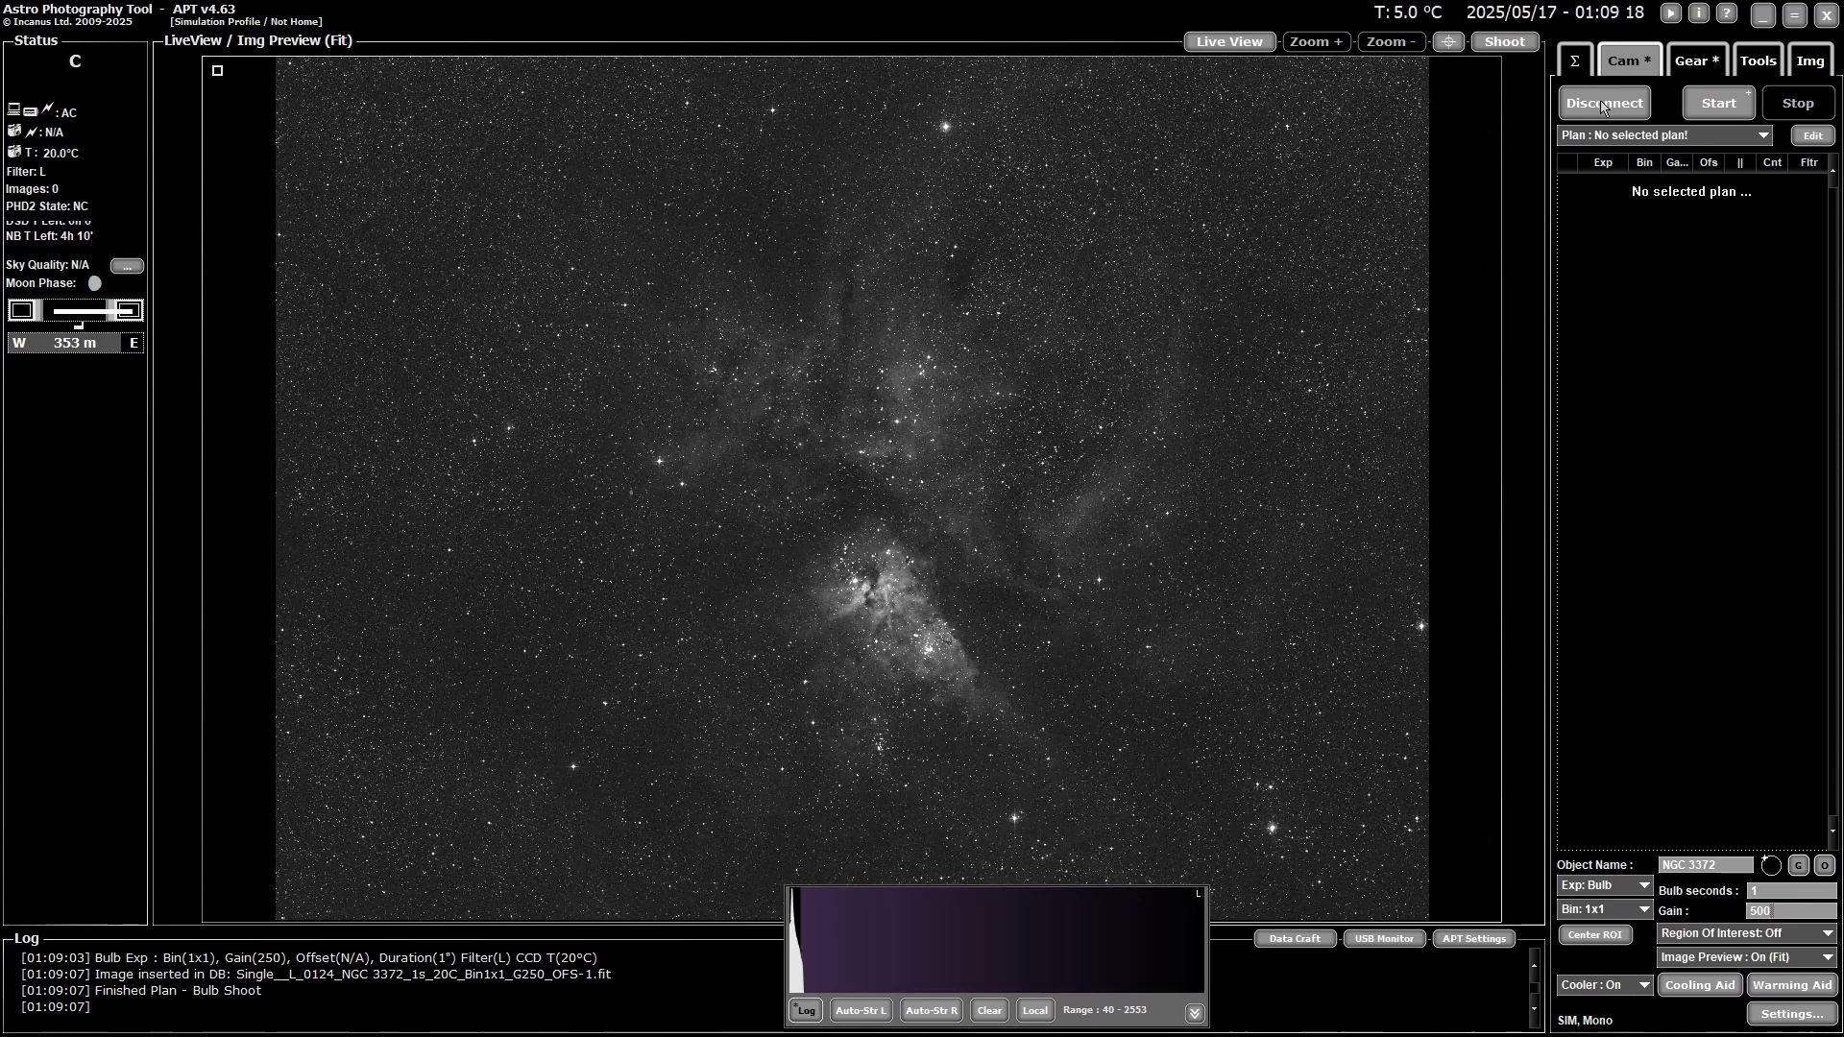
click(1508, 41)
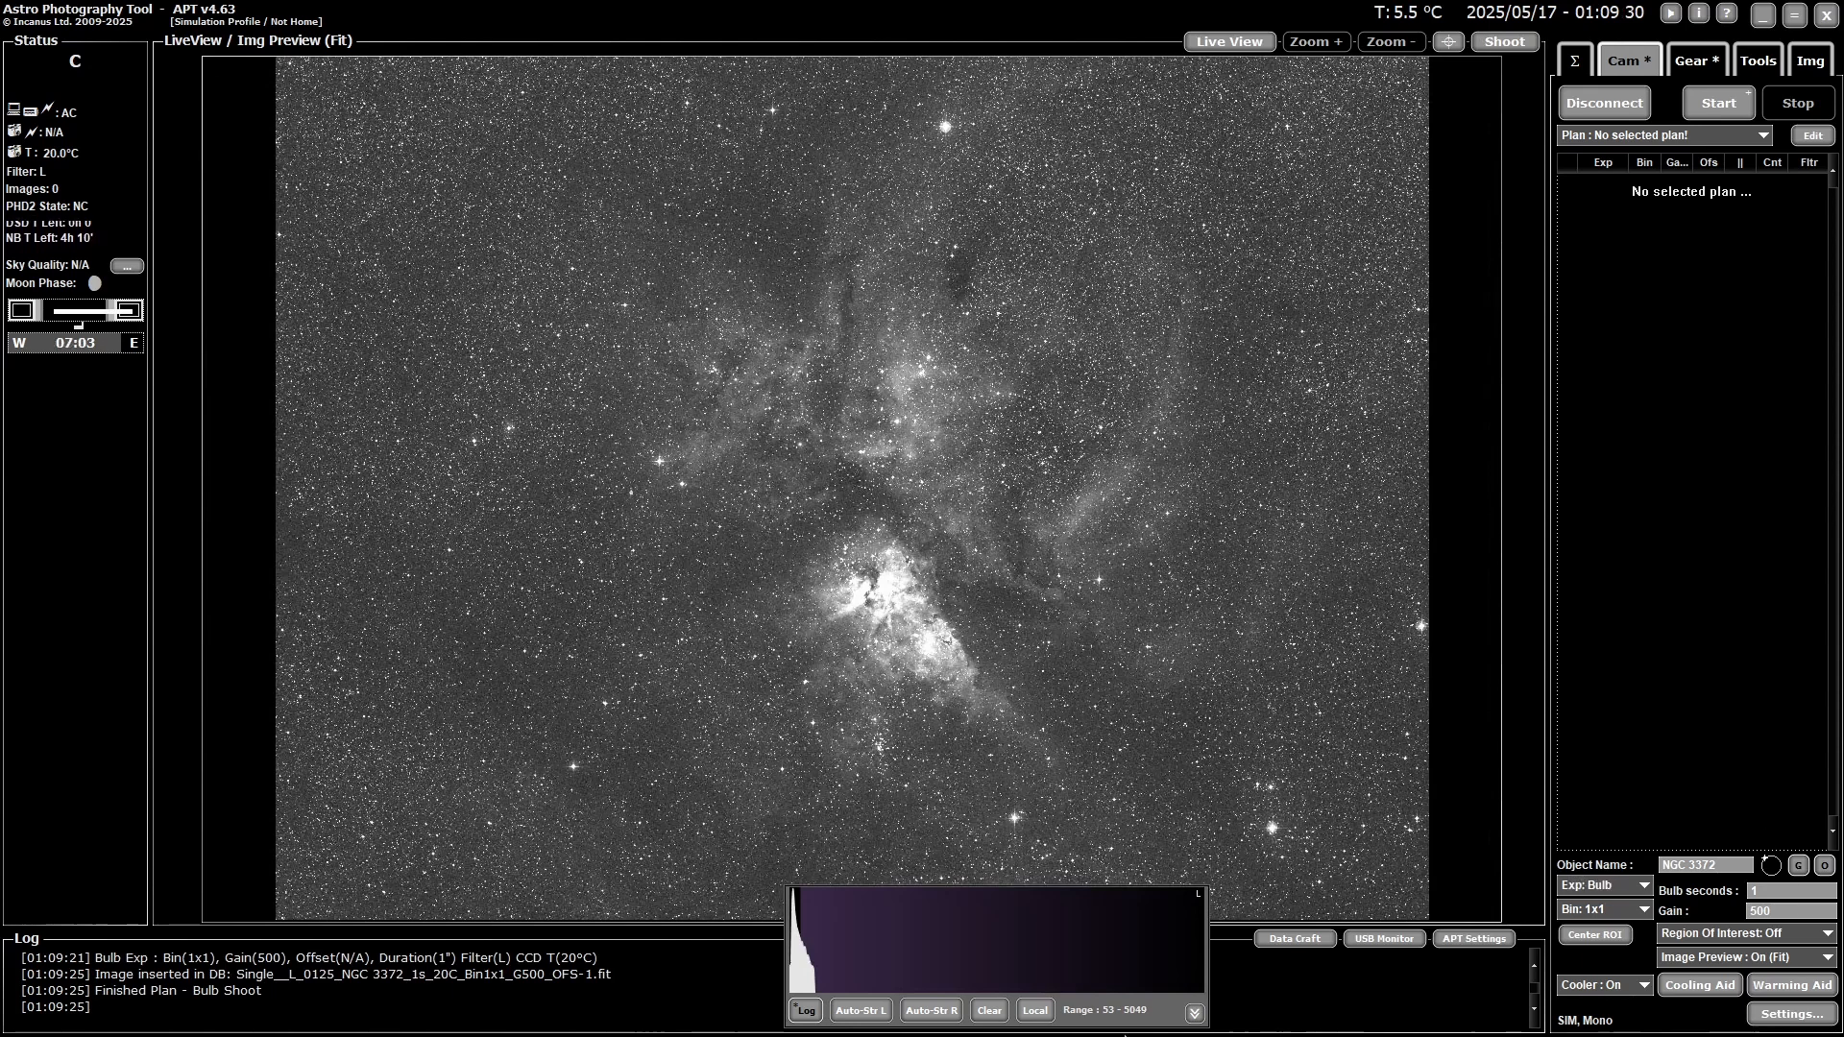
click(816, 944)
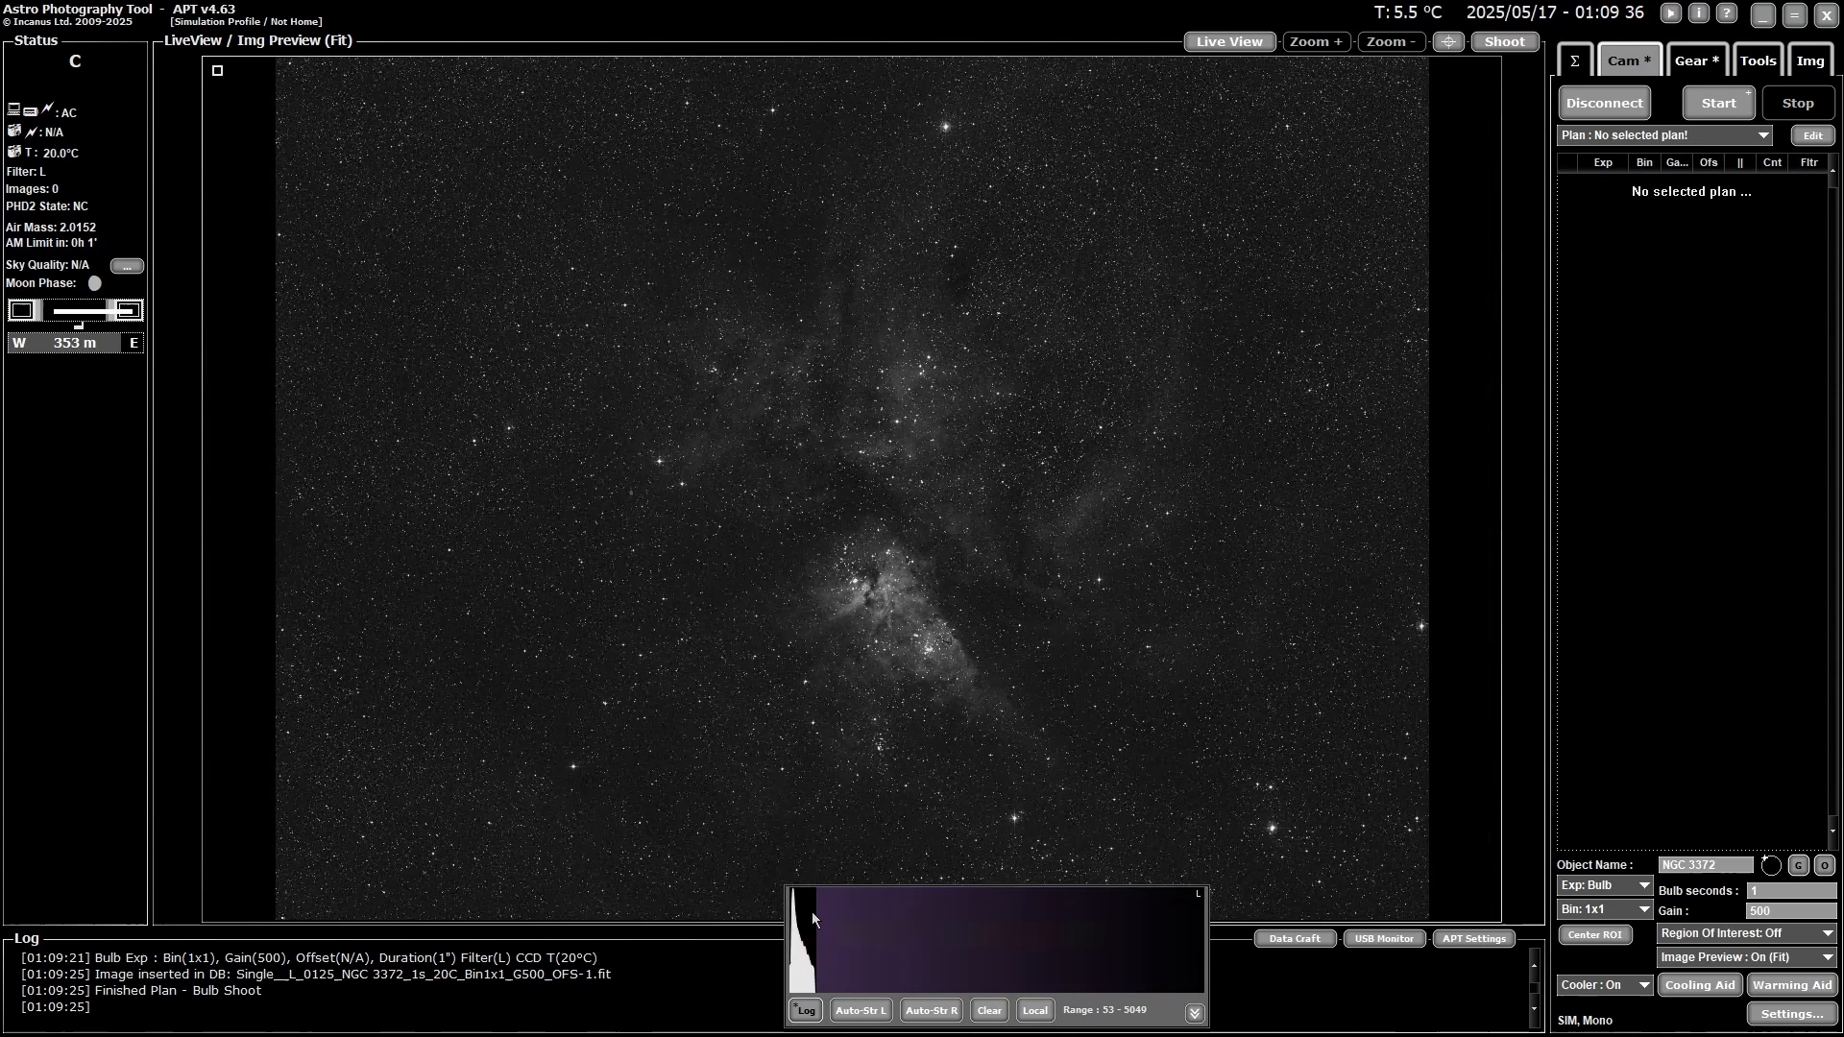
click(813, 919)
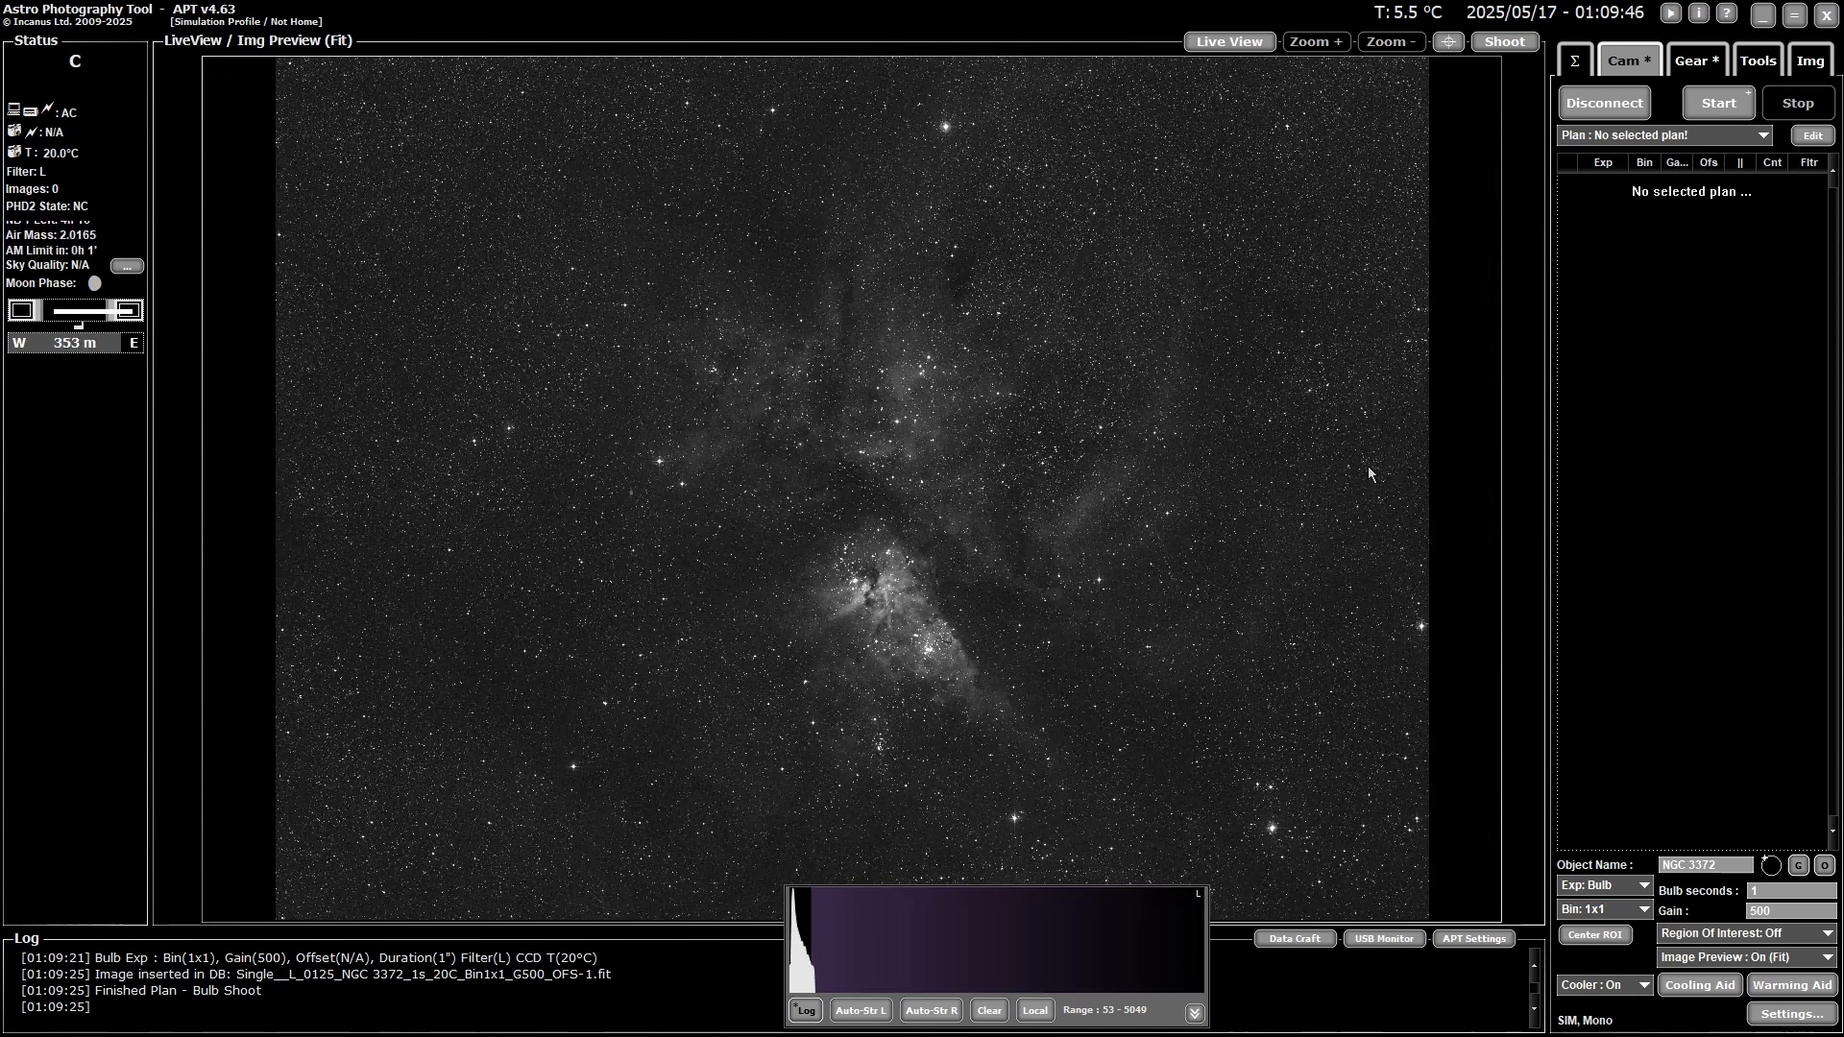
- Plate-solve the NGC 3372 image in Point Craft using the scope position as approximate coordinates
click(1697, 60)
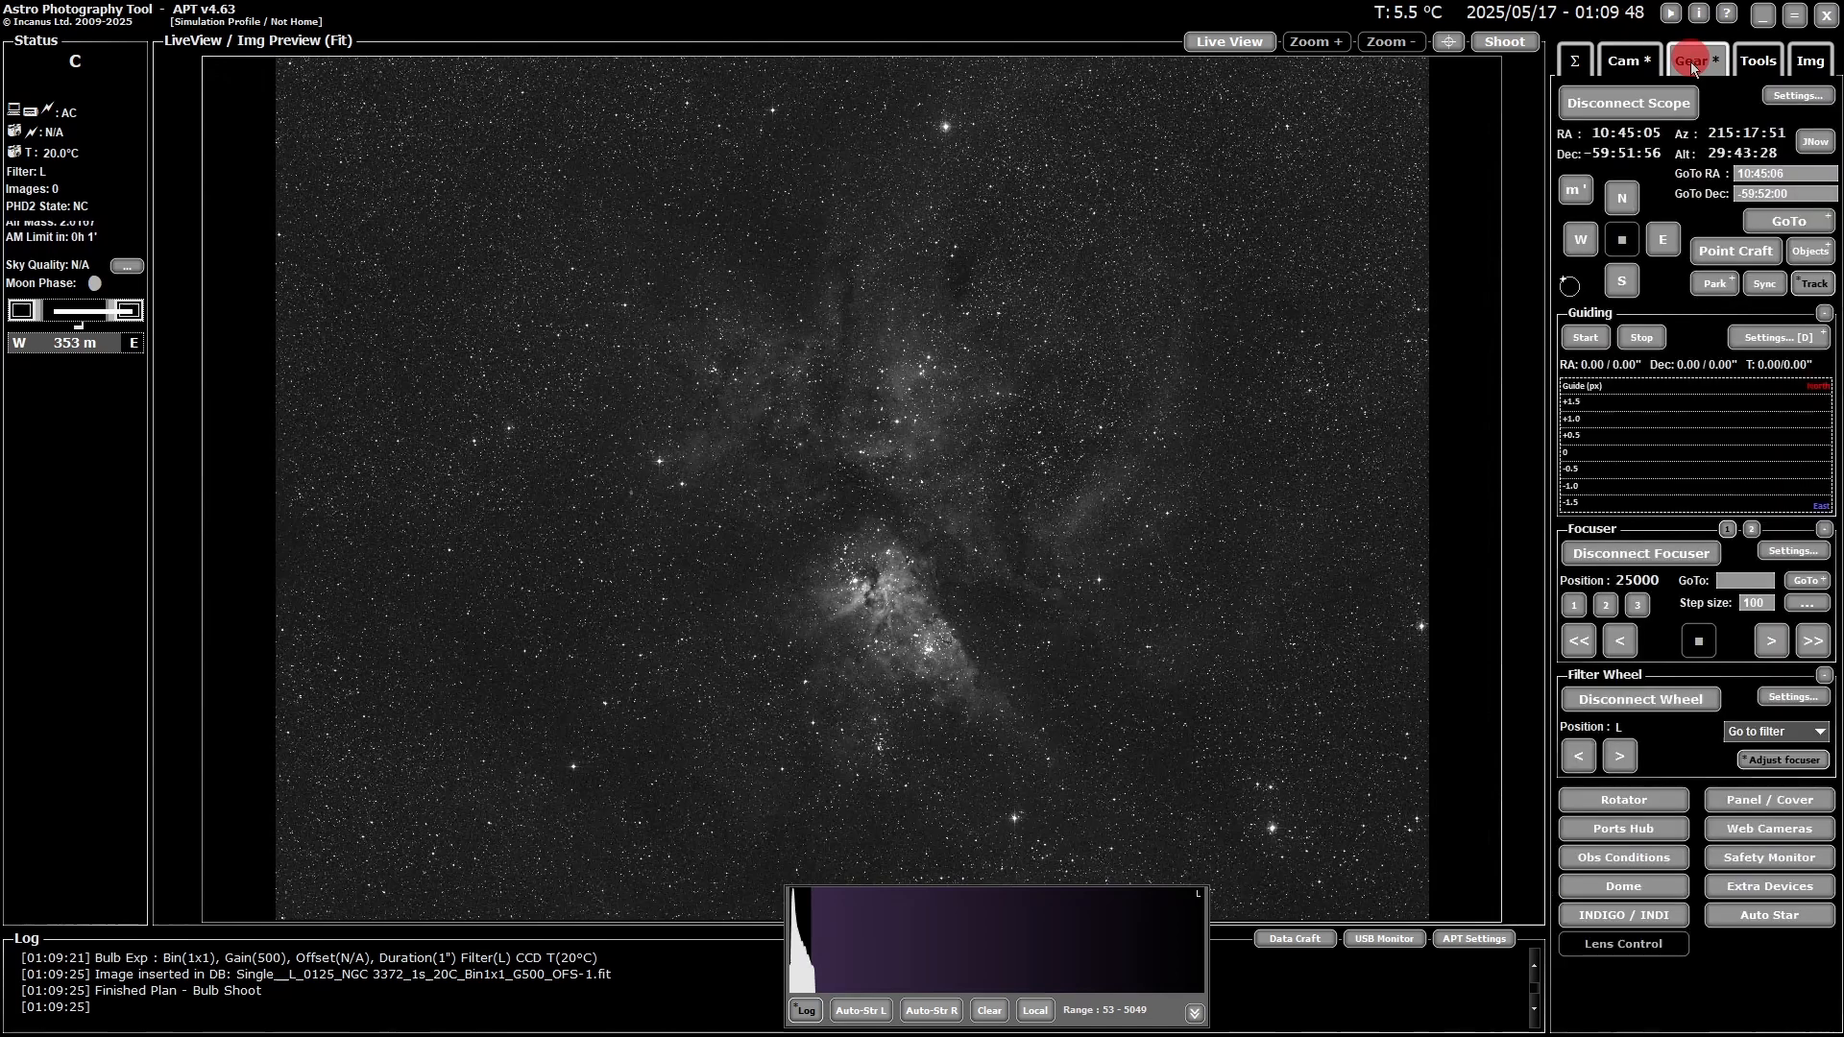
click(1736, 252)
click(1668, 193)
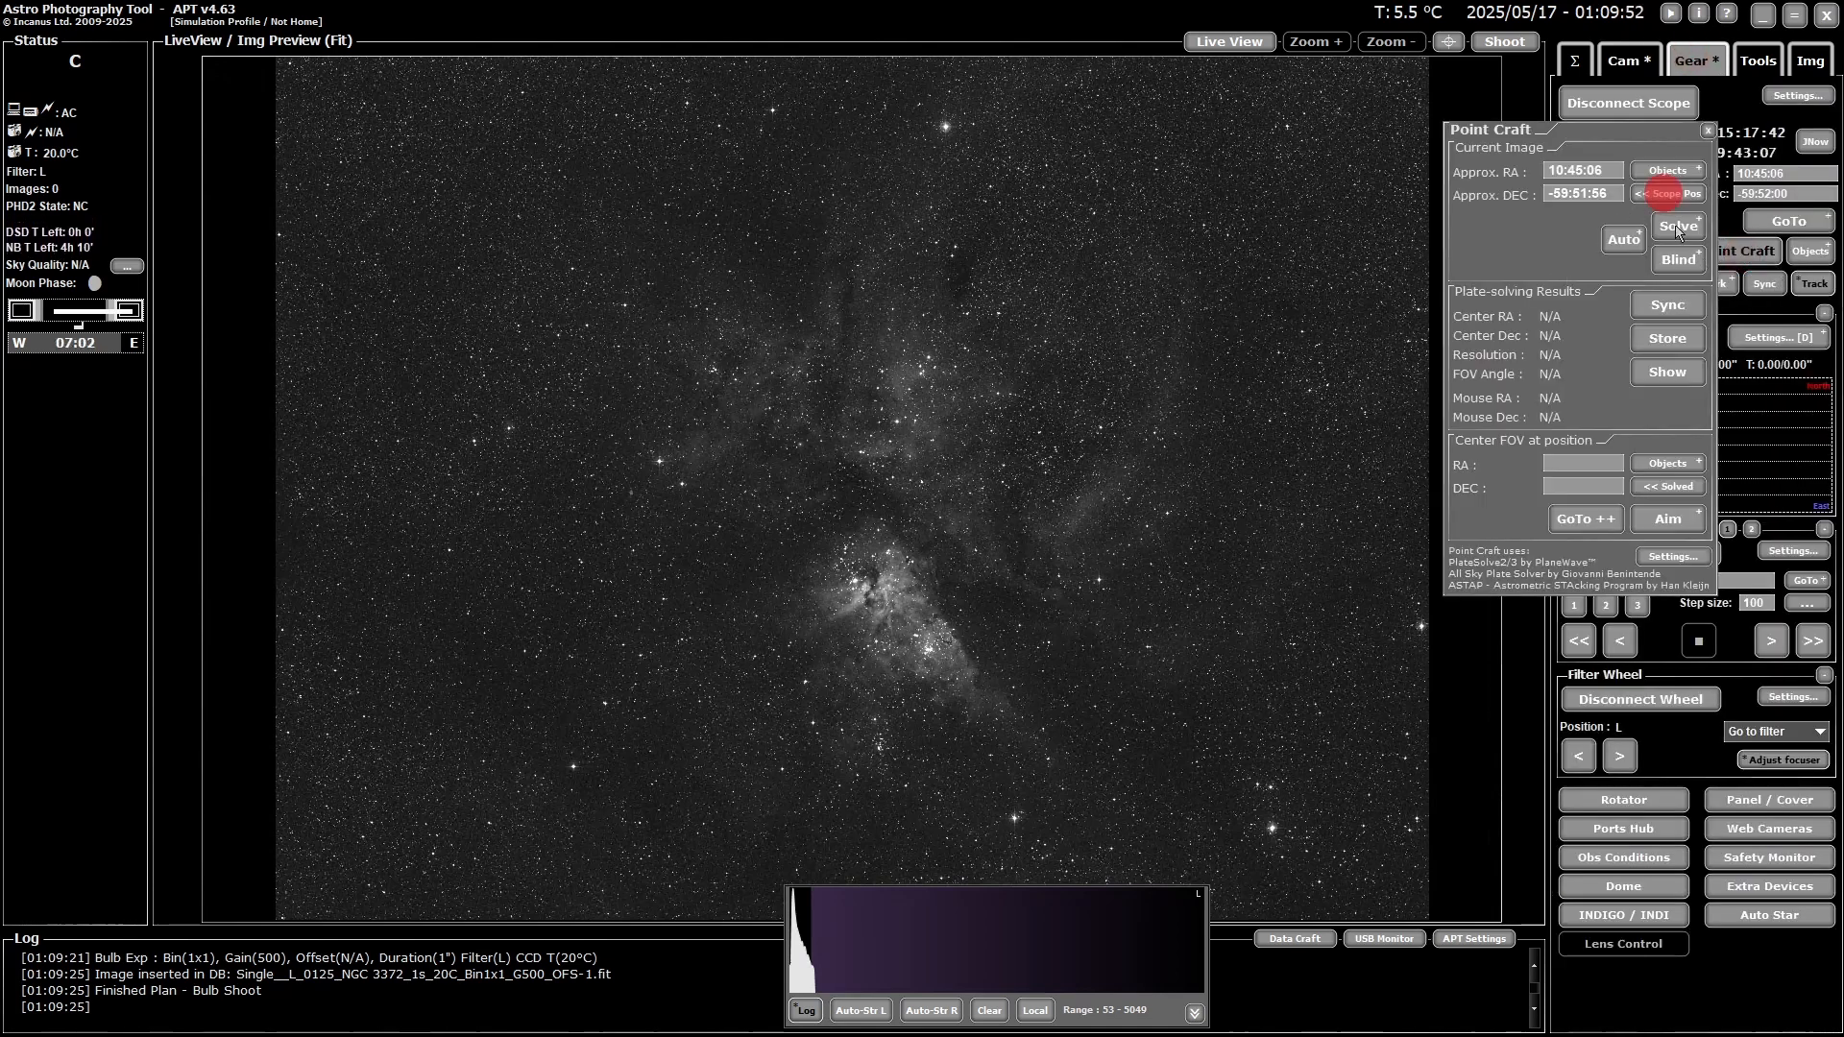
click(1678, 226)
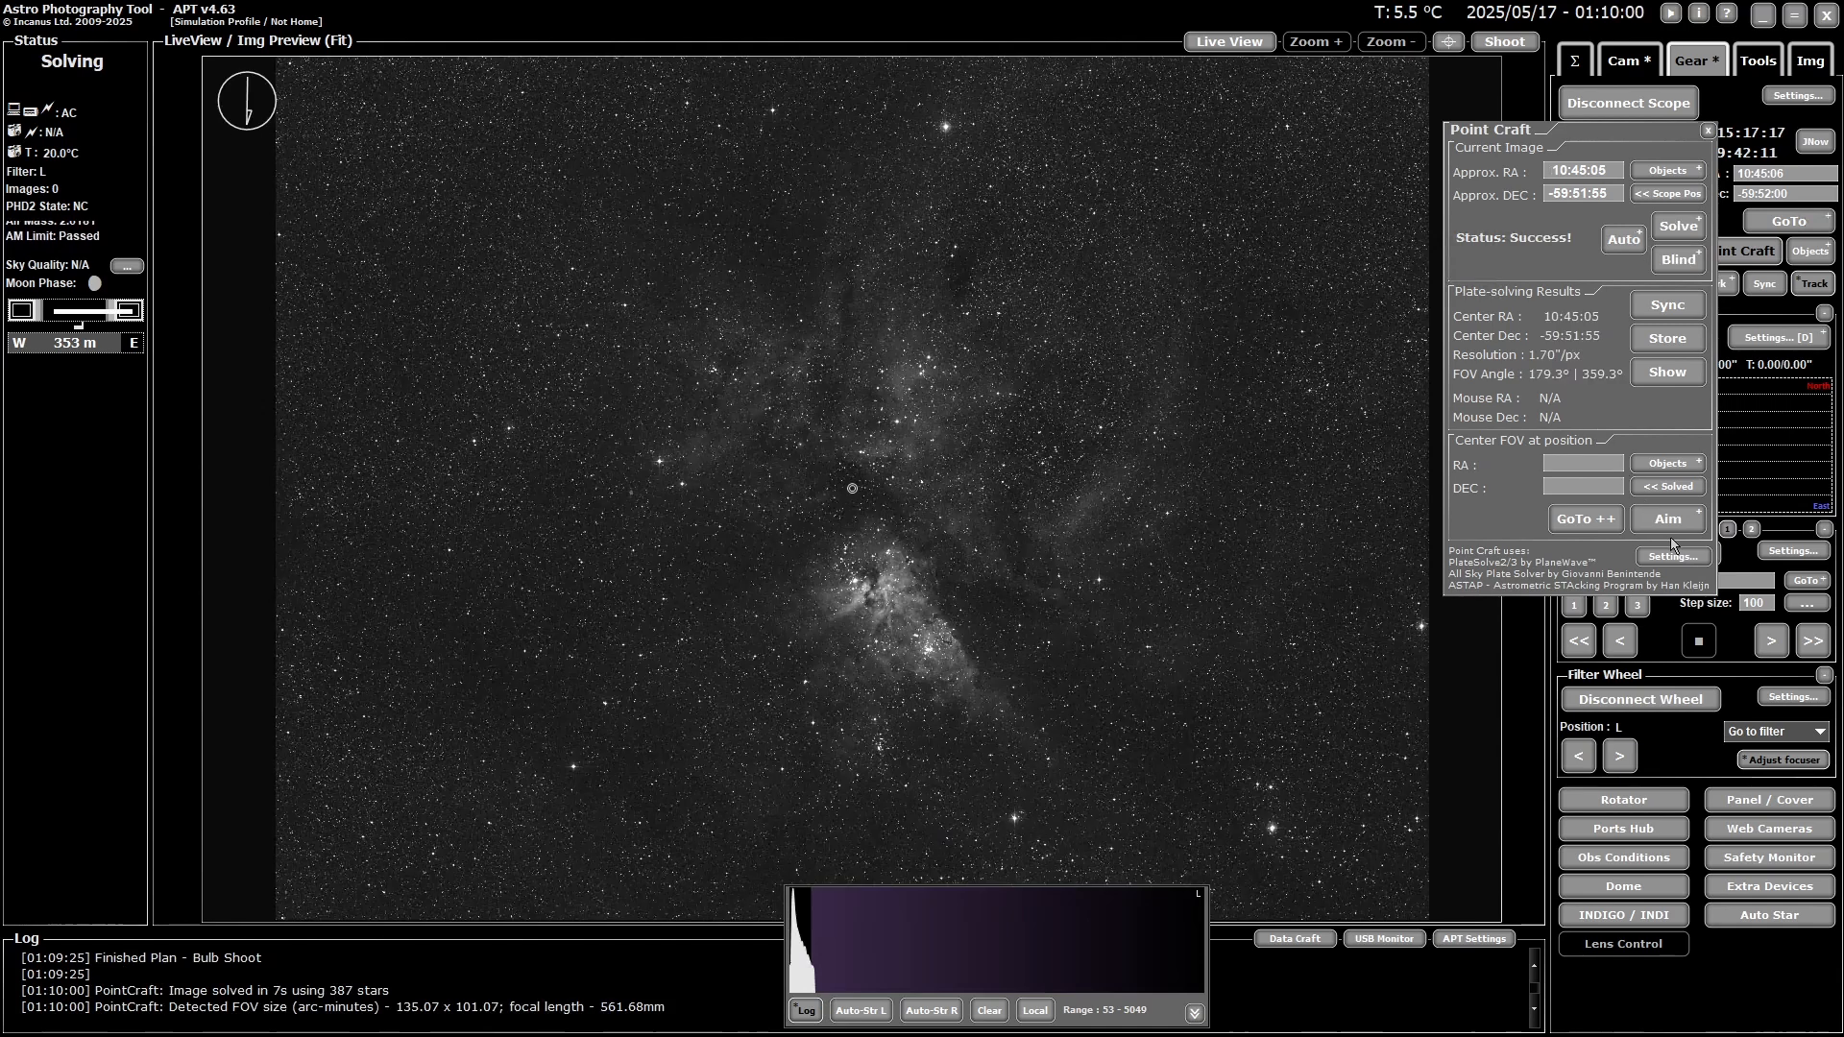
- Review the Point Craft settings and sync the mount to the plate-solved coordinates
click(1672, 556)
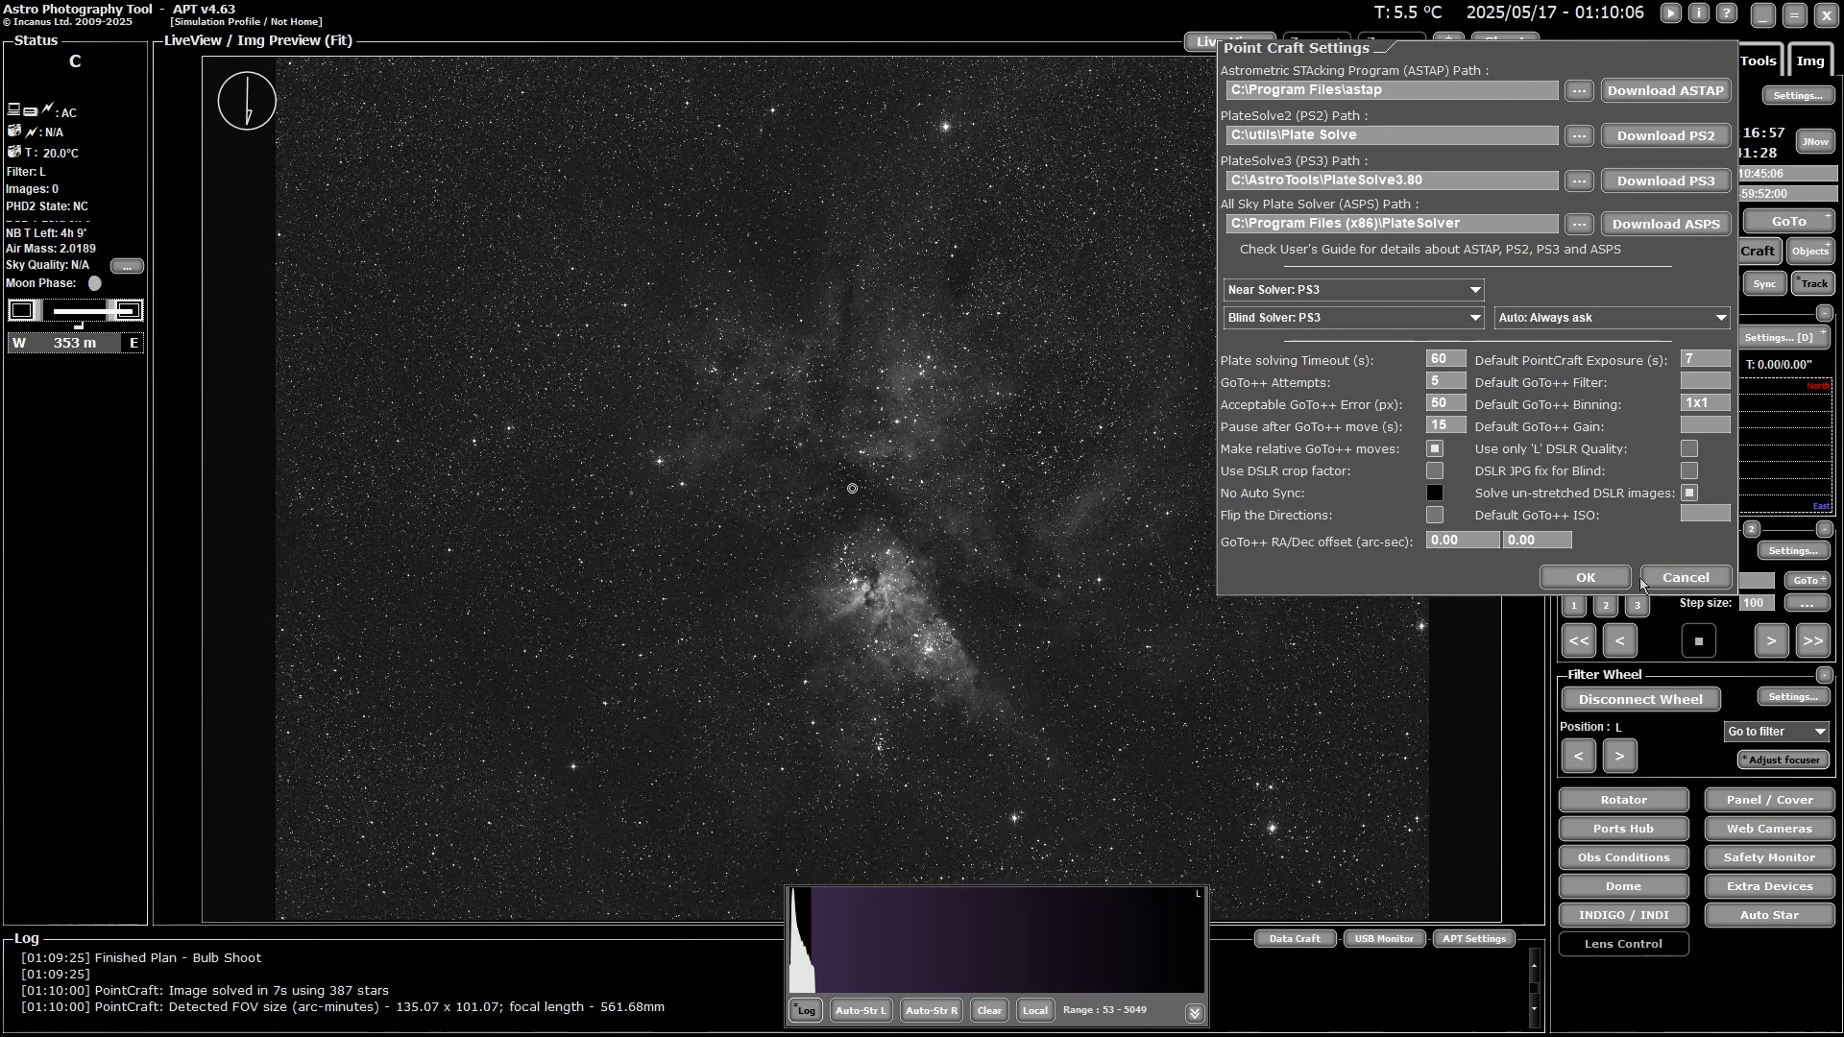
click(1585, 578)
click(1666, 304)
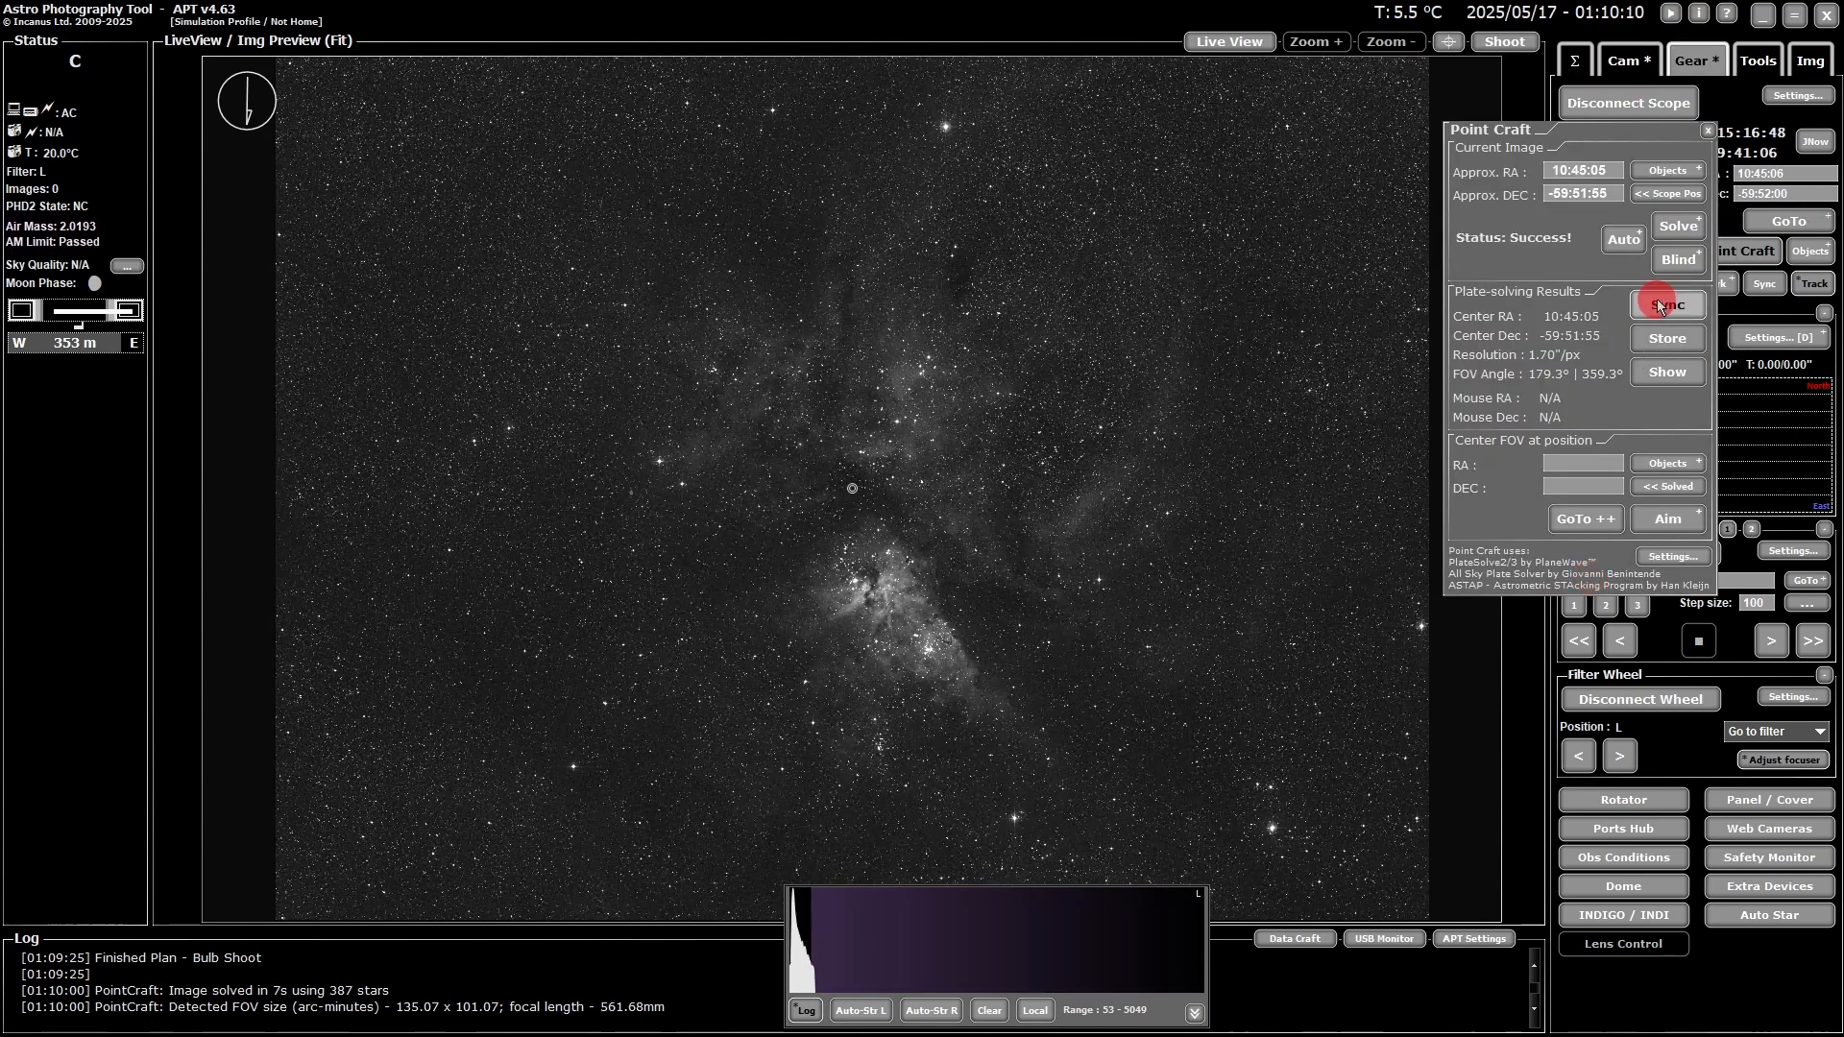
- Load NGC 3372 as the Point Craft centring target, centre the mount on it with GoTo++ and close Point Craft
click(1666, 465)
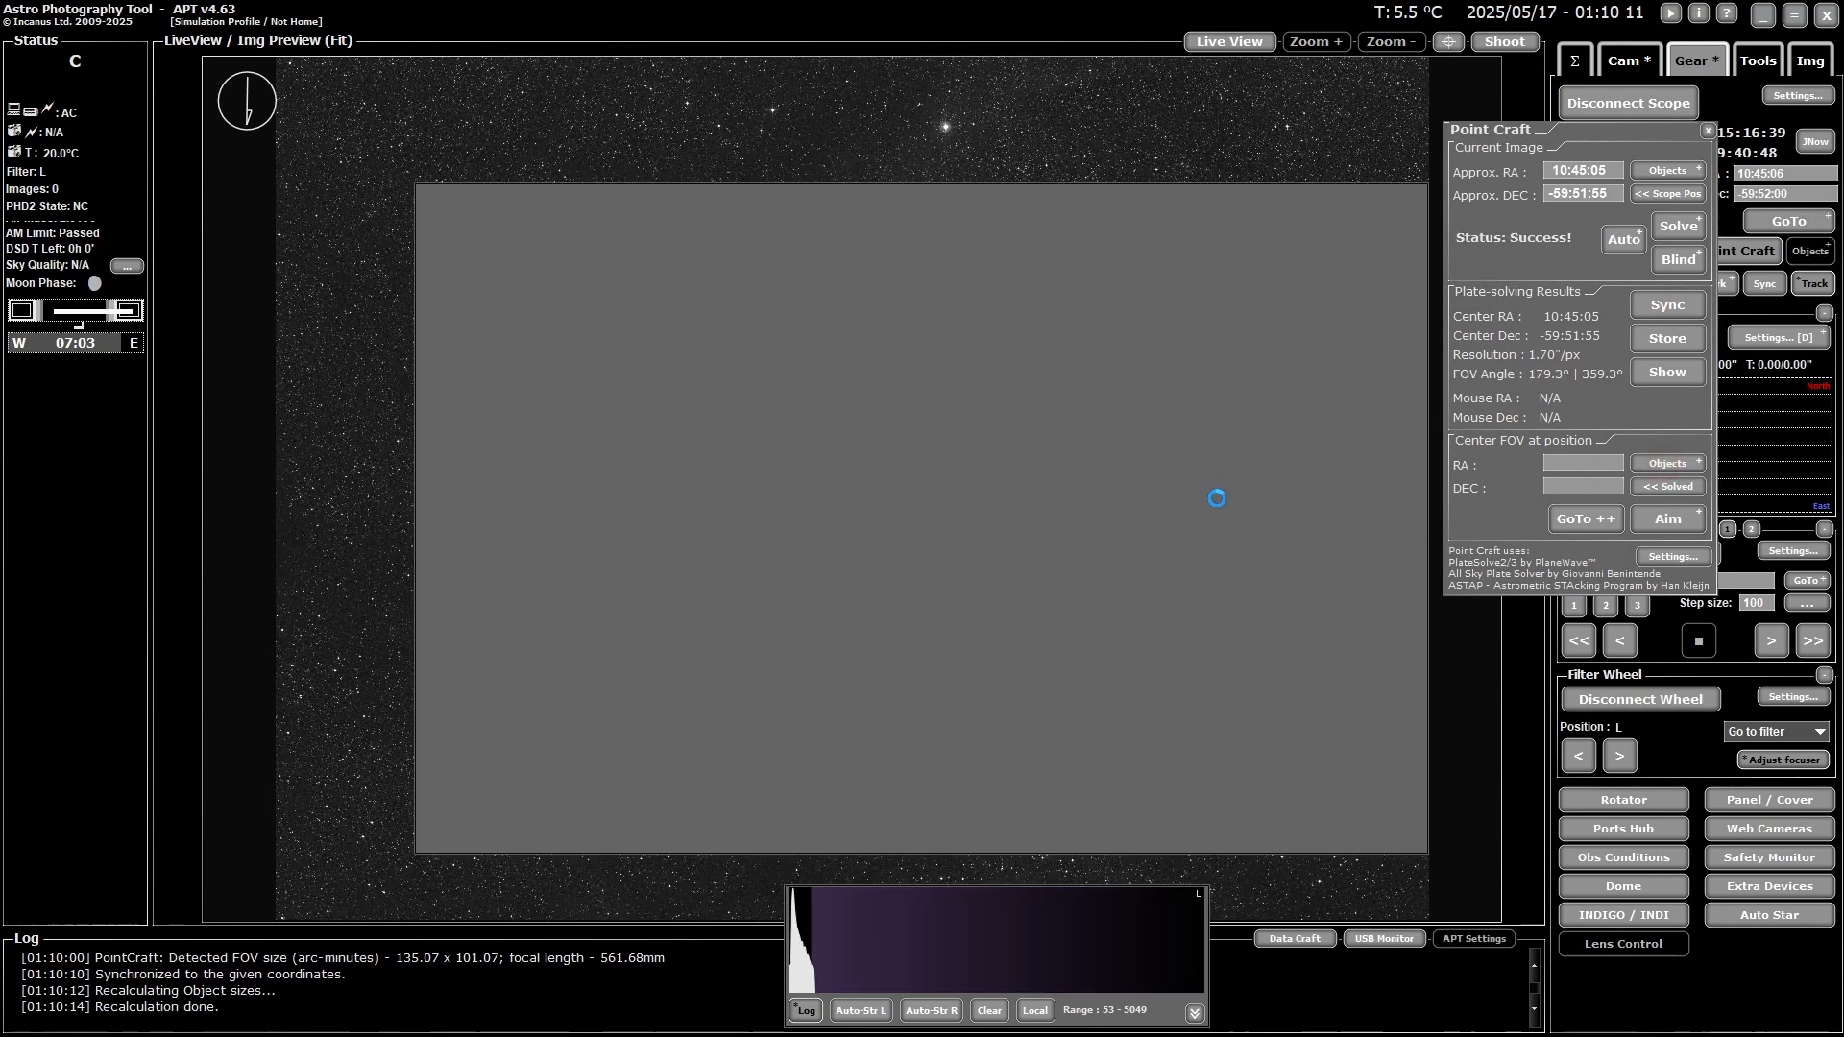
click(1269, 818)
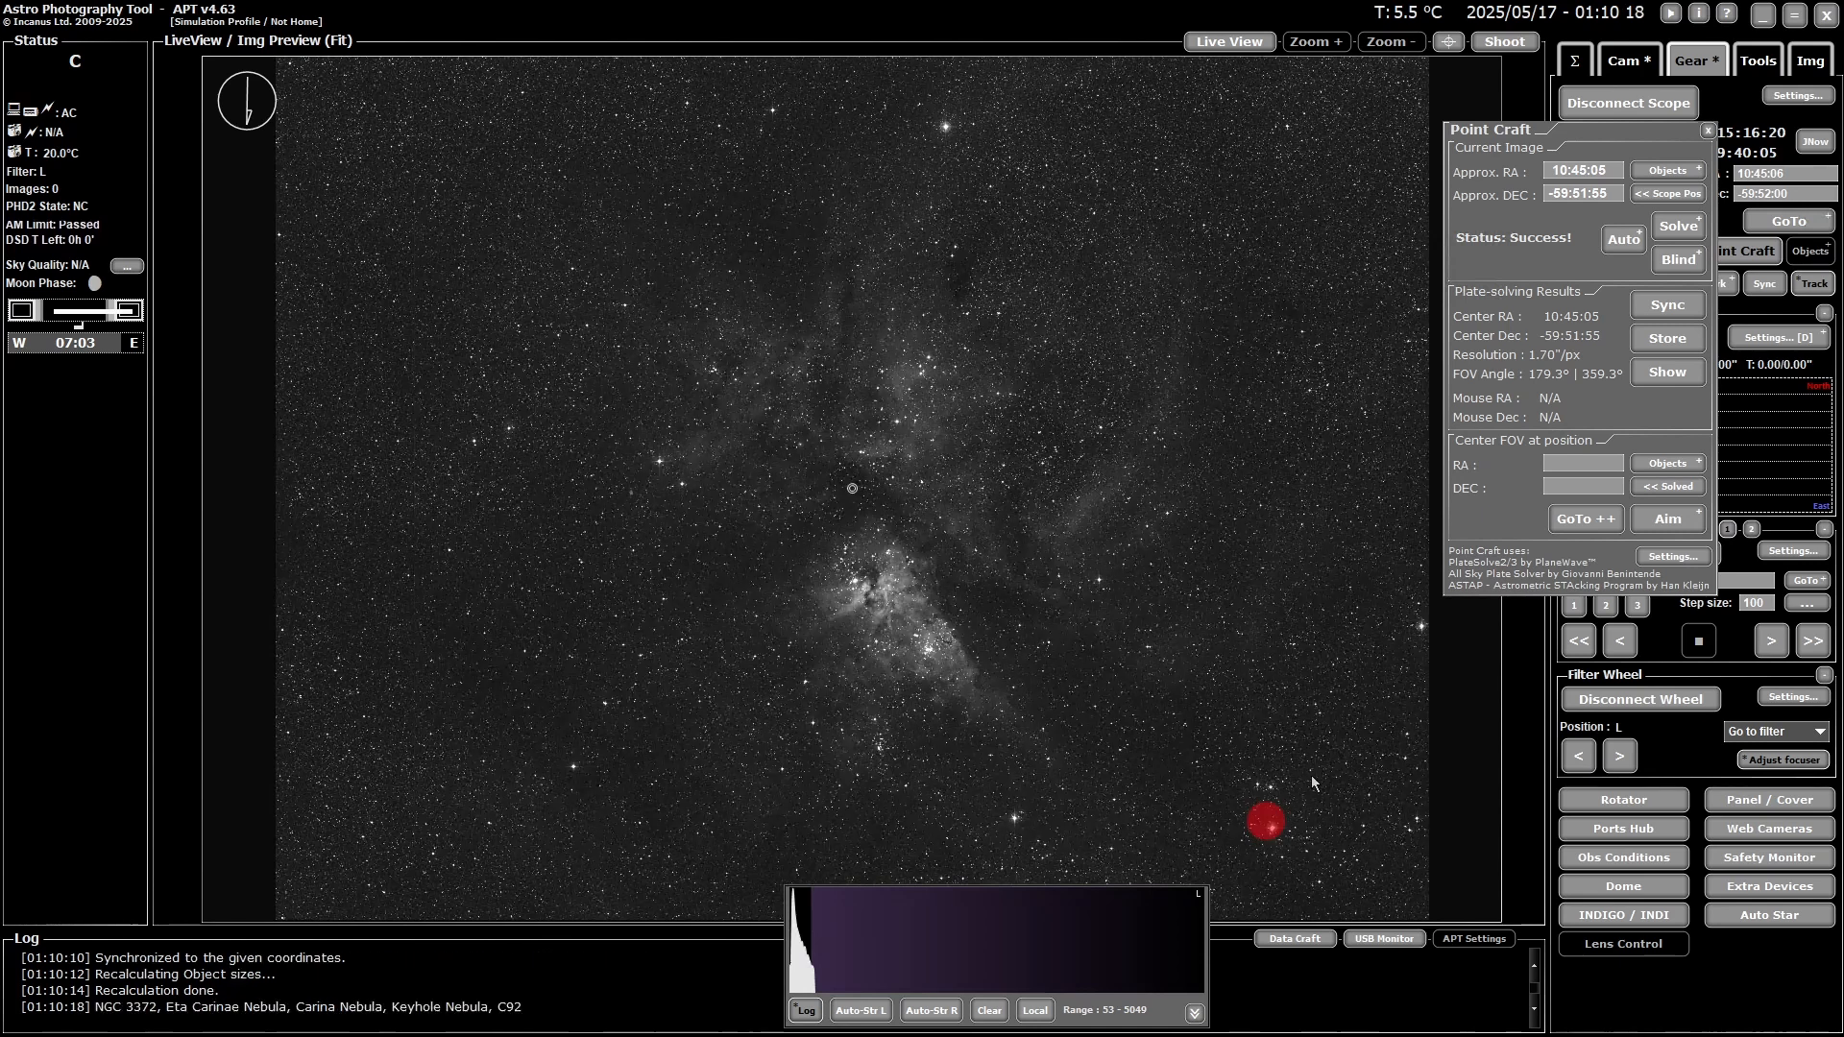
click(1572, 522)
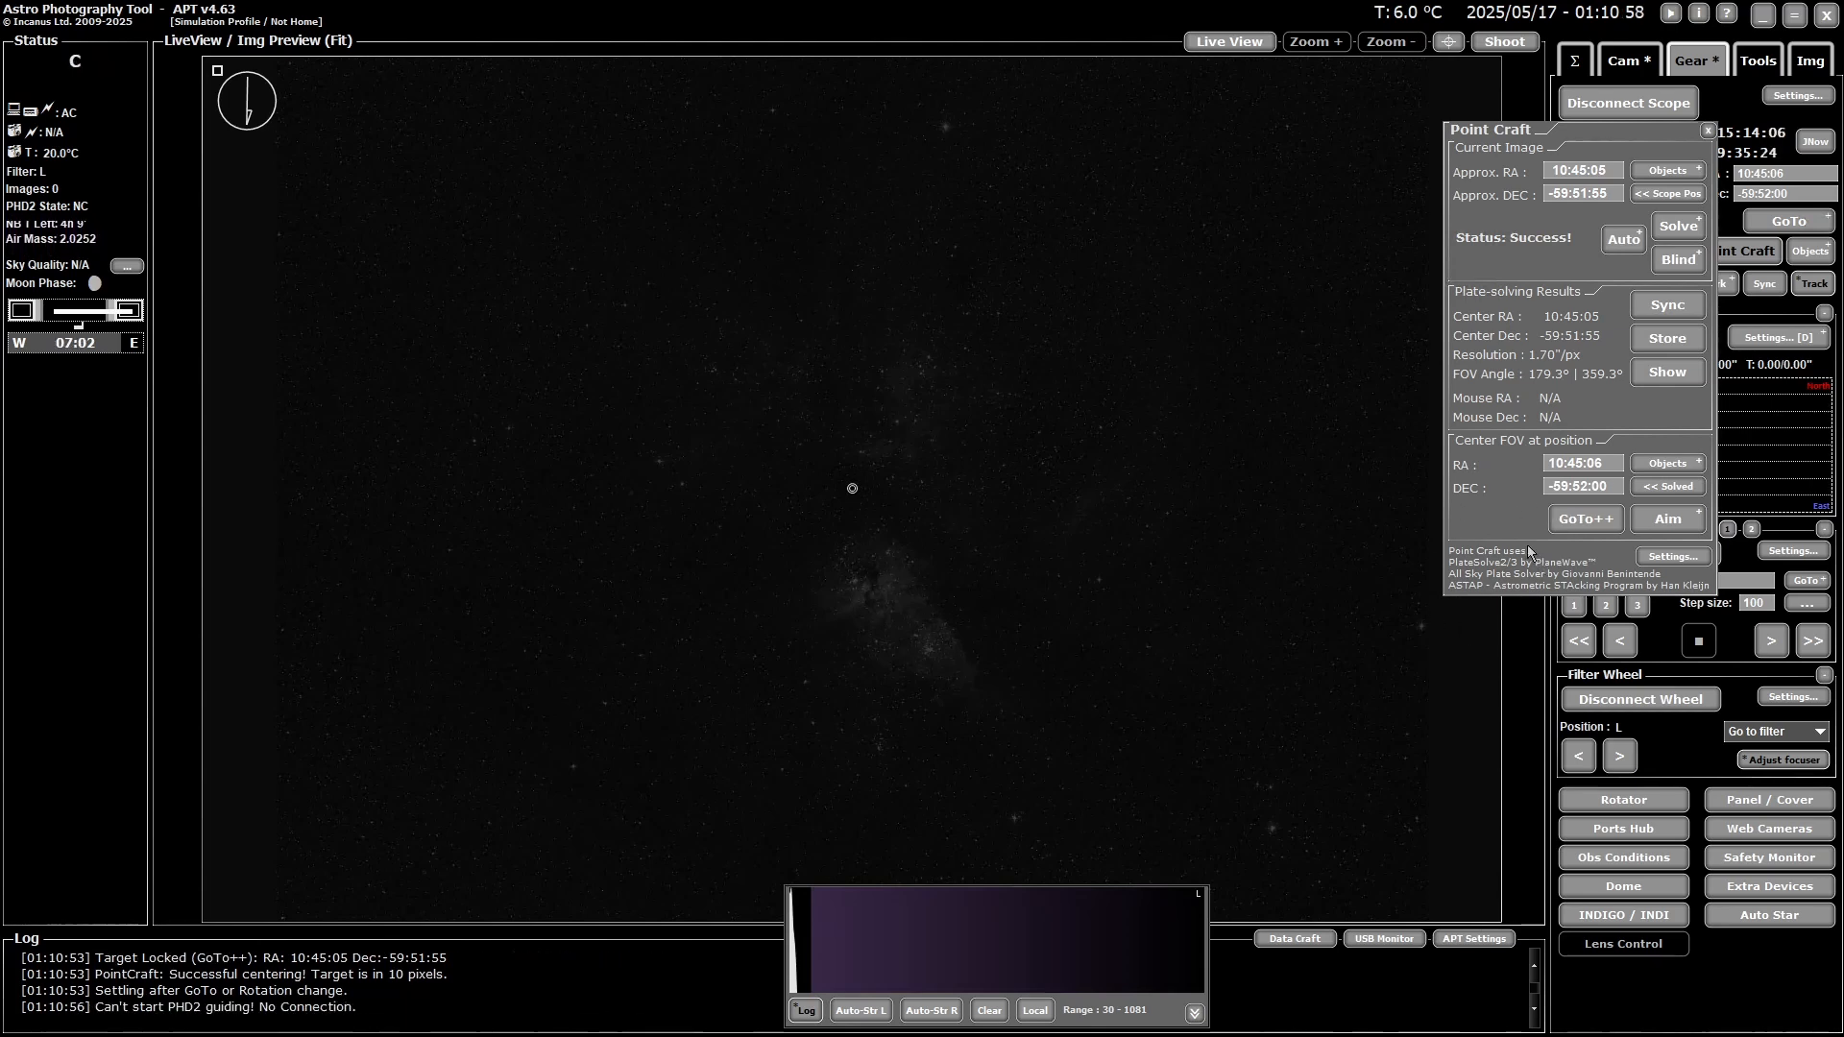
click(1707, 132)
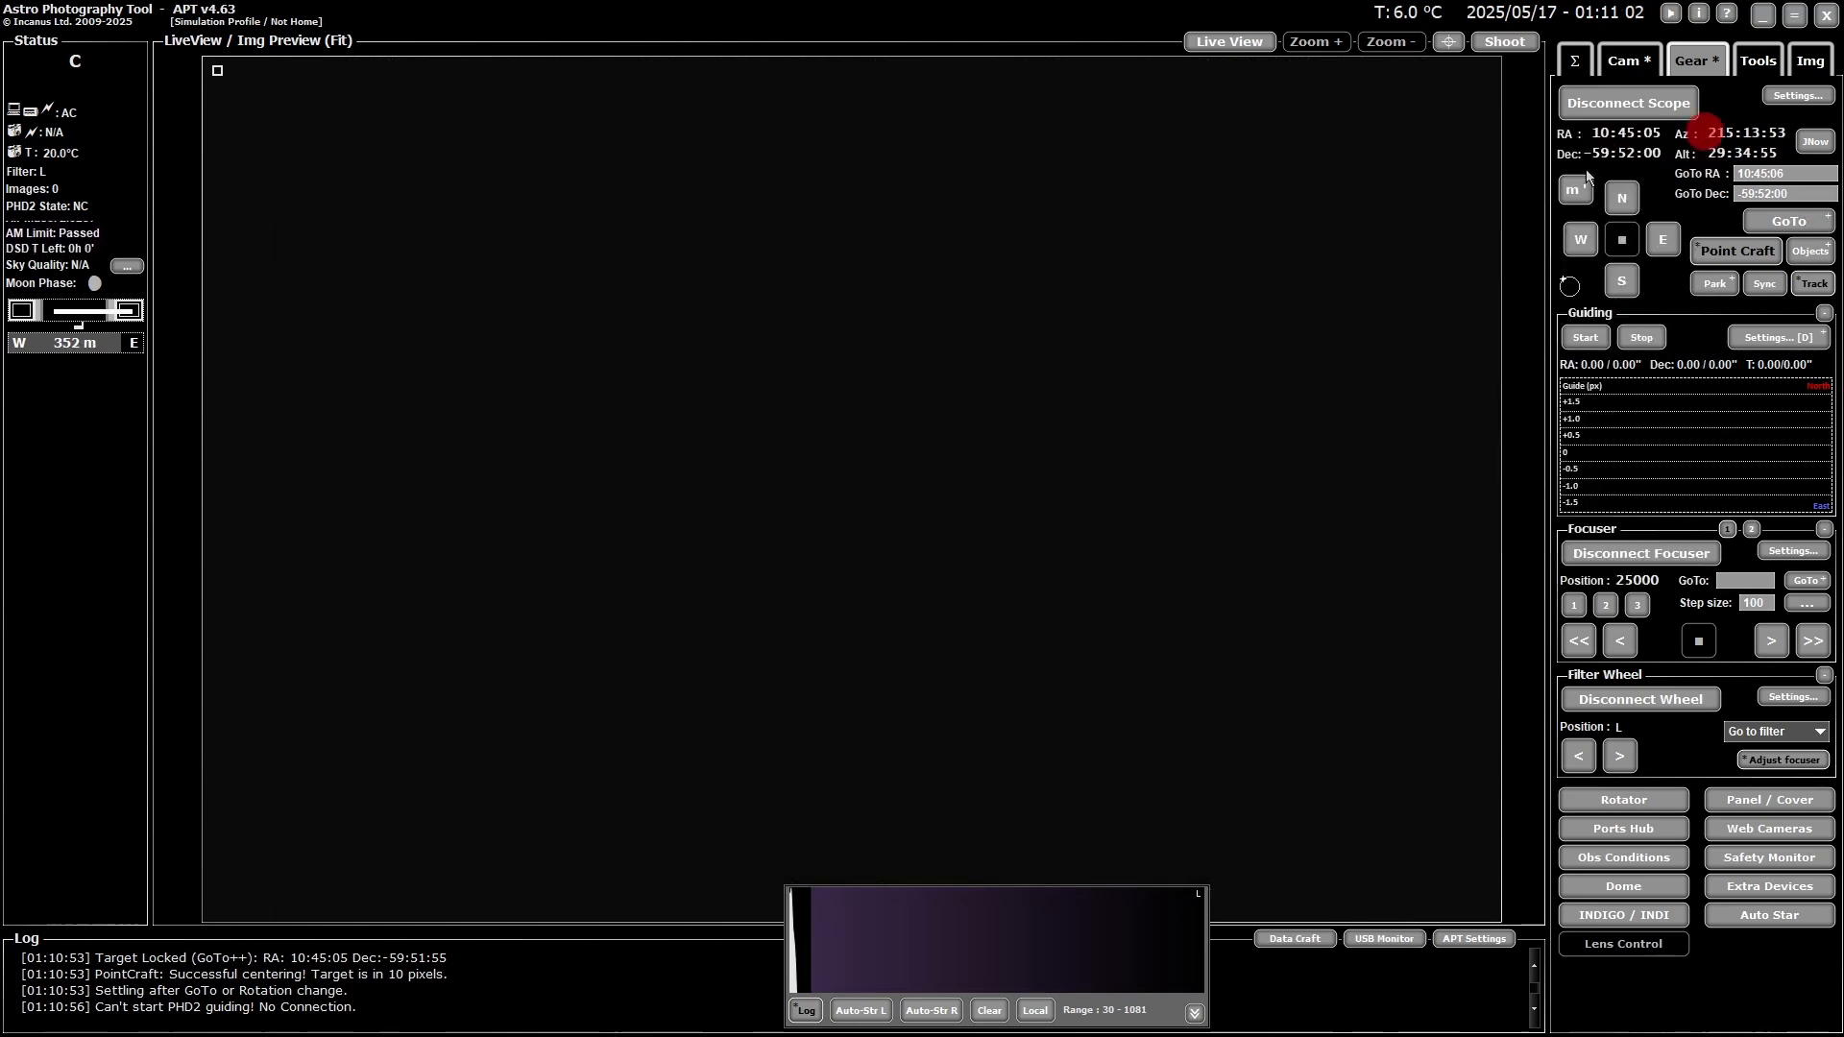
- Turn on the left auto-stretch for the centred image and look at the rotator controls
click(861, 1009)
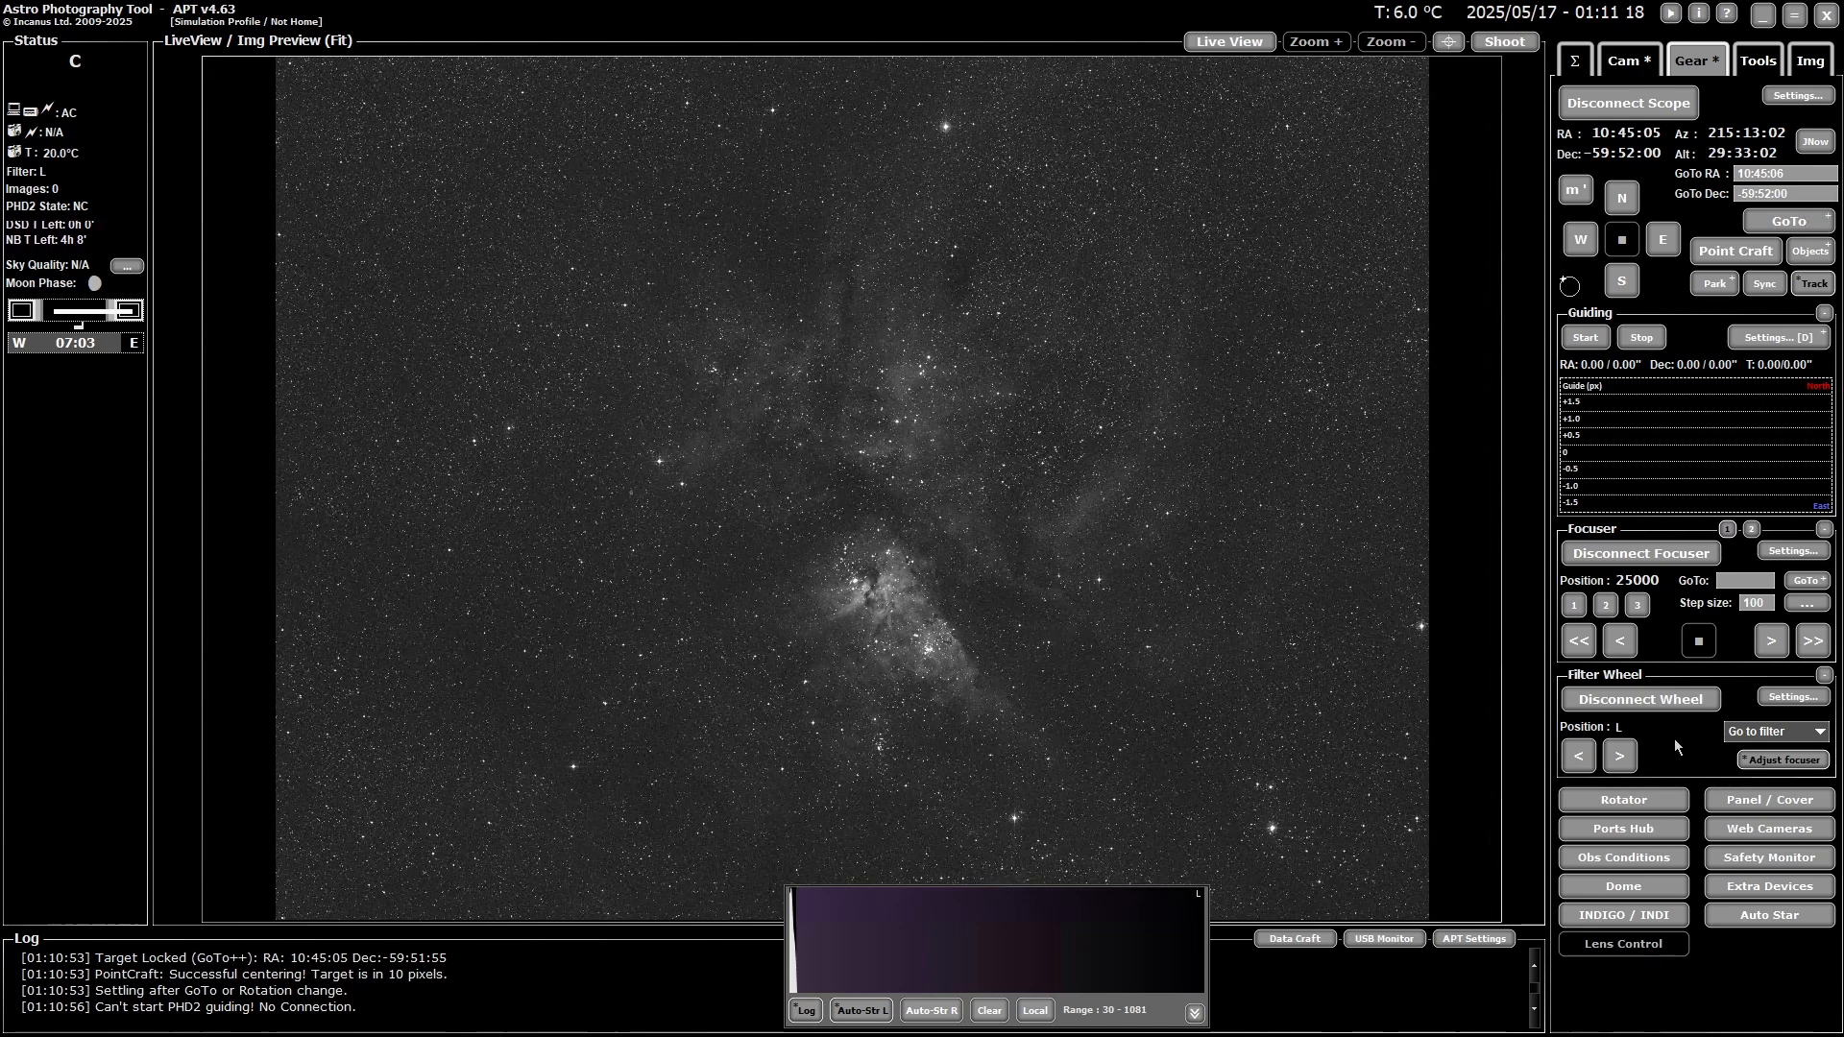
click(1644, 798)
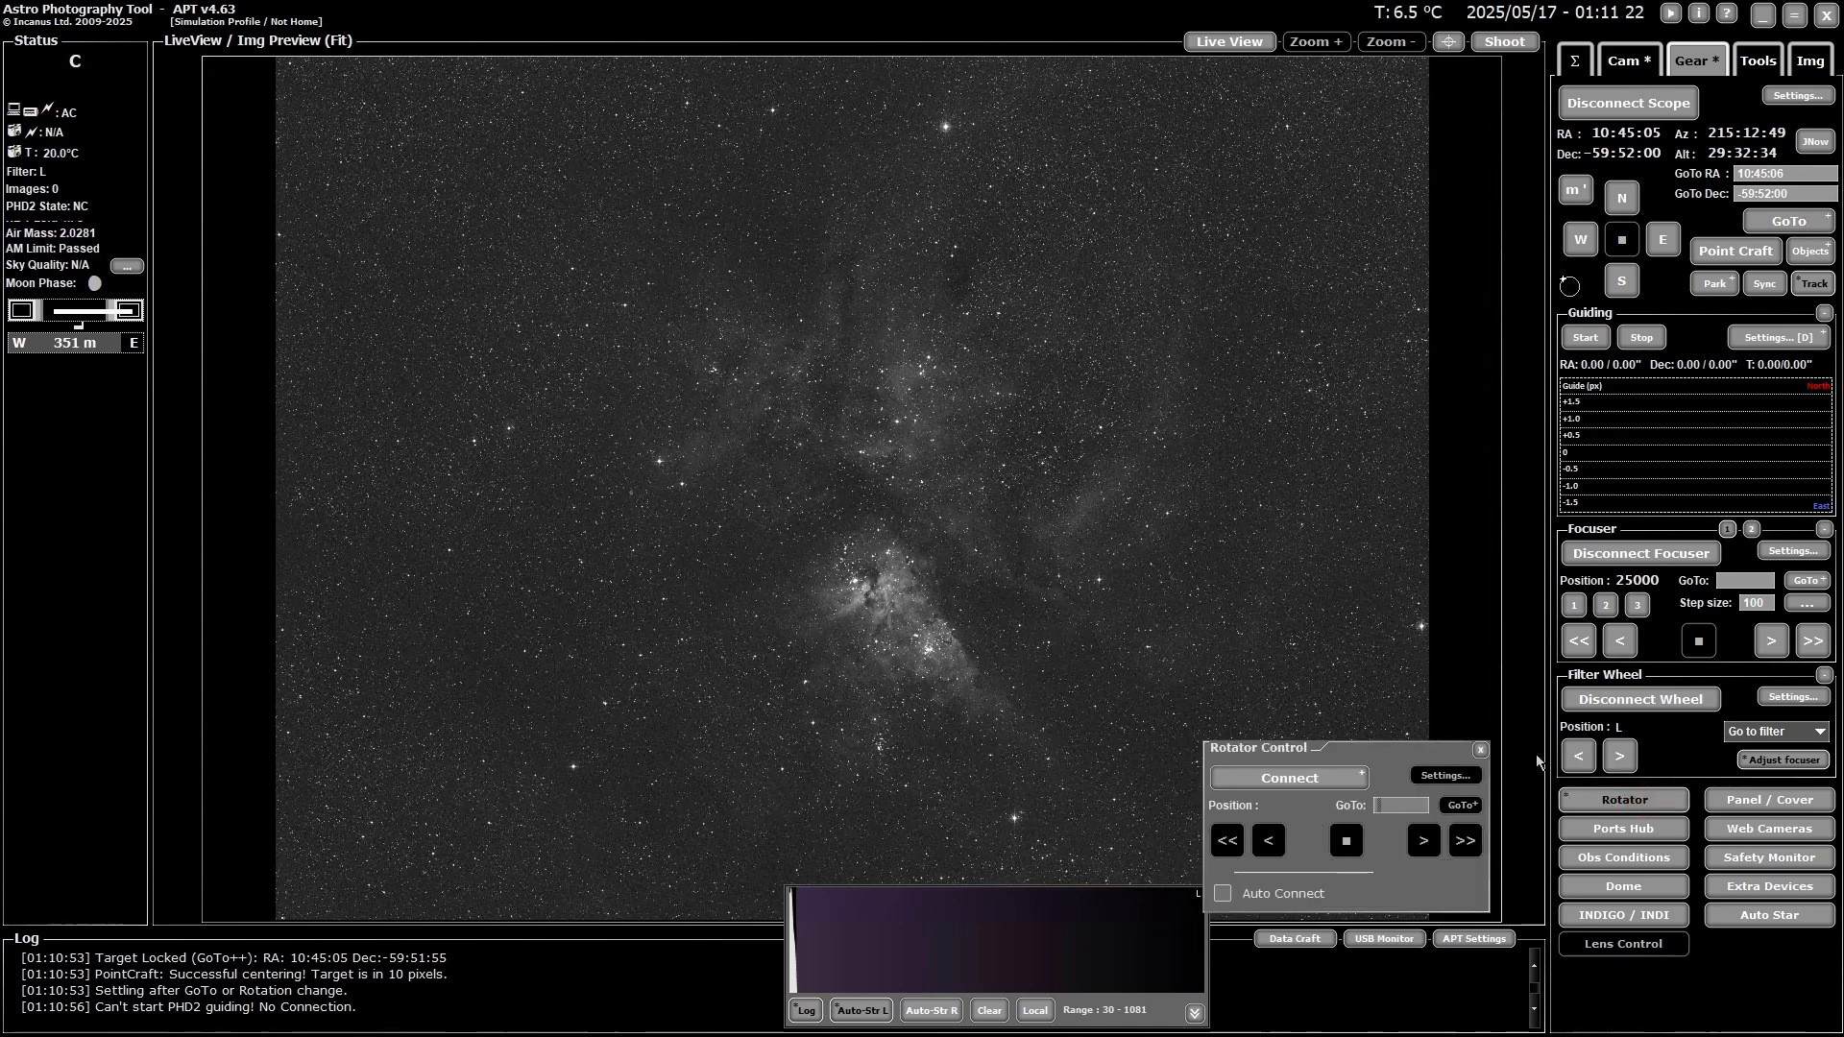
click(1479, 749)
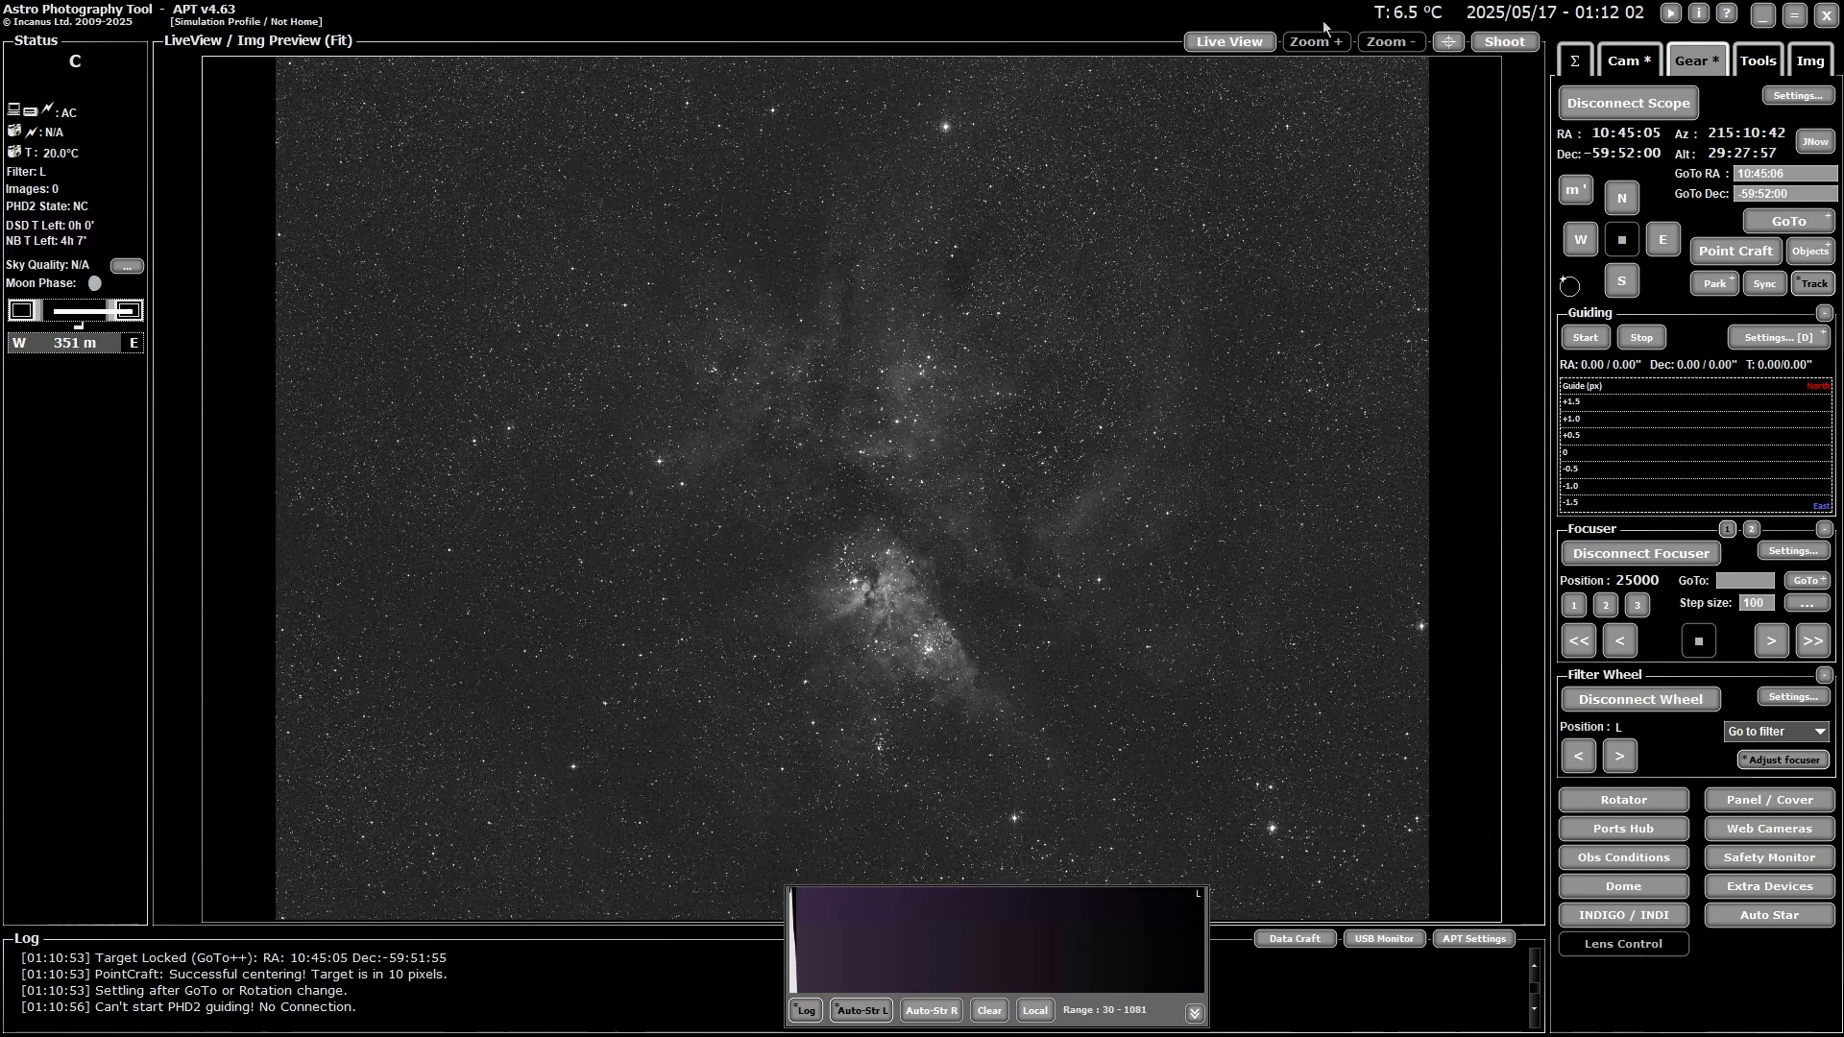
- Switch to Sky Simulator and set its image source to the artificial sky
click(1764, 17)
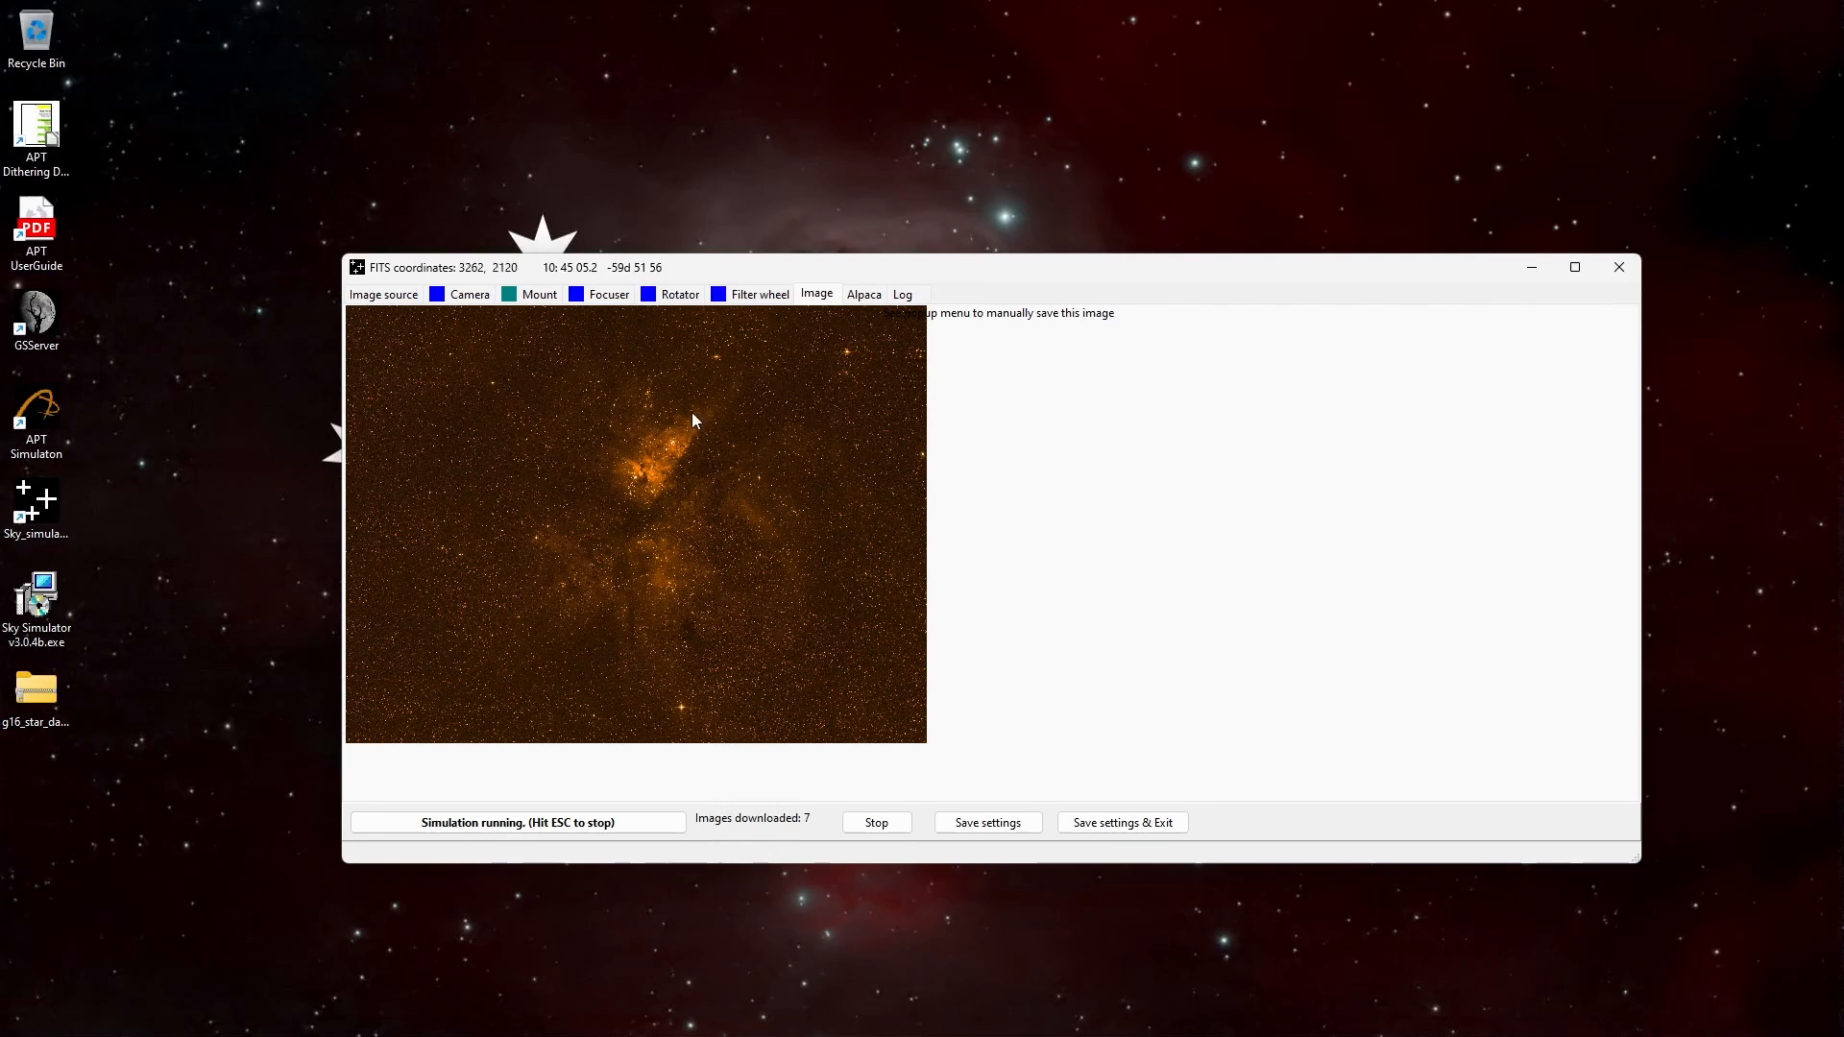
click(392, 296)
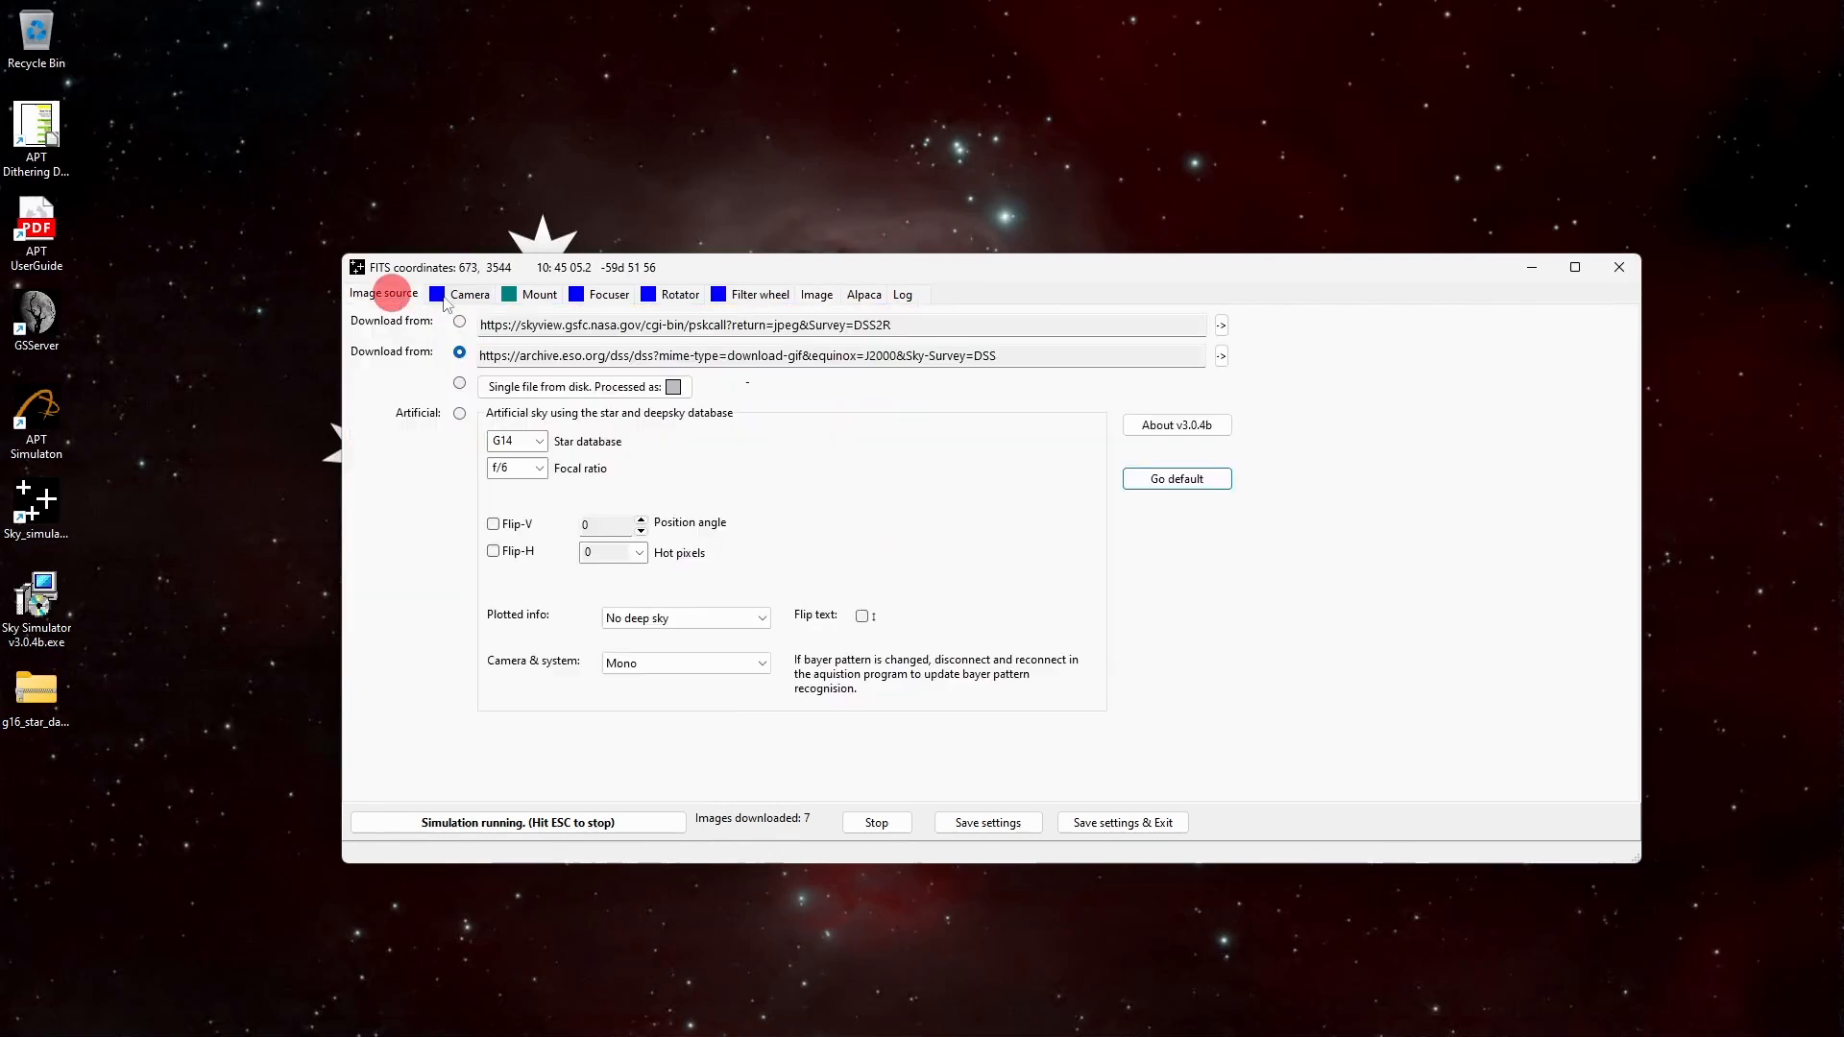
click(459, 413)
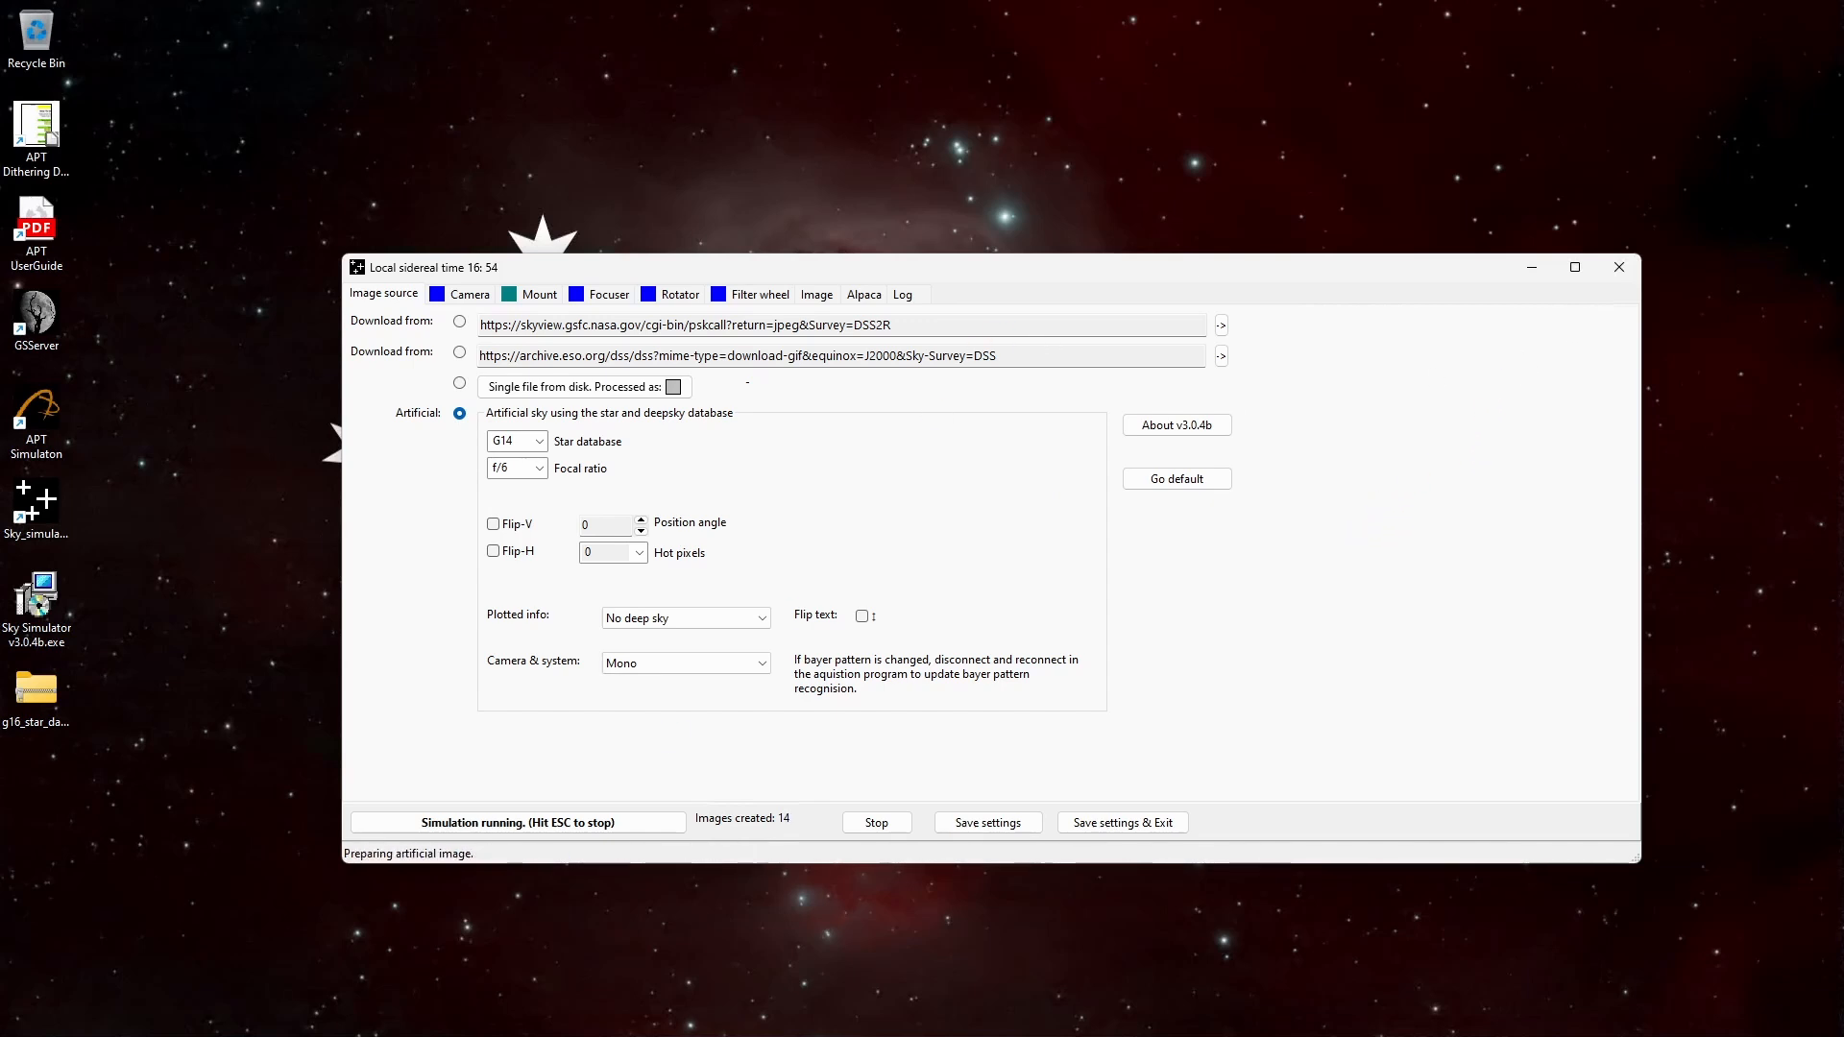
- Switch back to Astro Photography Tool and park the telescope
mouse_move(370, 1028)
click(495, 1024)
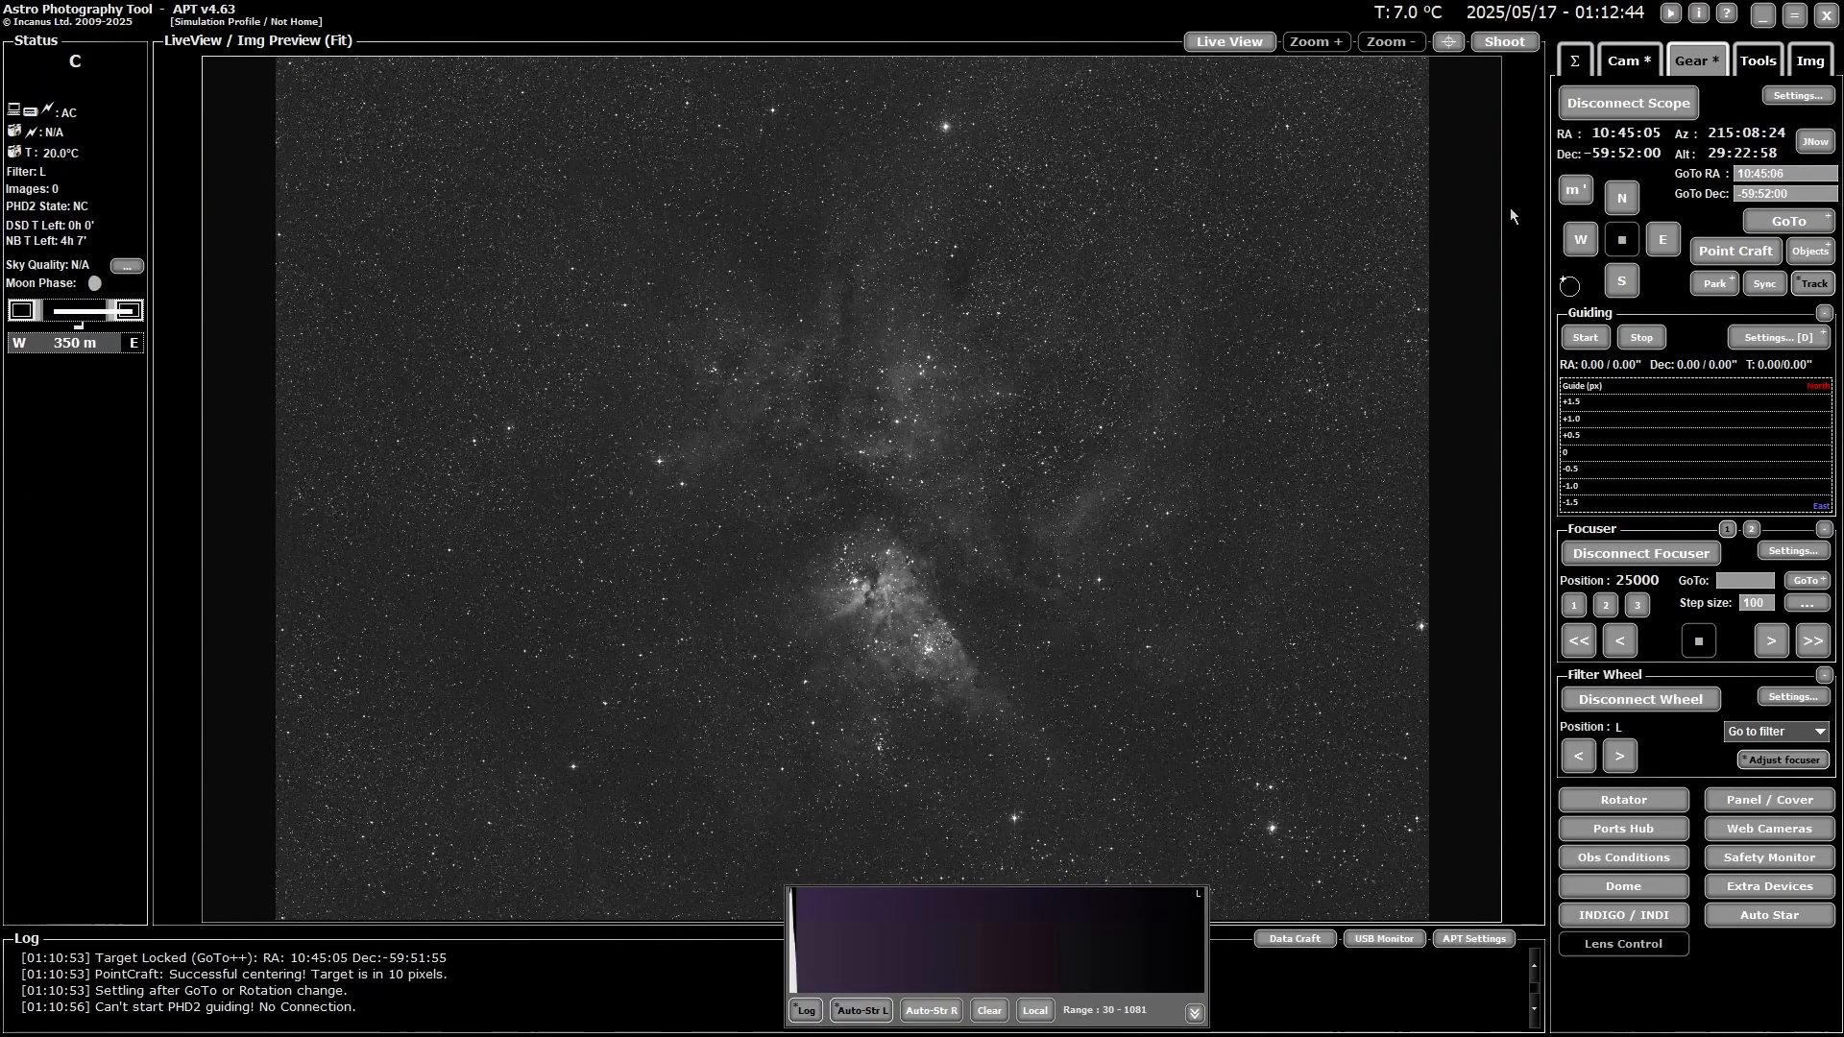
click(1718, 286)
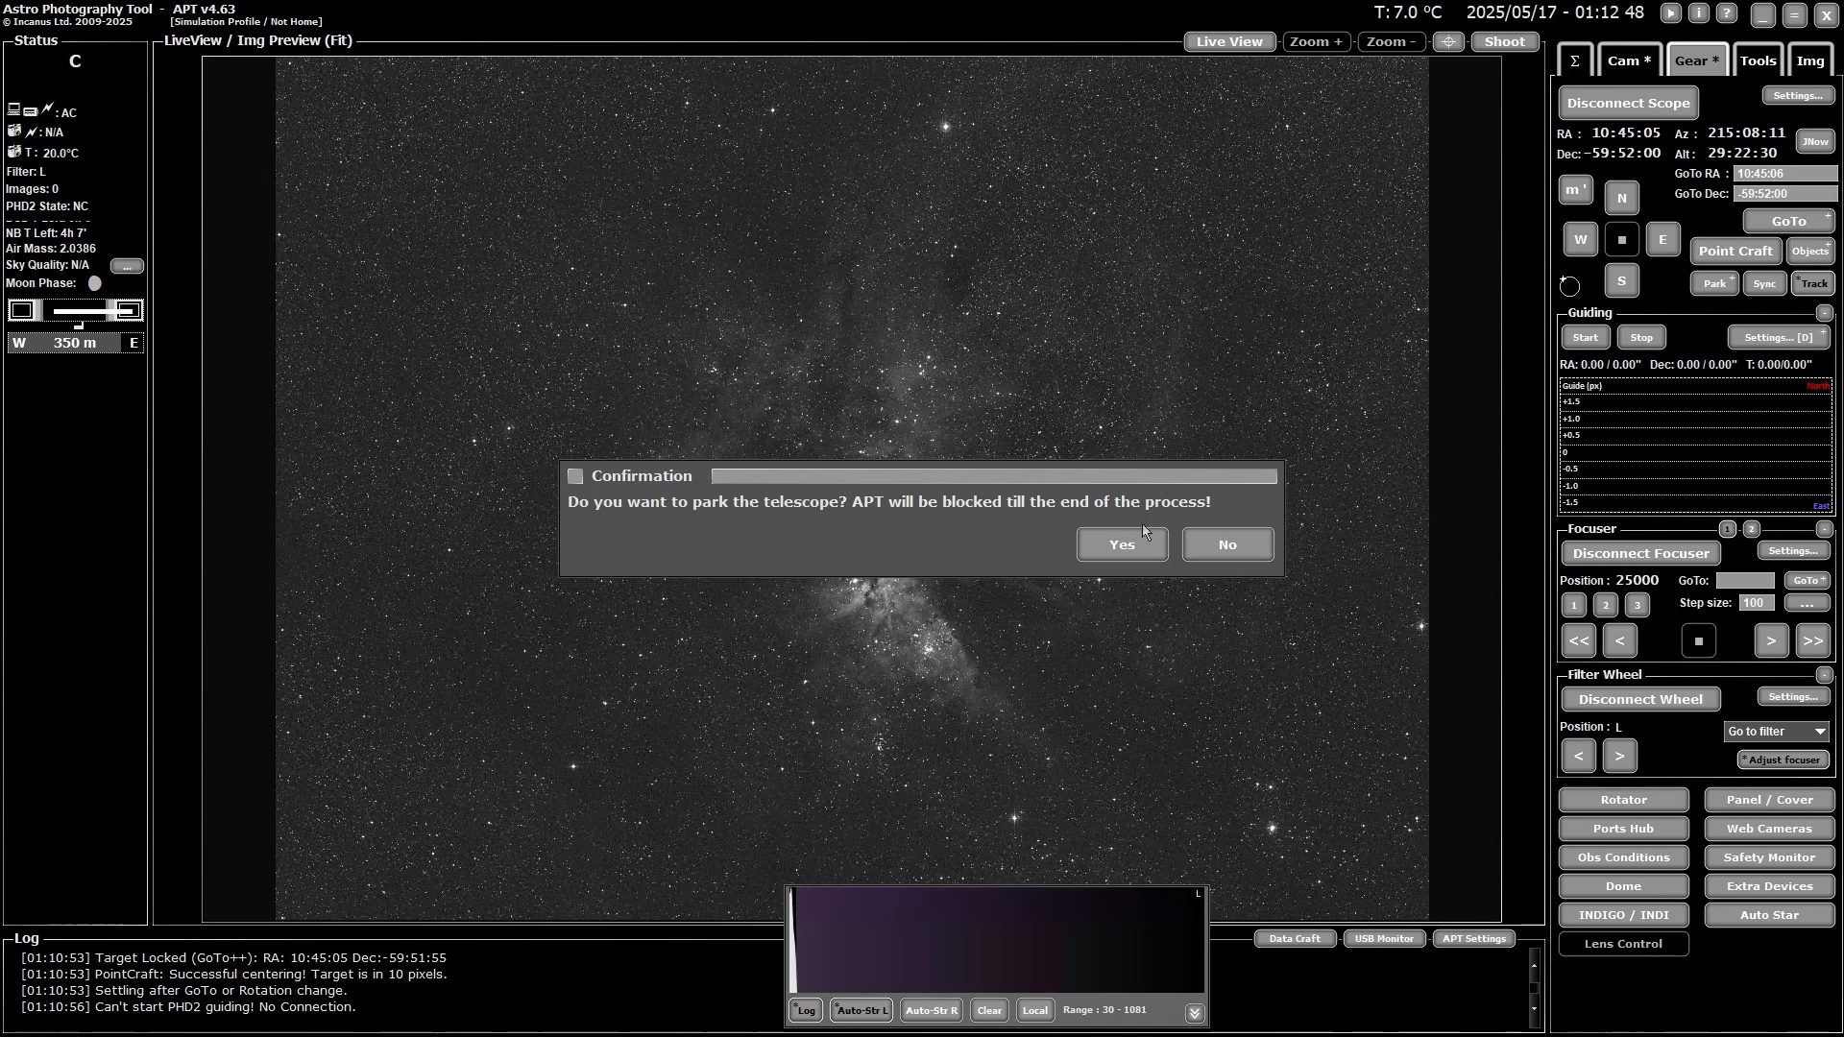
click(1126, 554)
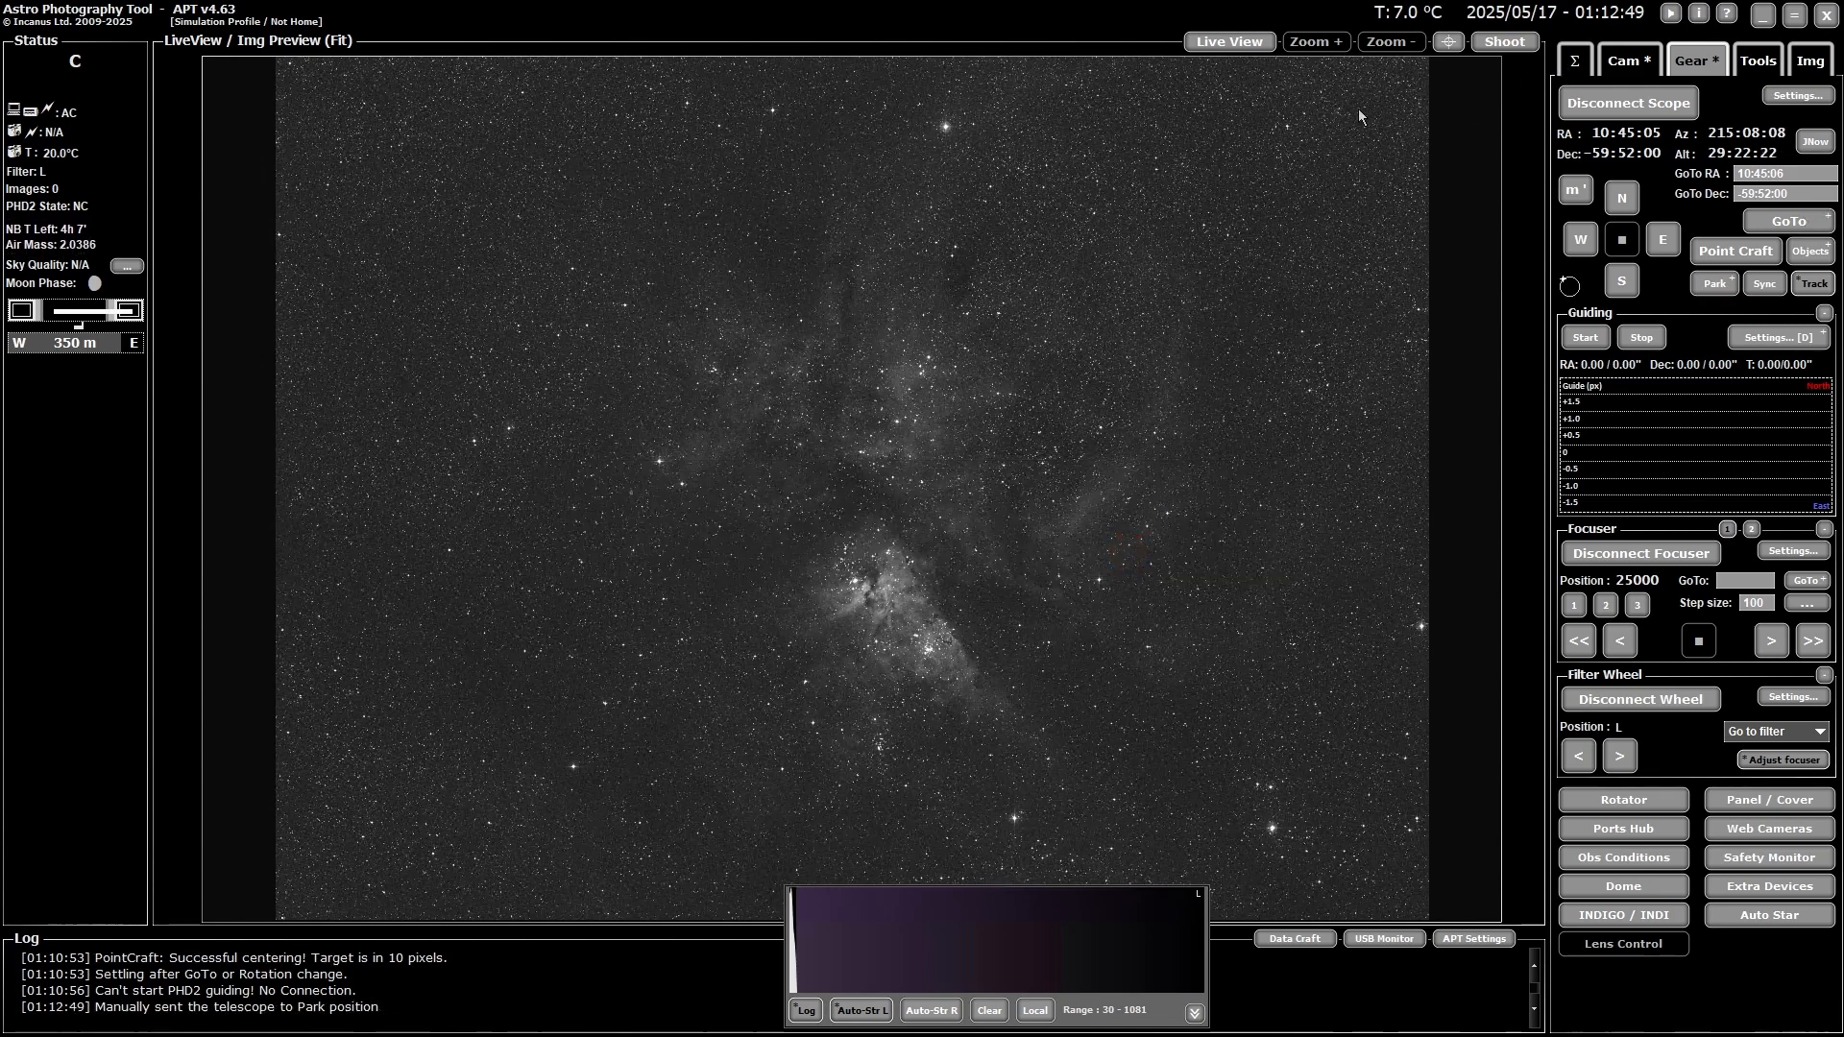